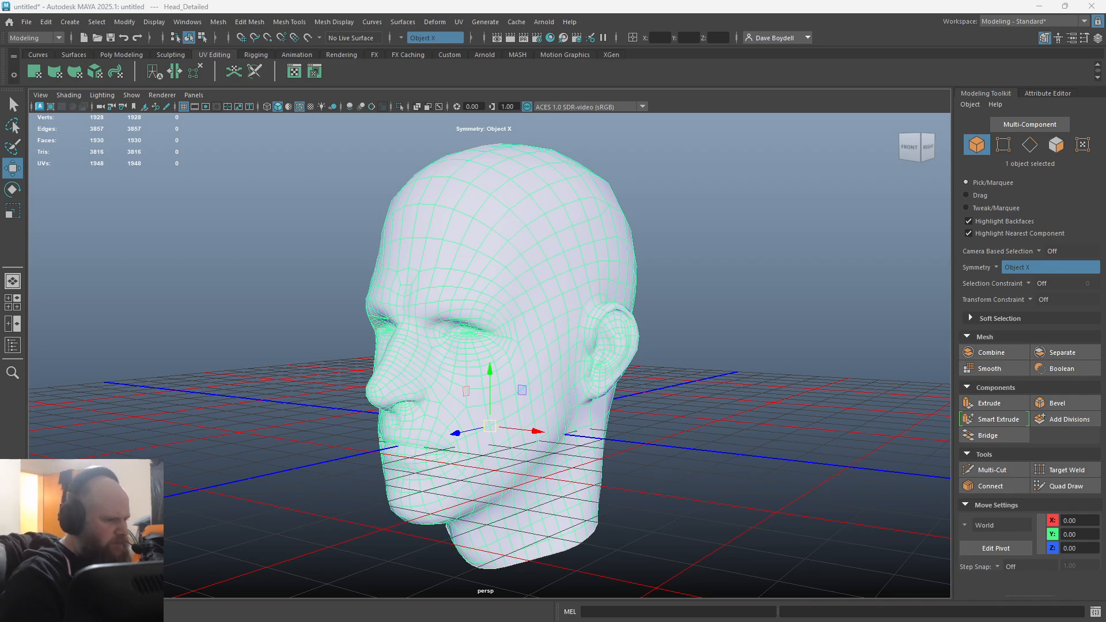
Step: Select the head mesh and inspect its UV layout in the UV Editor, closing the editor when done
click(216, 145)
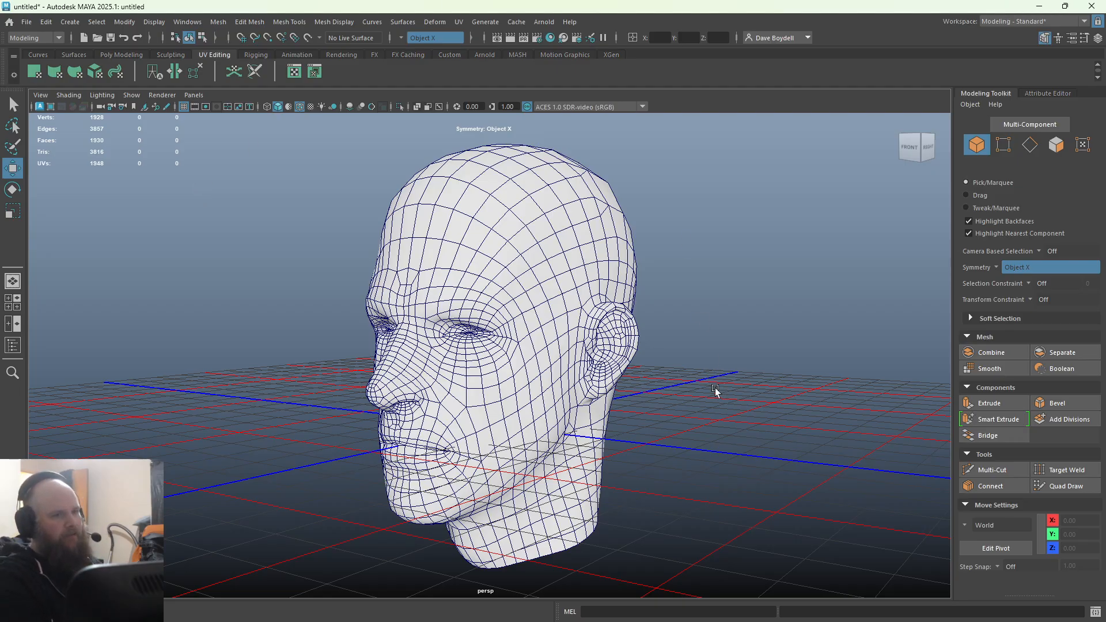
click(456, 304)
click(294, 71)
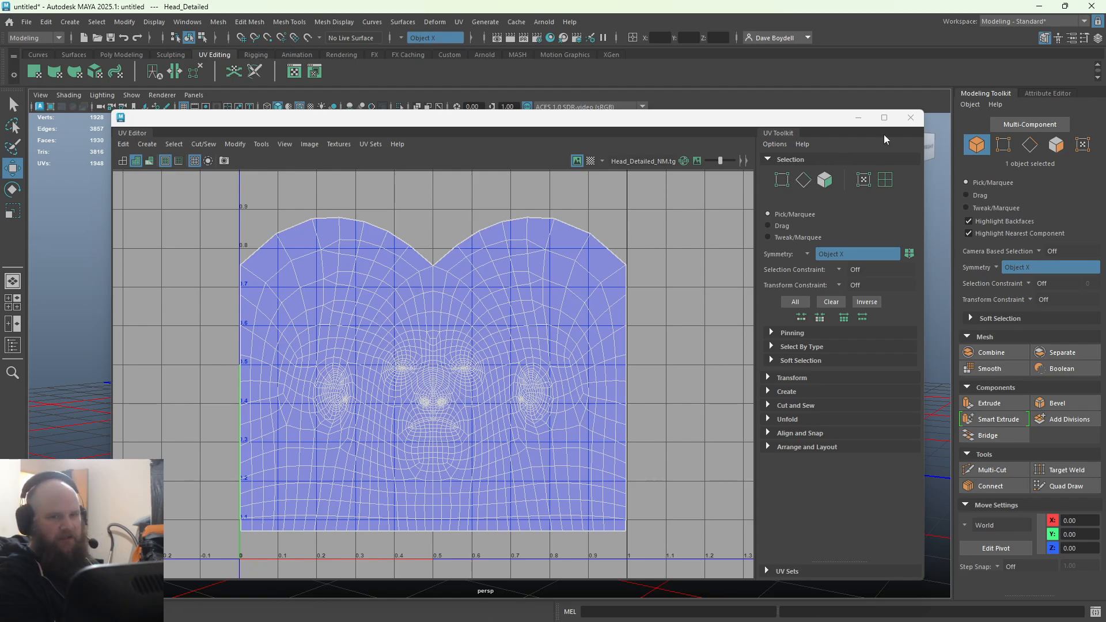
click(910, 117)
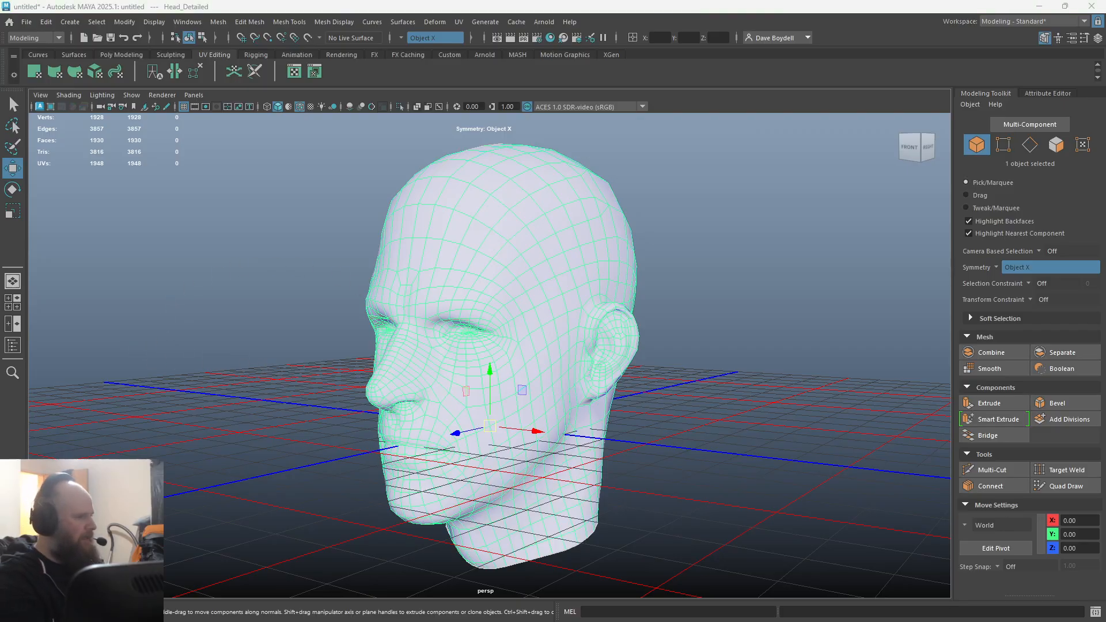
Step: Switch to ZBrush, select the Head_Dyna subtool with its polyframe hidden, and examine the smooth sculpt from several angles
key(alt+Tab)
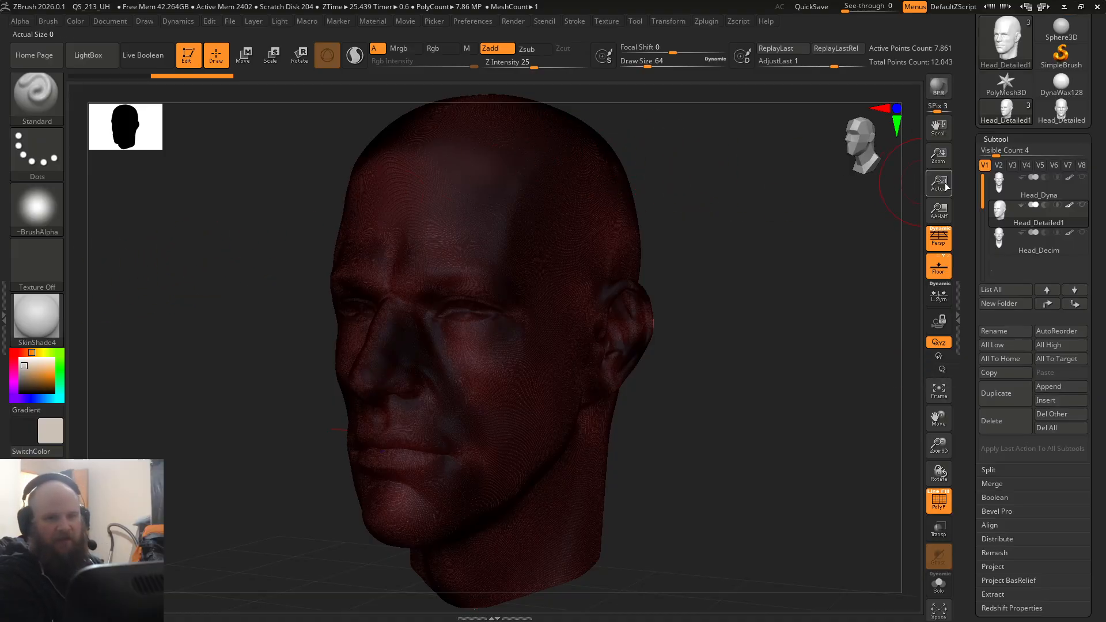
click(1003, 194)
click(938, 500)
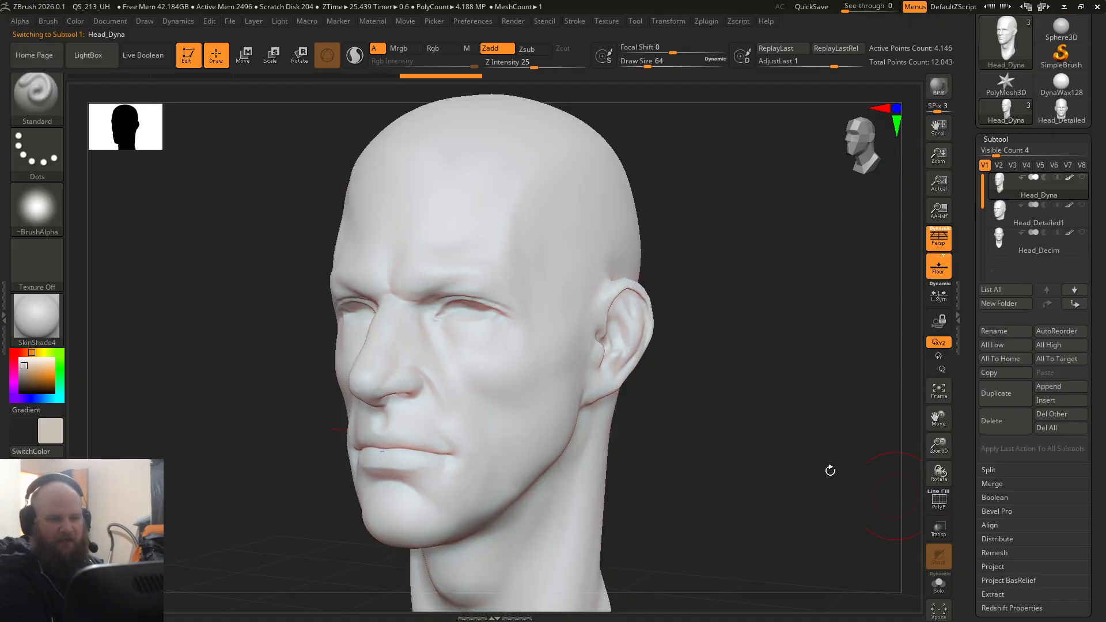
drag(830, 470, 594, 391)
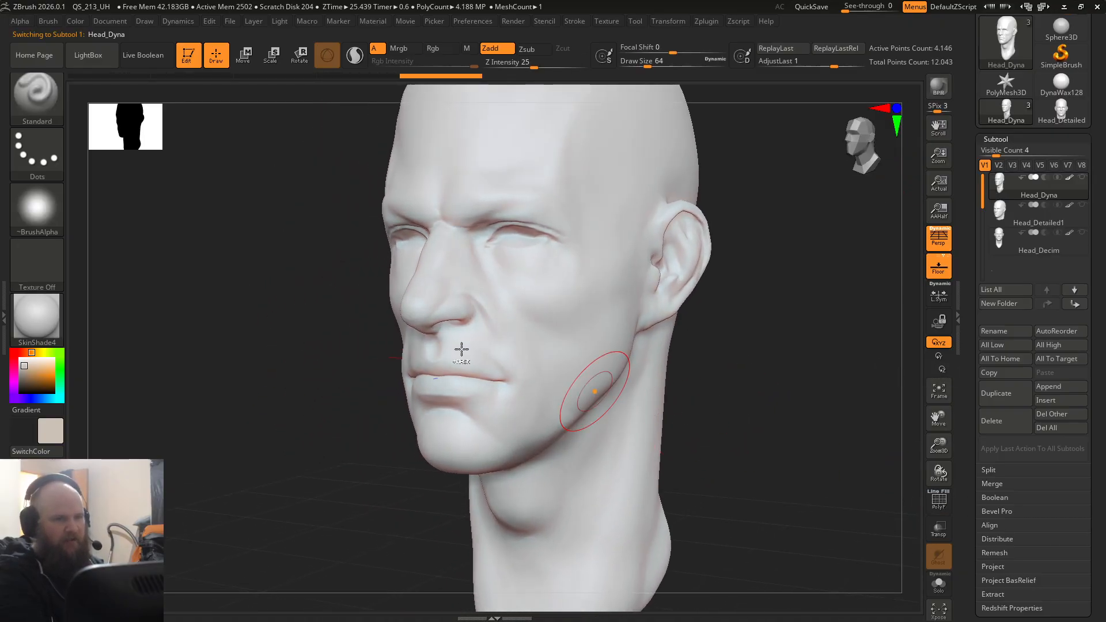
ctrl+right_drag(462, 349, 339, 339)
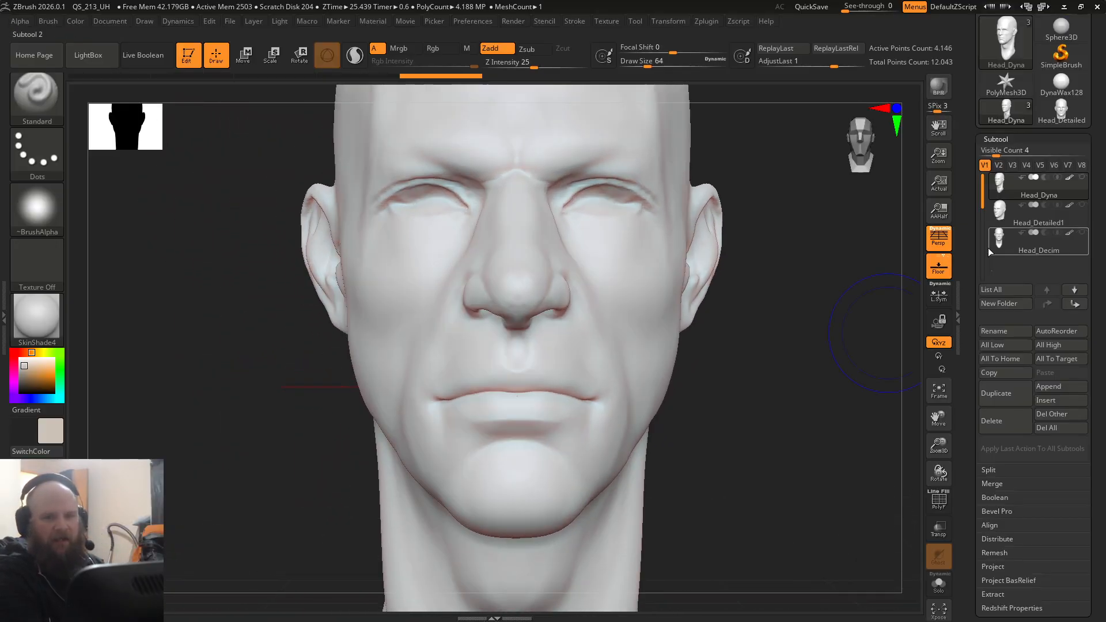
Step: Select the Head_Decim subtool and display its polyframe to examine the decimated topology
click(1001, 235)
key(shift)
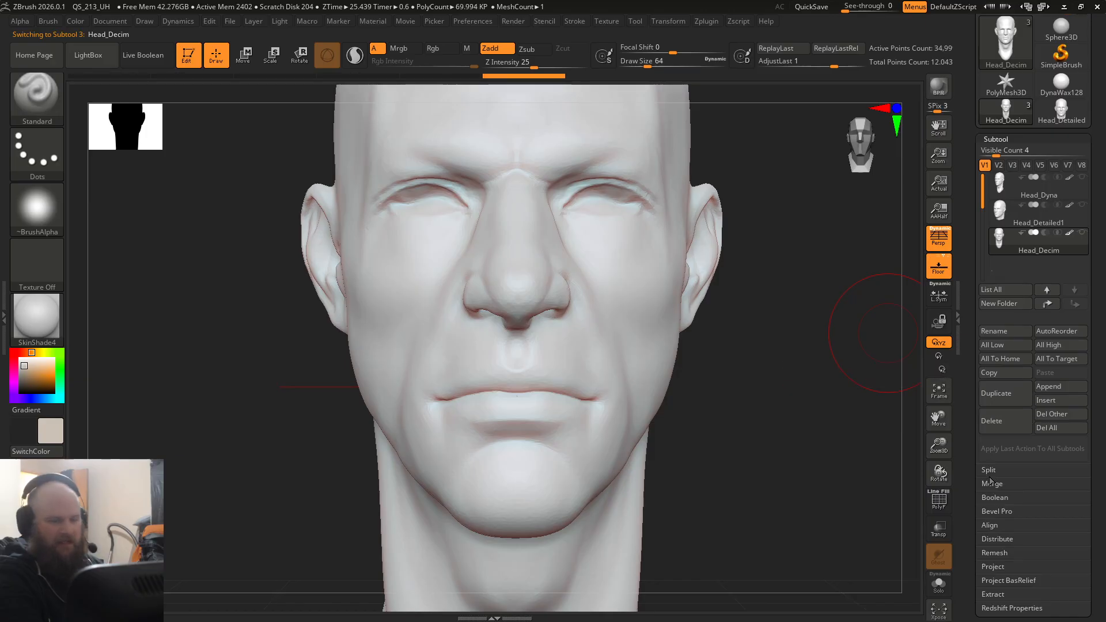
key(shift+f)
mouse_move(487, 277)
right_down()
mouse_move(459, 275)
mouse_move(455, 294)
mouse_move(451, 248)
mouse_move(451, 259)
right_up()
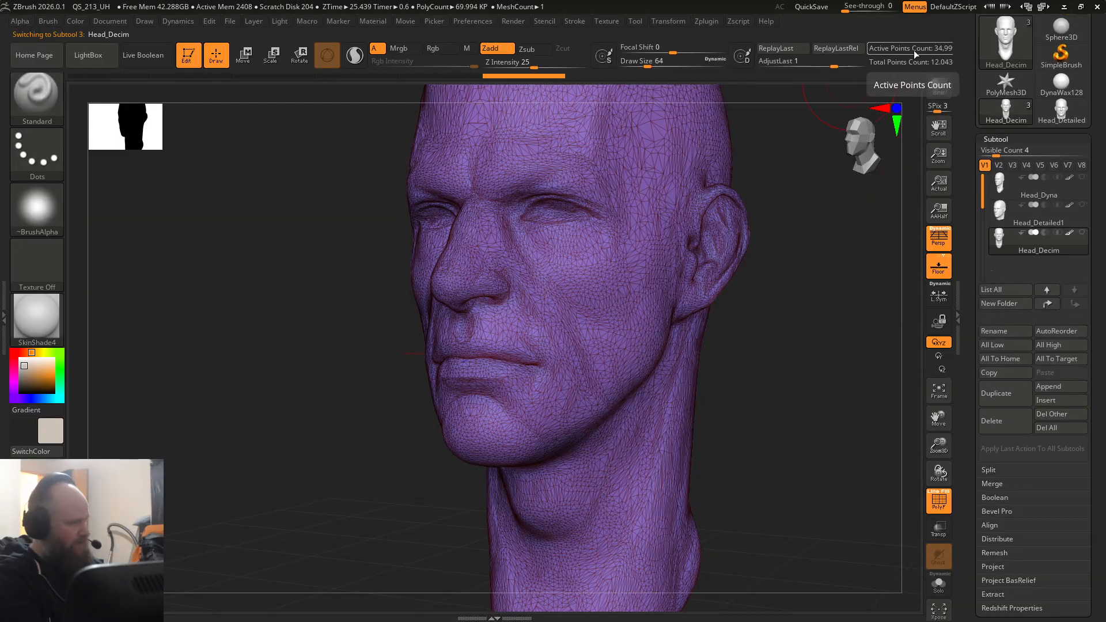
Step: Select the Head_Detailed1 subtool, hide its polyframe and examine the skin detail on the face up close
click(1007, 224)
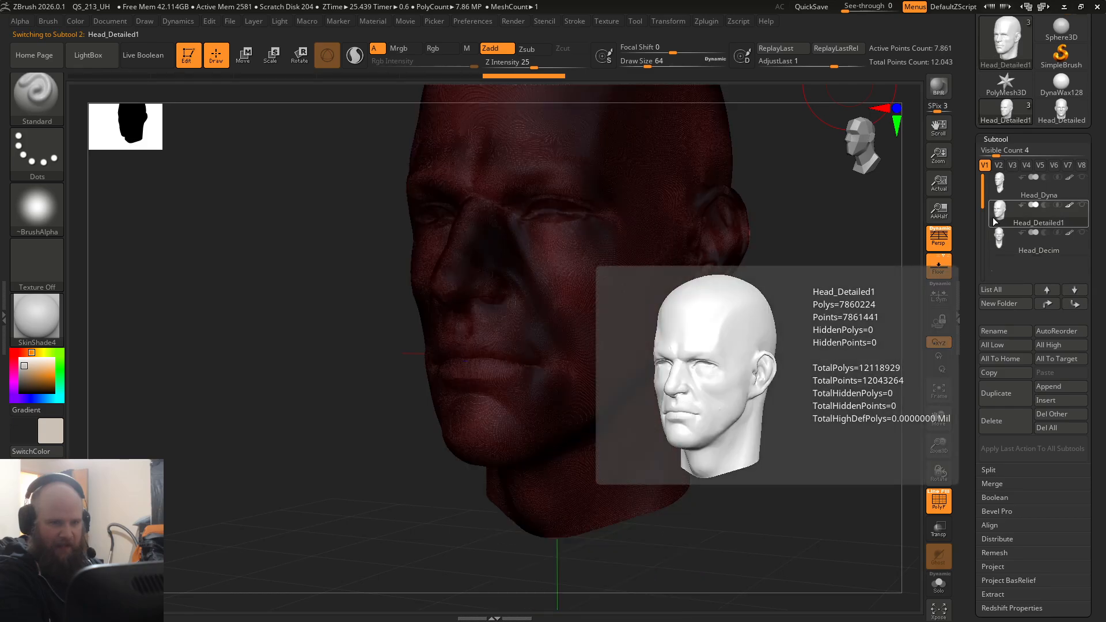
alt+right_drag(748, 378, 716, 444)
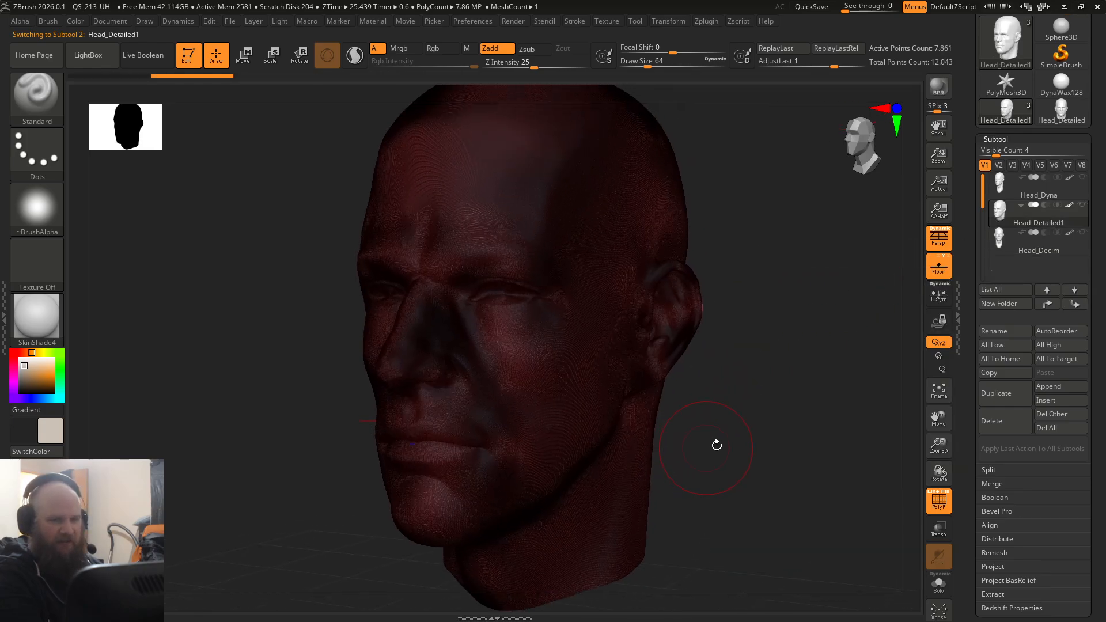
click(941, 502)
mouse_move(491, 332)
ctrl+right_down()
mouse_move(489, 359)
mouse_move(548, 399)
mouse_move(423, 271)
mouse_move(427, 299)
mouse_move(454, 321)
mouse_move(519, 294)
mouse_move(583, 295)
mouse_move(595, 306)
mouse_move(489, 232)
ctrl+right_up()
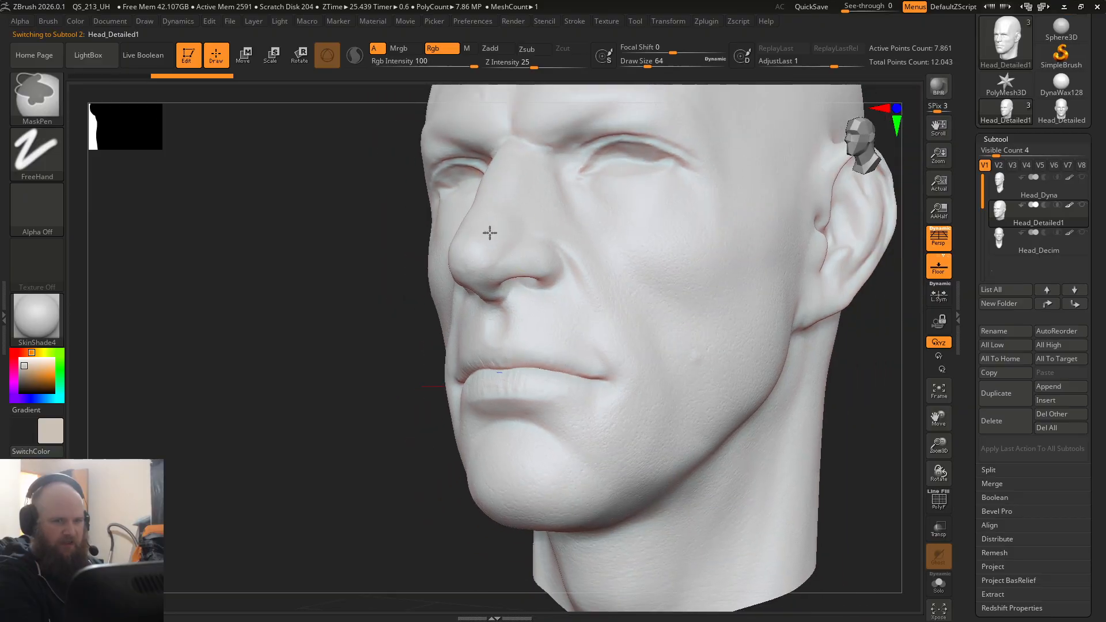
key(shift)
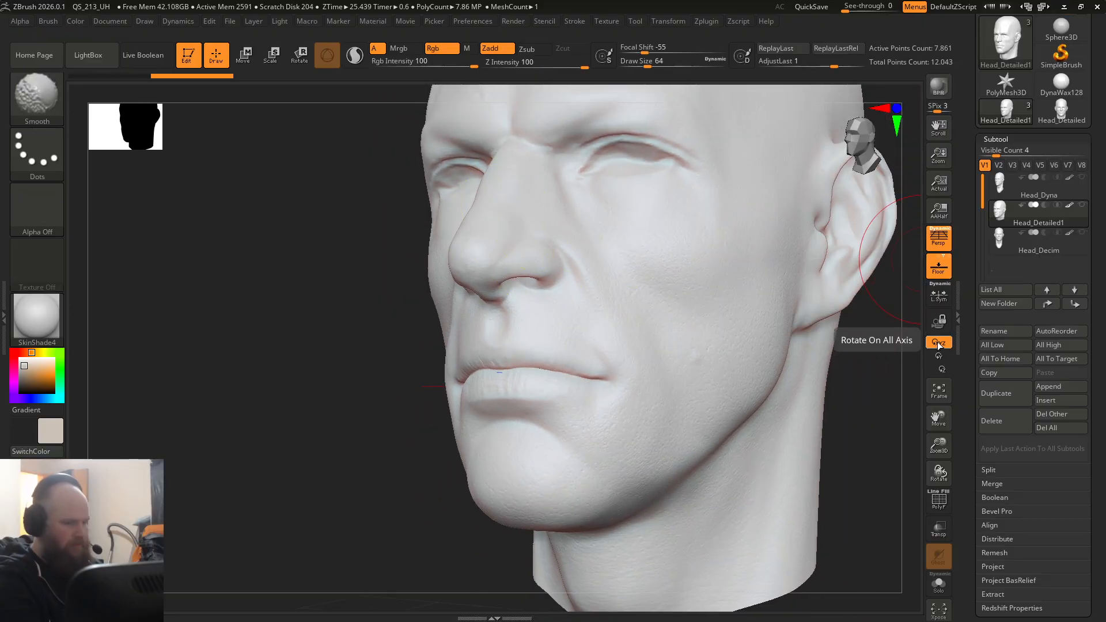
key(d)
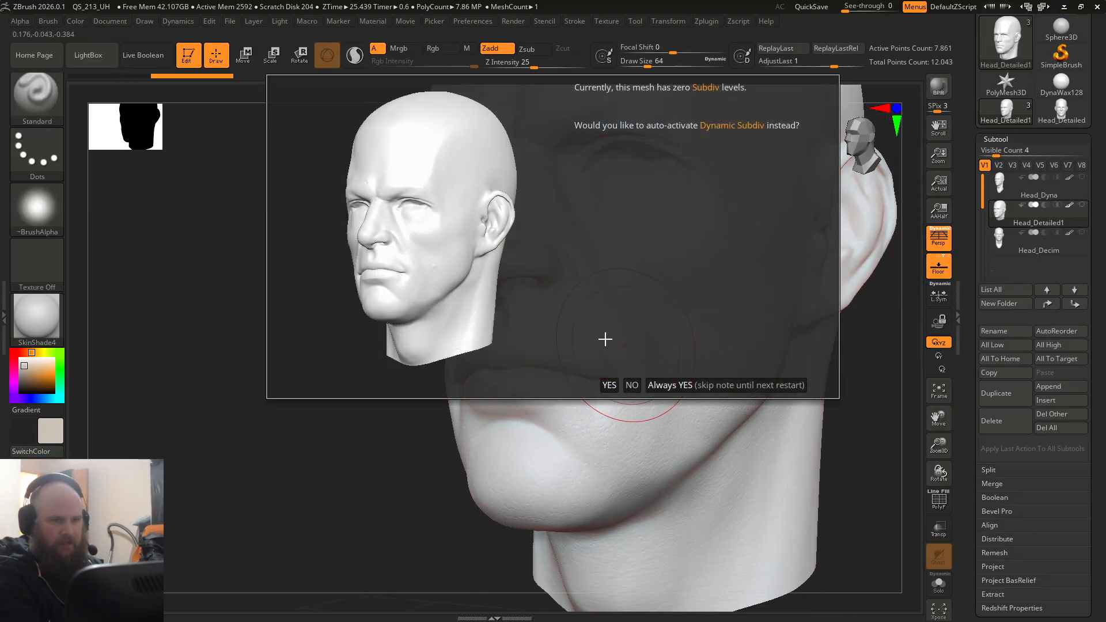
click(631, 385)
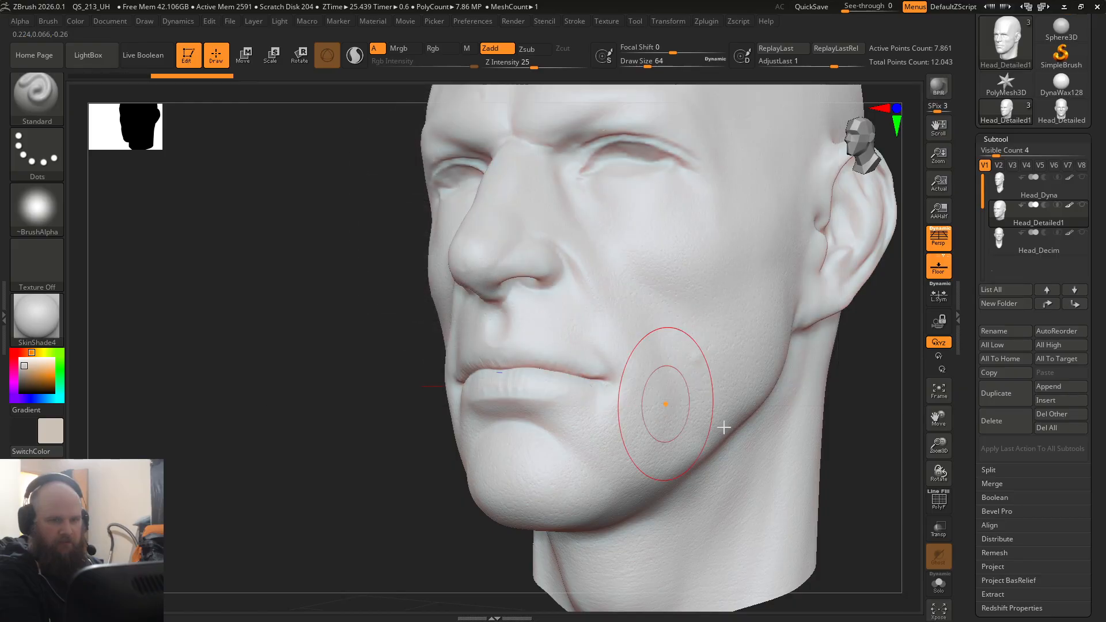
click(996, 141)
click(996, 151)
click(996, 140)
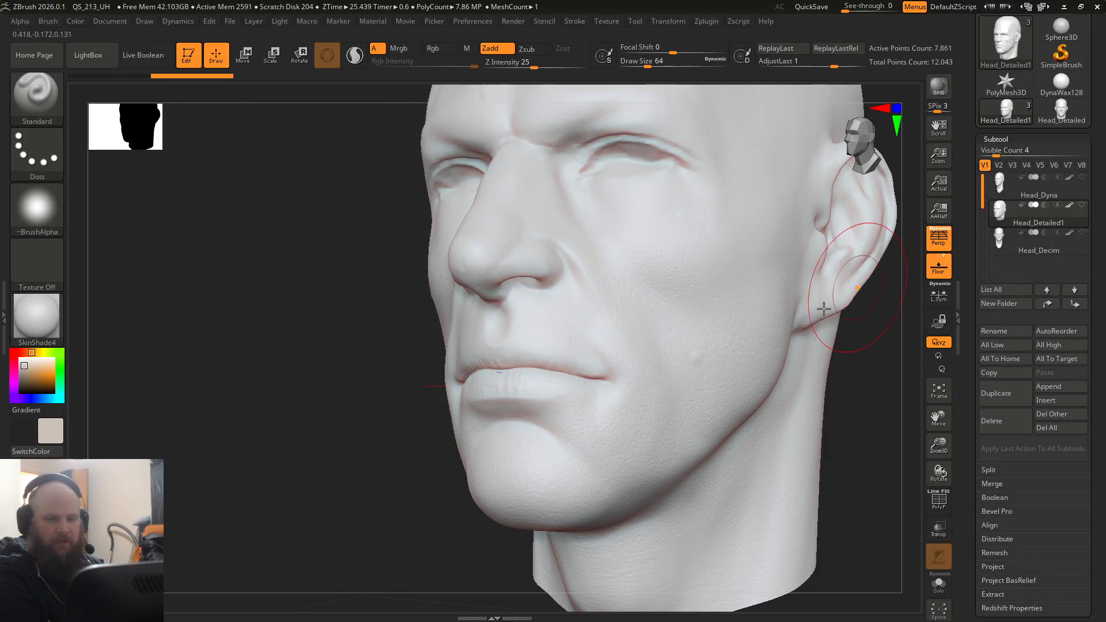
alt+right_drag(806, 319, 693, 324)
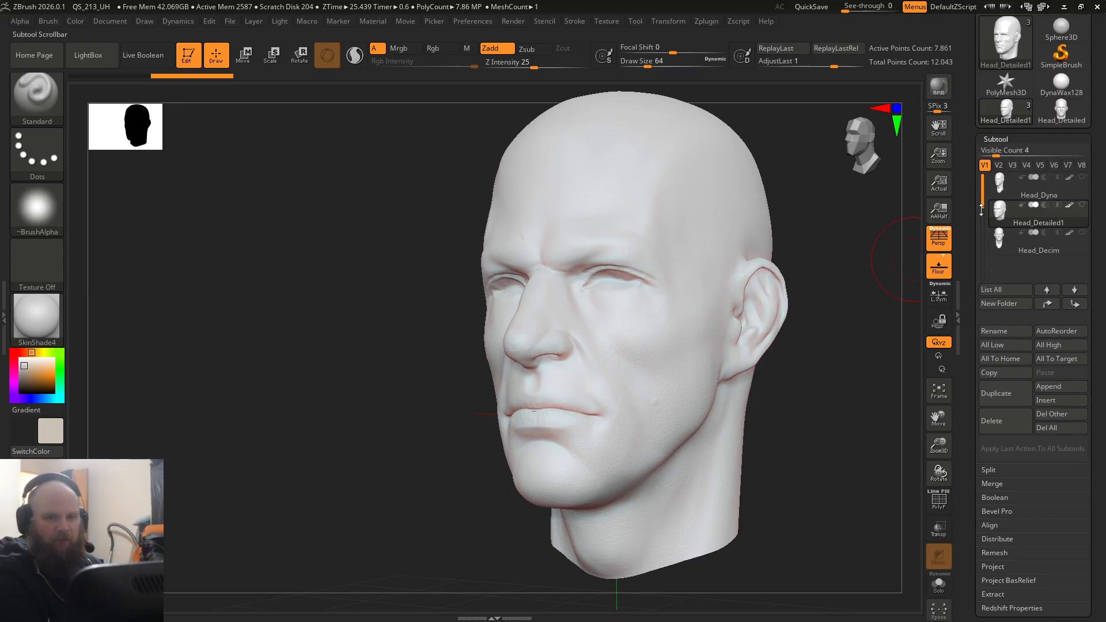
scroll(996, 161, up, 2)
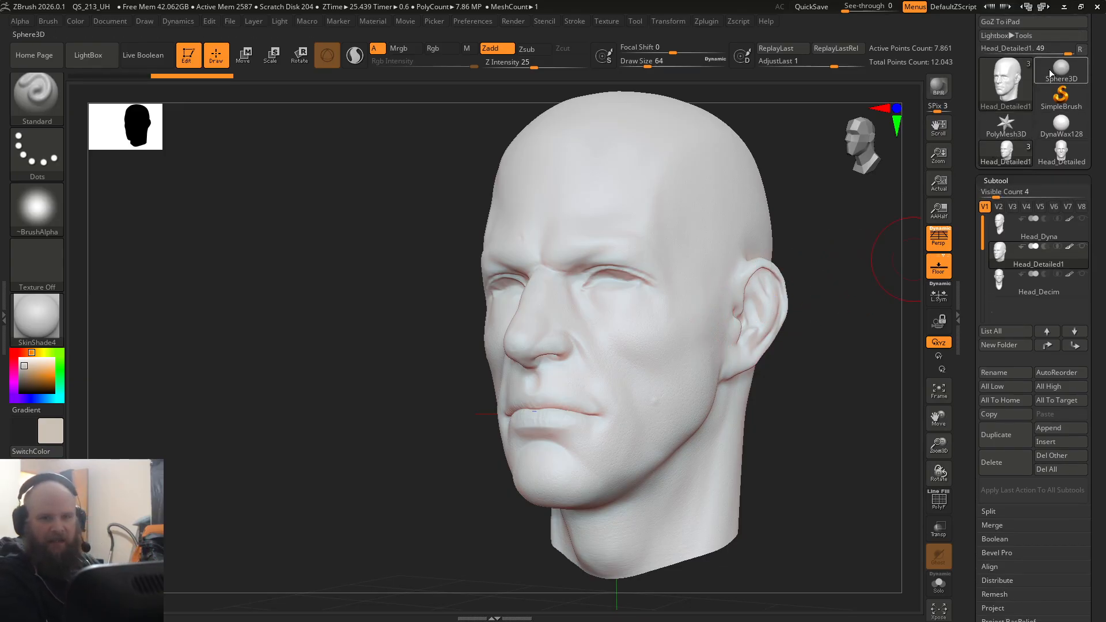
scroll(966, 131, up, 3)
scroll(967, 132, up, 1)
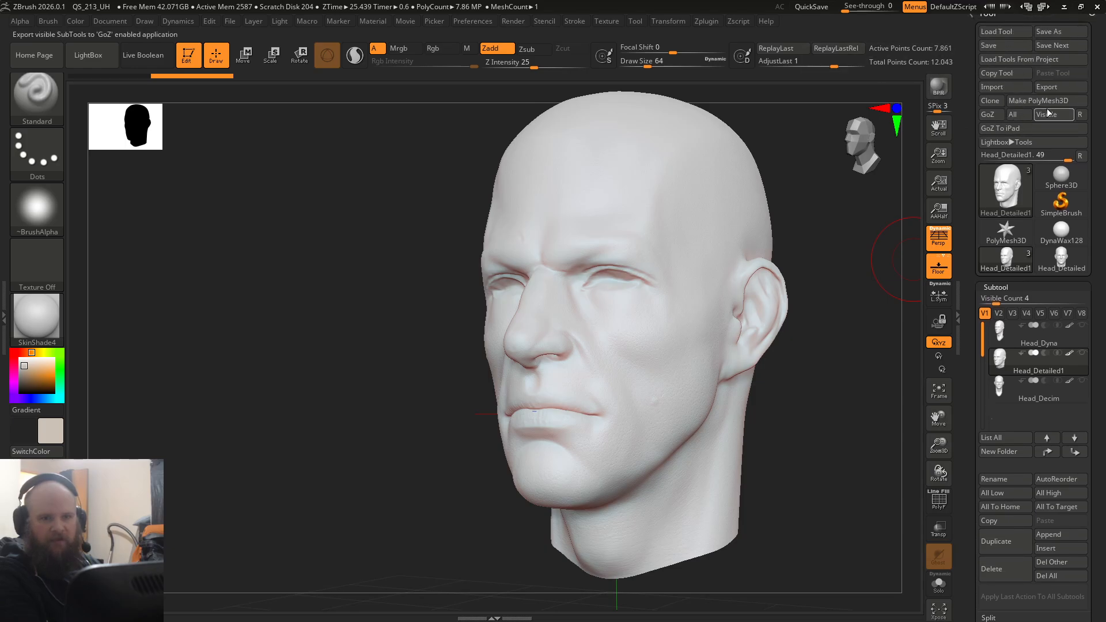
click(1005, 87)
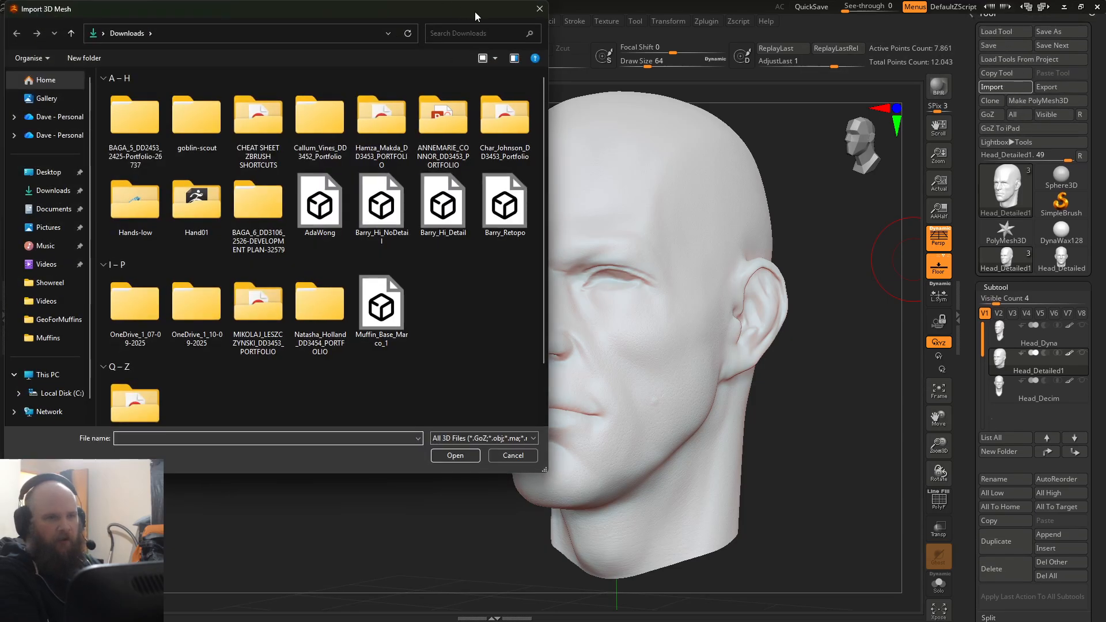
click(540, 9)
Step: Import the low-poly head from the Downloads folder with FBX ExportImport, skipping the missing texture map files, and frame it
click(706, 21)
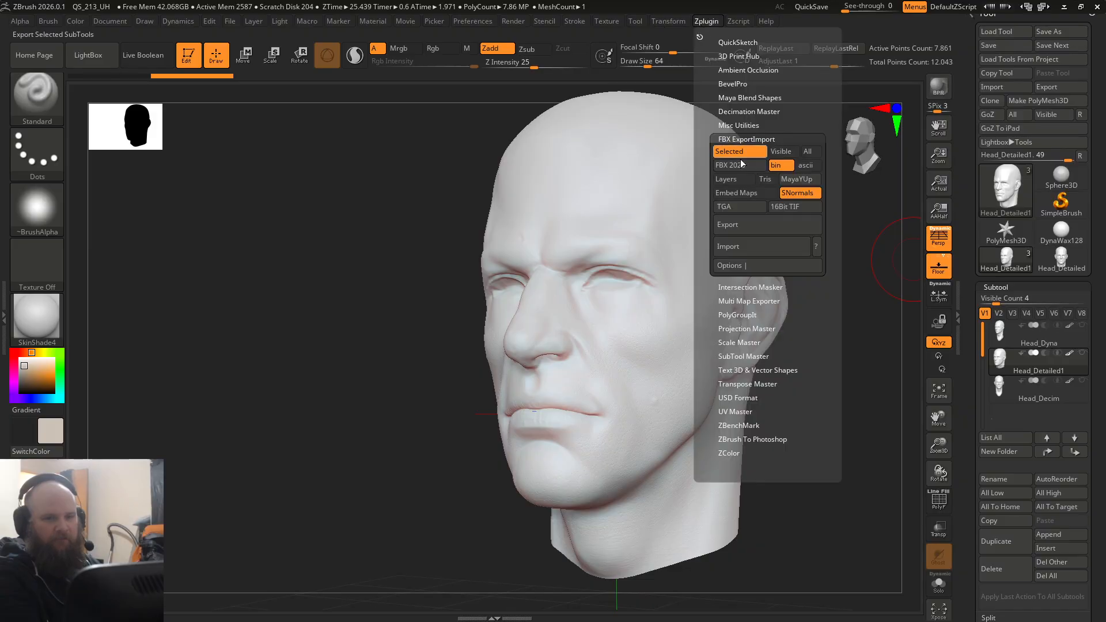
click(742, 251)
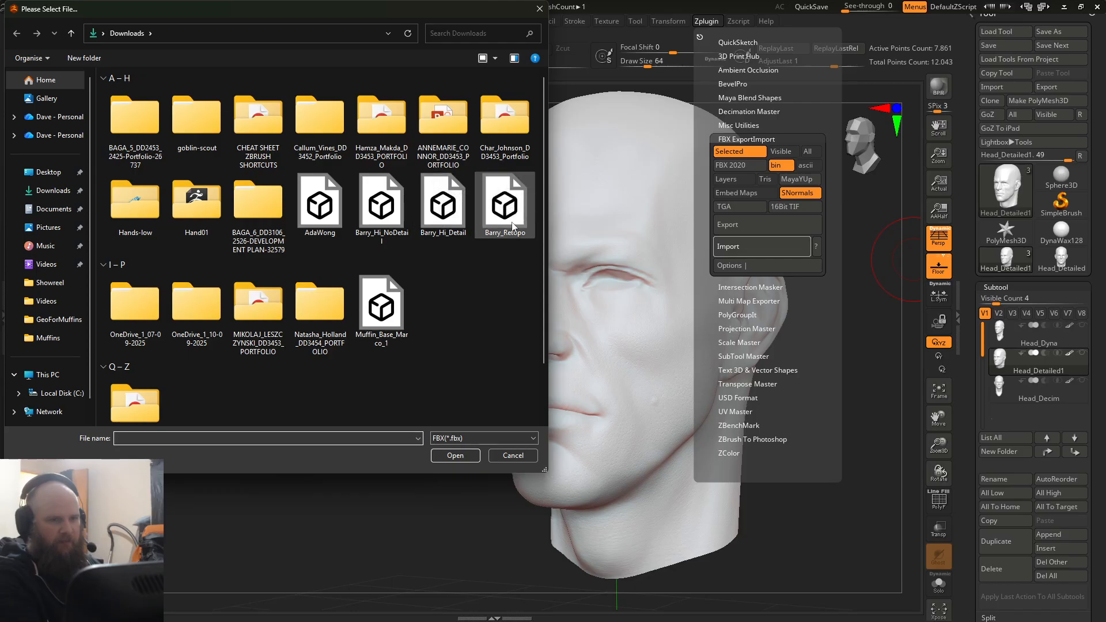
double_click(439, 221)
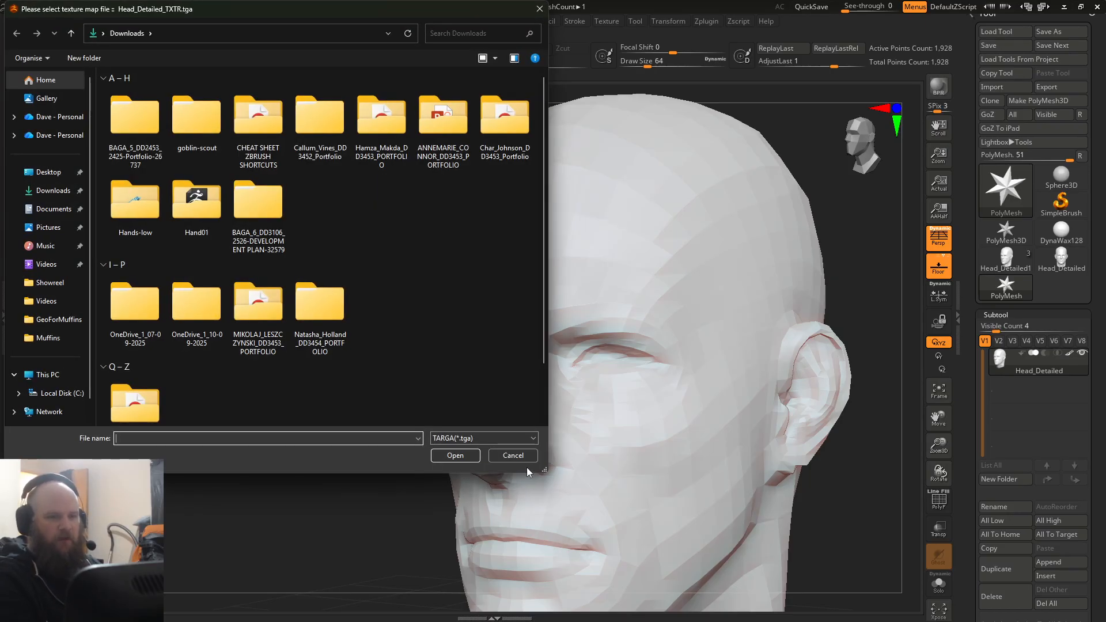
click(513, 455)
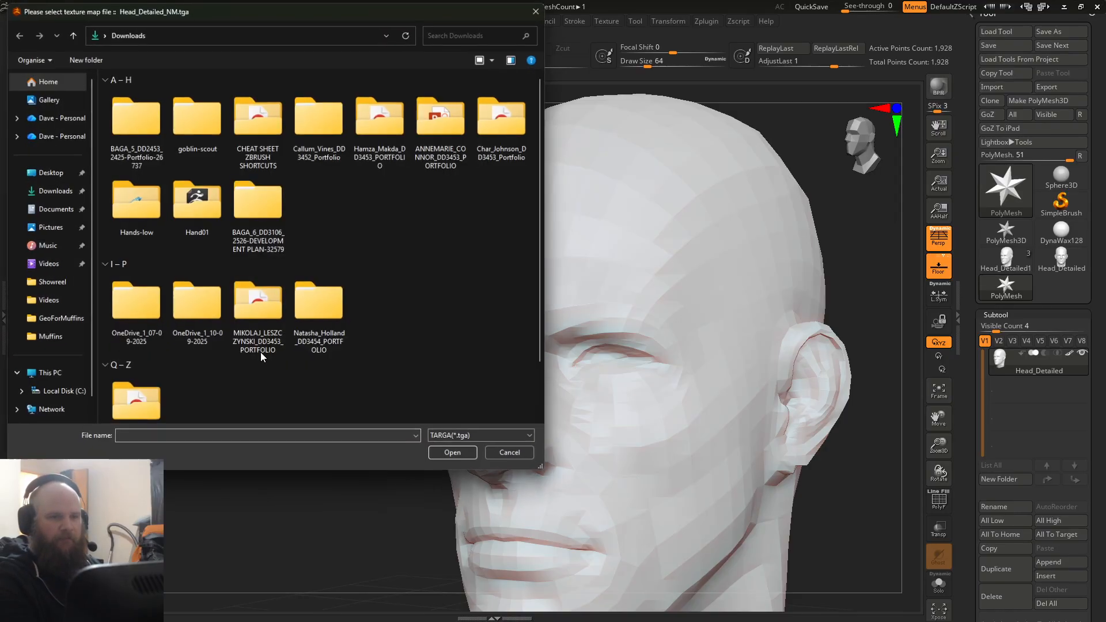
right_click(247, 347)
click(517, 464)
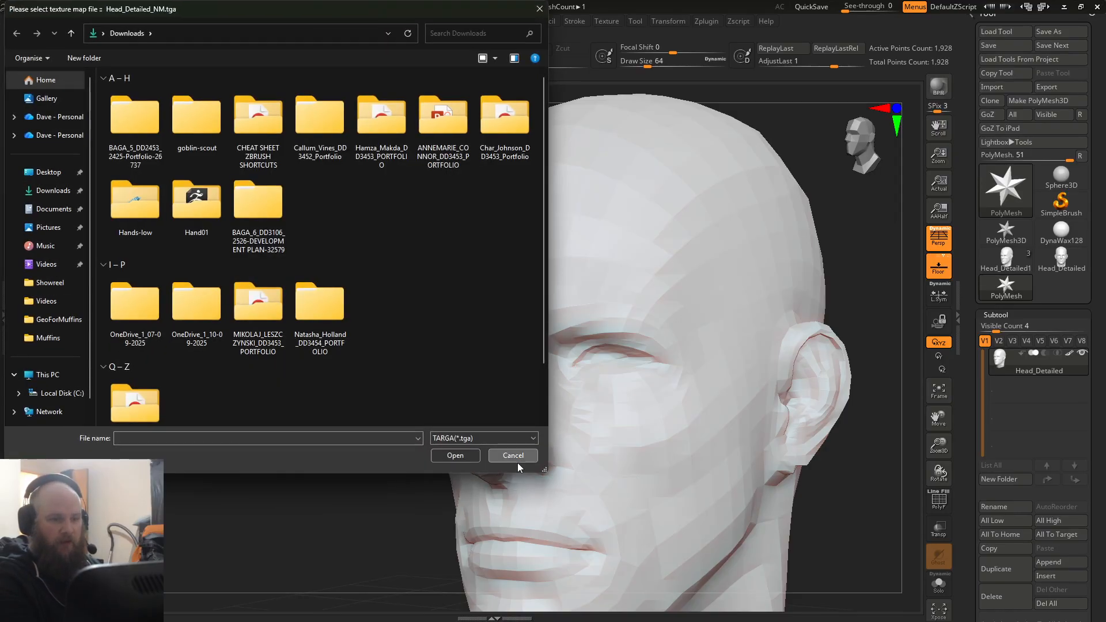
click(513, 455)
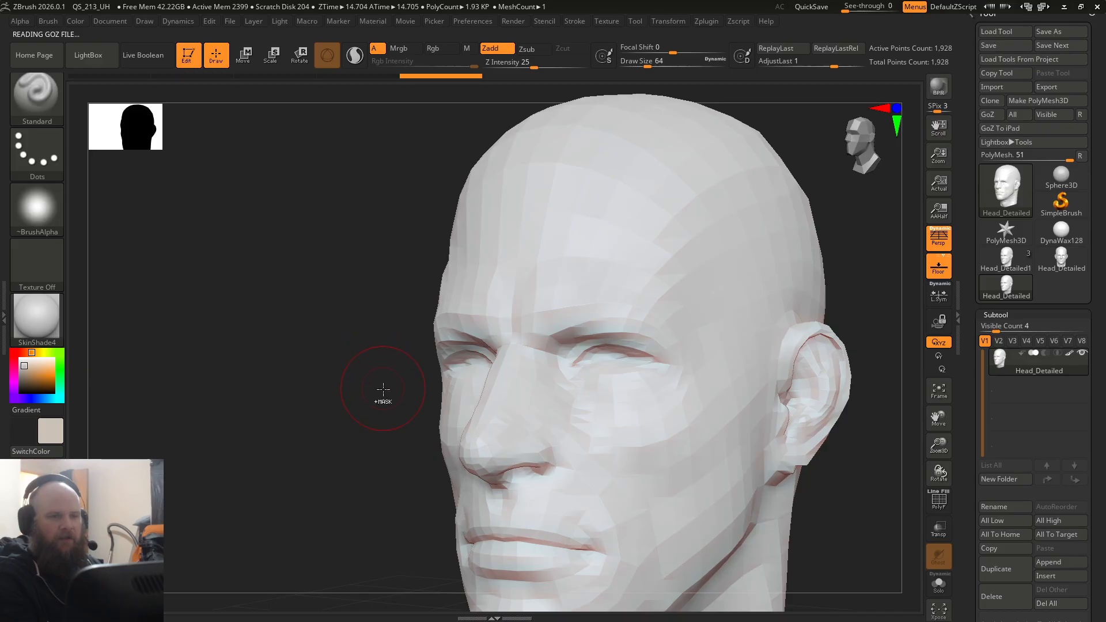
key(f)
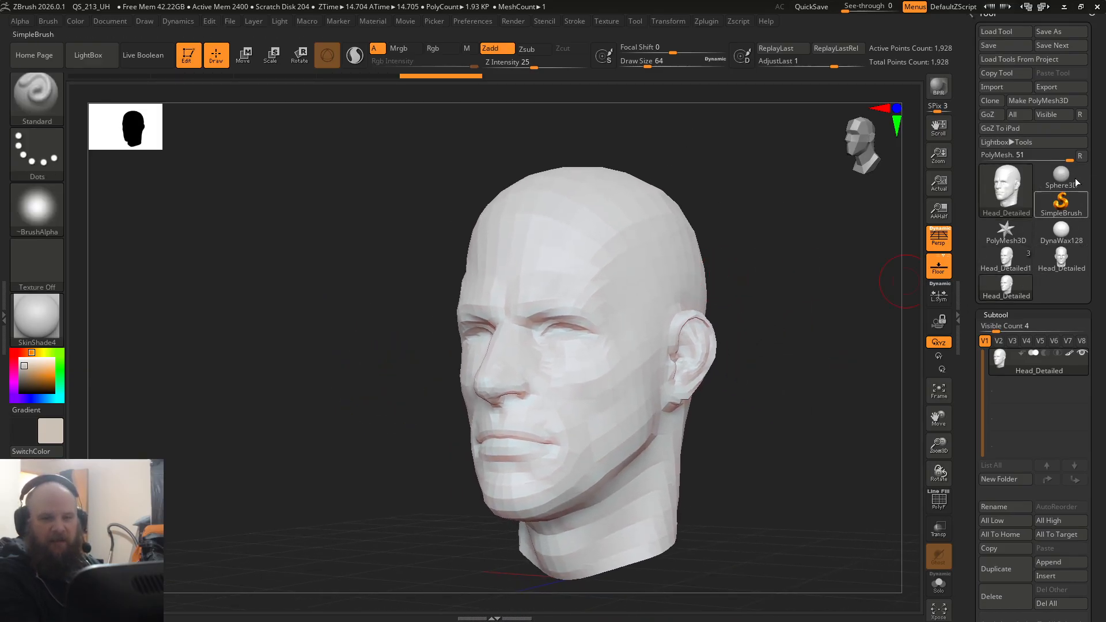
Step: Compare the imported Head_Detailed tool with the high-poly Head_Detailed1 tool by switching between them
mouse_move(1003, 271)
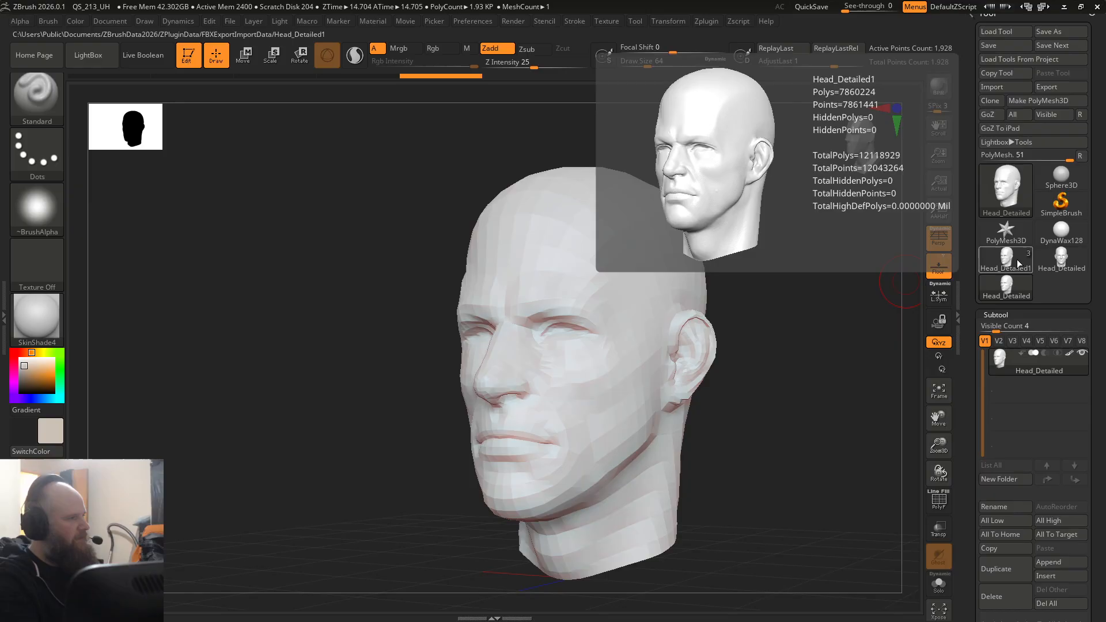
click(1010, 259)
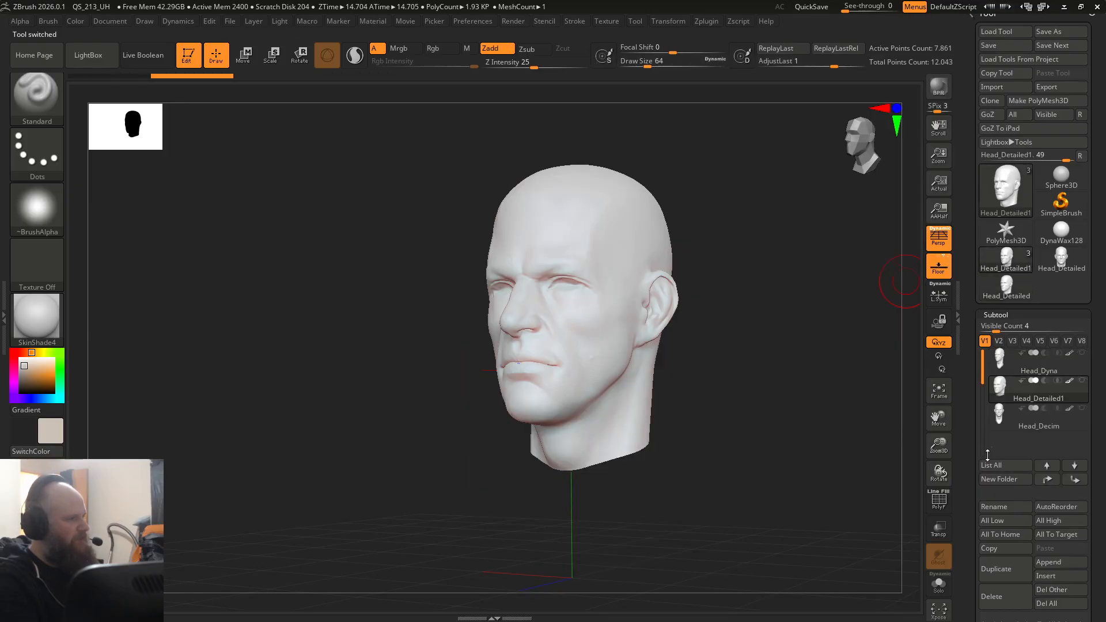
click(1001, 297)
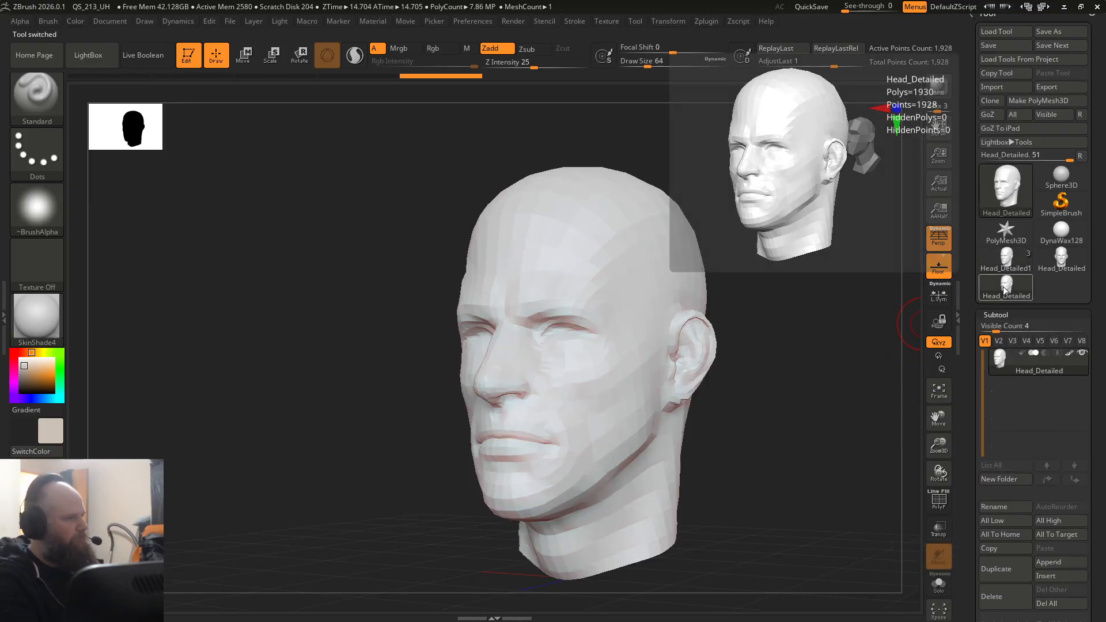
click(1005, 267)
click(1006, 280)
click(1005, 271)
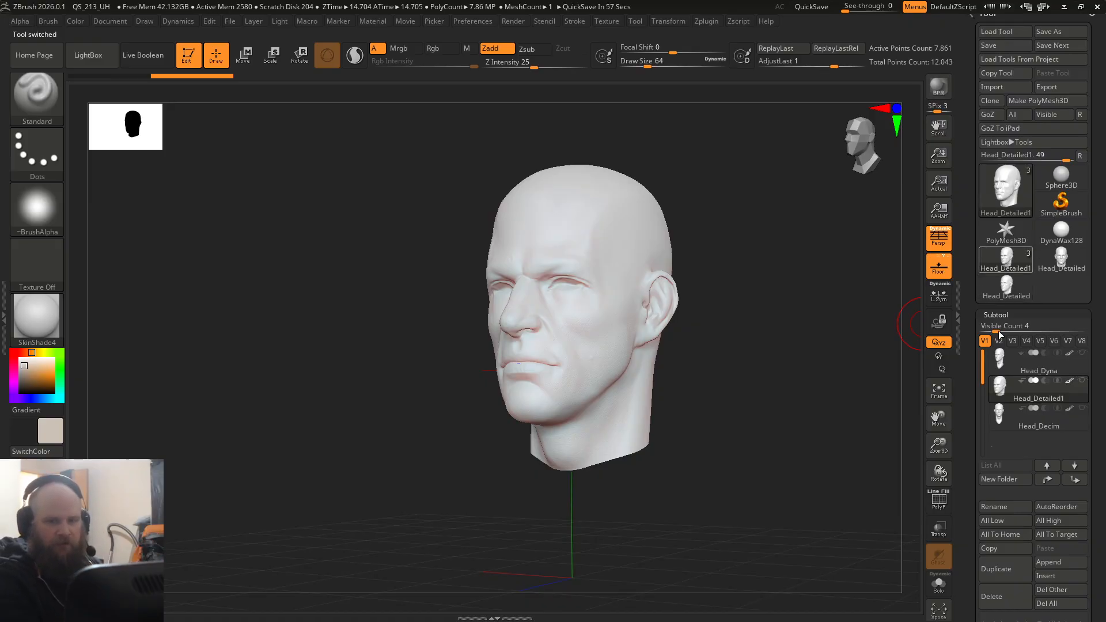
Step: With the Head_Detailed1 tool active, insert the imported low-poly Head_Detailed mesh as a subtool directly below Head_Detailed1
click(1008, 265)
drag(976, 512, 978, 449)
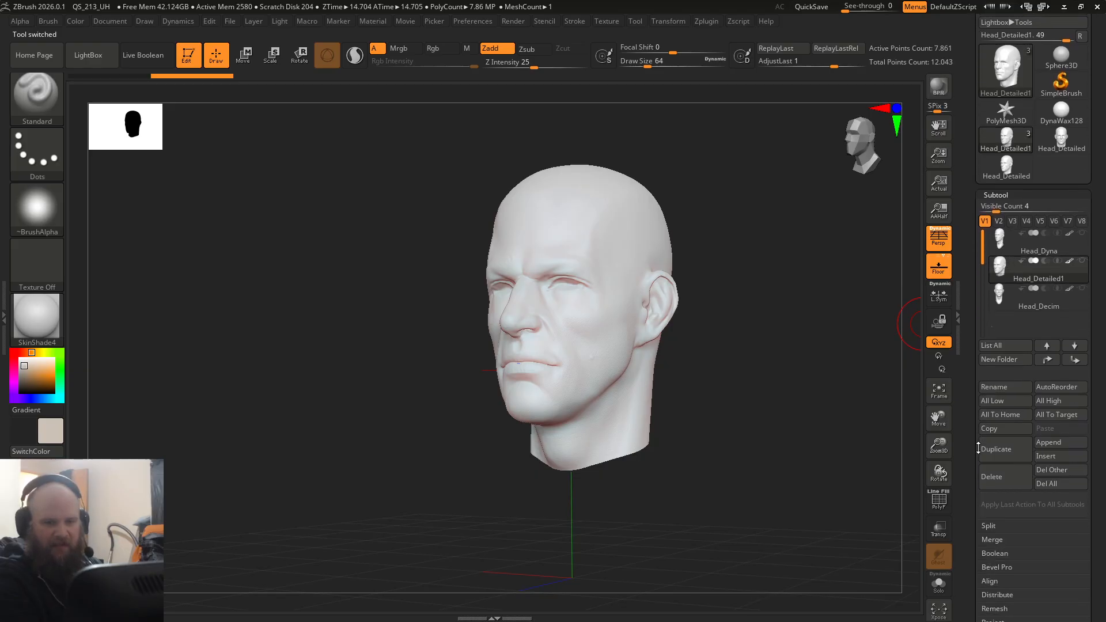
click(1046, 457)
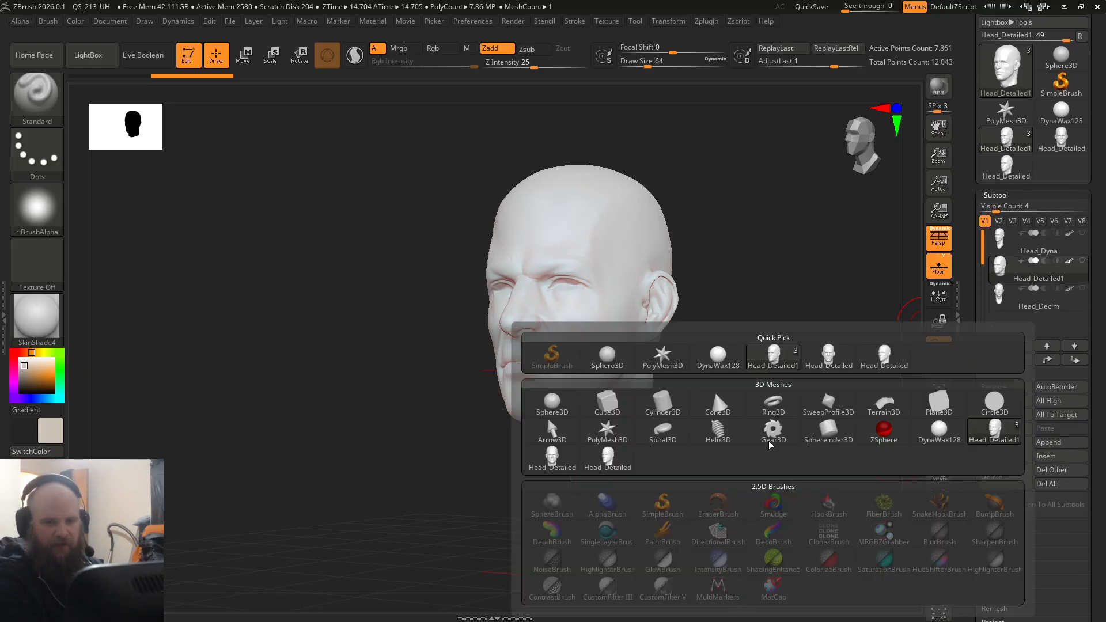
mouse_move(878, 367)
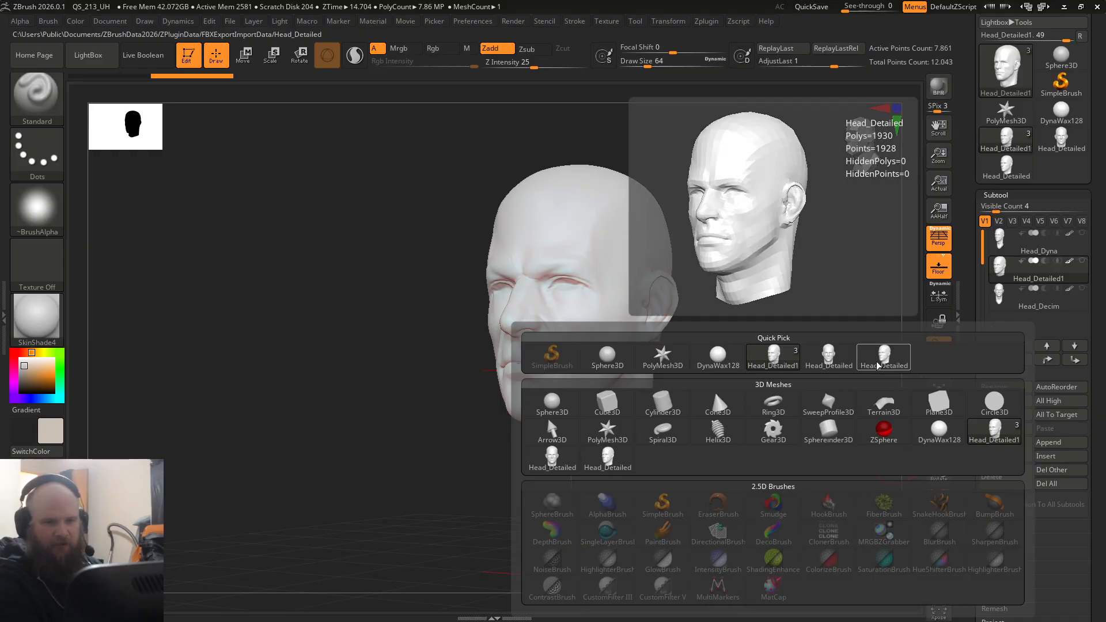
click(882, 360)
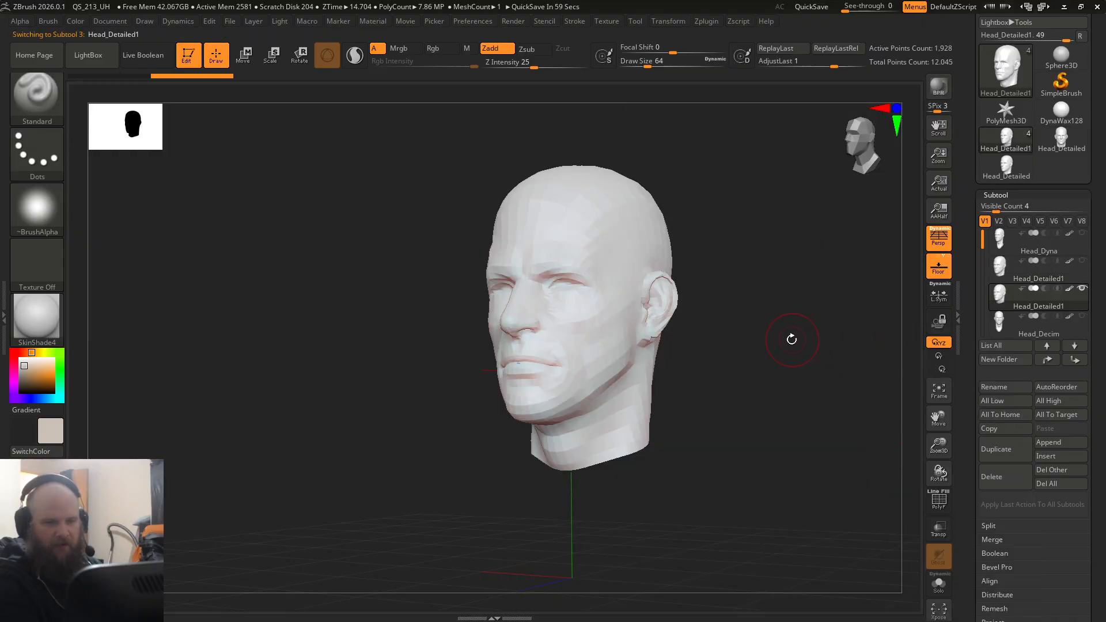
Step: Frame the low-poly head, turn on its polyframe and show the high-detail Head_Detailed1 subtool over it to compare the overlapping surfaces
key(f)
key(shift+f)
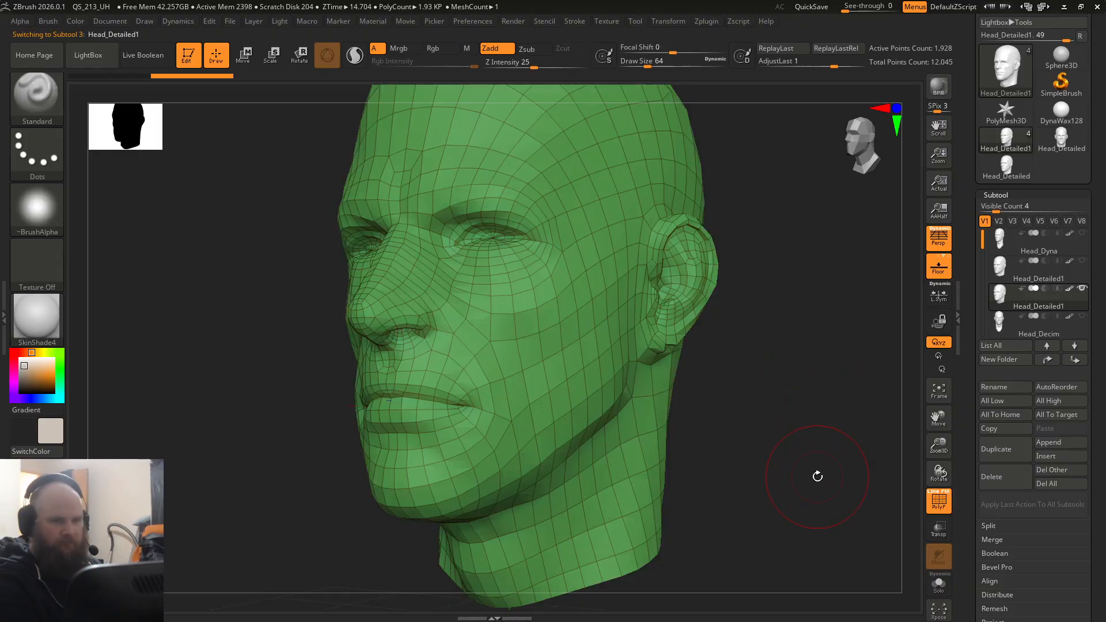
right_drag(806, 378, 836, 387)
mouse_move(835, 387)
ctrl+right_down()
mouse_move(789, 420)
mouse_move(802, 371)
ctrl+right_up()
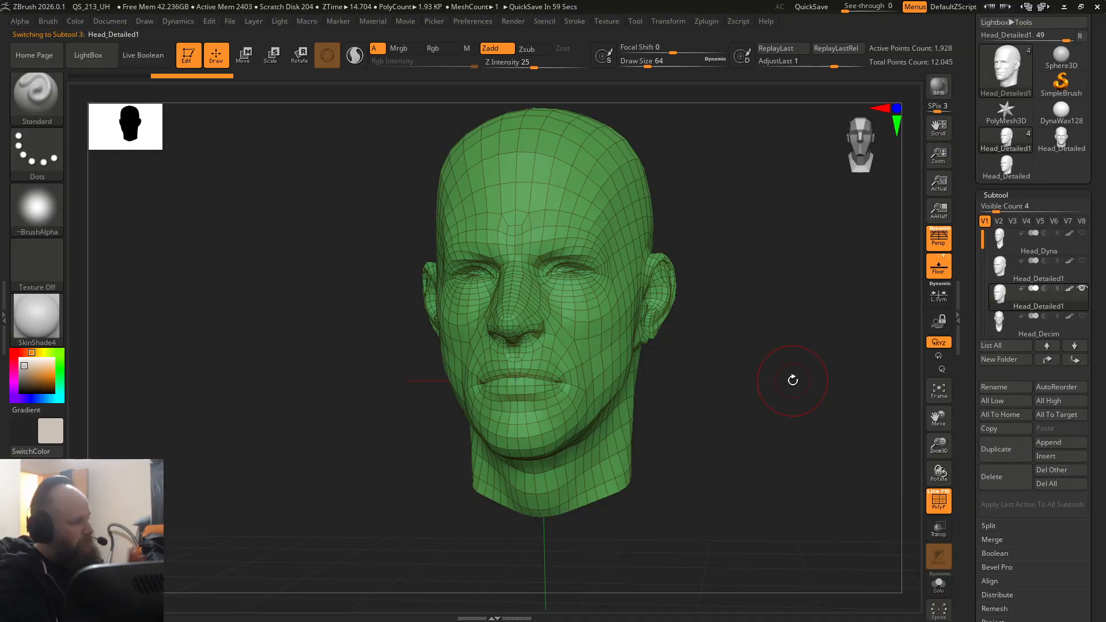
click(1082, 260)
drag(721, 348, 700, 356)
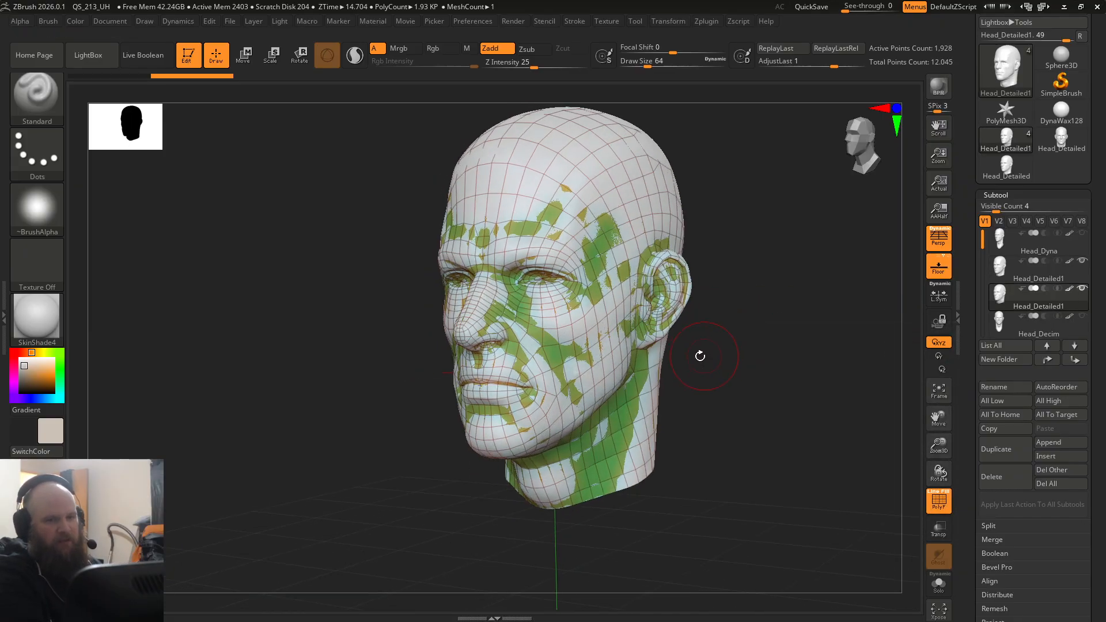
ctrl+right_drag(700, 356, 786, 437)
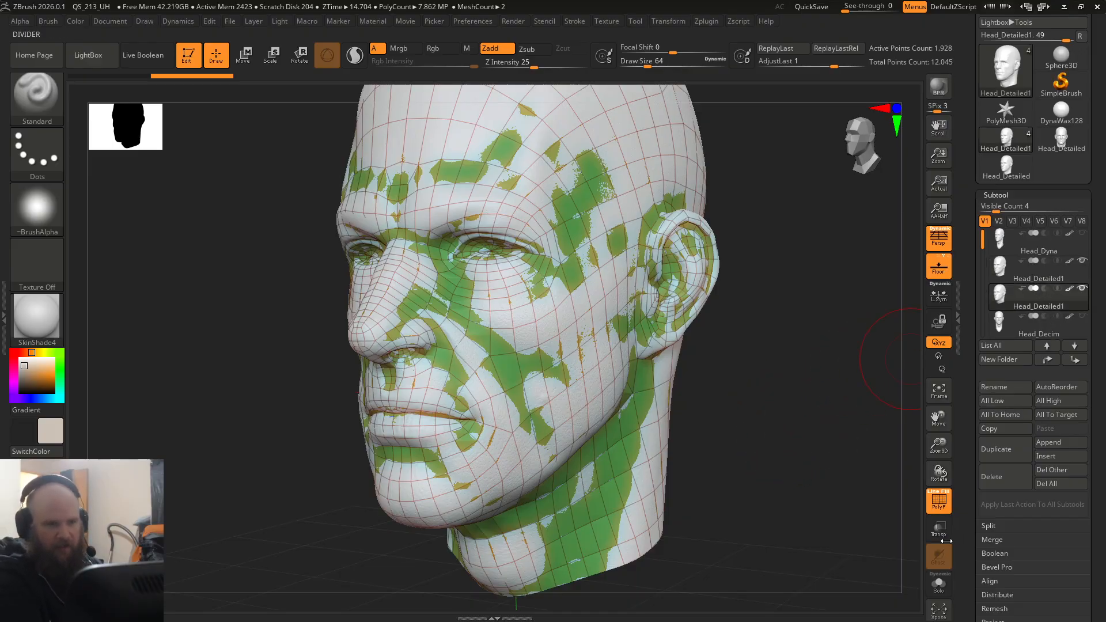
Step: Subdivide the low-poly head once and project the high-detail sculpt onto it with ProjectAll
key(ctrl+d)
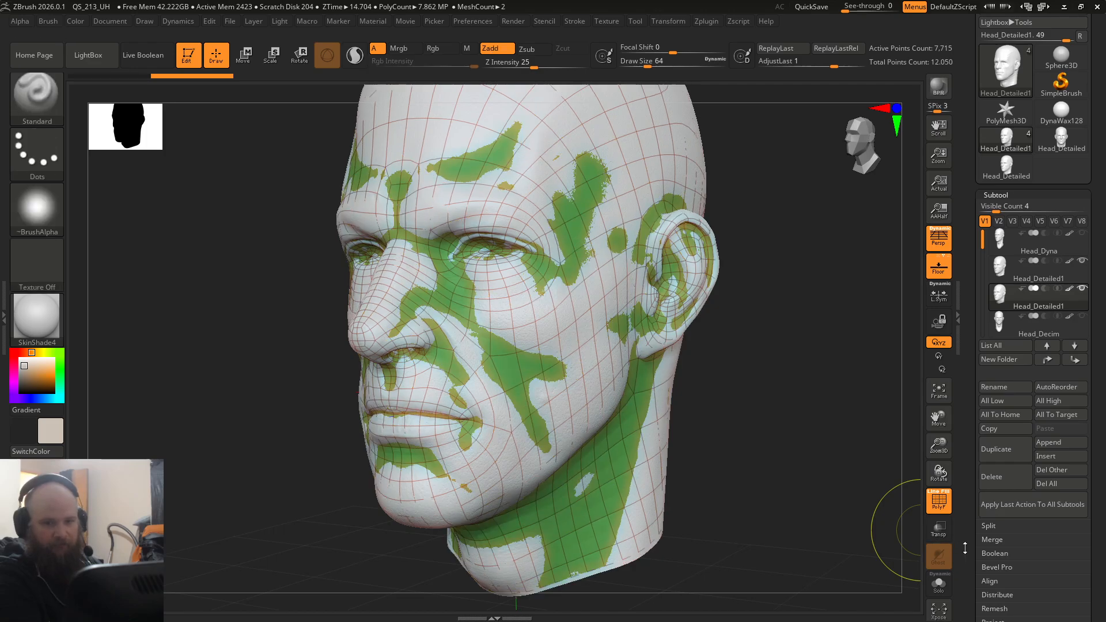
drag(964, 547, 964, 464)
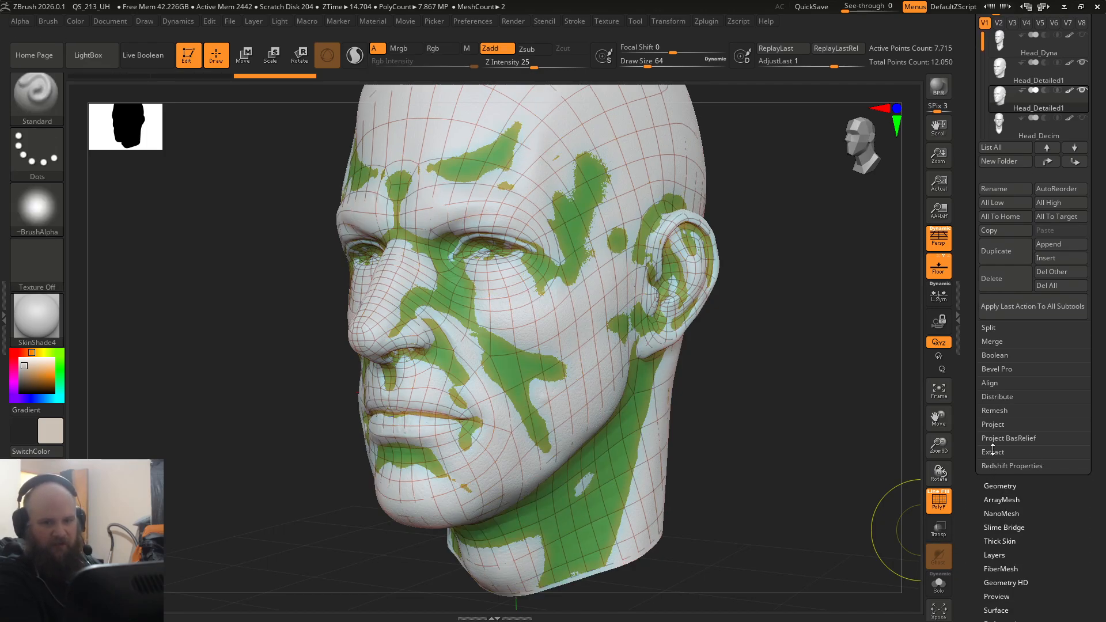
click(995, 424)
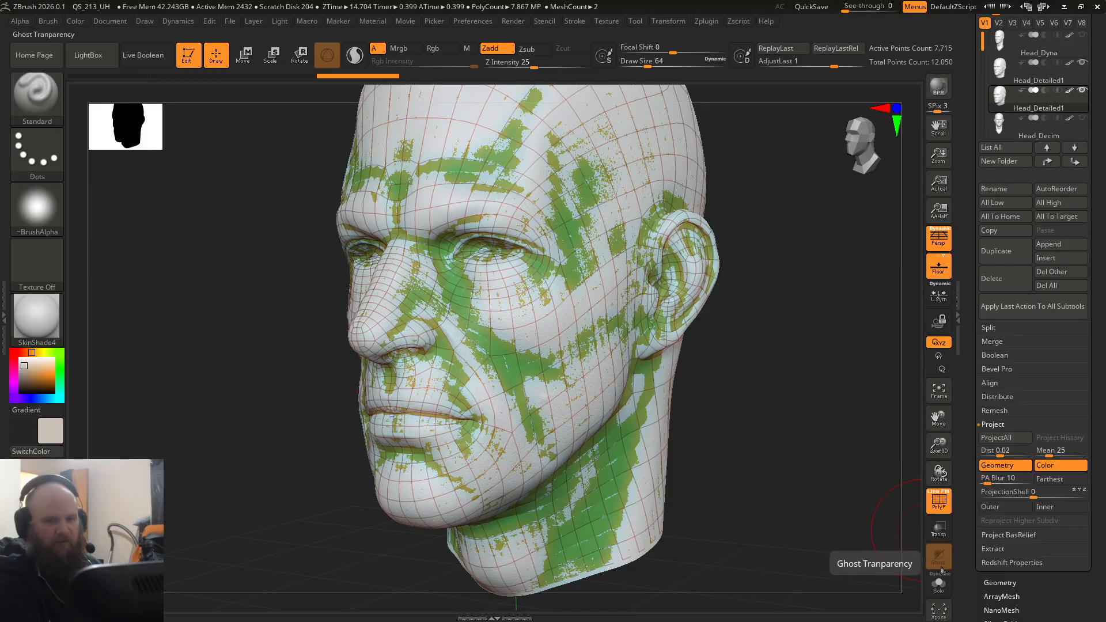
Step: Solo the projected head without its polyframe, drop to its lowest subdivision level and try to subdivide it from there
click(939, 589)
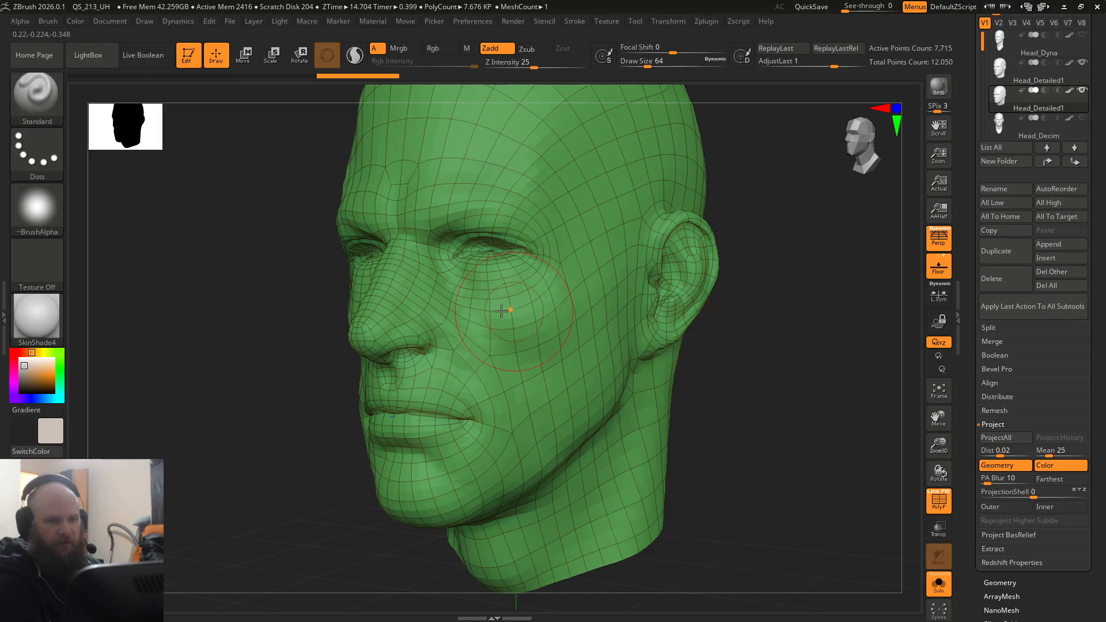
click(937, 501)
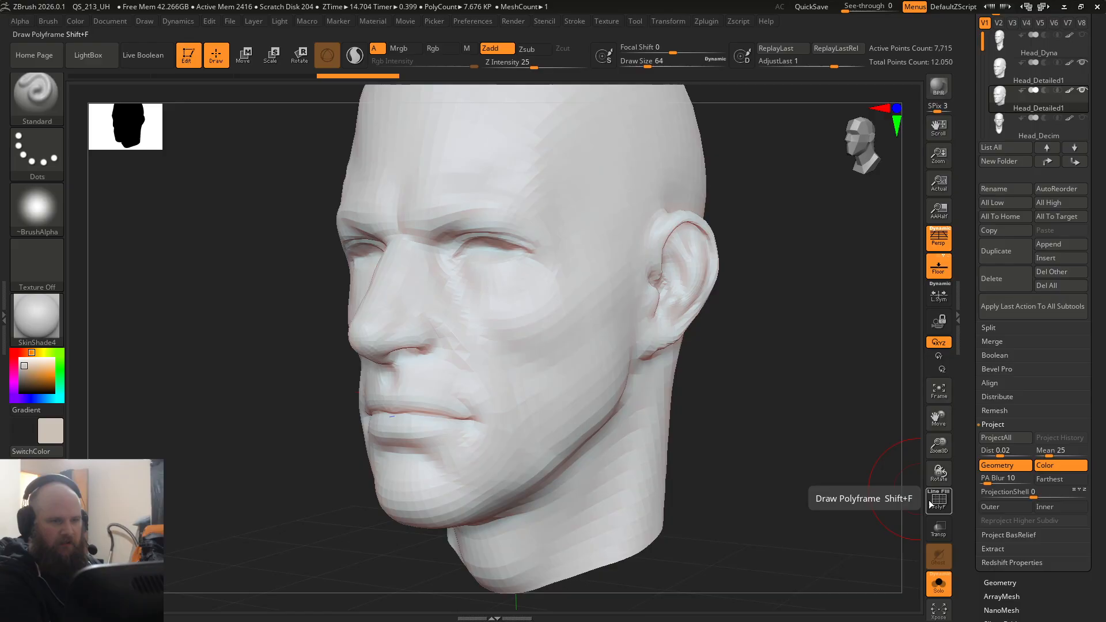
key(shift+d)
key(ctrl+d)
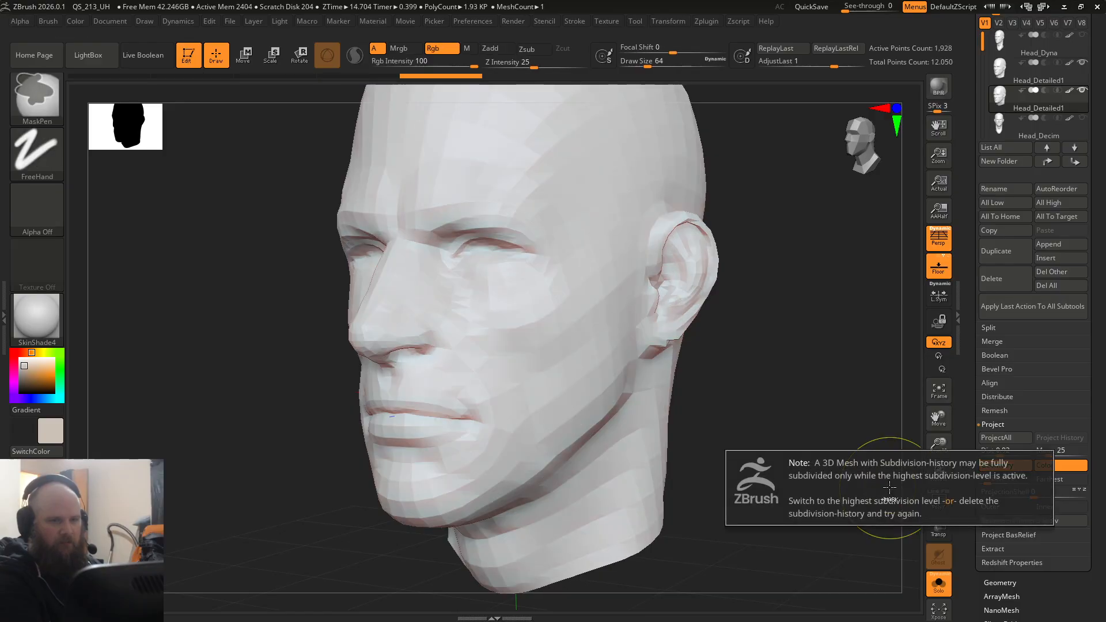
Step: Return to the highest subdivision level and keep subdividing up to about 491 thousand polygons, projecting the high-detail sculpt at each level
key(d)
key(ctrl+d)
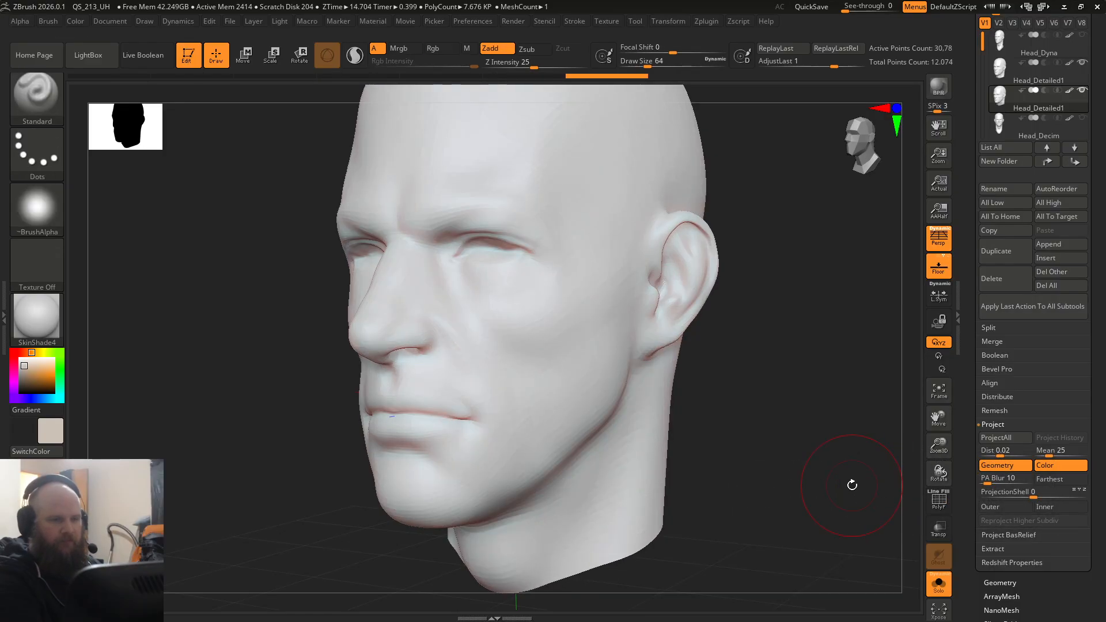
click(1004, 441)
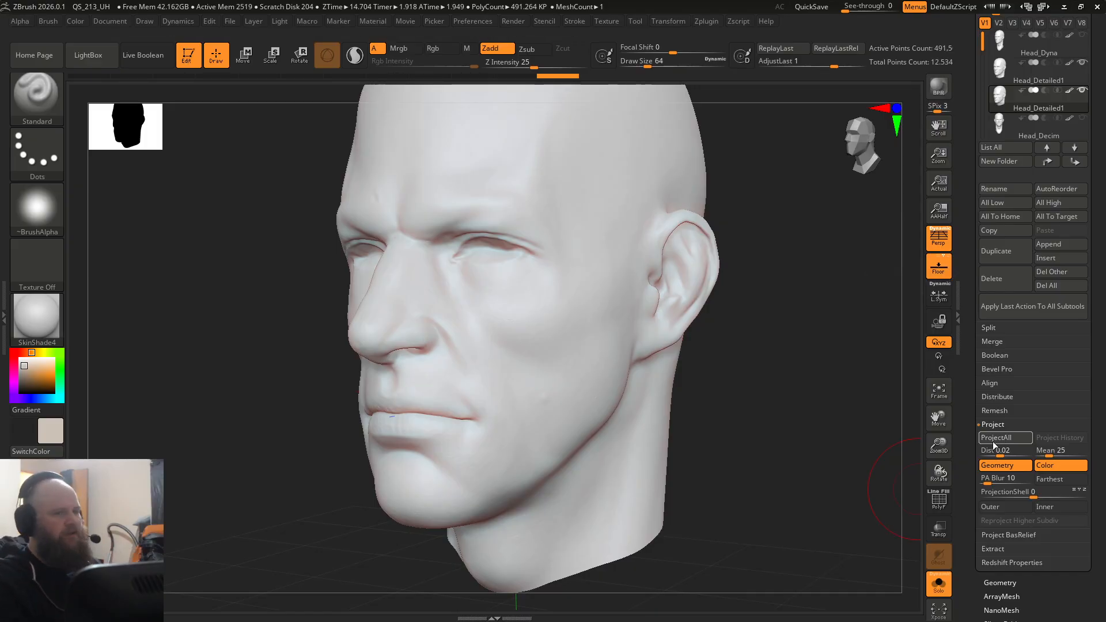
Step: Subdivide the head to 1.965 million polygons and project the high-detail sculpt onto it again
right_drag(769, 423, 597, 420)
ctrl+right_drag(596, 419, 586, 467)
key(ctrl+d)
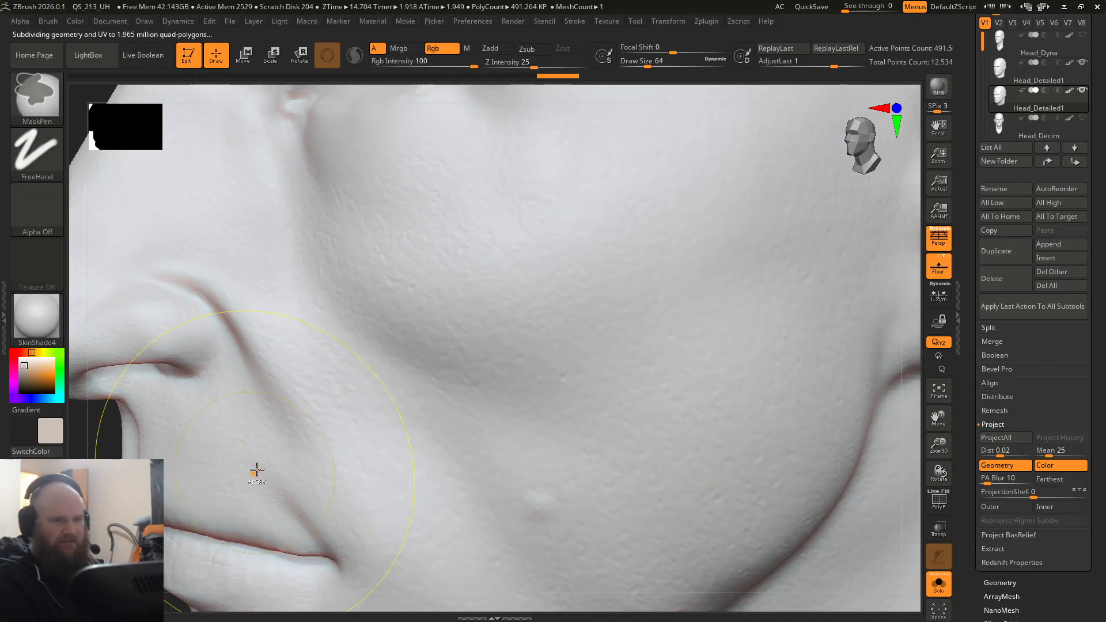
click(1005, 438)
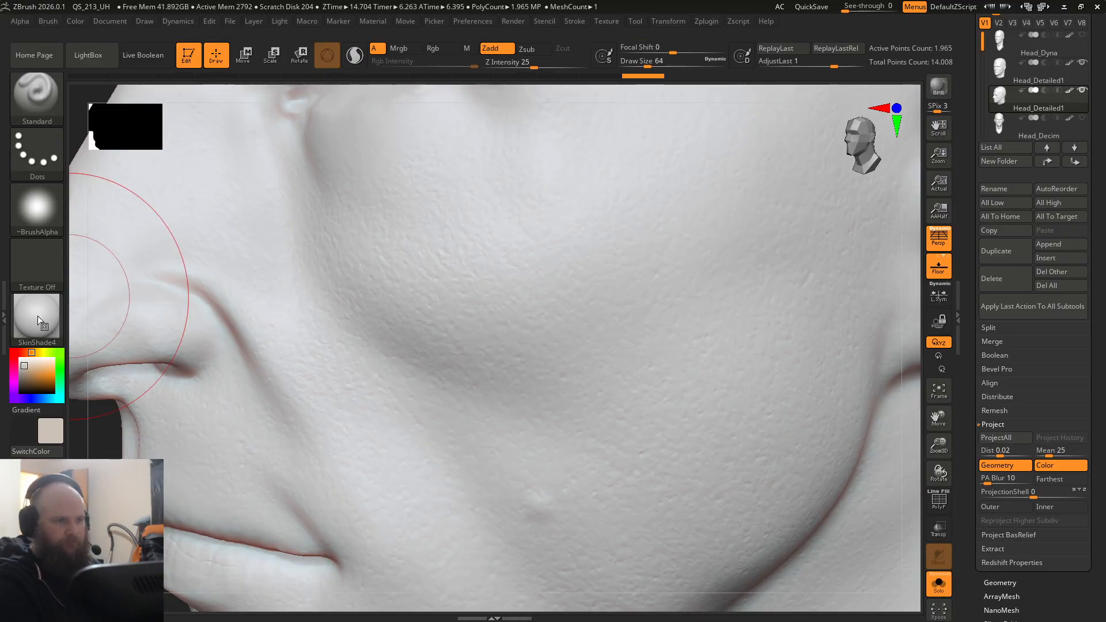
Step: Switch the material to BasicMaterial and compare the skin detail by undoing and redoing the last projection
click(20, 329)
click(128, 331)
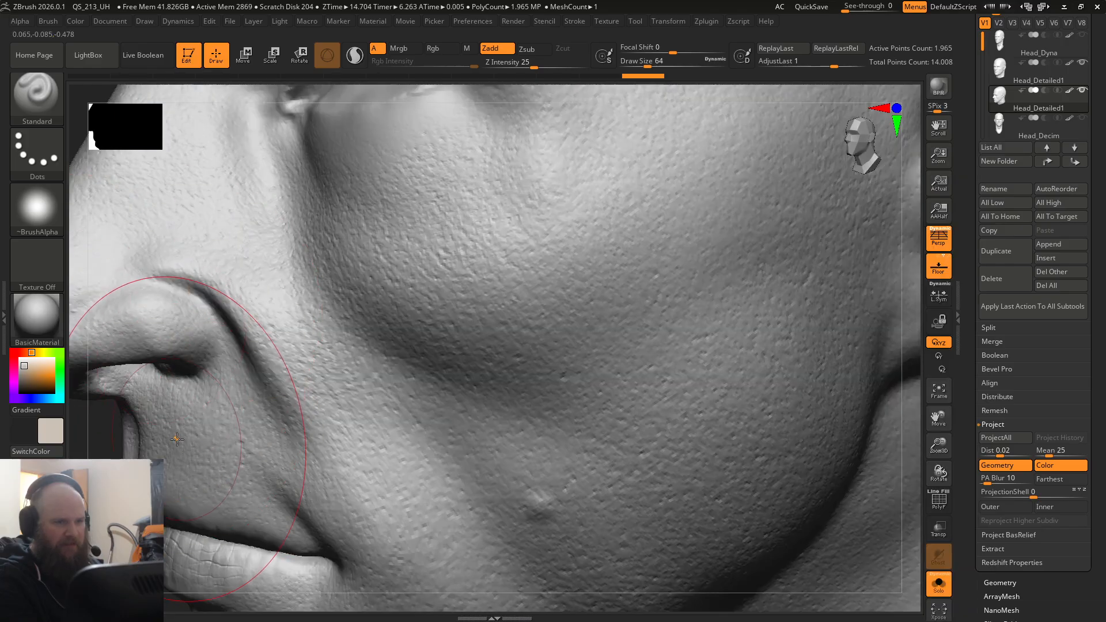
key(ctrl+z)
key(ctrl+shift+z)
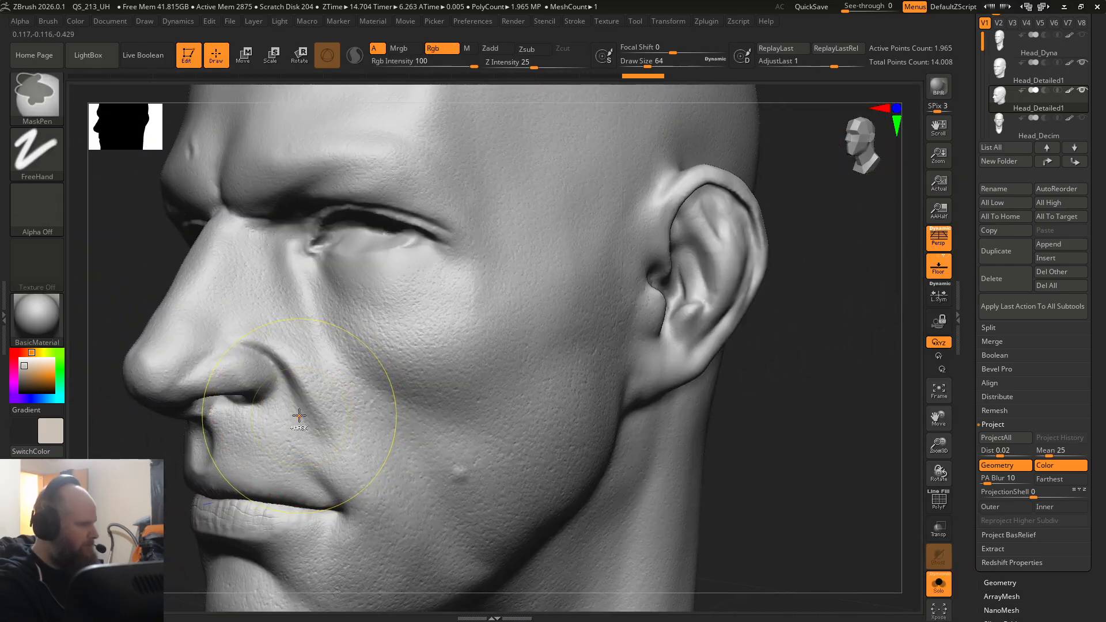
Step: Subdivide the head to 7.86 million polygons, project the high-detail sculpt once more and open the Geometry settings
key(ctrl+d)
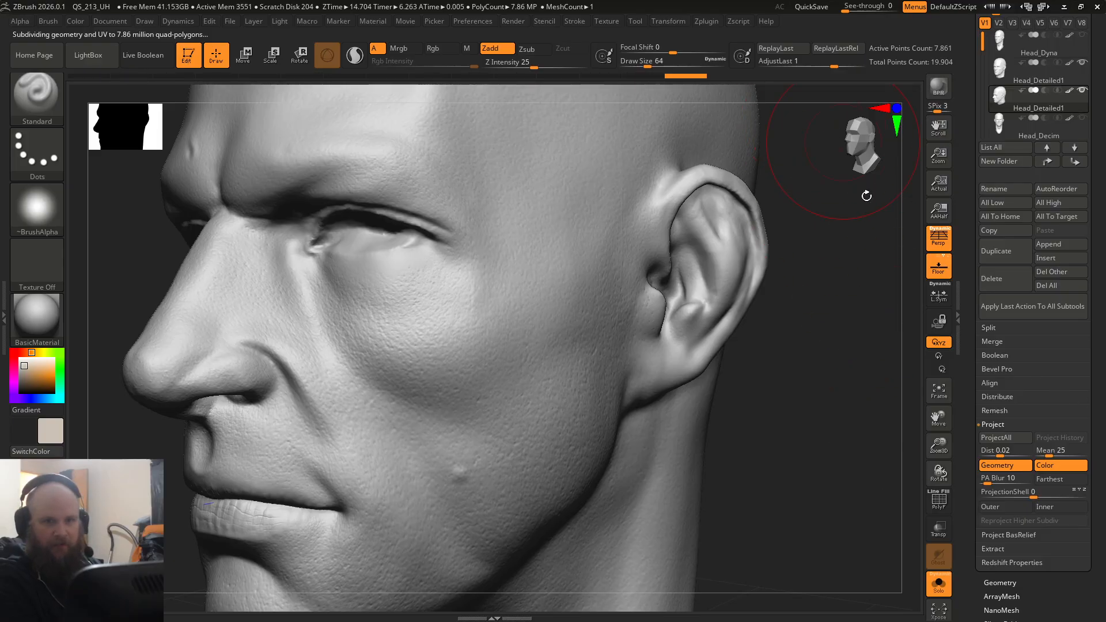
click(987, 440)
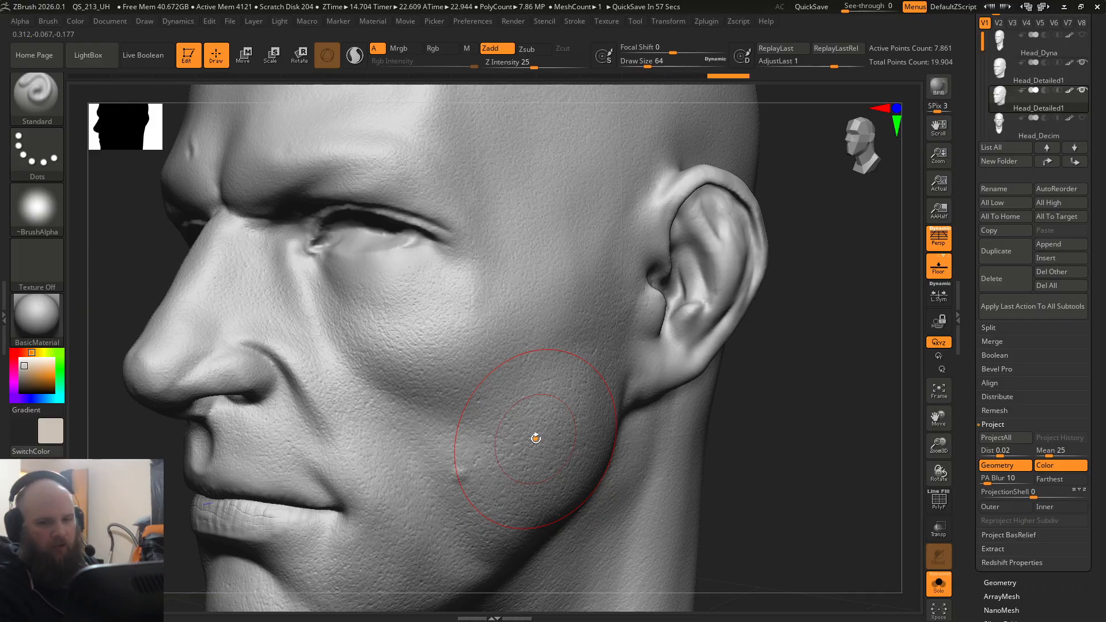
click(992, 425)
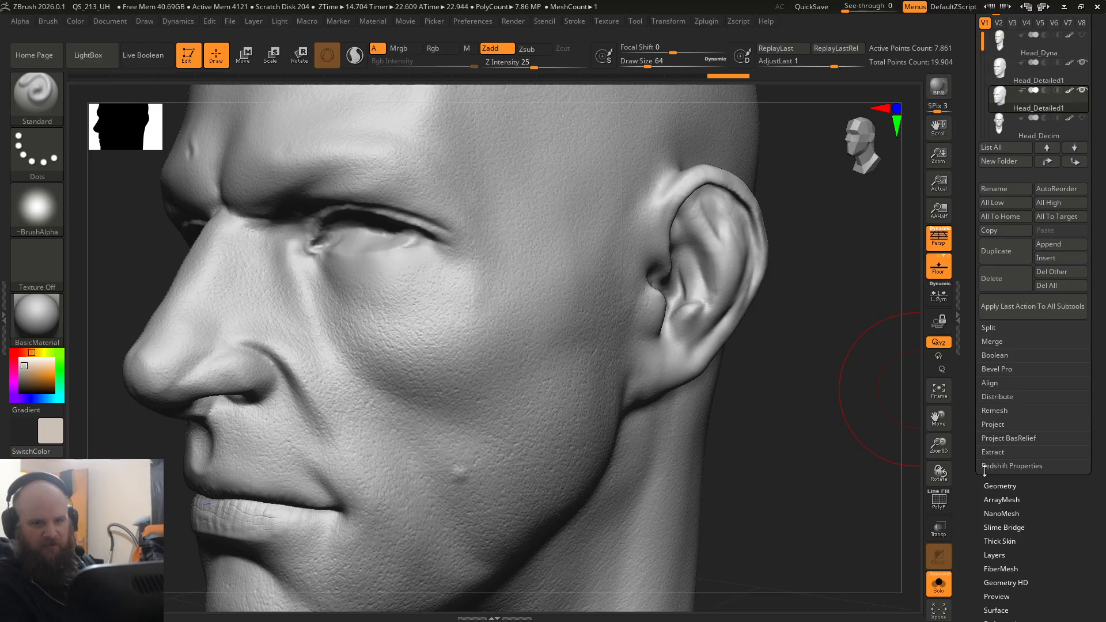
click(995, 486)
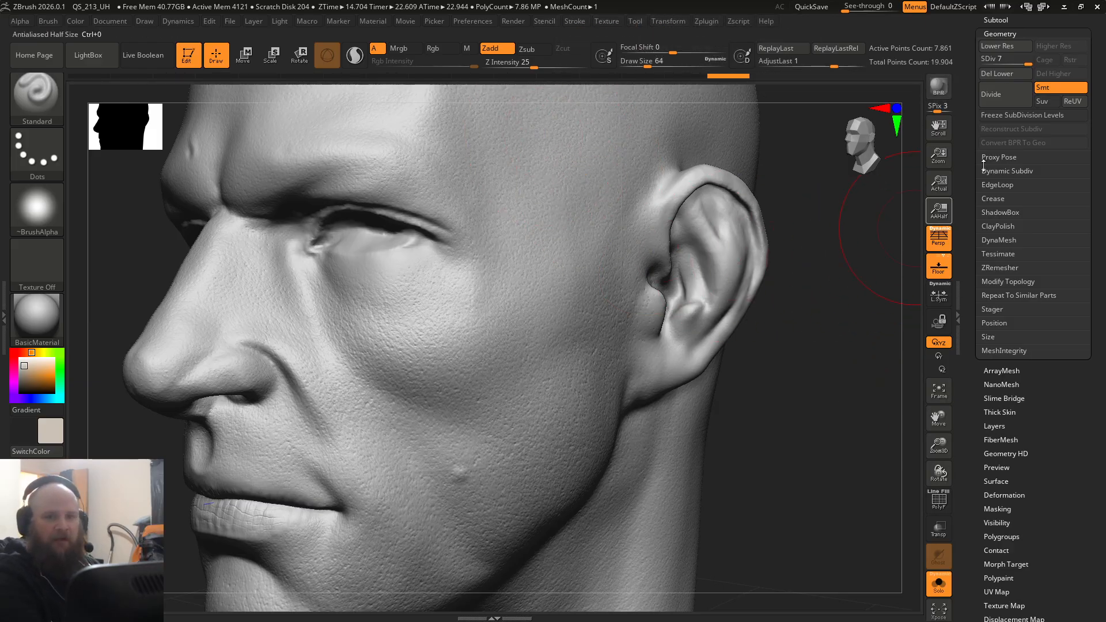
Step: Examine the projected skin detail on the cheek, nose and lips from several distances and angles
alt+right_drag(286, 329, 324, 358)
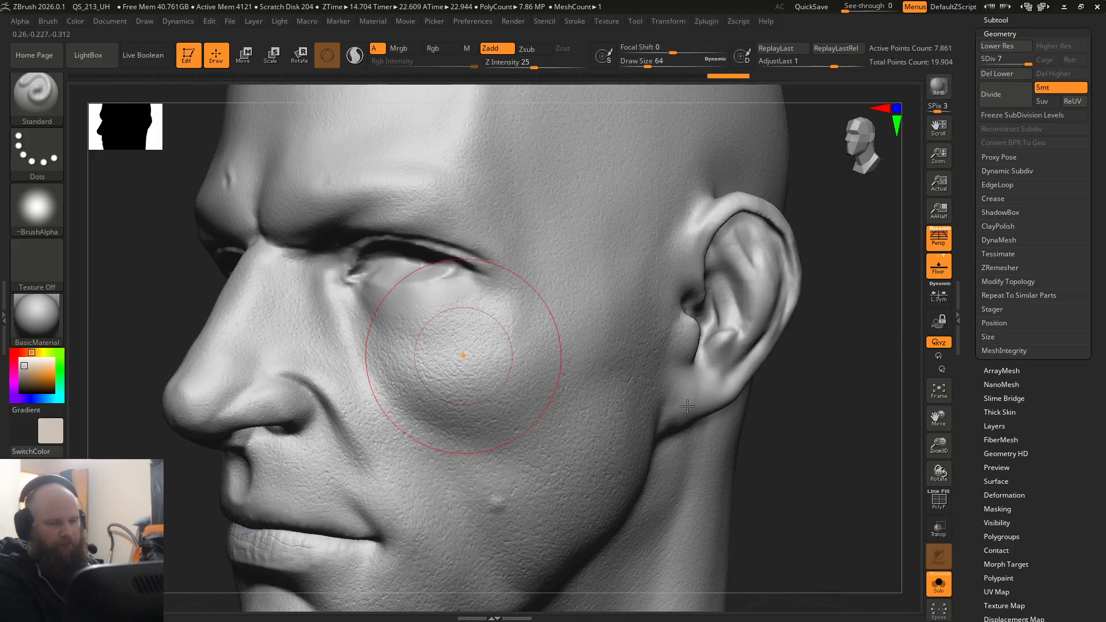
right_drag(870, 521, 838, 507)
ctrl+right_drag(130, 355, 515, 448)
alt+right_drag(715, 541, 444, 271)
ctrl+right_drag(461, 313, 294, 368)
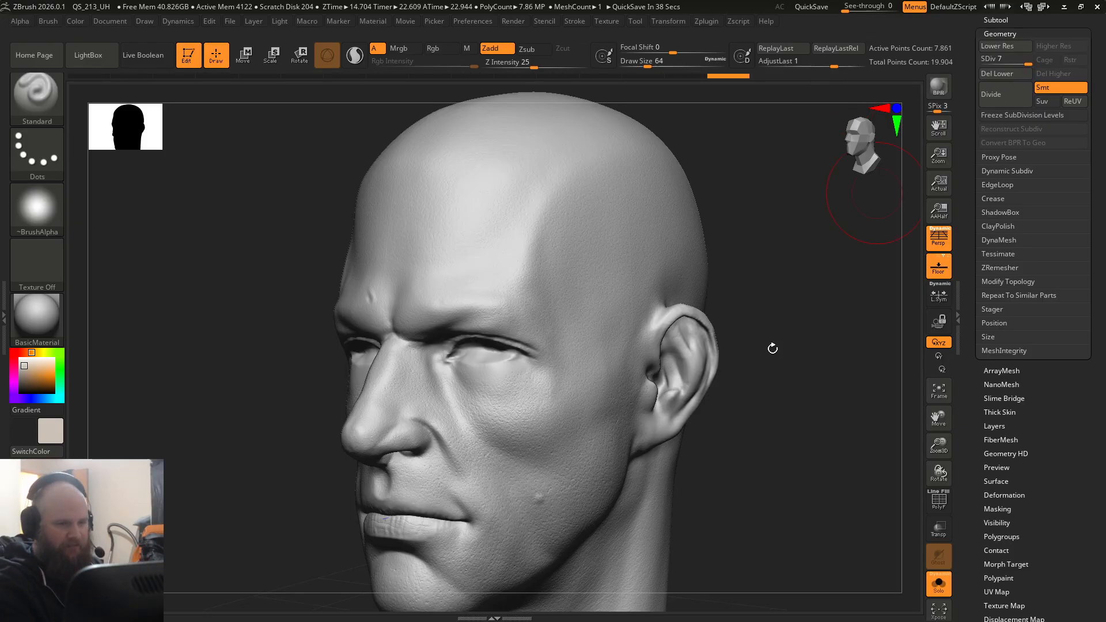
Step: Check the topology of the projected head with its polyframe on, frame the whole head and hide the polyframe again
click(938, 500)
key(ctrl)
ctrl+right_drag(405, 361, 609, 487)
key(f)
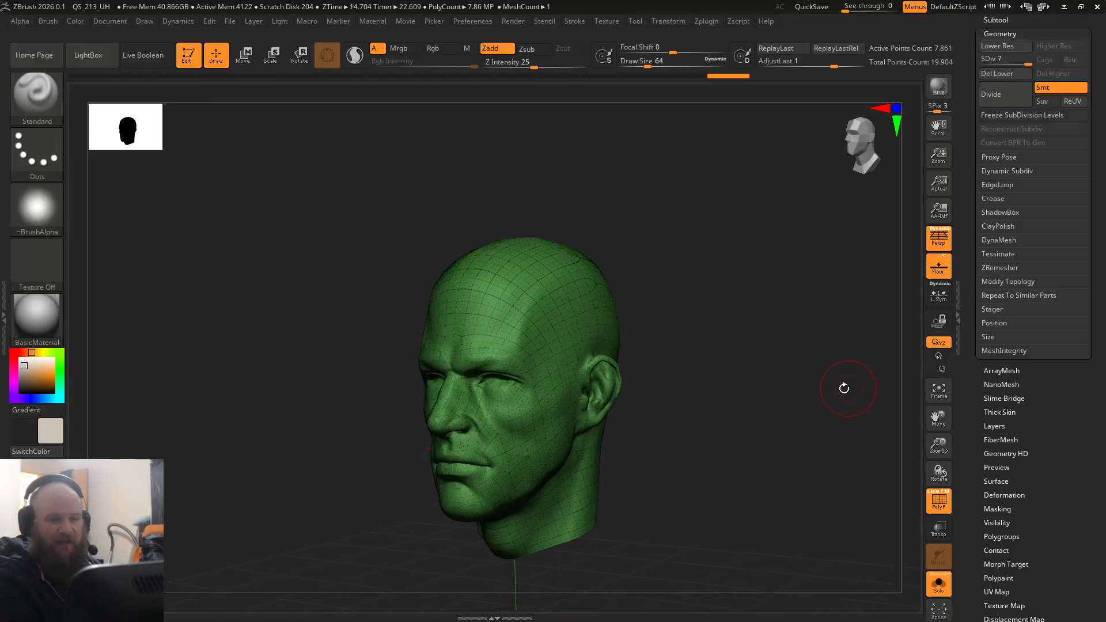
shift+drag(845, 387, 869, 439)
key(shift+f)
drag(759, 468, 635, 362)
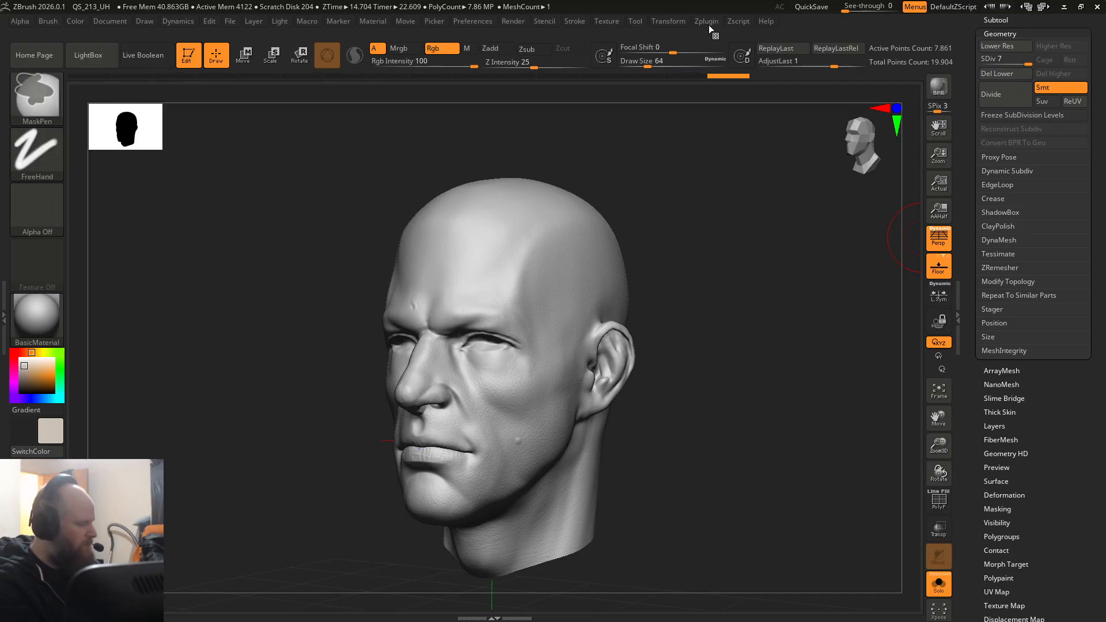
Step: Save the project to the Desktop as BarryProjectionHead
key(ctrl+s)
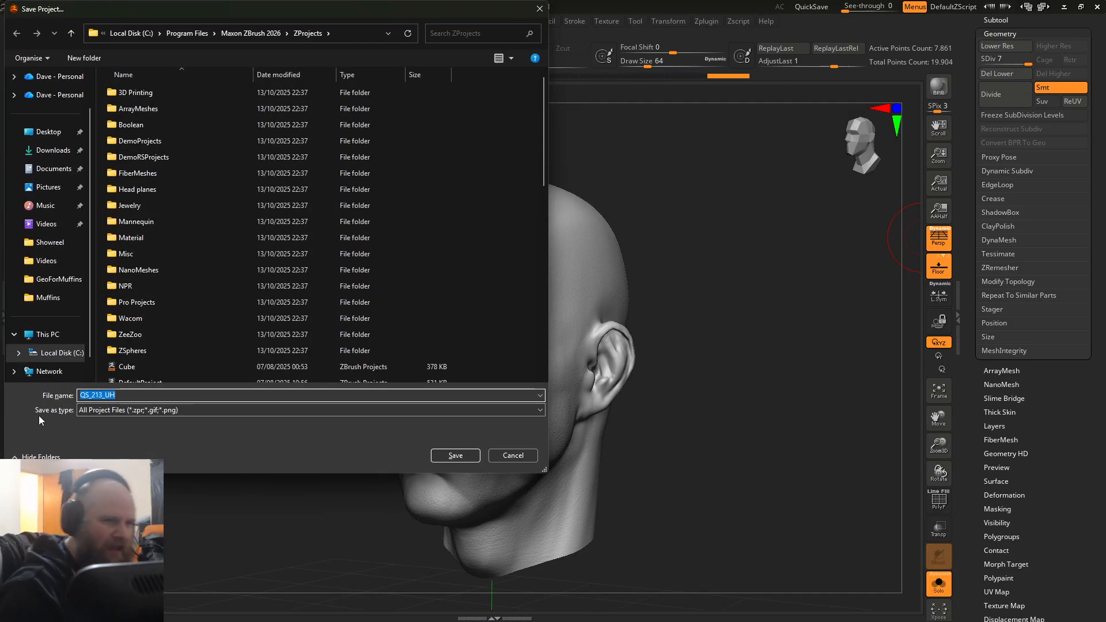
click(47, 133)
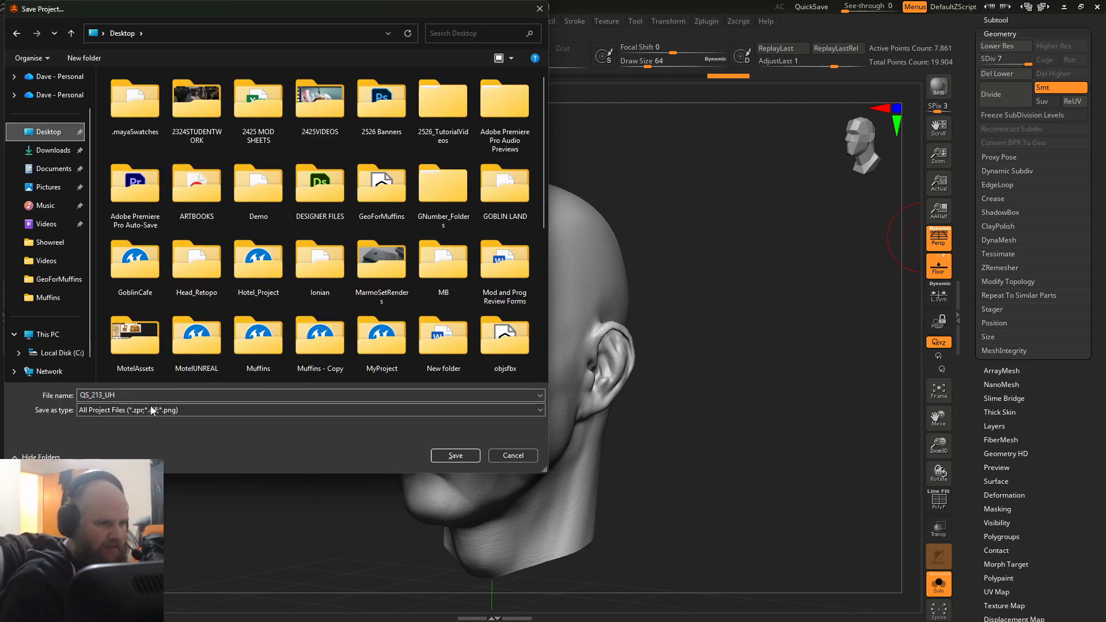
drag(124, 396, 12, 396)
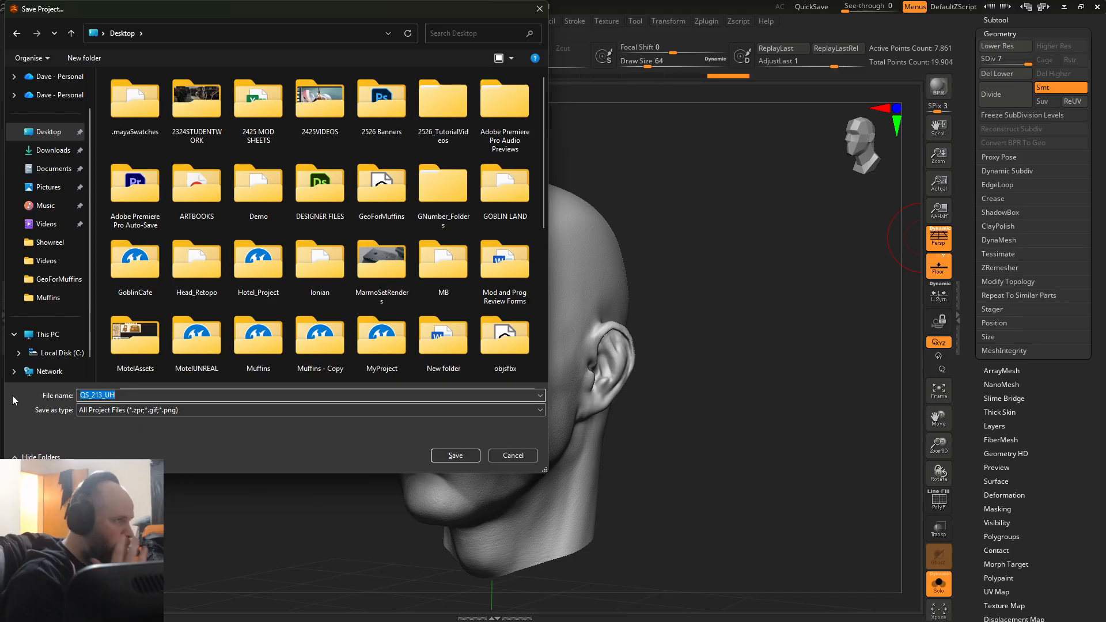
text(Barryu)
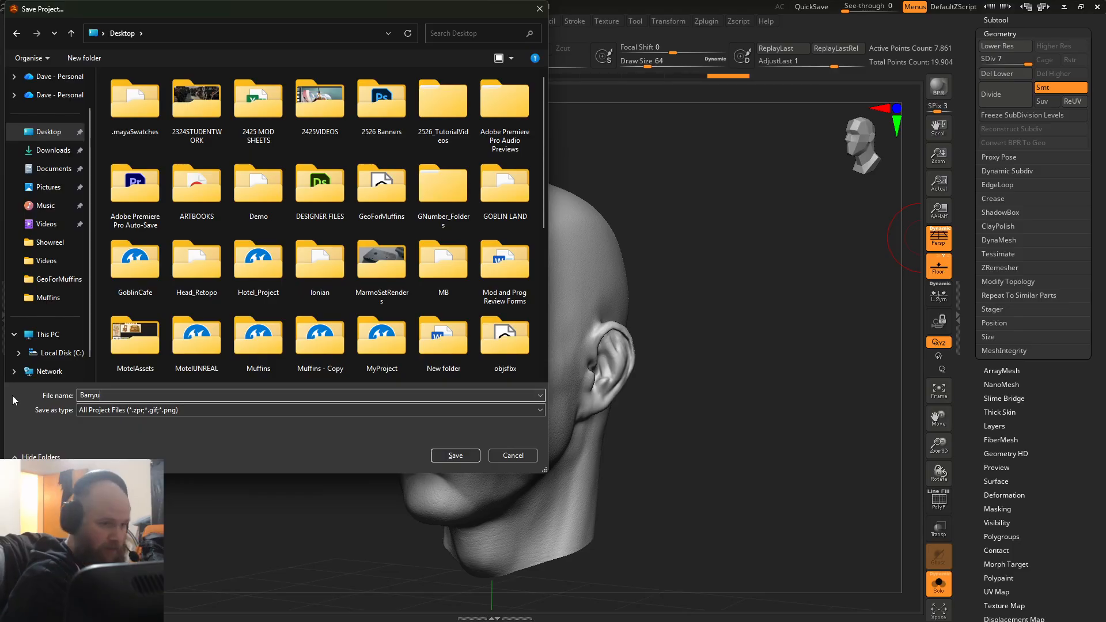
key(BackSpace)
text(ProjectionHead)
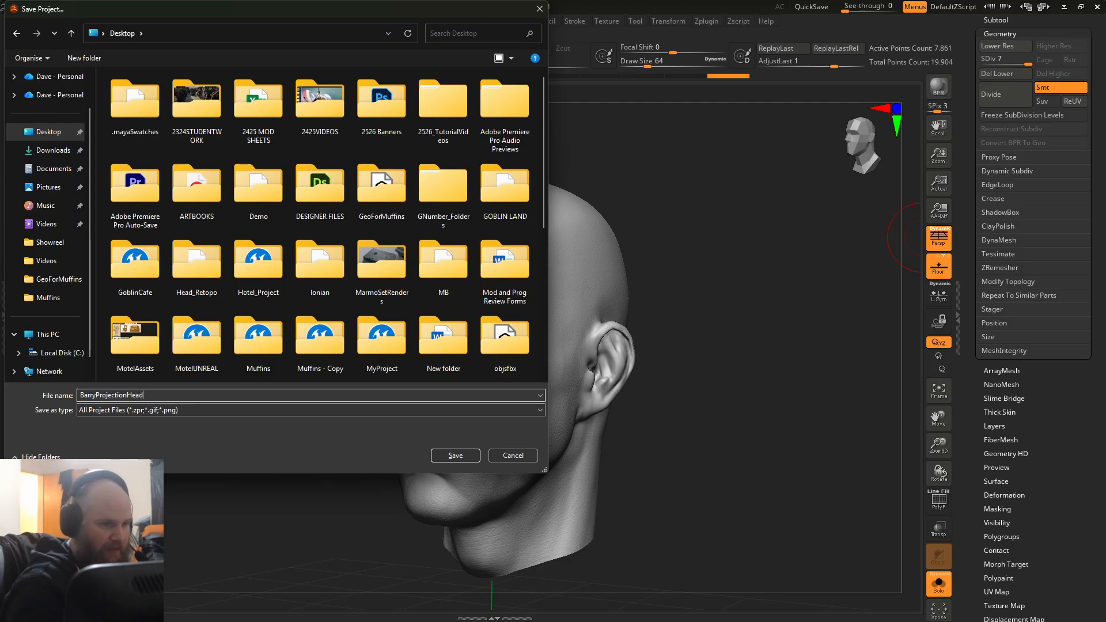
key(Return)
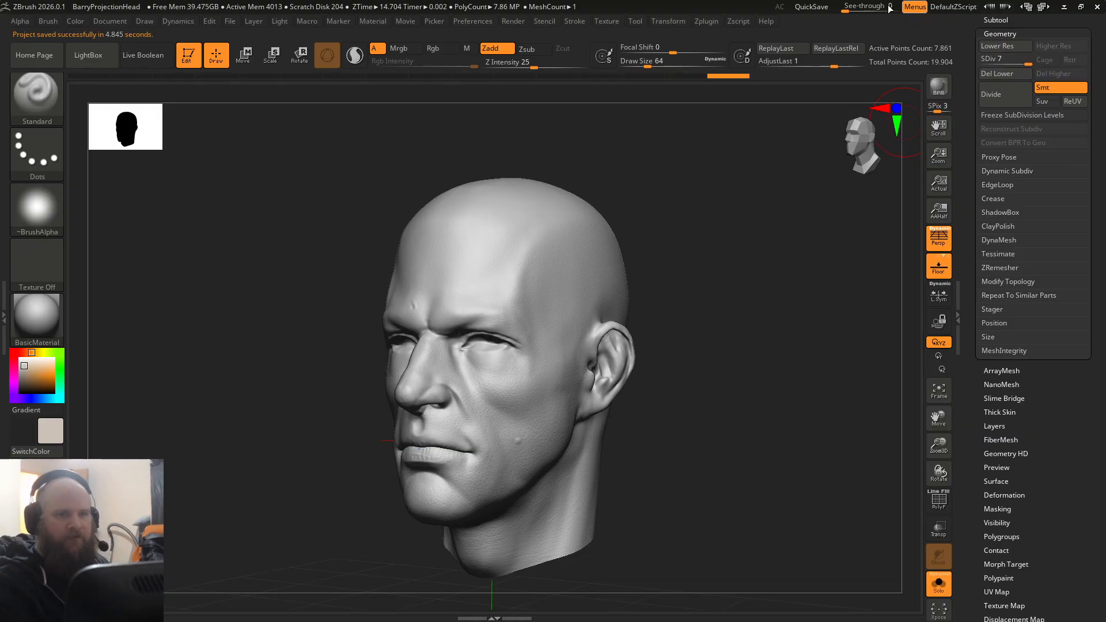
Step: Open the Multi Map Exporter with only Normal enabled and expand the export options for the normal map
click(704, 22)
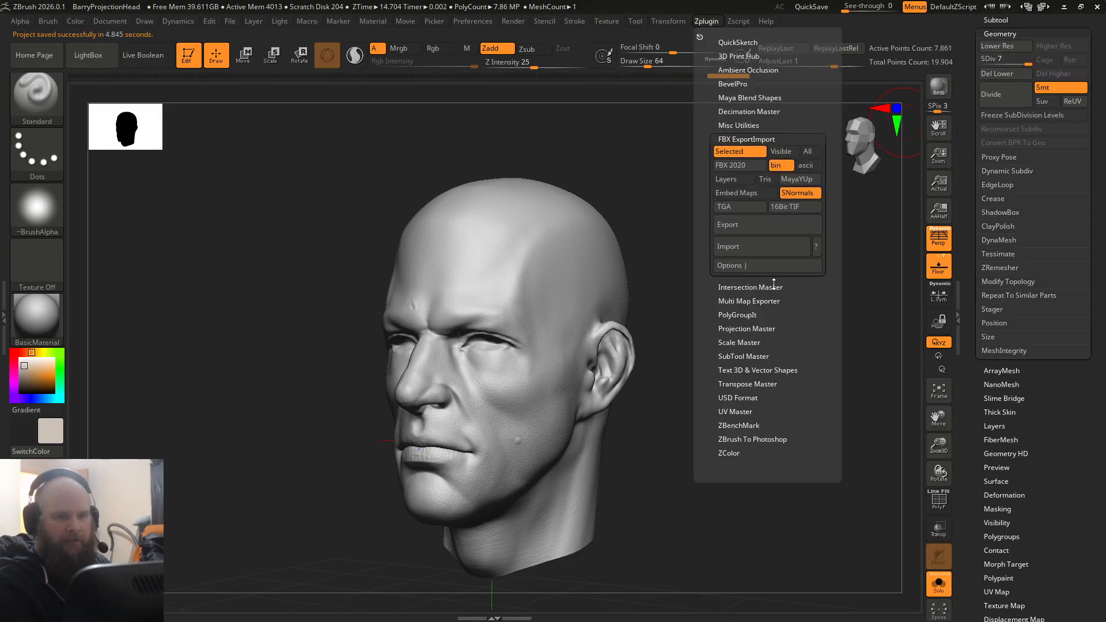
click(744, 301)
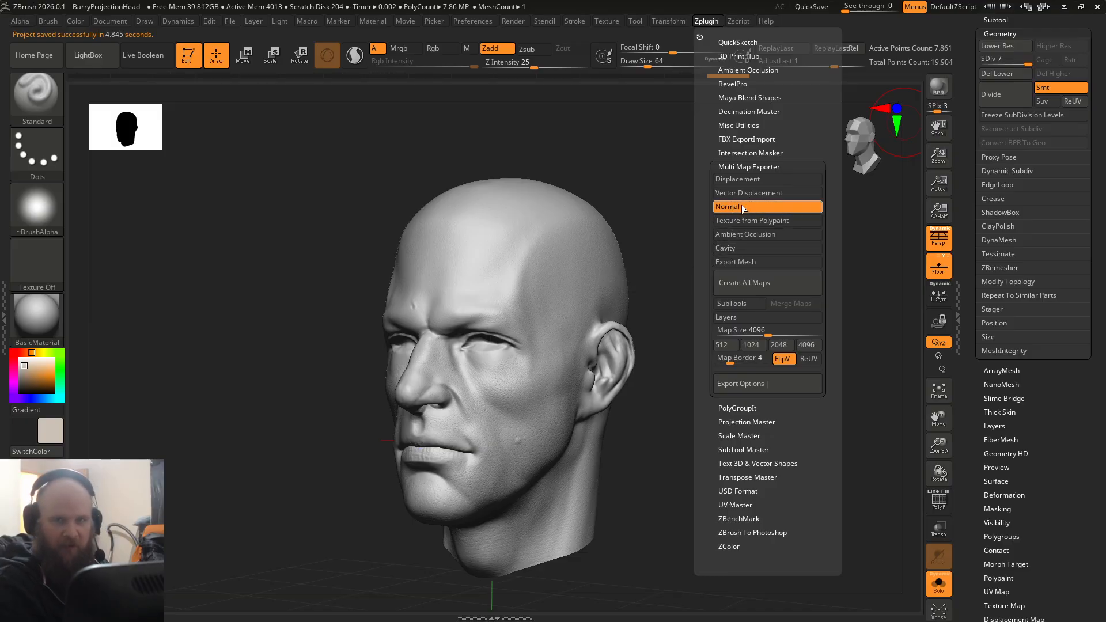
click(748, 386)
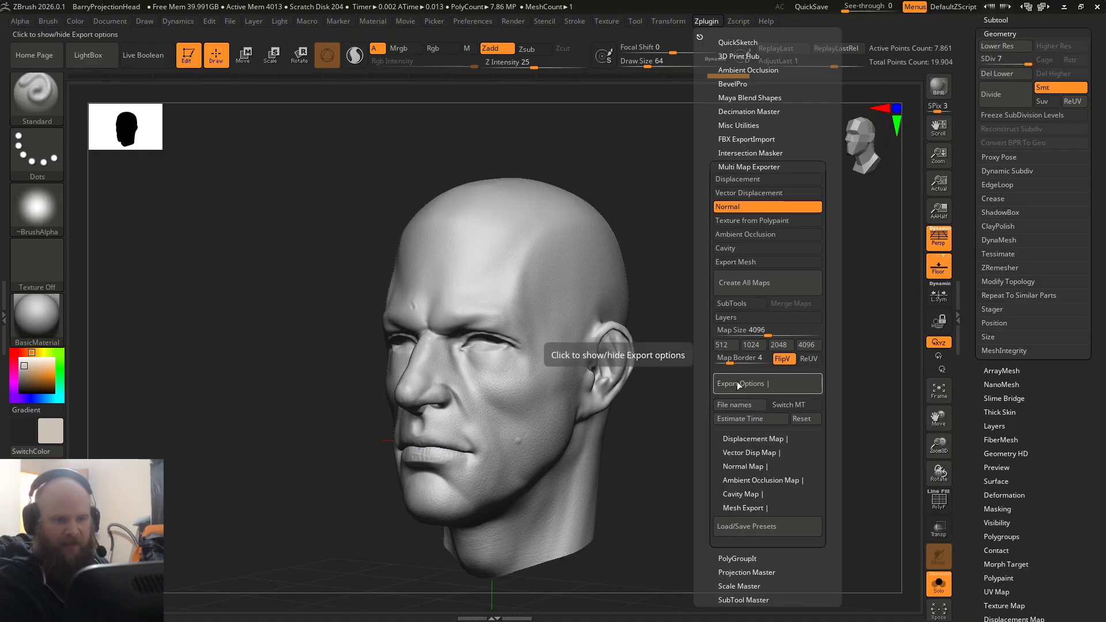
click(743, 466)
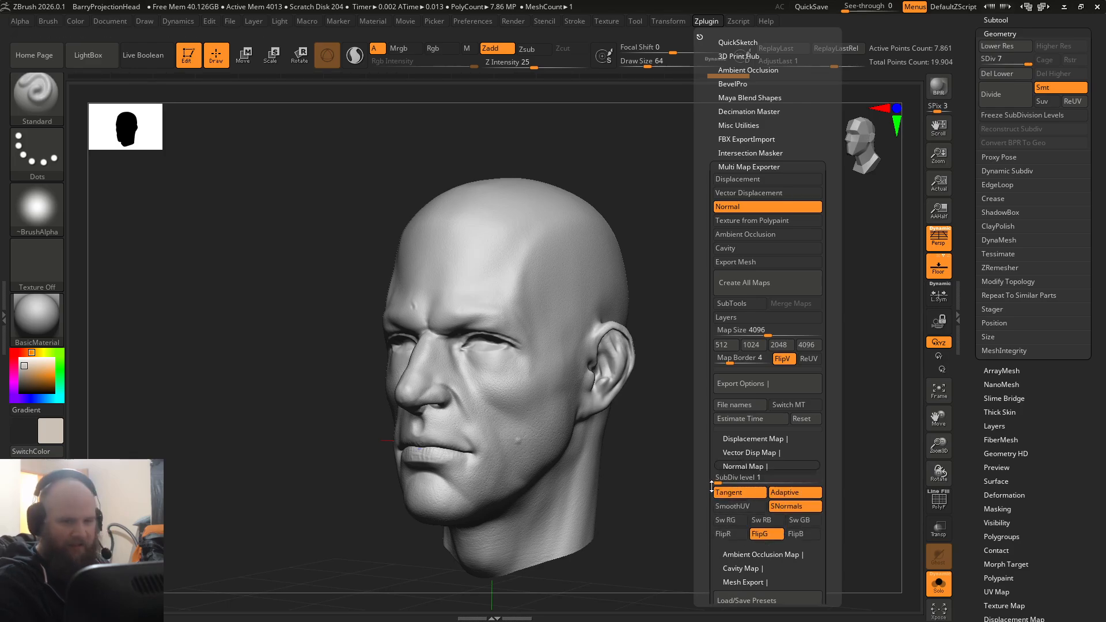
drag(743, 465, 708, 380)
drag(712, 428, 720, 389)
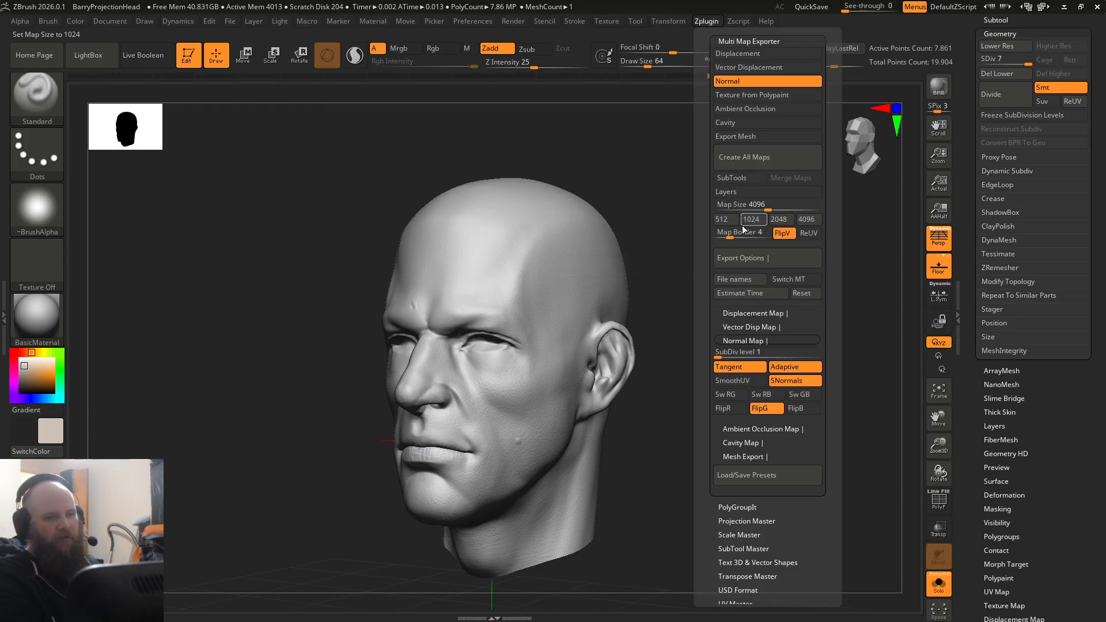
Step: Create the normal map and save it as a TIF named BARRYPROJECTION in the Desktop's Demo folder
click(741, 162)
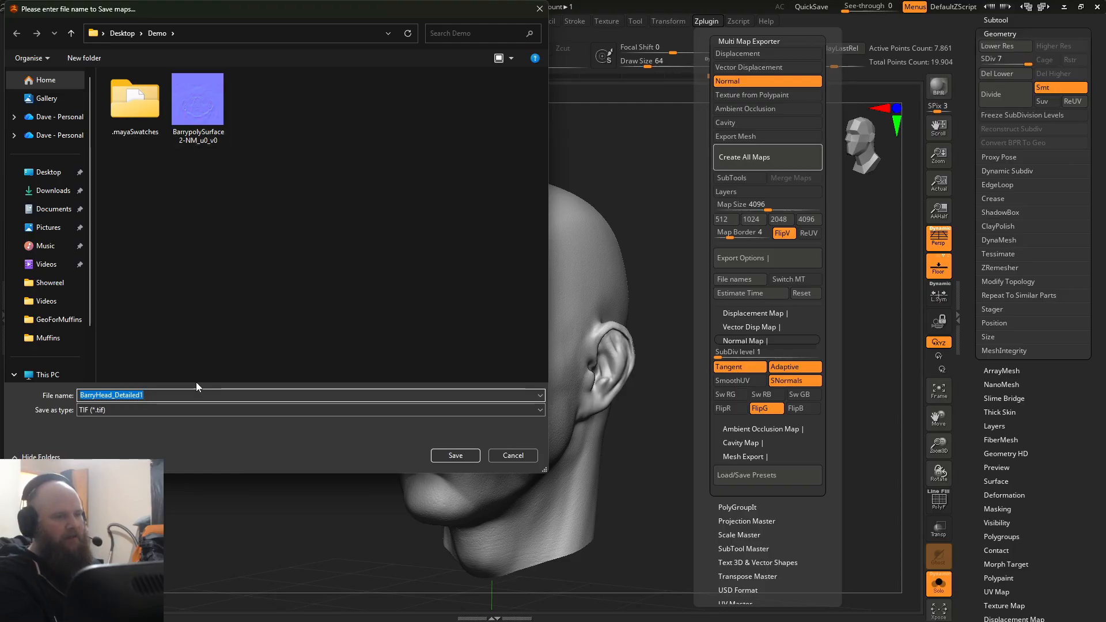
click(248, 396)
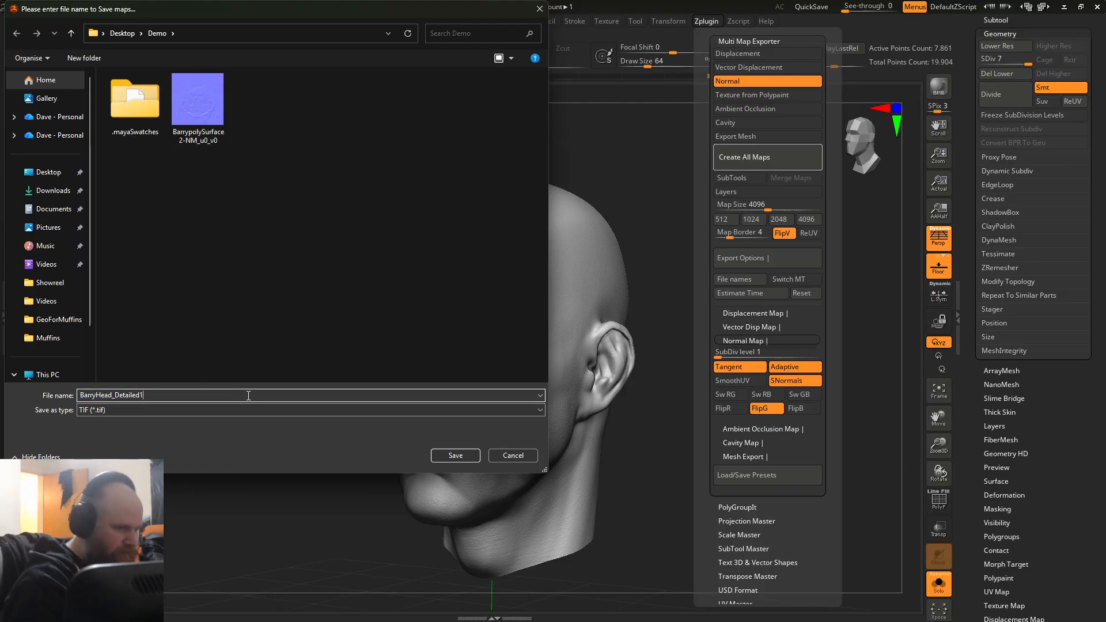
key(BackSpace)
key(BackSpace)
key(BackSpace)
key(BackSpace)
key(BackSpace)
key(BackSpace)
key(BackSpace)
key(BackSpace)
key(BackSpace)
key(BackSpace)
key(BackSpace)
key(BackSpace)
key(BackSpace)
key(BackSpace)
key(BackSpace)
key(BackSpace)
key(BackSpace)
key(BackSpace)
key(BackSpace)
text(B)
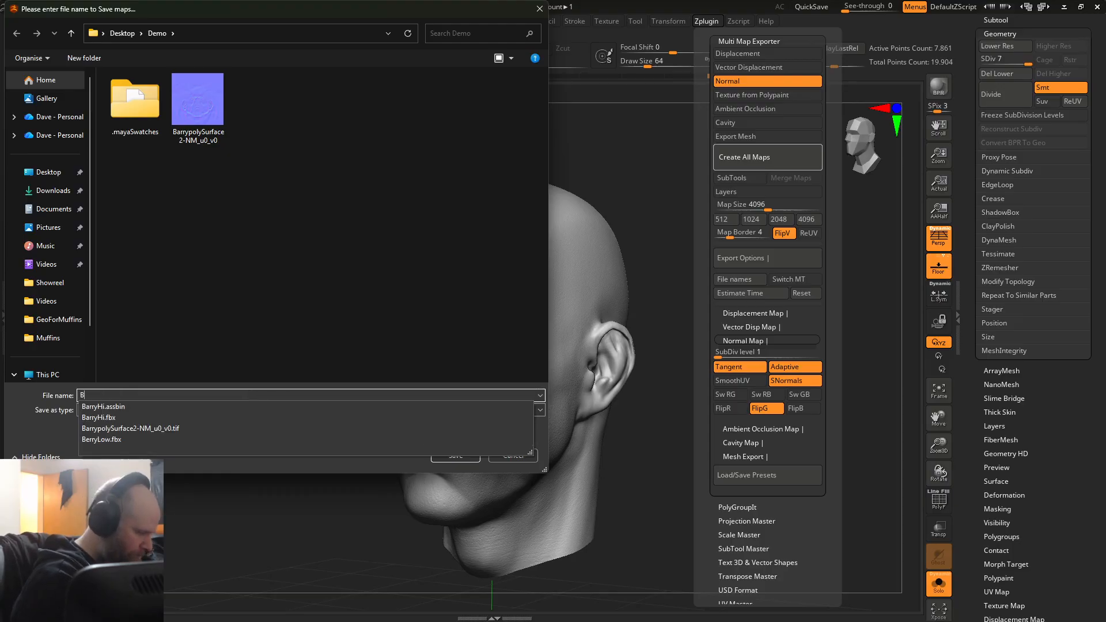
text(ARRYPROJECTION)
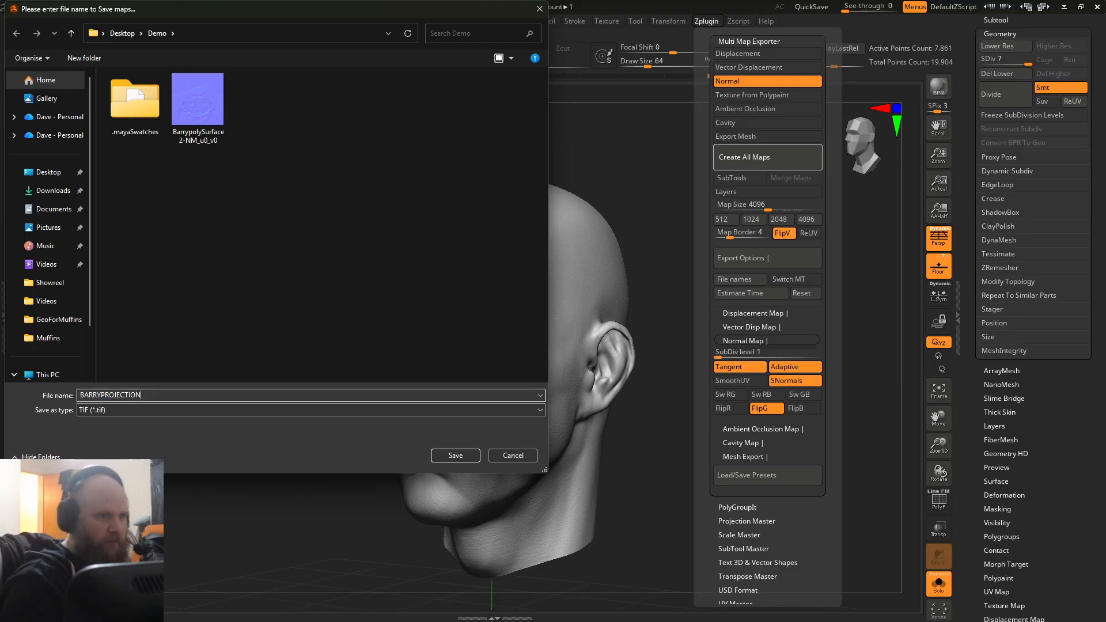
click(451, 458)
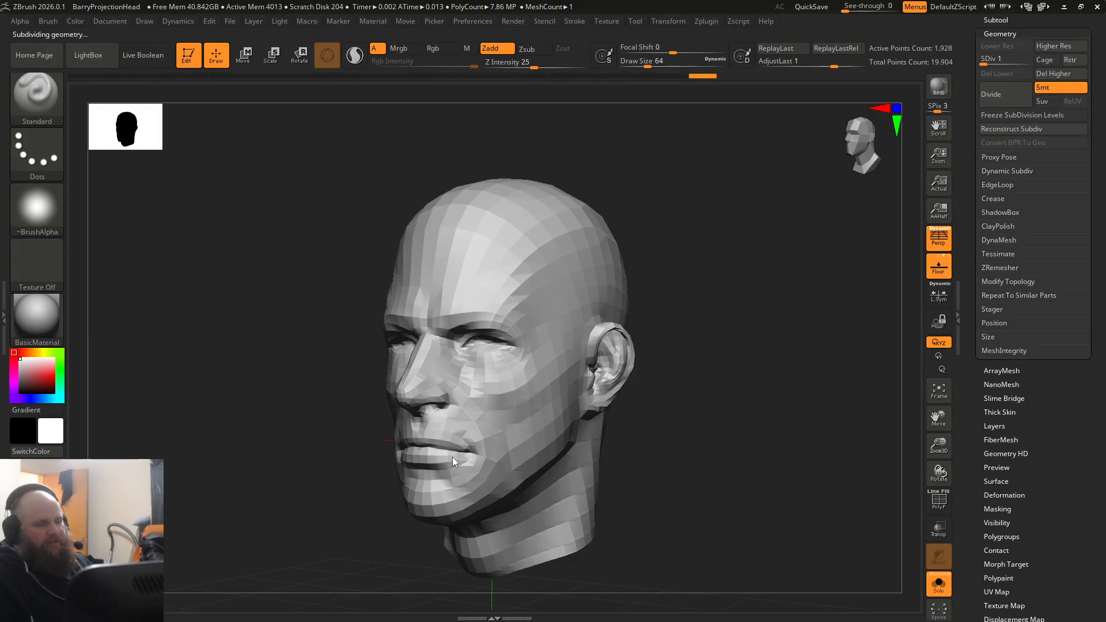
click(612, 188)
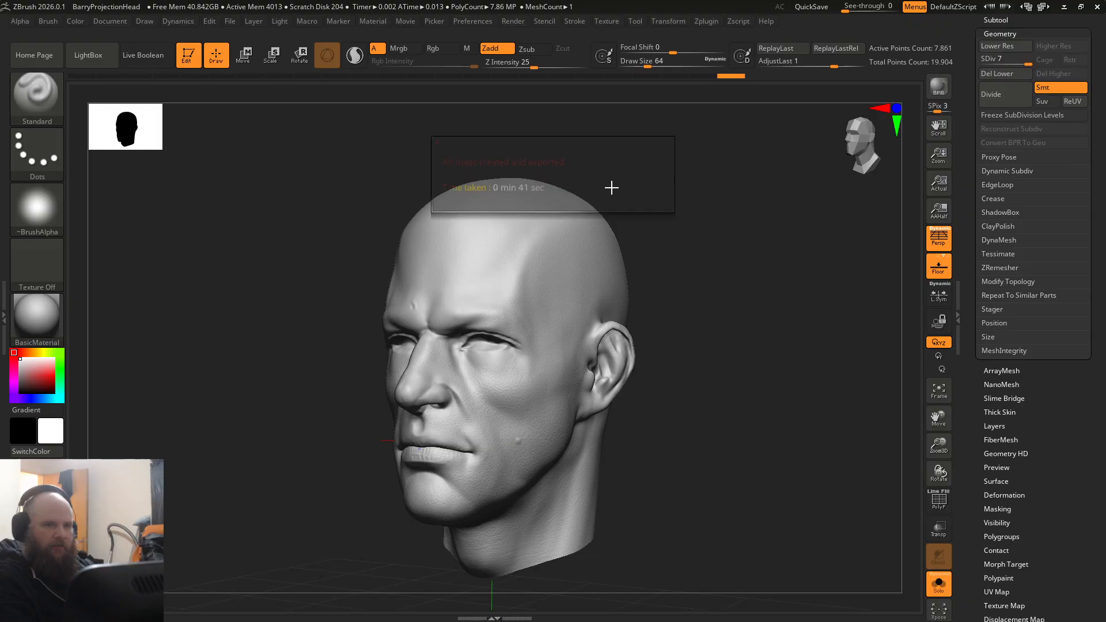
Step: Examine the back of the head while stepping down to subdivision level 2 and back up to level 6
mouse_move(695, 256)
alt+mouse_down()
mouse_move(343, 422)
mouse_move(397, 431)
mouse_move(236, 343)
mouse_move(270, 456)
mouse_move(412, 420)
mouse_move(548, 432)
alt+mouse_up()
key(ctrl)
mouse_move(570, 474)
mouse_down()
mouse_move(586, 486)
mouse_move(590, 457)
mouse_move(617, 521)
mouse_move(604, 494)
mouse_move(414, 399)
mouse_up()
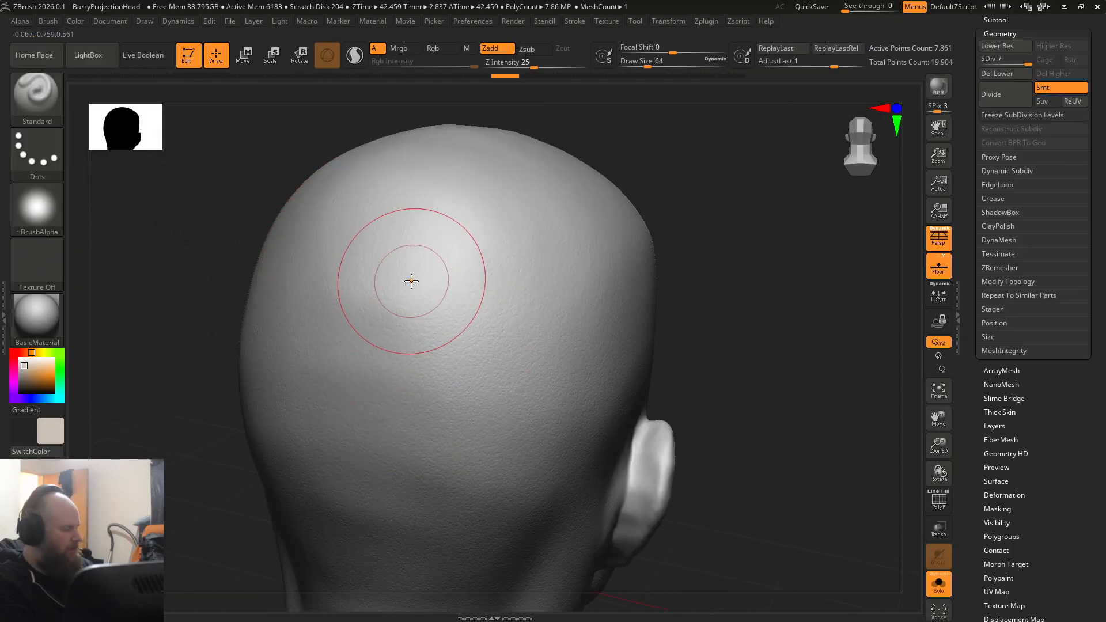
key(shift+d)
key(shift+d)
key(shift+d)
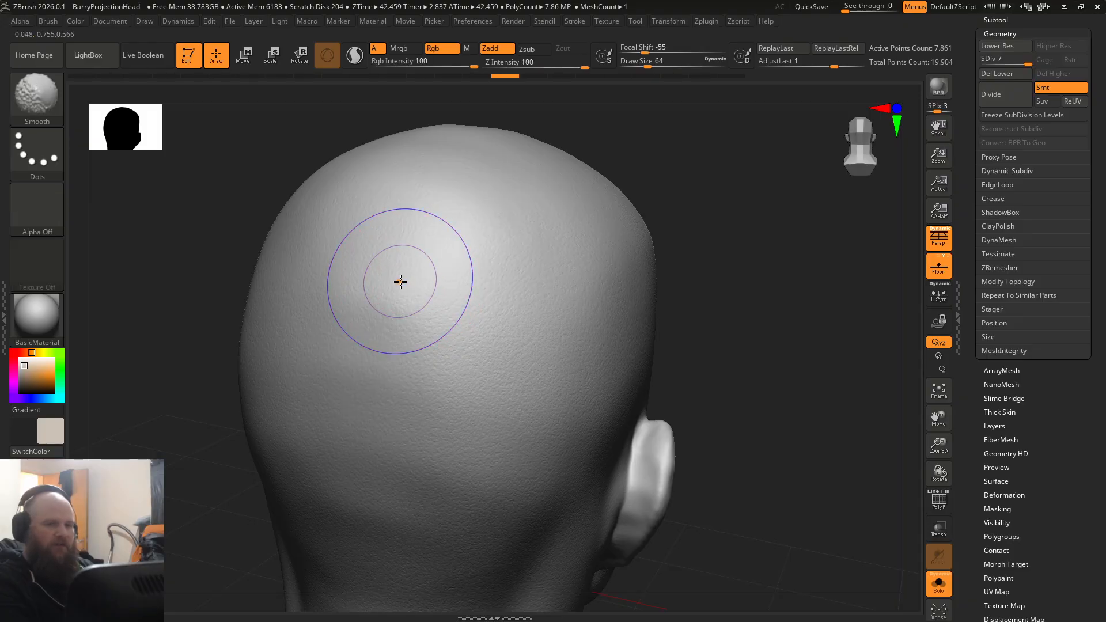
key(shift+d)
key(shift+d)
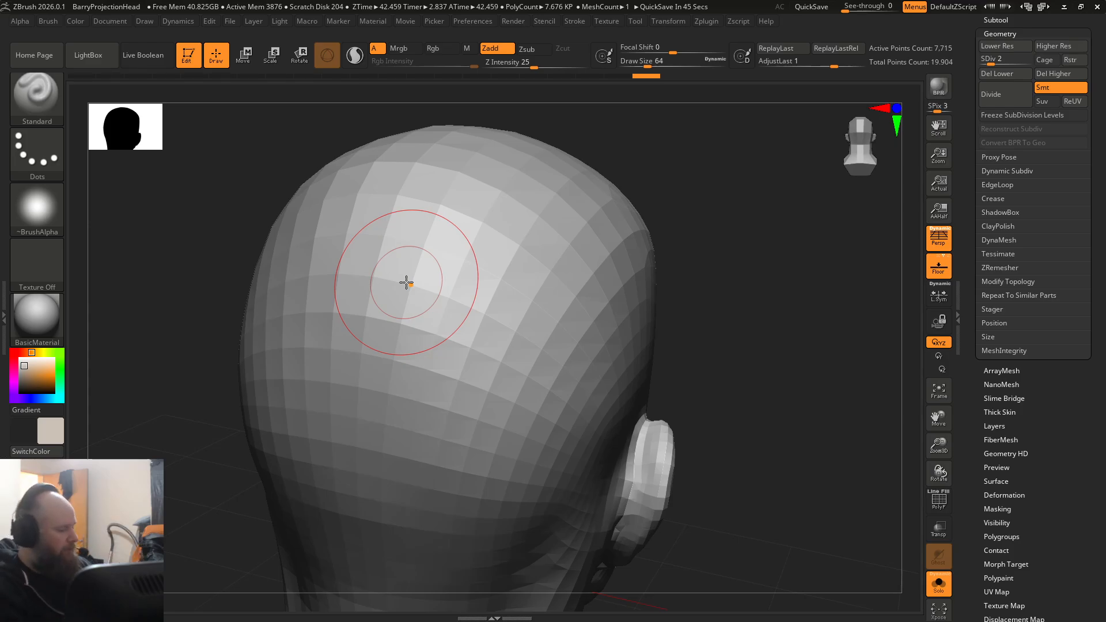
key(d)
key(d)
key(d)
key(d)
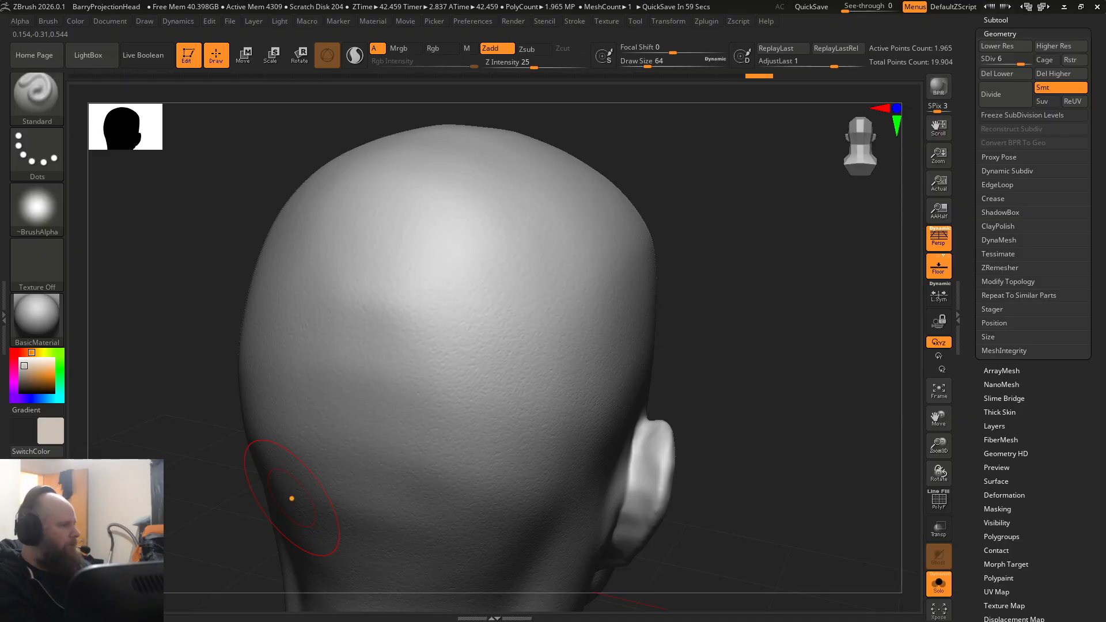
Step: Switch to File Explorer and open the exported BARRYPROJECTIONHead_Detailed1-NM_u0_v0 normal map from the Desktop's Demo folder
key(alt+Tab)
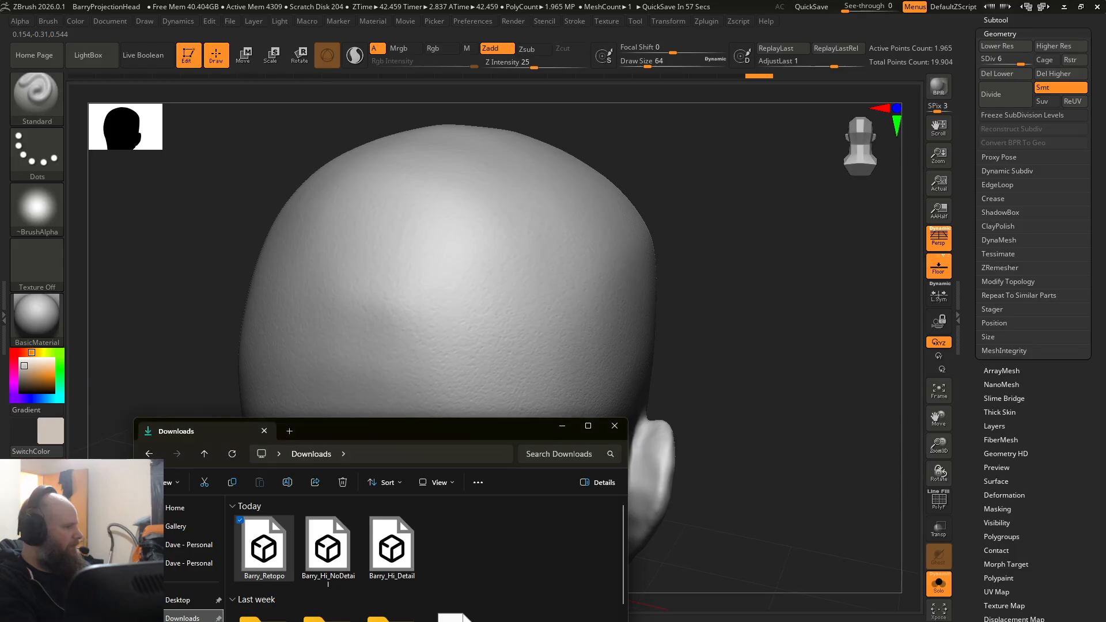
drag(378, 431, 520, 129)
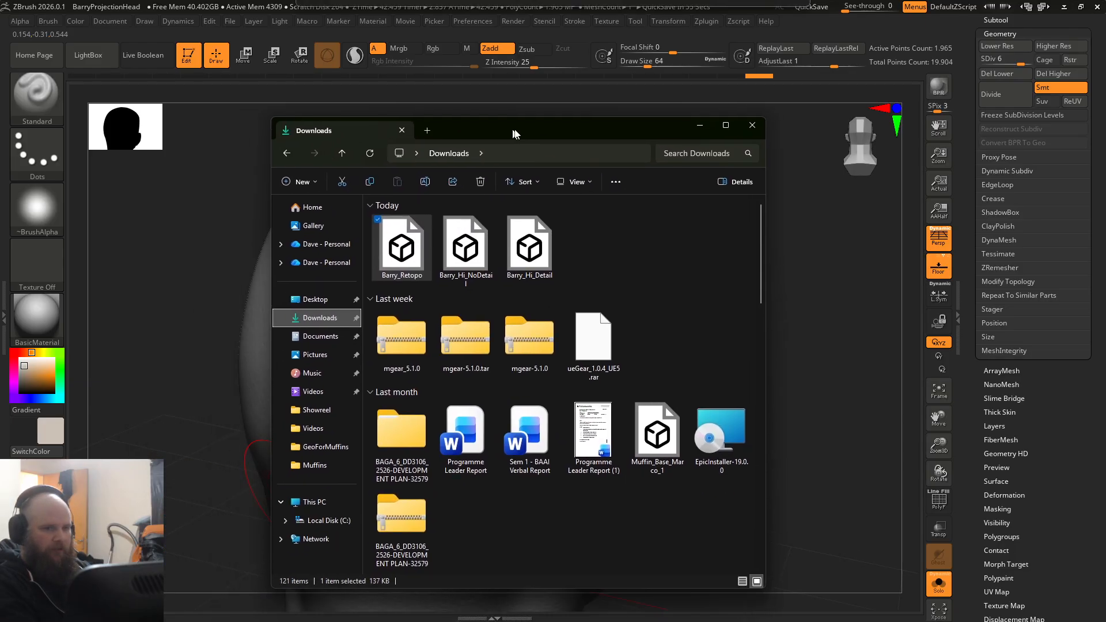
click(315, 298)
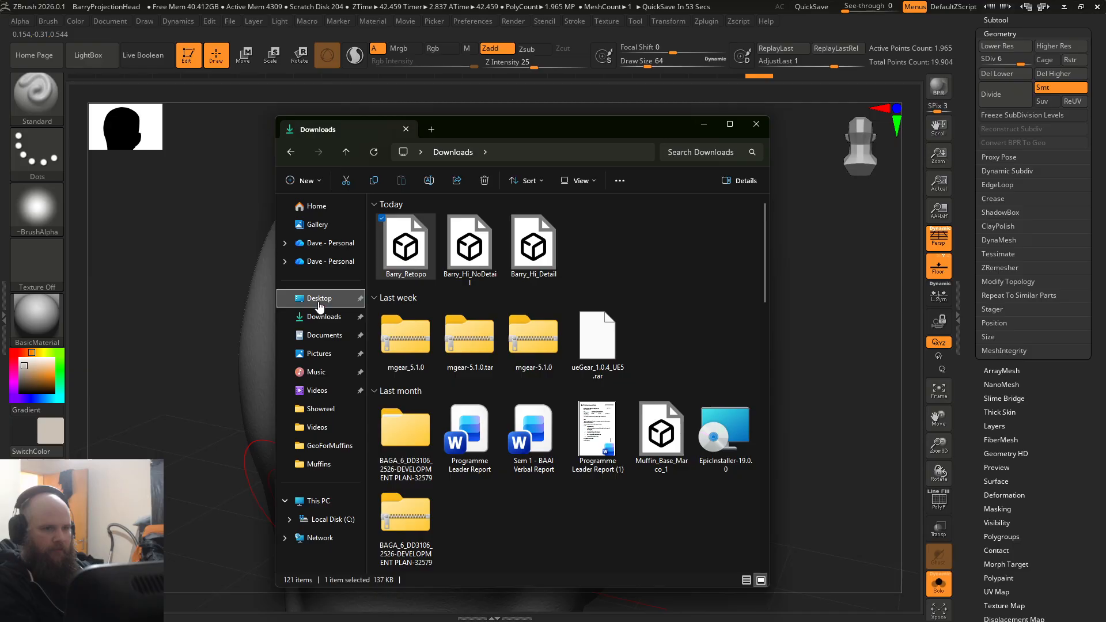
scroll(645, 343, down, 5)
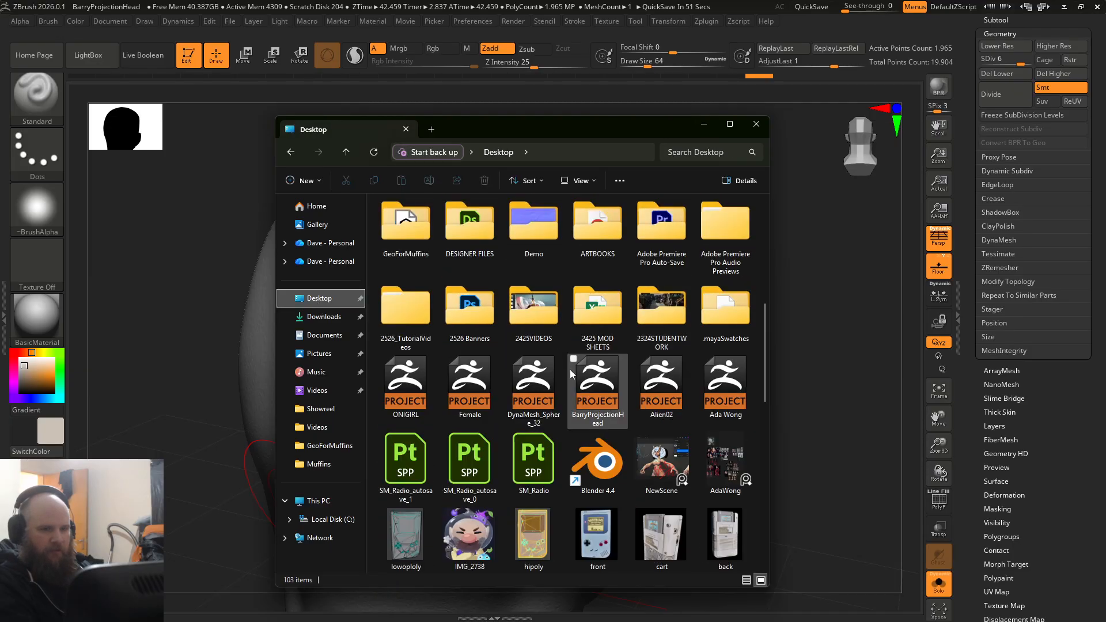
double_click(516, 233)
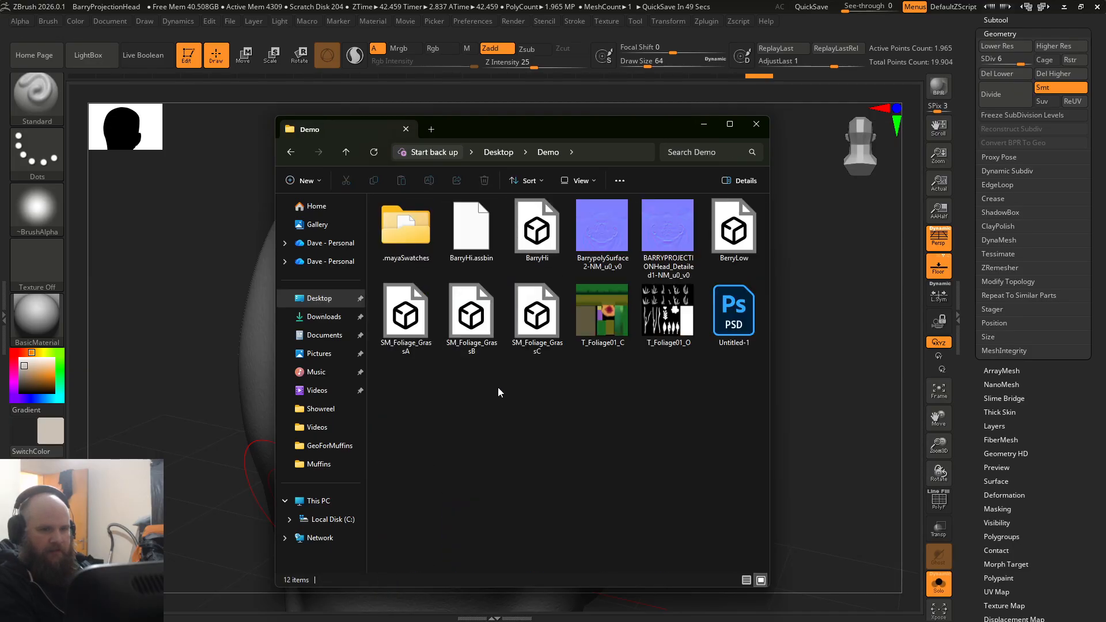
click(662, 255)
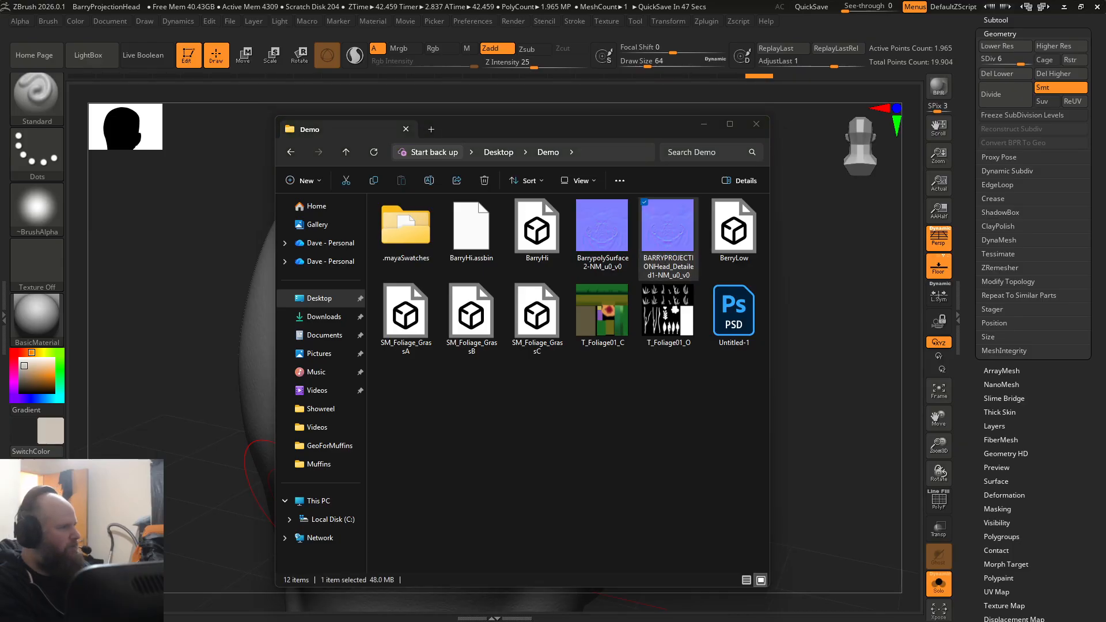
Step: Examine the facial detail in the exported normal map, close the image and move the folder window away
drag(0, 122, 292, 35)
scroll(418, 163, up, 6)
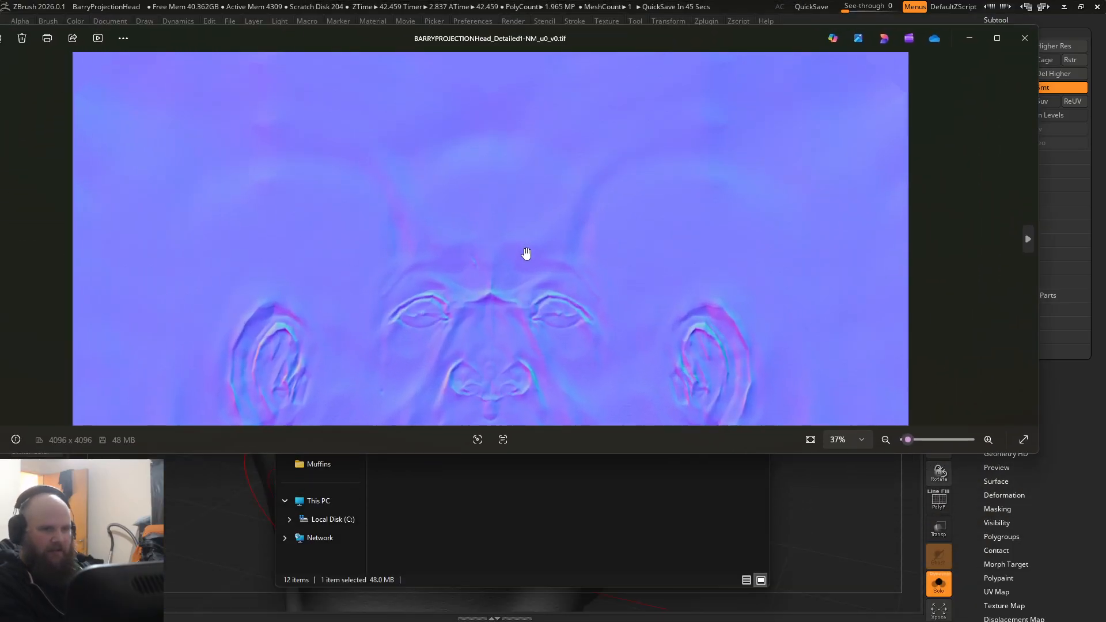
scroll(526, 253, down, 3)
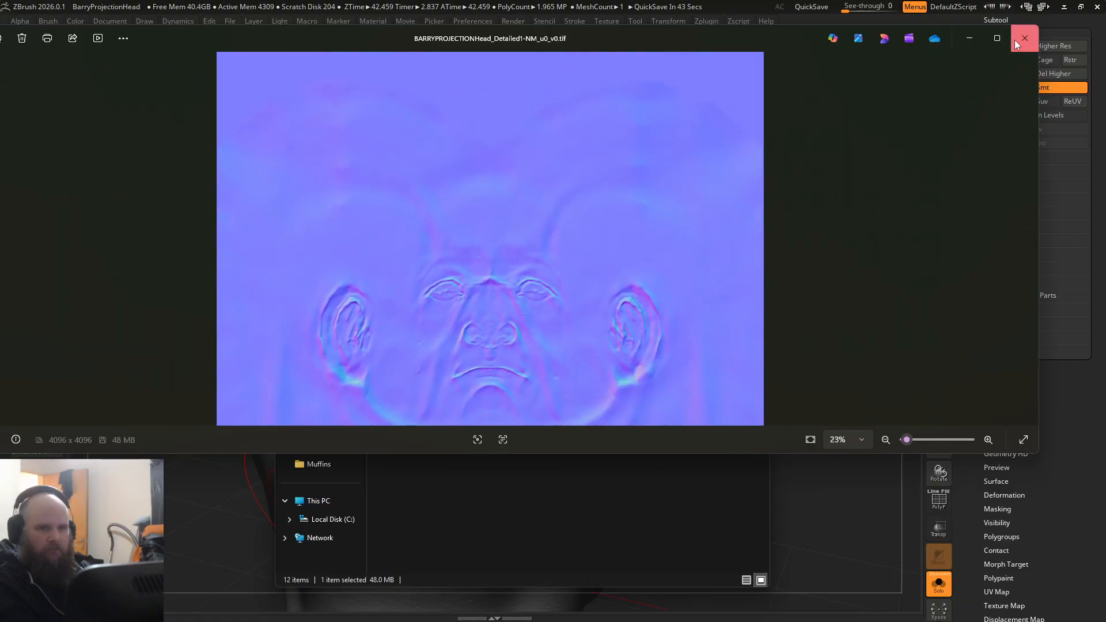
click(1024, 38)
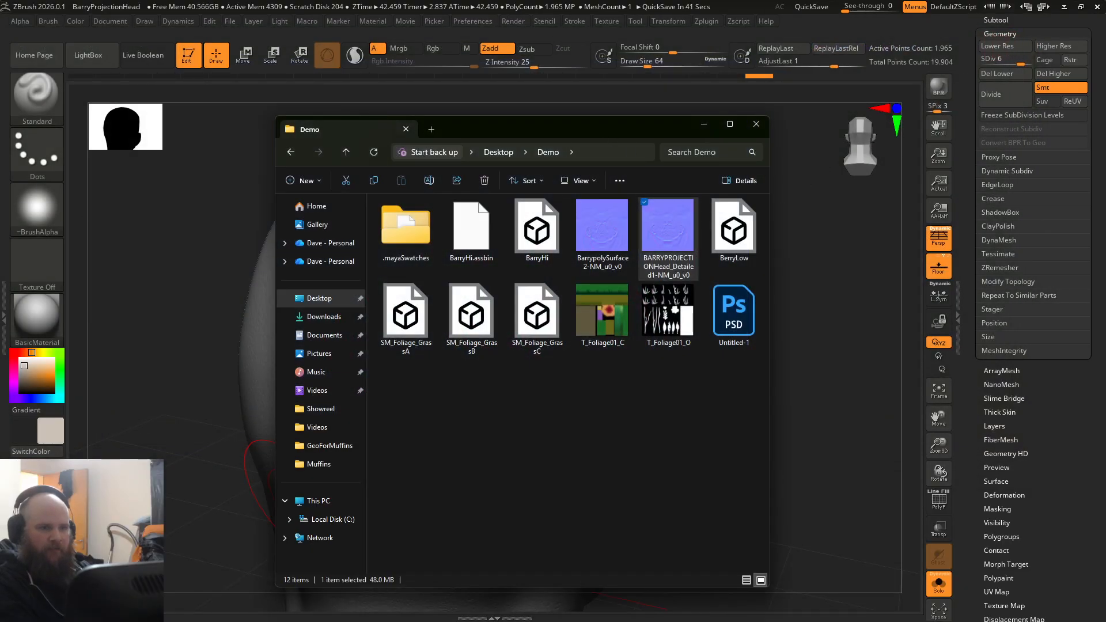
drag(483, 137, 0, 167)
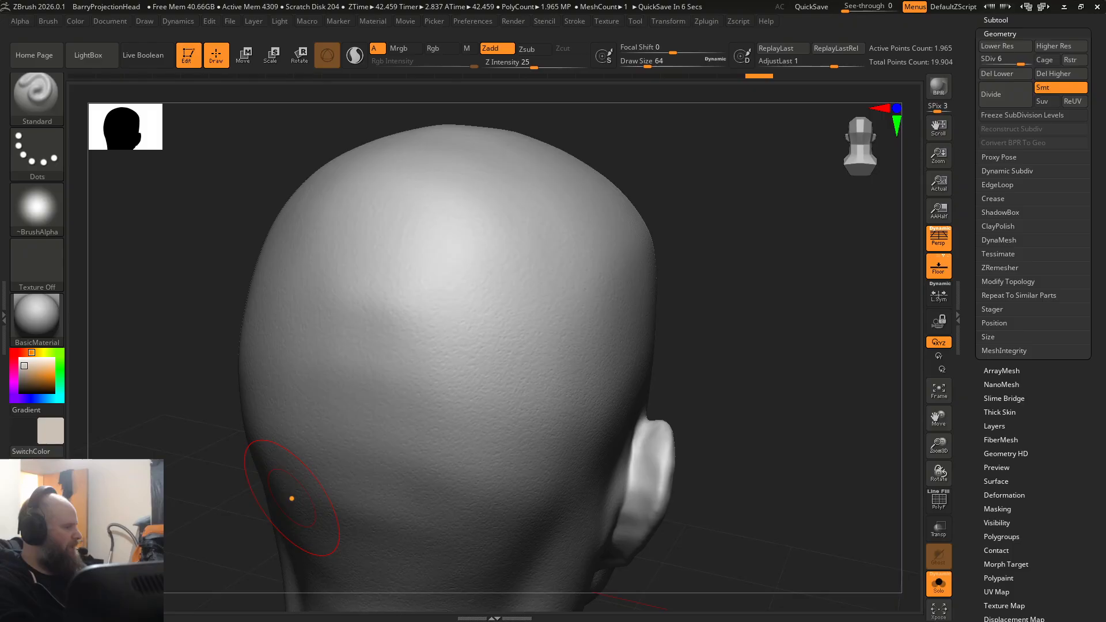
Step: Switch to Substance 3D Painter and start a new project
key(alt+Tab)
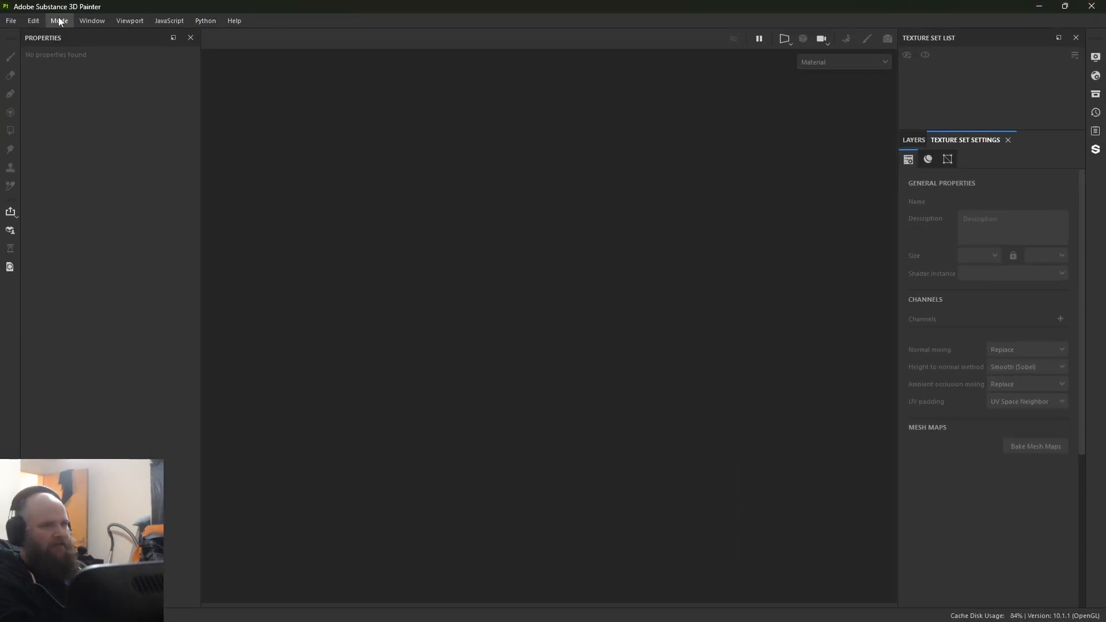
click(13, 23)
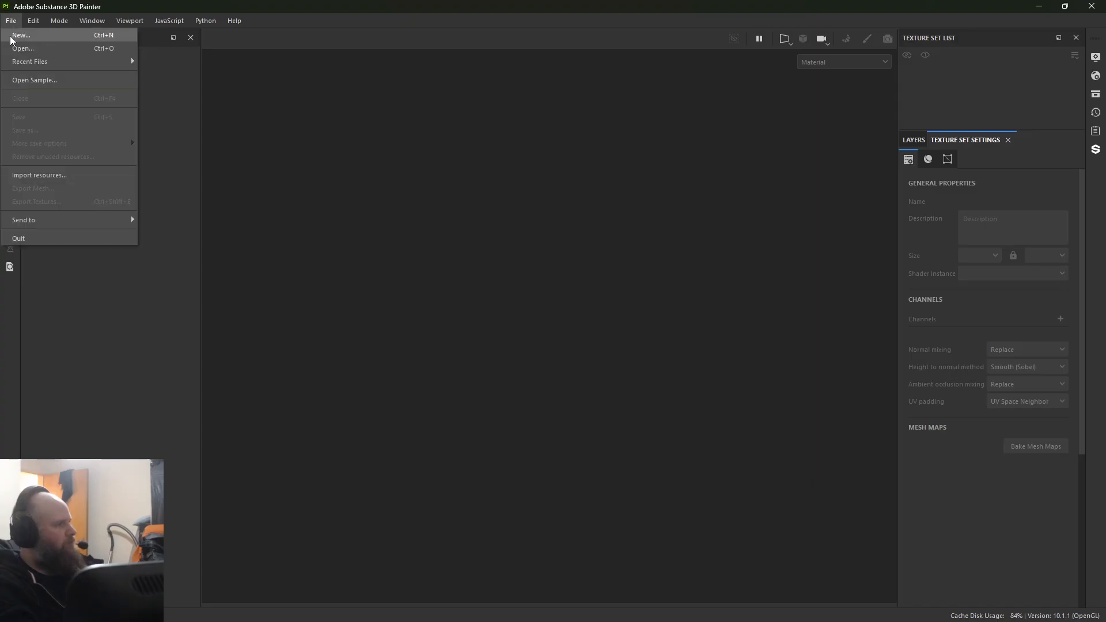
click(20, 36)
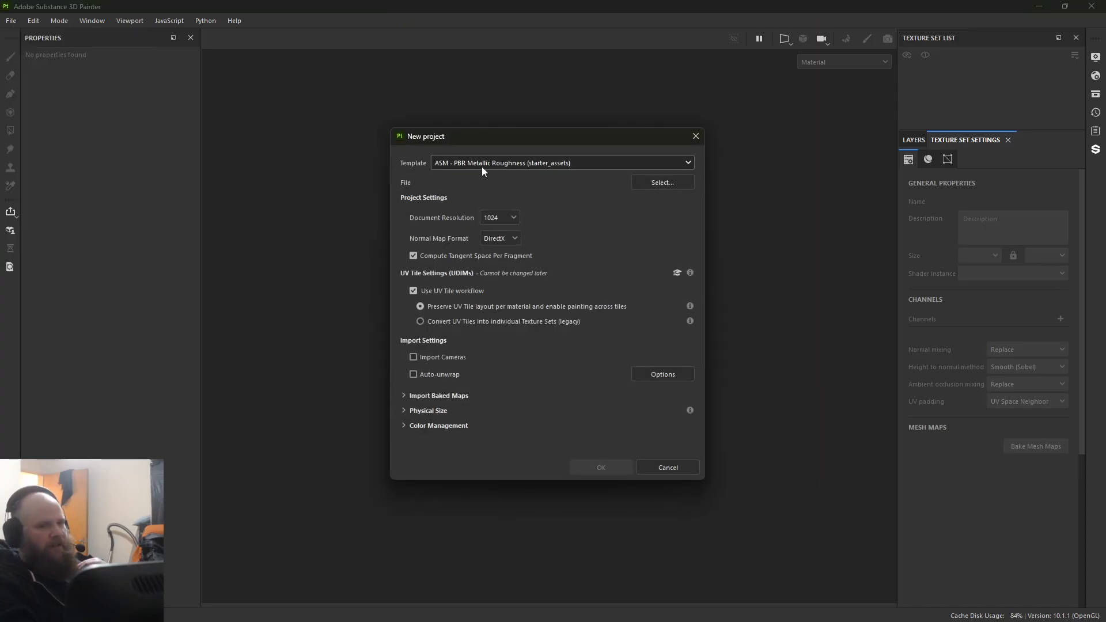
click(663, 182)
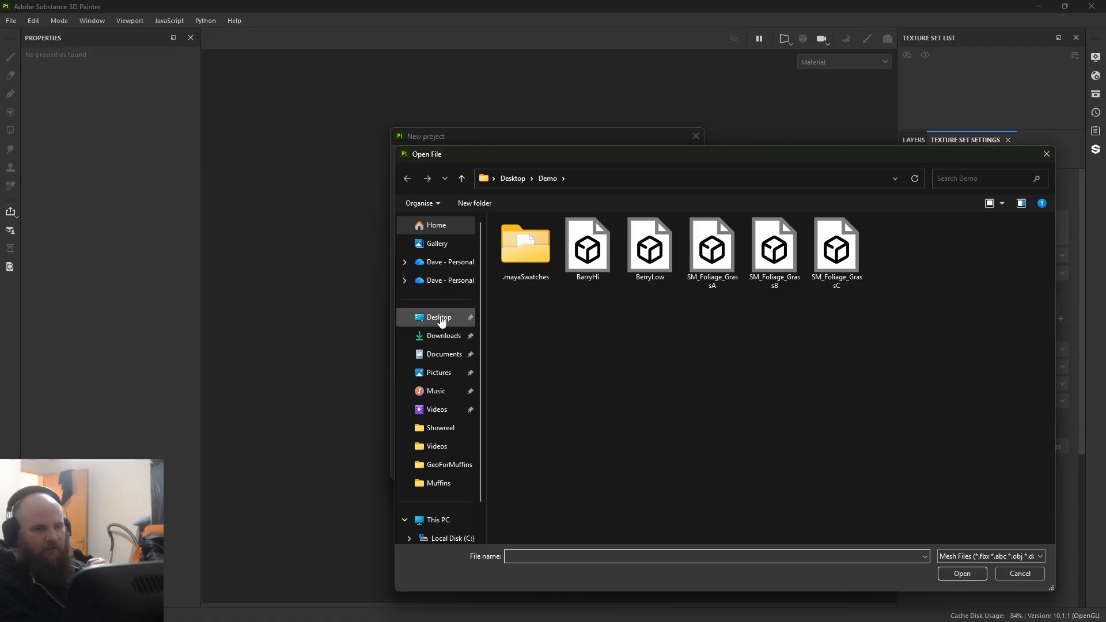
click(444, 354)
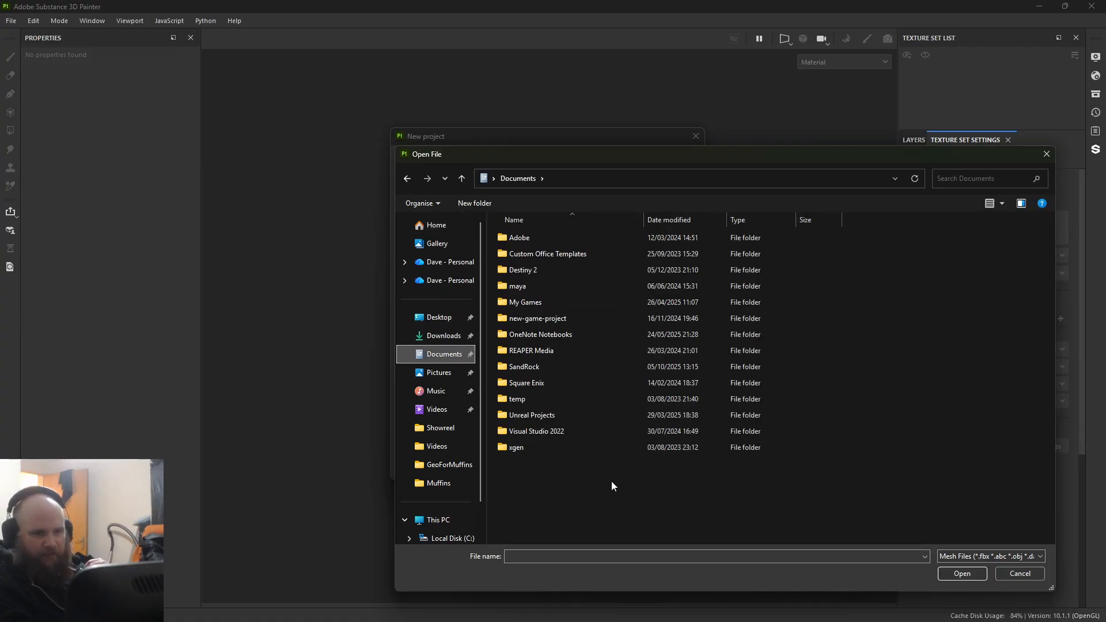
click(1017, 575)
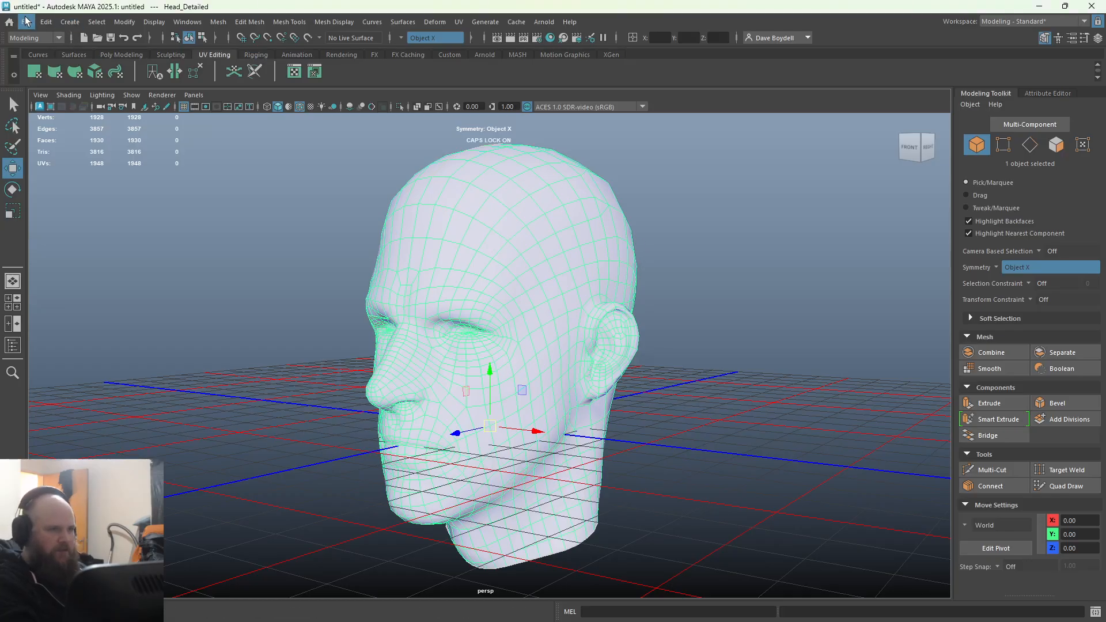
Step: Check in Maya which folder the Export Selection dialog uses for the head meshes and leave it without exporting
click(26, 21)
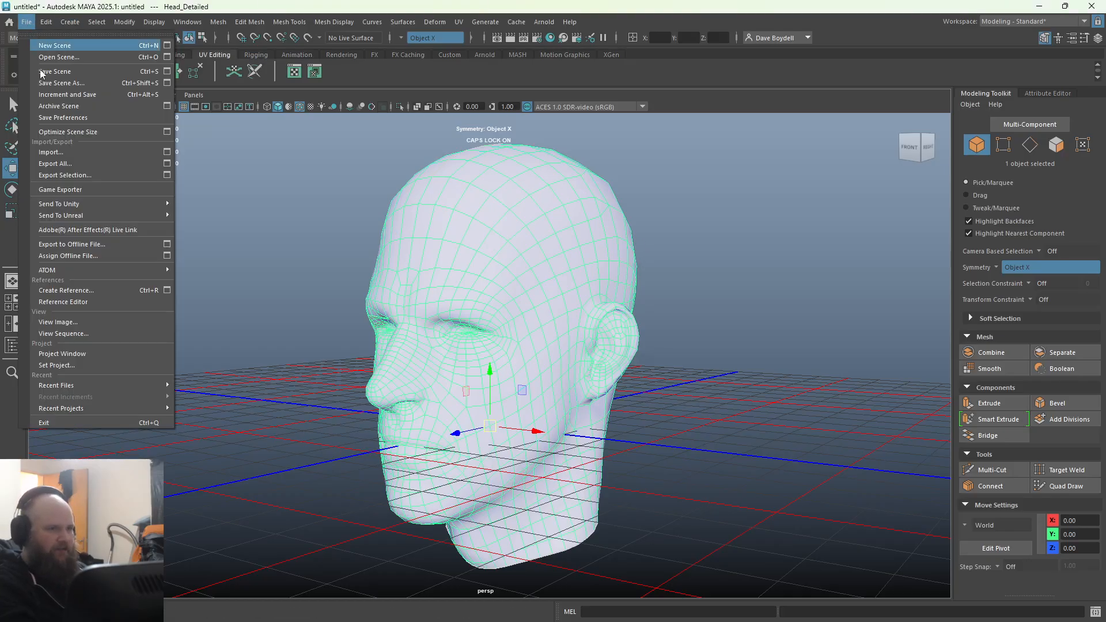
click(57, 174)
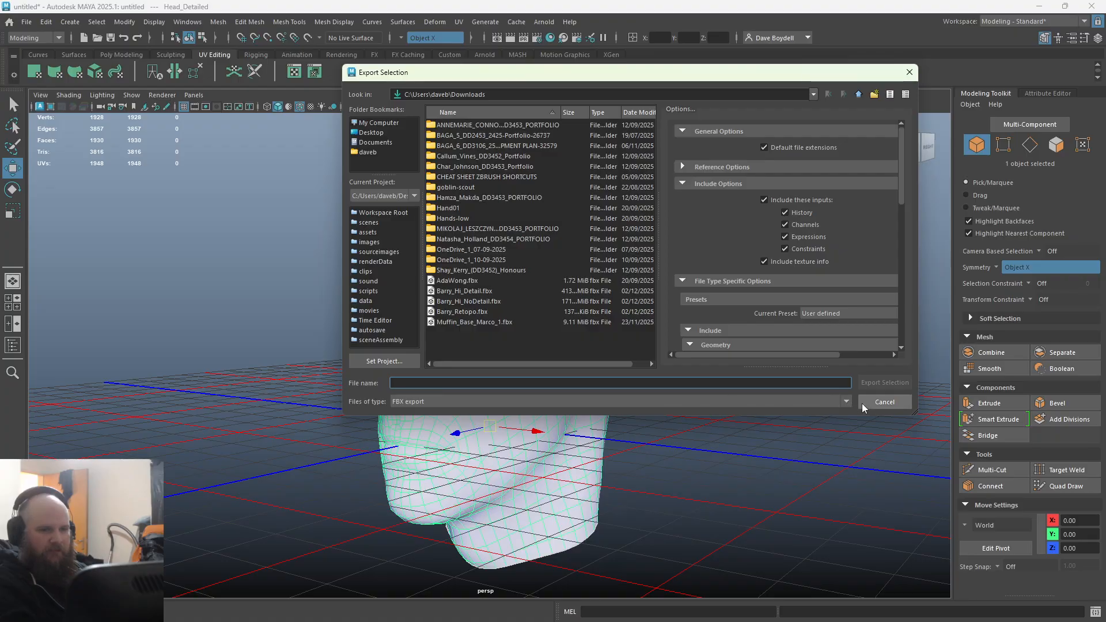
click(884, 403)
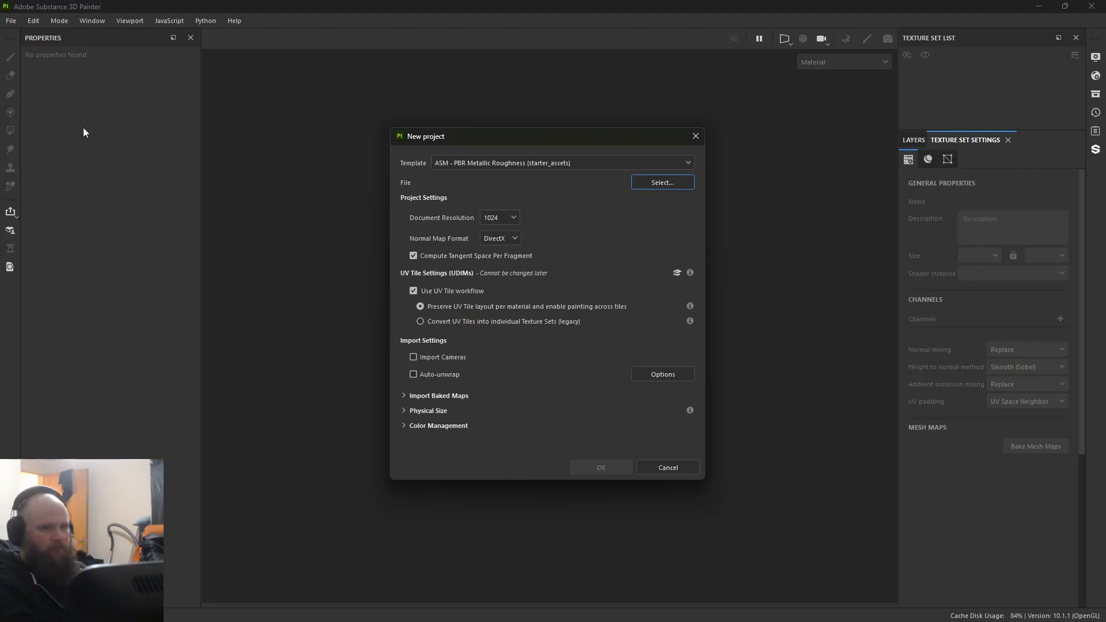
click(681, 164)
click(676, 161)
click(662, 182)
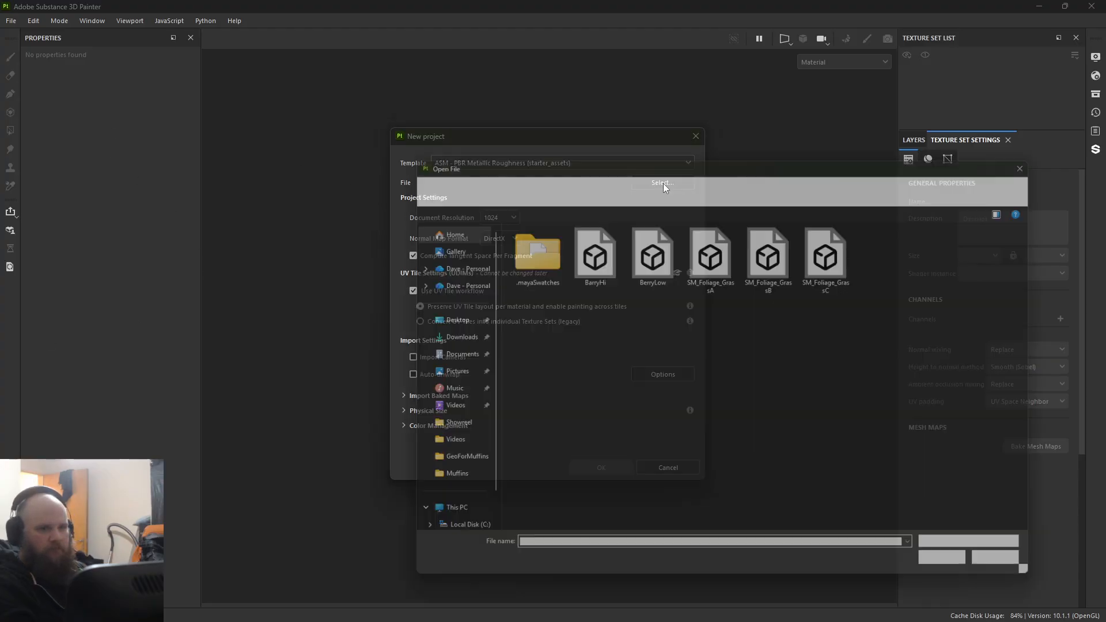
click(445, 355)
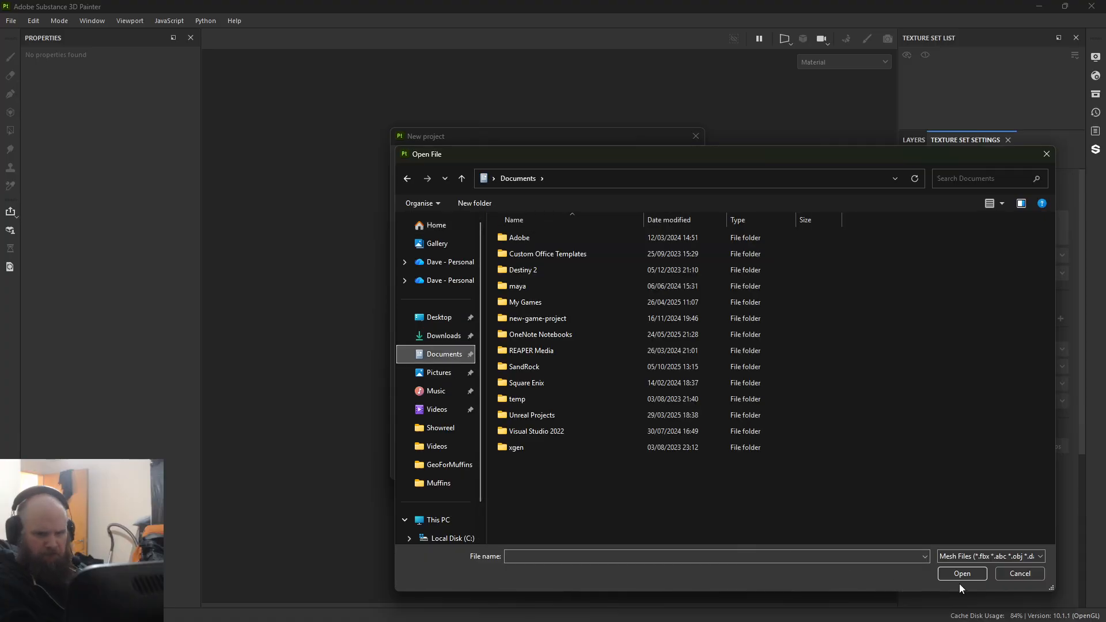
click(1001, 556)
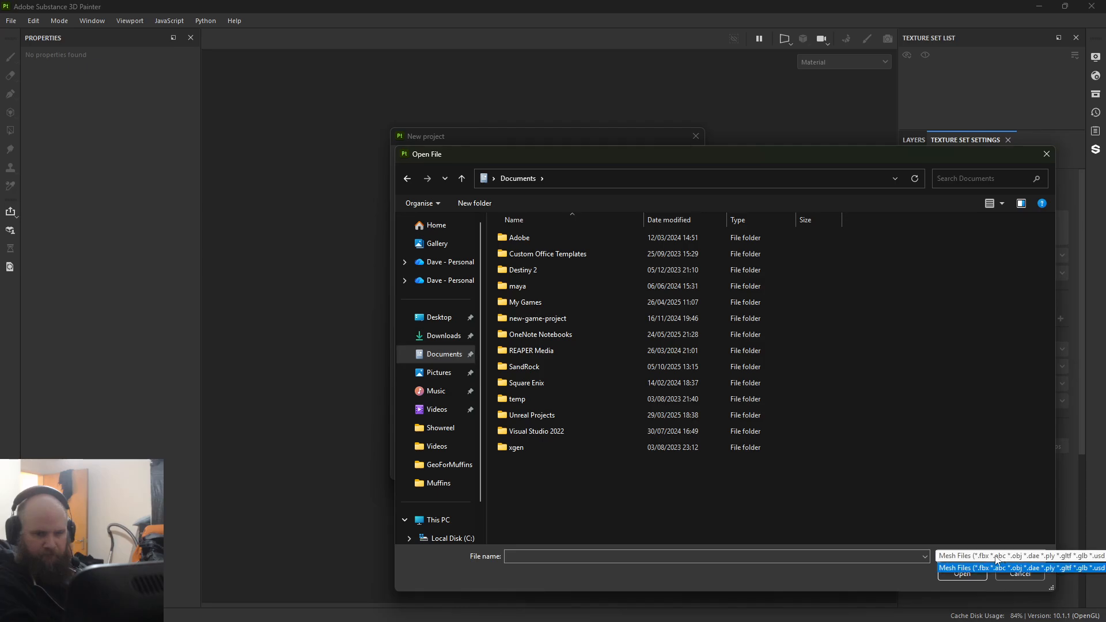
click(953, 563)
click(1005, 574)
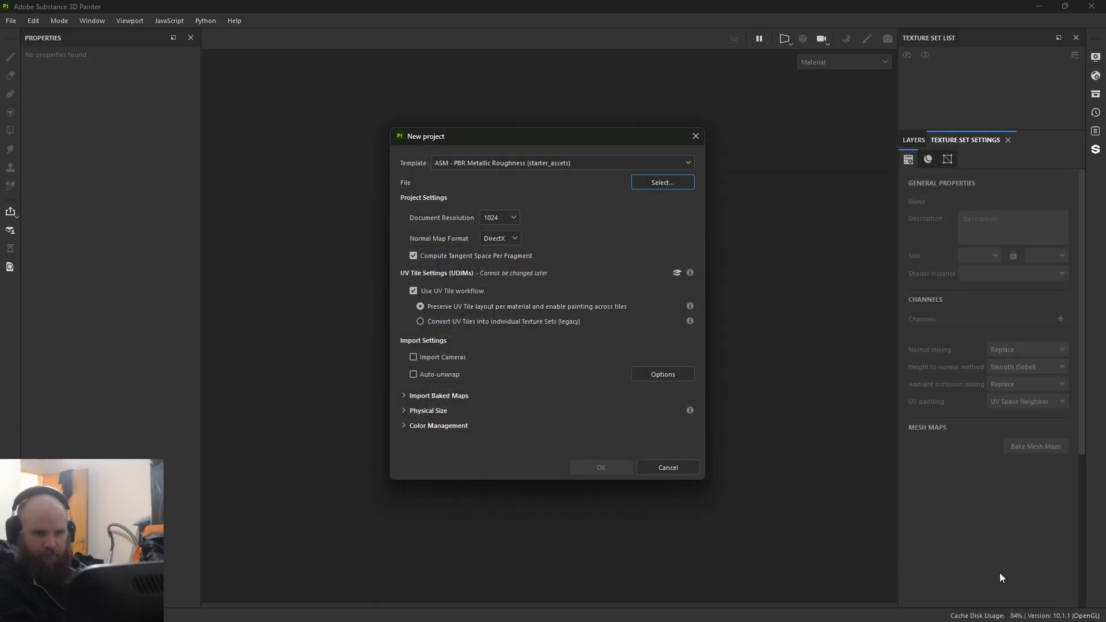
Step: Choose Barry_Retopo.fbx from the Downloads folder as the mesh and create the project
click(654, 183)
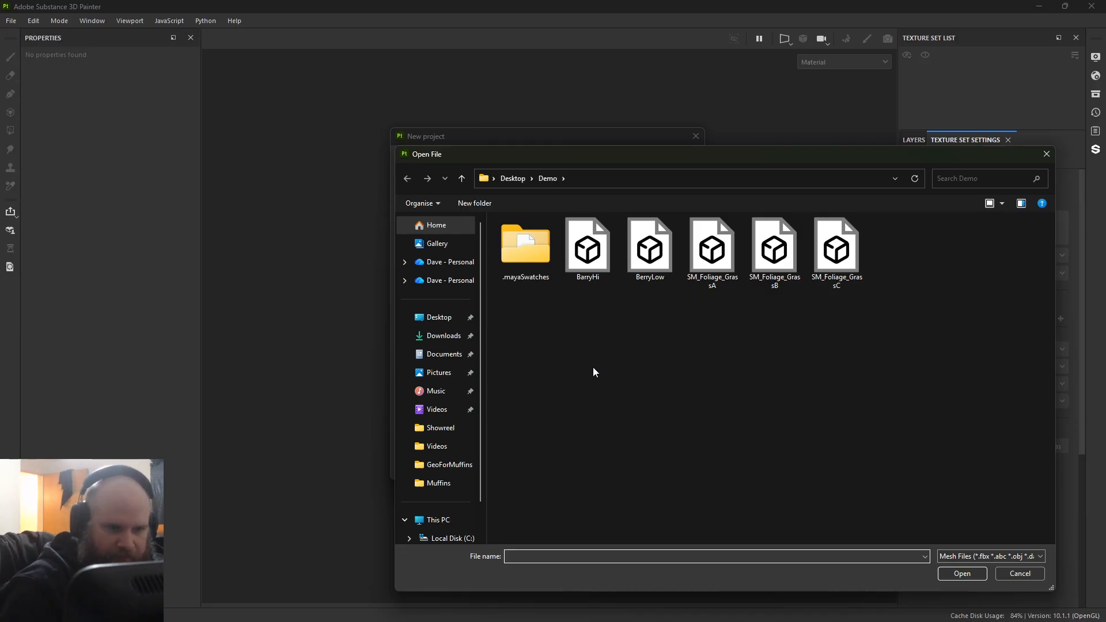
click(450, 356)
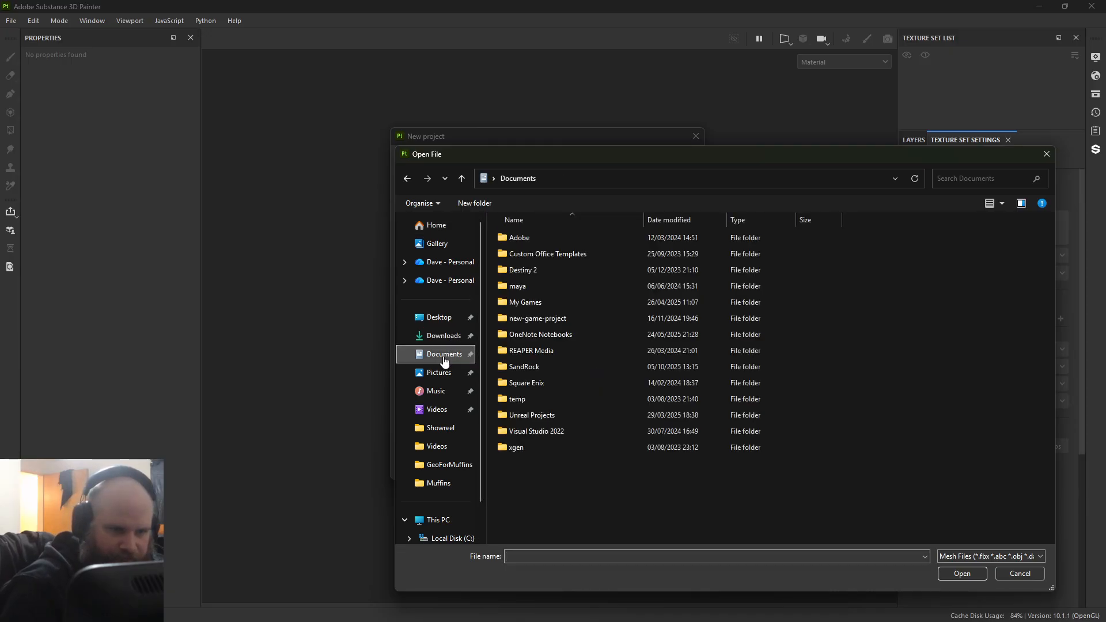
click(450, 339)
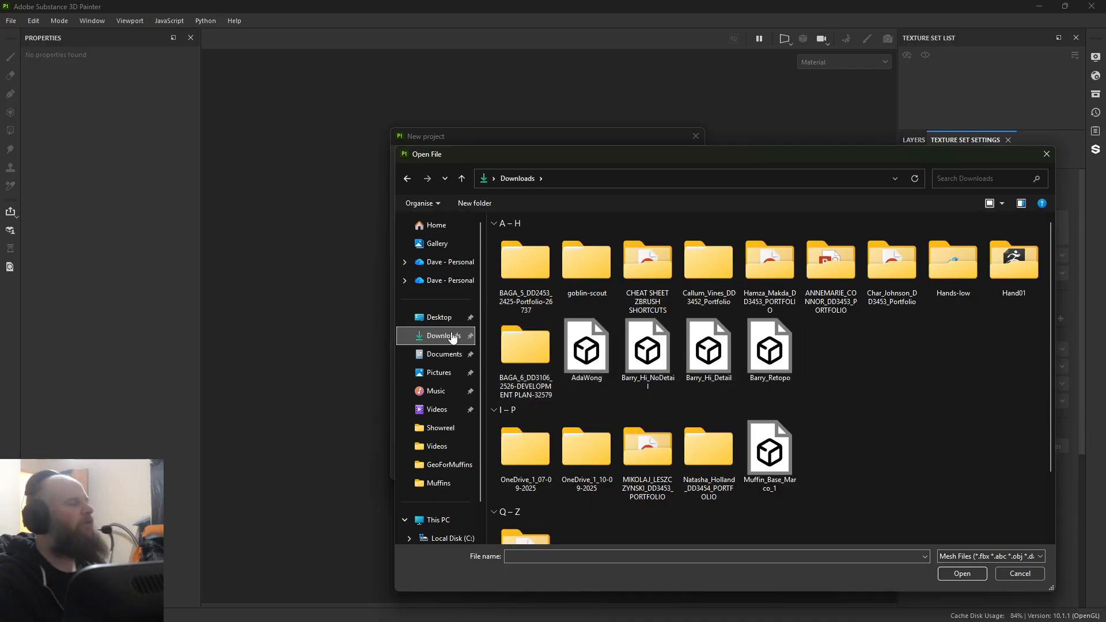
double_click(788, 366)
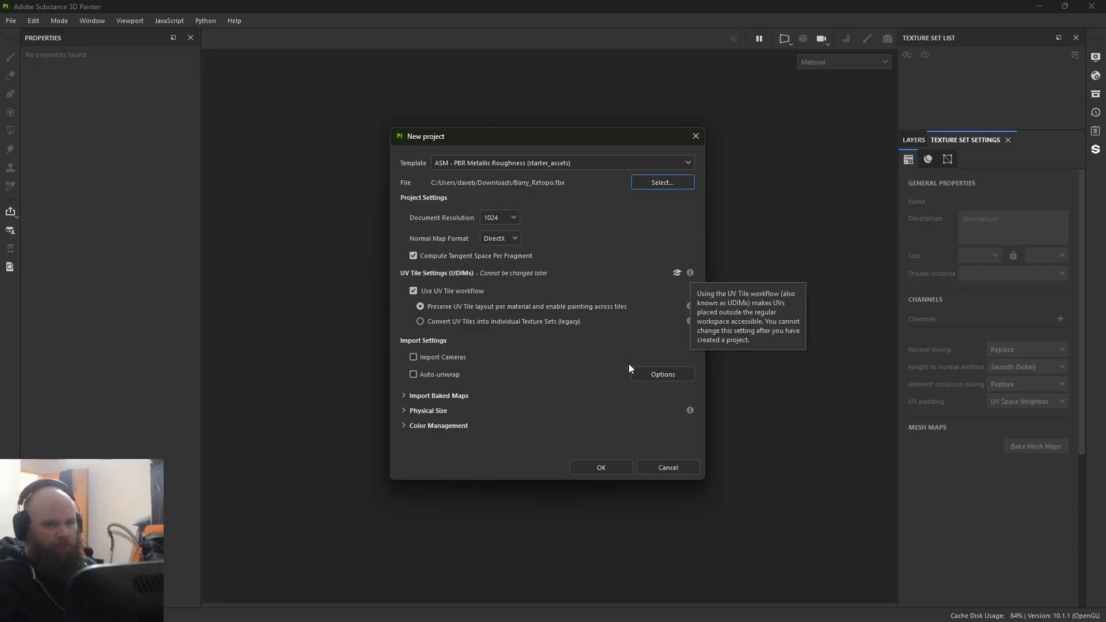
click(594, 469)
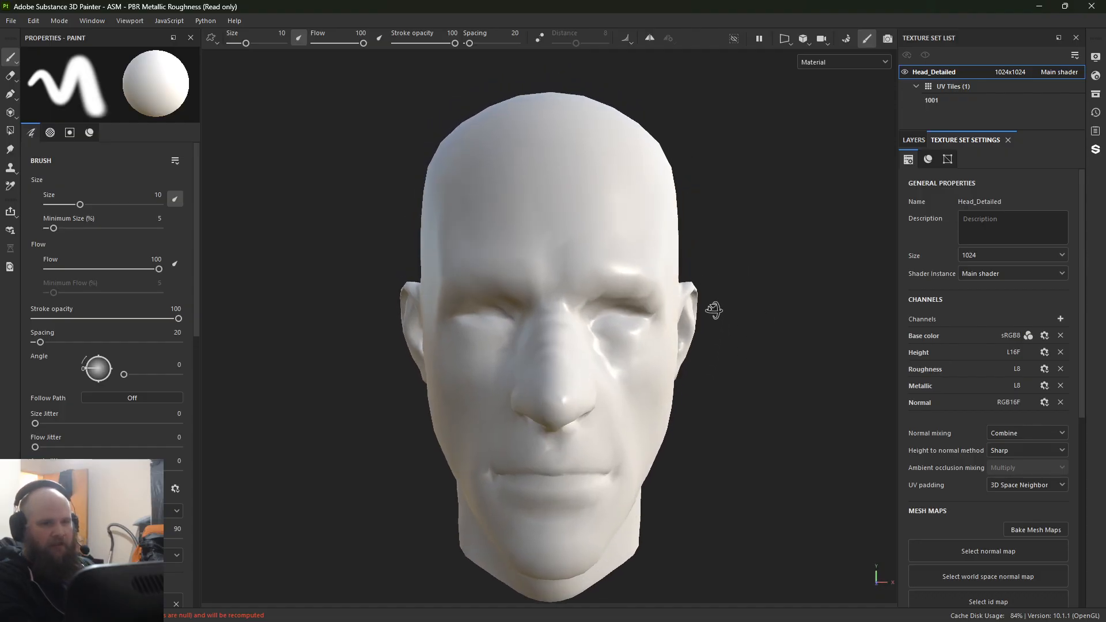
Step: Reset the interface layout and close the Assets and Substance 3D Assets panels
alt+drag(715, 310, 707, 306)
alt+right_drag(708, 306, 633, 249)
alt+middle_drag(683, 282, 659, 242)
alt+drag(686, 273, 676, 276)
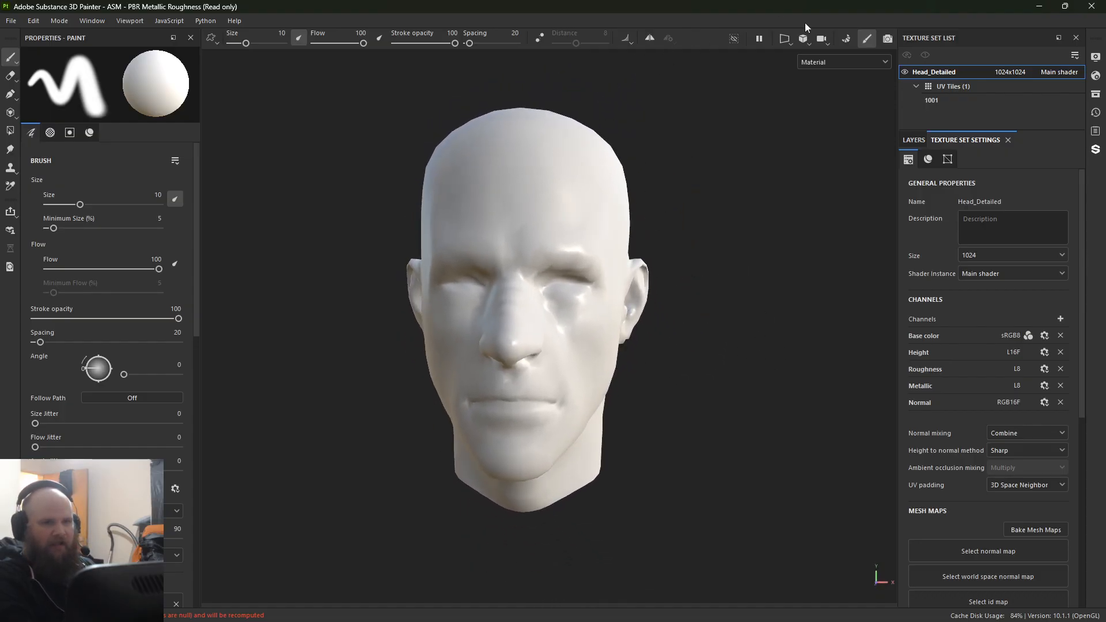
click(116, 20)
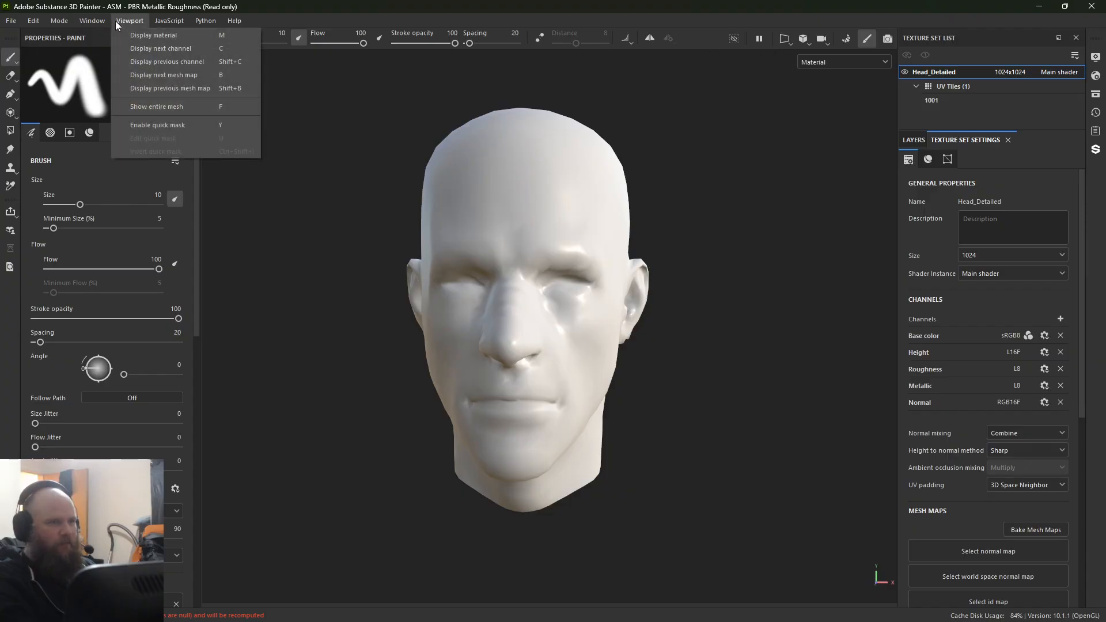
mouse_move(109, 21)
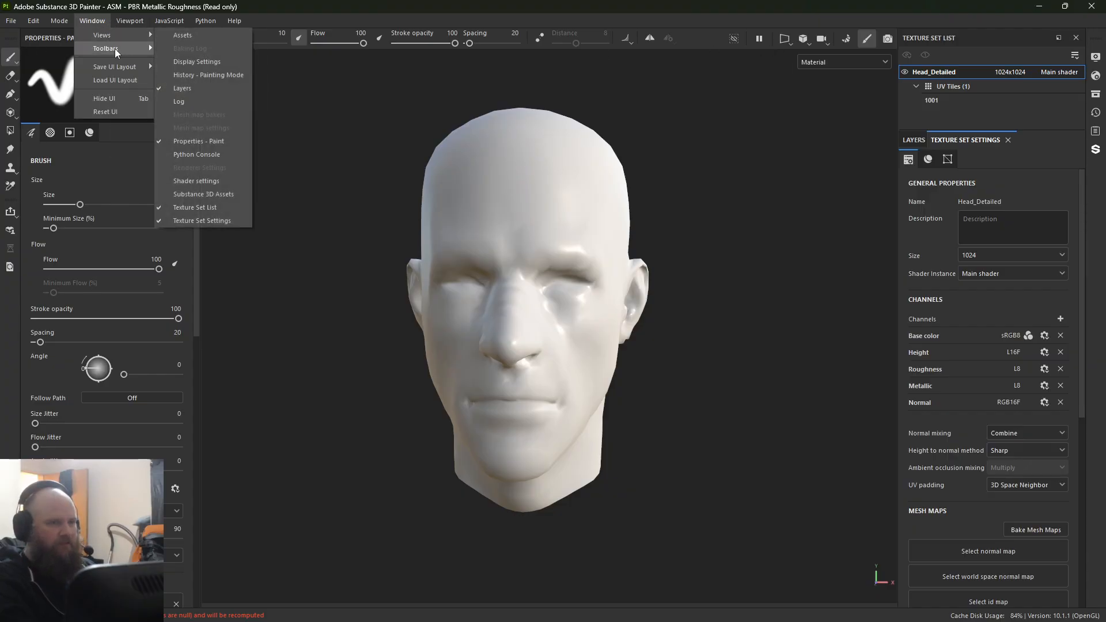
click(119, 110)
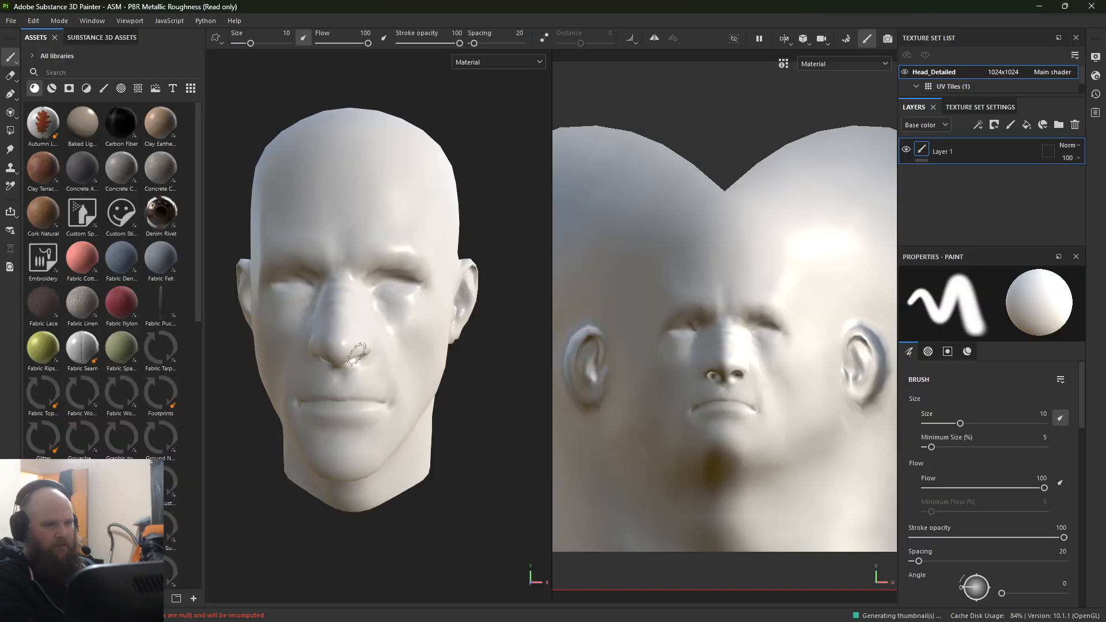
scroll(356, 354, down, 3)
click(53, 38)
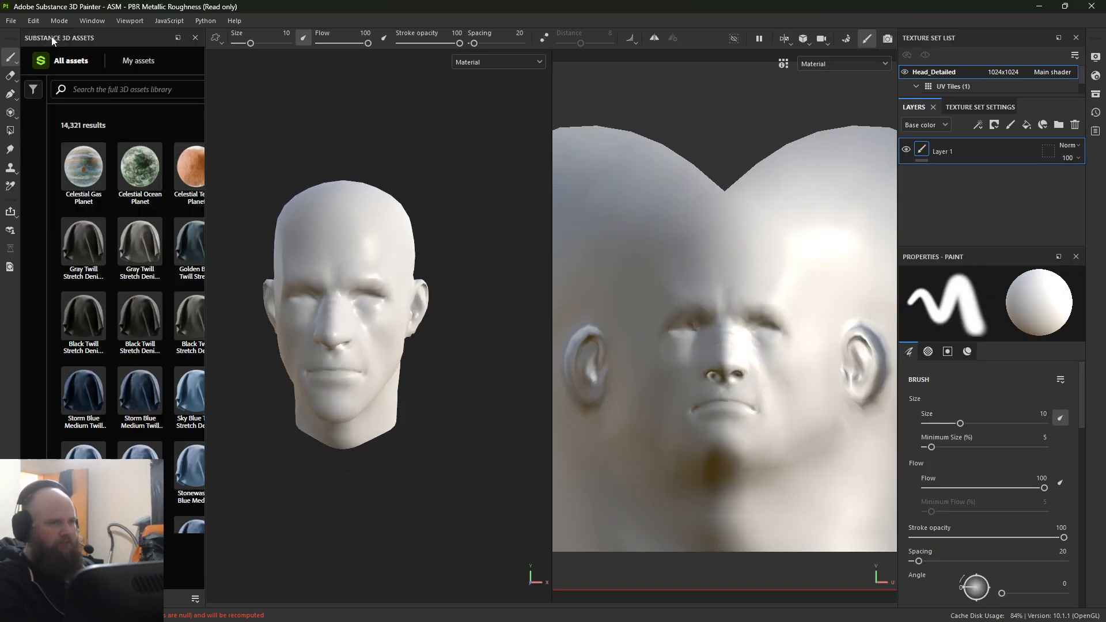
click(195, 38)
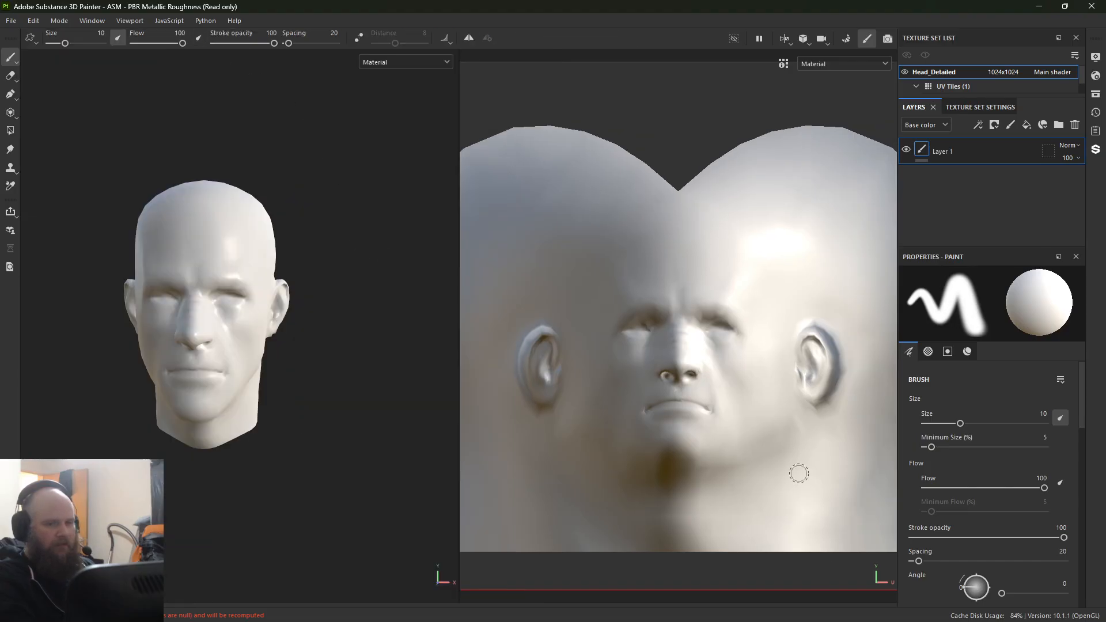
Step: Dock the paint properties on the other side of the viewports and give the Texture Set Settings more height
scroll(797, 538, down, 3)
alt+right_drag(447, 180, 603, 321)
alt+middle_drag(603, 321, 353, 242)
alt+right_drag(353, 242, 372, 433)
alt+middle_drag(372, 433, 429, 356)
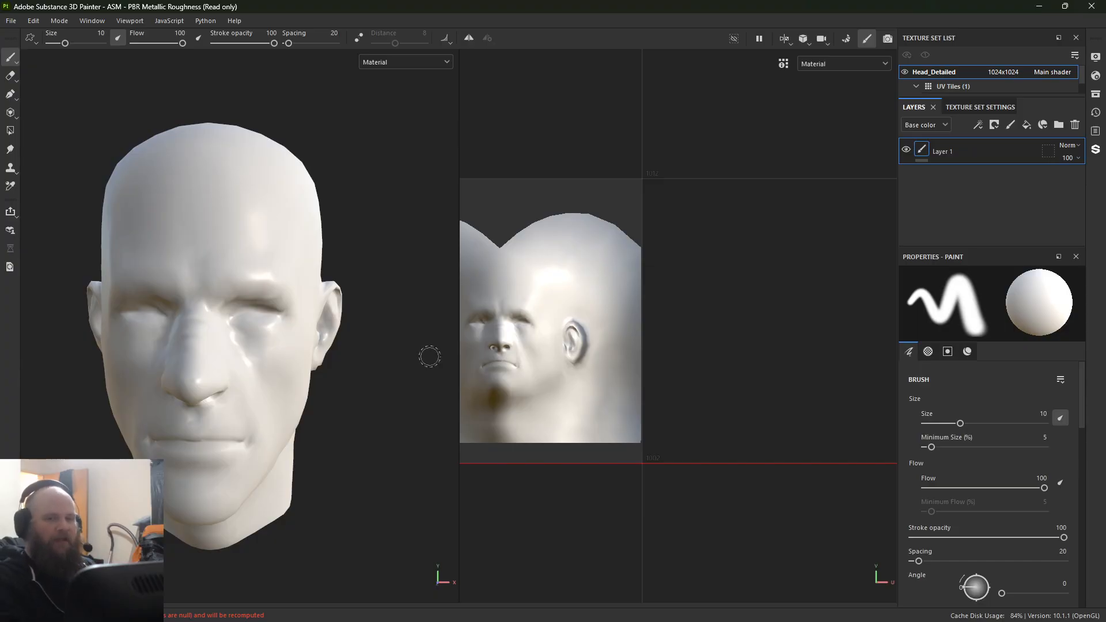
drag(973, 258, 3, 340)
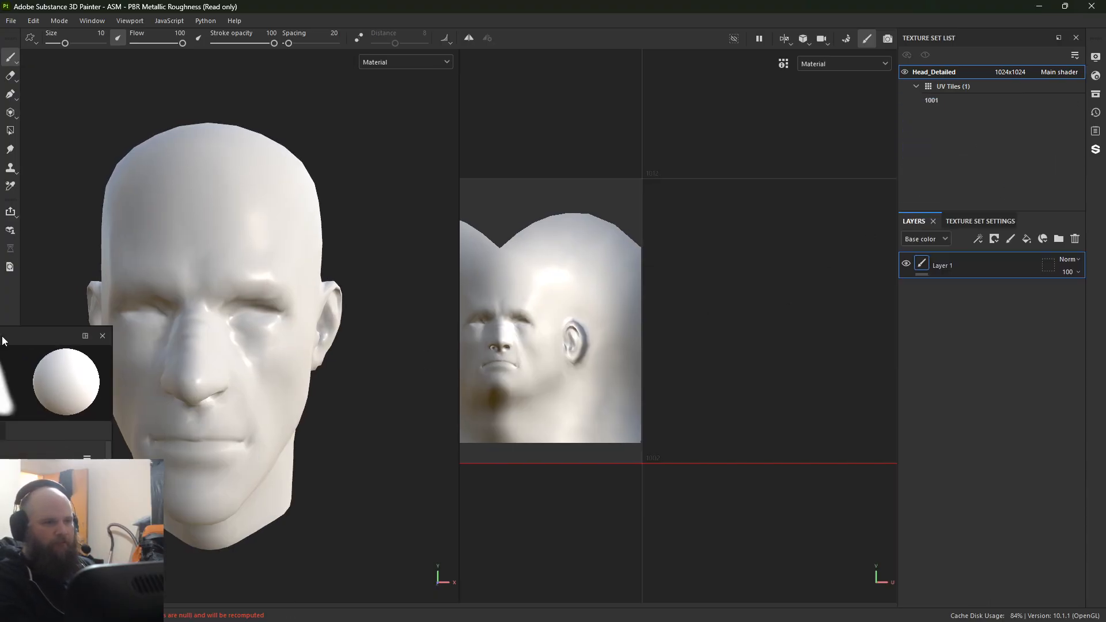
click(979, 221)
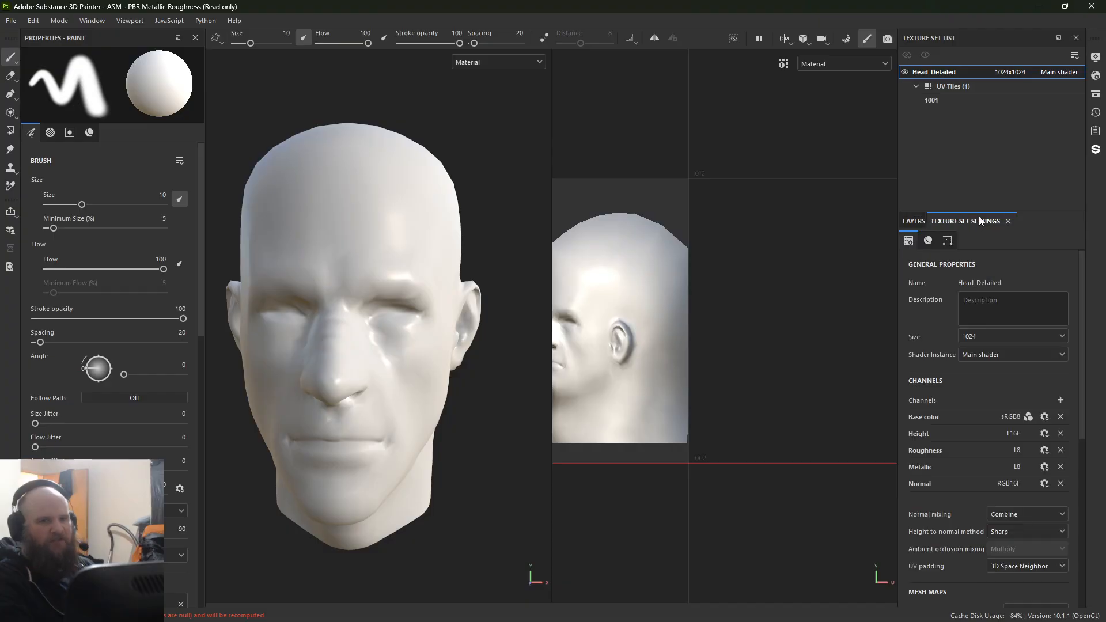
drag(1036, 211, 1036, 130)
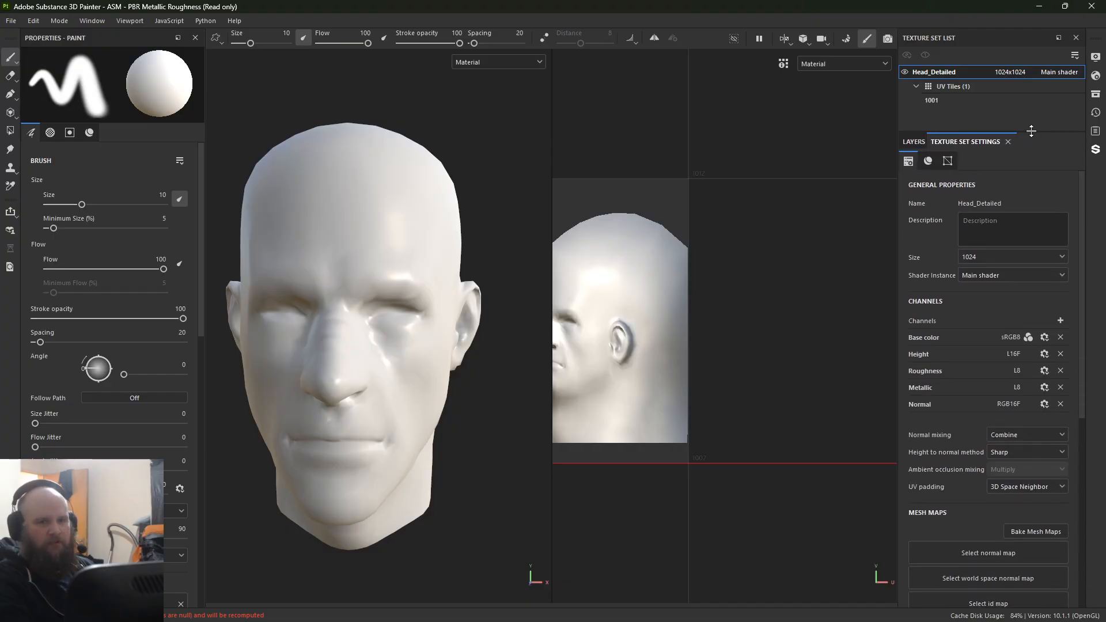
scroll(991, 385, down, 3)
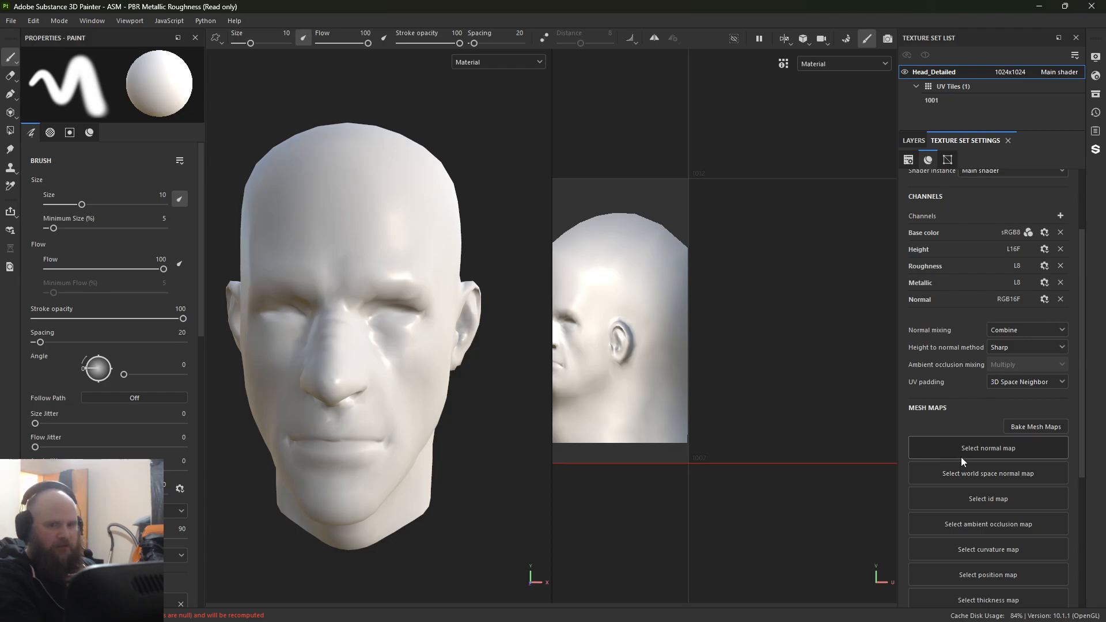
Step: Add BARRYPROJECTIONHead_Detailed1-NM_u0_v0.tif from the Desktop's Demo folder to the resources for import
click(11, 21)
click(39, 175)
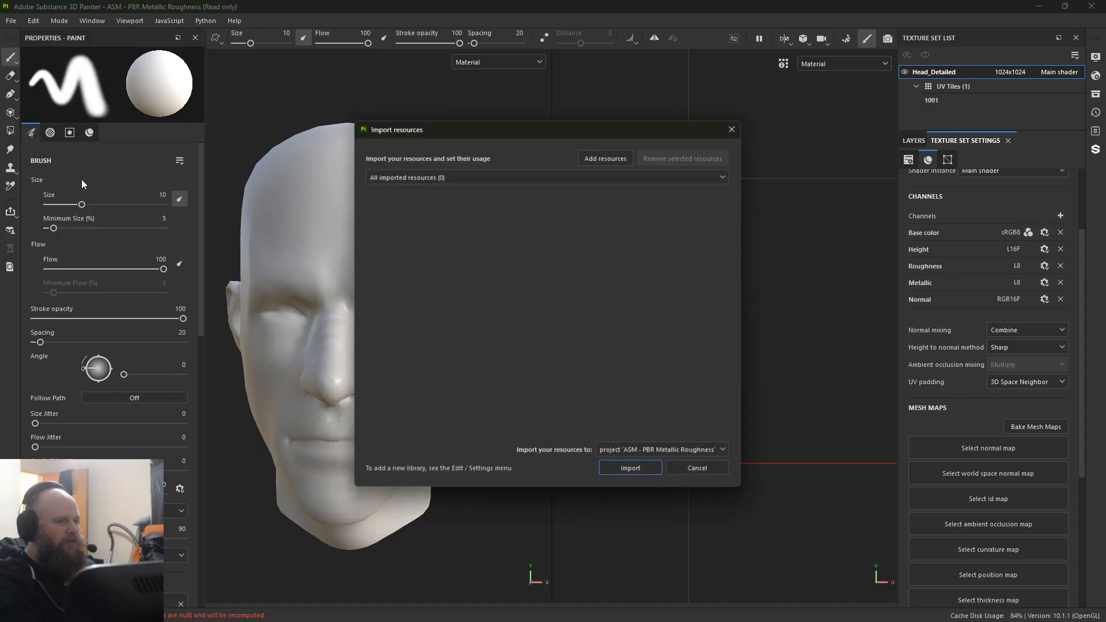
click(604, 159)
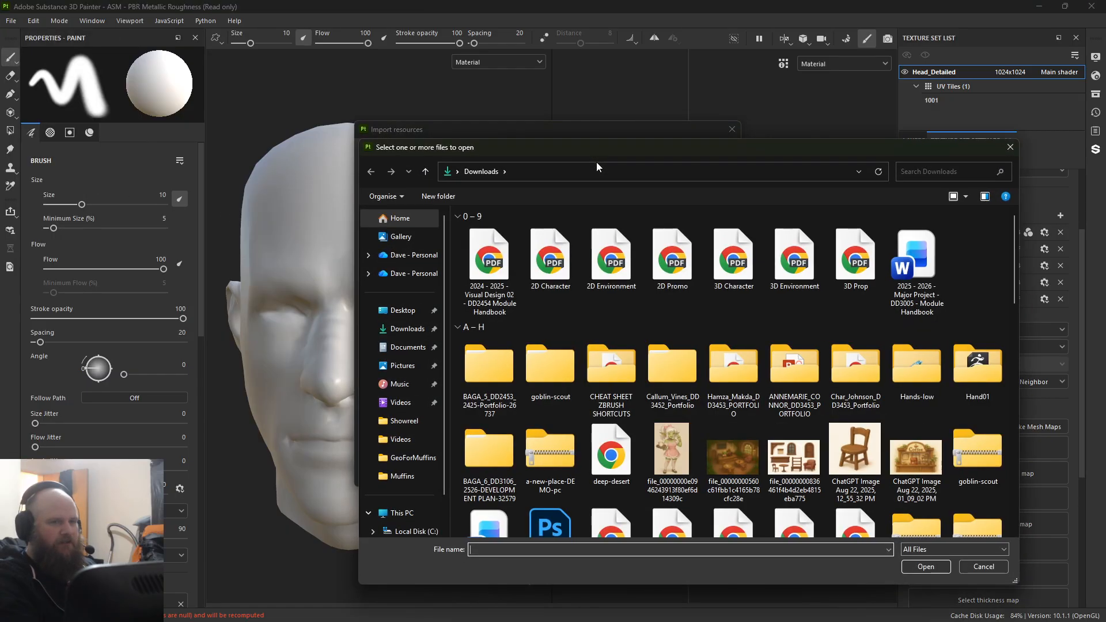
click(407, 347)
click(402, 310)
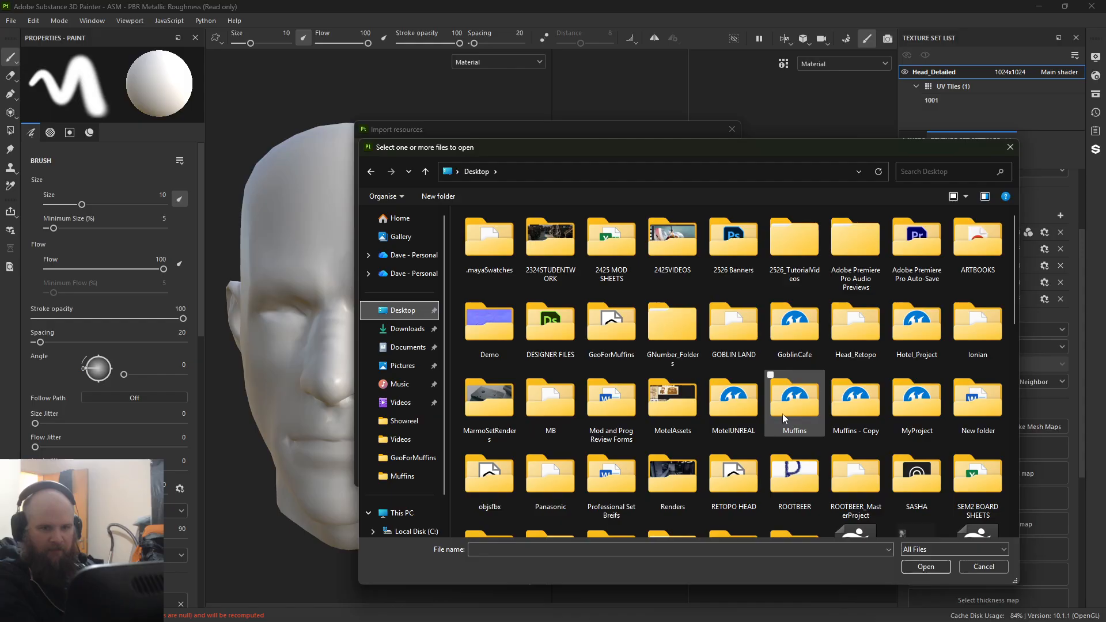
double_click(470, 332)
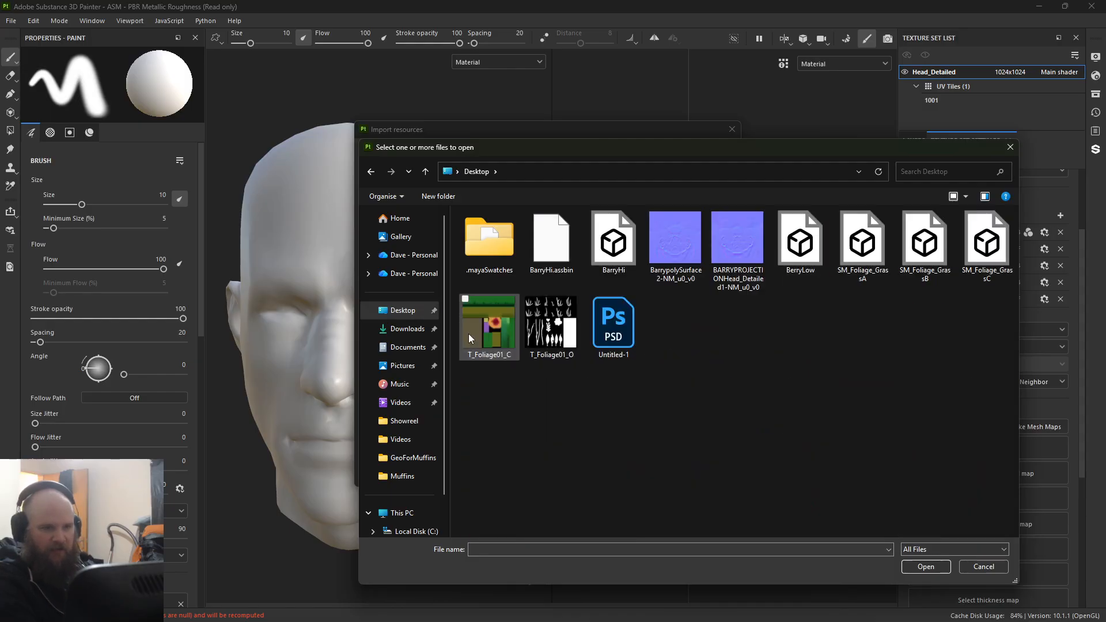
double_click(734, 243)
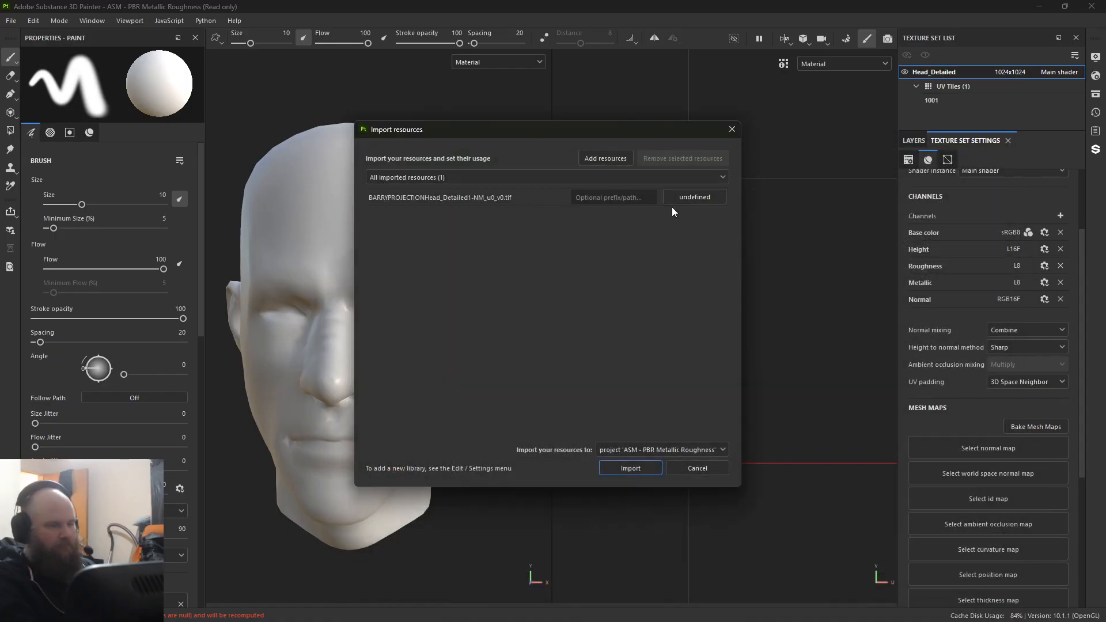
Step: Set the normal map's usage to texture and import it into the current project
click(697, 204)
click(697, 203)
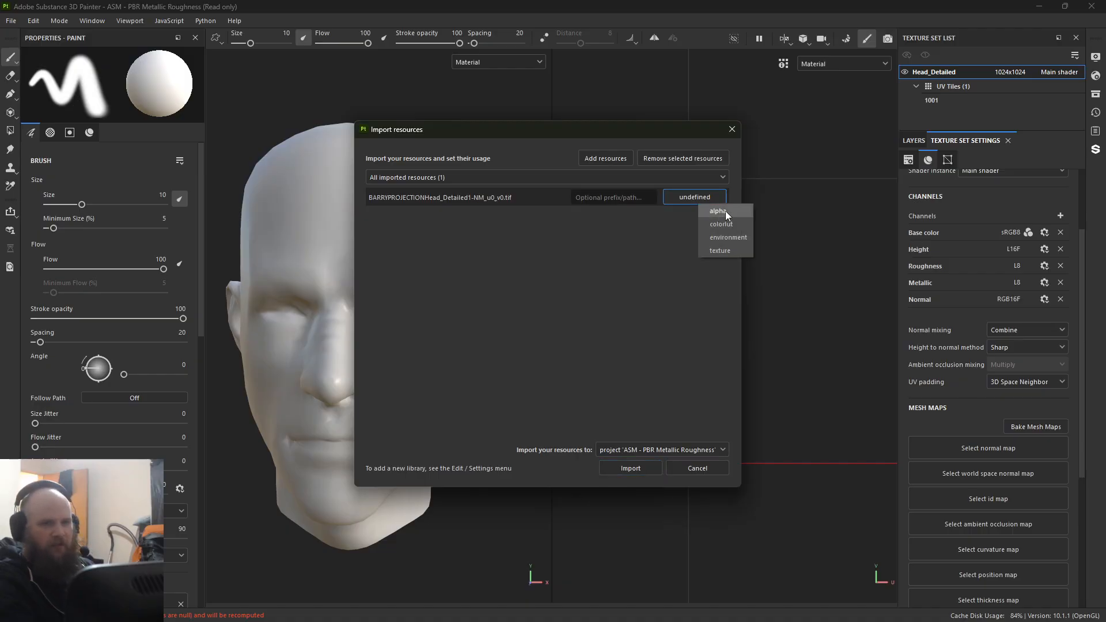
click(718, 250)
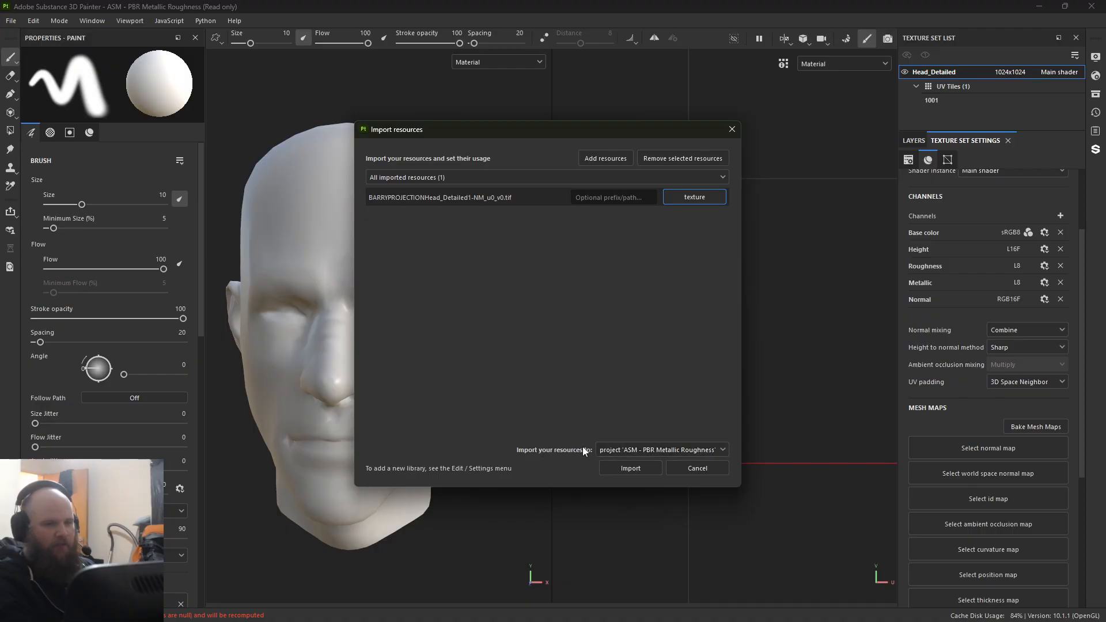
click(628, 469)
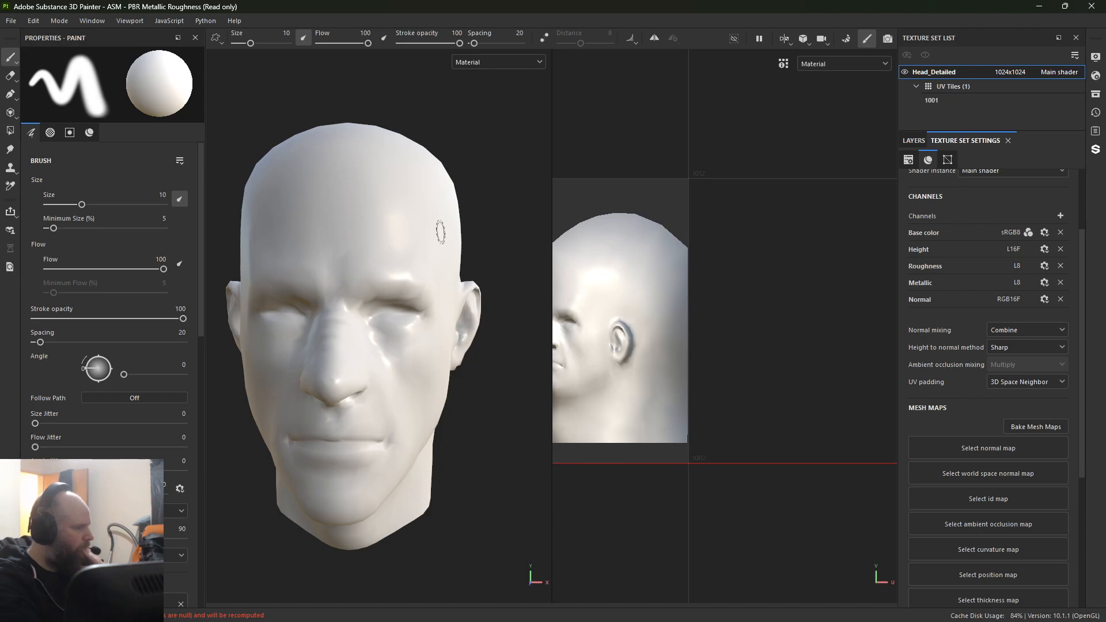
Step: Search the mesh map resources for "project" and assign the imported map as the head's normal map
click(994, 451)
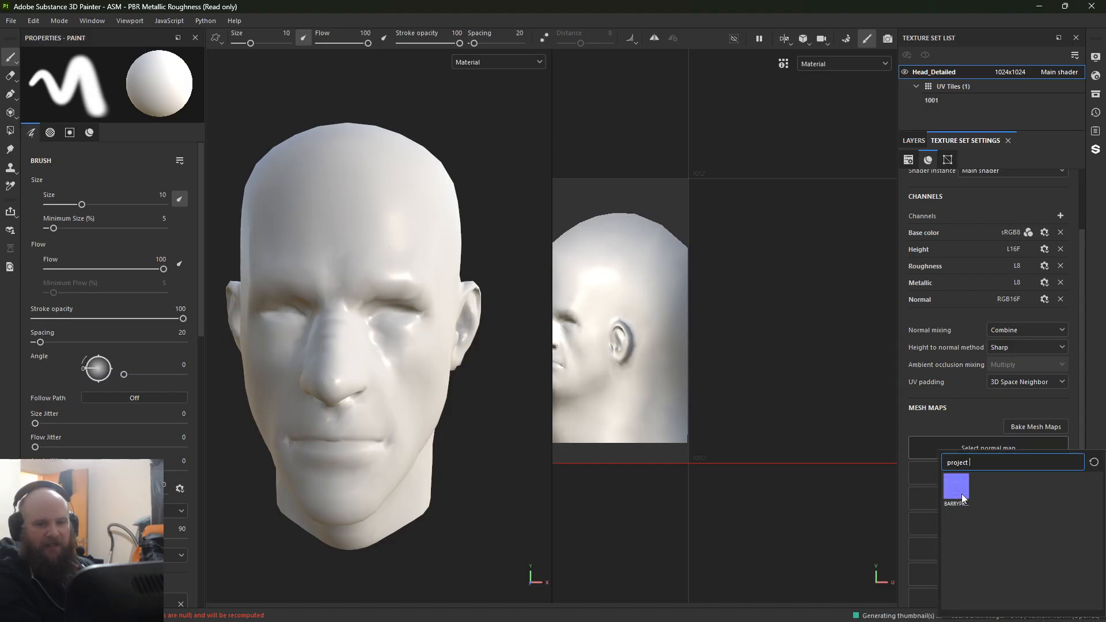
click(960, 493)
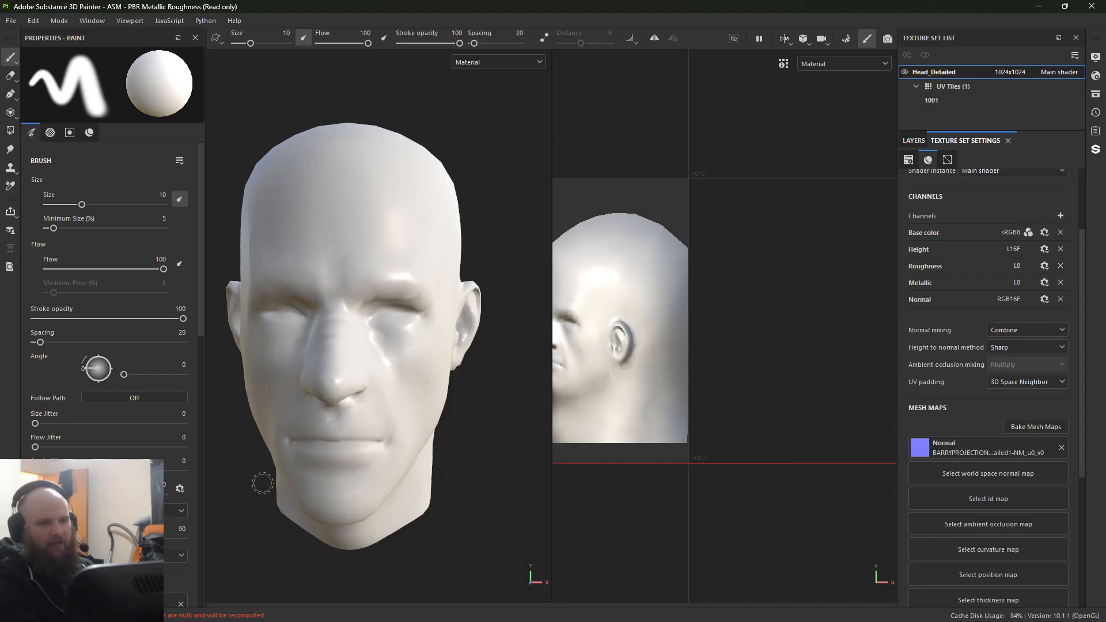
Step: Widen the 3D view over the UV view and examine the normal map's detail on the face from several angles
mouse_move(472, 511)
alt+mouse_down()
mouse_move(462, 506)
mouse_move(469, 511)
alt+mouse_up()
scroll(413, 374, up, 8)
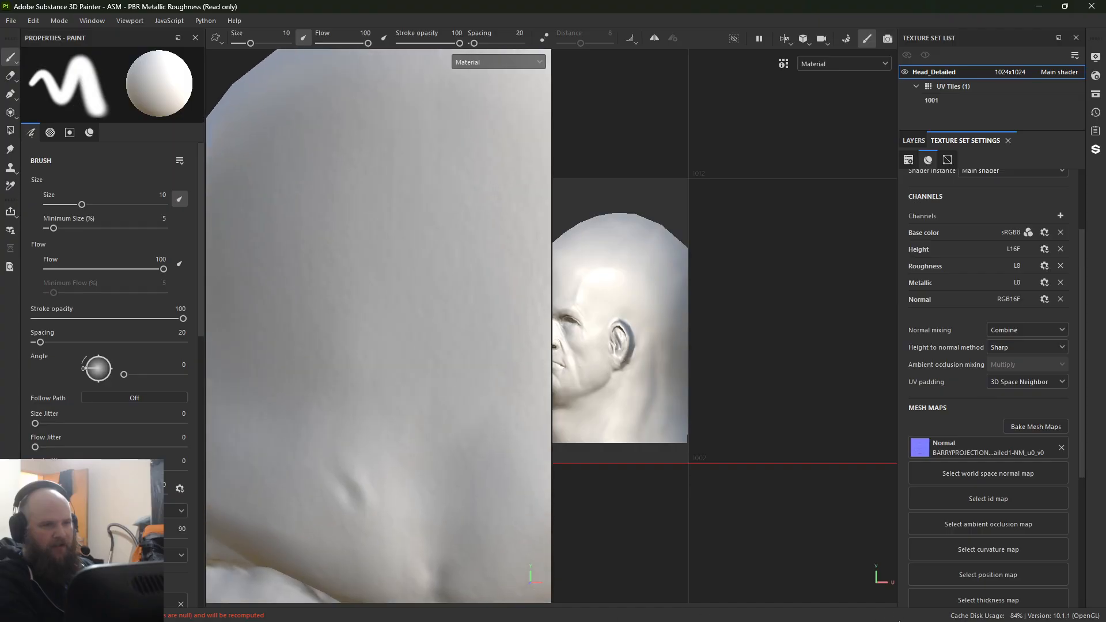
scroll(413, 374, down, 8)
alt+middle_drag(413, 375, 327, 141)
alt+drag(327, 141, 276, 151)
alt+right_drag(276, 151, 295, 188)
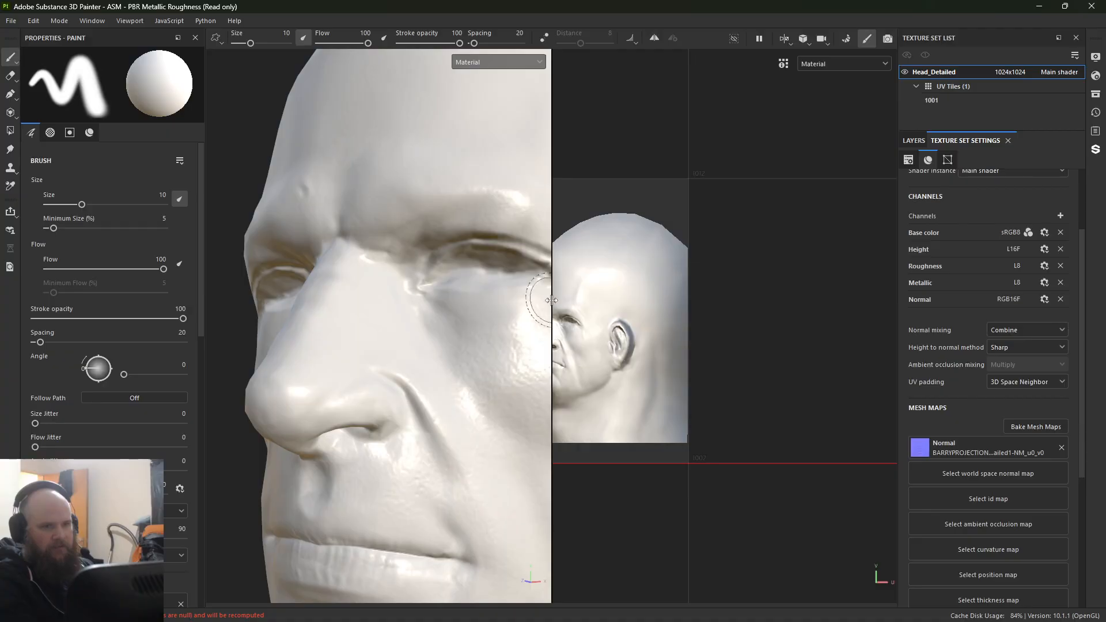
drag(555, 299, 891, 295)
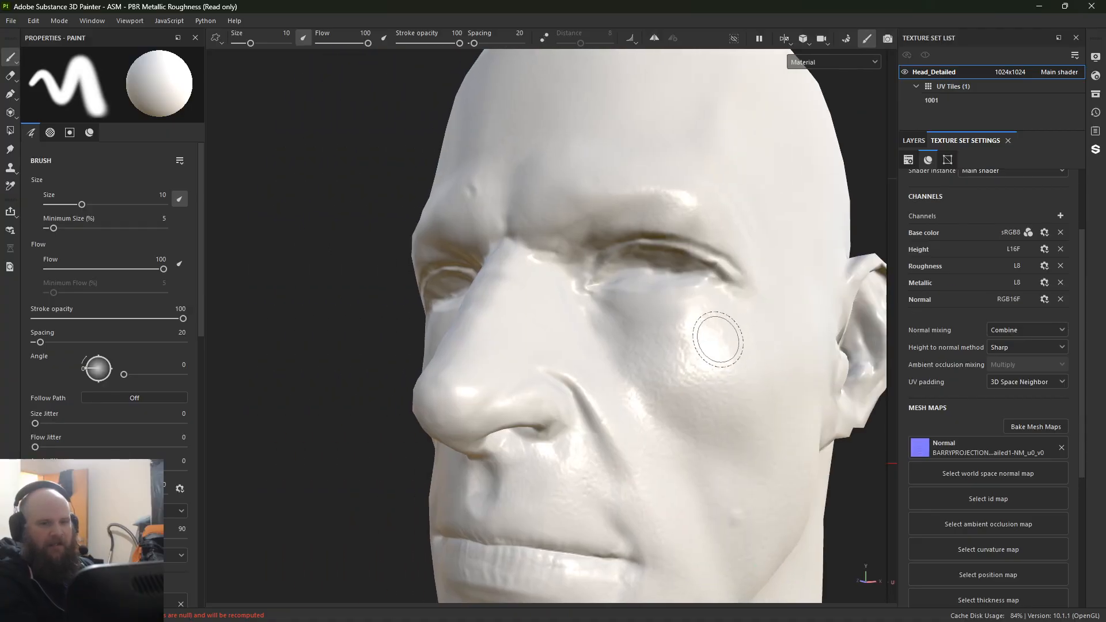
alt+drag(717, 345, 649, 304)
alt+right_drag(649, 303, 405, 455)
alt+drag(405, 456, 898, 288)
alt+right_drag(651, 288, 541, 279)
mouse_move(541, 279)
alt+mouse_down()
mouse_move(412, 288)
mouse_move(546, 247)
mouse_move(511, 373)
mouse_move(236, 227)
alt+mouse_up()
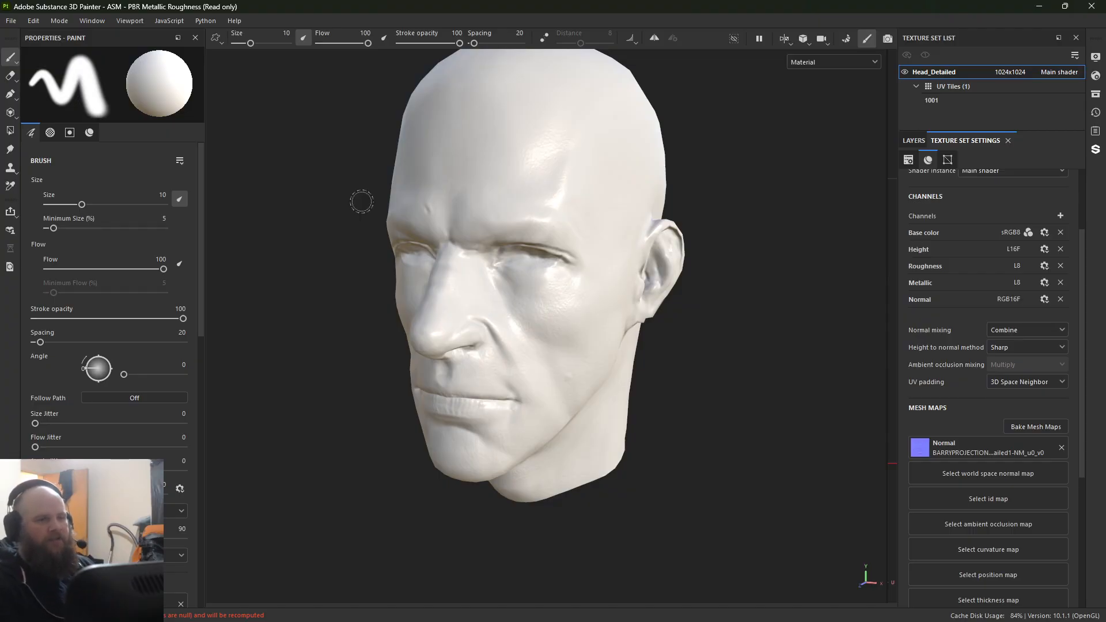
Step: Try the Head_Detailed texture set at 128x128, and set its resolution to 4096x4096
click(913, 143)
click(1013, 72)
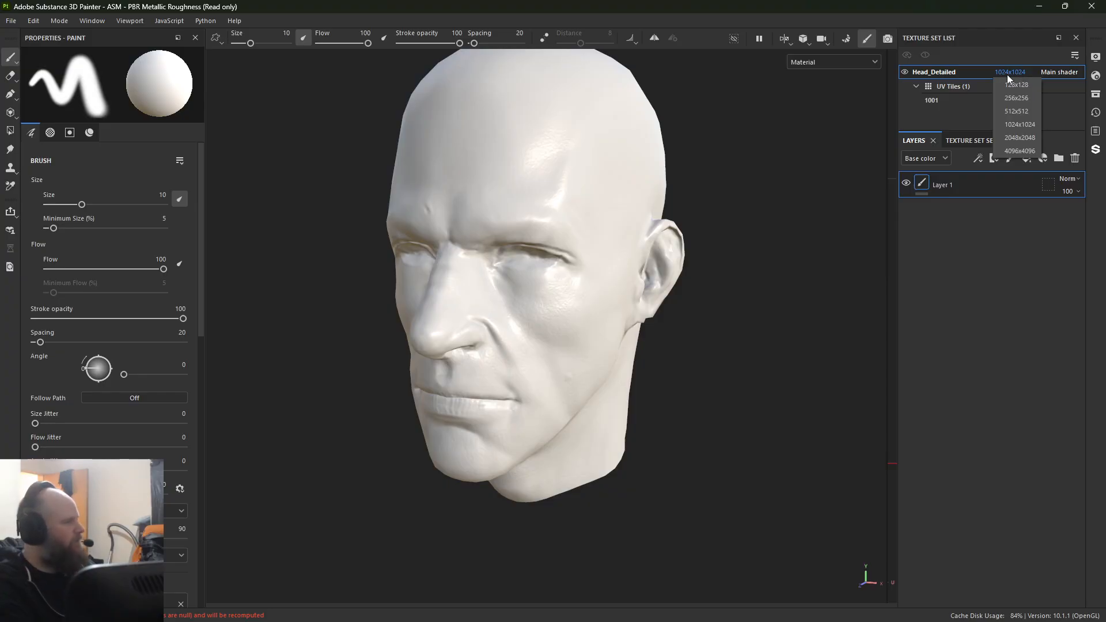
click(1001, 80)
click(1005, 76)
click(1007, 76)
click(1008, 76)
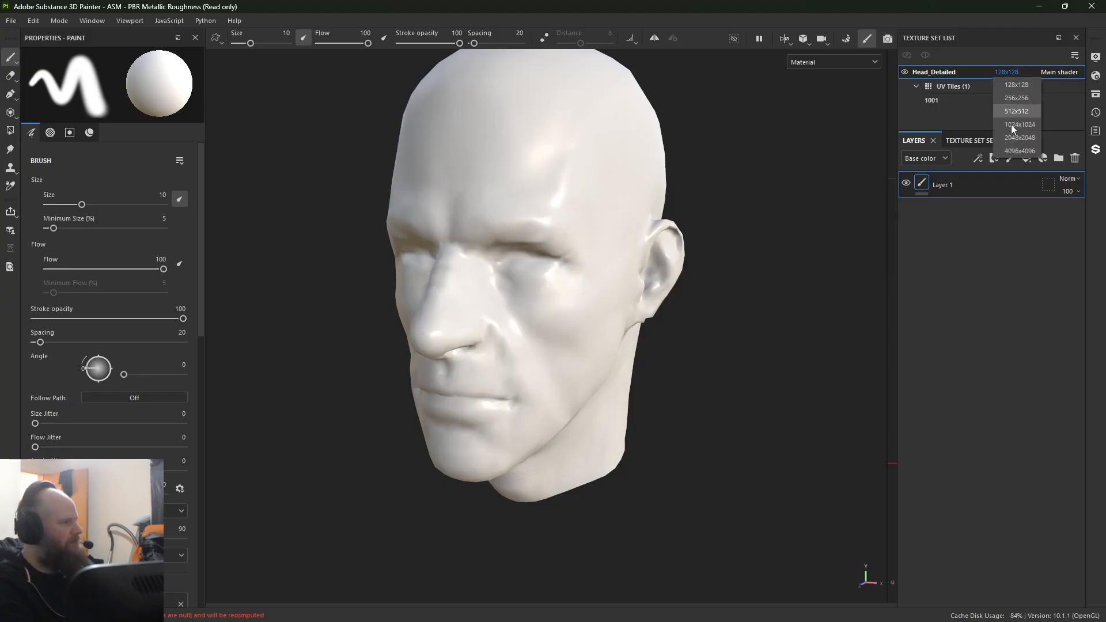
click(1018, 151)
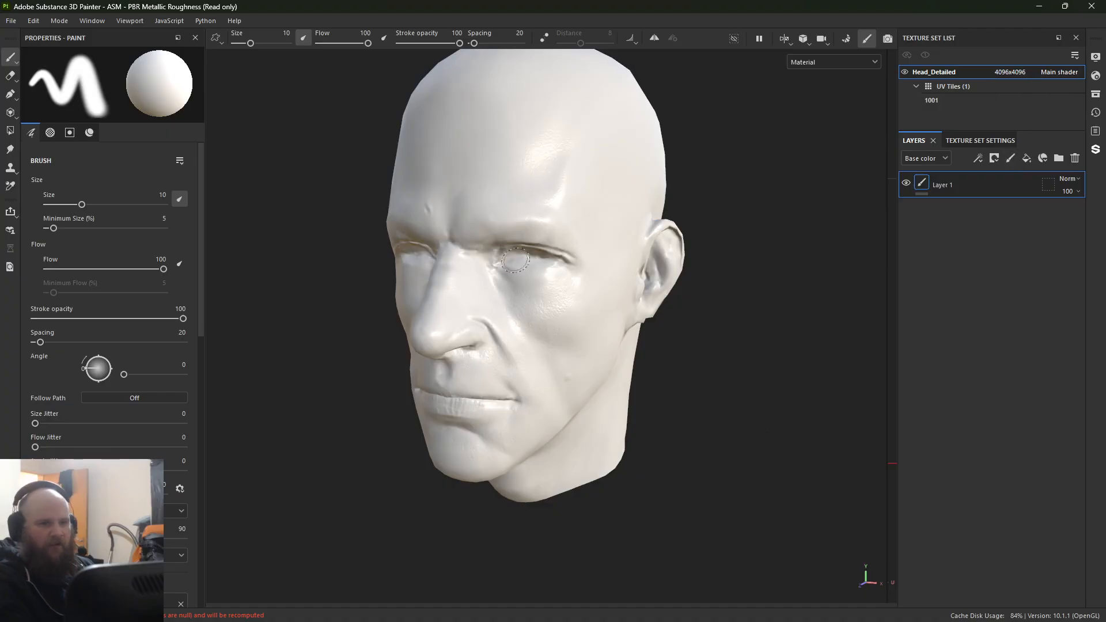
Step: Examine the facial detail at the 4096x4096 resolution and return to the Texture Set Settings
scroll(446, 365, up, 5)
alt+drag(446, 365, 482, 298)
scroll(482, 299, down, 5)
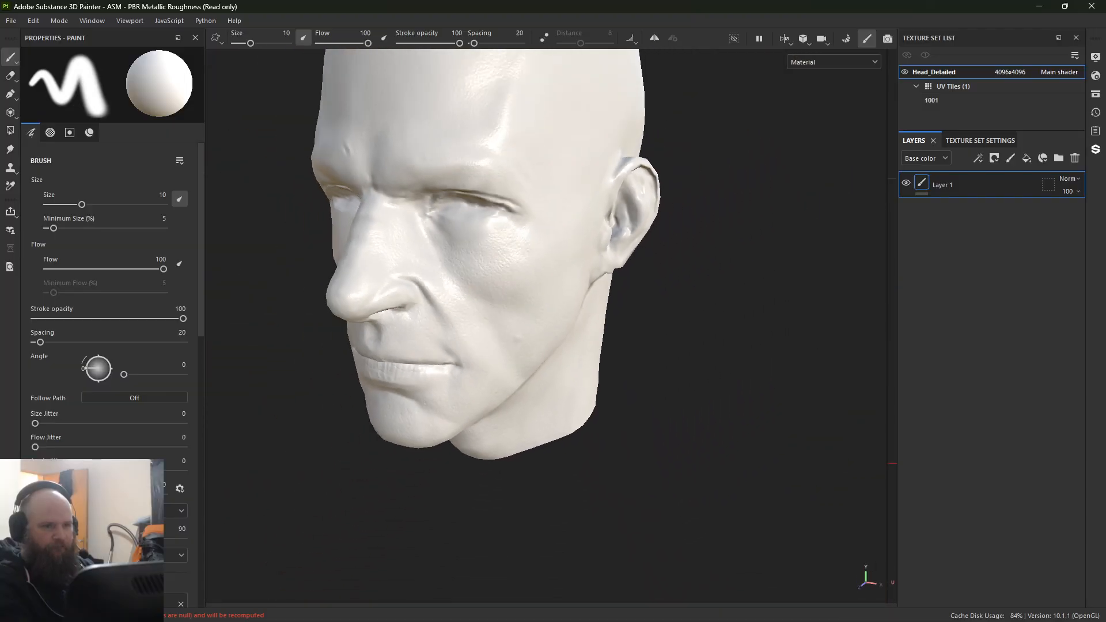
alt+middle_drag(729, 259, 753, 329)
click(985, 140)
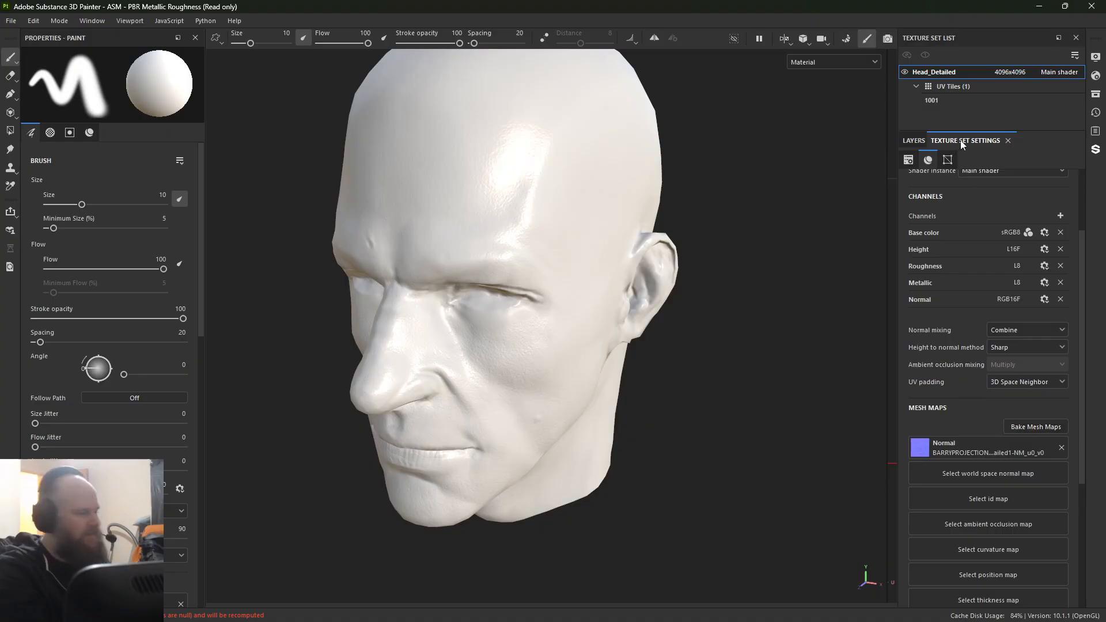
Step: Open the mesh map baking settings, exclude the Normal and ID maps, and set the output size to 8192
click(1020, 432)
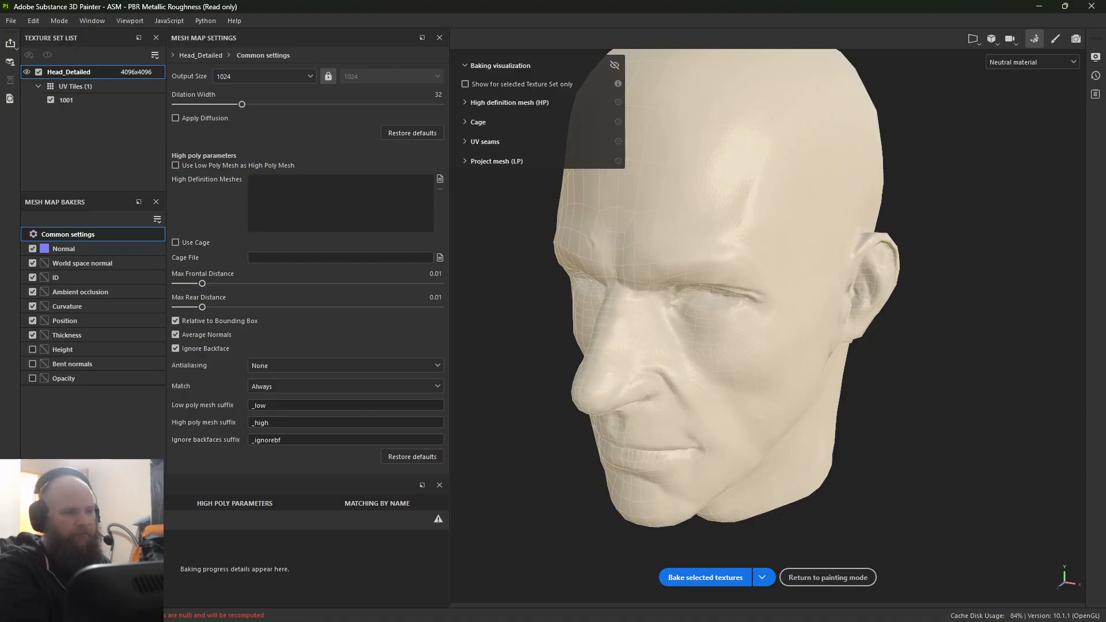
click(32, 279)
click(32, 278)
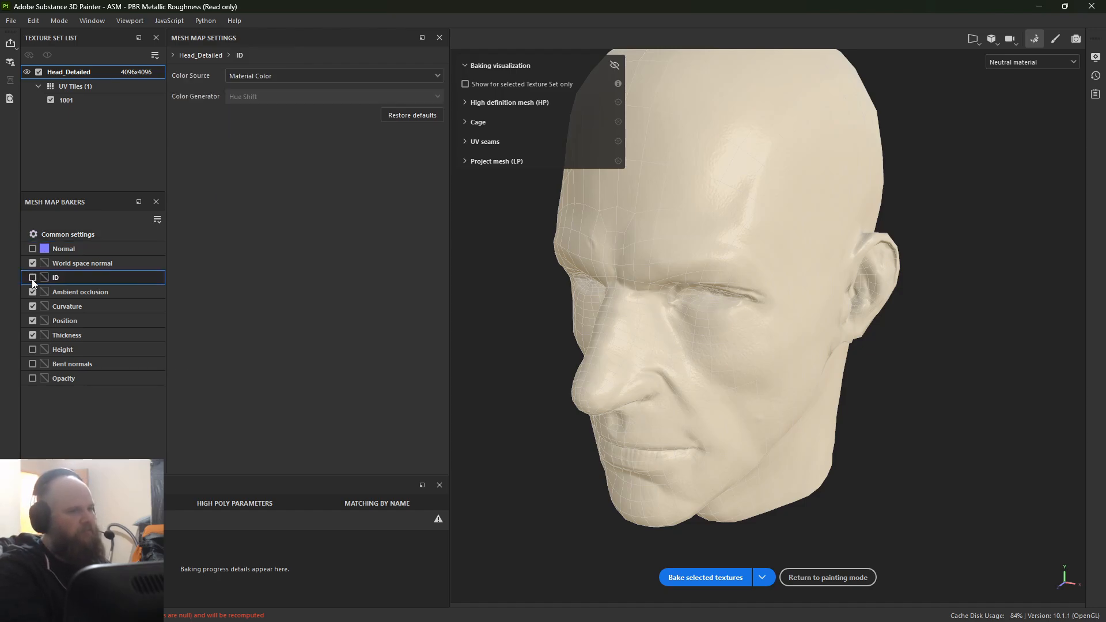
click(89, 235)
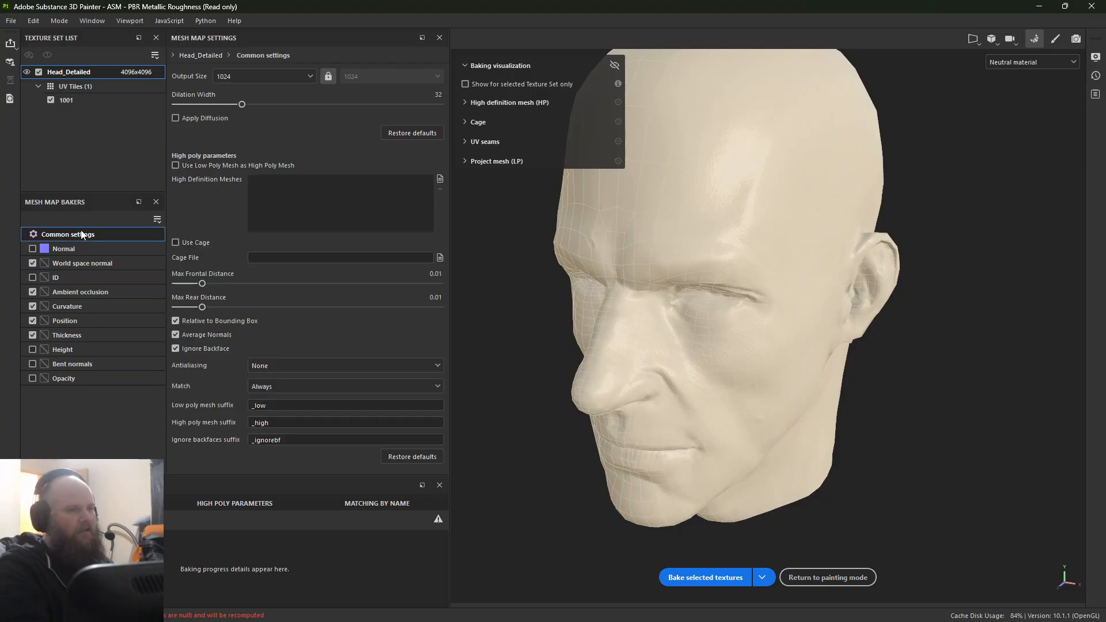
click(232, 77)
click(226, 183)
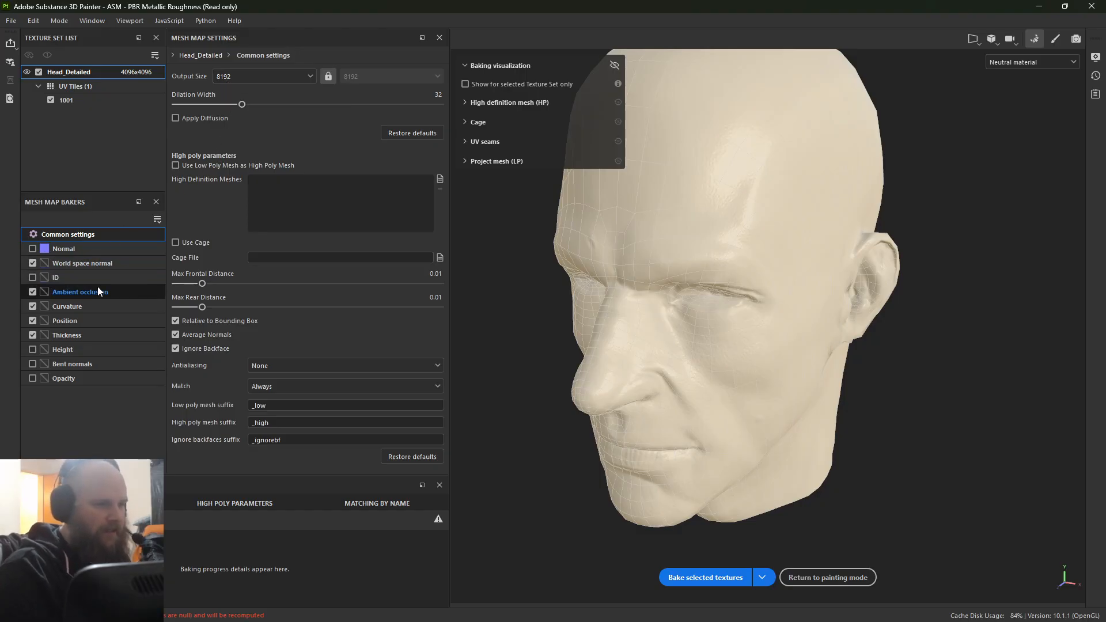
Step: Set the Curvature baker's method to Generate from Normal Map (Deprecated)
click(79, 308)
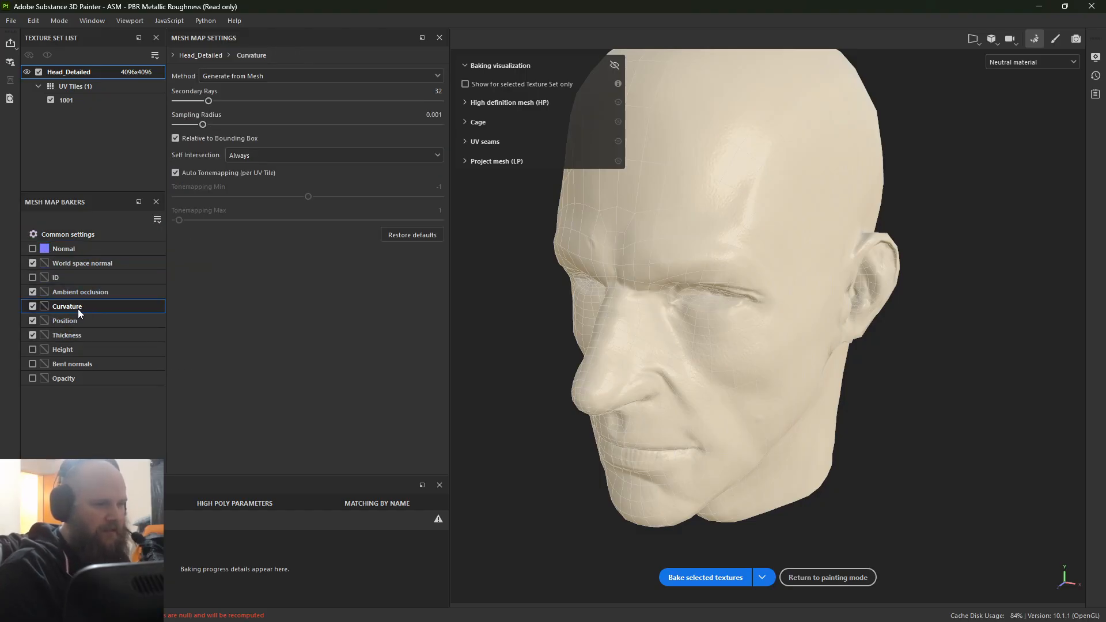
click(211, 76)
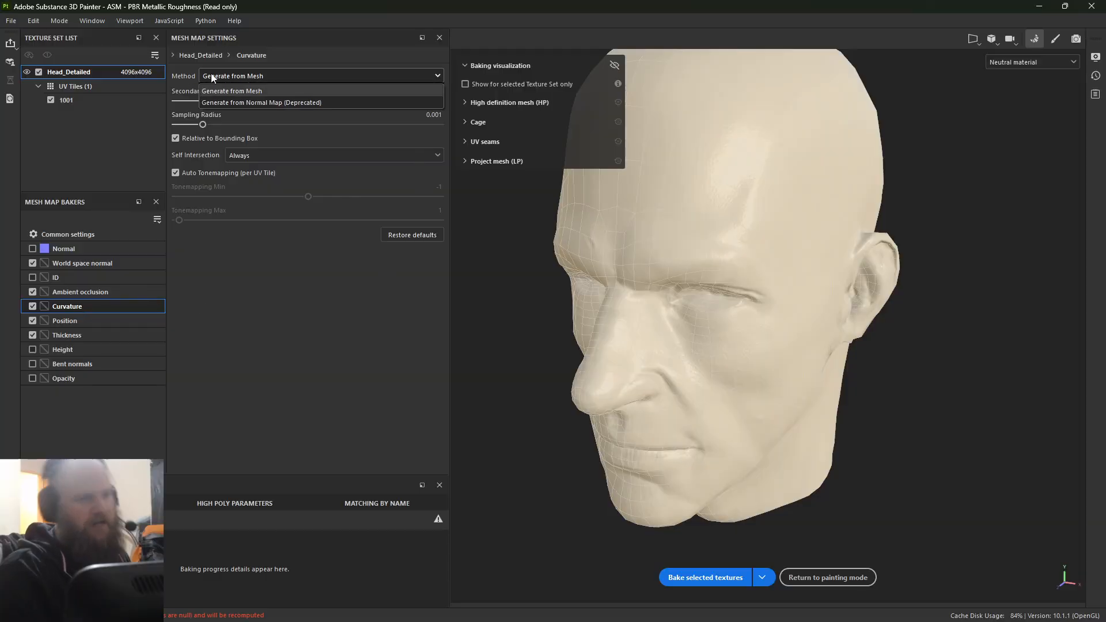
click(240, 102)
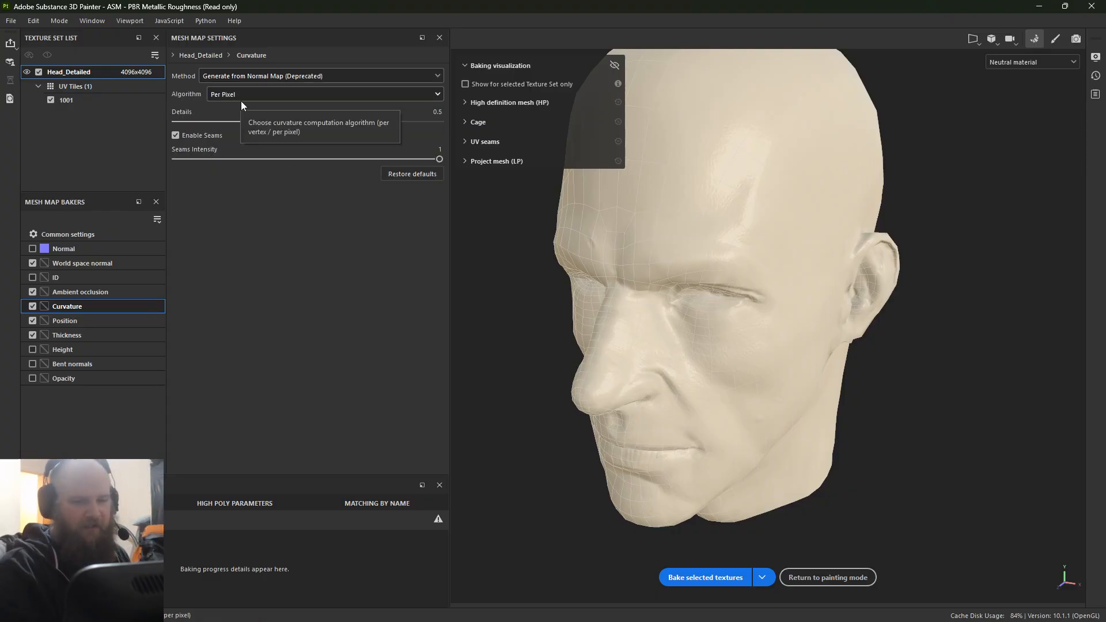
Step: Bake the selected mesh maps, return to painting mode, and check the baked maps on the head
click(703, 577)
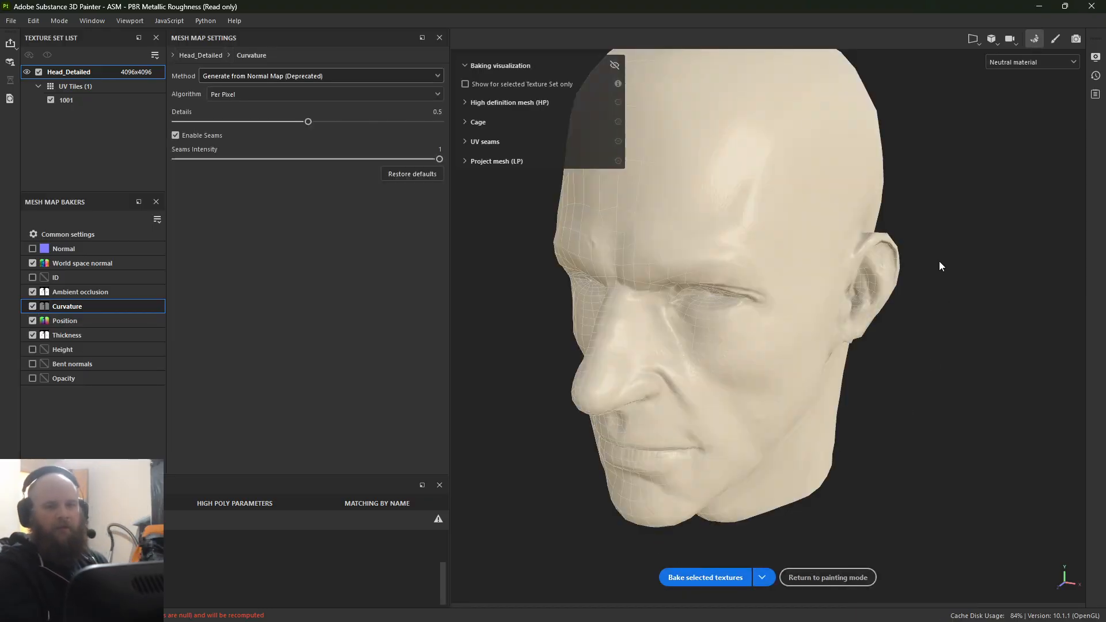
click(818, 577)
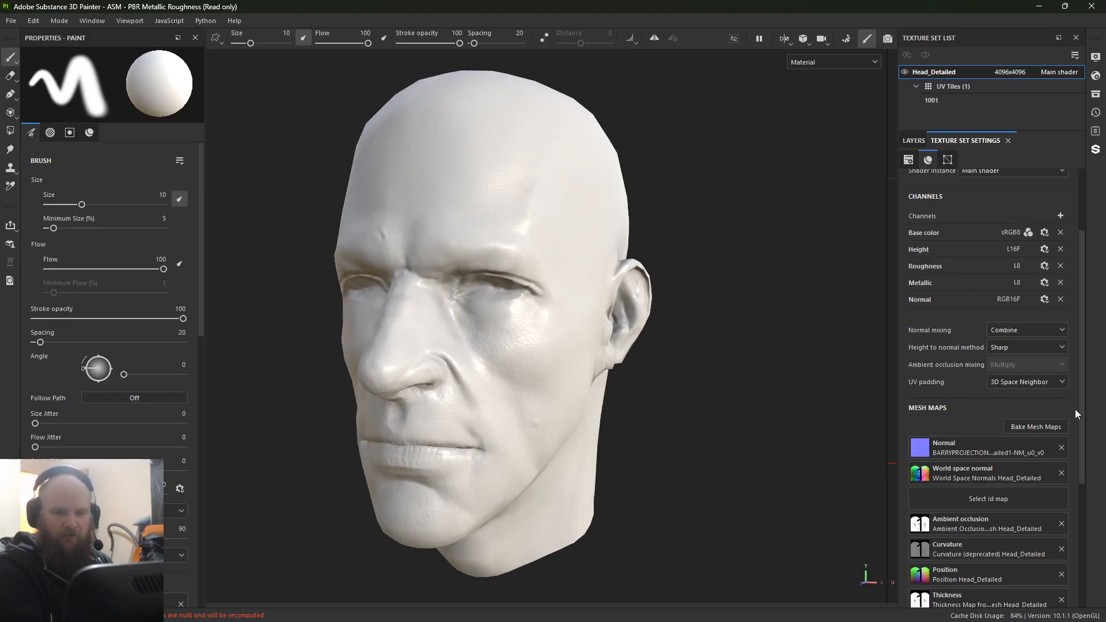
drag(1075, 409, 1076, 475)
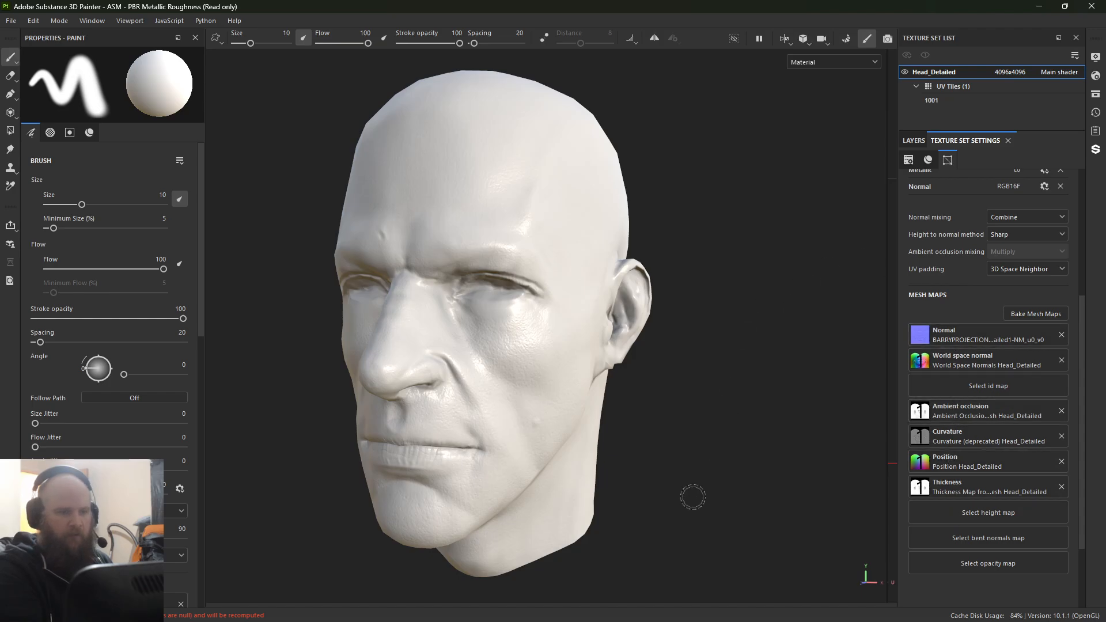
alt+drag(692, 493, 743, 488)
alt+right_drag(743, 488, 438, 374)
alt+middle_drag(437, 375, 455, 346)
alt+drag(455, 346, 274, 375)
Step: Save the project as "Barrey" in the Demo folder on the Desktop
key(ctrl+s)
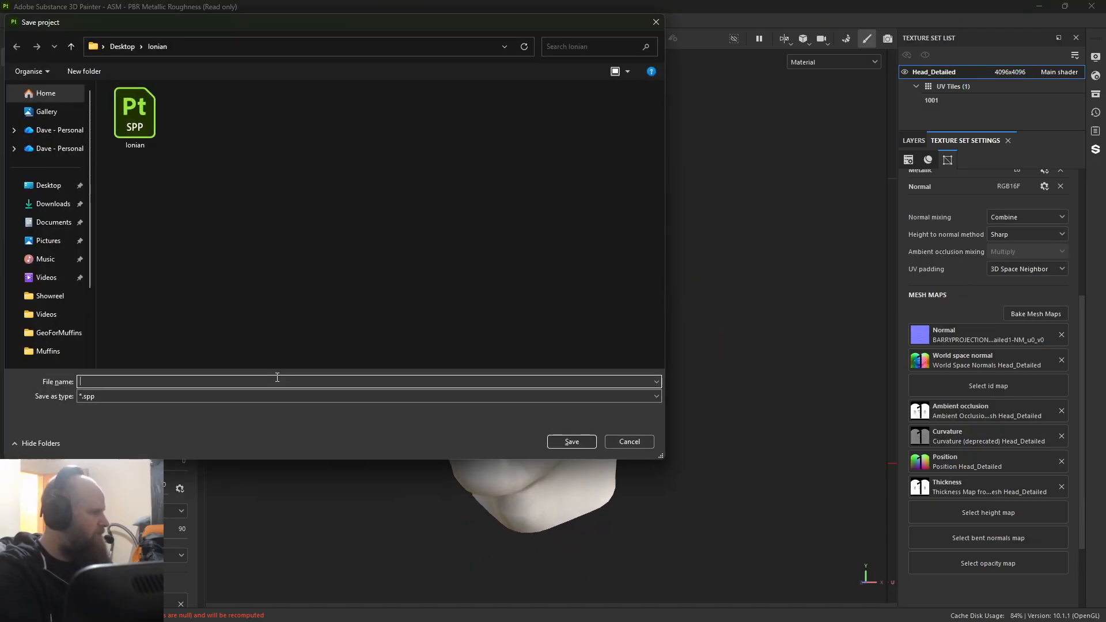
click(34, 185)
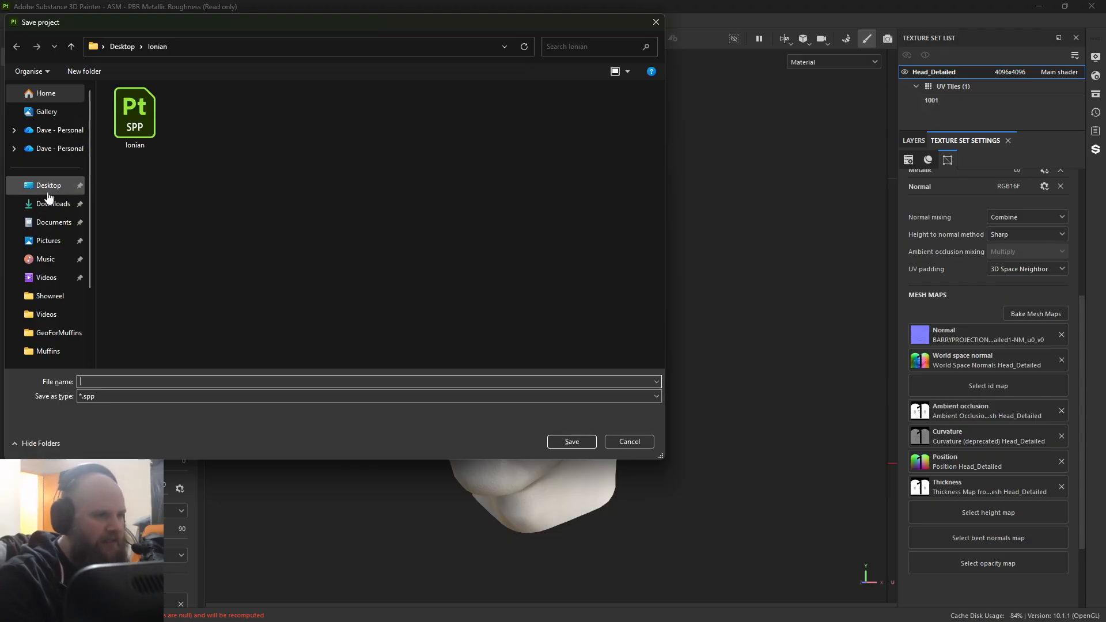
double_click(154, 209)
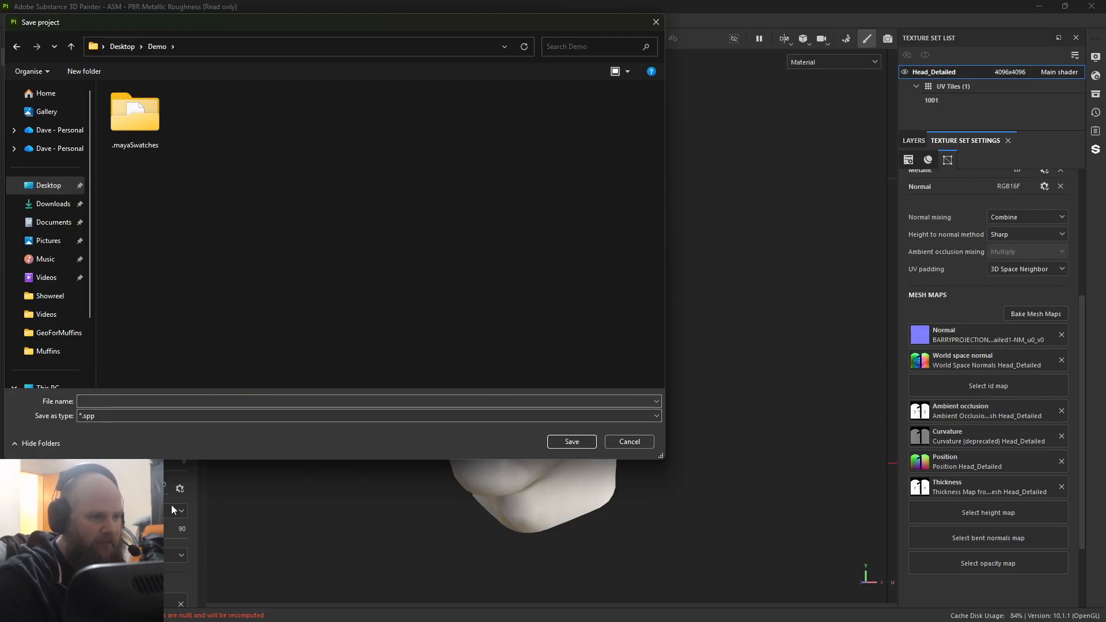
click(146, 406)
text(bARRYt)
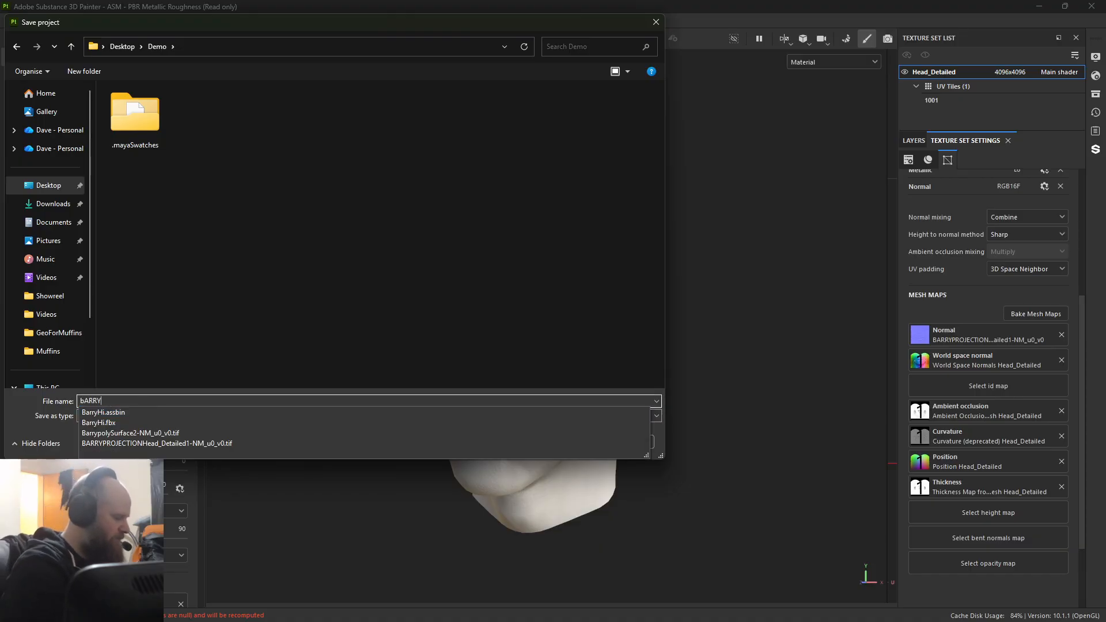
key(BackSpace)
key(BackSpace)
key(BackSpace)
key(BackSpace)
key(BackSpace)
key(BackSpace)
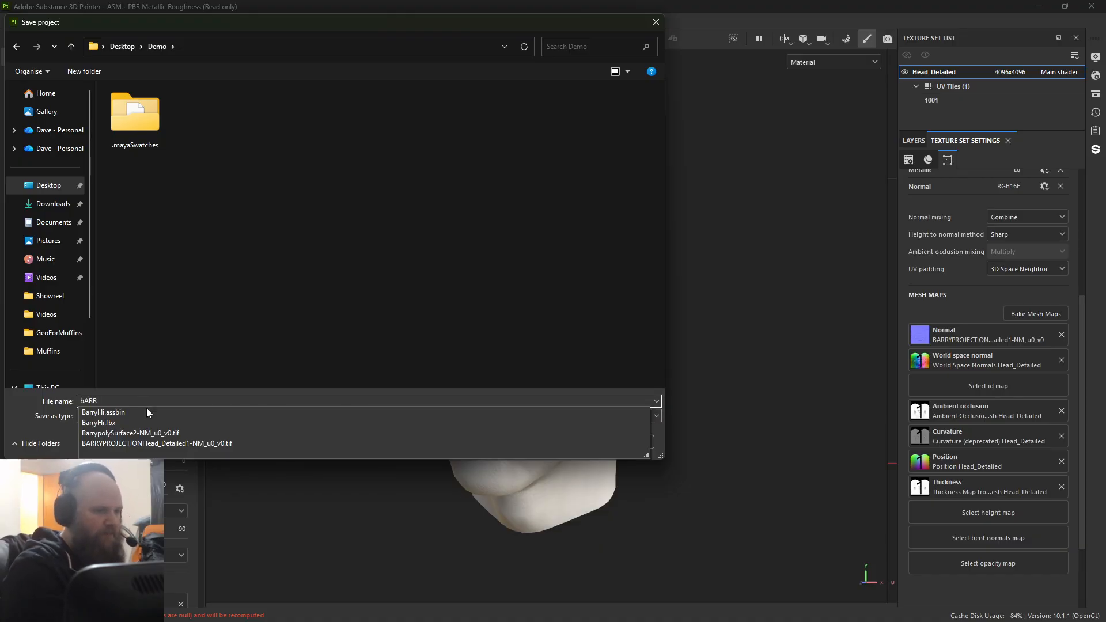
text(Barry)
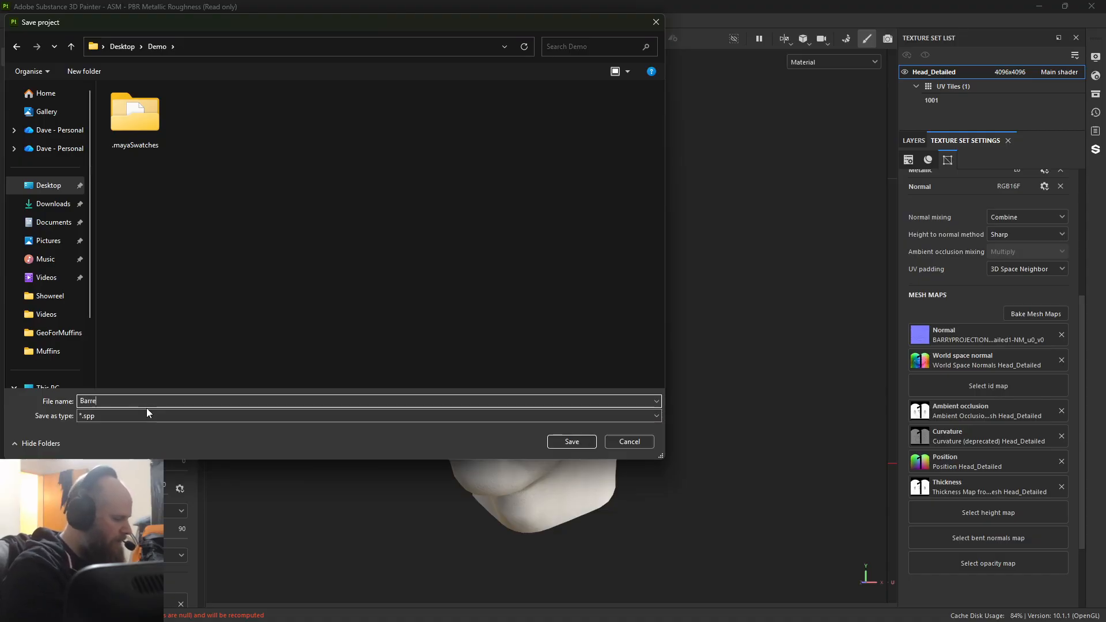
key(Return)
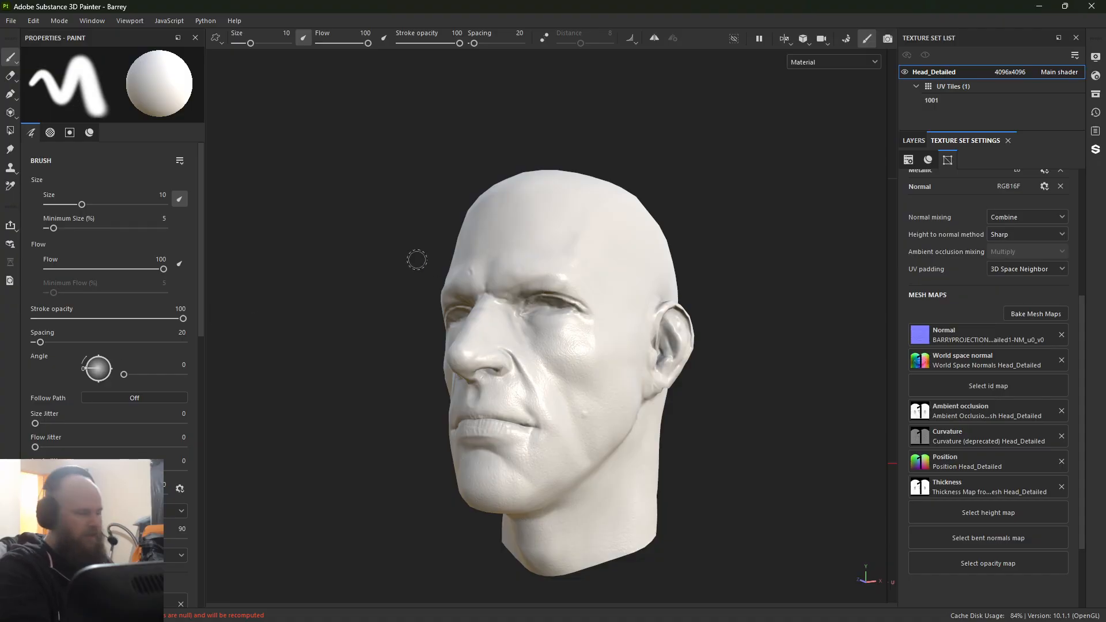
Step: Add a fill layer above Layer 1 with only the color channel enabled and name it "Base"
alt+drag(809, 321, 753, 316)
click(911, 141)
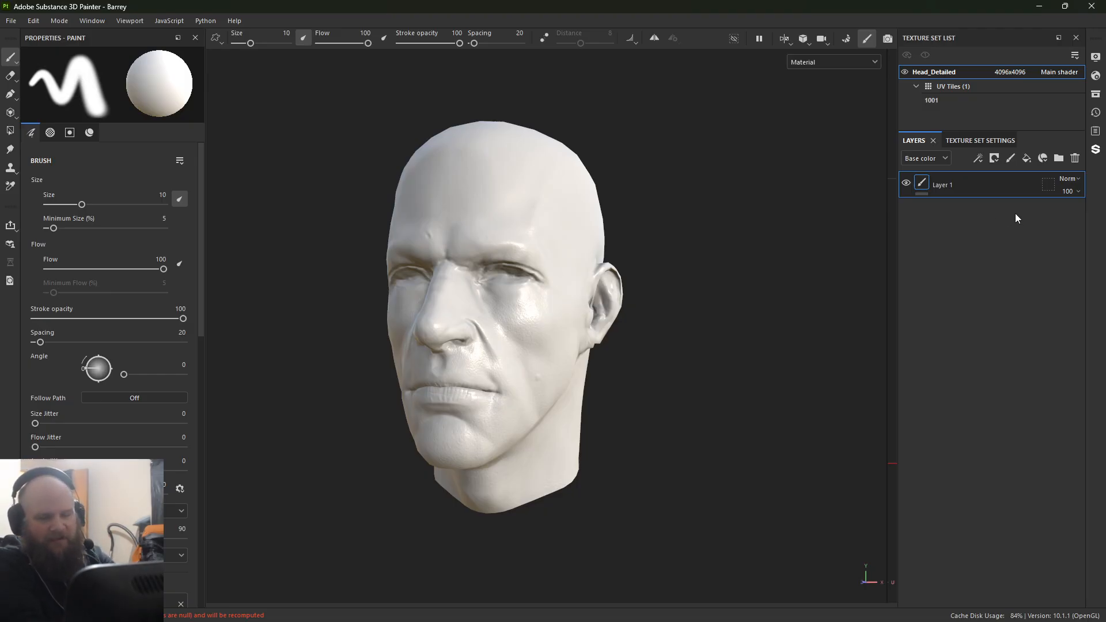
click(1027, 159)
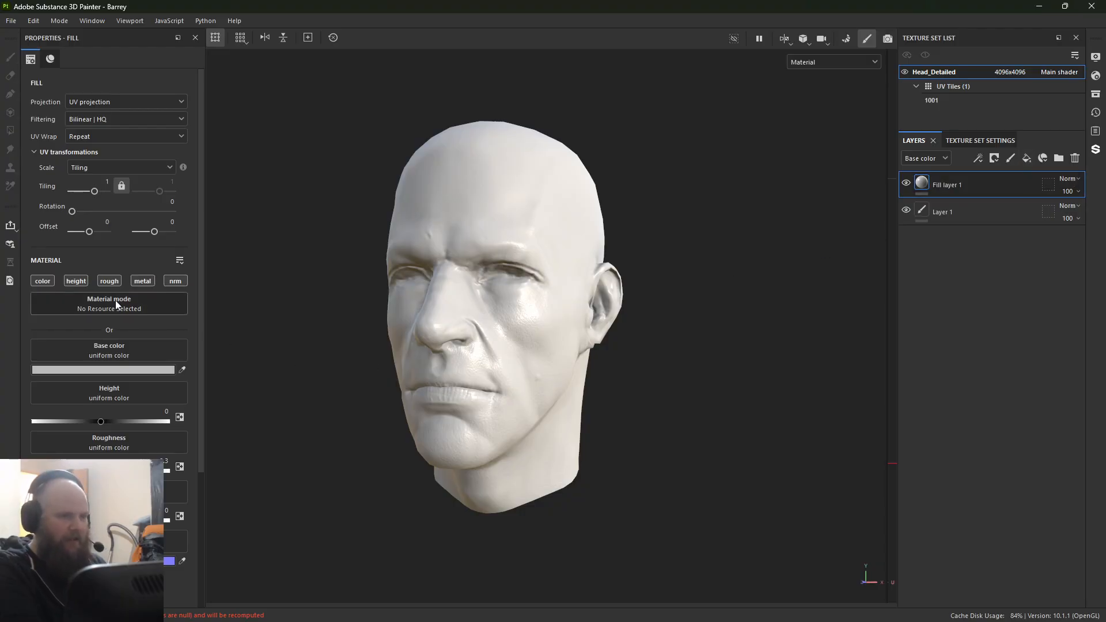
click(69, 282)
click(109, 281)
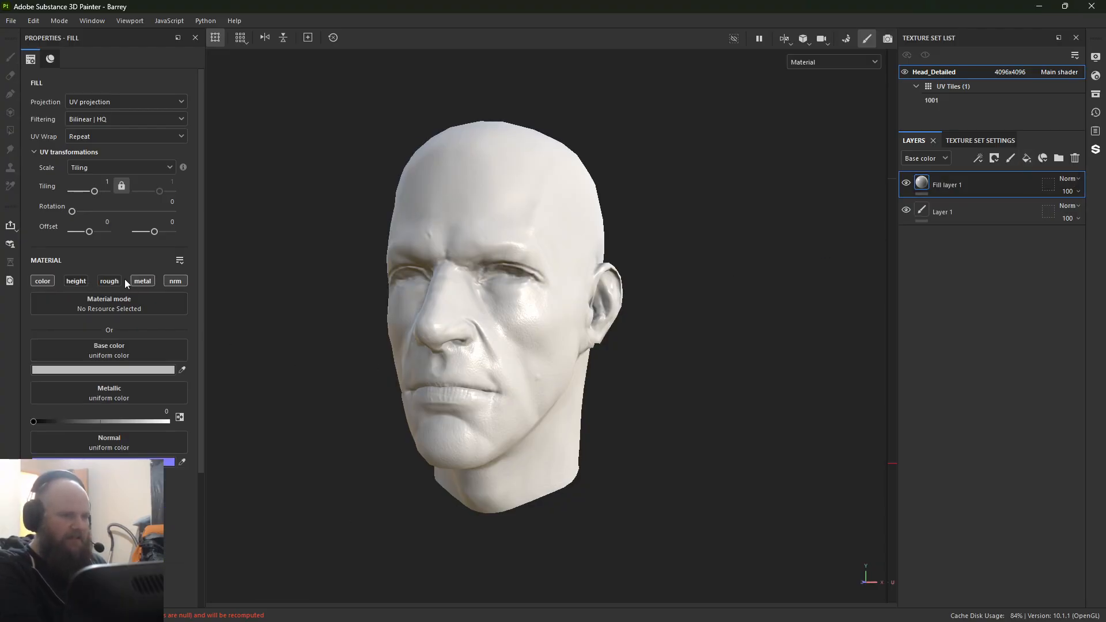
click(143, 281)
click(176, 281)
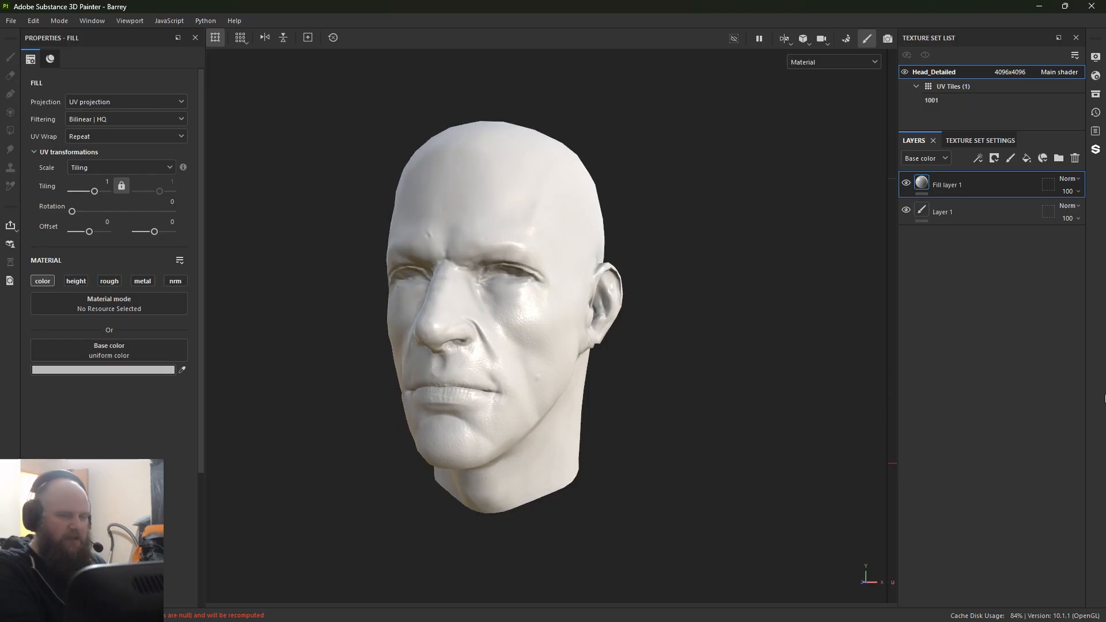
double_click(947, 183)
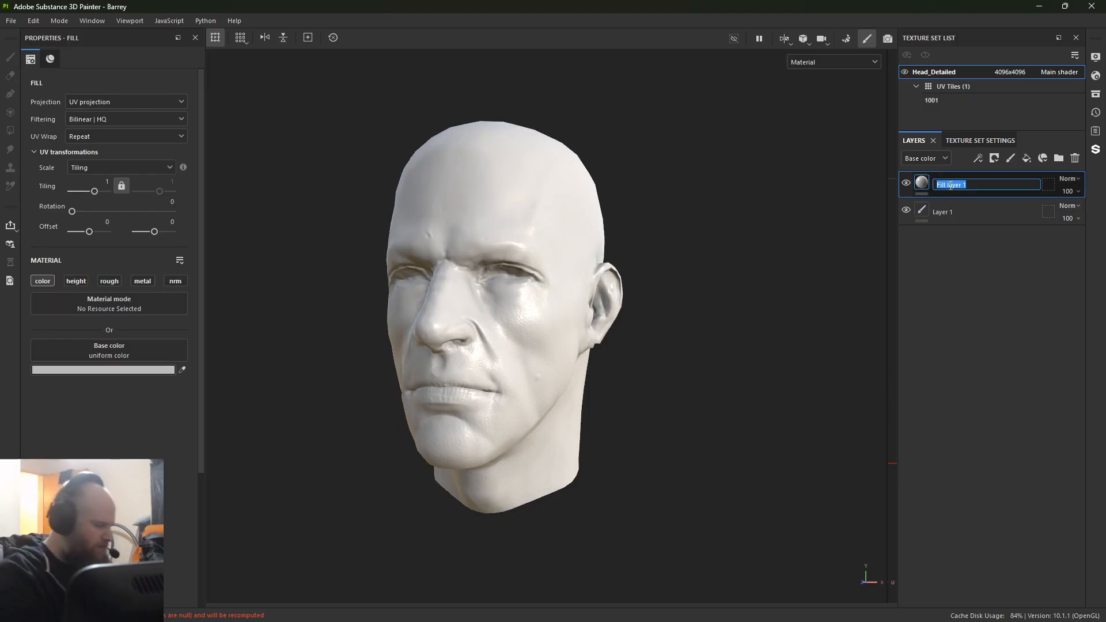
text(Base)
key(Return)
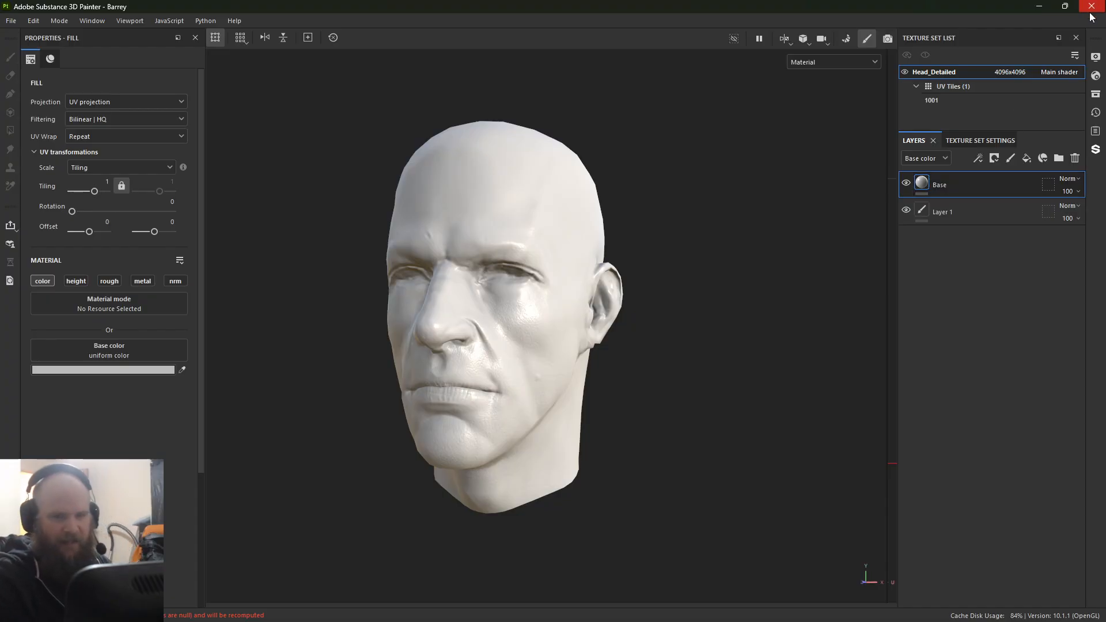
Step: Add a fill layer above Base with only the roughness channel enabled and set its roughness to about 0.825
click(1029, 160)
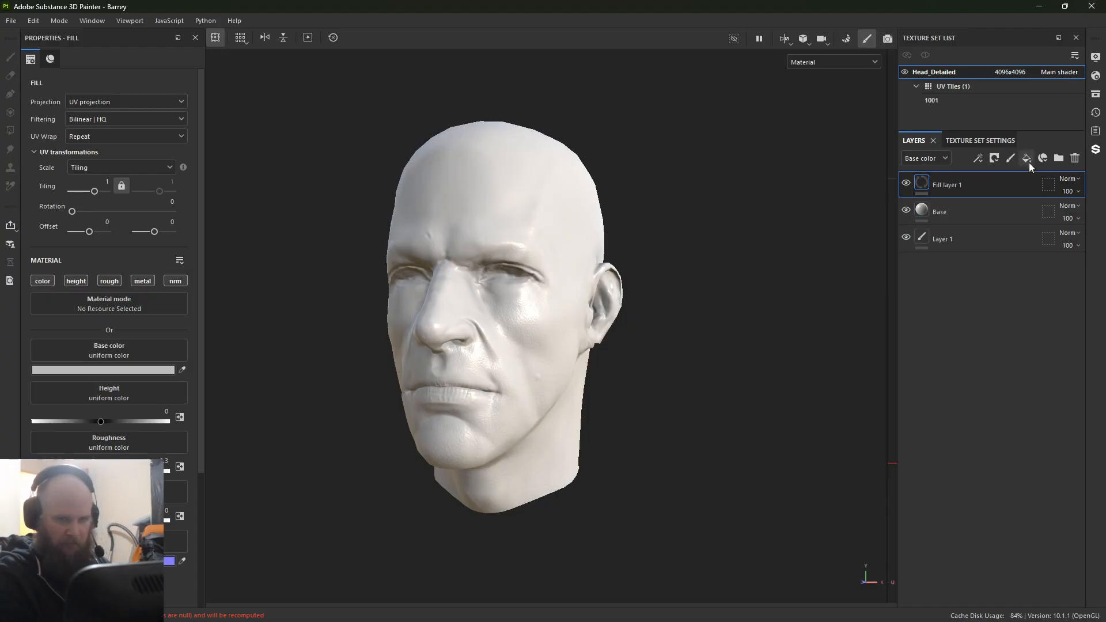
click(42, 281)
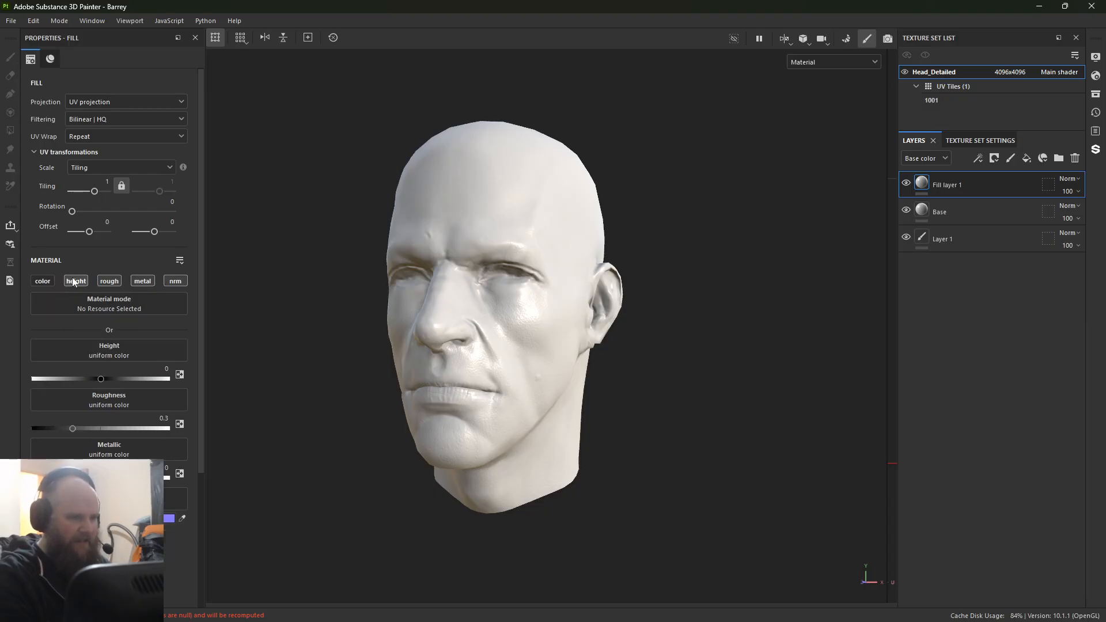
click(76, 281)
click(142, 281)
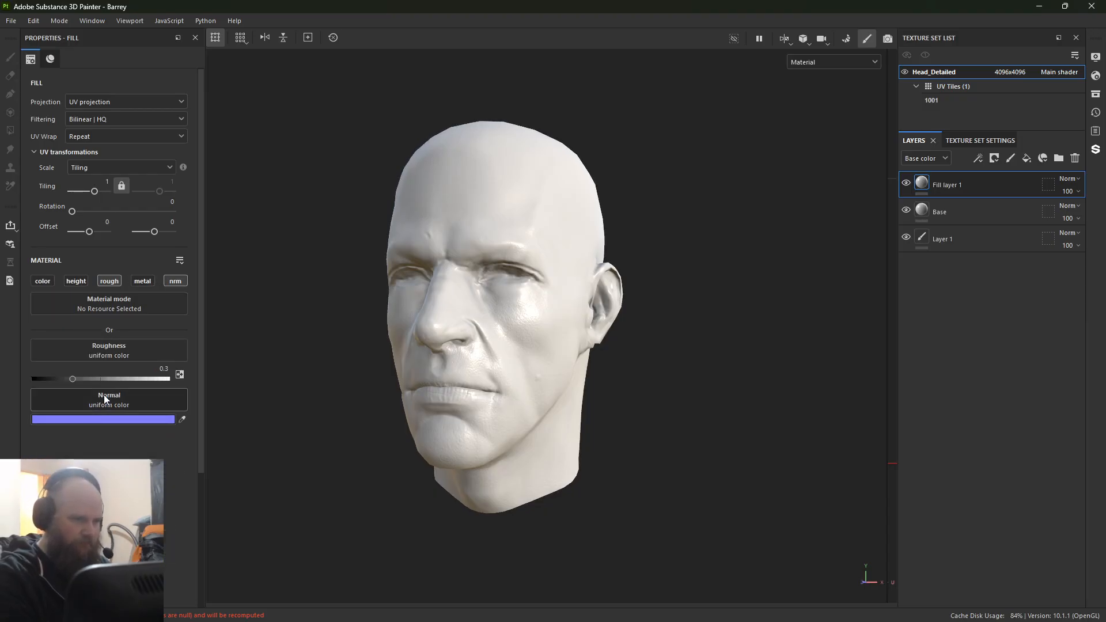
click(175, 281)
drag(74, 382, 145, 382)
alt+right_drag(499, 322, 430, 474)
alt+middle_drag(482, 453, 459, 415)
alt+drag(459, 415, 438, 407)
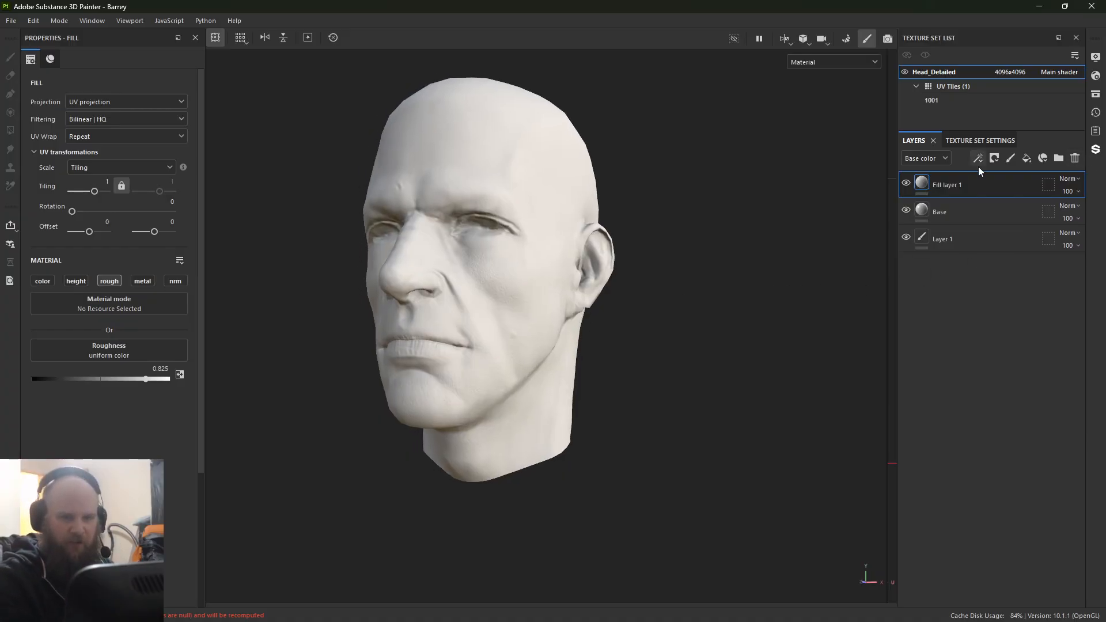
Step: Rename the new fill layer "ROUGHNESS" and toggle its visibility to compare its effect on the head
double_click(944, 185)
text(ROUGHNESS)
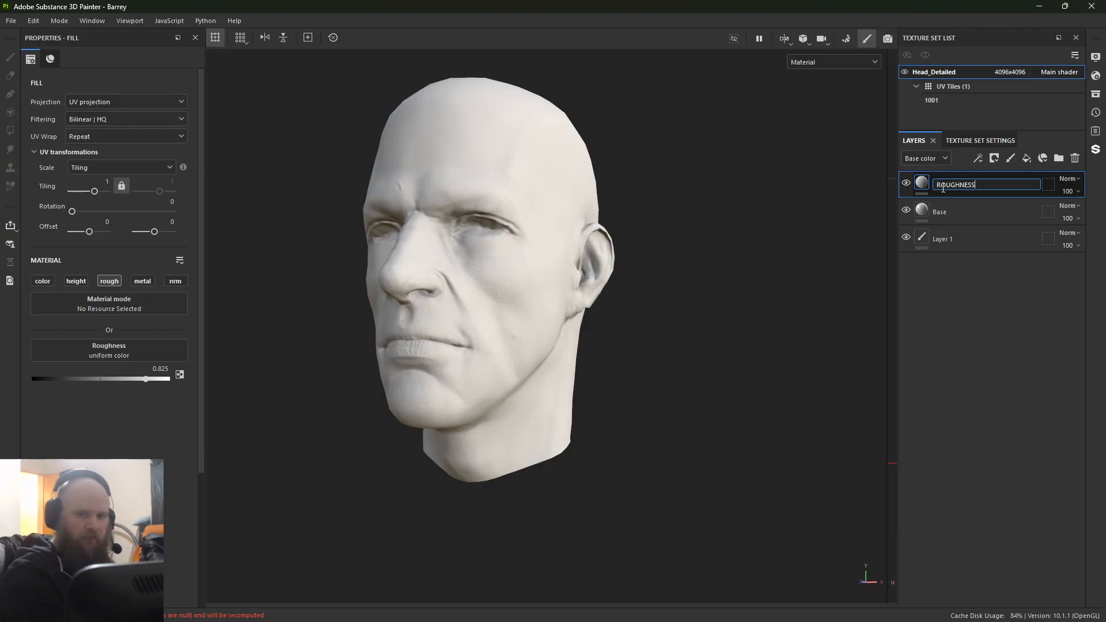
key(Return)
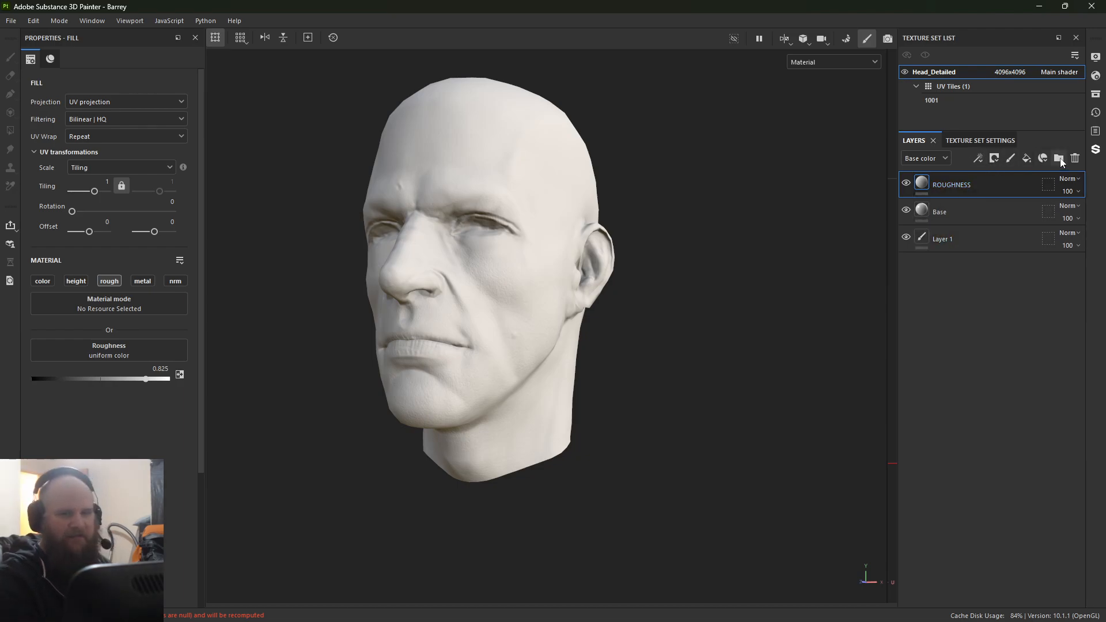
click(906, 184)
click(906, 186)
click(906, 186)
click(907, 186)
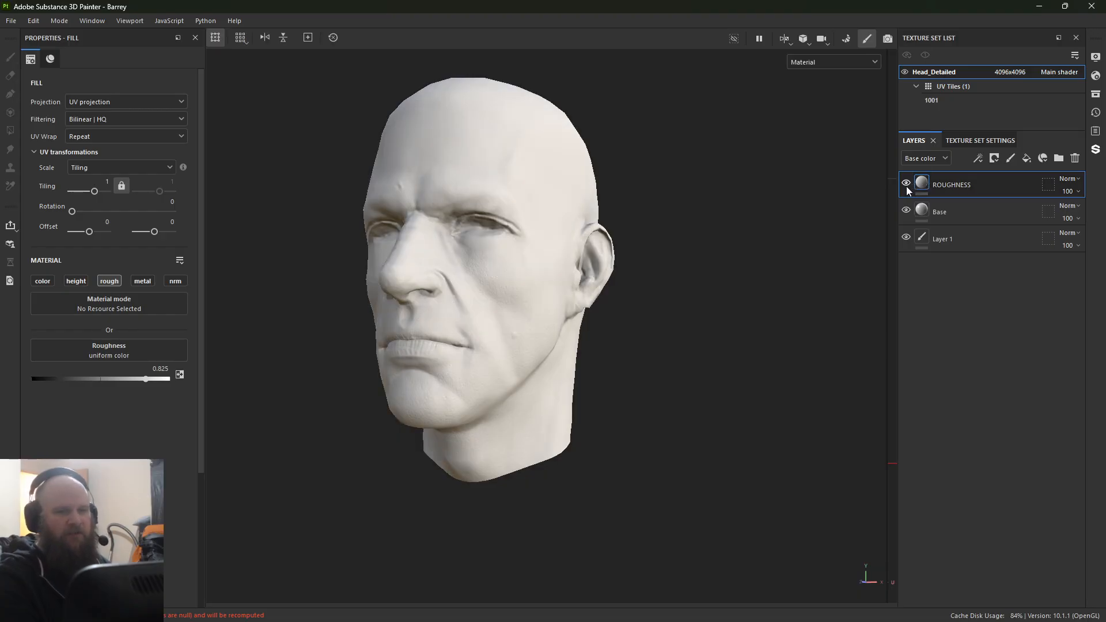
Step: Set the Base layer's base color to the near-white F5F5F5
click(922, 211)
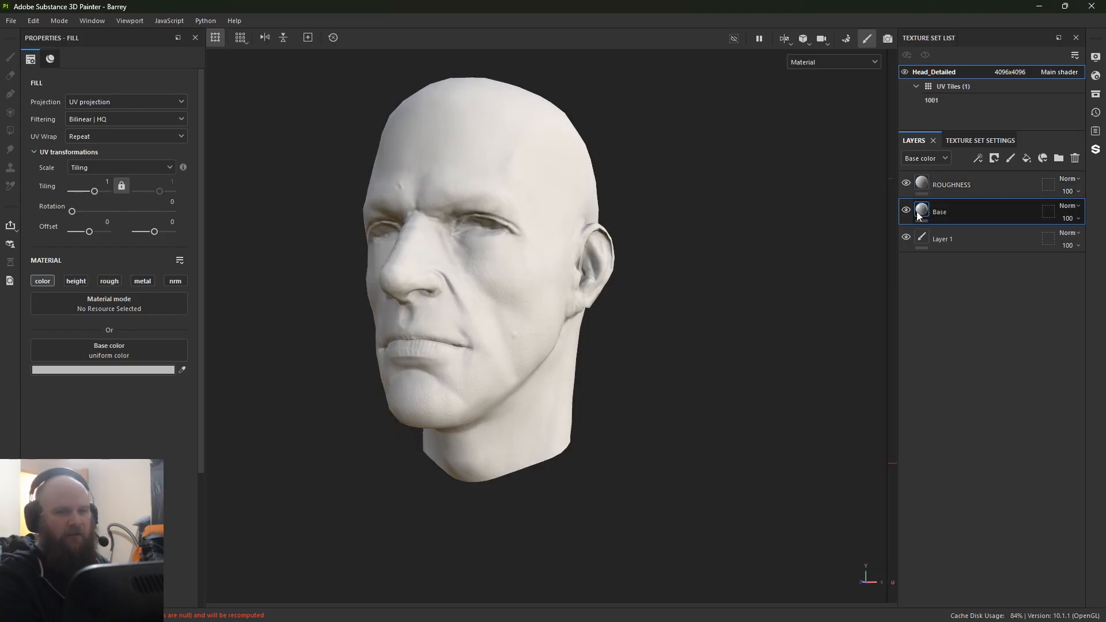
click(62, 369)
click(123, 456)
drag(122, 455, 73, 412)
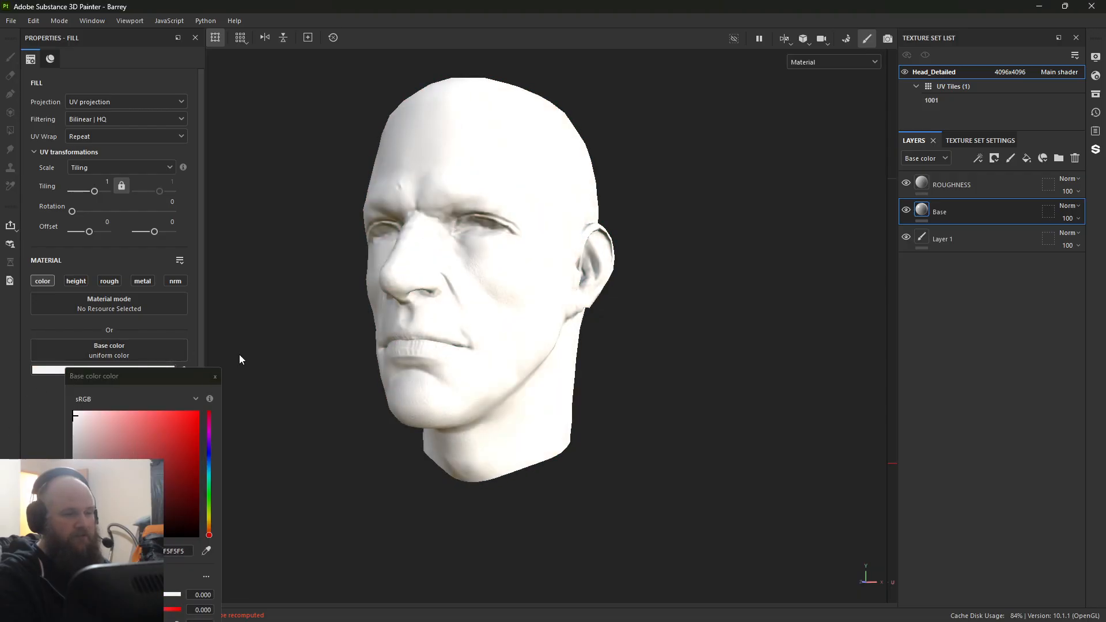
click(214, 376)
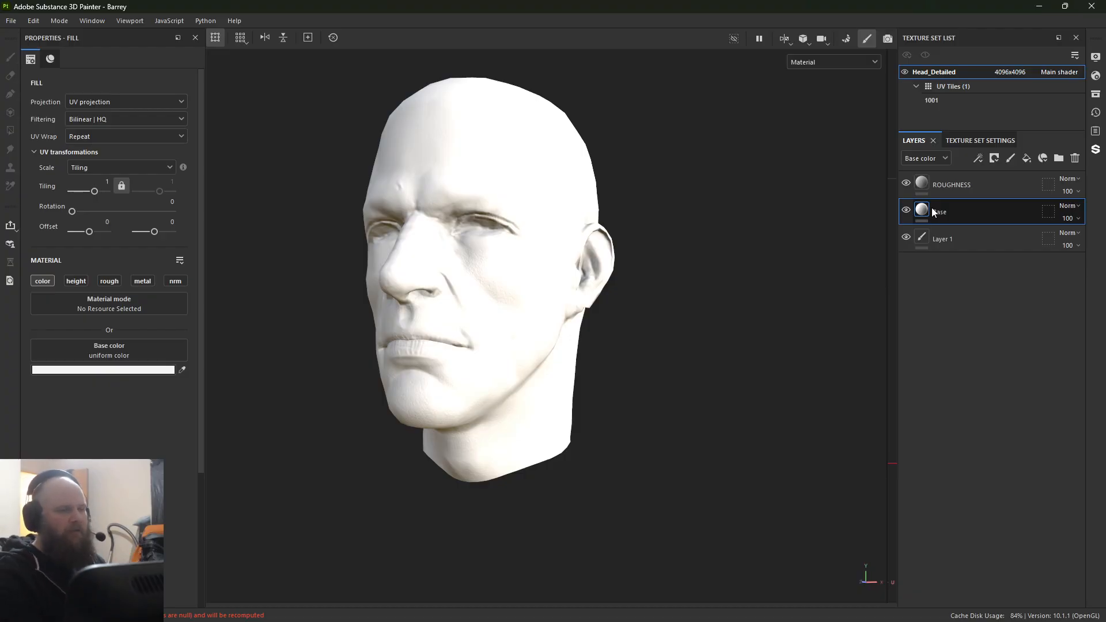
Step: Set the Base layer's base color to the dark red 842121
click(92, 369)
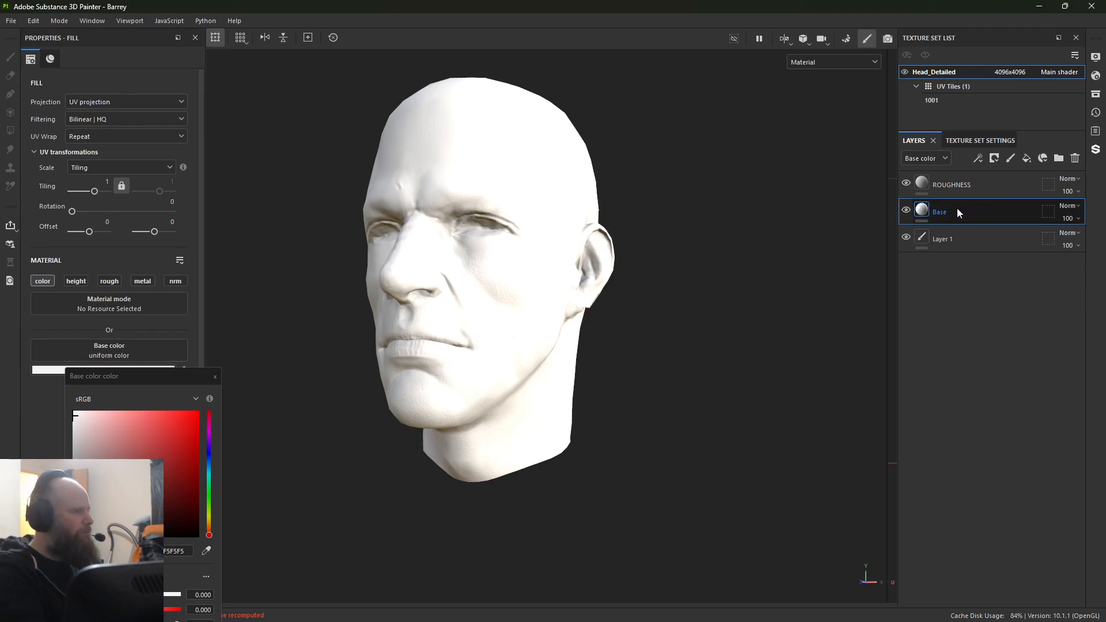
alt+drag(700, 364, 659, 383)
alt+middle_drag(659, 382, 671, 405)
shift+right_drag(667, 407, 737, 402)
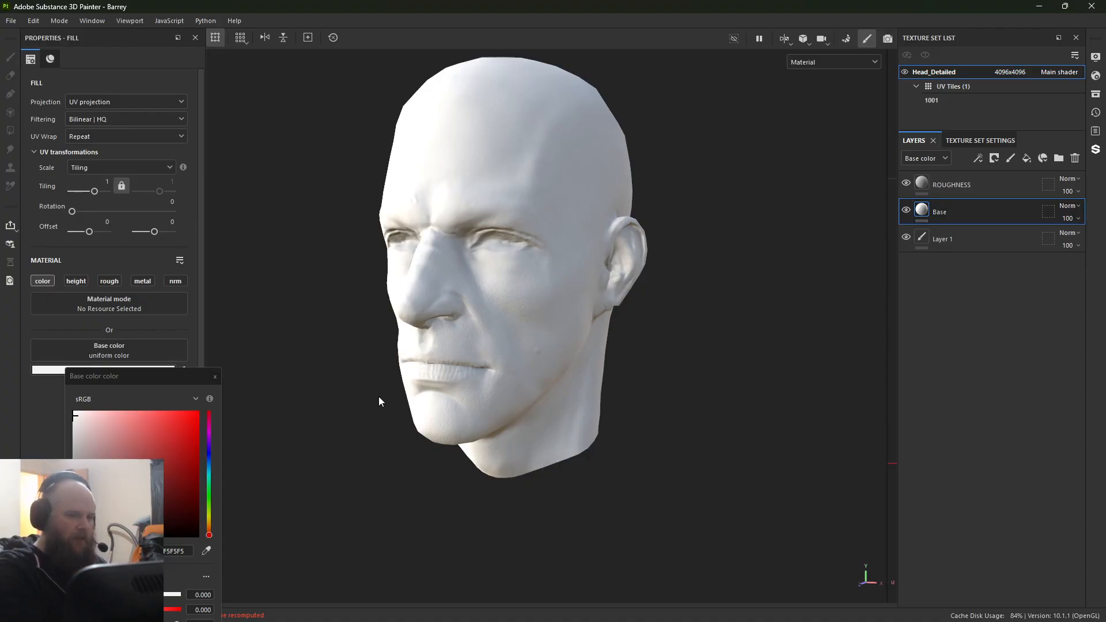
click(163, 489)
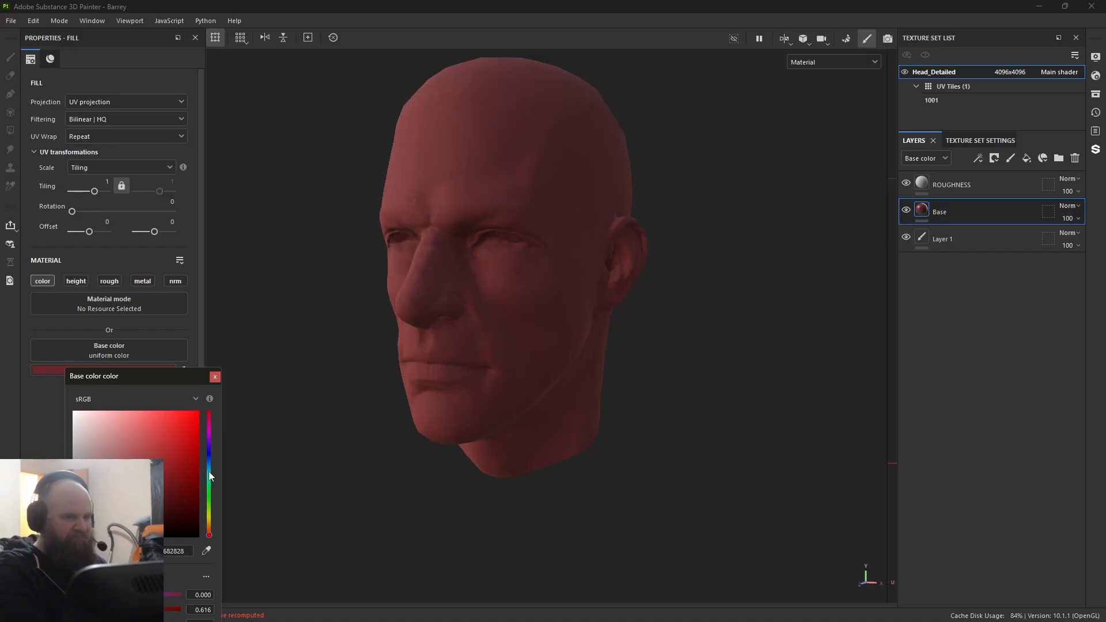
click(164, 490)
click(168, 470)
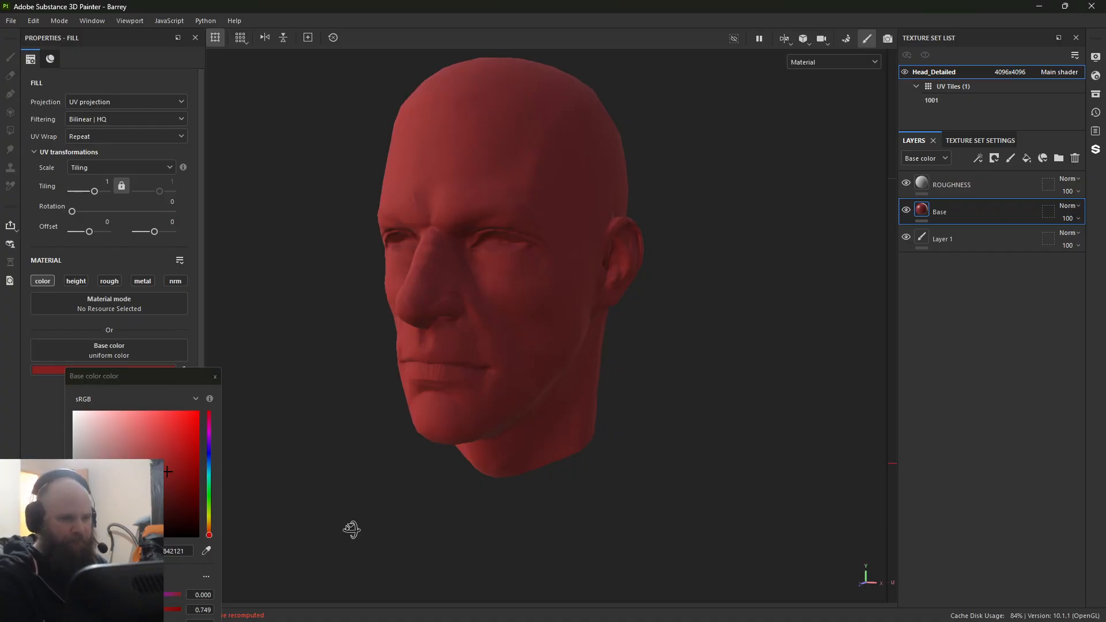
alt+drag(353, 528, 353, 521)
click(215, 377)
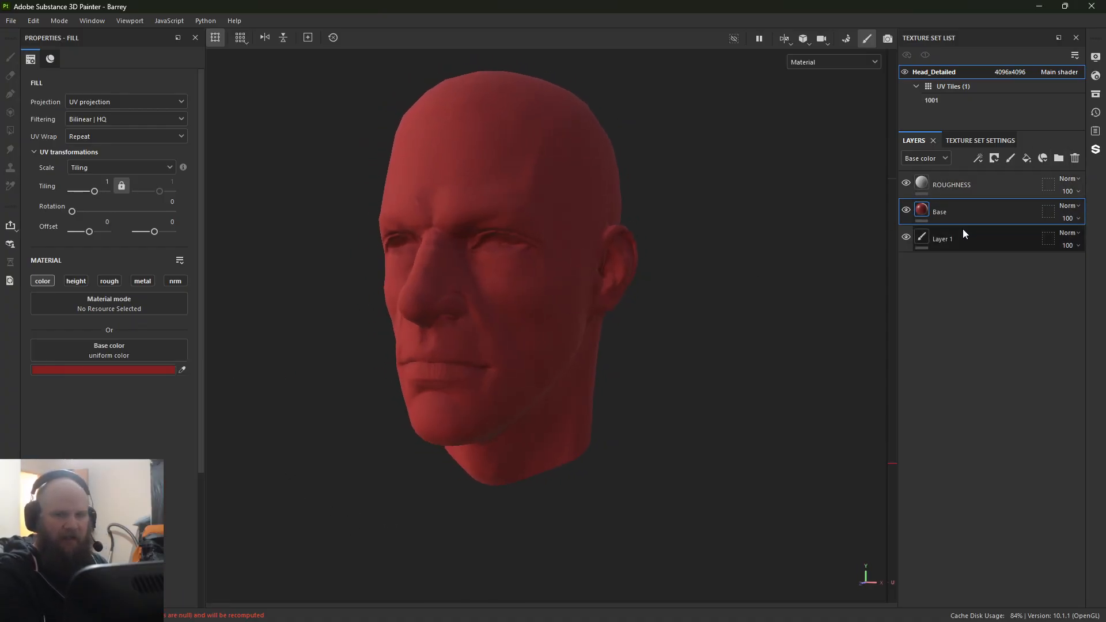
Step: Add a fill layer above Base with only the color channel enabled and set its base color to the very dark red 440F0F
click(1026, 161)
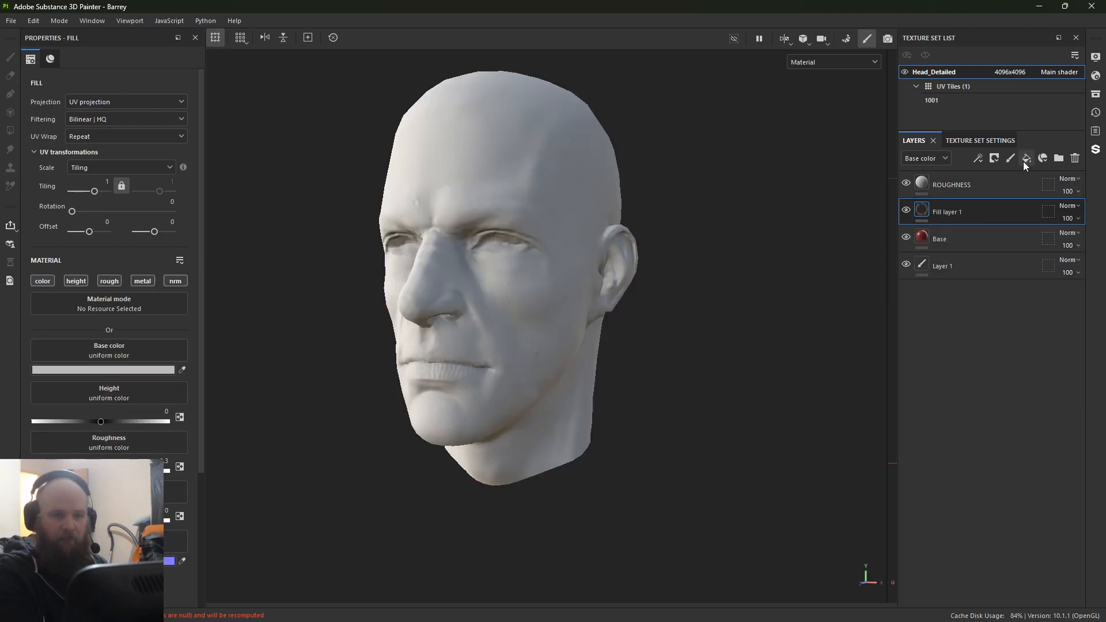
click(43, 282)
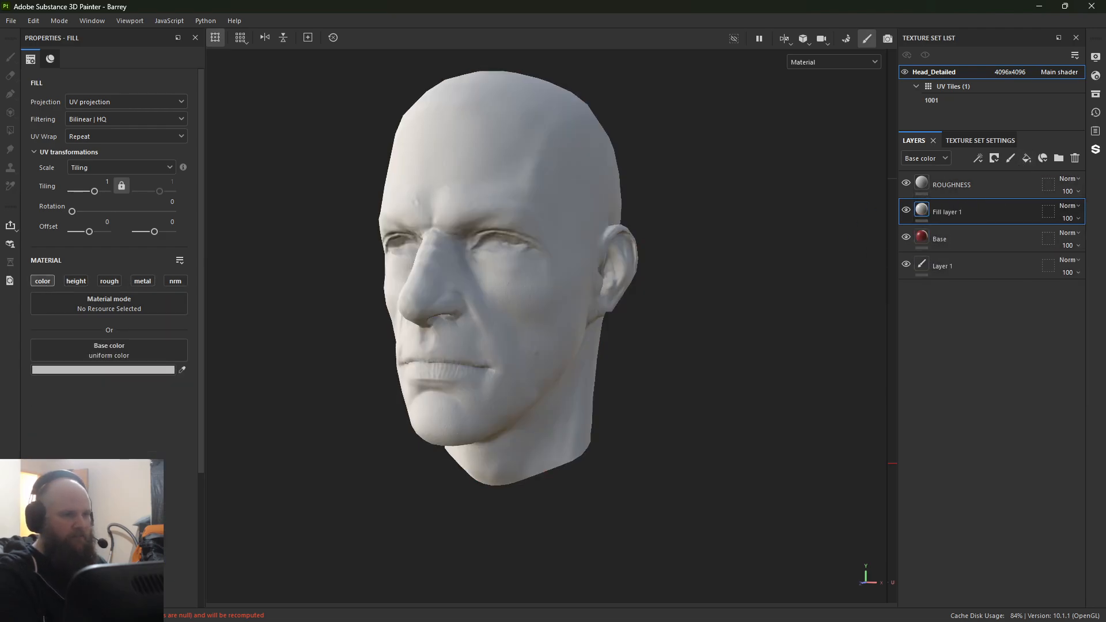
click(109, 370)
click(171, 503)
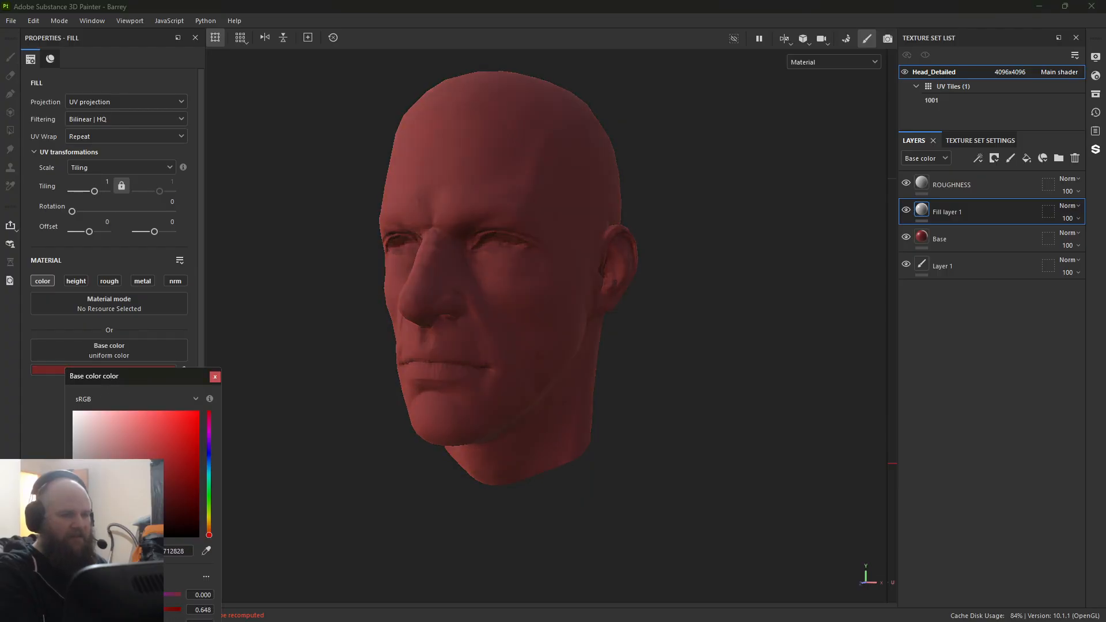
Step: Add a black mask to the new dark red fill layer and add a fill effect to that mask
right_click(925, 218)
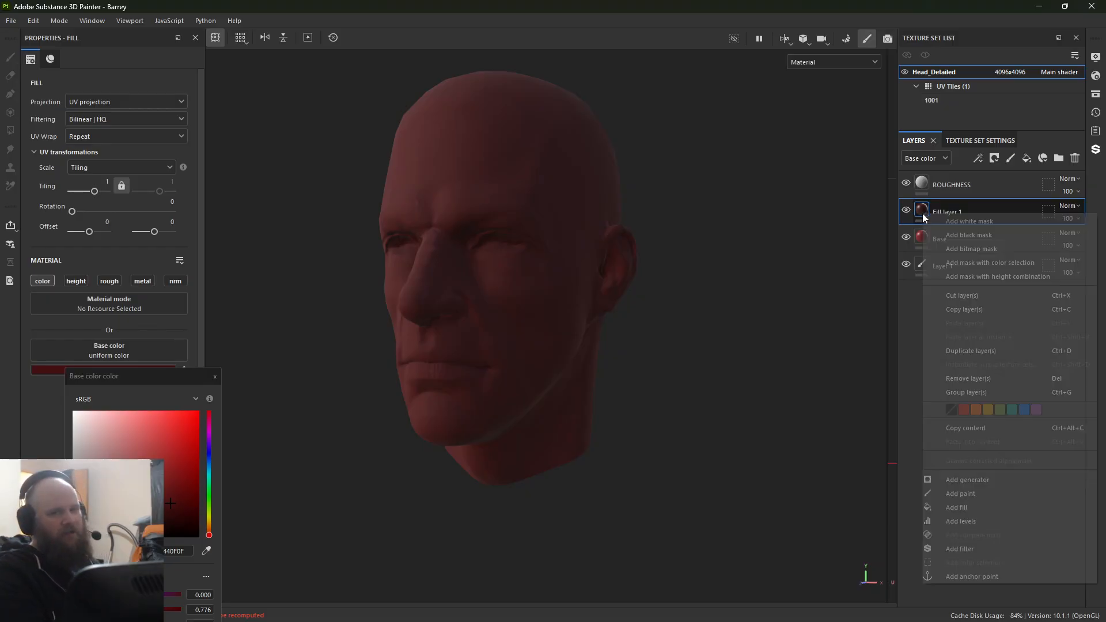
click(948, 237)
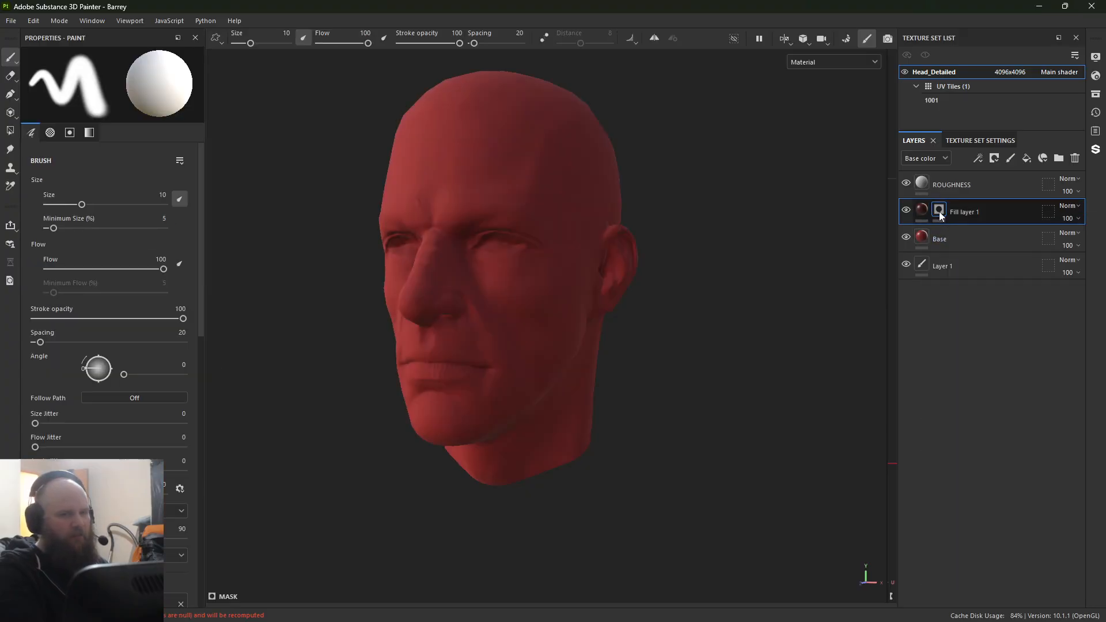
right_click(939, 211)
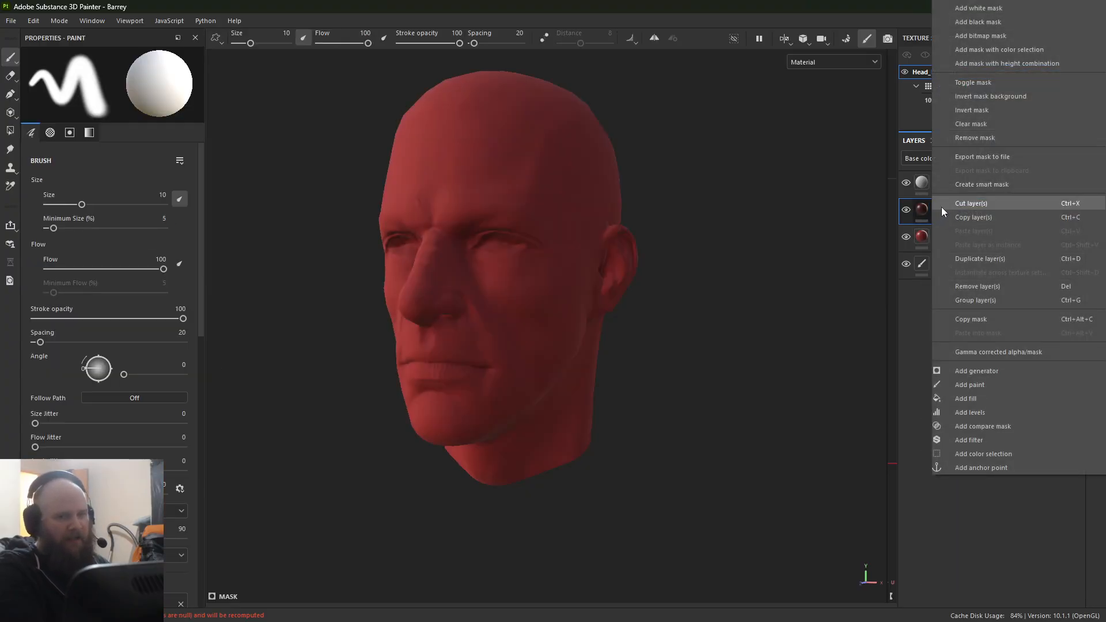
click(910, 387)
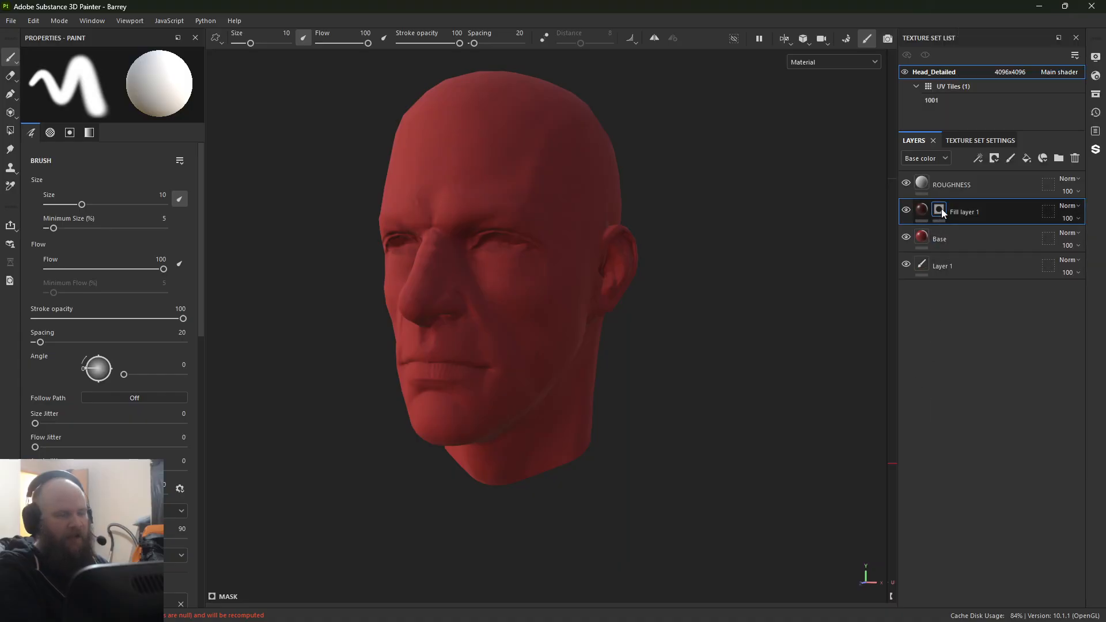
click(926, 213)
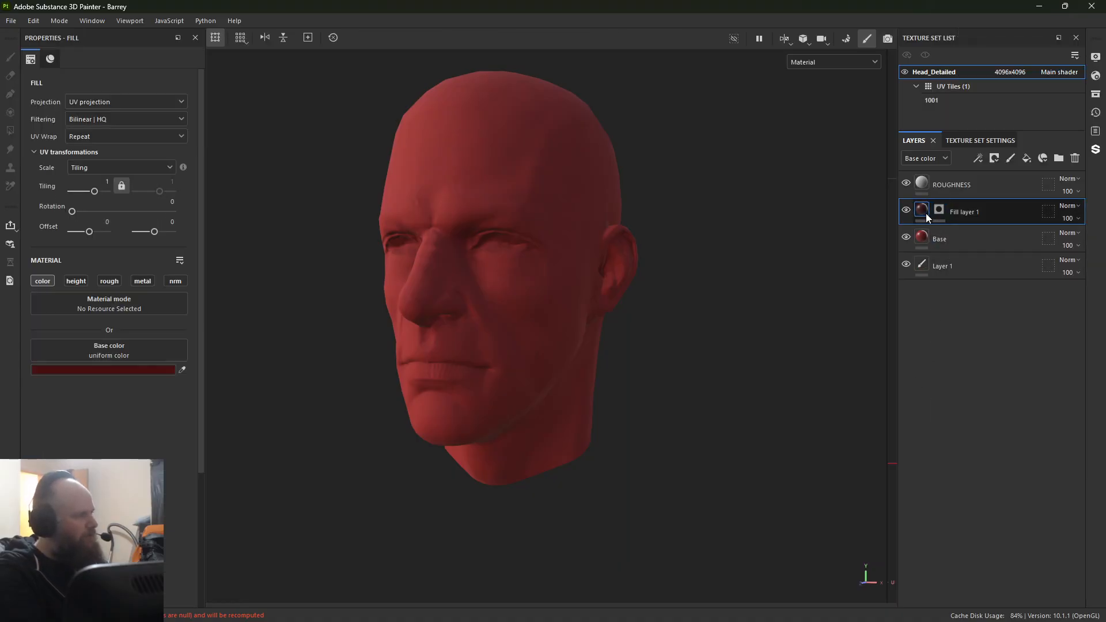
click(935, 214)
right_click(939, 212)
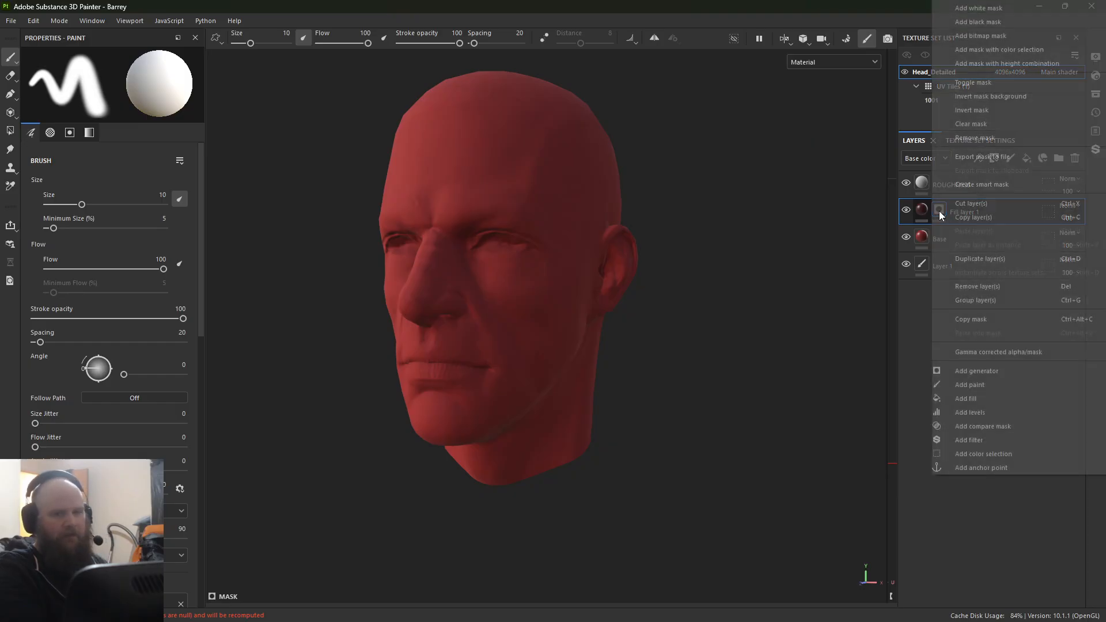
click(976, 398)
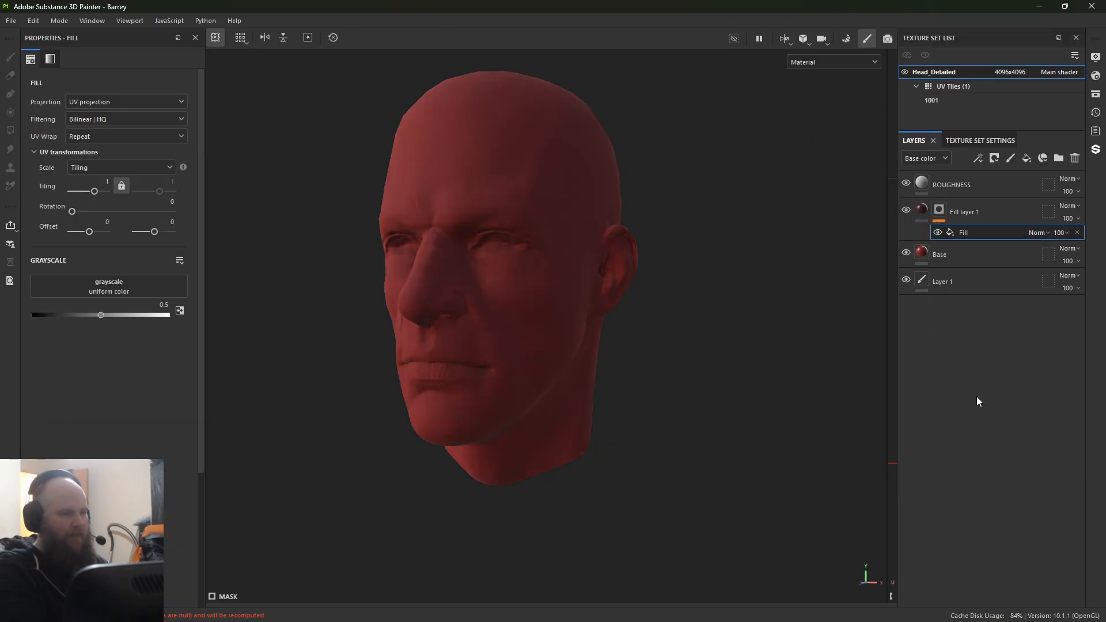
Step: Try the Grunge Dirt Scratched texture as the grayscale source of the mask's fill effect
click(90, 292)
text(noise)
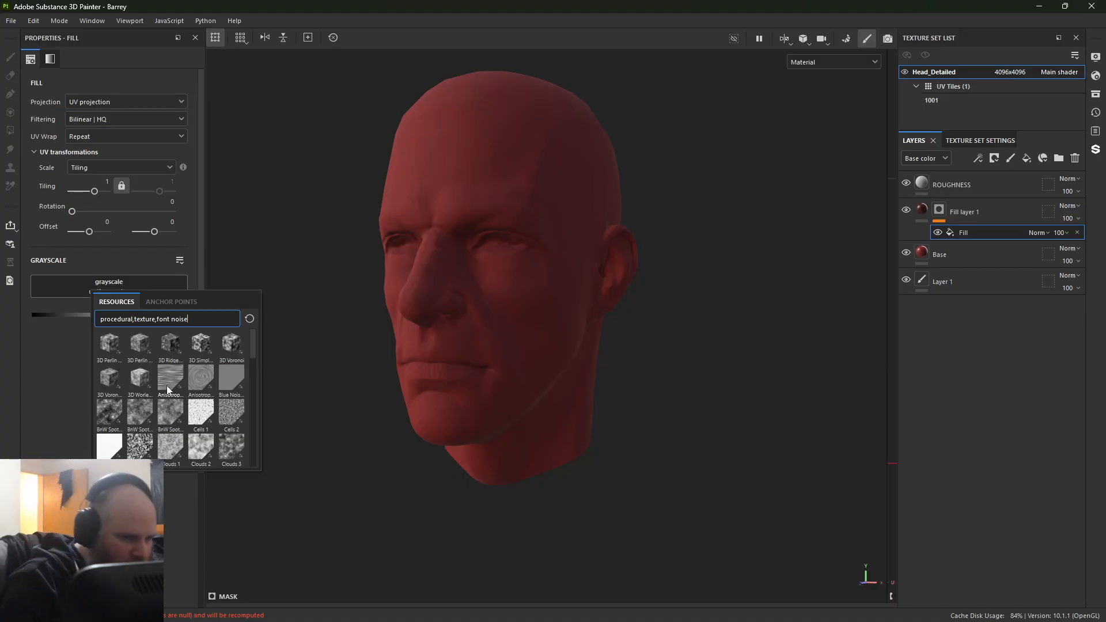
drag(254, 357, 257, 422)
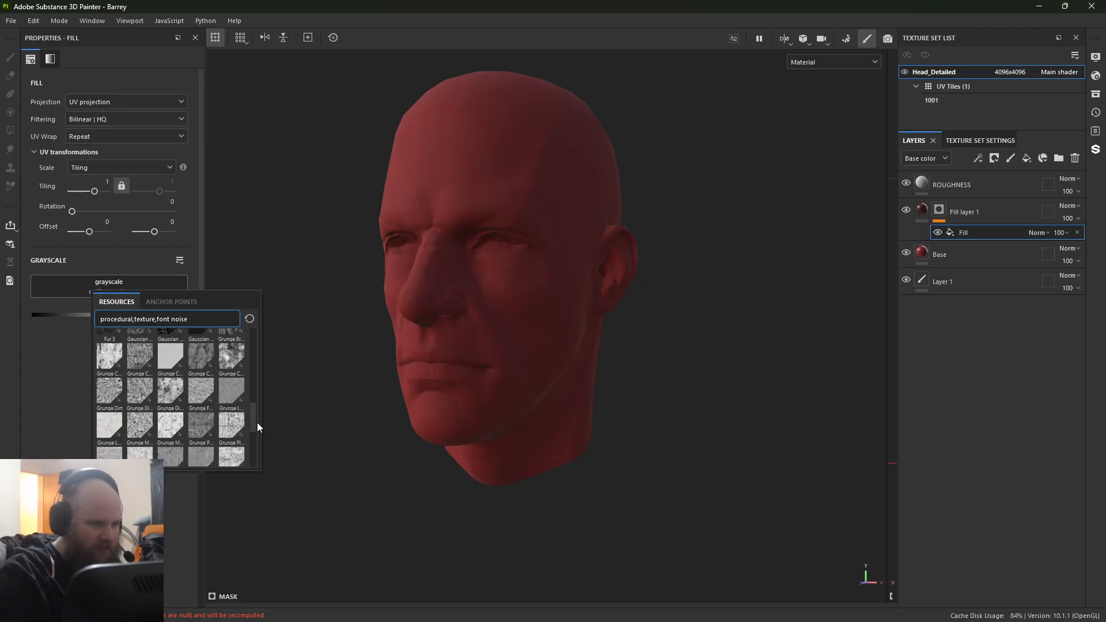
click(171, 392)
alt+drag(431, 212, 492, 242)
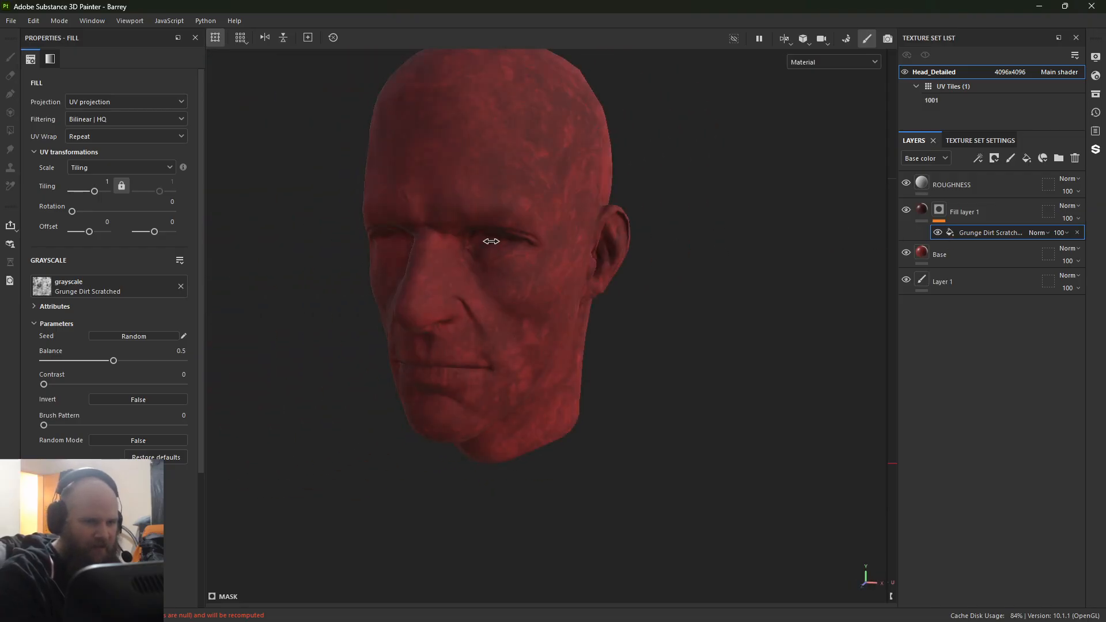
click(1076, 232)
Step: Search the resources for "clouds" and assign Clouds 3 as the grayscale source of the mask's fill
click(155, 280)
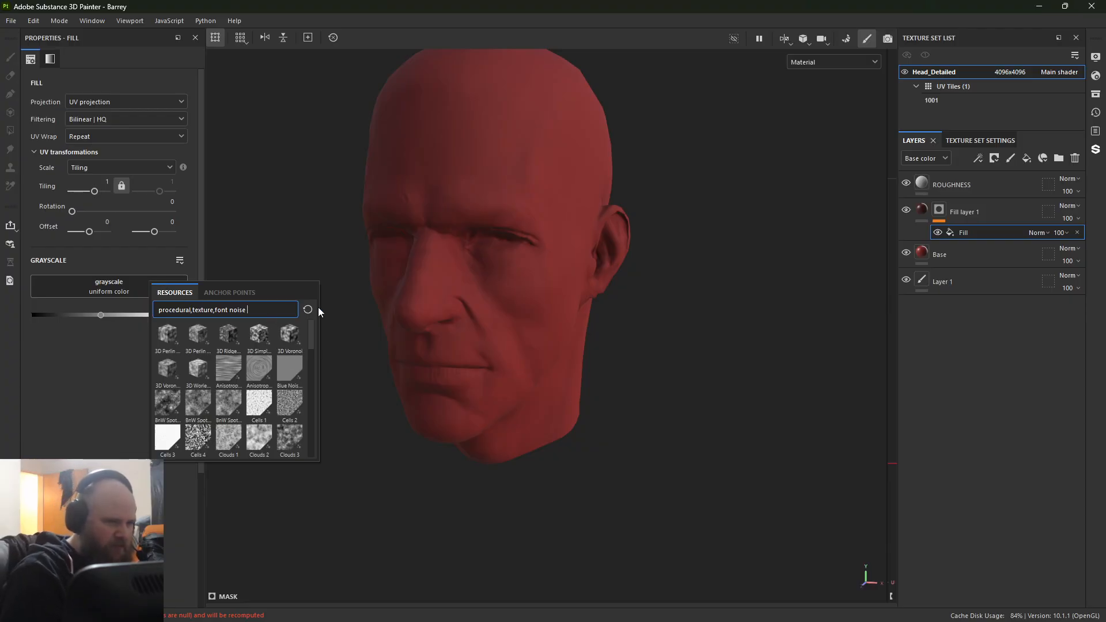
key(shift+Left)
key(shift+Left)
key(shift+Left)
key(shift+Left)
key(shift+Left)
key(shift+Left)
key(shift+Left)
key(shift+Left)
key(shift+Left)
key(shift+Left)
key(shift+Left)
key(shift+Left)
key(shift+Left)
key(shift+Left)
key(shift+Left)
key(shift+Left)
key(shift+Left)
key(shift+Left)
key(shift+Left)
key(shift+Left)
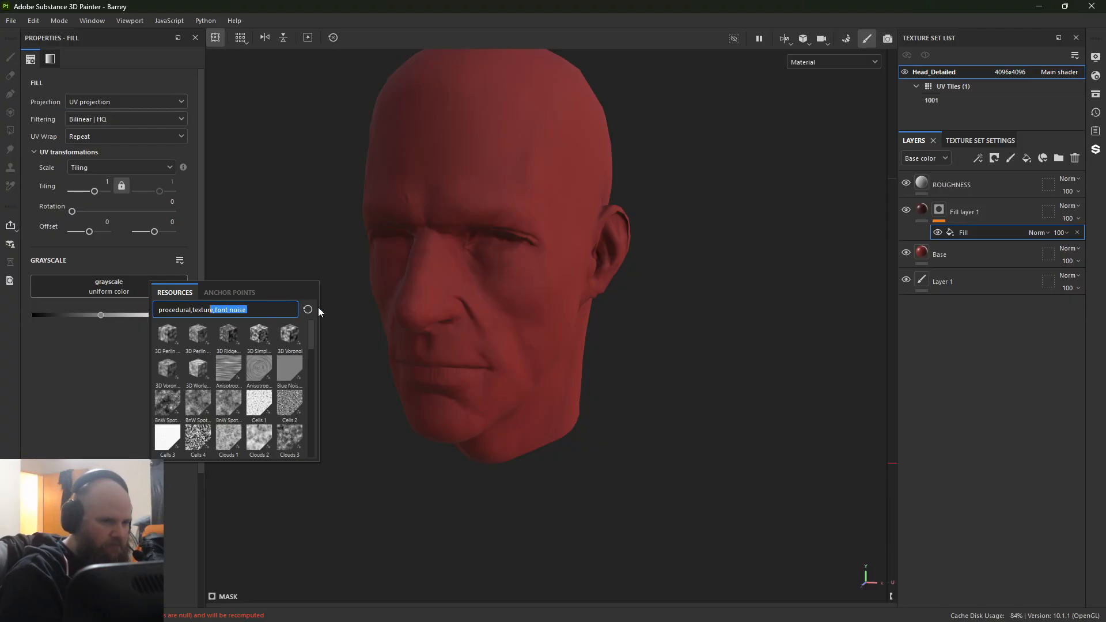
key(shift+Left)
text(clouds)
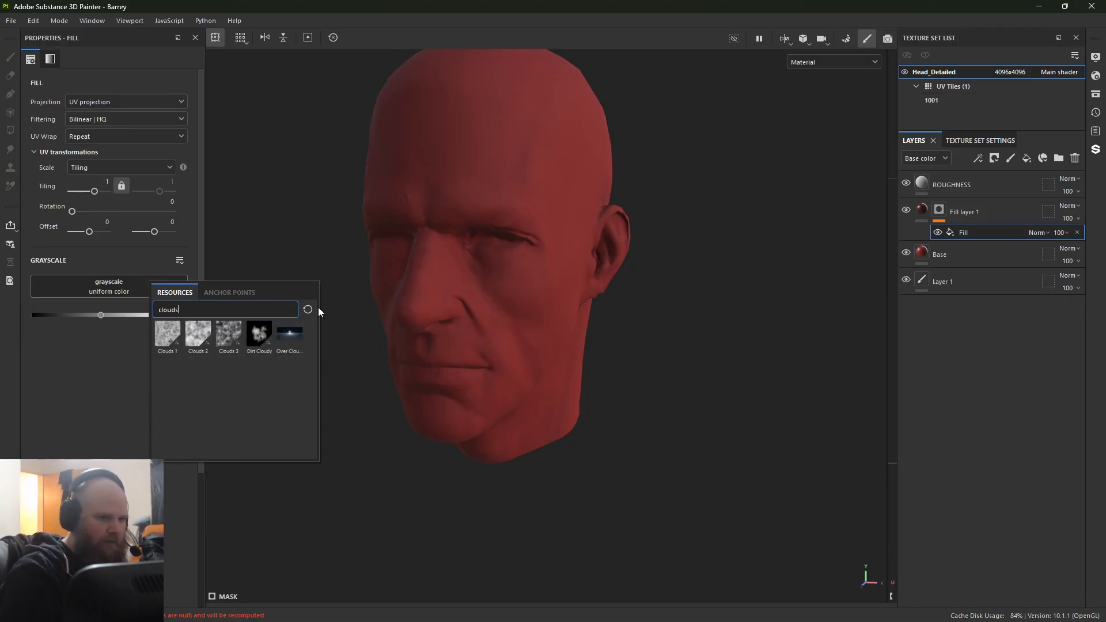
click(228, 333)
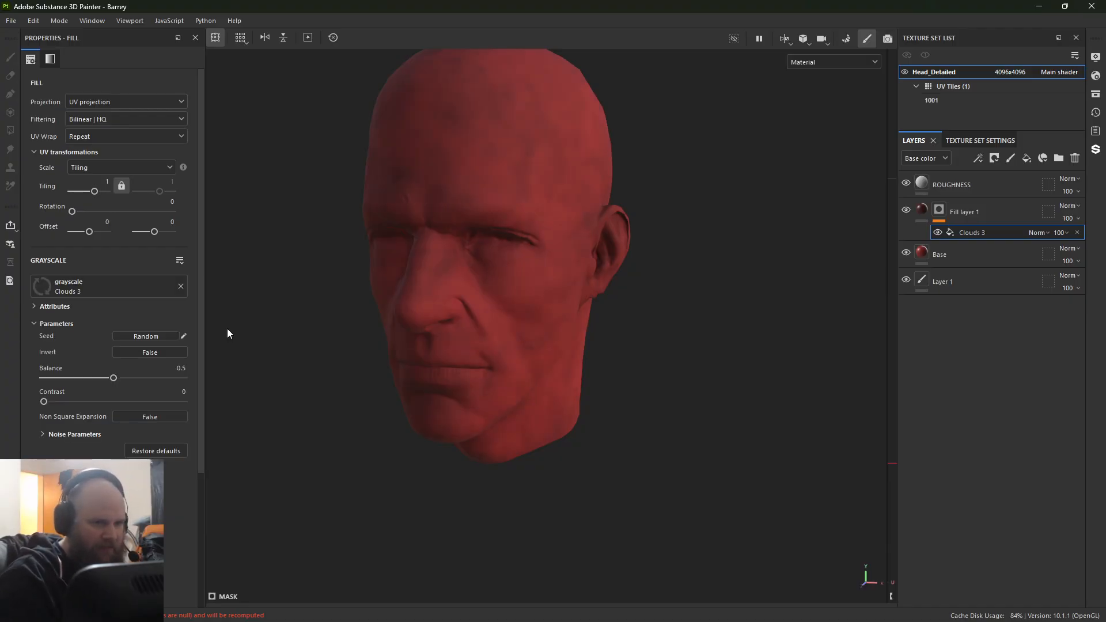
Step: Set the Clouds 3 fill's tiling to 4 and check the pattern on the side of the head
alt+drag(541, 244, 471, 230)
alt+right_drag(471, 231, 733, 343)
alt+middle_drag(733, 344, 680, 340)
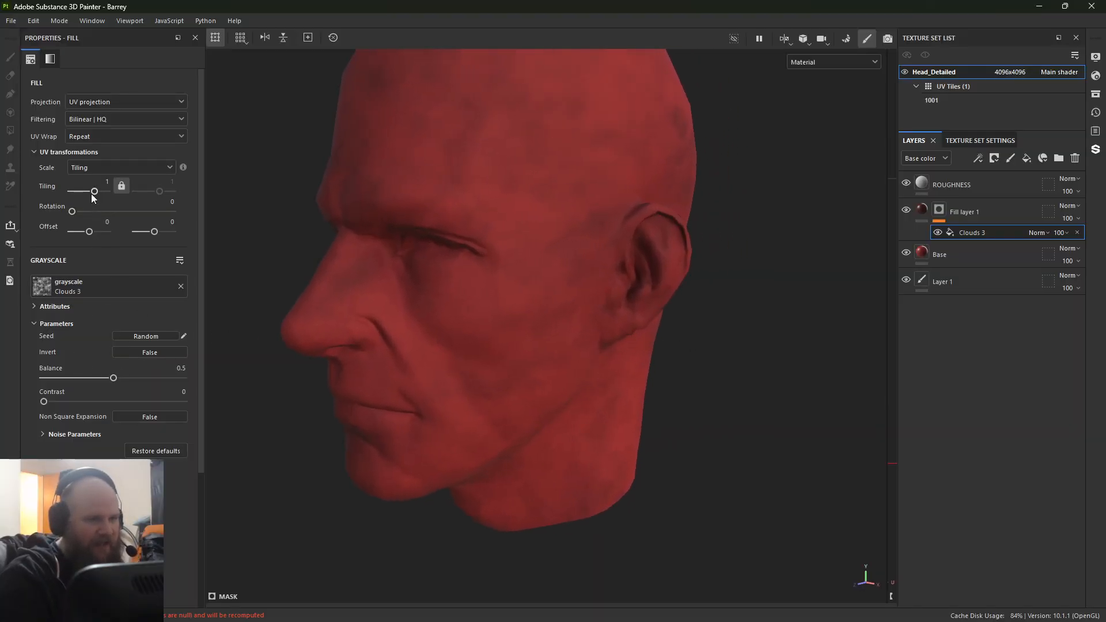
drag(94, 191, 98, 194)
alt+drag(410, 380, 437, 365)
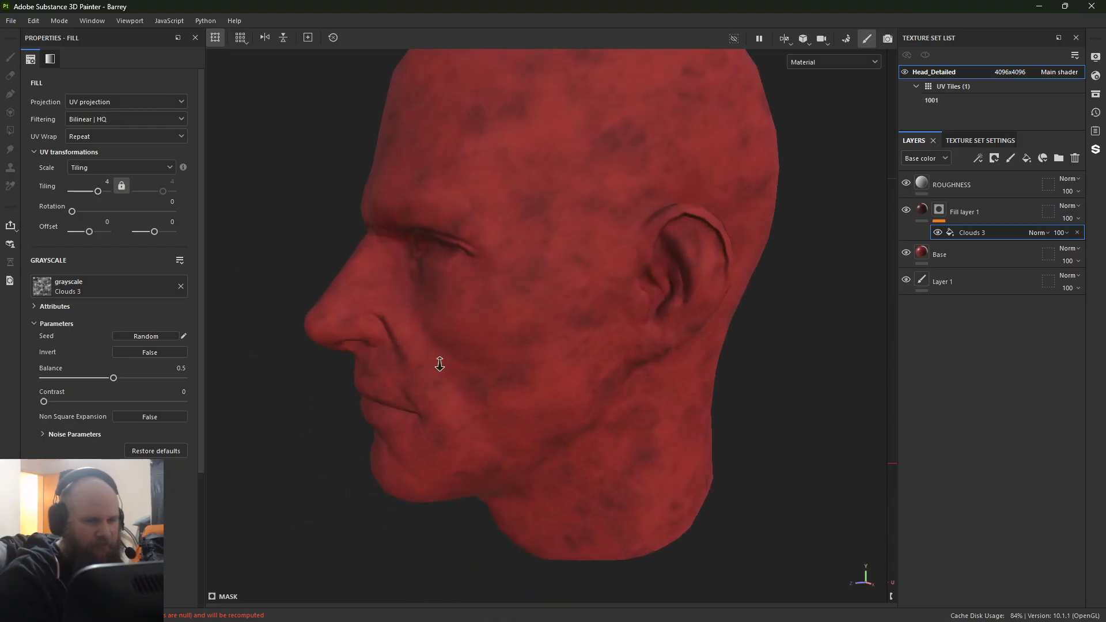
alt+right_drag(437, 365, 292, 318)
alt+middle_drag(293, 318, 303, 330)
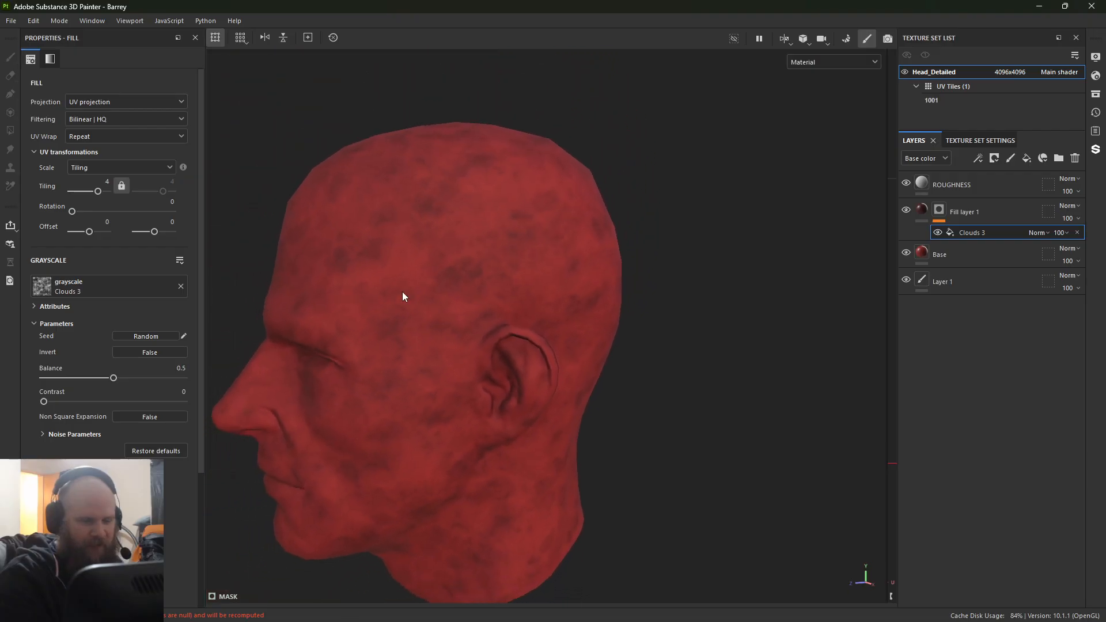
Step: Add a paint effect above Clouds 3 in the mask and paint freehand test strokes across the side of the head
click(938, 213)
right_click(937, 213)
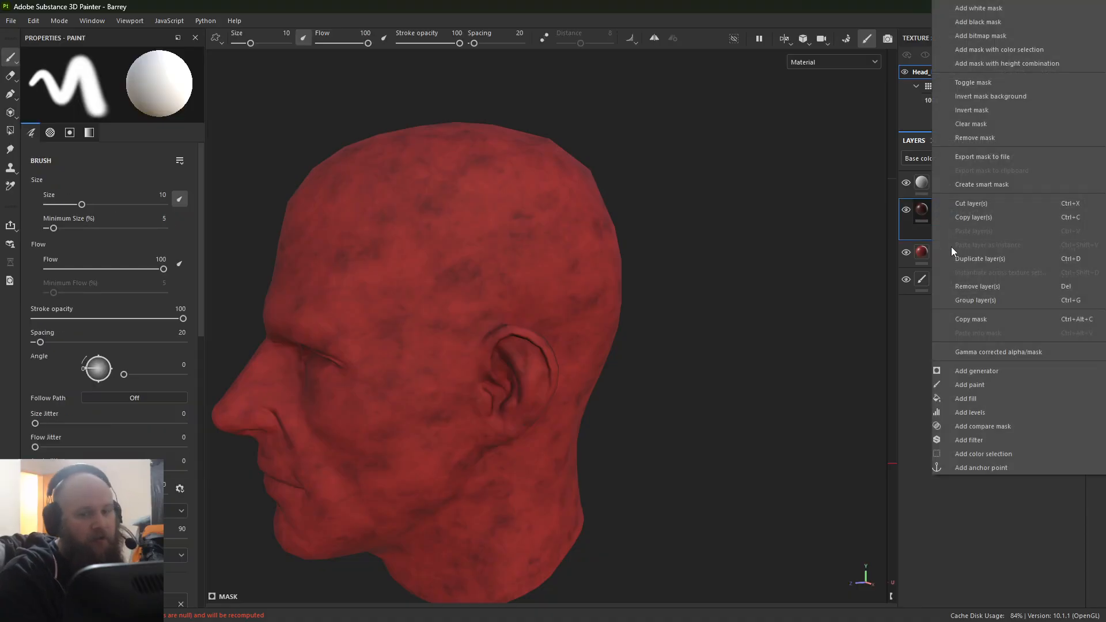
click(978, 386)
mouse_move(358, 279)
mouse_down()
mouse_move(429, 349)
mouse_move(542, 300)
mouse_move(490, 219)
mouse_move(369, 320)
mouse_move(397, 452)
mouse_up()
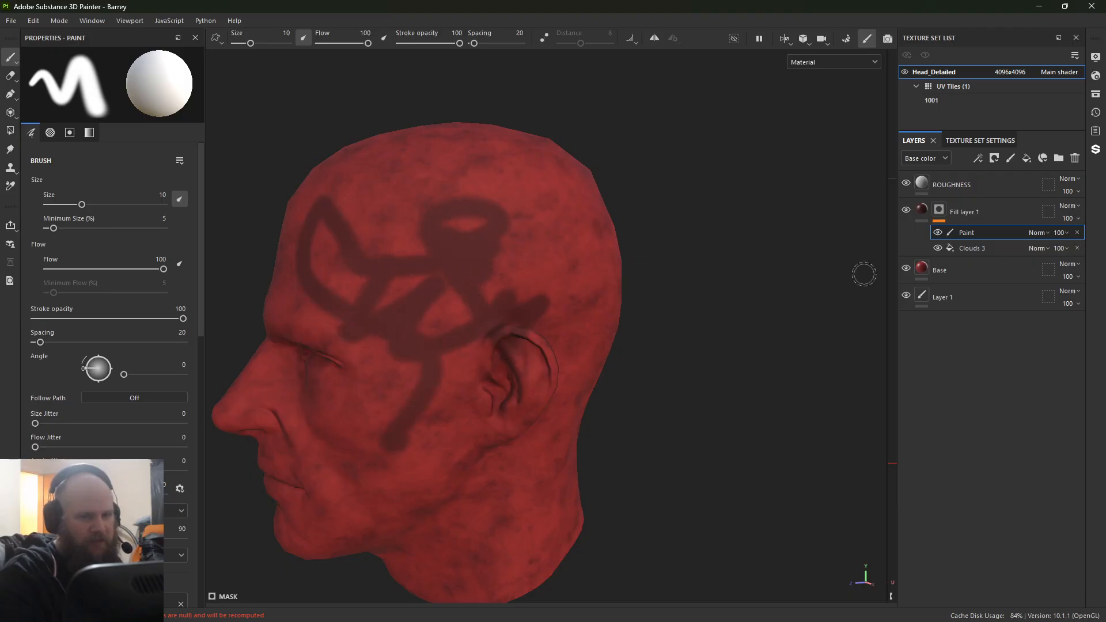
Step: Toggle the paint effect's visibility repeatedly to compare the head with and without the painted strokes
click(938, 233)
click(937, 233)
click(938, 233)
click(937, 233)
click(938, 233)
click(938, 233)
click(938, 232)
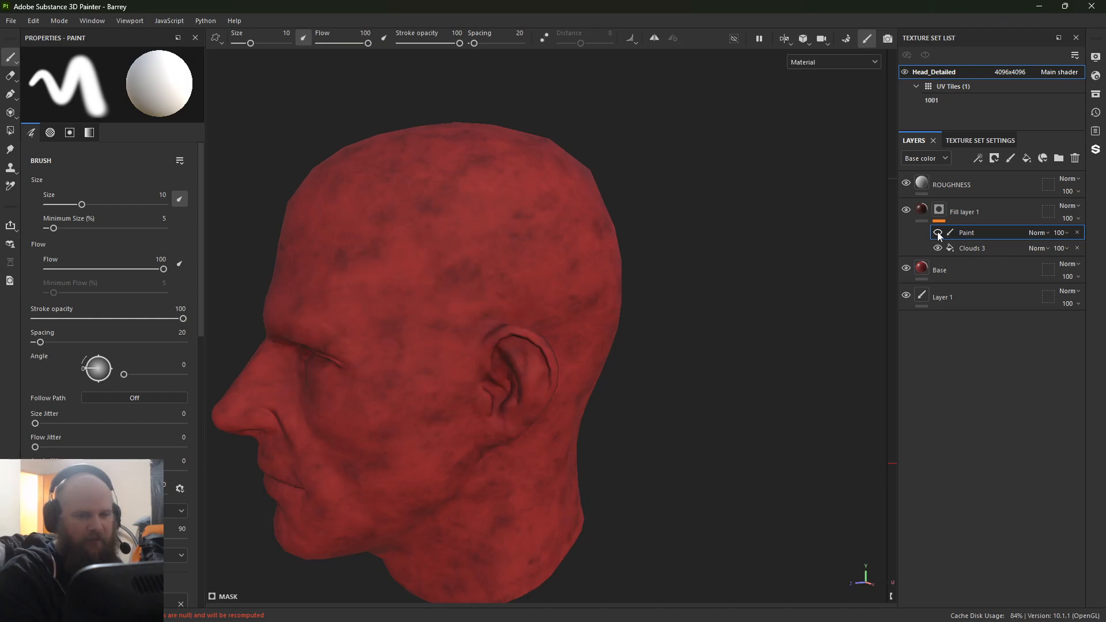
click(938, 233)
click(938, 232)
click(938, 232)
click(938, 233)
click(938, 233)
Step: Undo the test strokes and their paint effect, and add an empty paint effect above Clouds 3 in the mask
key(ctrl+z)
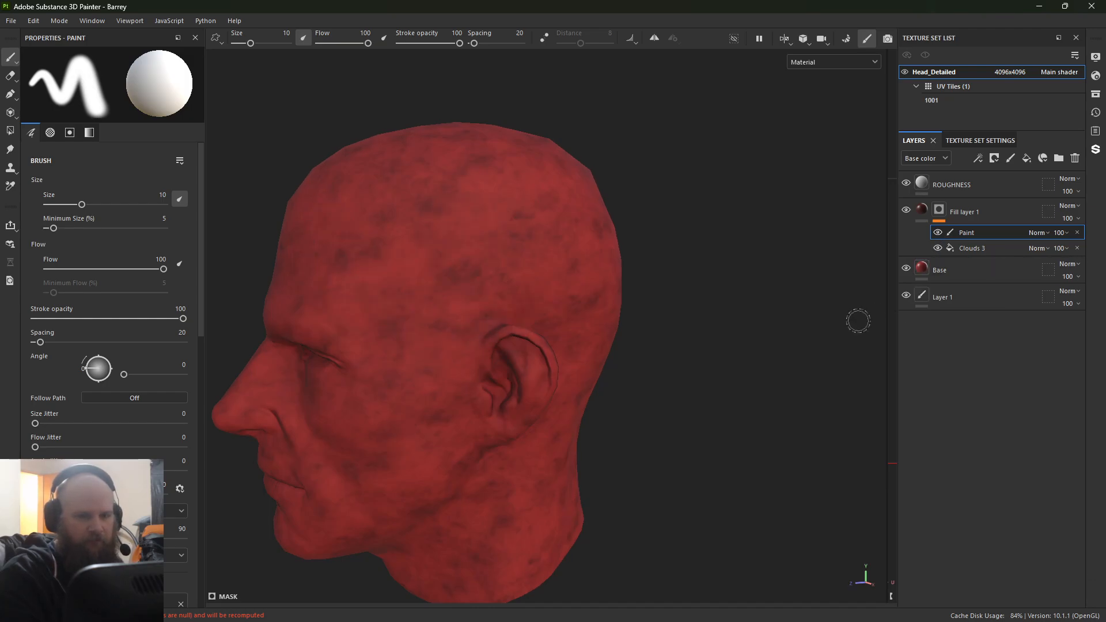
key(ctrl+z)
right_click(938, 212)
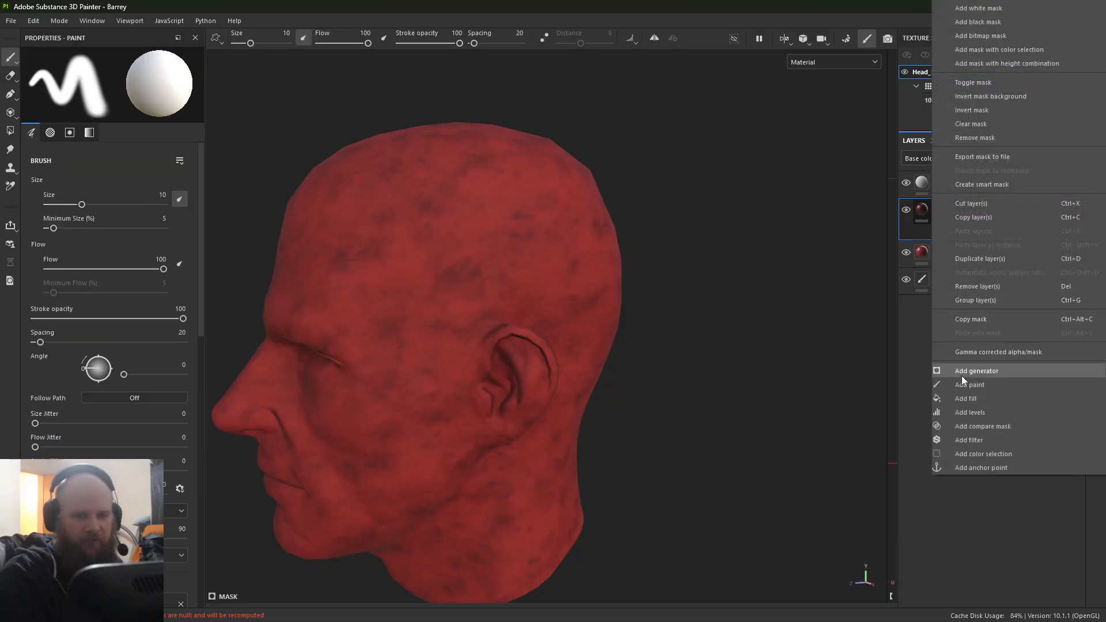
click(972, 386)
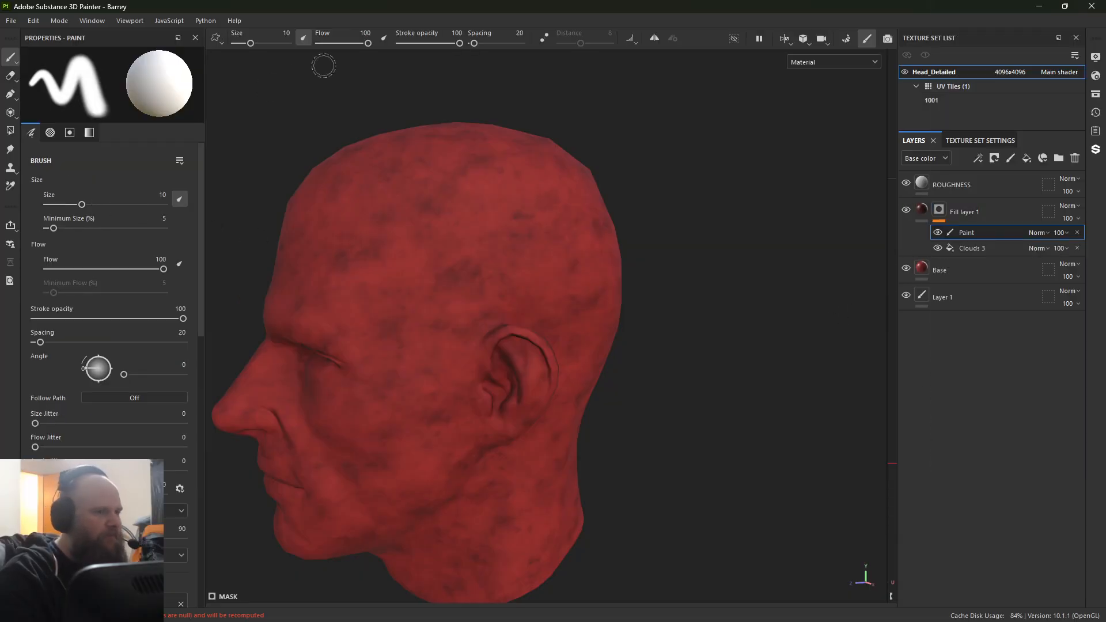
Step: Show the asset library, float it over the viewport and enlarge its height
click(98, 21)
mouse_move(99, 35)
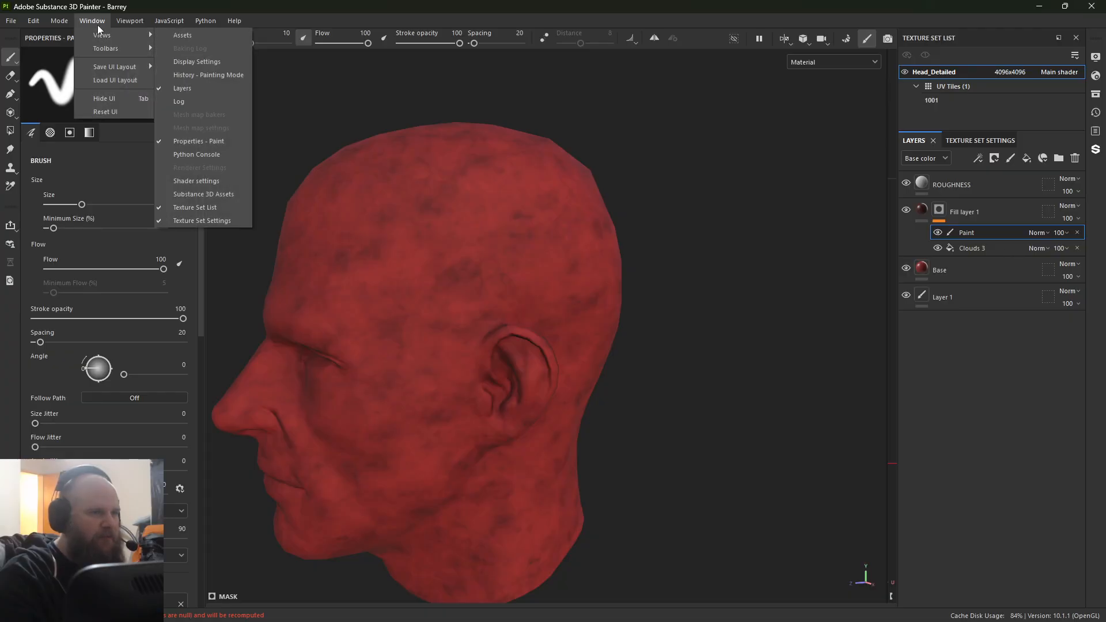
click(195, 35)
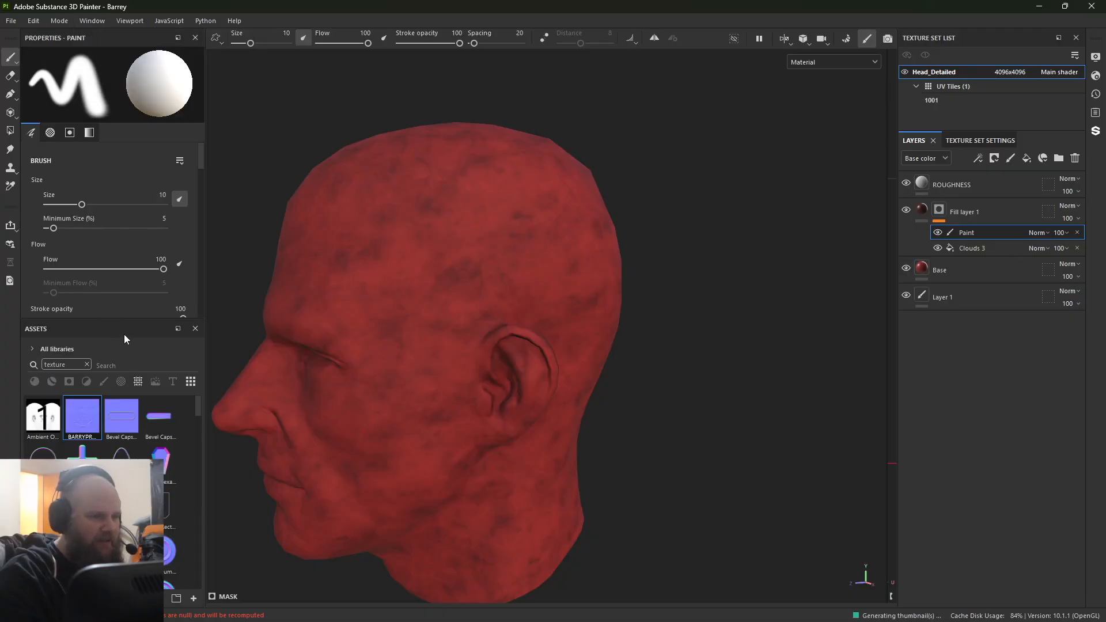
drag(123, 332, 421, 120)
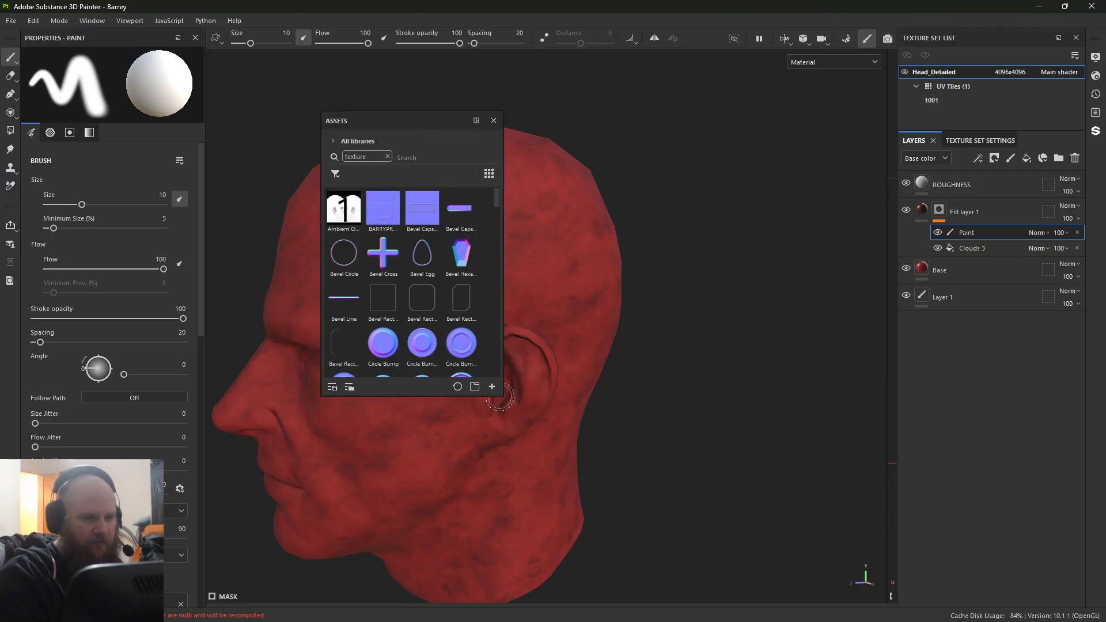
drag(500, 396, 500, 536)
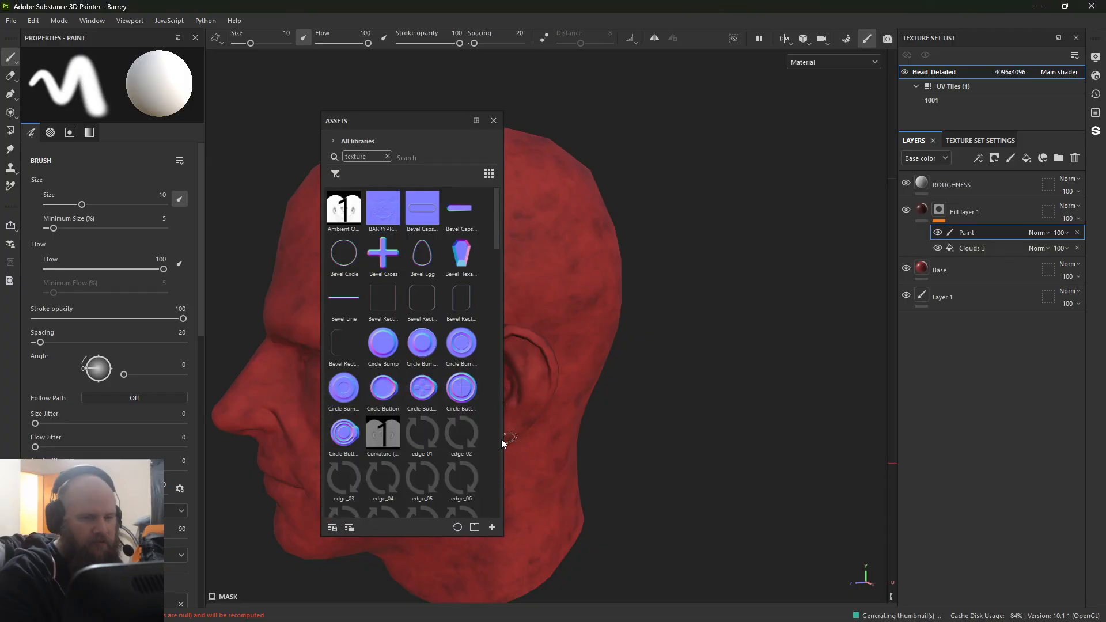
Step: Widen the asset library, clear the texture search, show only brushes and choose the Cement 2 brush, moving the library off the viewport
drag(502, 442, 968, 432)
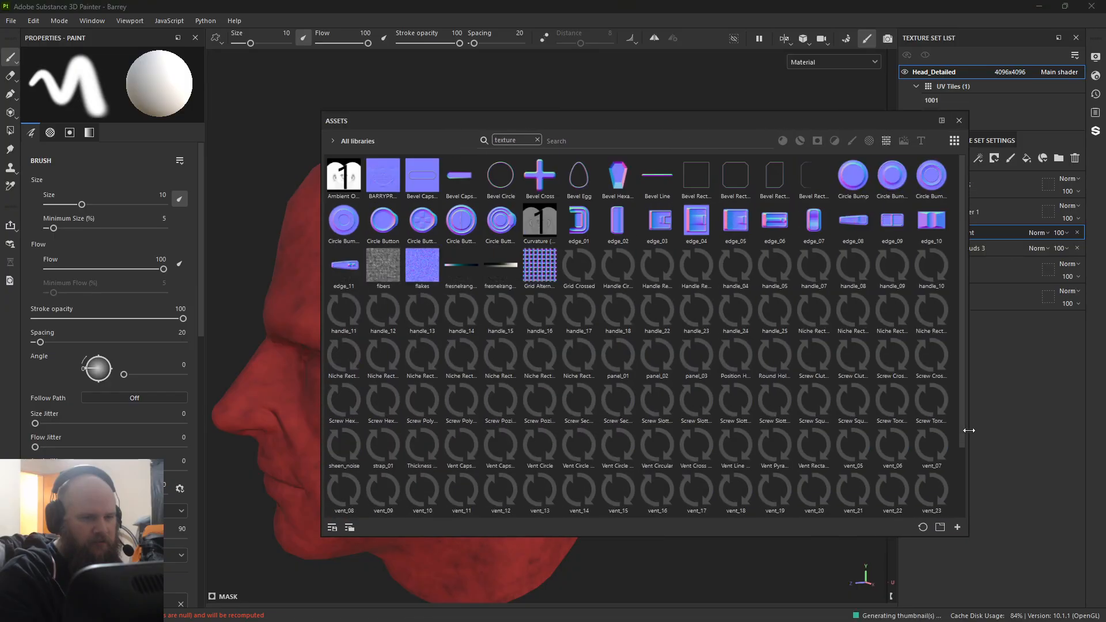
click(852, 141)
click(538, 141)
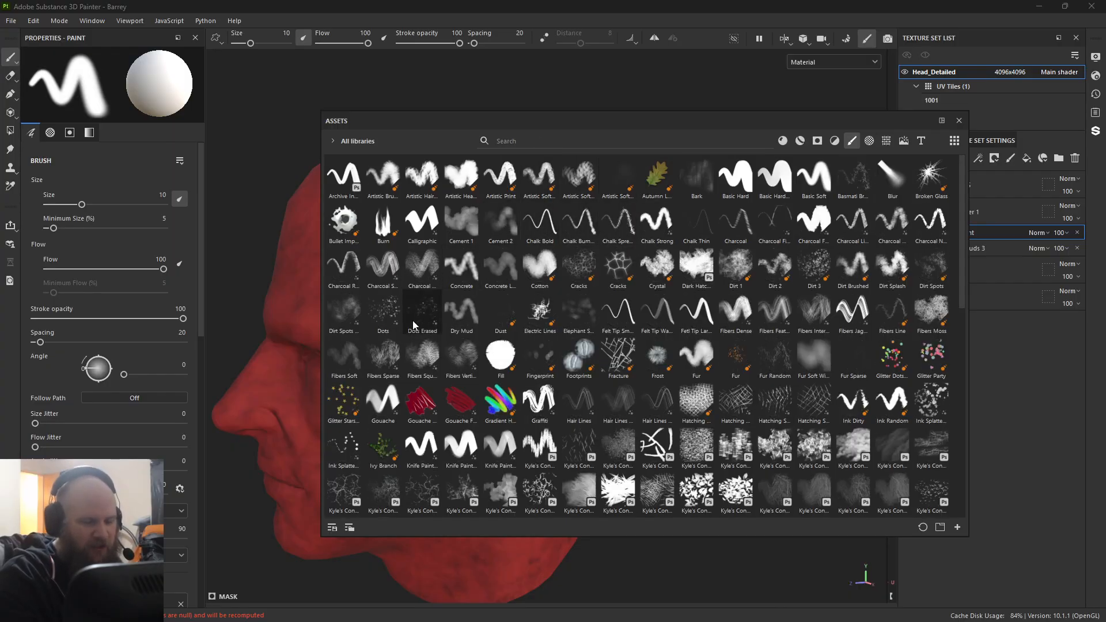
click(506, 226)
drag(673, 123, 0, 75)
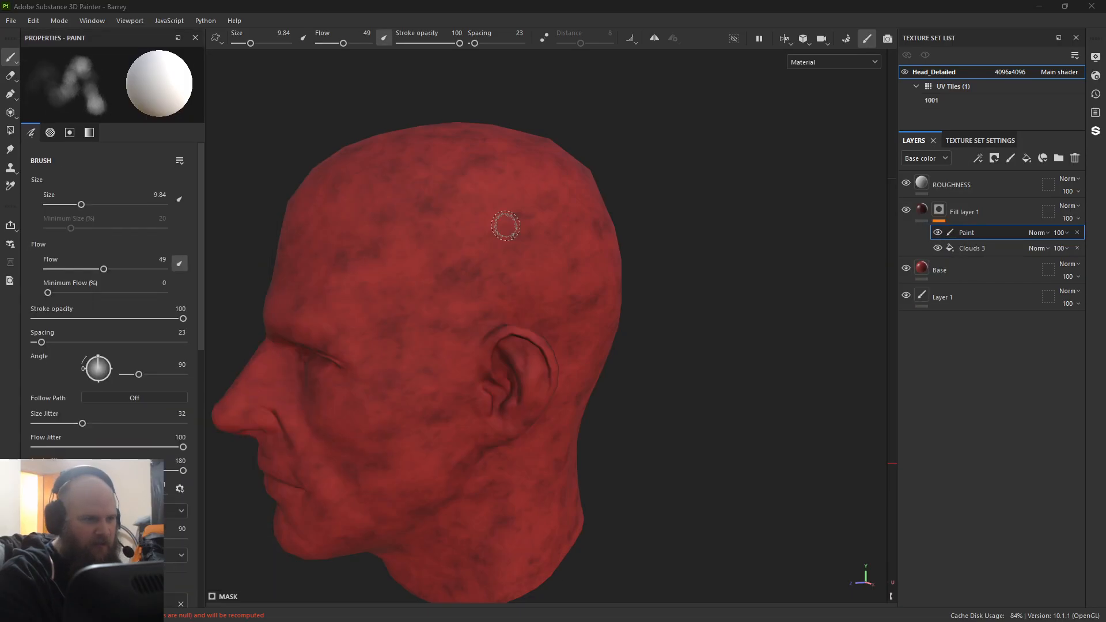
Step: Enlarge the brush to 57.36, try a stroke down the side of the head and undo it
ctrl+right_drag(401, 289, 452, 285)
drag(410, 245, 404, 473)
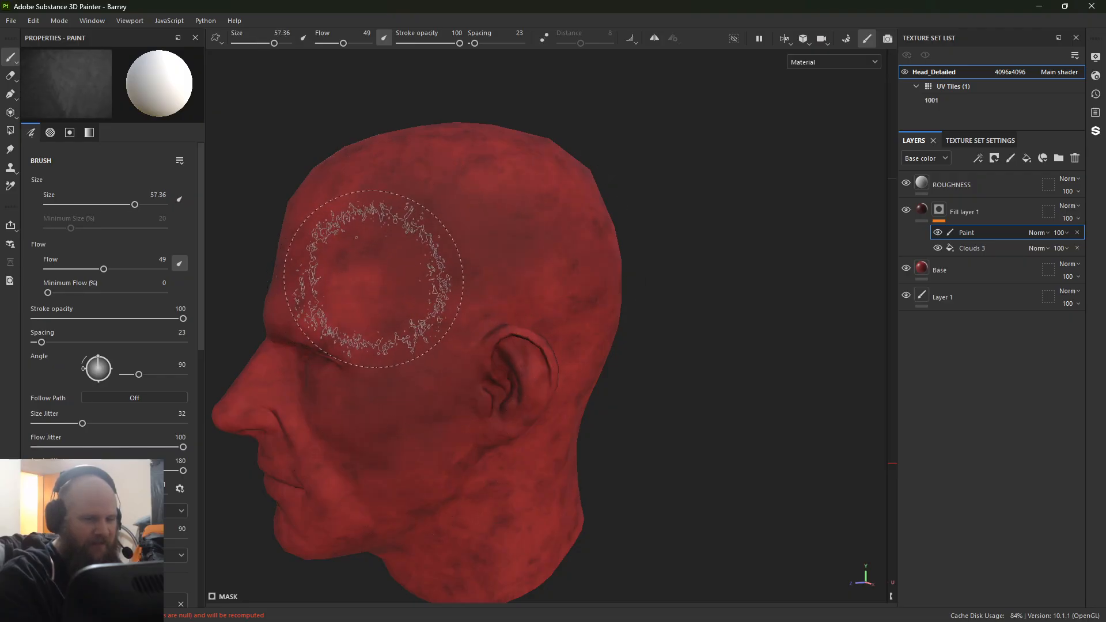
key(ctrl+z)
Step: Set the brush's flow to 41, stroke opacity to 61 and size jitter to 63, and turn on symmetry painting
click(125, 319)
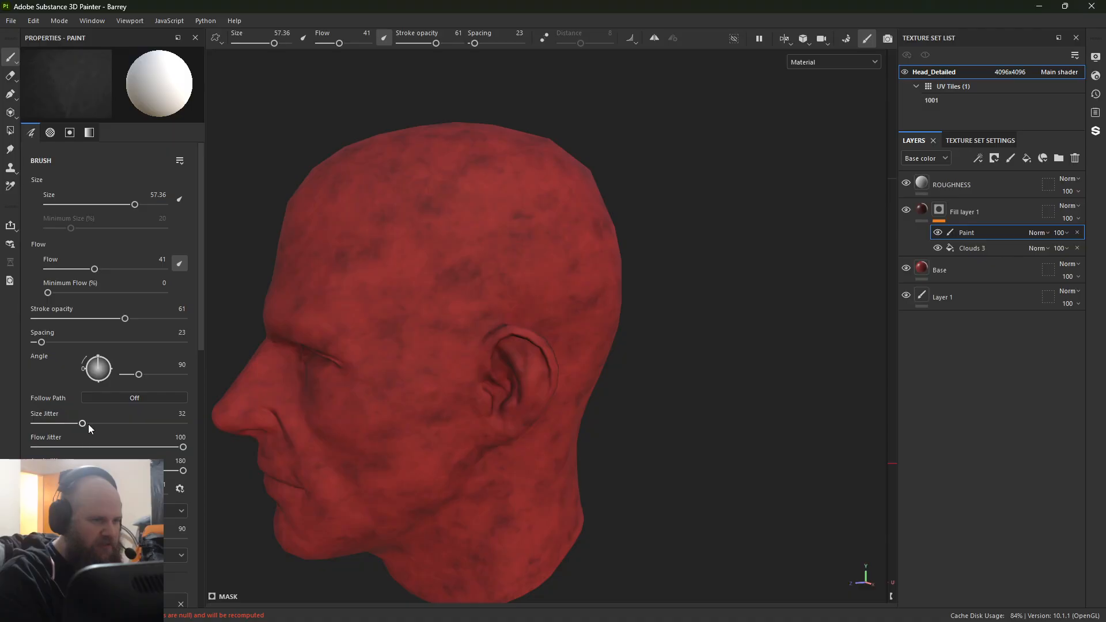
drag(77, 431, 128, 426)
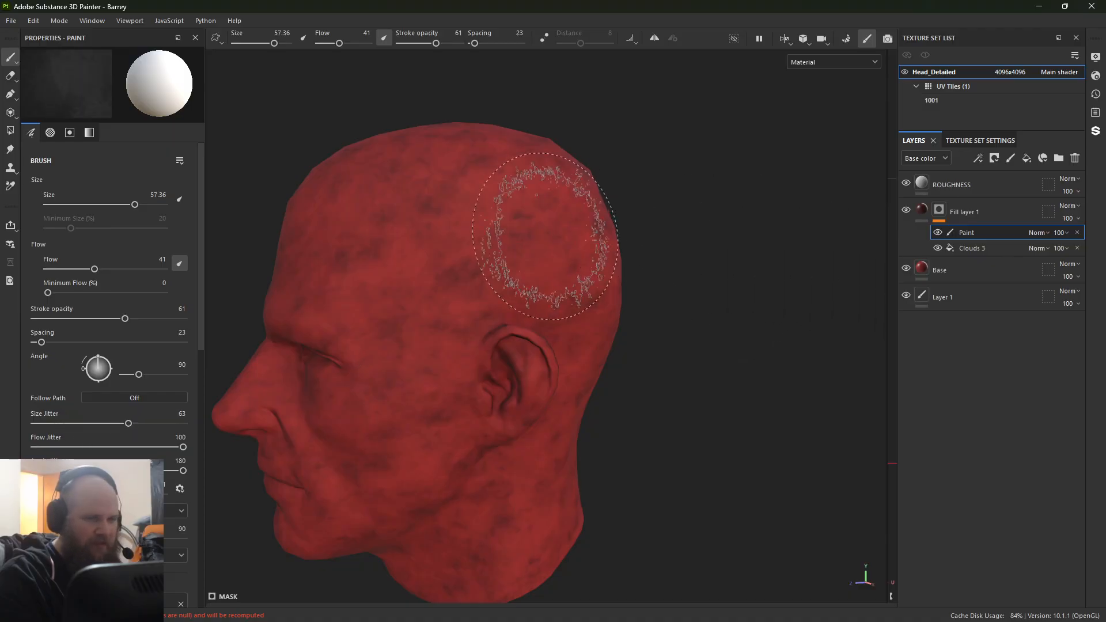
alt+drag(398, 517, 685, 455)
alt+drag(619, 449, 366, 504)
scroll(365, 504, down, 3)
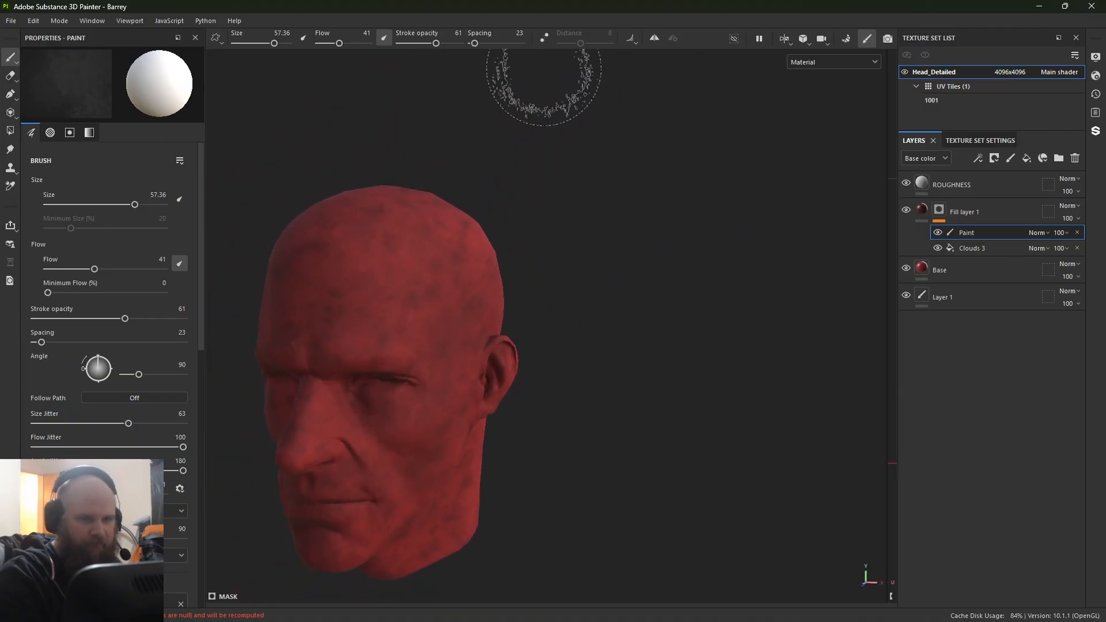
click(654, 38)
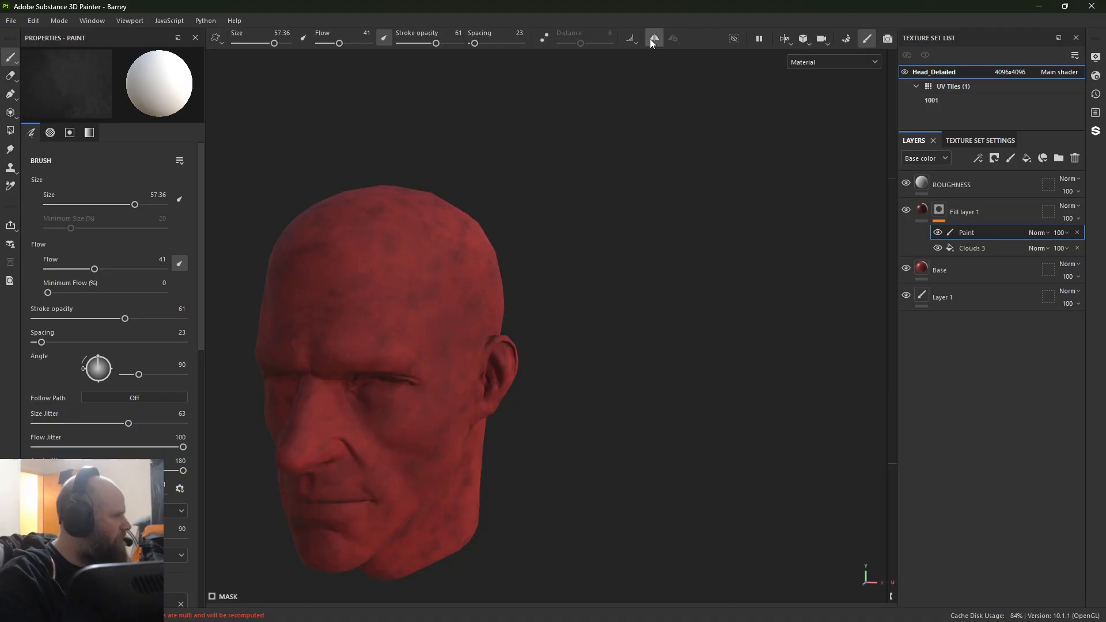
Step: Paint mirrored Cement 2 strokes into the Fill layer 1 mask across the face, sides and back of the head
mouse_move(532, 259)
alt+mouse_down()
mouse_move(487, 296)
mouse_move(524, 314)
mouse_move(602, 291)
mouse_move(599, 303)
alt+mouse_up()
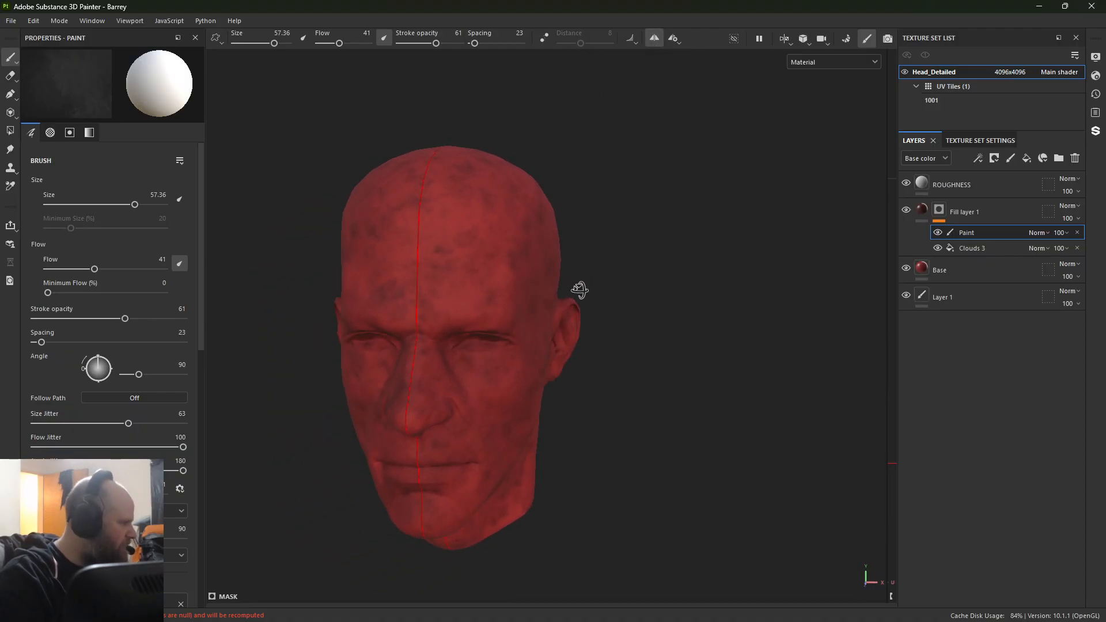
key(shift)
mouse_move(563, 302)
shift+right_down()
mouse_move(593, 316)
mouse_move(575, 333)
shift+right_up()
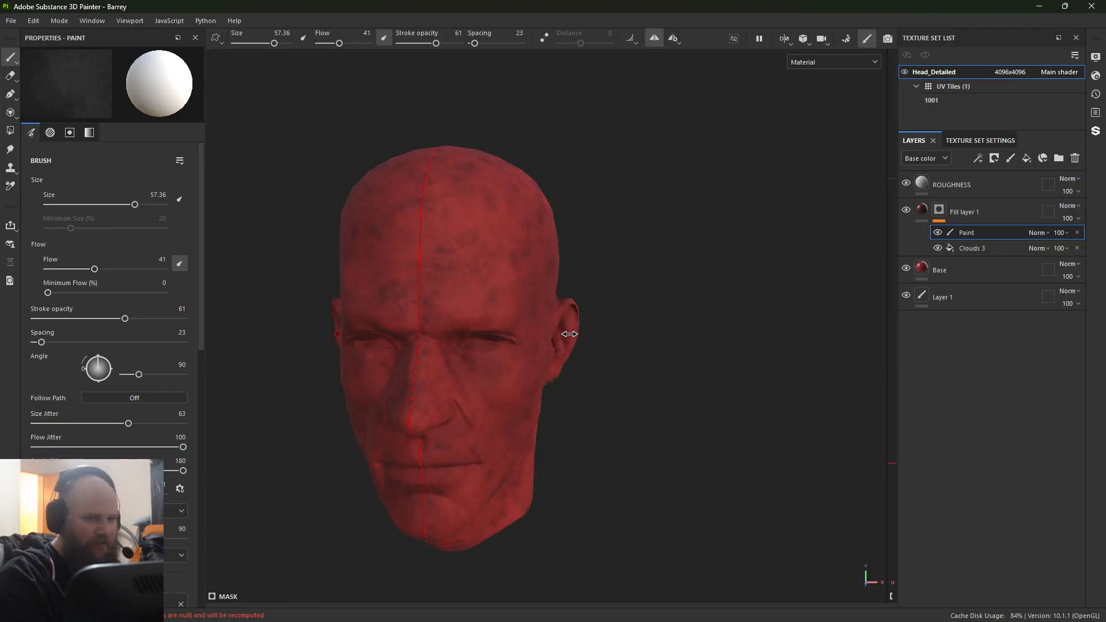
alt+drag(474, 551, 370, 271)
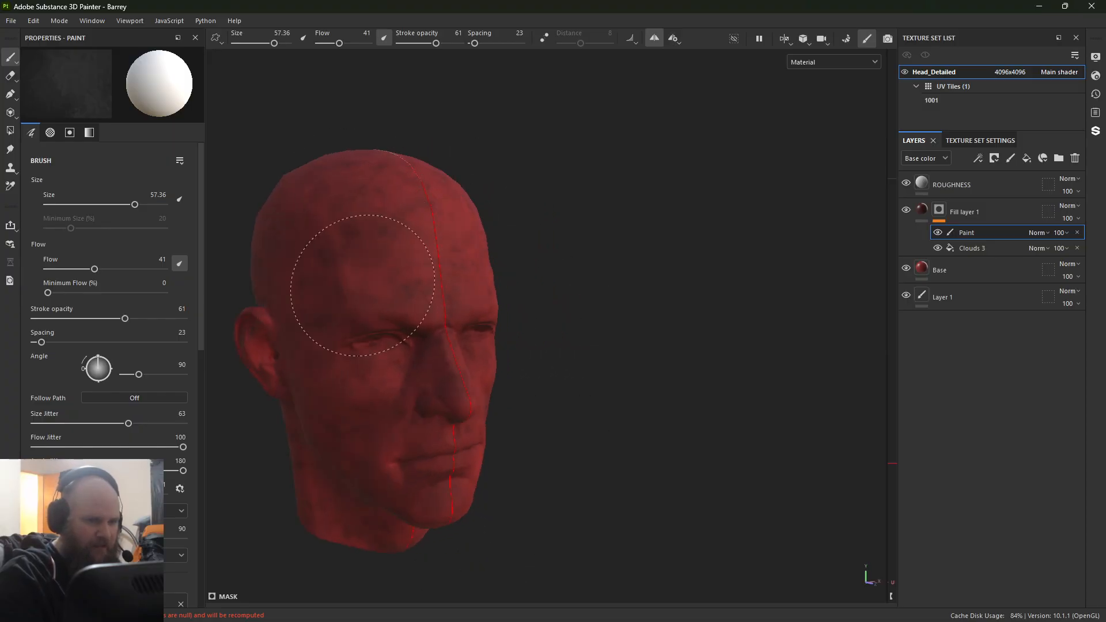
alt+drag(365, 462, 408, 427)
alt+middle_drag(407, 427, 488, 358)
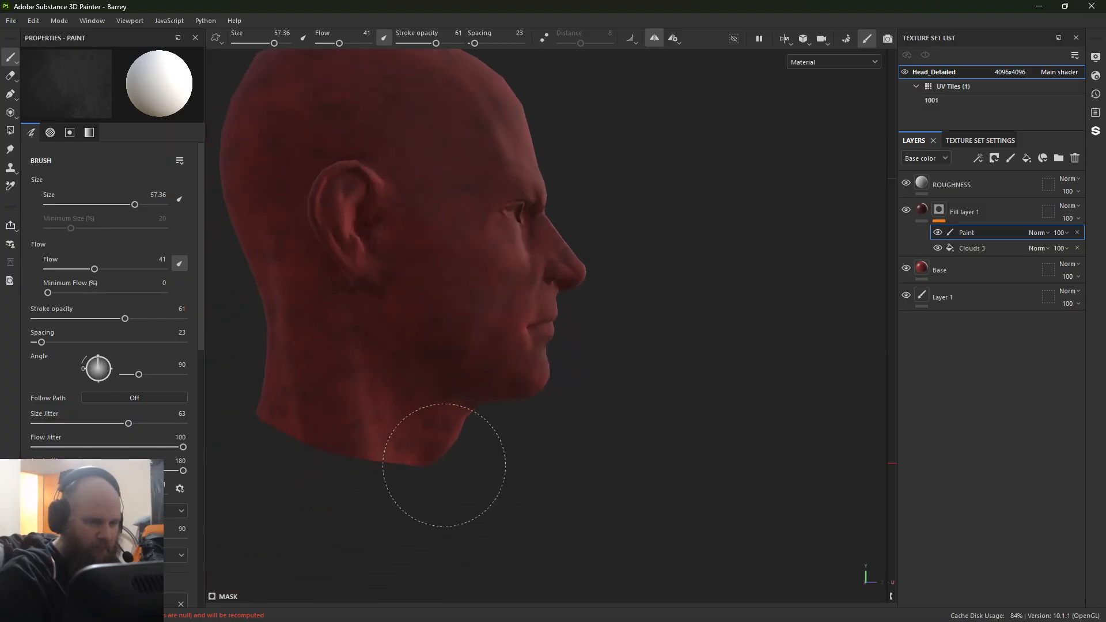
alt+drag(310, 347, 408, 352)
alt+middle_drag(408, 352, 600, 476)
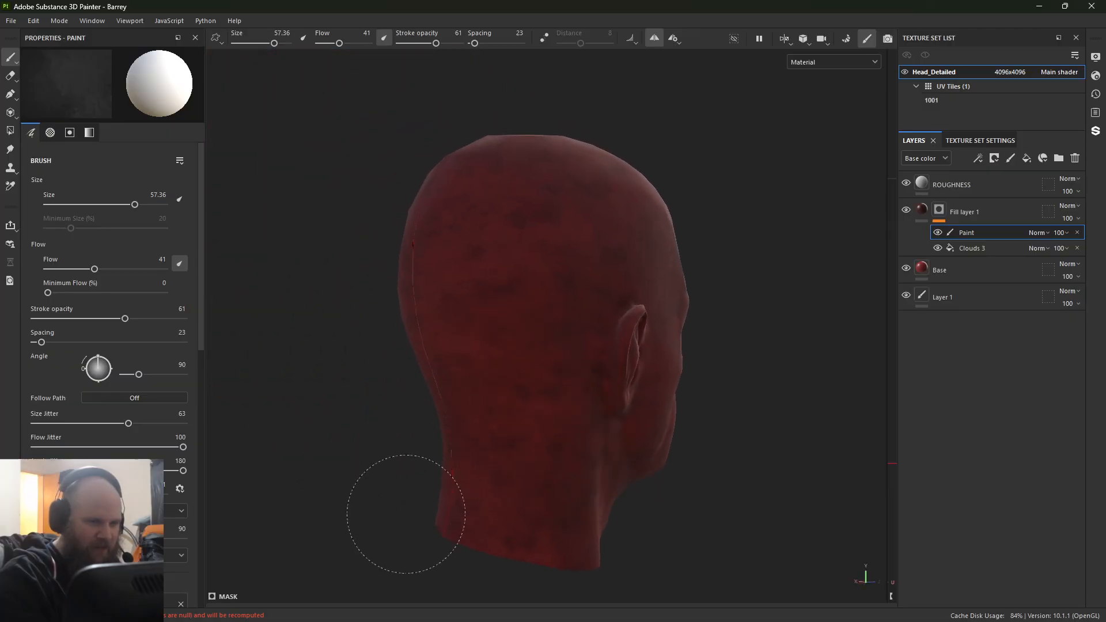
shift+right_drag(303, 305, 395, 292)
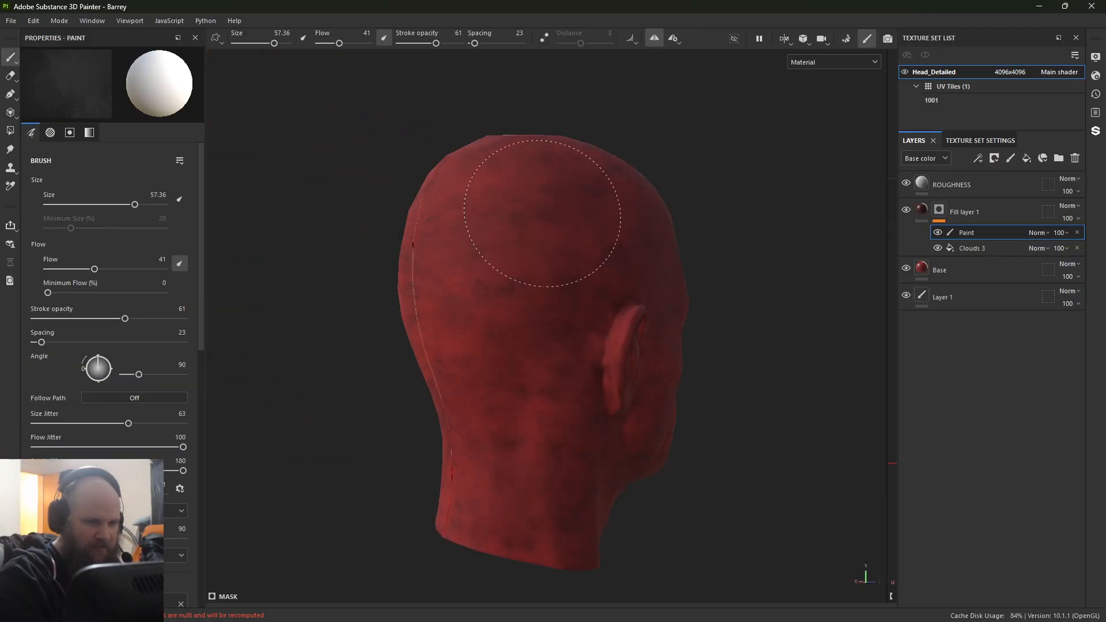
Step: Choose the Dirt 3 brush, close the asset library, and set brush size to 46.36, size jitter to 61 and stroke opacity to 72
mouse_move(0, 170)
mouse_down()
mouse_move(350, 85)
mouse_move(378, 95)
mouse_up()
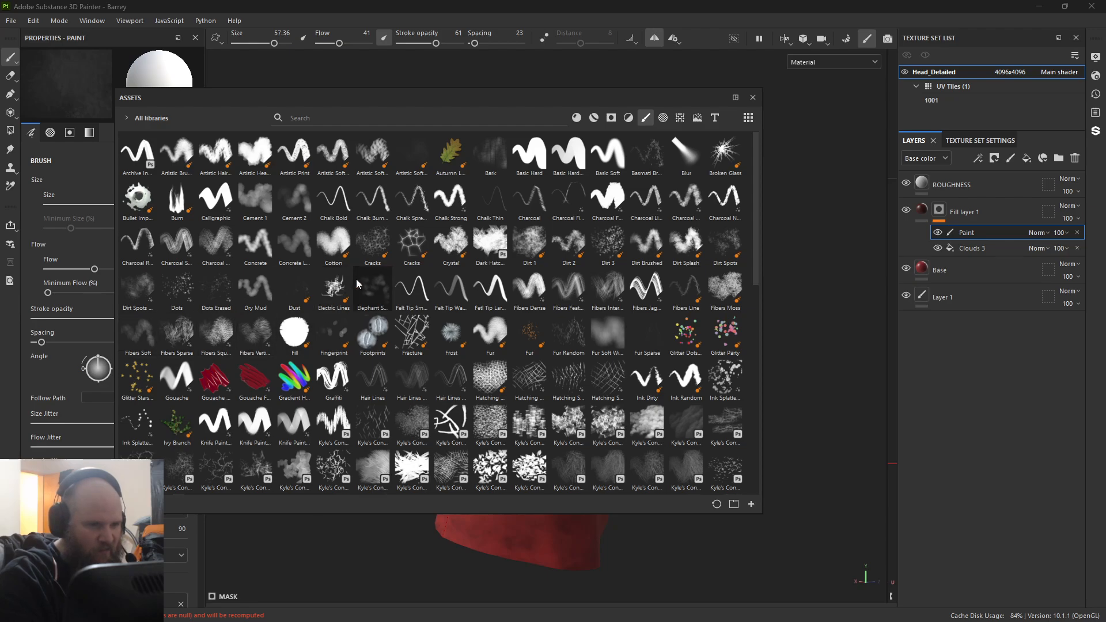
click(606, 242)
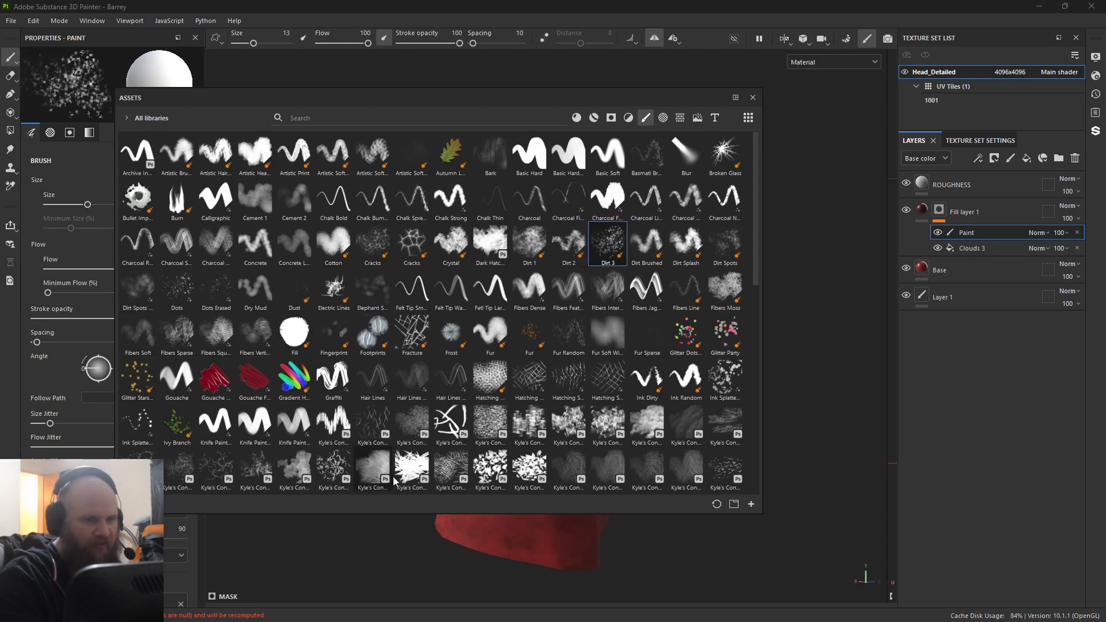
click(753, 98)
drag(183, 319, 83, 320)
drag(50, 423, 126, 424)
ctrl+right_drag(512, 296, 553, 295)
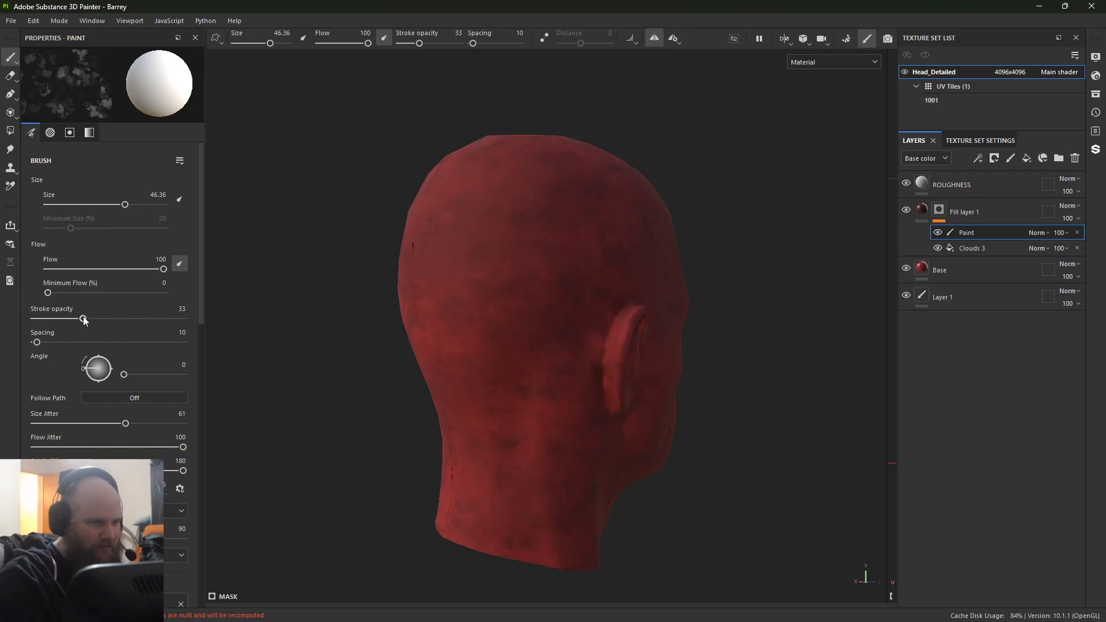
mouse_move(83, 320)
mouse_down()
mouse_move(154, 320)
mouse_move(141, 319)
mouse_up()
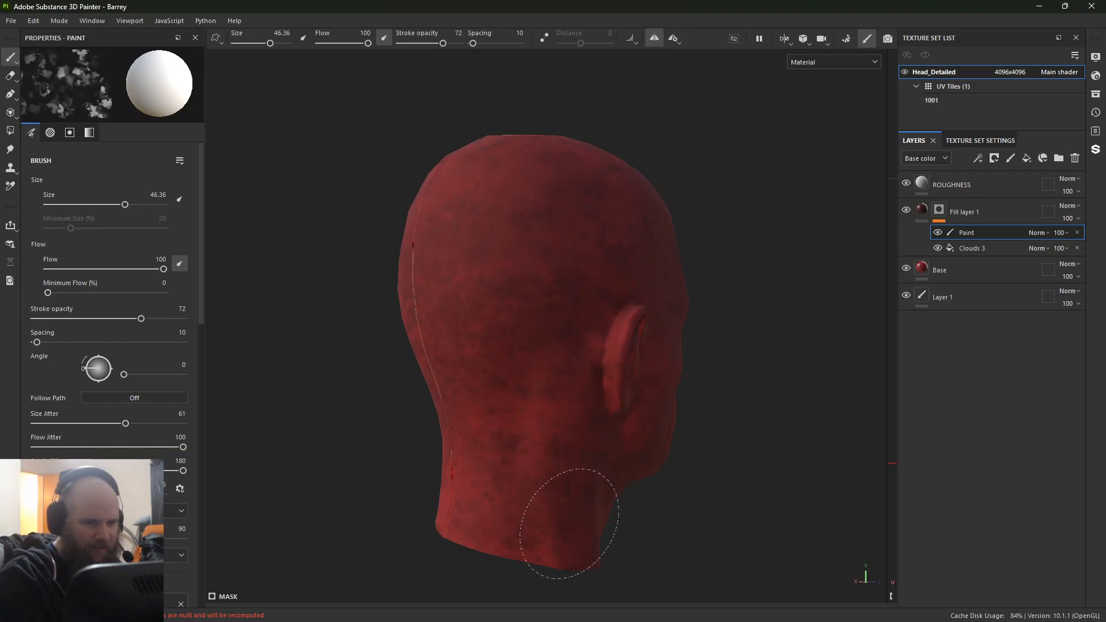
Step: Paint mirrored Dirt 3 strokes into the mask over the neck, sides, forehead and crown of the head
alt+drag(647, 518, 499, 444)
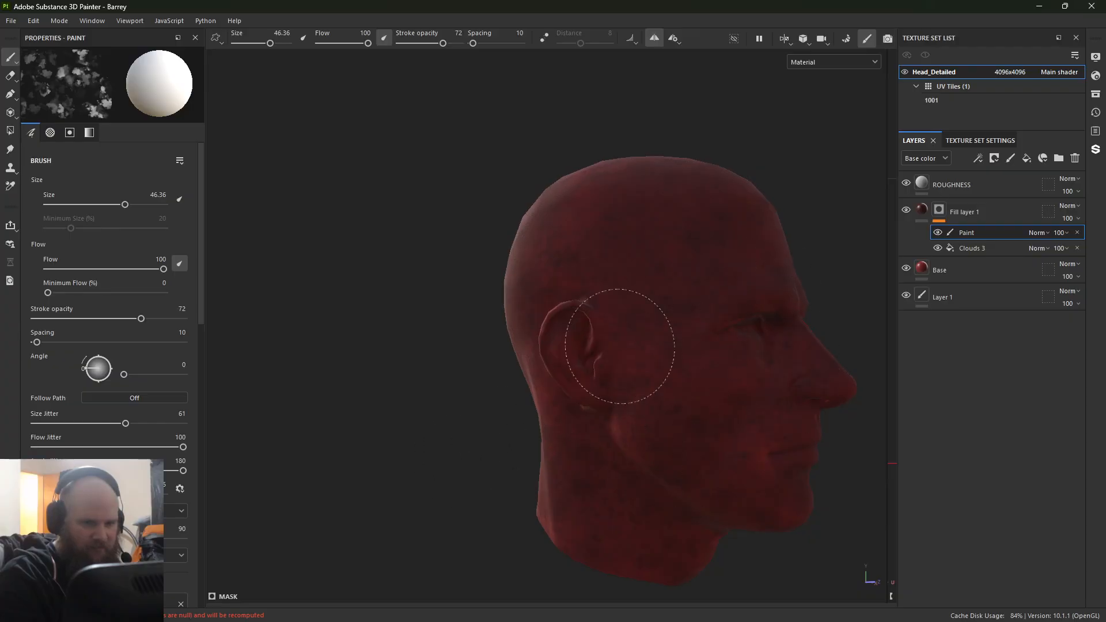
mouse_move(770, 440)
alt+mouse_down()
mouse_move(679, 440)
mouse_move(252, 370)
mouse_move(457, 292)
mouse_move(637, 357)
mouse_move(630, 370)
alt+mouse_up()
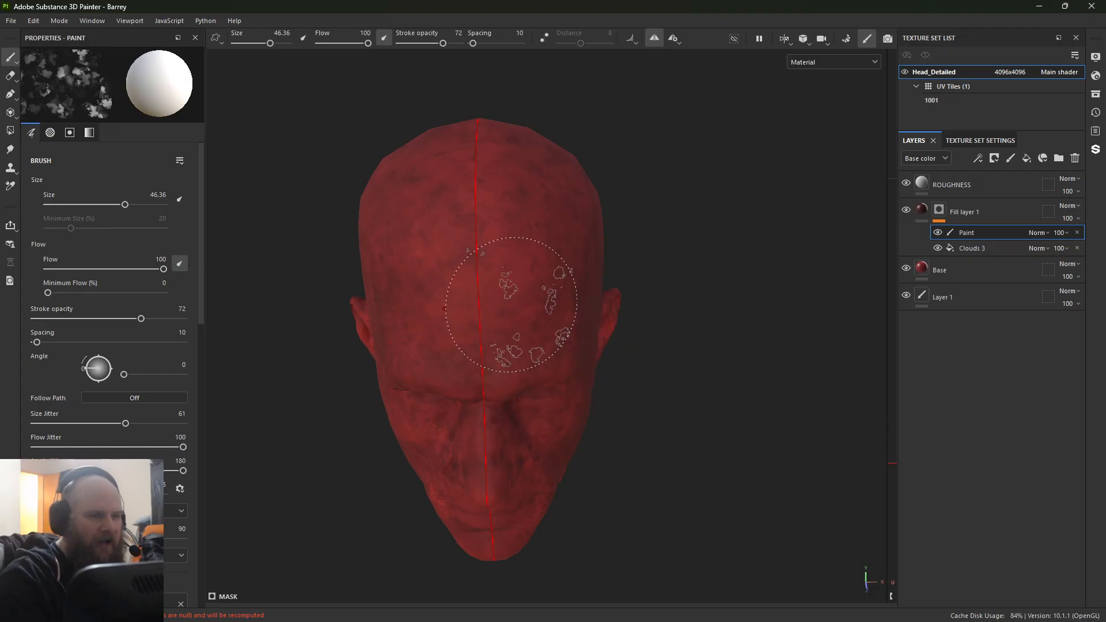
mouse_move(555, 163)
alt+mouse_down()
mouse_move(496, 202)
mouse_move(383, 222)
alt+mouse_up()
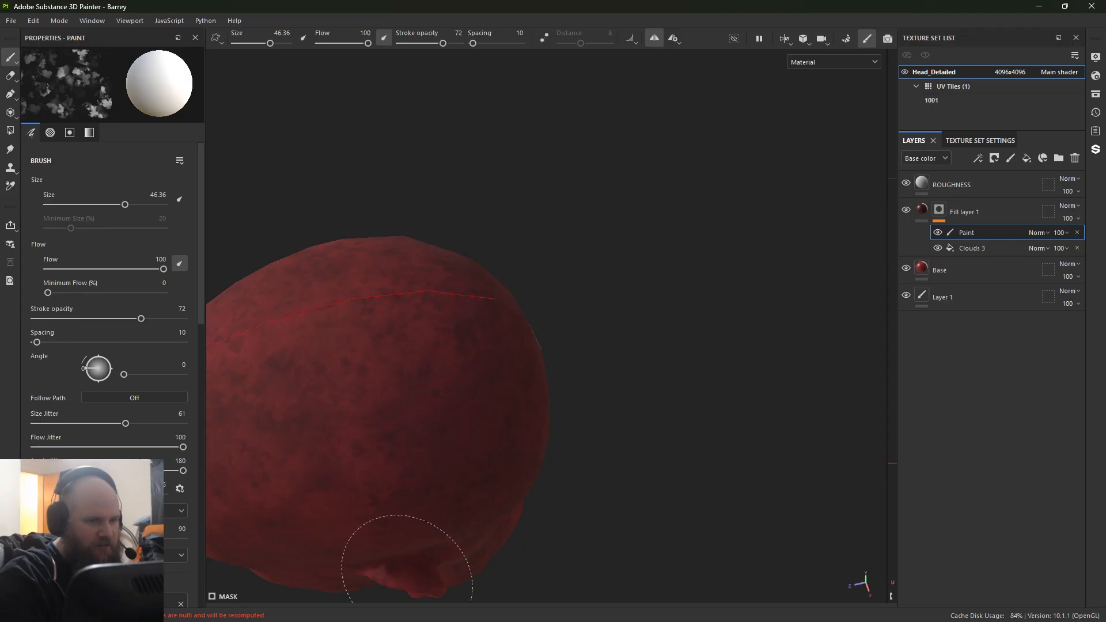
alt+drag(382, 531, 540, 270)
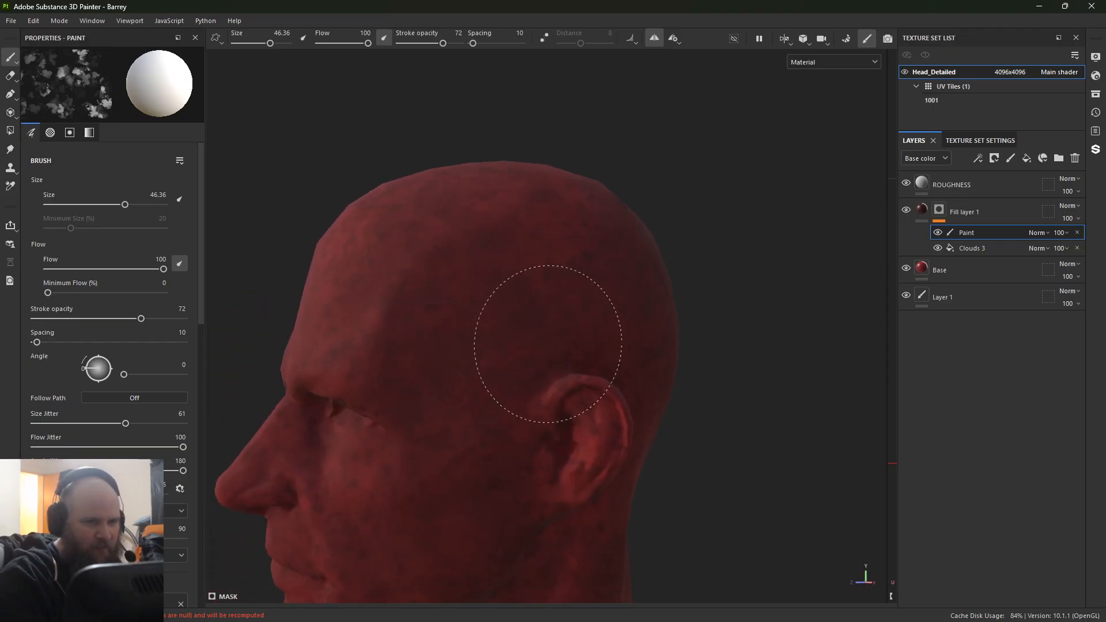
Step: Continue the mirrored Dirt 3 strokes over the jaw, underside of the chin, neck, face and top of the head
alt+middle_drag(395, 603, 461, 291)
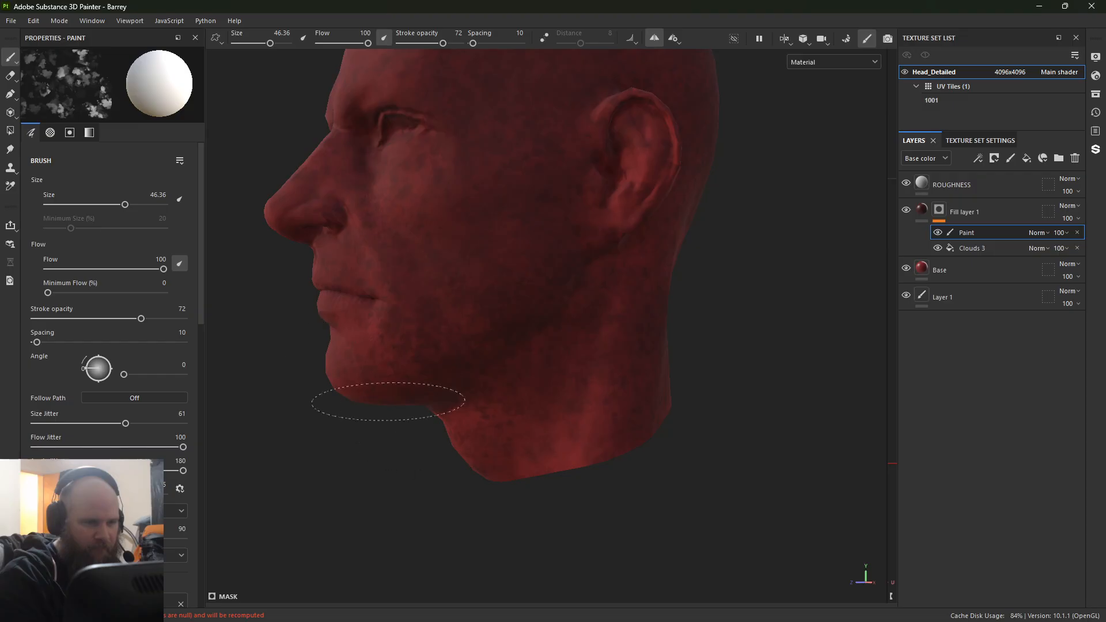
alt+drag(539, 477, 348, 466)
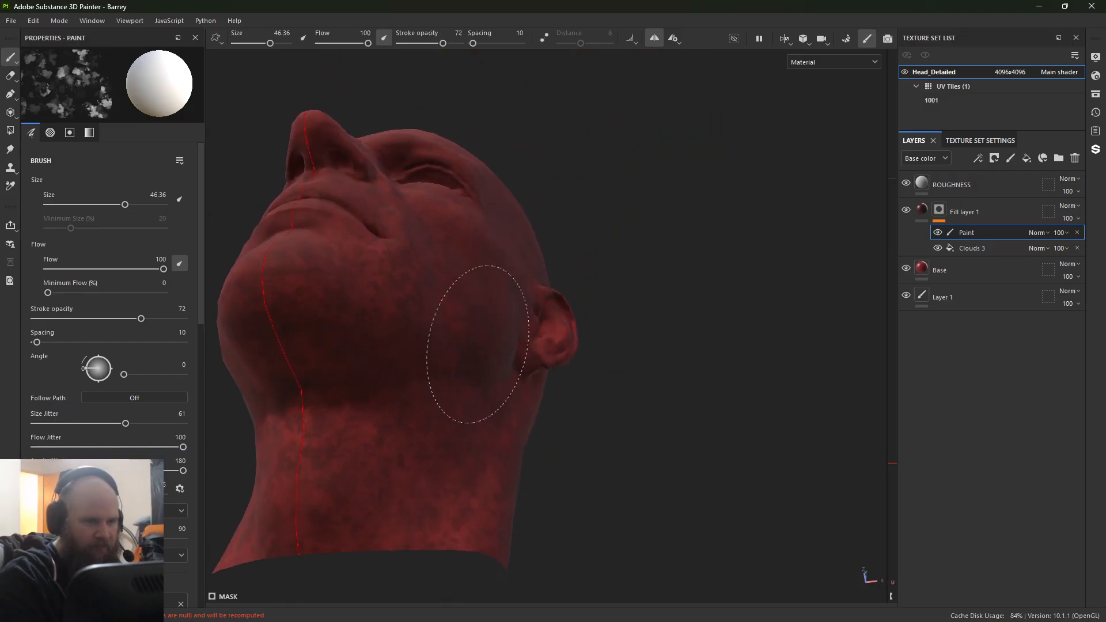
alt+drag(605, 432, 449, 484)
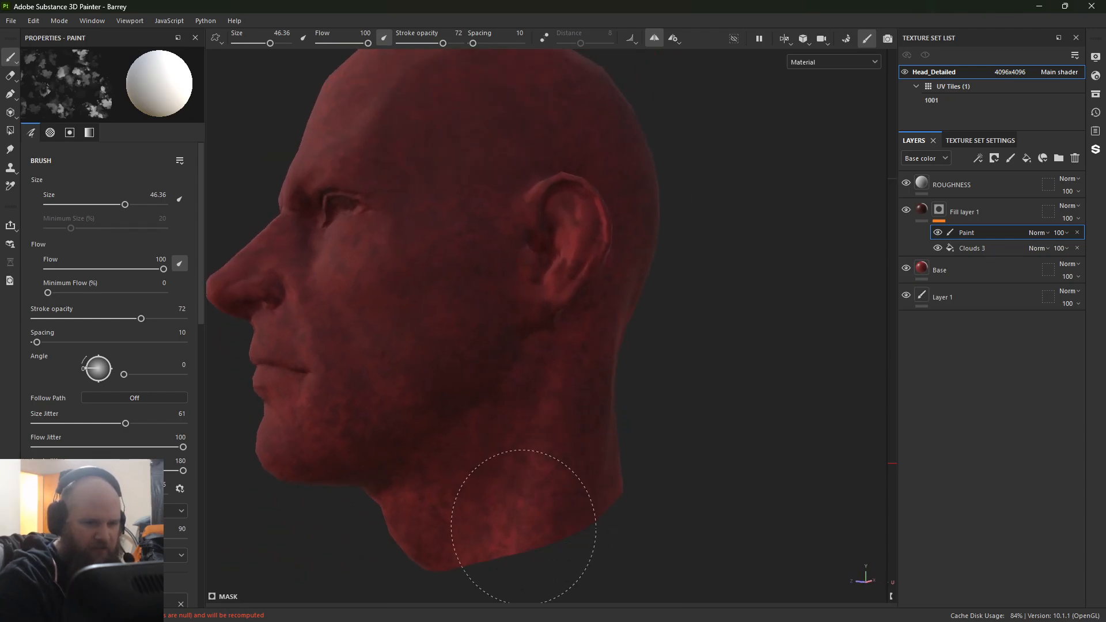
alt+drag(253, 309, 721, 457)
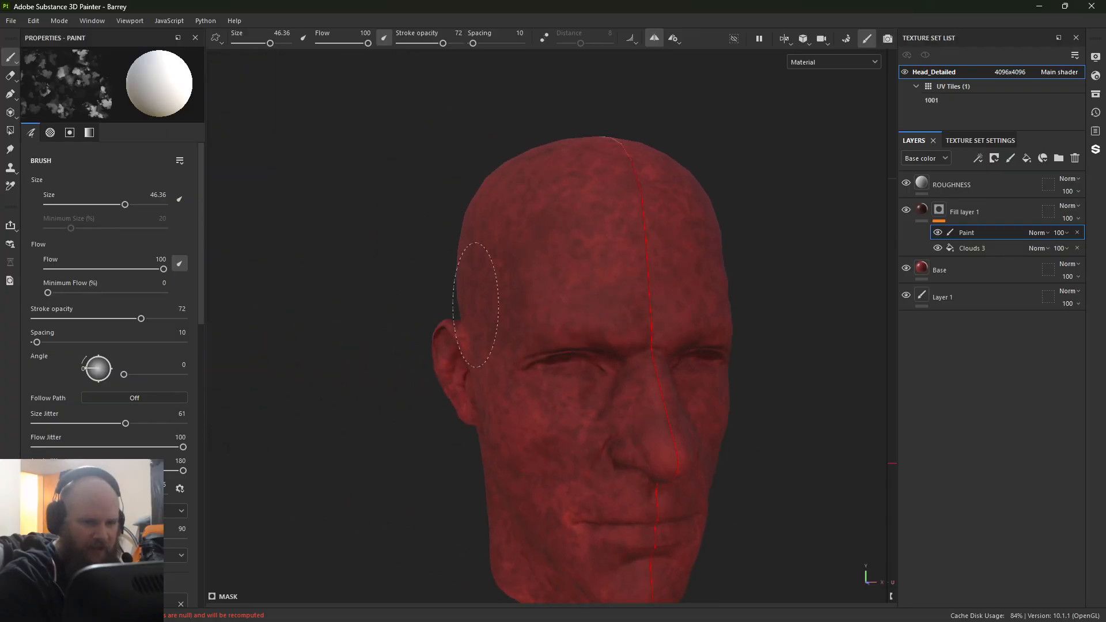
mouse_move(422, 367)
alt+mouse_down()
mouse_move(526, 424)
mouse_move(562, 469)
mouse_move(603, 487)
mouse_move(581, 269)
mouse_move(432, 403)
mouse_move(469, 309)
alt+mouse_up()
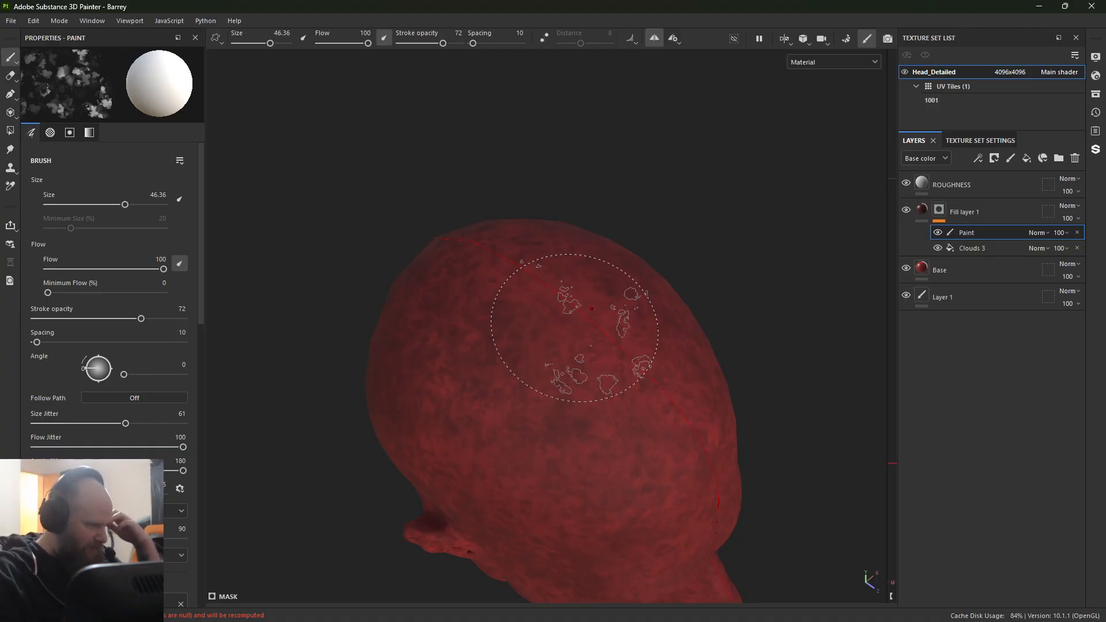
alt+drag(579, 353, 474, 265)
alt+middle_drag(535, 343, 344, 4)
Step: Turn off symmetry and paint uneven Dirt 3 strokes over the forehead and crown
click(654, 38)
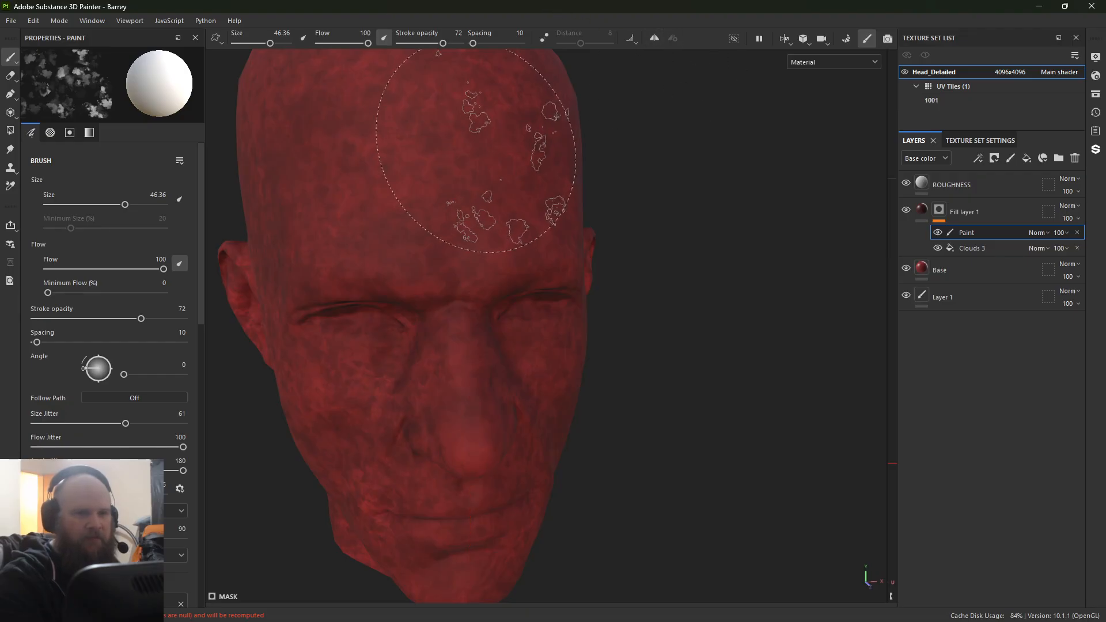
alt+drag(461, 191, 530, 407)
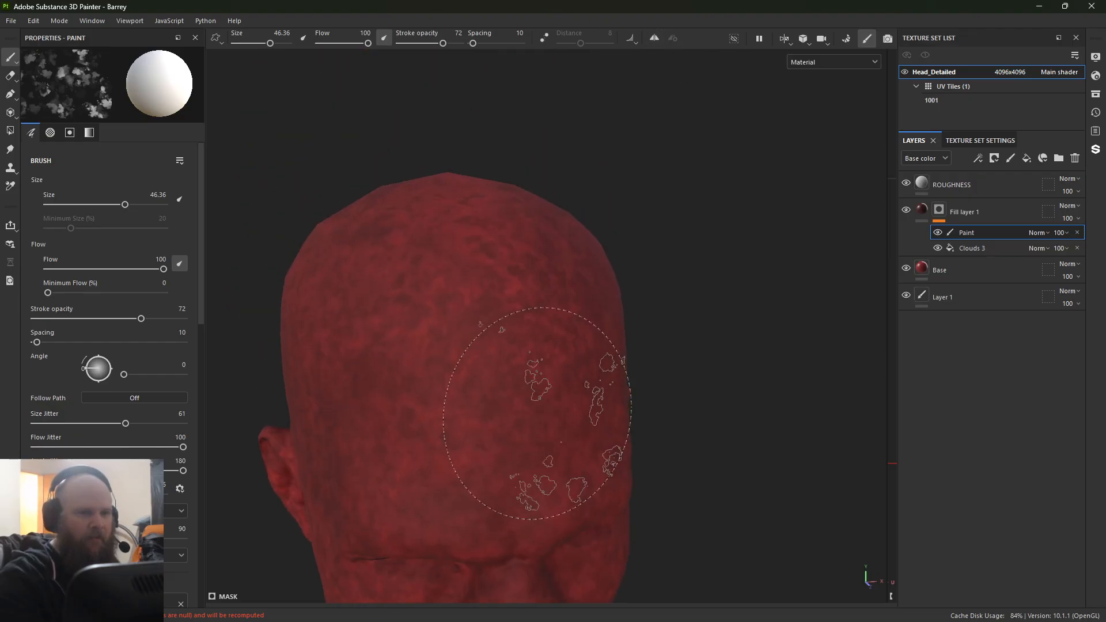
alt+drag(617, 494, 568, 370)
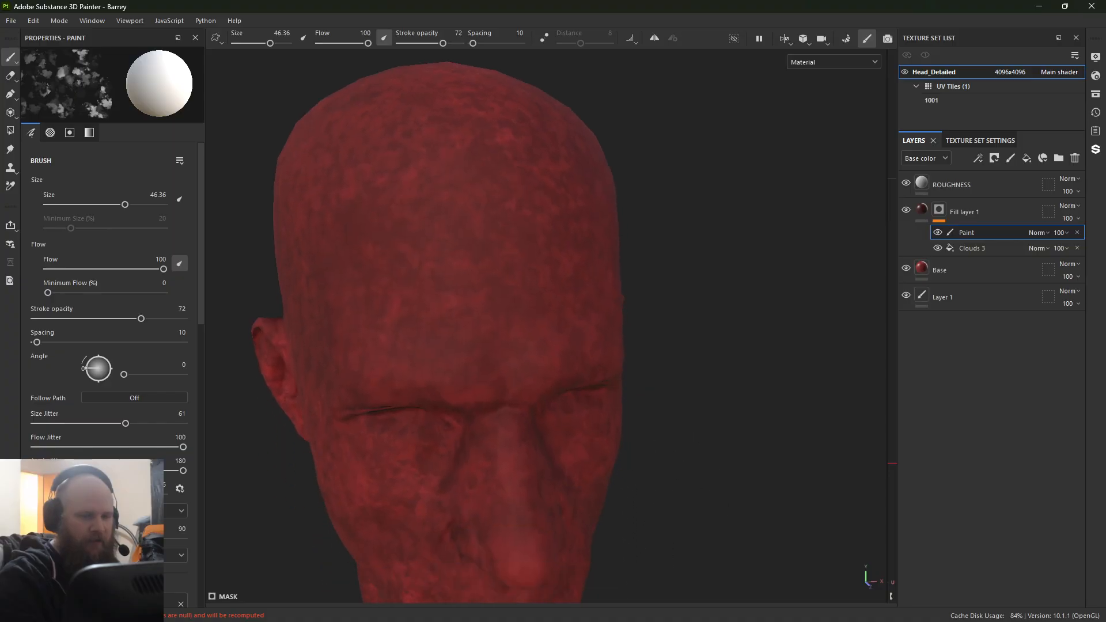
Step: Reselect the paint effect in the Fill layer 1 mask, undo the latest stroke and switch the brush to black
click(943, 208)
click(969, 233)
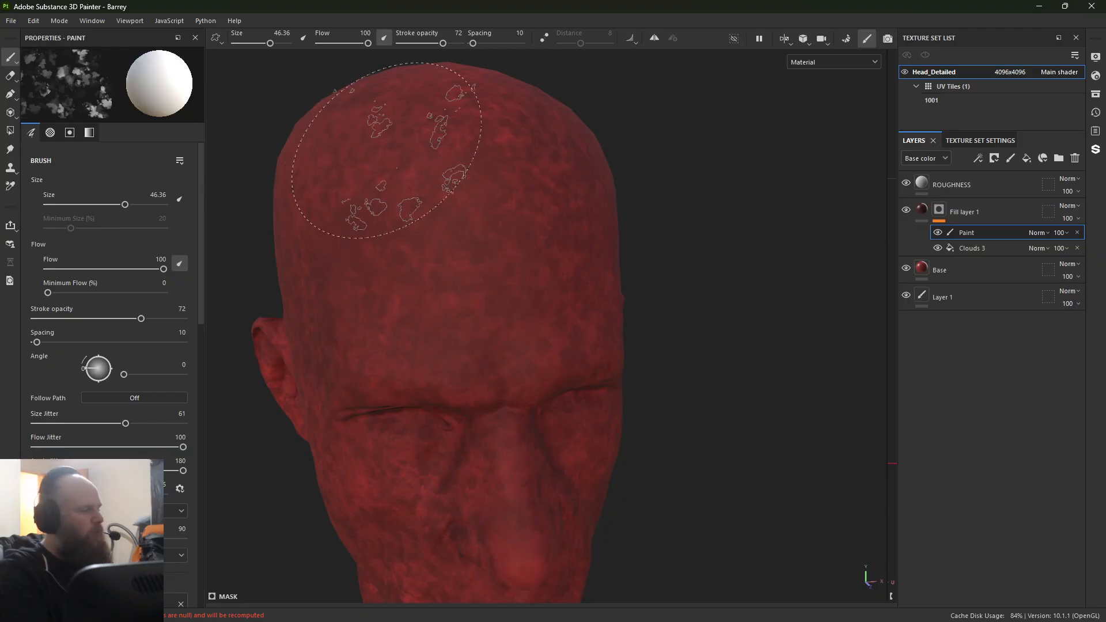
mouse_move(661, 453)
mouse_down()
mouse_move(469, 407)
mouse_move(524, 247)
mouse_move(429, 217)
mouse_move(461, 210)
mouse_up()
key(ctrl+z)
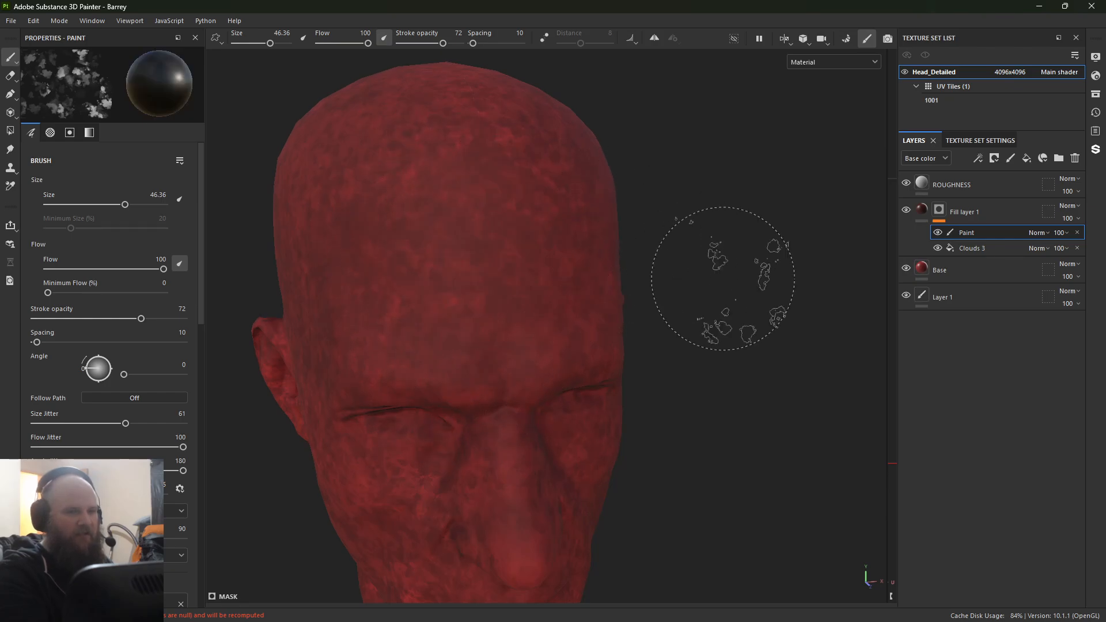
Step: Lower the brush's stroke opacity to 49 and paint black Dirt 3 strokes over the forehead and cheek on one side
alt+drag(723, 276, 388, 252)
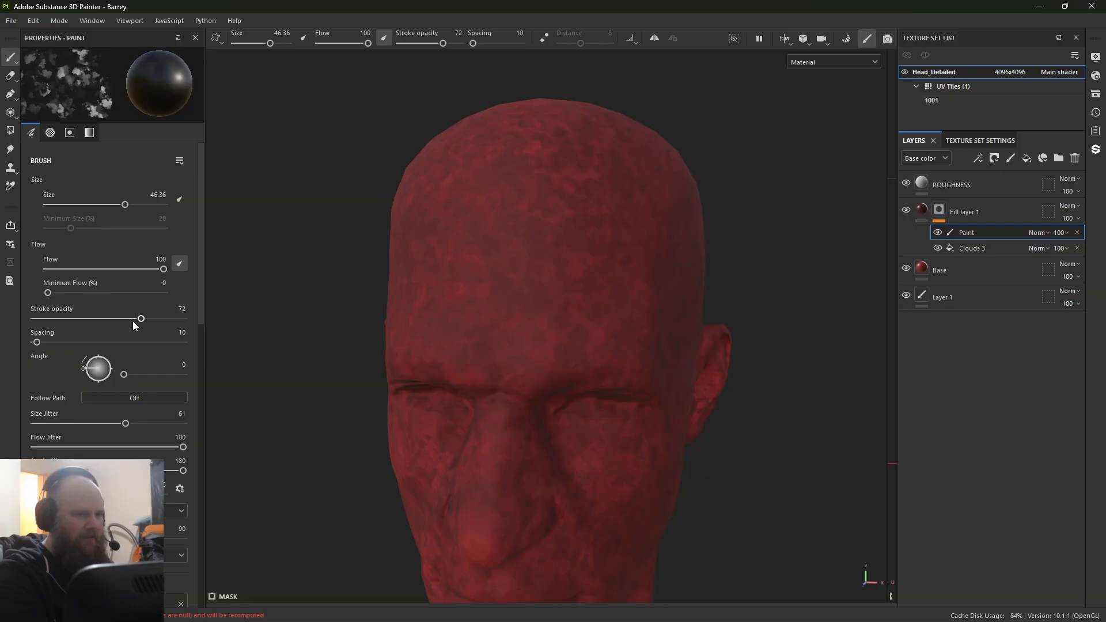
drag(133, 320, 107, 320)
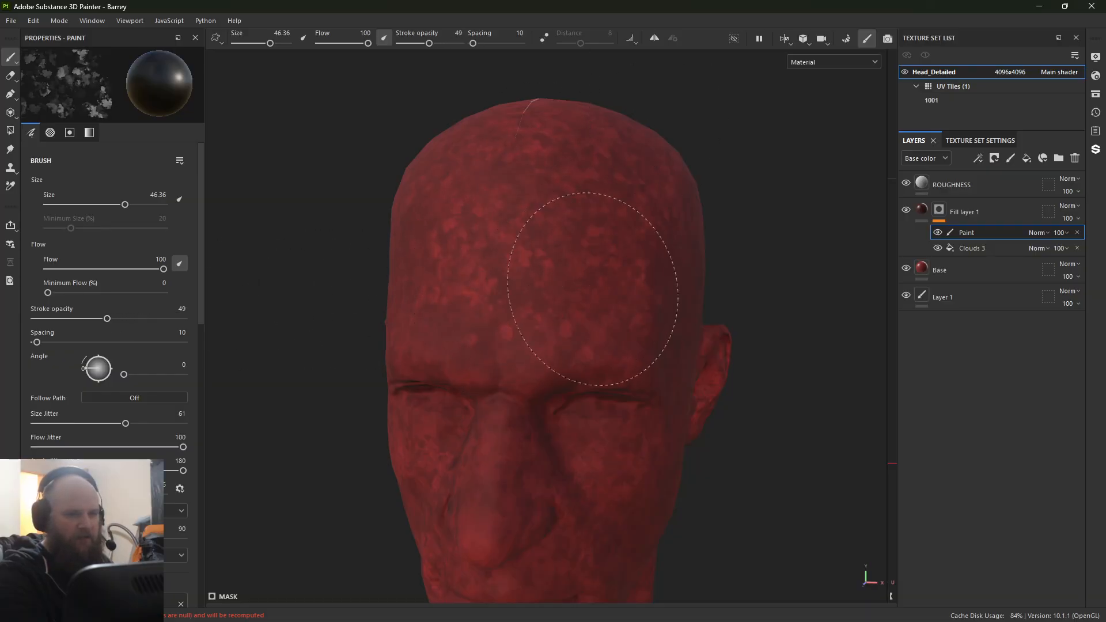
alt+drag(585, 521, 482, 210)
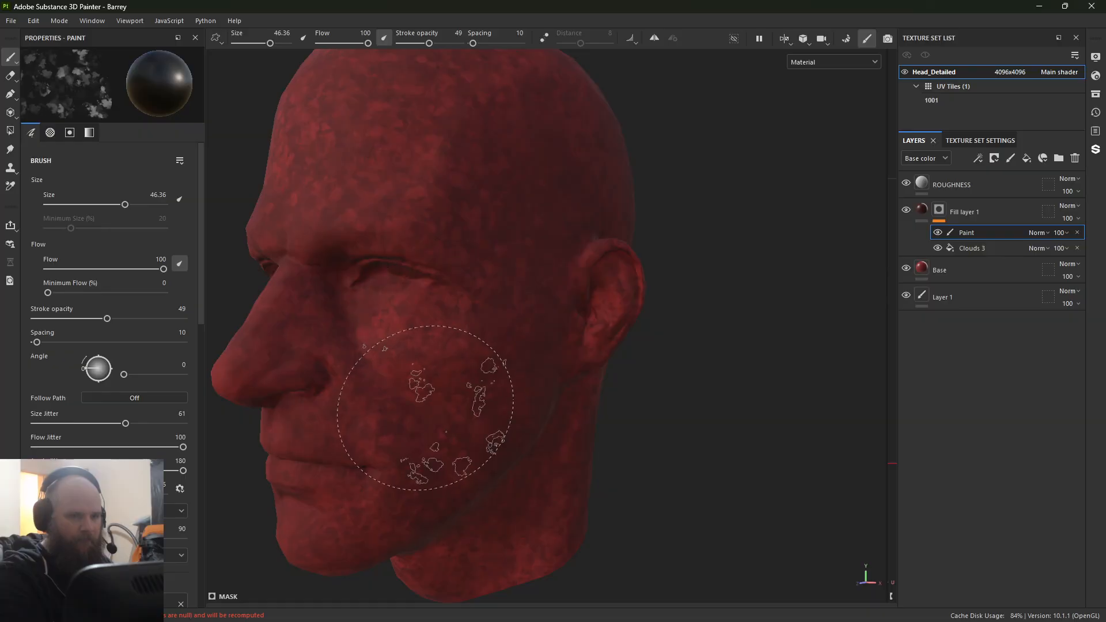
alt+drag(436, 398, 493, 369)
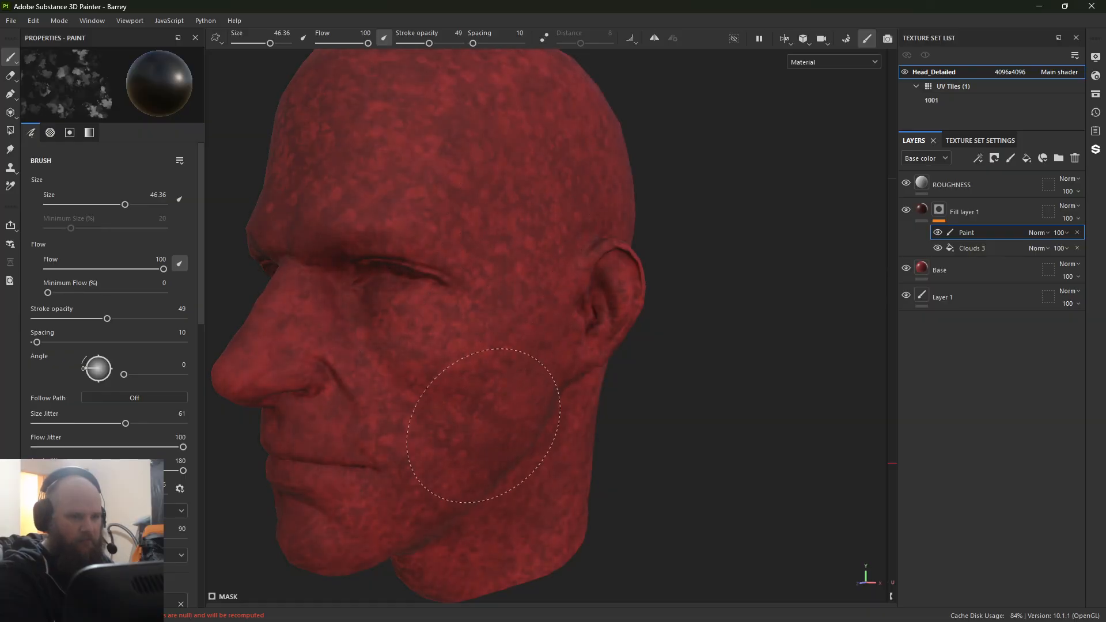
Step: Continue the black Dirt 3 strokes over the cheek and jaw on the opposite side of the face
alt+drag(358, 457, 785, 345)
mouse_move(494, 235)
alt+right_down()
mouse_move(472, 244)
mouse_move(502, 254)
alt+right_up()
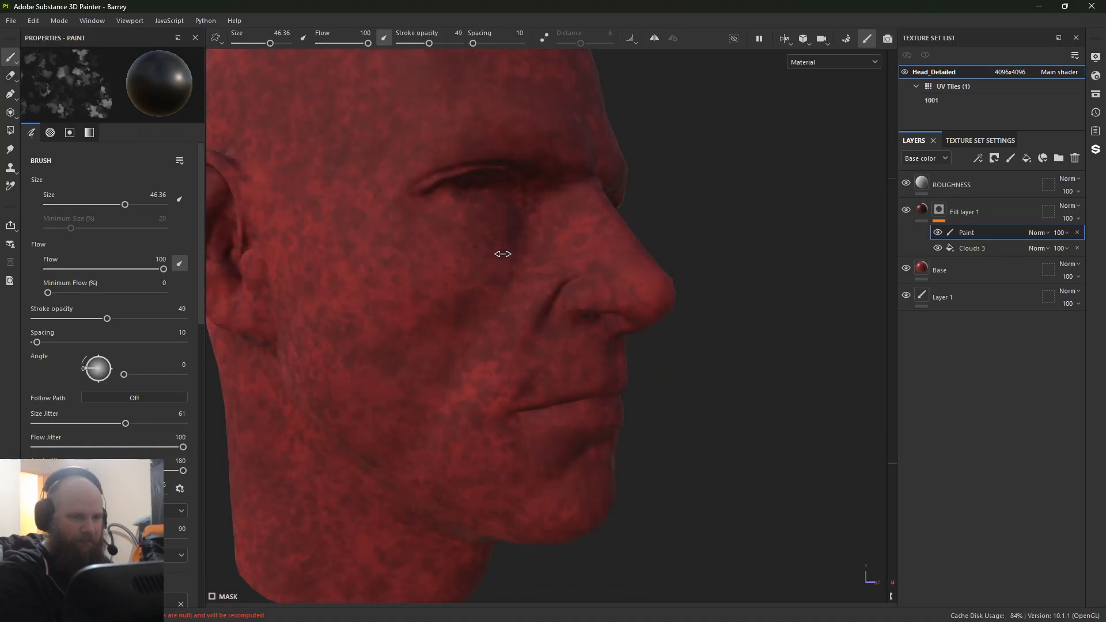
mouse_move(497, 356)
ctrl+right_down()
mouse_move(464, 356)
mouse_move(515, 357)
ctrl+right_up()
alt+middle_drag(549, 370, 580, 370)
scroll(581, 370, down, 5)
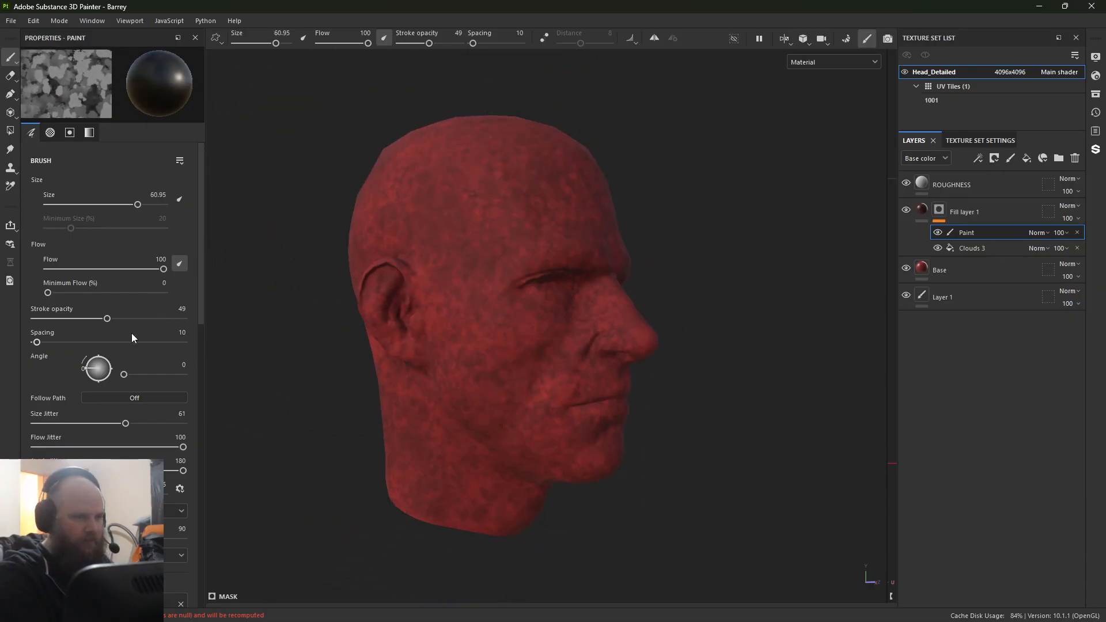
Step: Set the brush flow to 45 and size to 46.1, and paint faint black strokes over the temple and side of the head
click(405, 297)
mouse_move(448, 274)
ctrl+right_down()
mouse_move(392, 274)
mouse_move(408, 275)
ctrl+right_up()
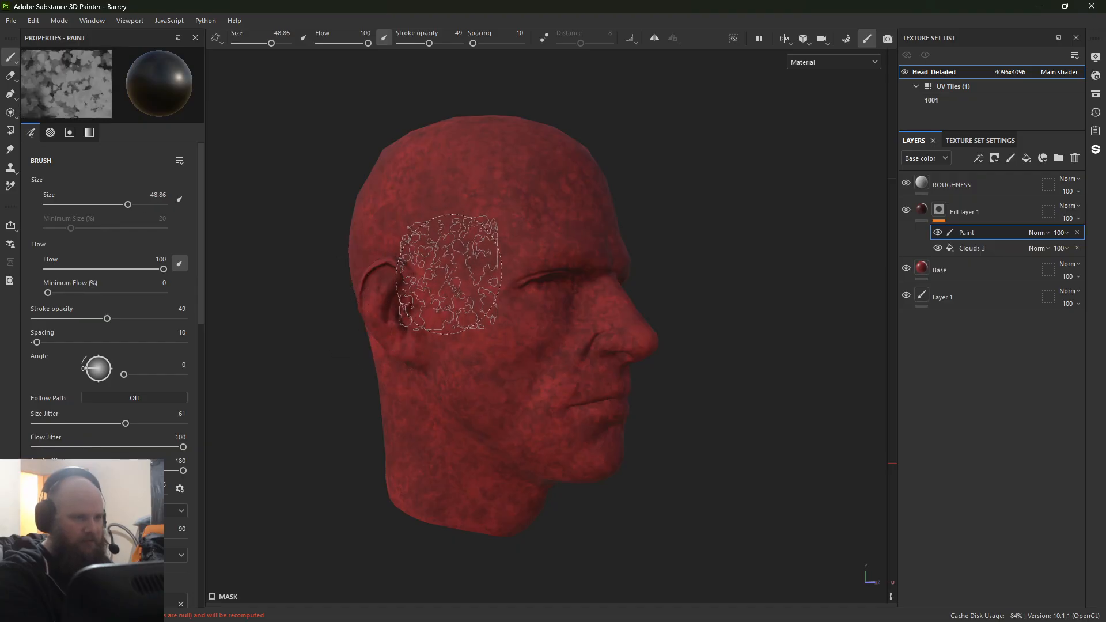
drag(110, 269, 99, 272)
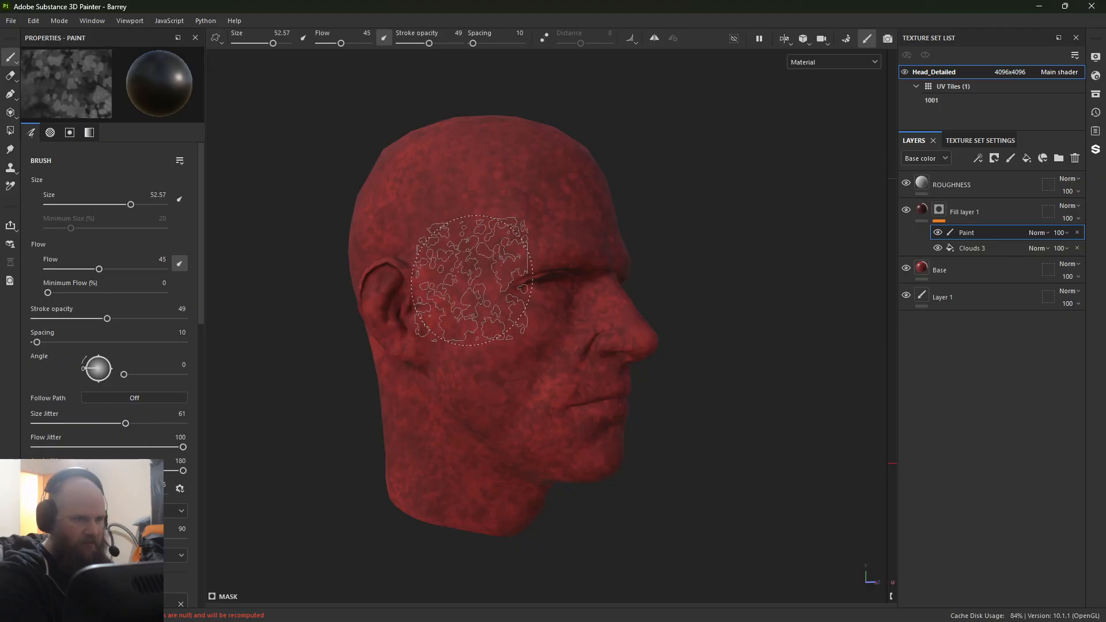
ctrl+right_drag(472, 281, 468, 280)
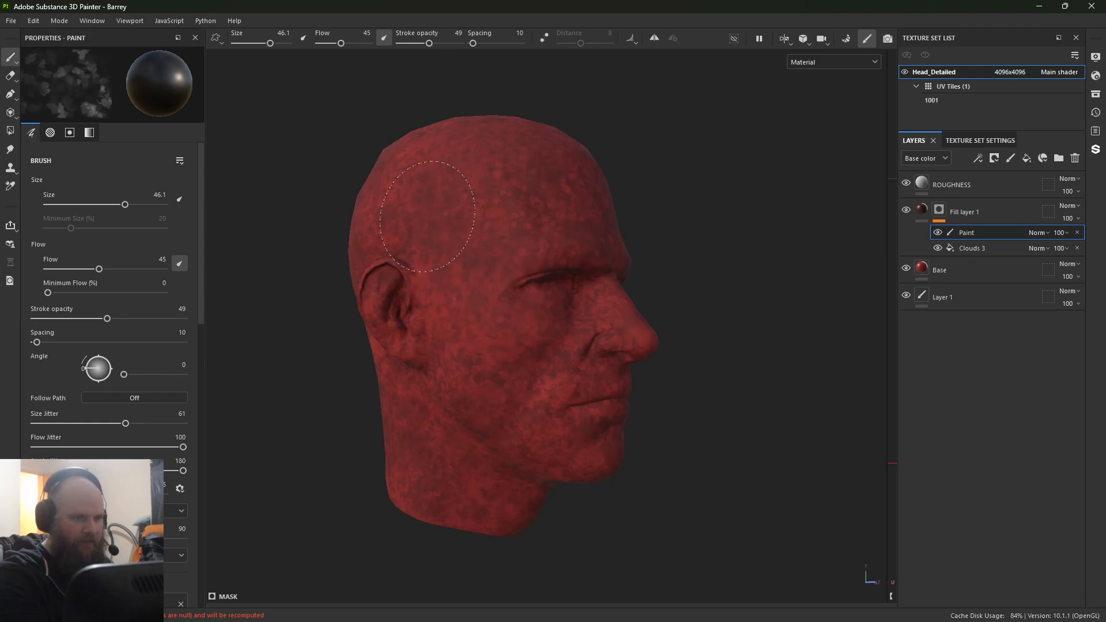
Step: Switch the brush to white and paint Dirt 3 strokes over the back of the head and neck
key(x)
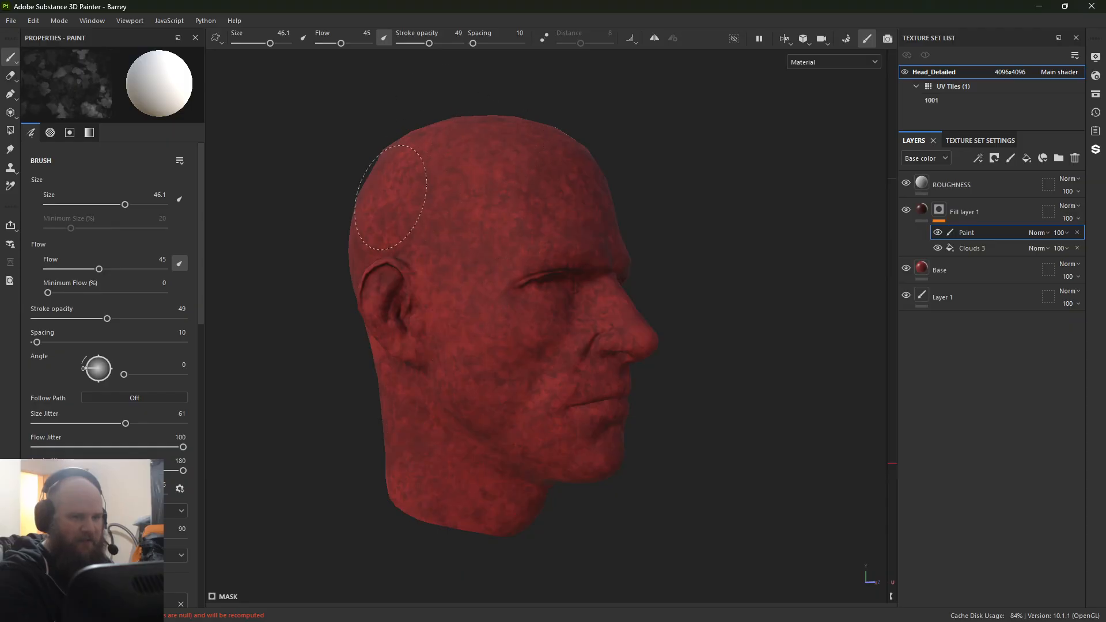
alt+drag(390, 196, 394, 166)
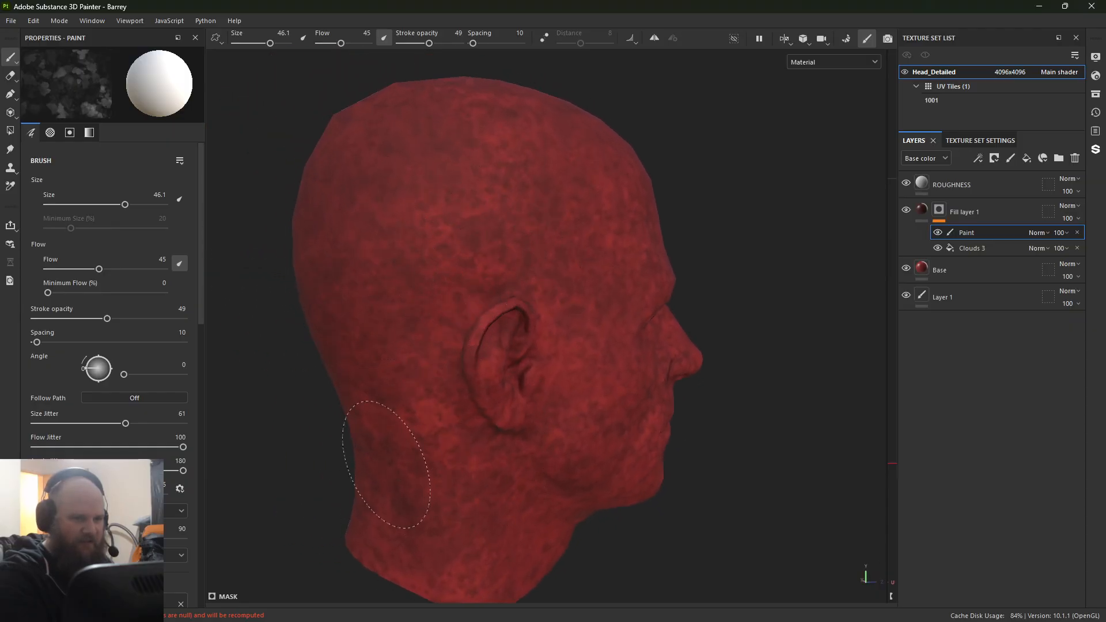
alt+drag(493, 544, 323, 360)
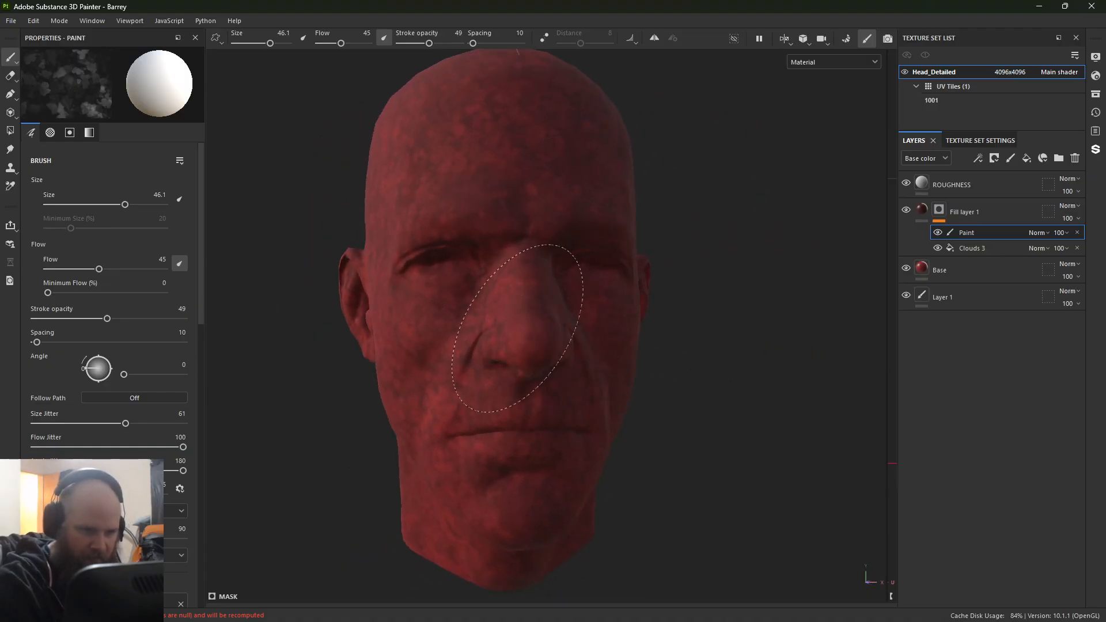
Step: Paint more white Dirt 3 strokes over the forehead, nose and cheeks to vary the mask across the face
alt+right_drag(425, 198, 242, 148)
alt+drag(242, 148, 167, 159)
mouse_move(543, 222)
shift+right_down()
mouse_move(591, 241)
mouse_move(568, 242)
shift+right_up()
alt+middle_drag(596, 239, 533, 232)
alt+right_drag(533, 232, 806, 435)
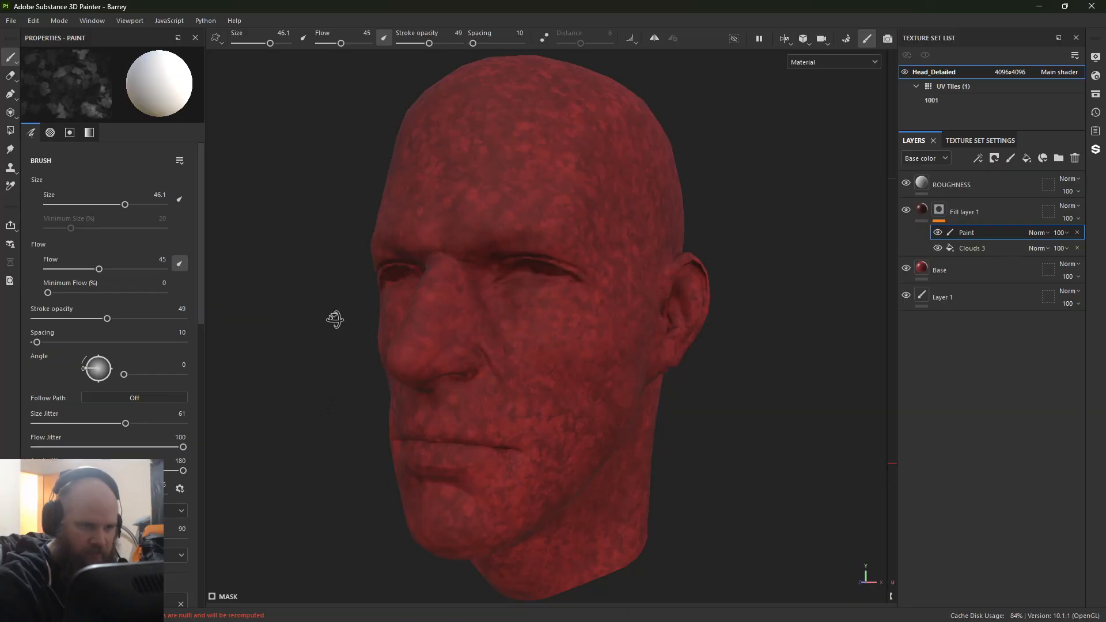
alt+drag(336, 319, 453, 317)
alt+drag(806, 294, 730, 298)
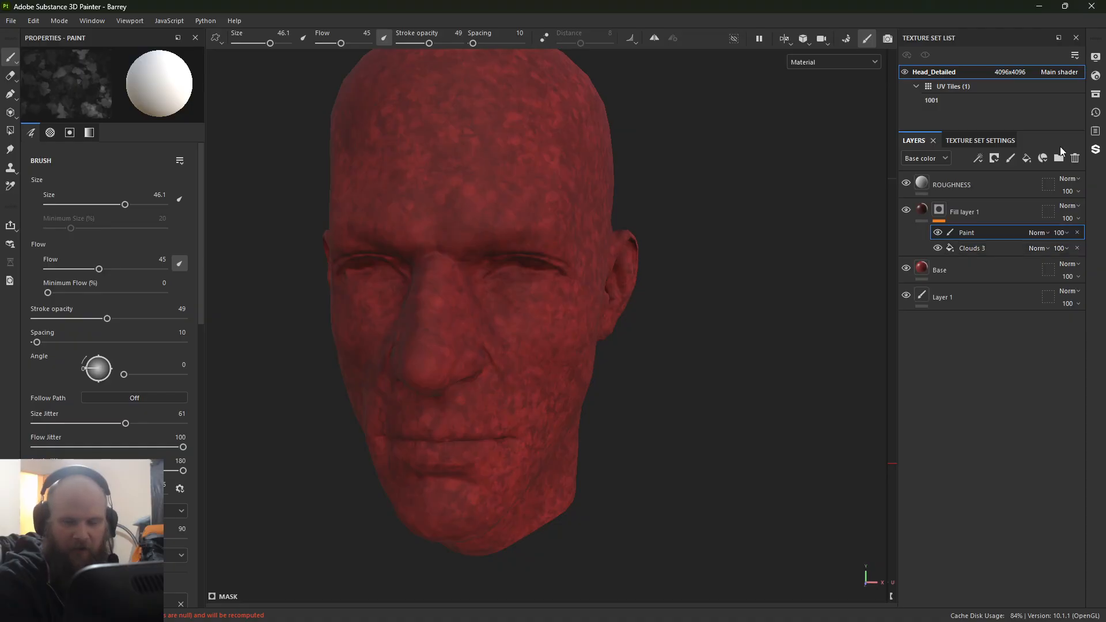
Step: Duplicate Fill layer 1 and set the copy to Multiply blending at 39 opacity
right_click(990, 205)
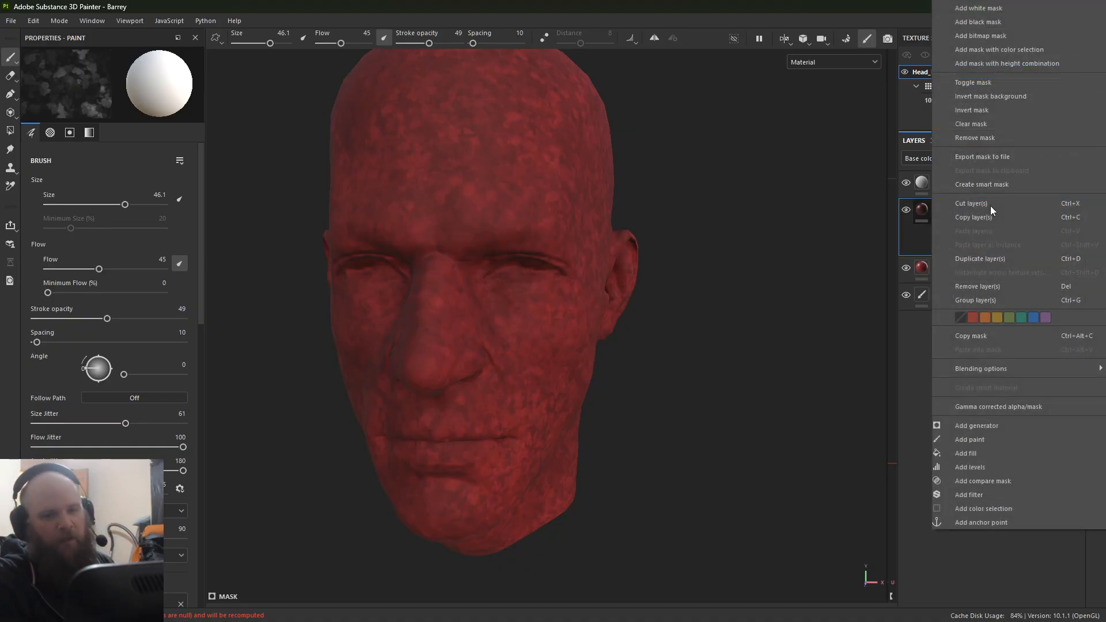
click(1006, 258)
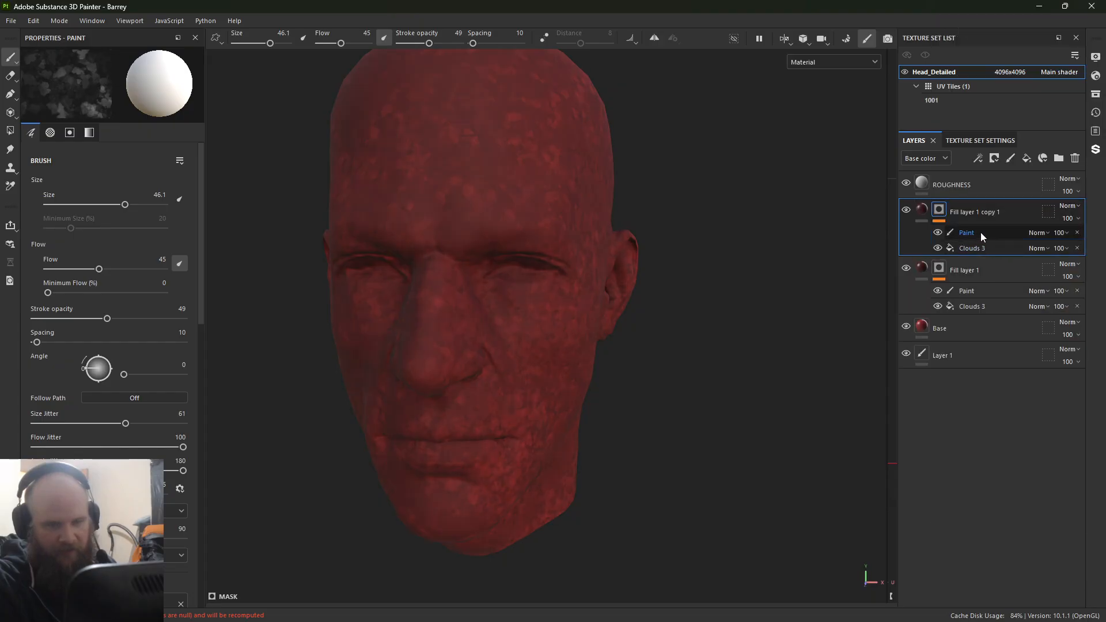
click(1072, 206)
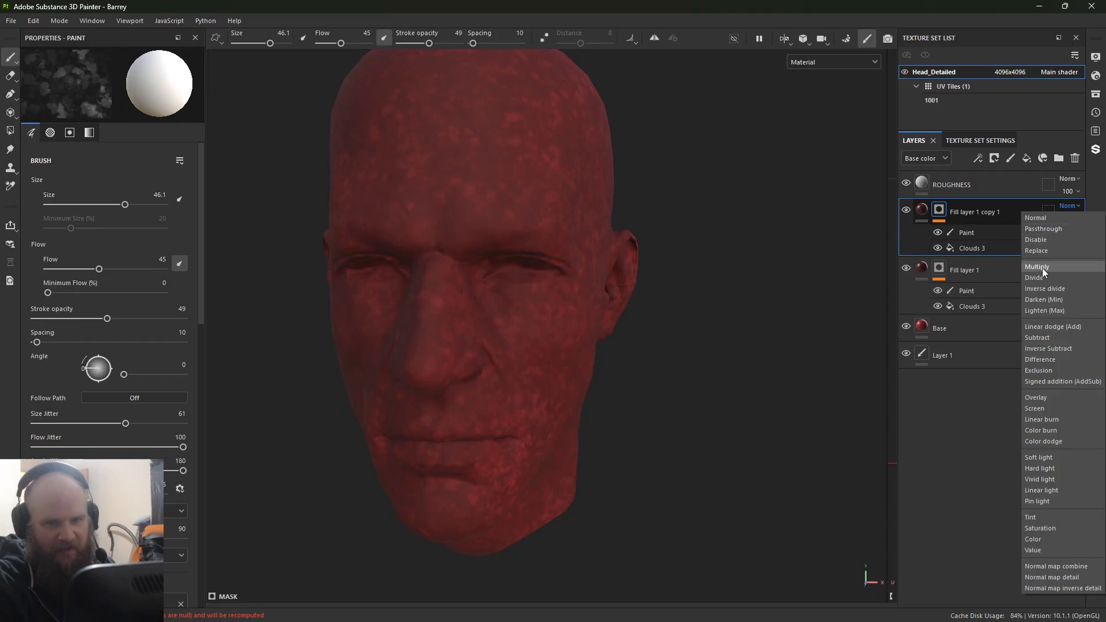
click(1044, 265)
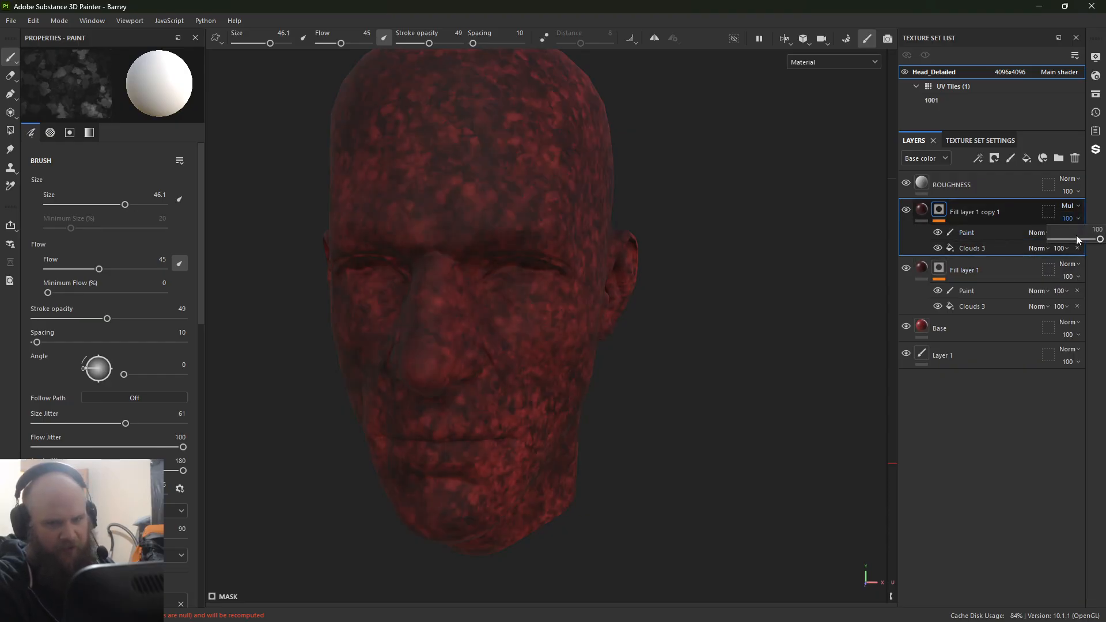
drag(1079, 240, 1070, 240)
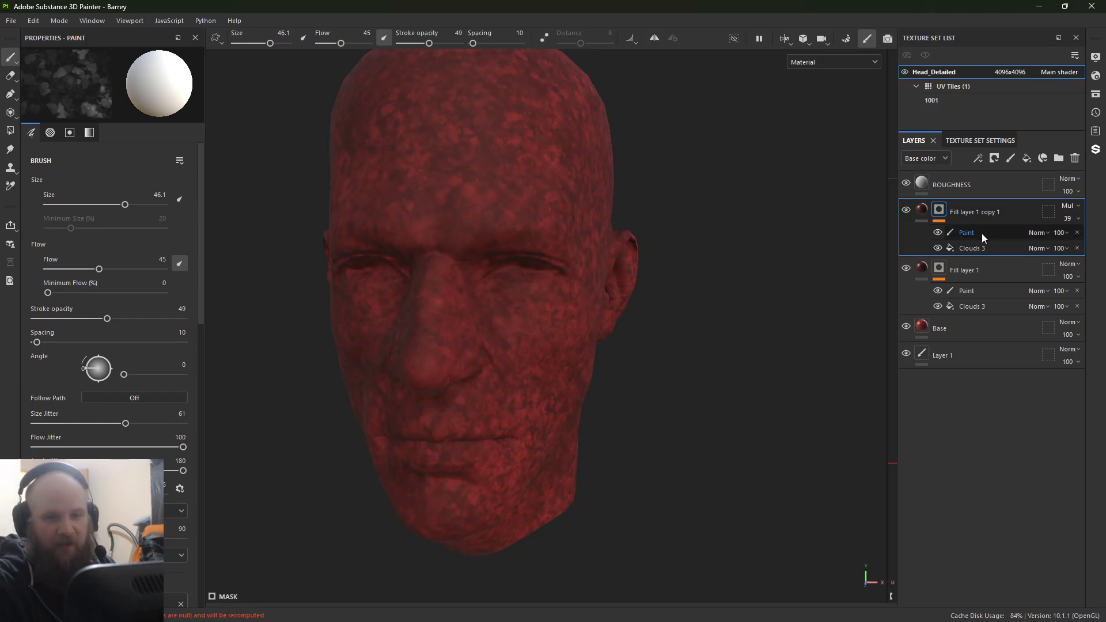
Step: Remove the Paint and Clouds 3 effects from the copy's mask and add a fresh paint effect to it
click(1077, 232)
click(1077, 233)
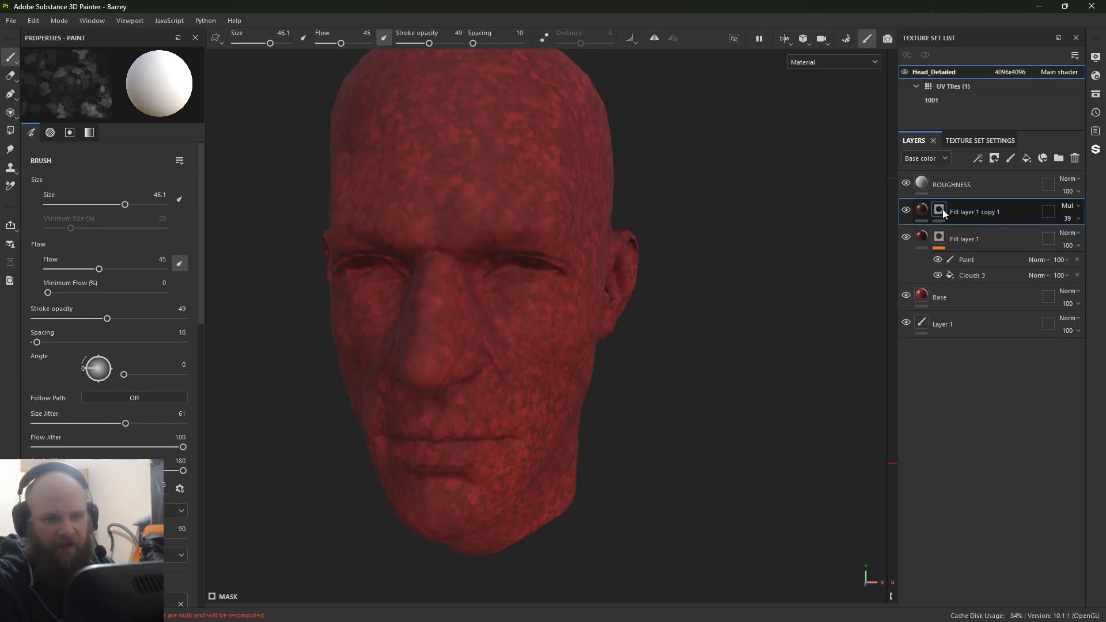
right_click(942, 209)
click(987, 382)
Step: With symmetry on, shrink the white brush to 20.32 and paint the mask around the eye sockets, then reduce its size to 15.09
ctrl+right_drag(560, 273, 507, 274)
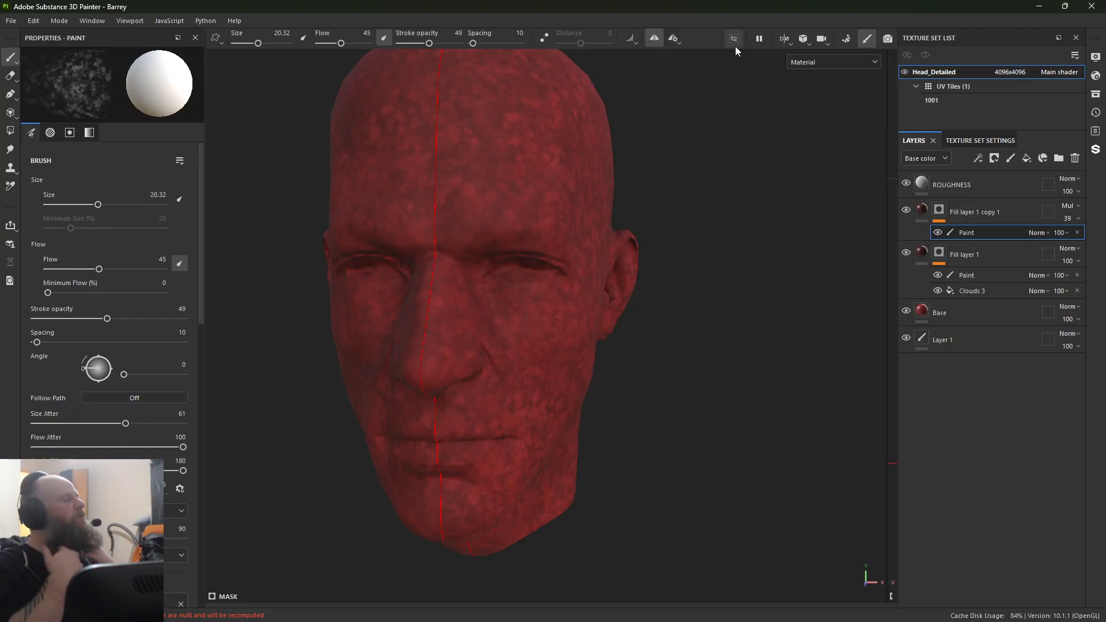
alt+drag(542, 275, 509, 282)
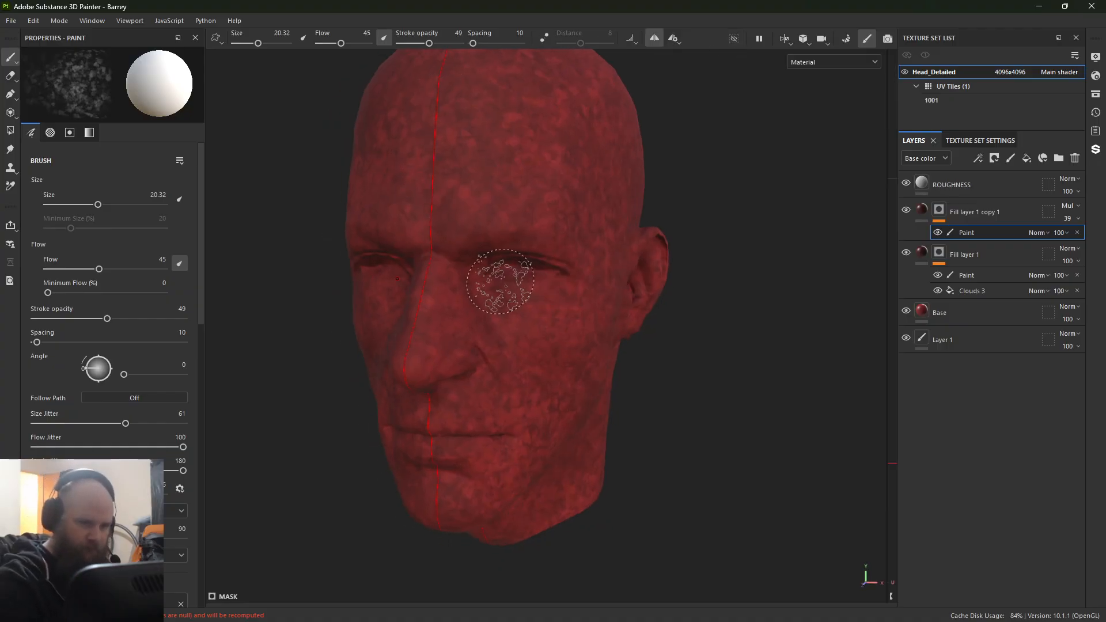
alt+right_drag(509, 281, 521, 311)
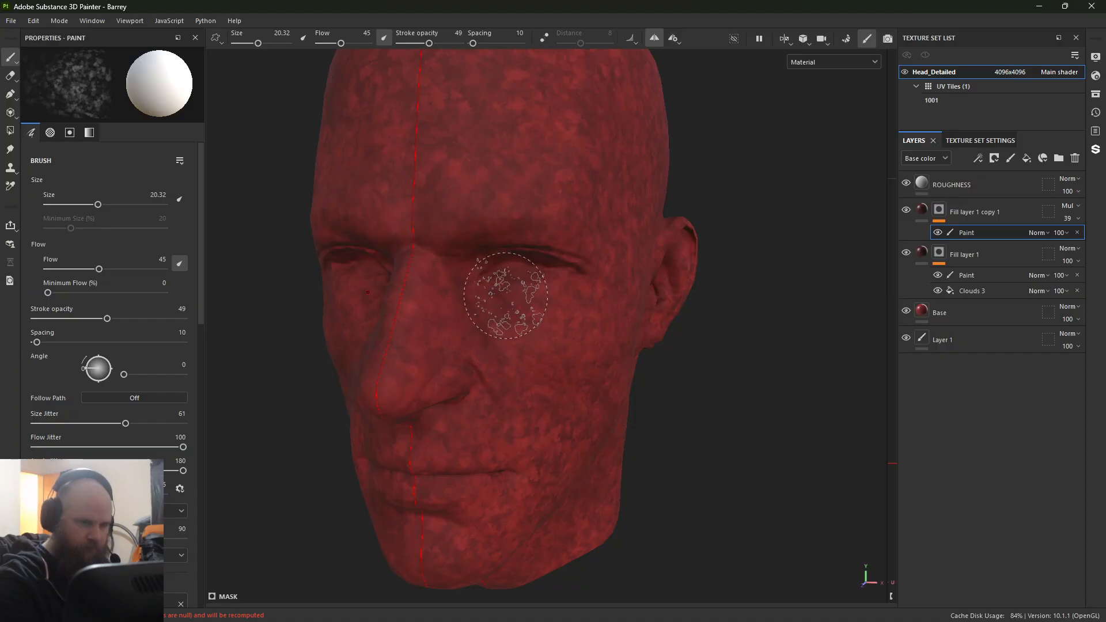
ctrl+right_drag(514, 296, 506, 302)
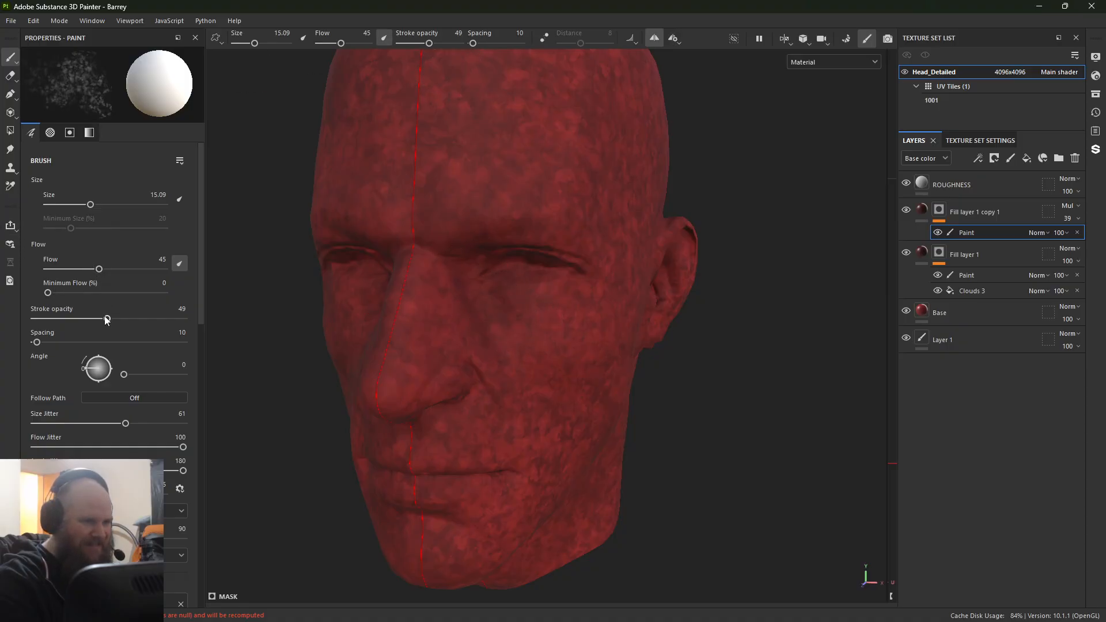
Step: Raise the stroke opacity to 66 and paint mirrored strokes under the eyes and around the mouth corners with a 15.73 brush
drag(130, 323, 132, 322)
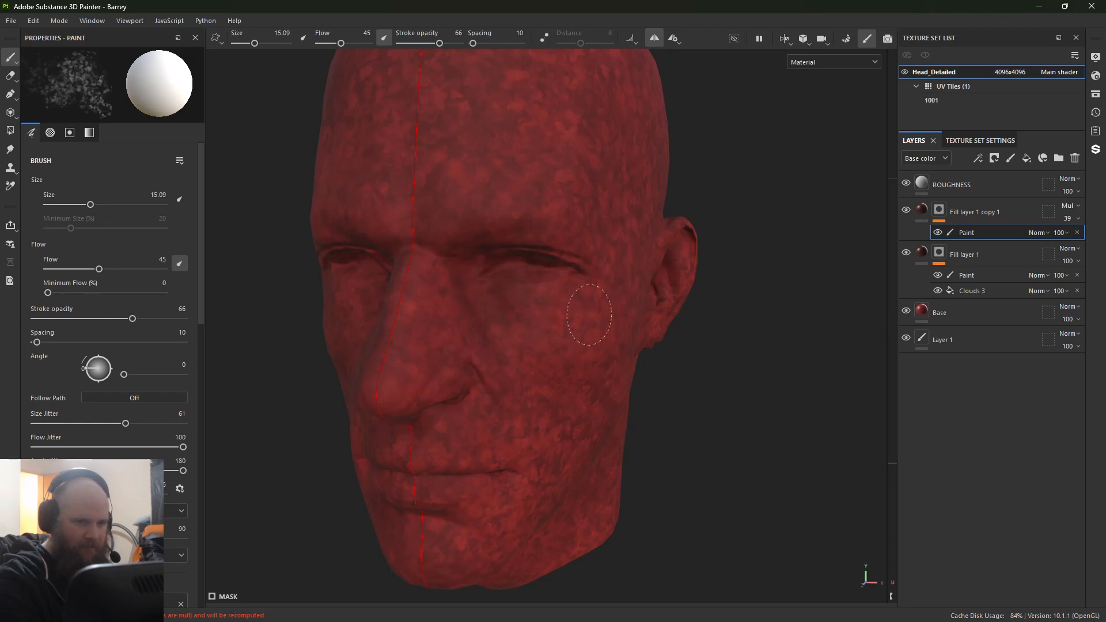
ctrl+right_drag(525, 337, 519, 322)
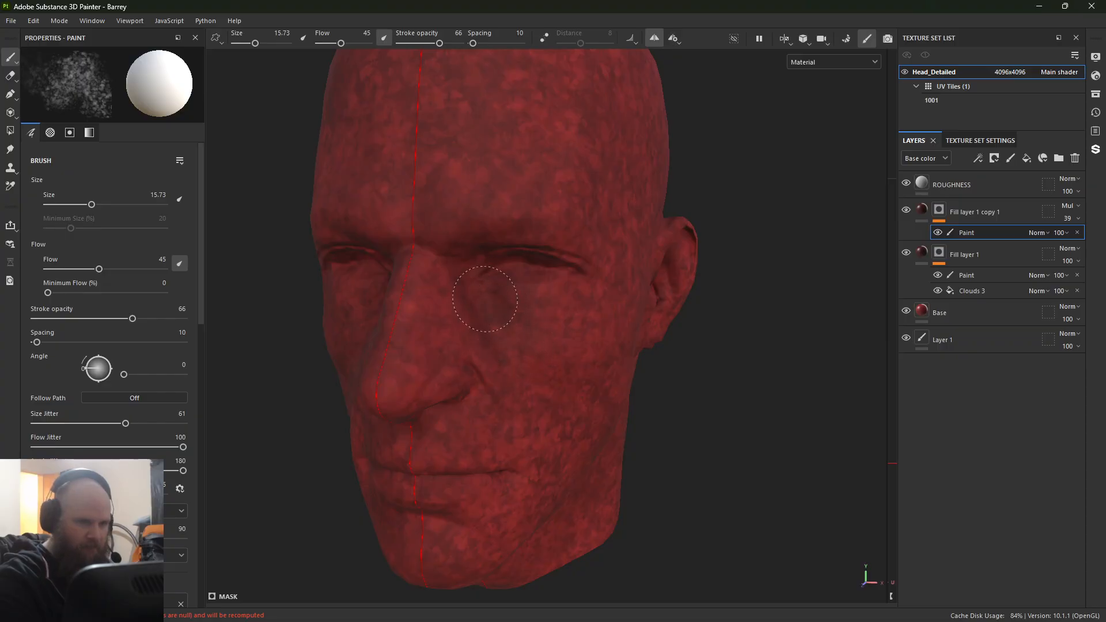
alt+drag(564, 375, 548, 359)
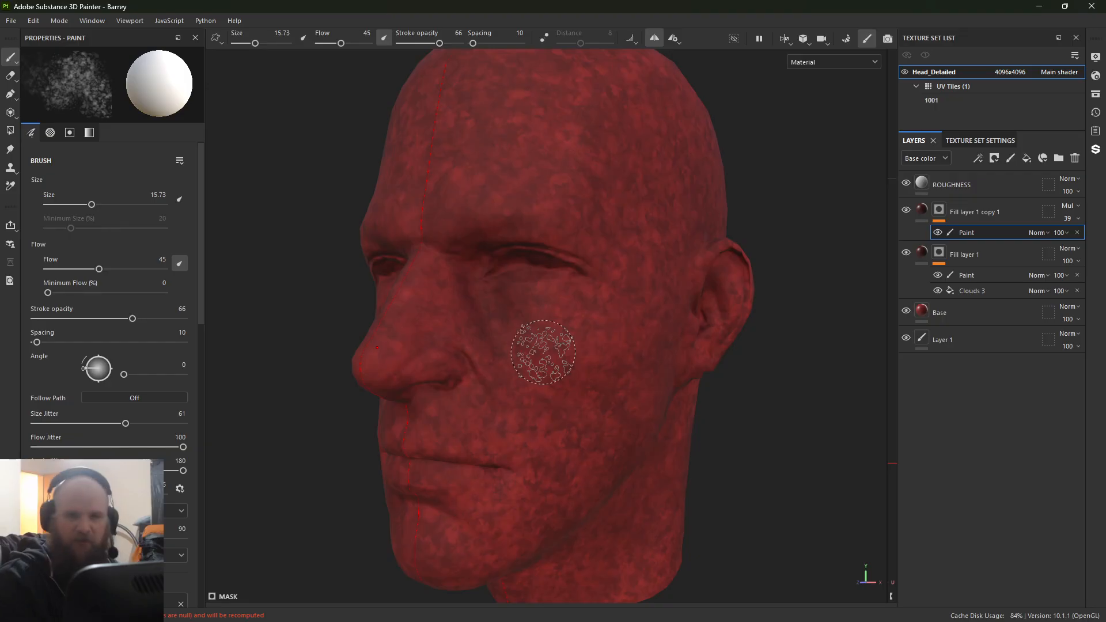
alt+drag(543, 352, 440, 321)
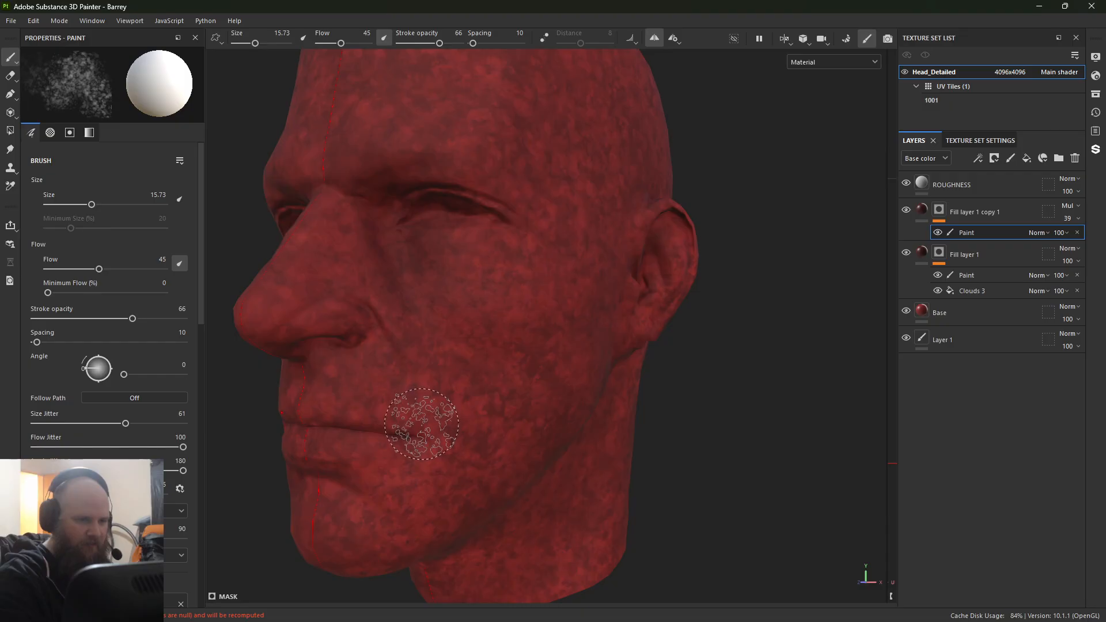
ctrl+drag(422, 425, 428, 446)
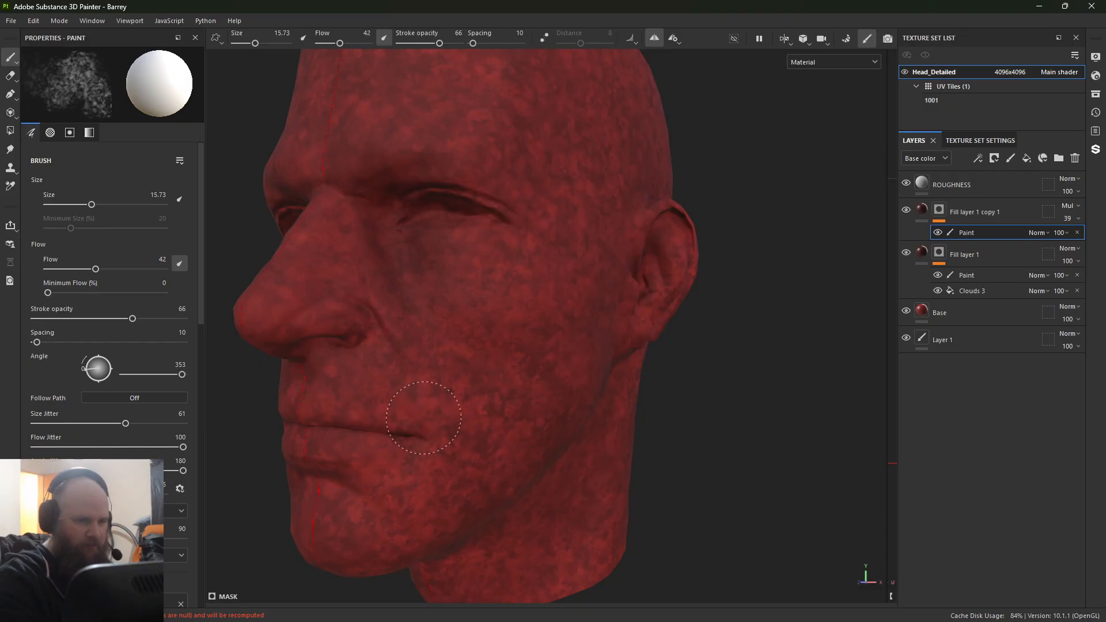
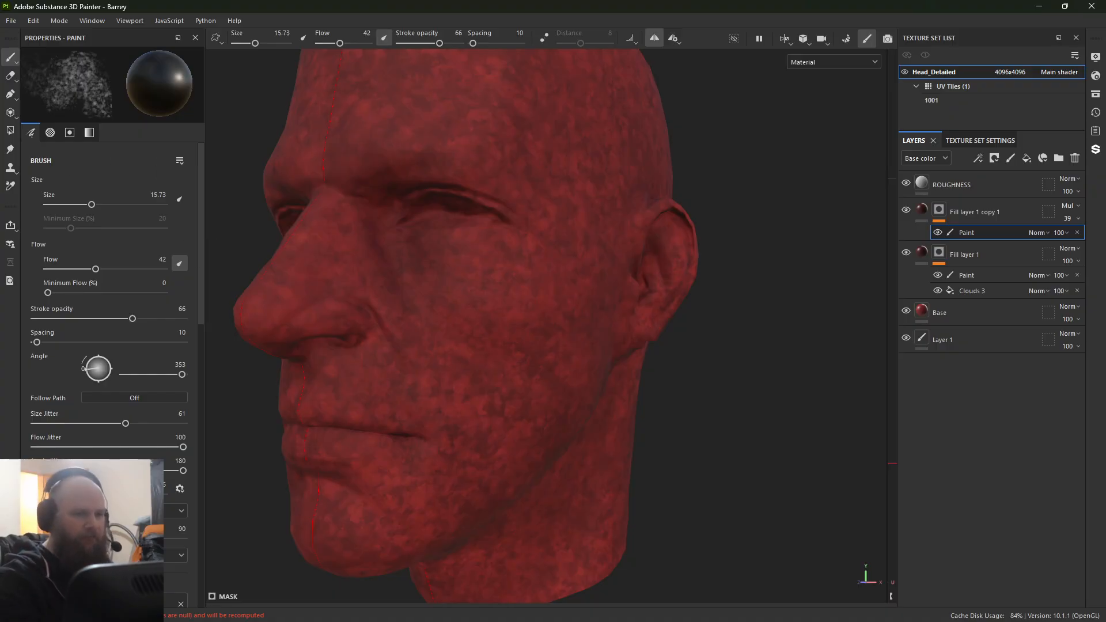
Step: Raise the opacity of the Multiply layer Fill layer 1 copy 1 to 83
click(1069, 219)
drag(1073, 240, 1075, 246)
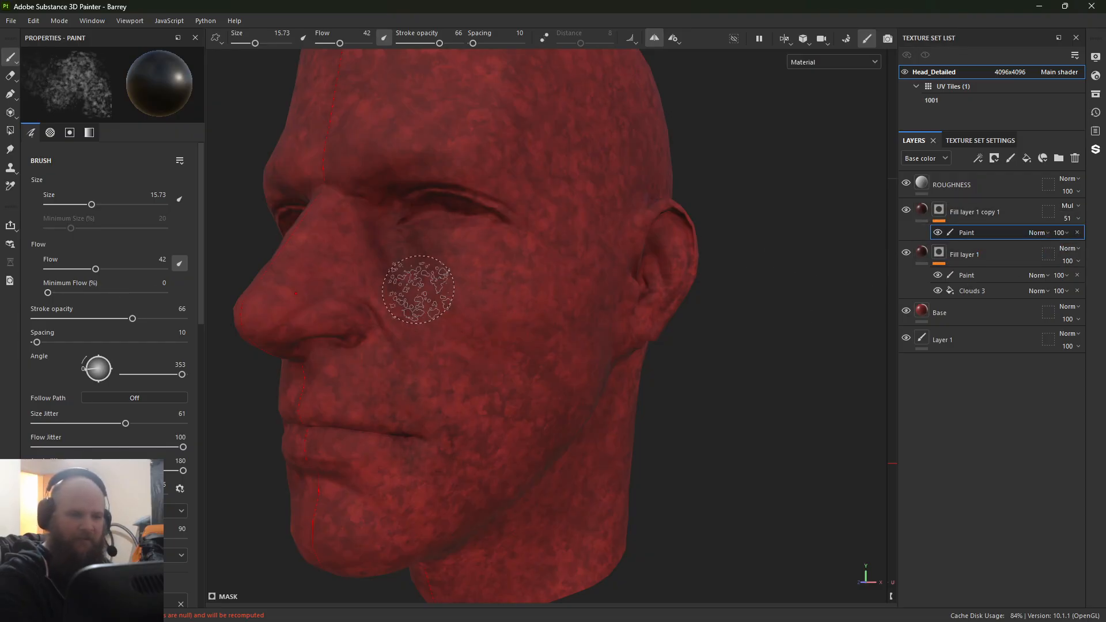
click(1067, 219)
drag(1077, 240, 1082, 239)
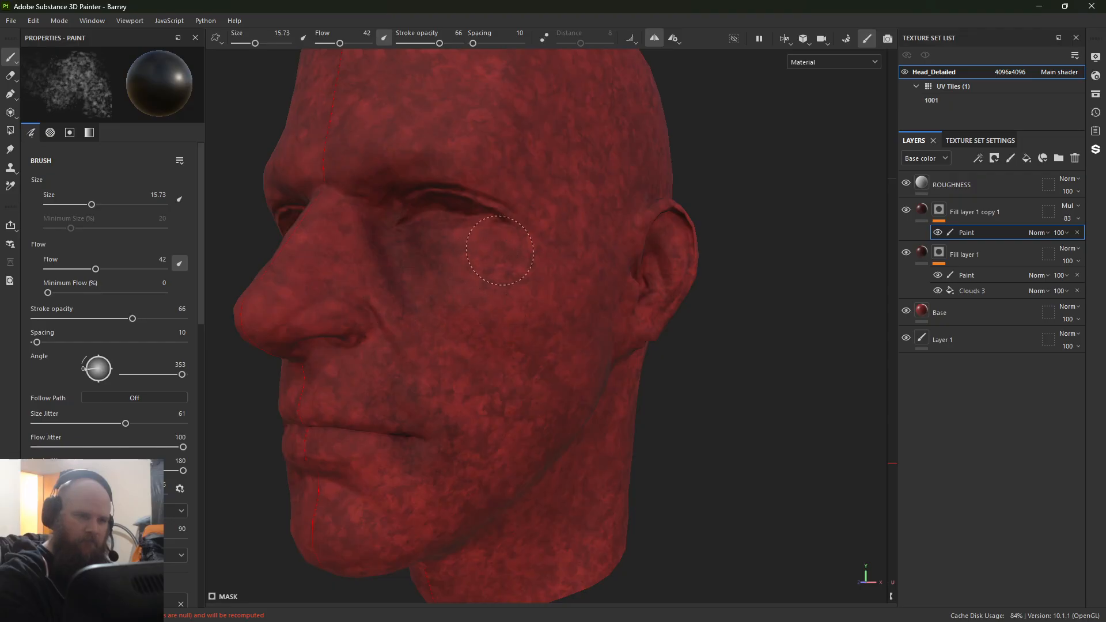
Step: With the 15.73 brush switched to white, paint the Multiply layer's mask around the nostrils, the mouth and the side of the nose
key(x)
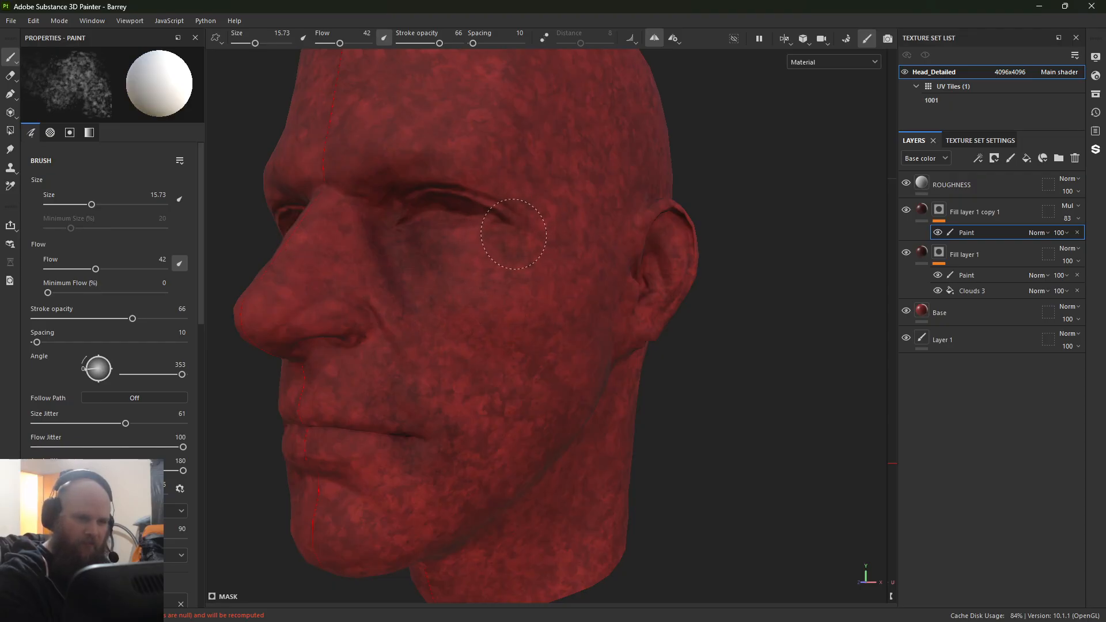
mouse_move(348, 337)
alt+mouse_down()
mouse_move(496, 190)
mouse_move(547, 427)
mouse_move(563, 388)
mouse_move(526, 395)
mouse_move(548, 374)
alt+mouse_up()
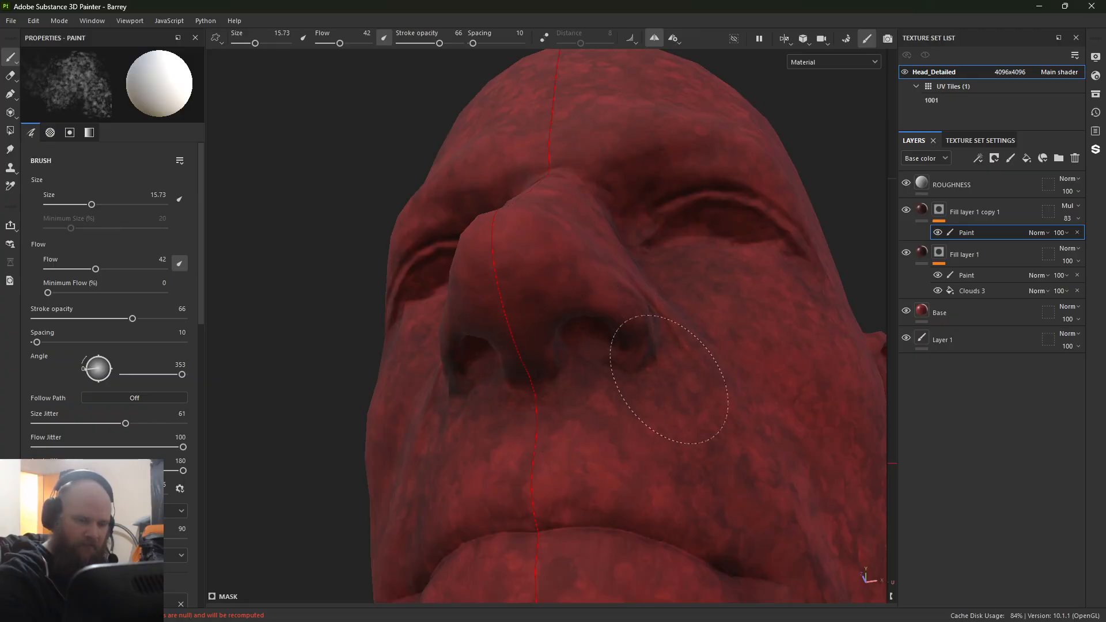
alt+drag(669, 380, 524, 351)
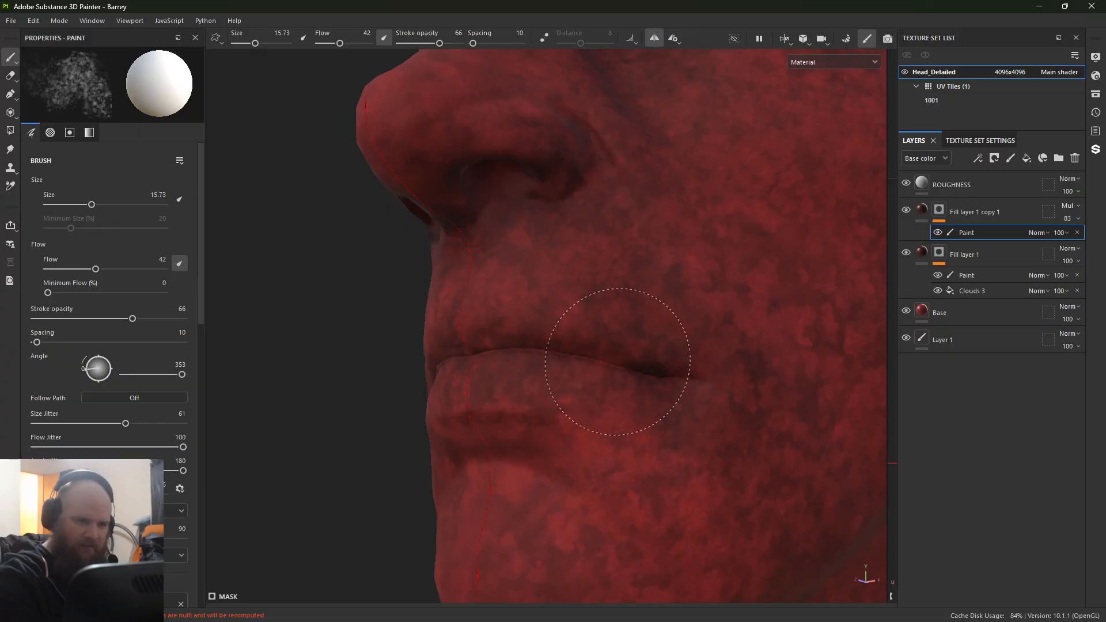
scroll(662, 396, down, 4)
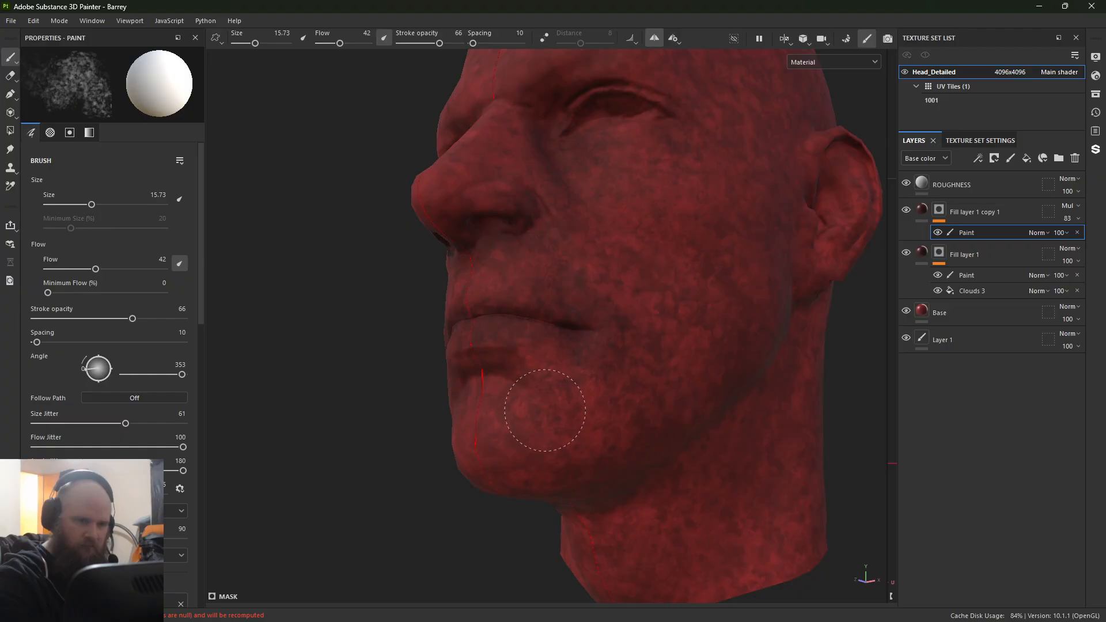
alt+drag(583, 362, 415, 507)
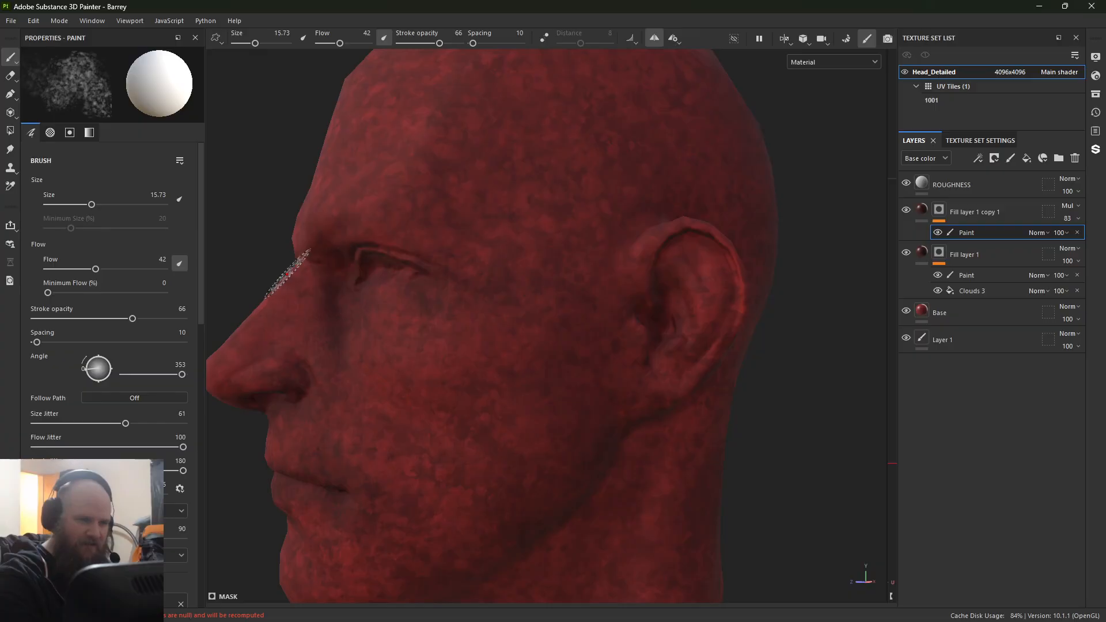
mouse_move(288, 271)
alt+right_down()
mouse_move(374, 237)
mouse_move(326, 320)
alt+right_up()
alt+drag(326, 321, 501, 316)
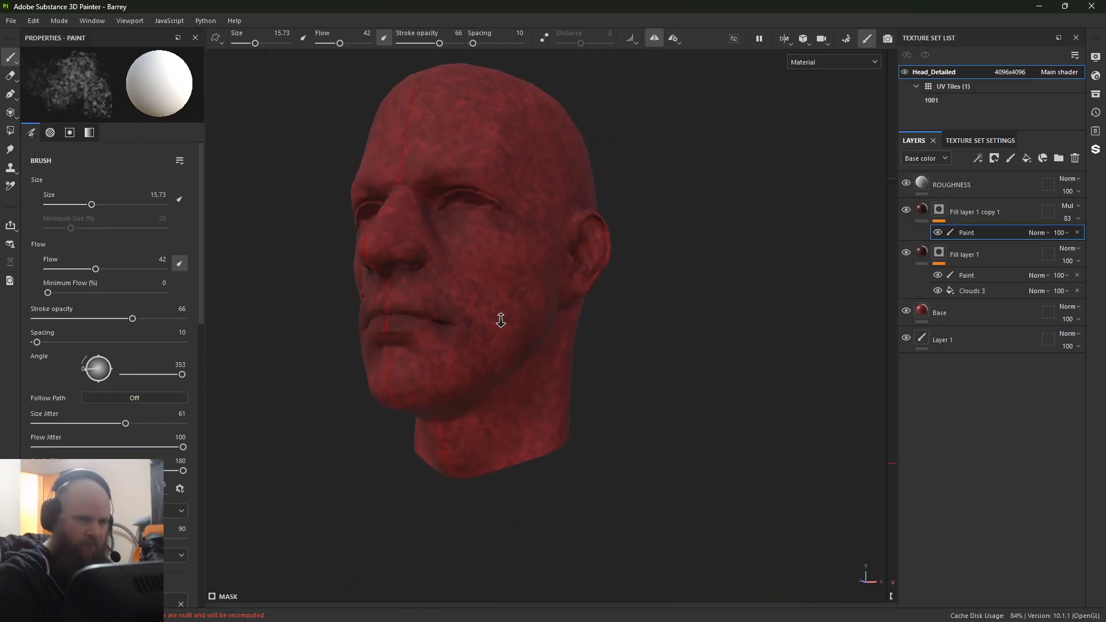
mouse_move(501, 317)
alt+right_down()
mouse_move(599, 473)
mouse_move(346, 459)
alt+right_up()
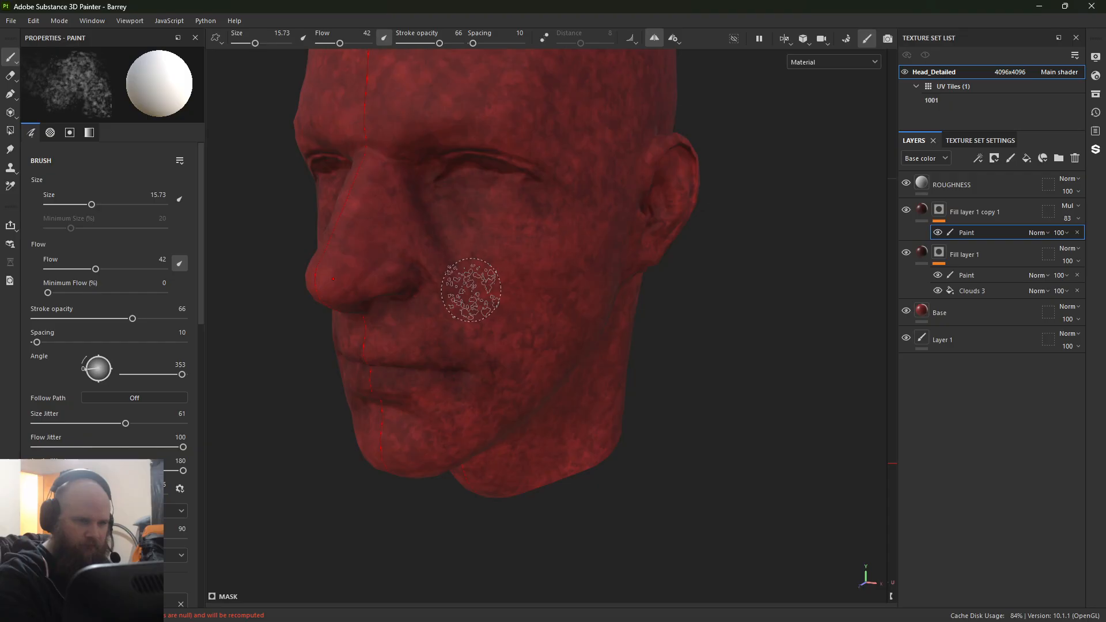
Step: Enlarge the brush to 46.05 and paint broad mask strokes in front of the ear, along the jaw and neck, and over the temple
mouse_move(469, 323)
ctrl+right_down()
mouse_move(471, 283)
mouse_move(516, 284)
ctrl+right_up()
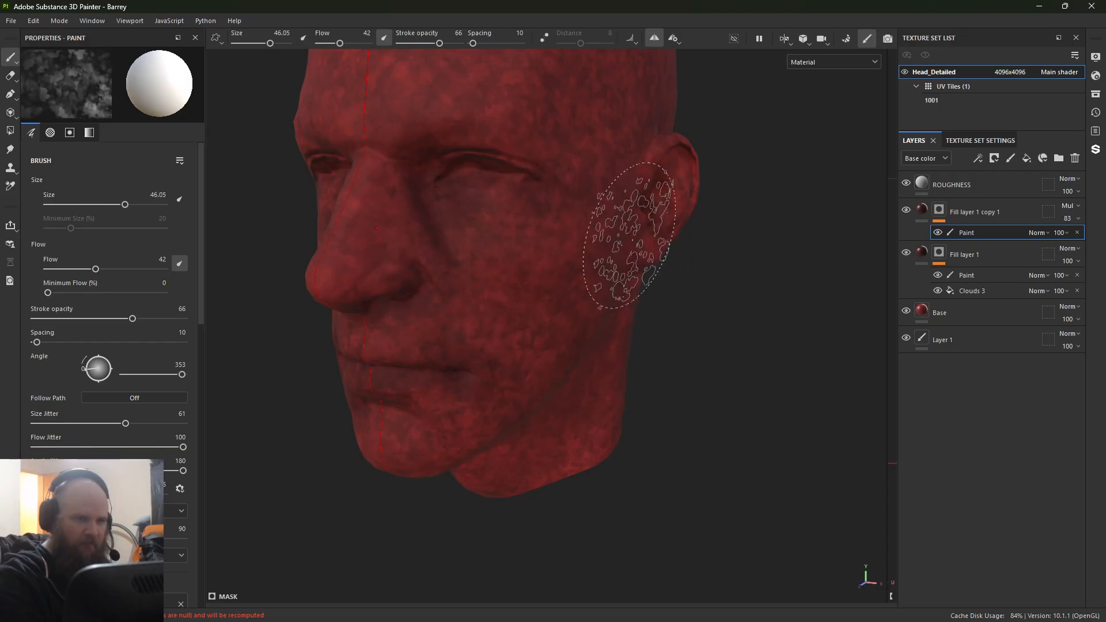
alt+middle_drag(599, 190, 576, 501)
alt+middle_drag(461, 478, 506, 137)
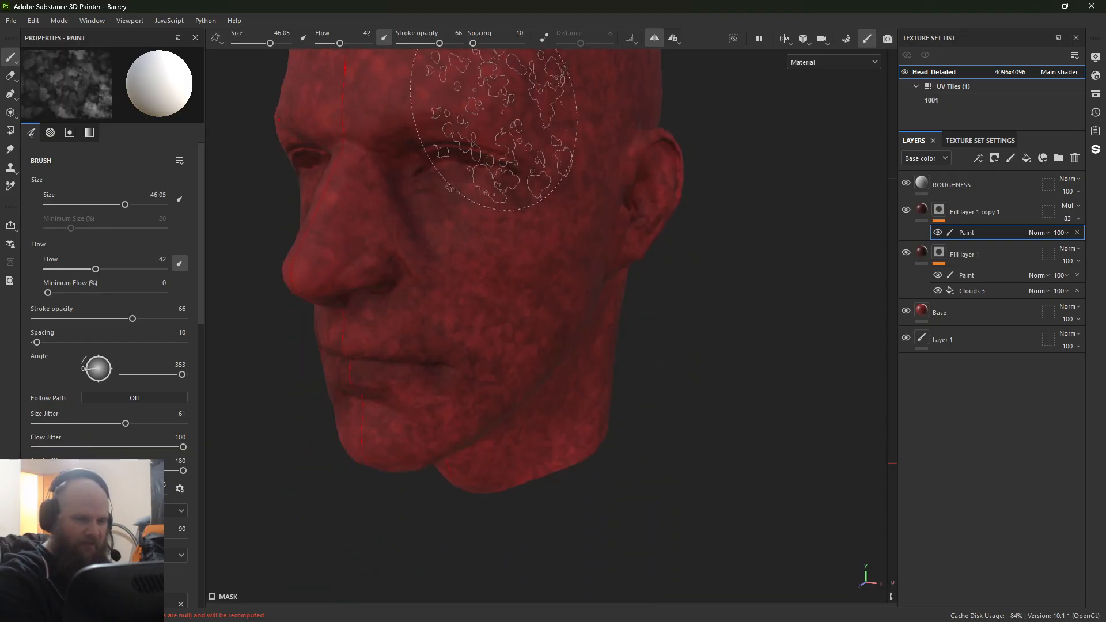
alt+right_drag(506, 137, 504, 330)
Step: Switch the brush to black at size 11.73 and soften the Multiply layer's mask on the cheek below the eye
key(x)
mouse_move(464, 278)
ctrl+right_down()
mouse_move(412, 277)
mouse_move(470, 276)
ctrl+right_up()
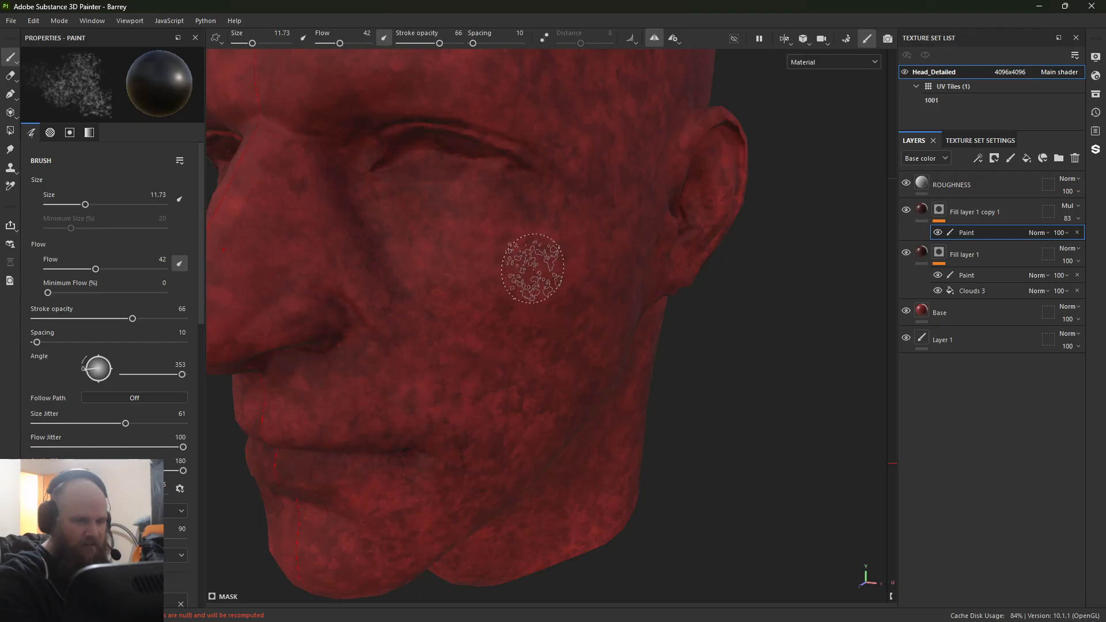
scroll(533, 272, down, 5)
mouse_move(534, 271)
alt+mouse_down()
mouse_move(709, 159)
mouse_move(445, 209)
alt+mouse_up()
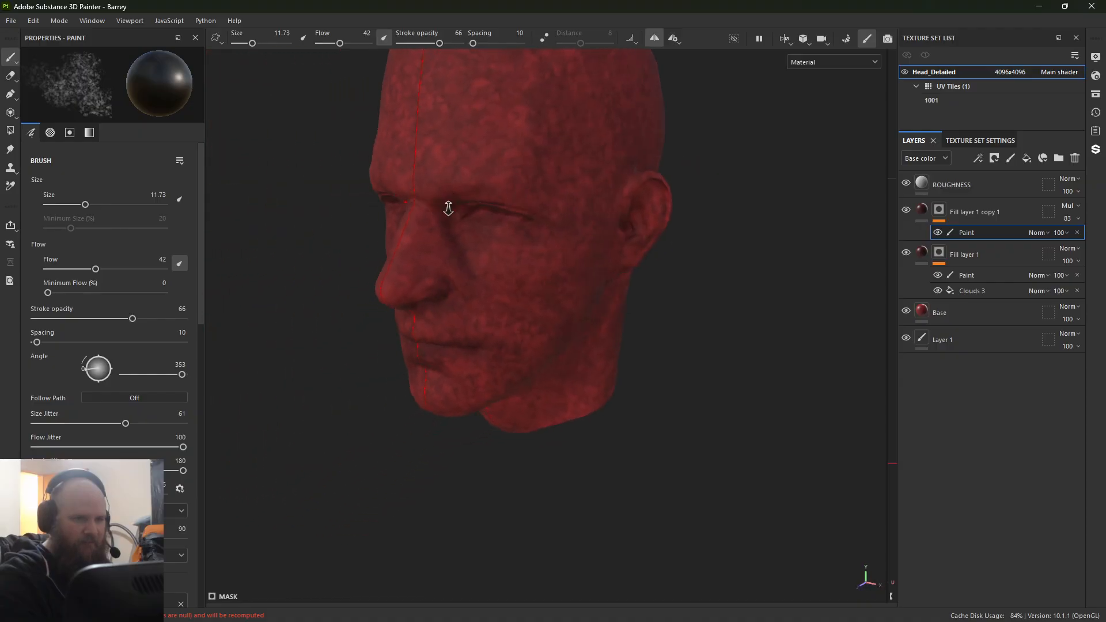
scroll(441, 277, up, 3)
Step: Add a fill layer above the Multiply layer with only the color channel active and set its base color to purple 9A2DC6
click(1021, 208)
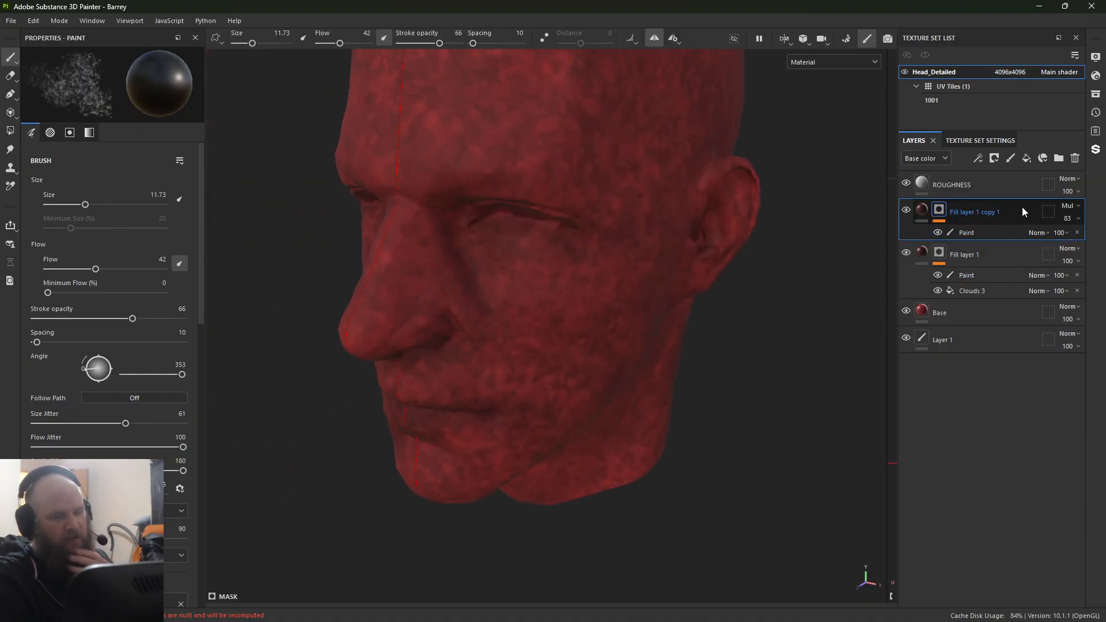
click(1027, 158)
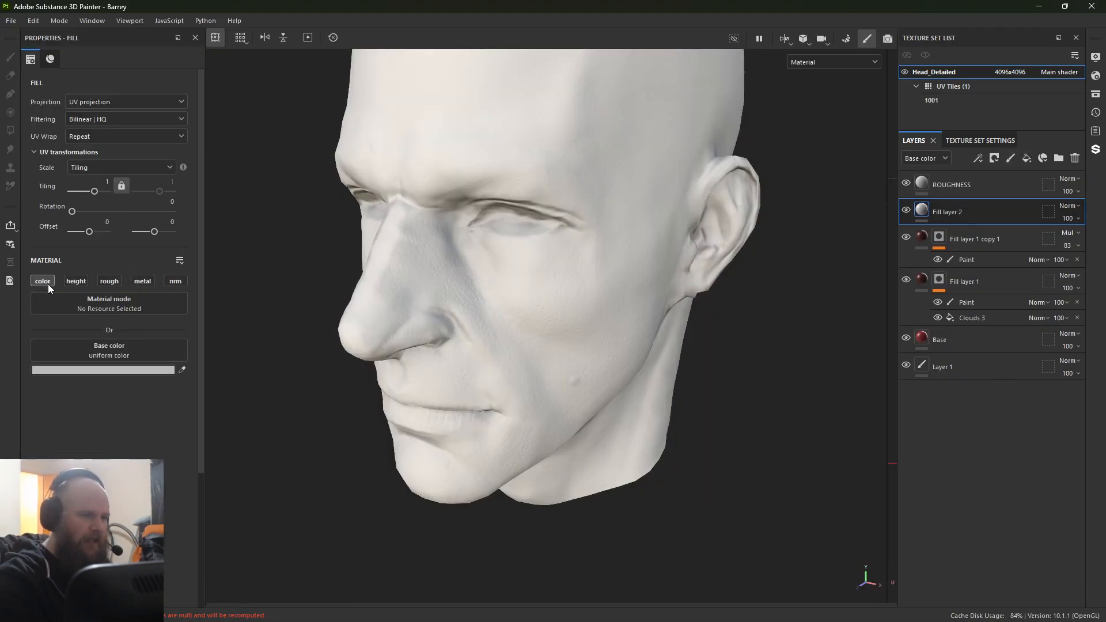
click(87, 370)
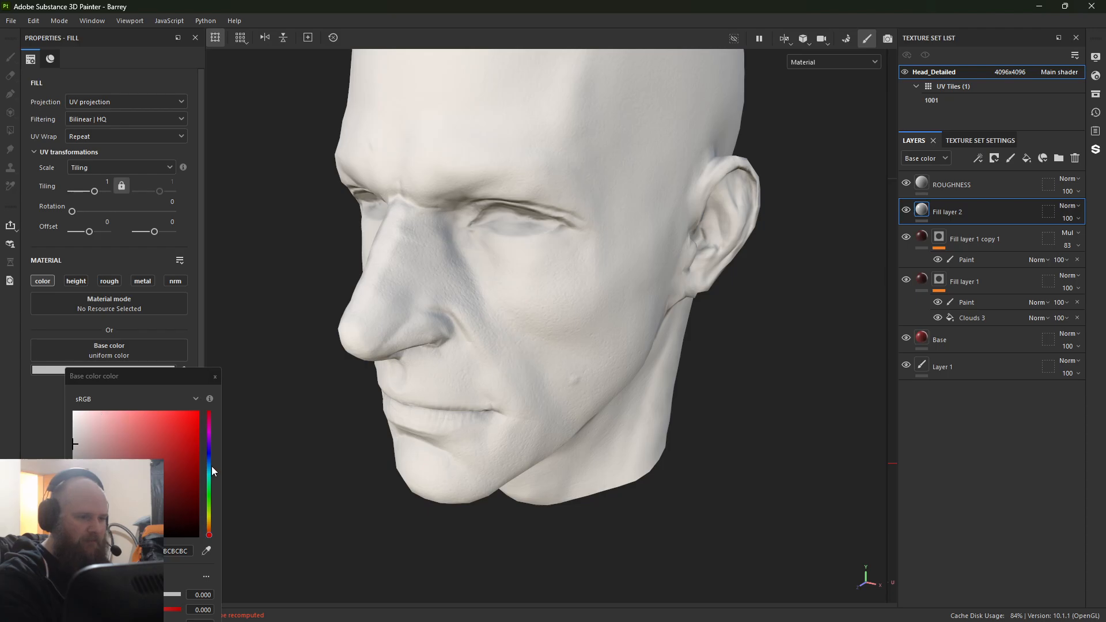
drag(211, 464, 209, 438)
click(168, 442)
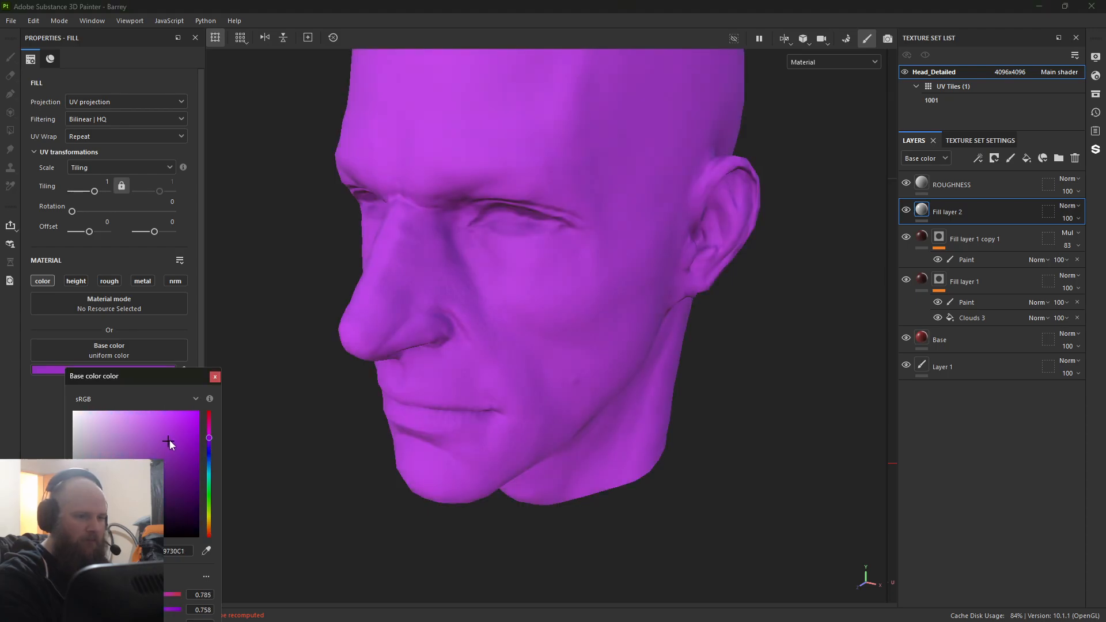
click(215, 377)
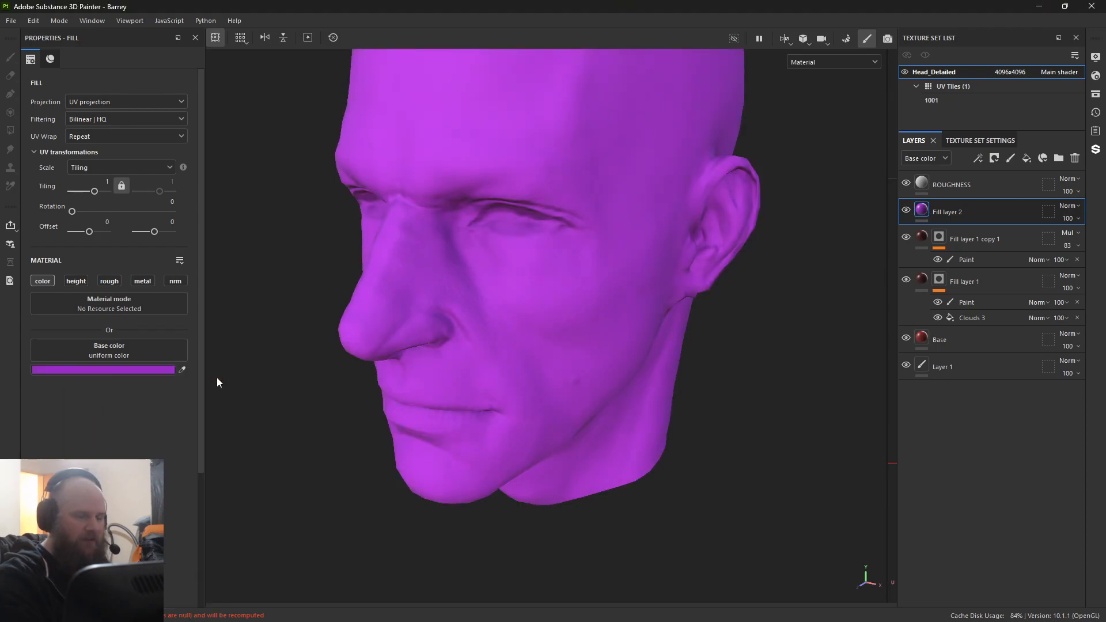
Step: Give Fill layer 2 a black mask and add a paint effect to that mask
right_click(925, 213)
click(949, 231)
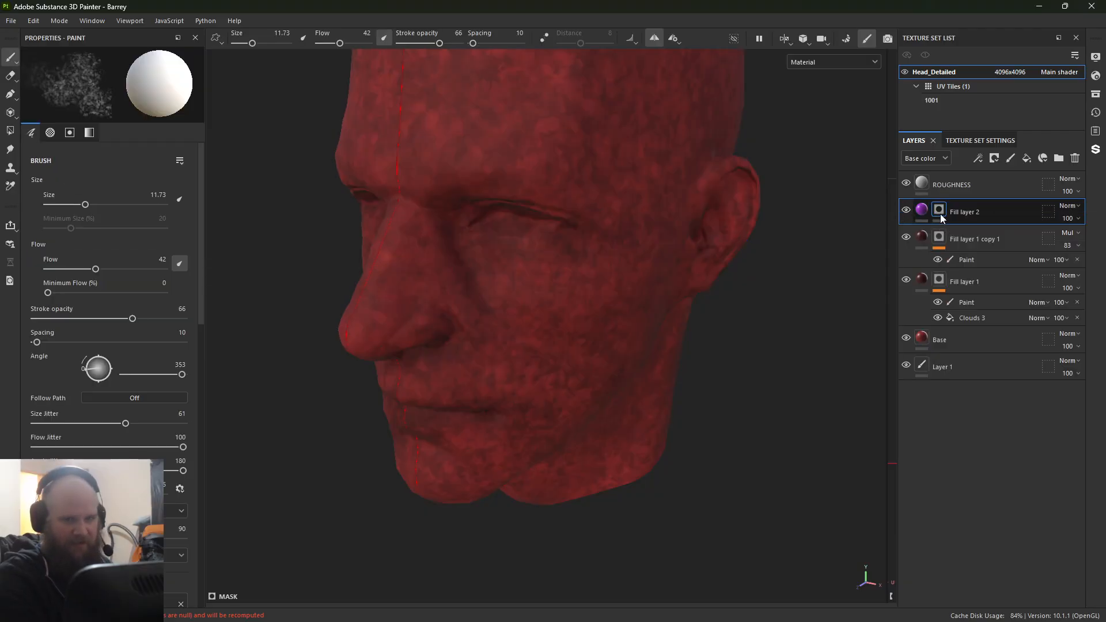
right_click(939, 212)
click(971, 385)
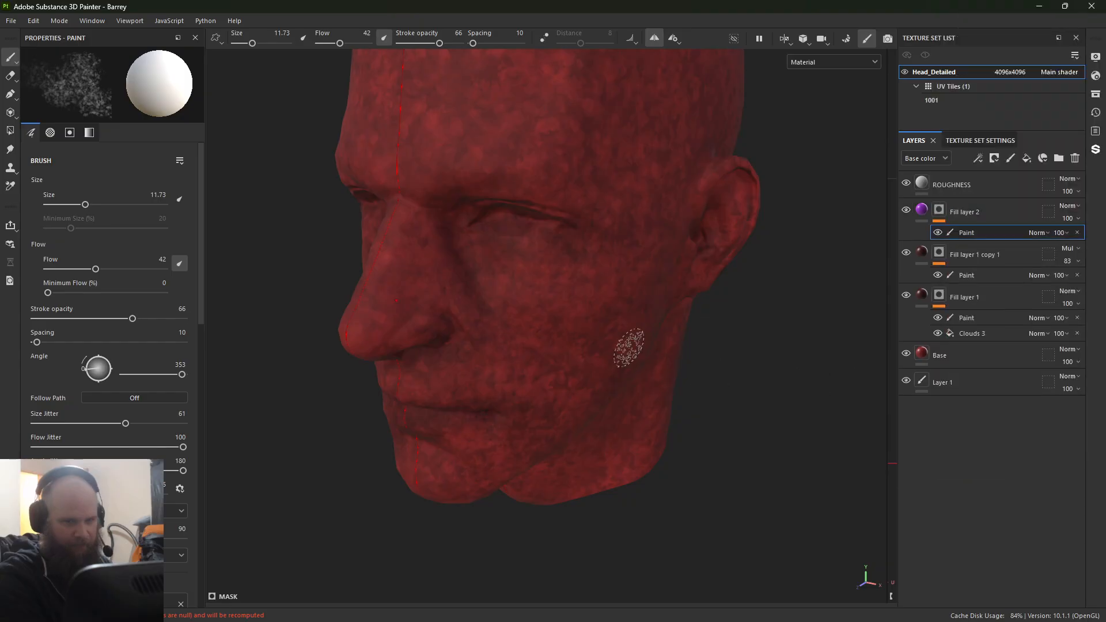
Step: Paint Fill layer 2's mask in white below the inner eye corner and dab it at the outer corner with the 11.73 brush
scroll(634, 363, up, 4)
mouse_move(470, 222)
mouse_down()
mouse_move(447, 222)
mouse_move(506, 254)
mouse_move(442, 217)
mouse_up()
mouse_move(505, 273)
mouse_down()
mouse_move(451, 223)
mouse_move(495, 270)
mouse_up()
click(539, 264)
click(585, 217)
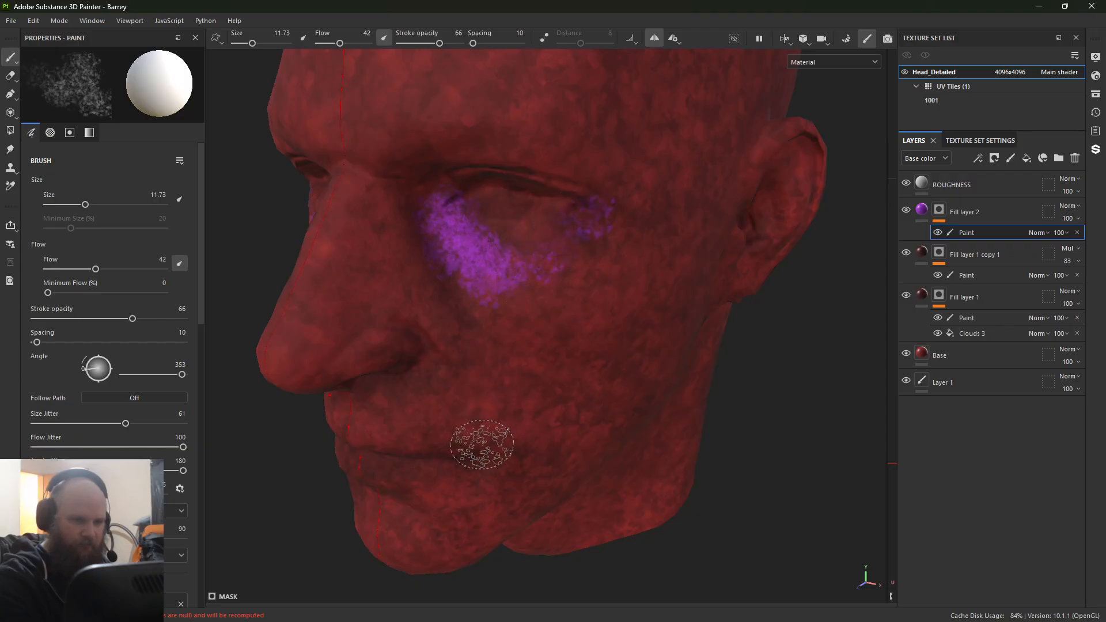
Step: Dab purple at the mouth corner and beside the nostril on Fill layer 2's mask
click(491, 462)
click(496, 460)
click(490, 454)
click(417, 362)
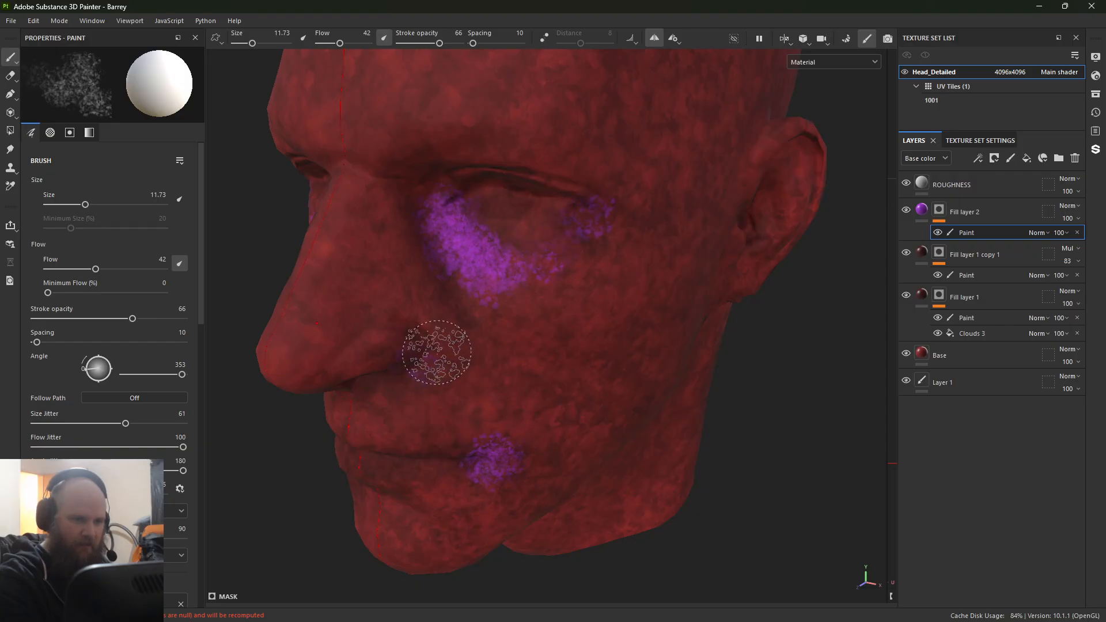
Step: Extend the purple mask painting under the eye toward the cheekbone and the outer eye corner
alt+middle_drag(523, 382, 525, 404)
mouse_move(524, 405)
alt+mouse_down()
mouse_move(494, 363)
mouse_move(562, 296)
mouse_move(573, 309)
alt+mouse_up()
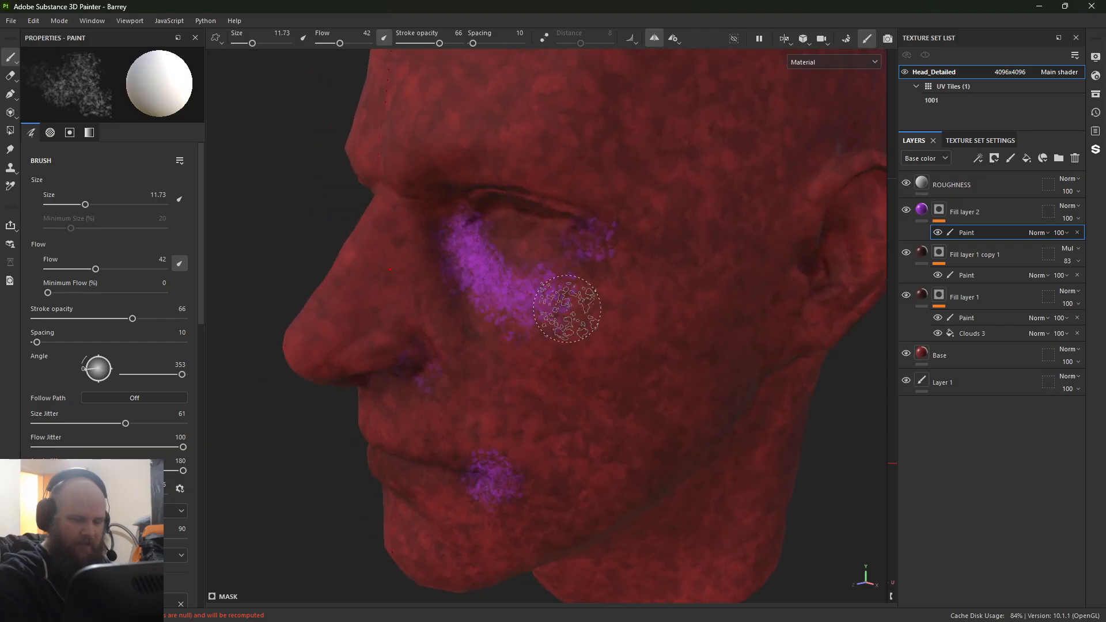
scroll(573, 309, up, 3)
alt+middle_drag(573, 309, 432, 219)
mouse_move(432, 219)
alt+mouse_down()
mouse_move(382, 240)
mouse_move(465, 348)
mouse_move(491, 281)
mouse_move(507, 328)
mouse_move(507, 260)
mouse_move(530, 278)
alt+mouse_up()
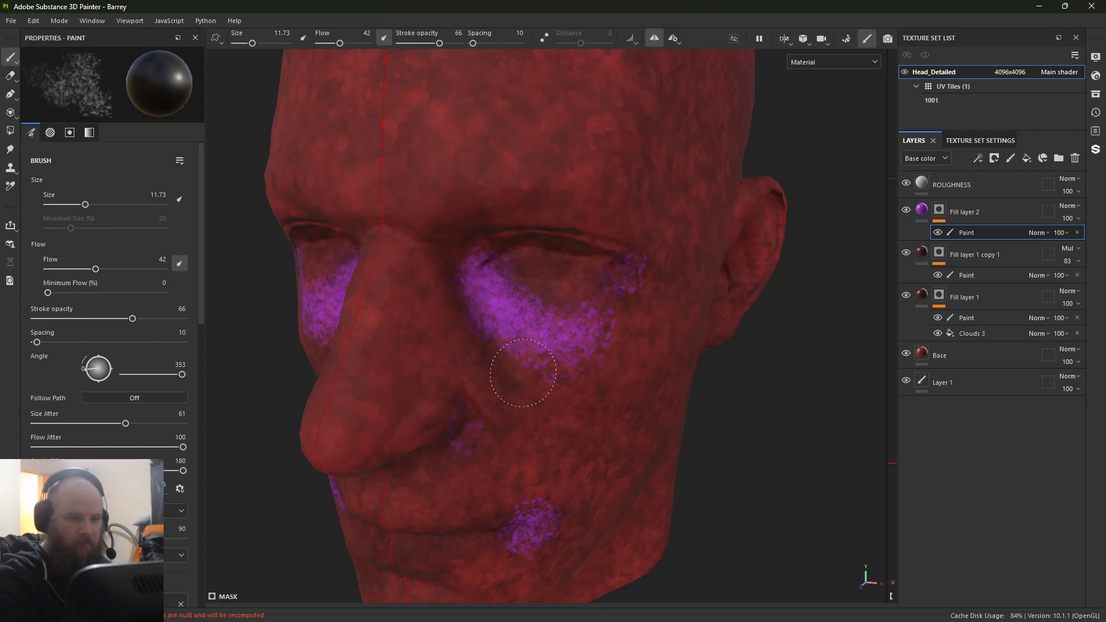
Step: Change Fill layer 2's base color to the darker purple 560692 and check it from several angles around the head
click(922, 211)
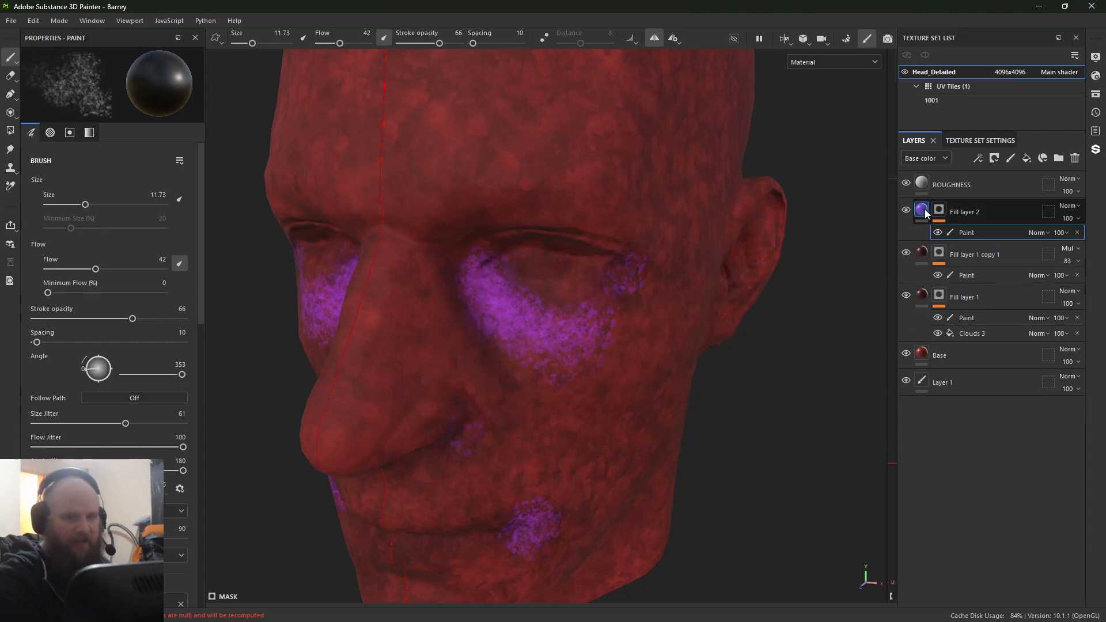
click(940, 210)
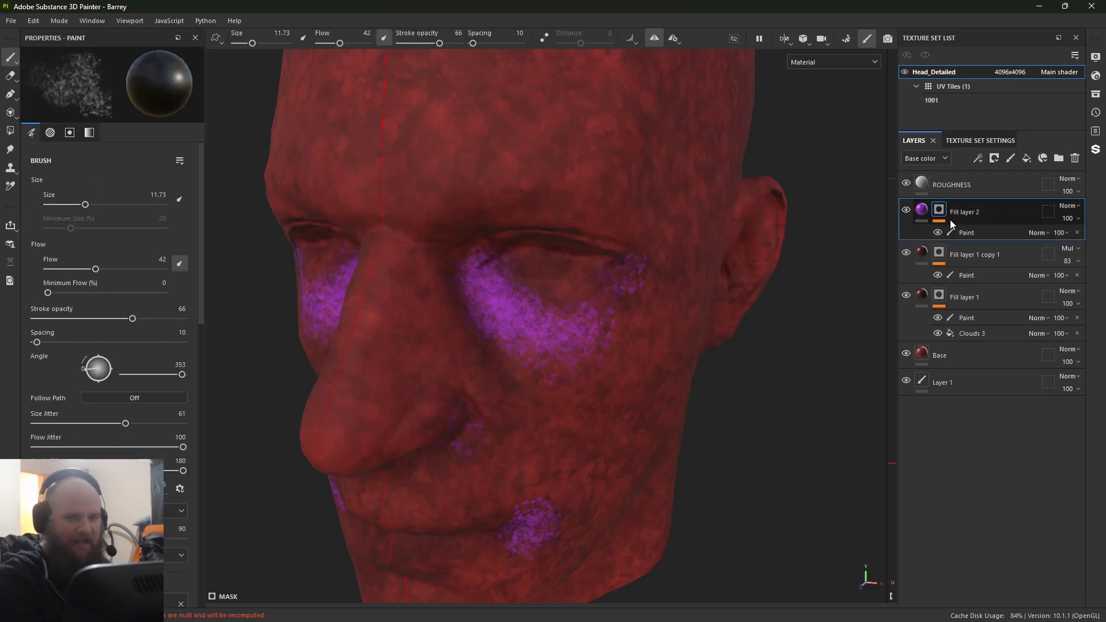
click(923, 212)
click(163, 371)
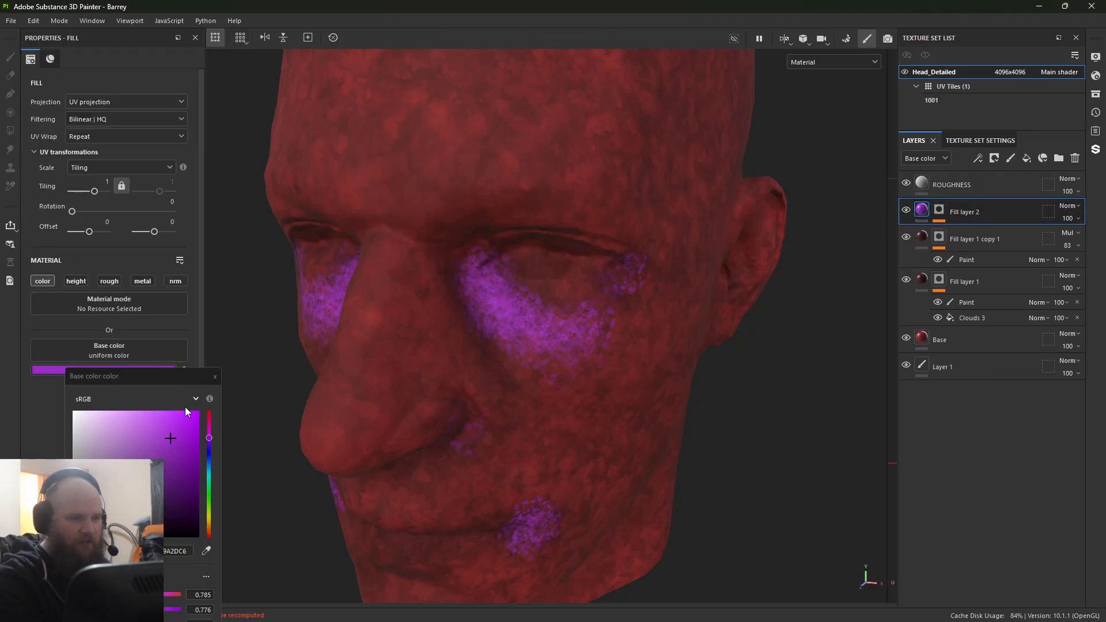
mouse_move(204, 476)
mouse_down()
mouse_move(209, 504)
mouse_move(211, 441)
mouse_move(130, 485)
mouse_move(175, 489)
mouse_move(193, 464)
mouse_up()
alt+right_drag(602, 429, 538, 286)
alt+shift+drag(539, 286, 501, 236)
alt+right_drag(501, 236, 746, 420)
alt+drag(746, 420, 573, 343)
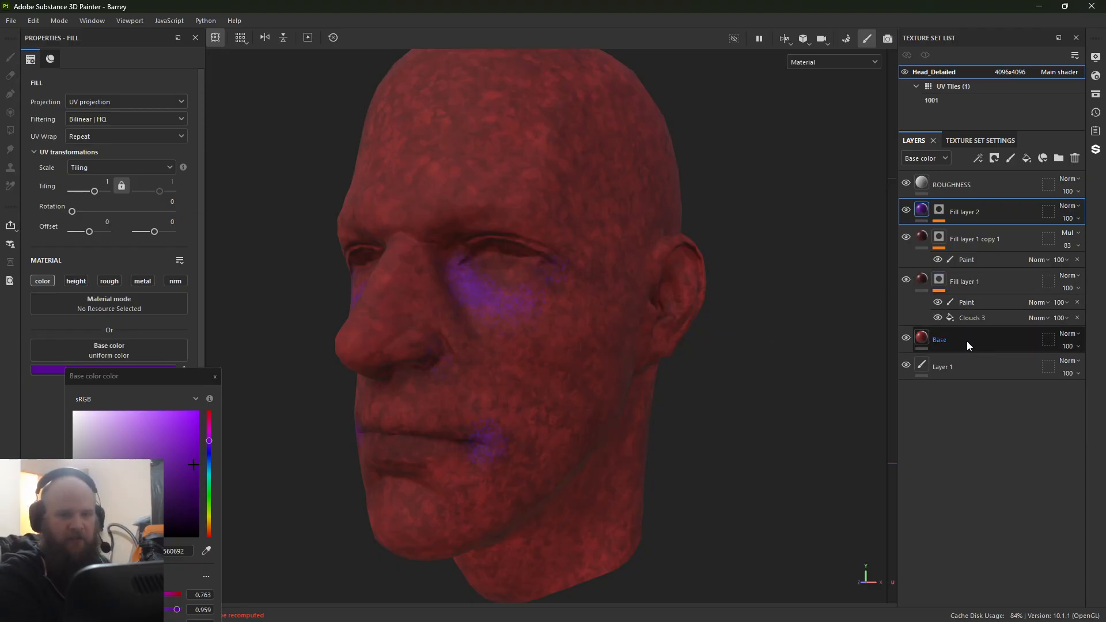
Step: Create a layer folder above Fill layer 2 and name it Sub
click(1060, 161)
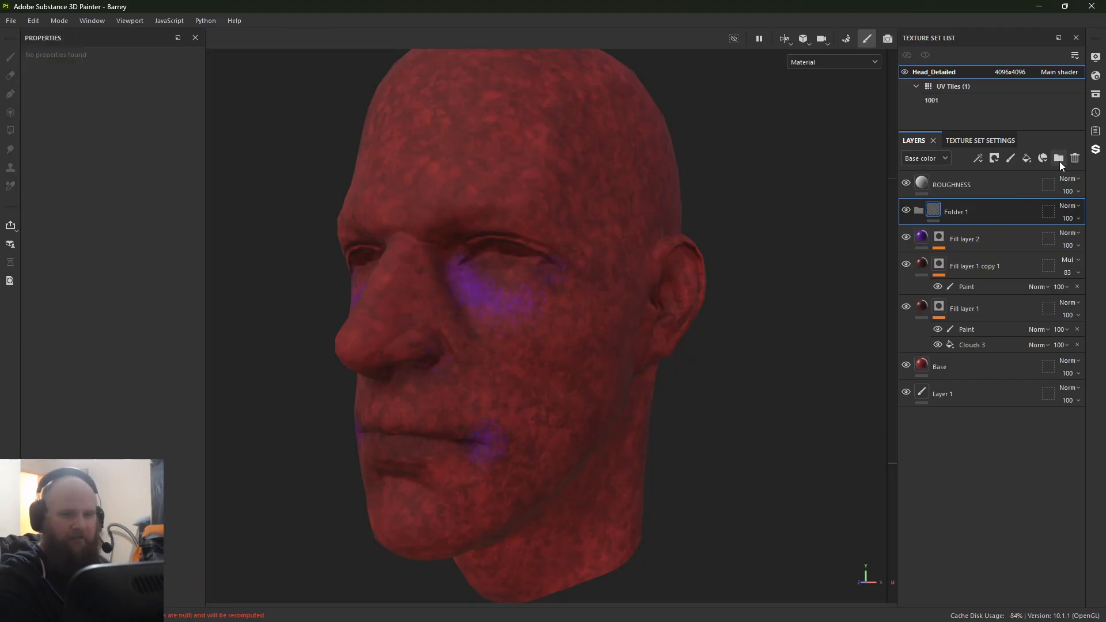
double_click(959, 222)
text(Bas)
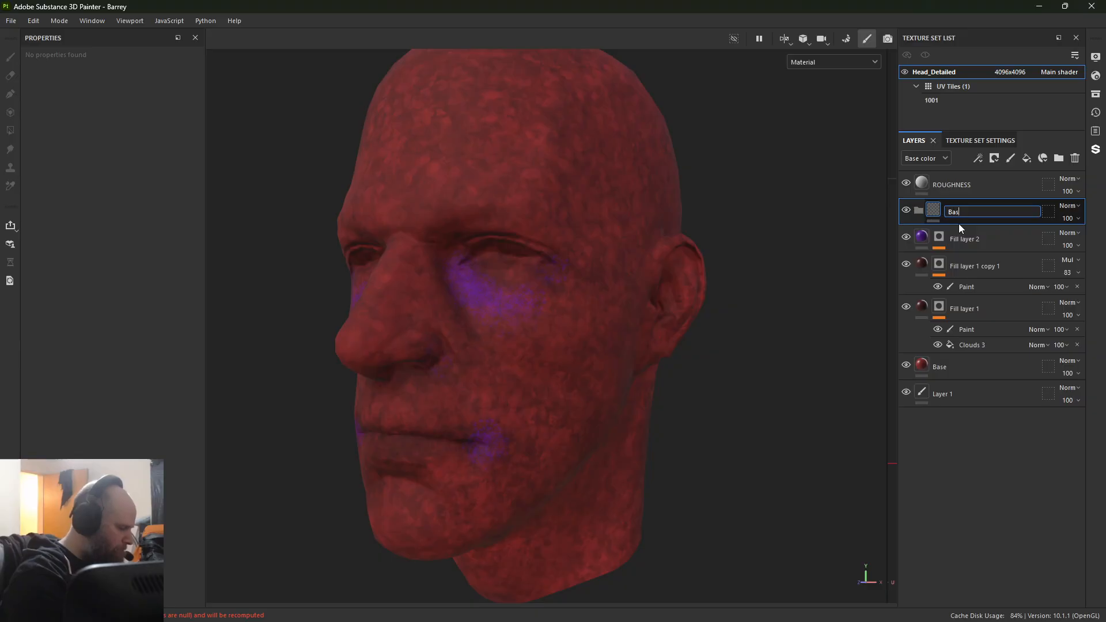
text(ub)
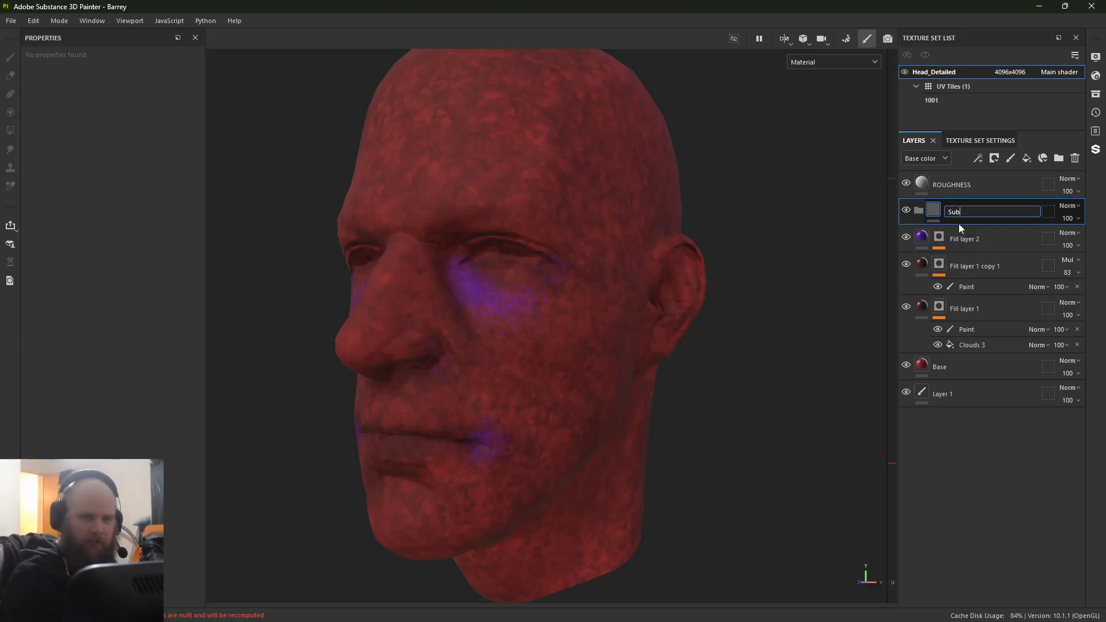
key(Return)
Step: Move all layers from Fill layer 2 down to Base into the Sub folder, collapse the folder and select it
click(968, 233)
shift+click(1010, 361)
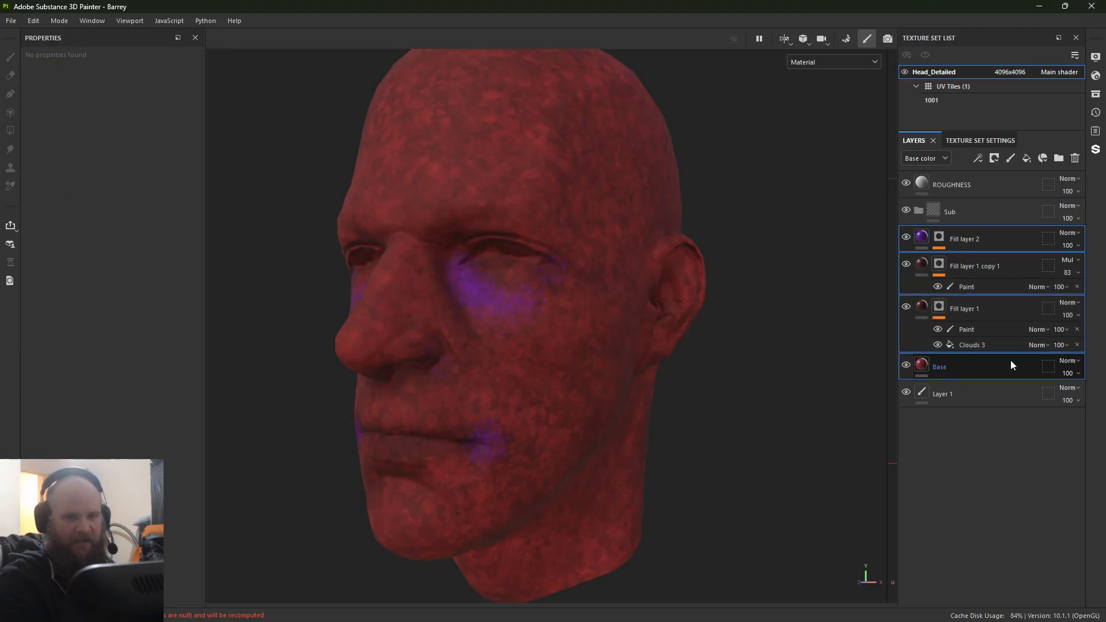
drag(1007, 243, 997, 210)
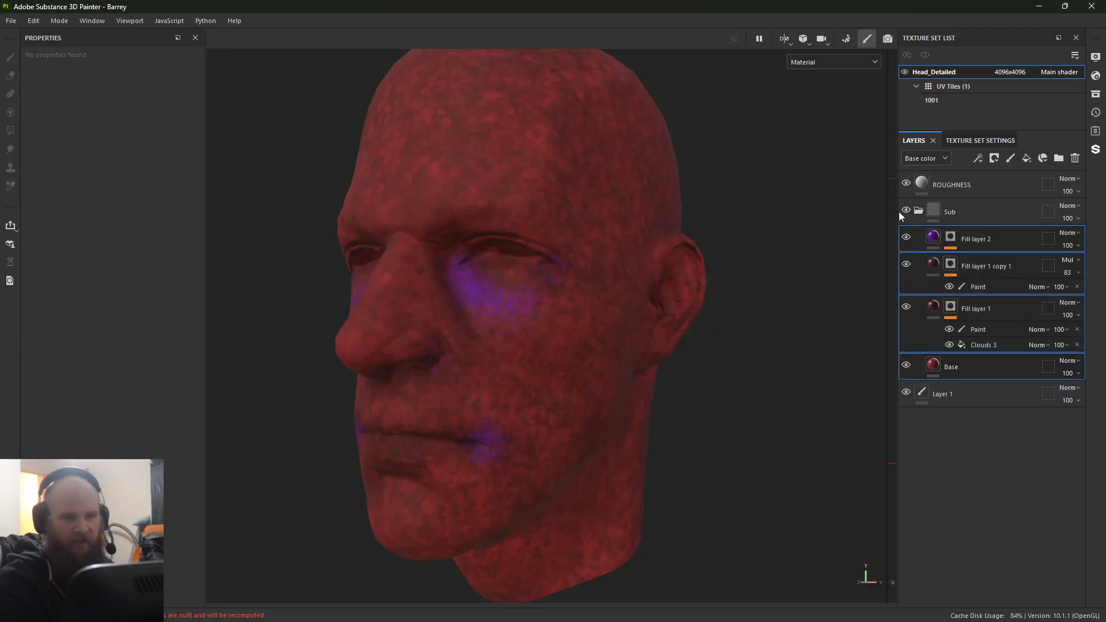
click(920, 212)
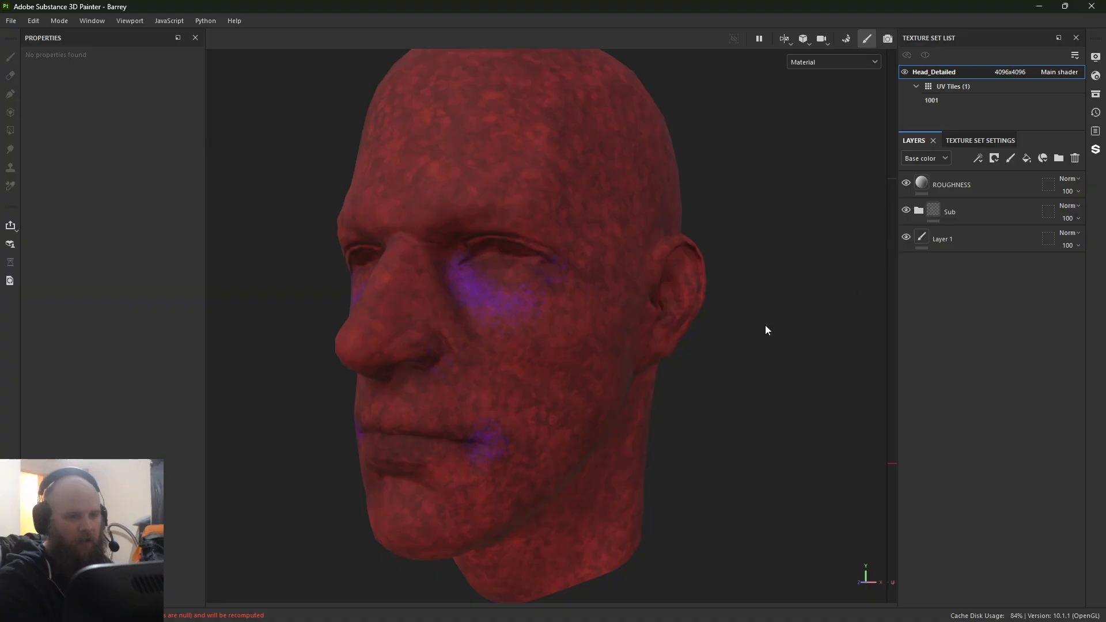
click(977, 216)
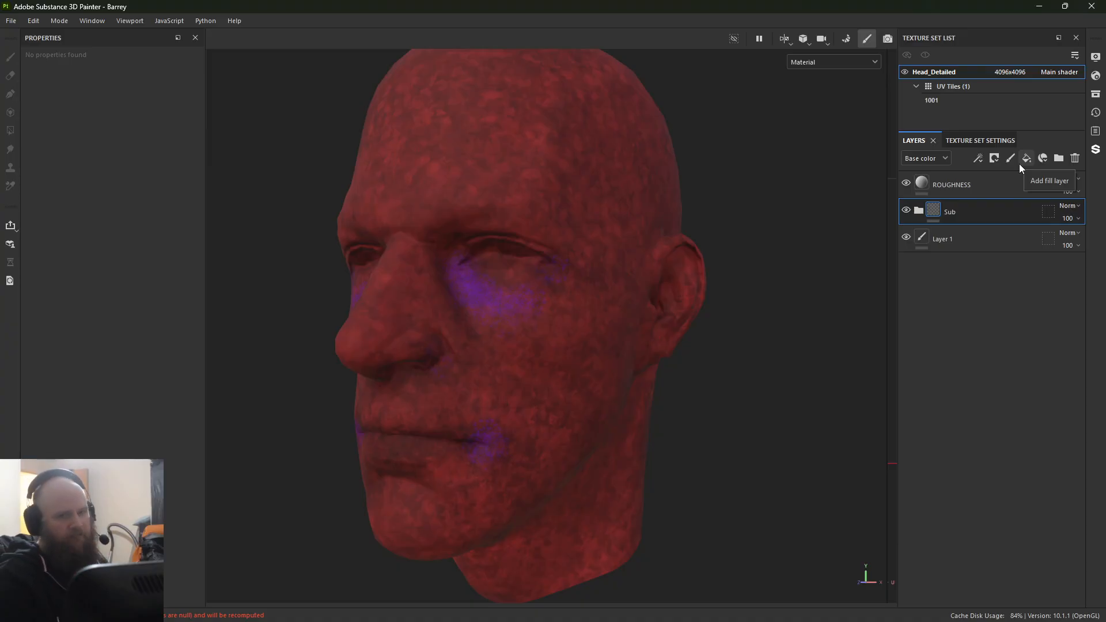
Step: Add a fill layer above the Sub folder, limit it to the color channel and set its base color to light skin tone ECC6A0
click(1019, 164)
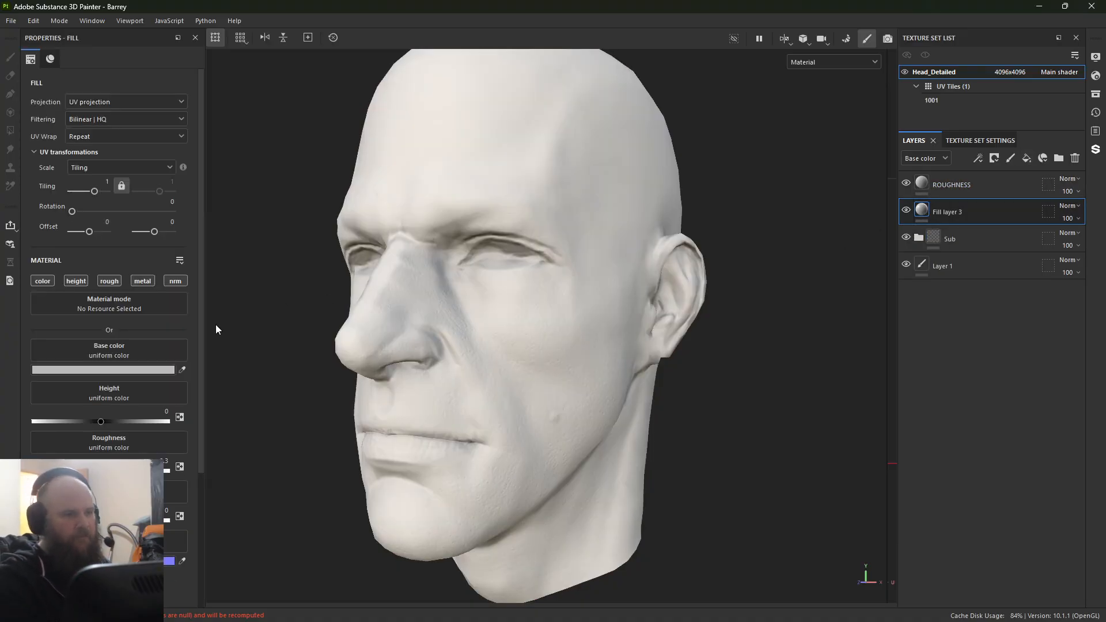
click(118, 374)
click(126, 478)
click(210, 524)
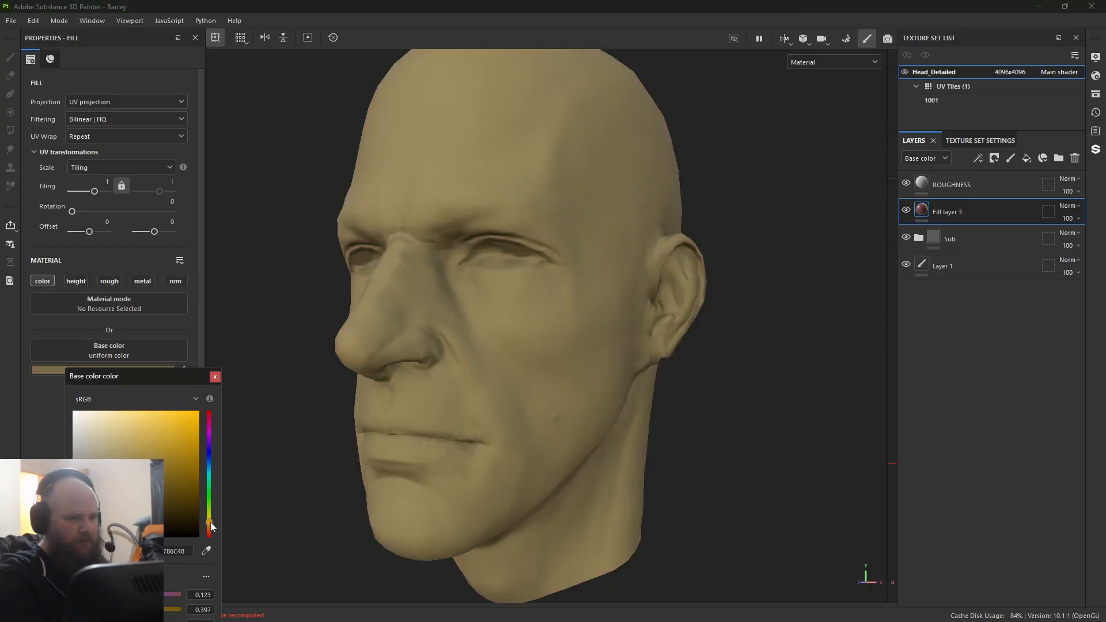
mouse_move(104, 416)
mouse_down()
mouse_move(124, 444)
mouse_move(119, 418)
mouse_up()
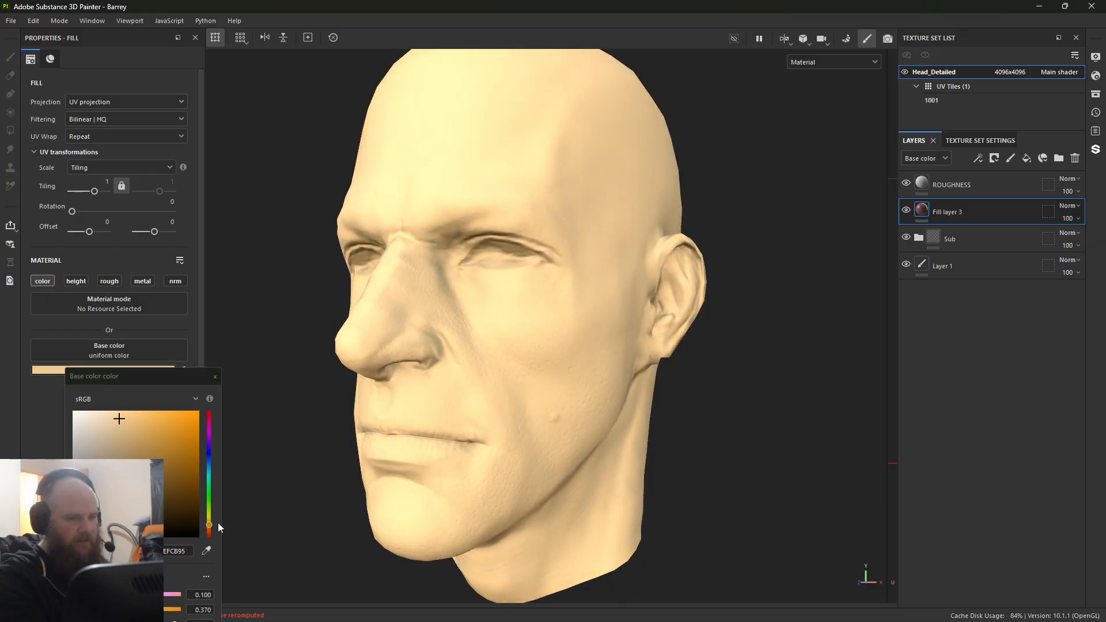
drag(212, 526, 212, 527)
drag(123, 449, 114, 420)
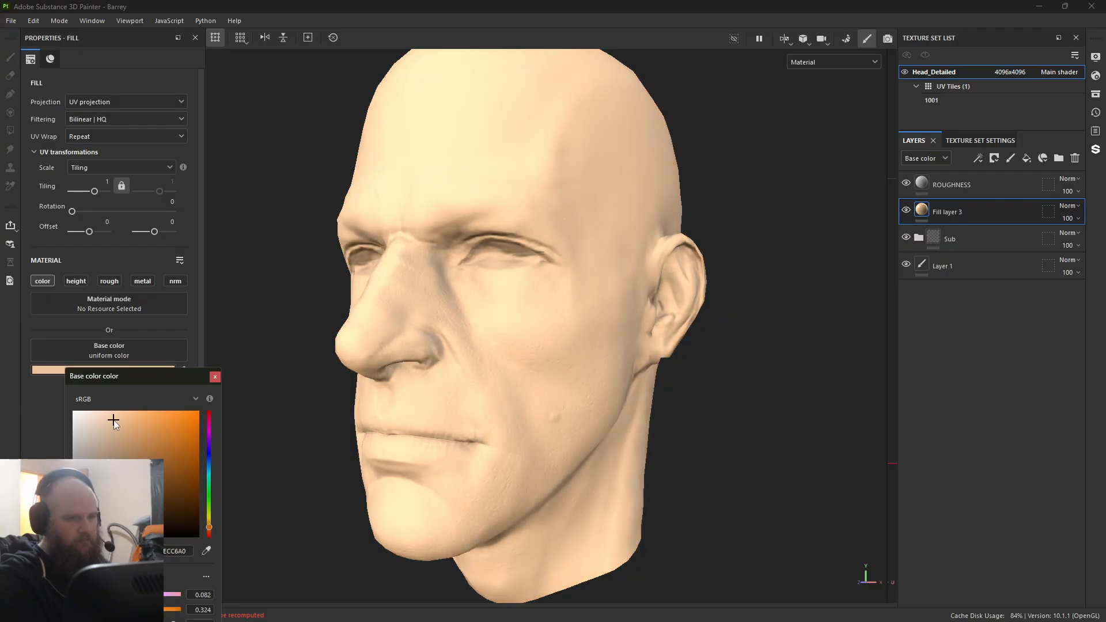
click(214, 376)
Step: Change the environment map in the display settings to Studio Tomoco
click(90, 21)
mouse_move(105, 35)
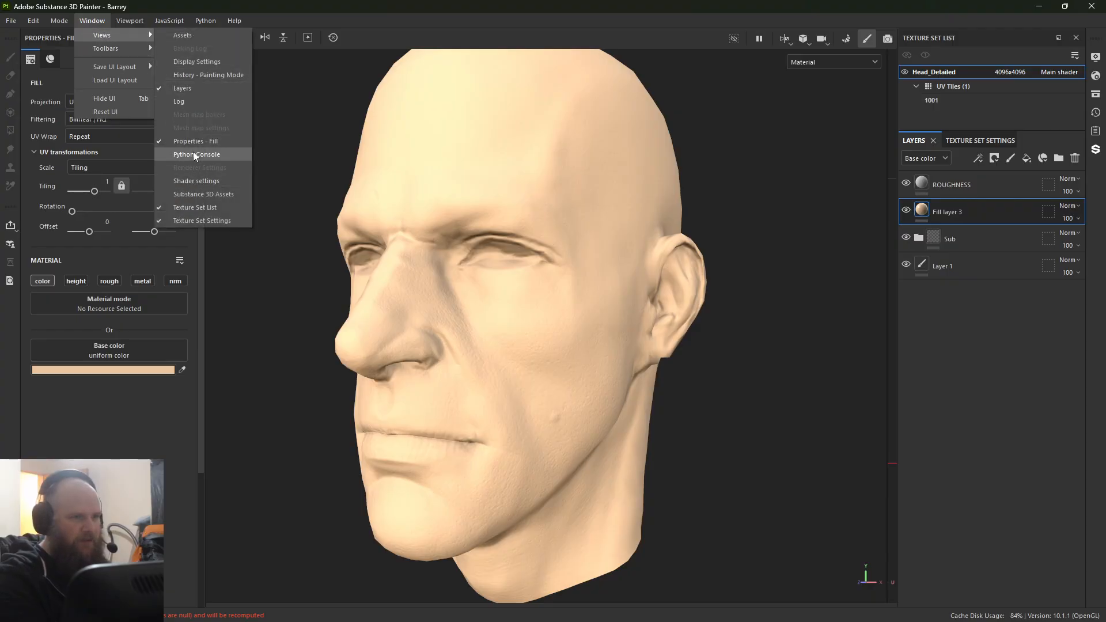
click(196, 62)
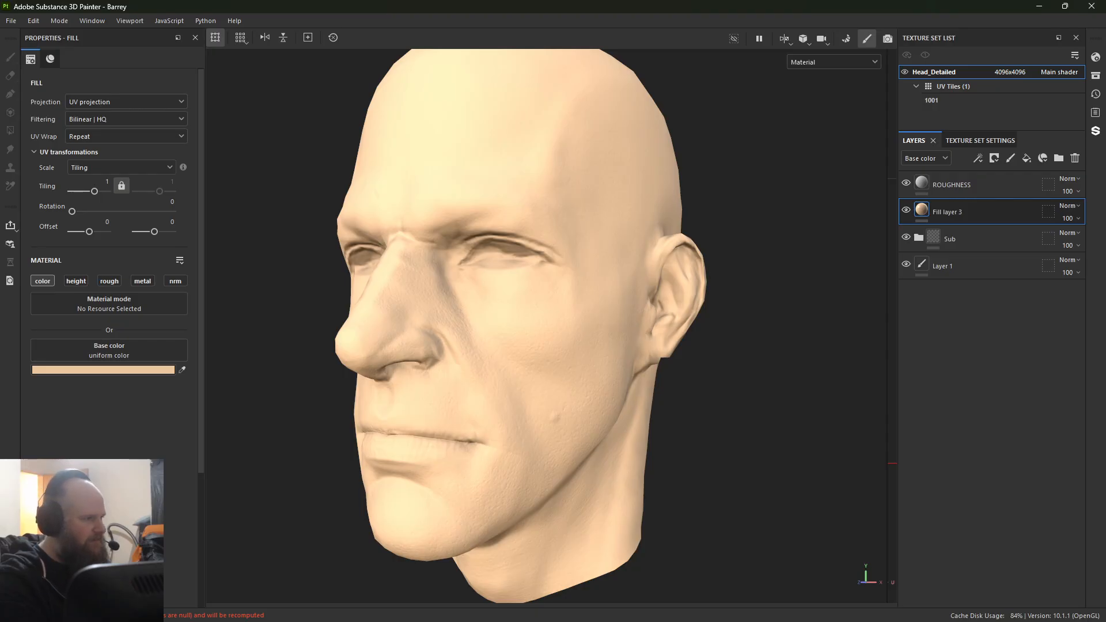
drag(566, 116, 431, 158)
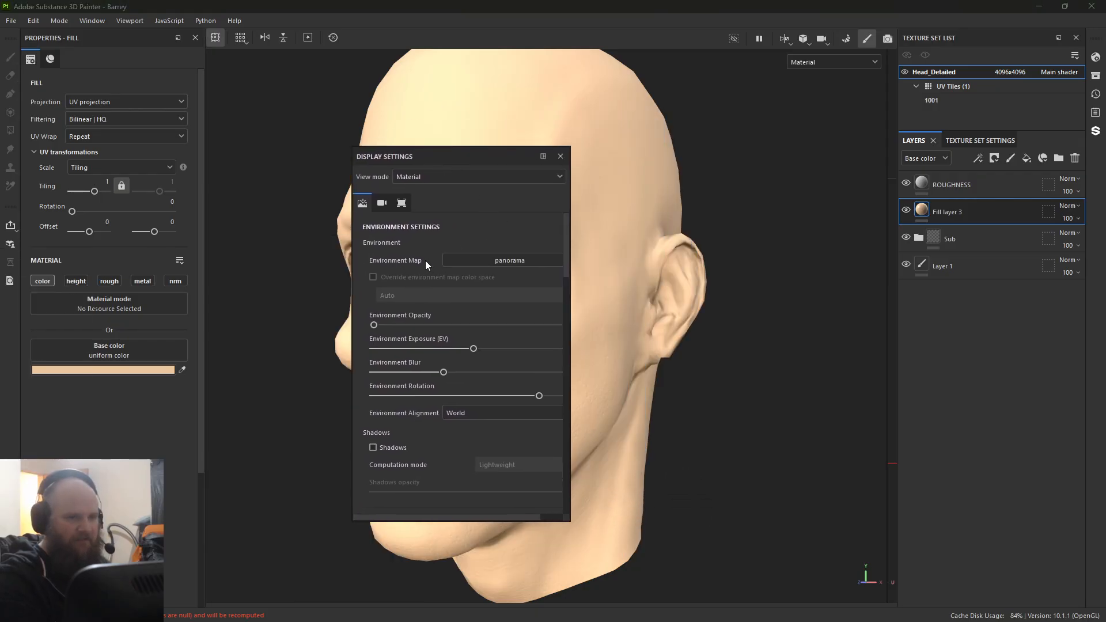
click(461, 260)
scroll(540, 294, down, 3)
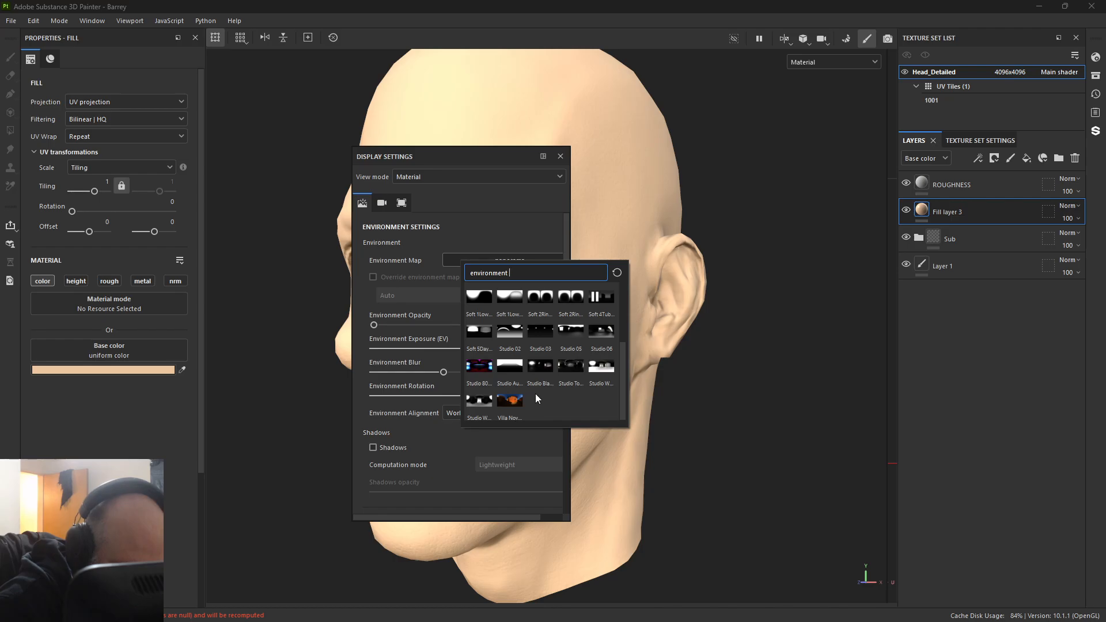
click(573, 372)
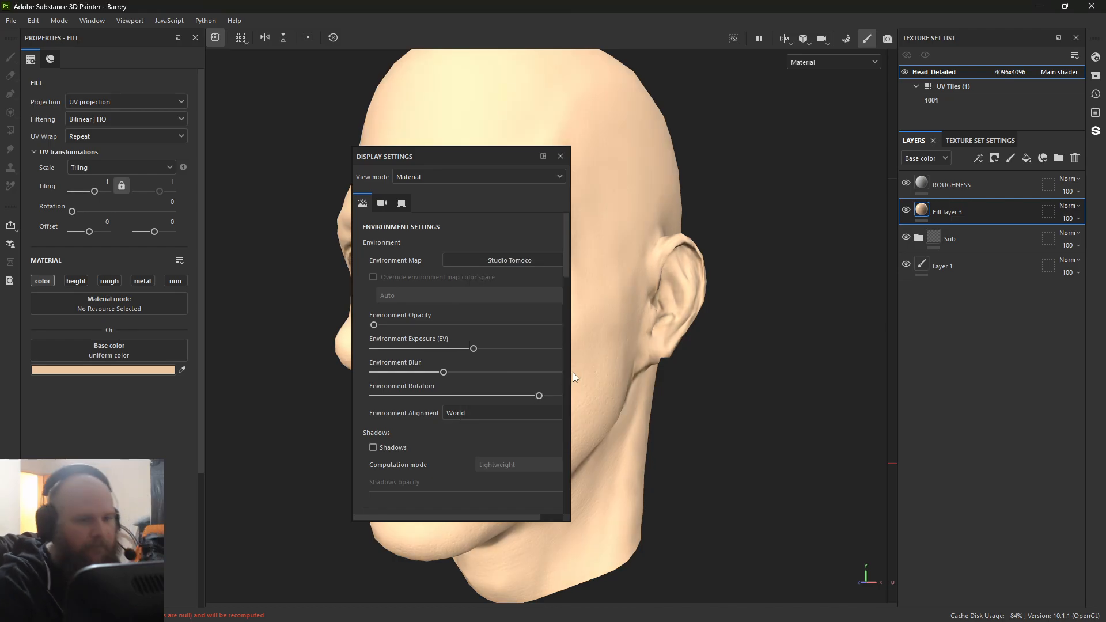
click(560, 156)
Step: Rotate the environment lighting around the head and check the skin tone from slightly different angles
shift+right_drag(298, 333, 422, 354)
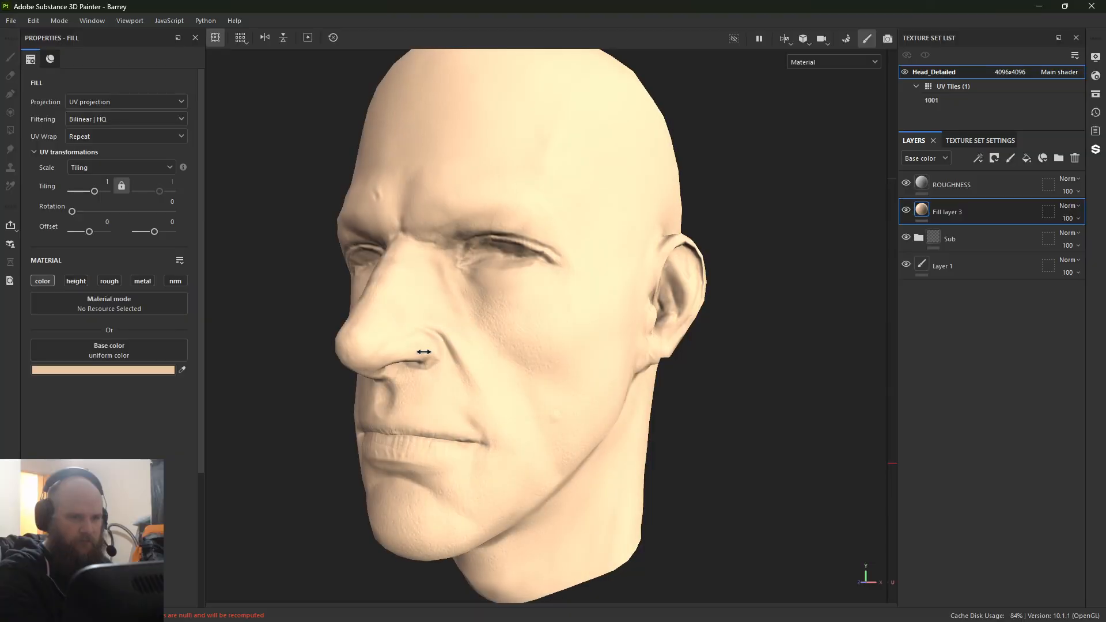
alt+right_drag(536, 308, 481, 340)
alt+drag(366, 287, 416, 293)
alt+middle_drag(416, 292, 385, 252)
alt+right_drag(389, 259, 509, 378)
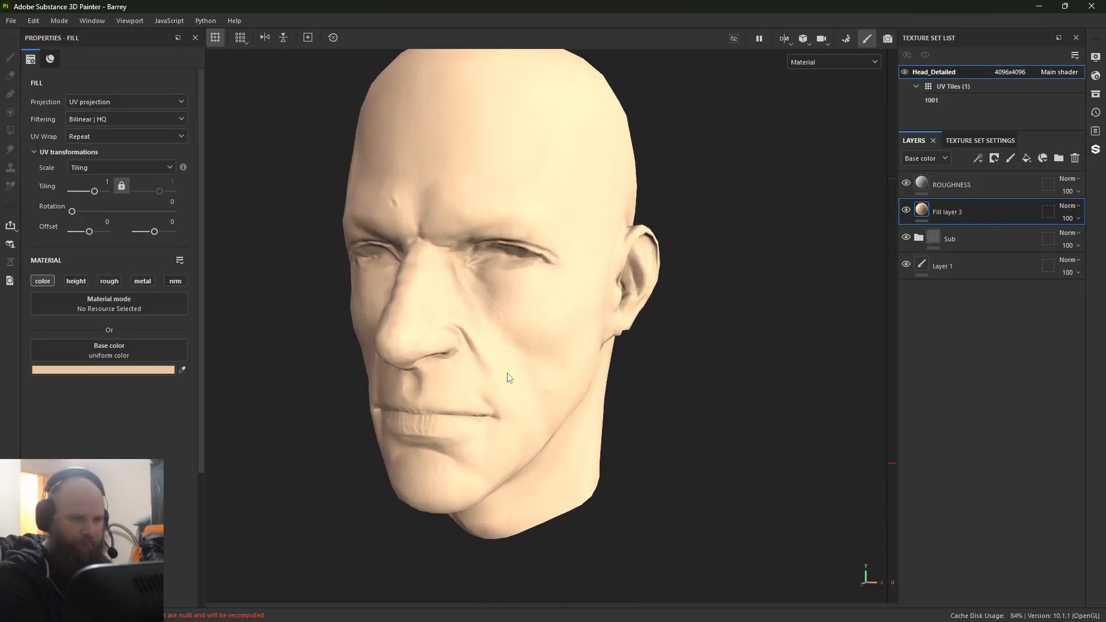
alt+drag(509, 378, 487, 371)
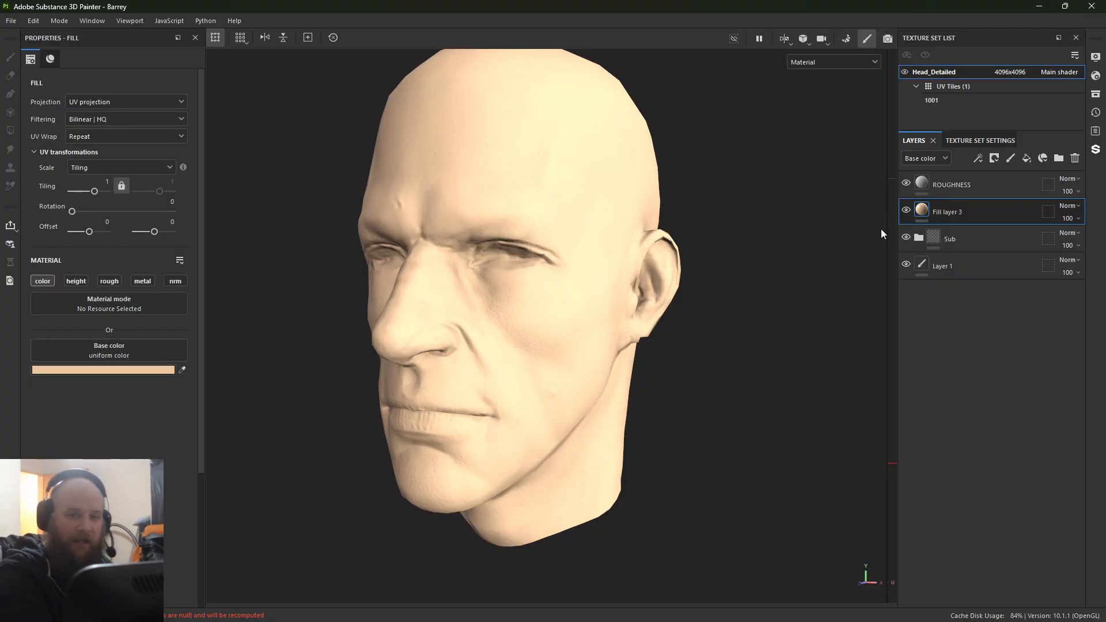
Step: Add a black mask to Fill layer 3 and set the brush to size 39.77, flow 22 and stroke opacity 17
right_click(921, 210)
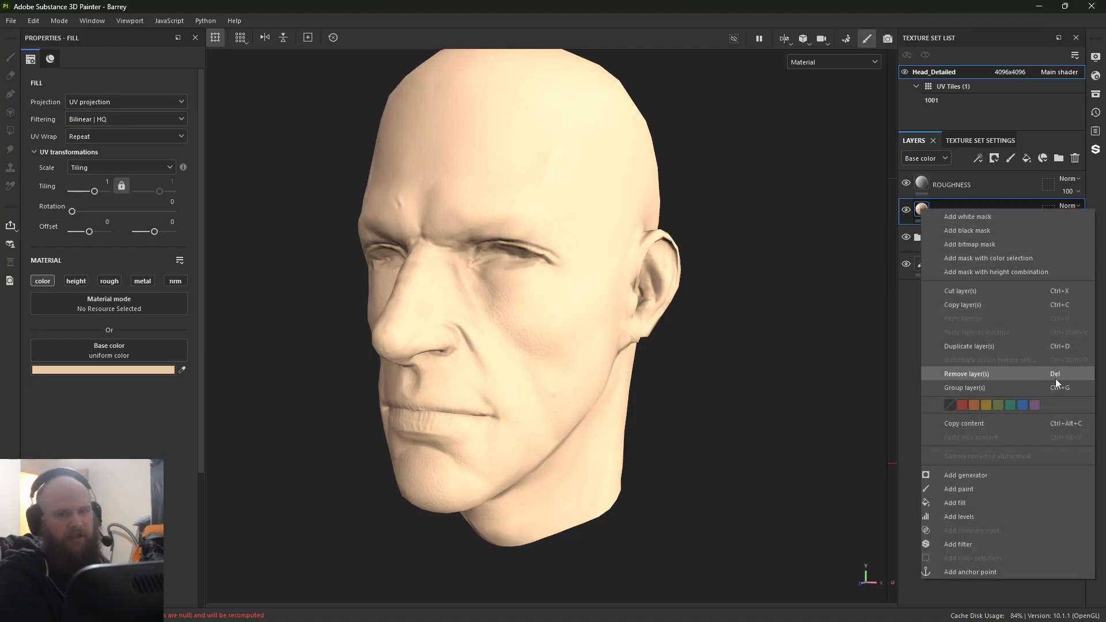
click(994, 231)
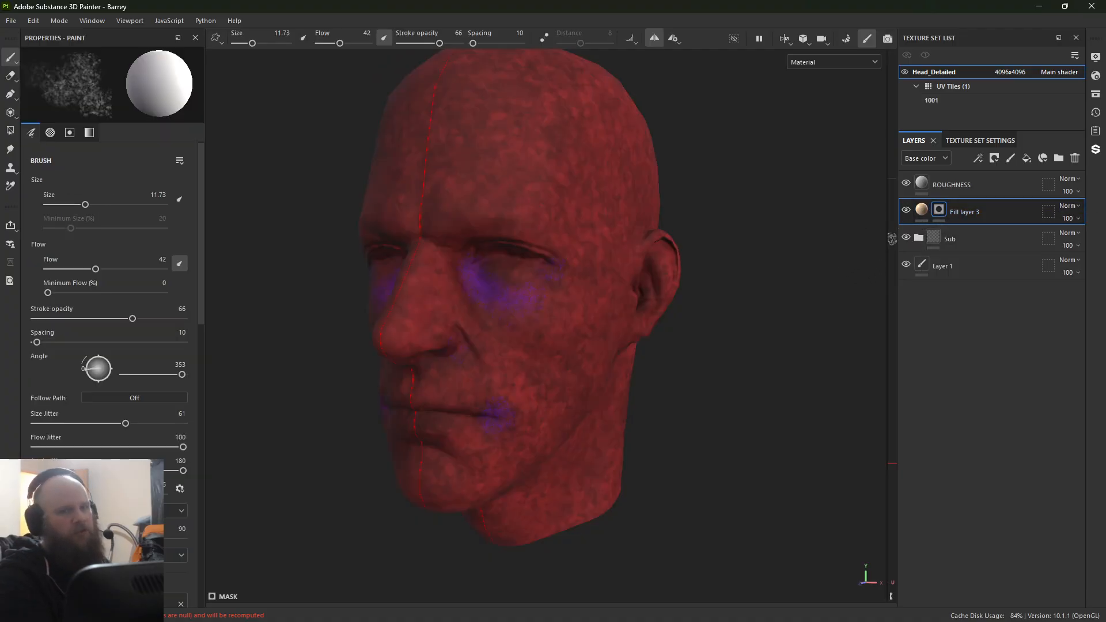
ctrl+right_drag(495, 288, 312, 249)
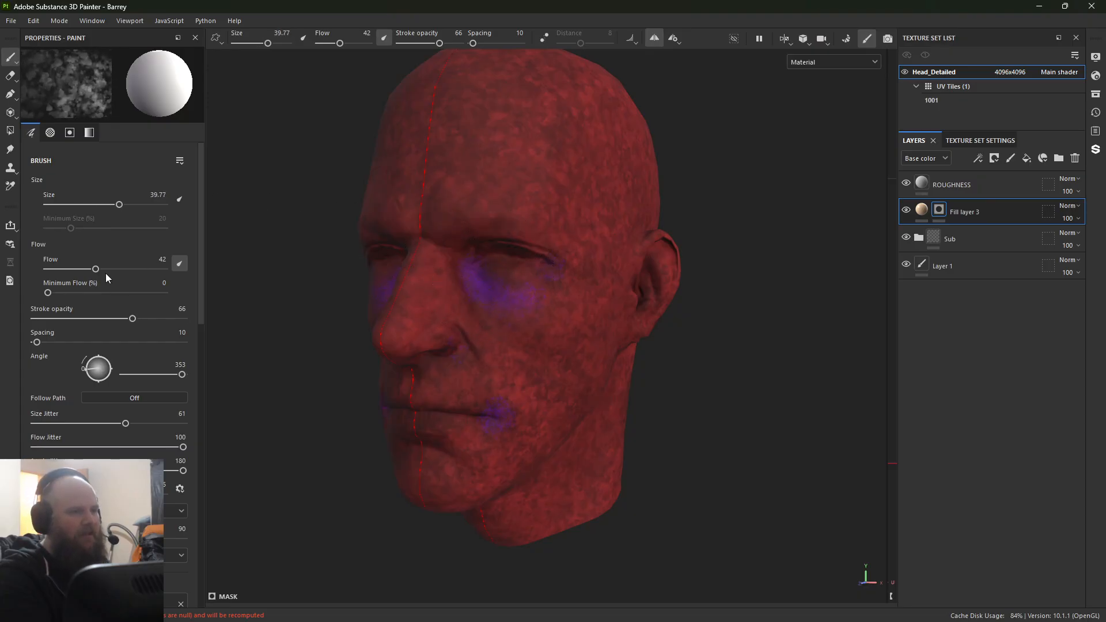
drag(115, 319, 77, 324)
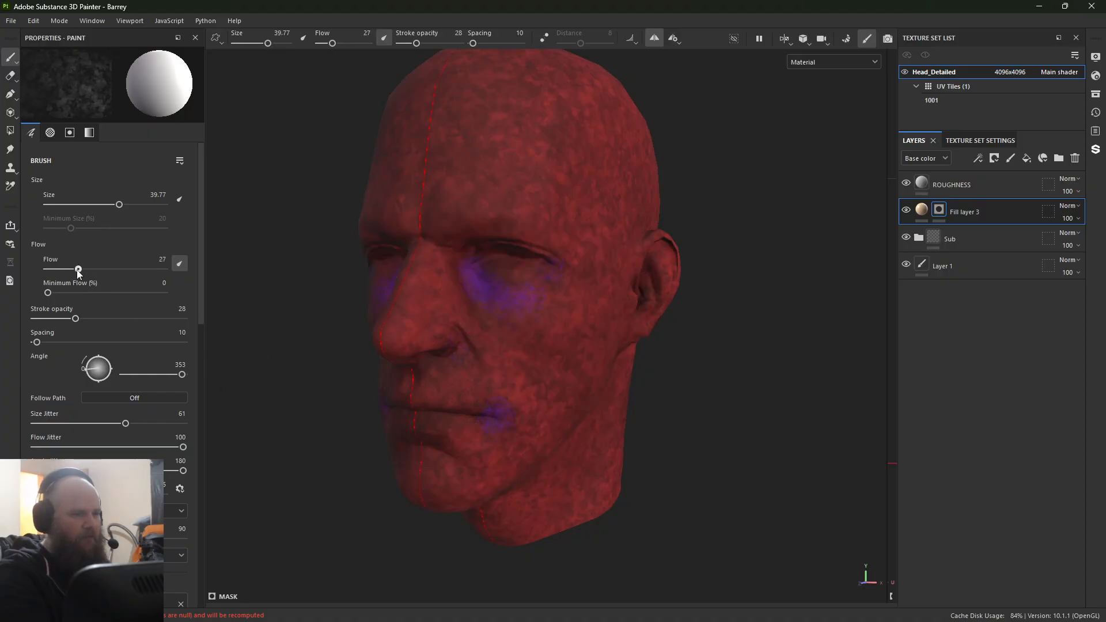
drag(69, 320, 58, 320)
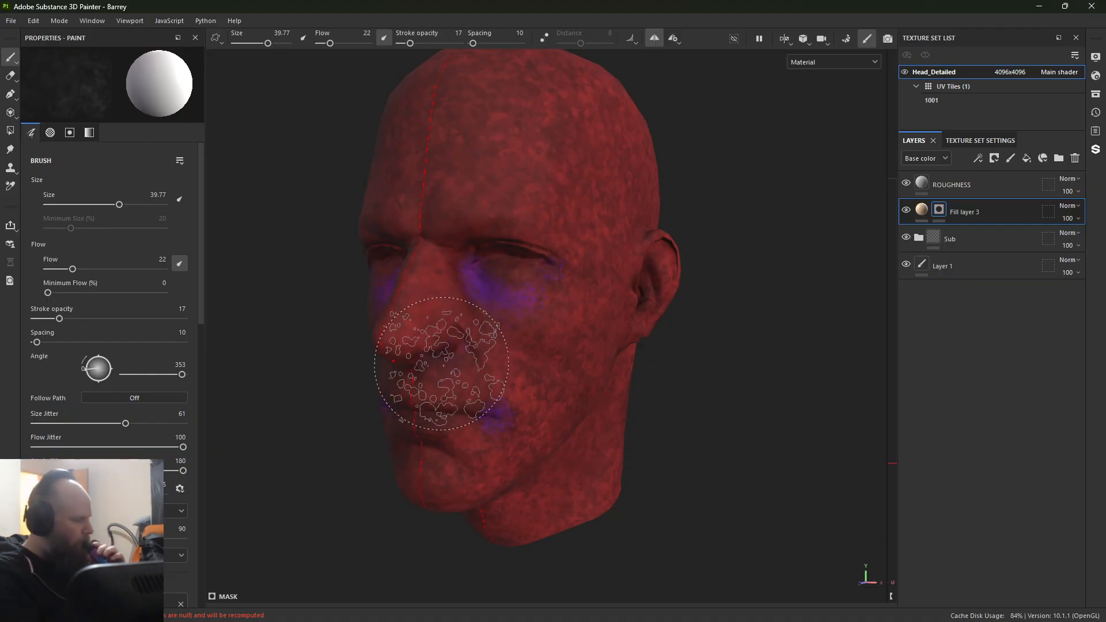
Step: Paint the skin tone into the mask over the face, forehead, side of the head and neck
mouse_move(454, 403)
mouse_down()
mouse_move(496, 346)
mouse_move(461, 322)
mouse_move(461, 259)
mouse_move(545, 360)
mouse_move(513, 455)
mouse_move(415, 511)
mouse_move(426, 403)
mouse_move(623, 411)
mouse_move(496, 438)
mouse_move(533, 577)
mouse_move(543, 530)
mouse_move(461, 317)
mouse_move(449, 184)
mouse_move(490, 121)
mouse_move(697, 225)
mouse_move(611, 424)
mouse_move(530, 382)
mouse_move(519, 397)
mouse_up()
mouse_move(547, 544)
mouse_down()
mouse_move(658, 489)
mouse_move(690, 492)
mouse_up()
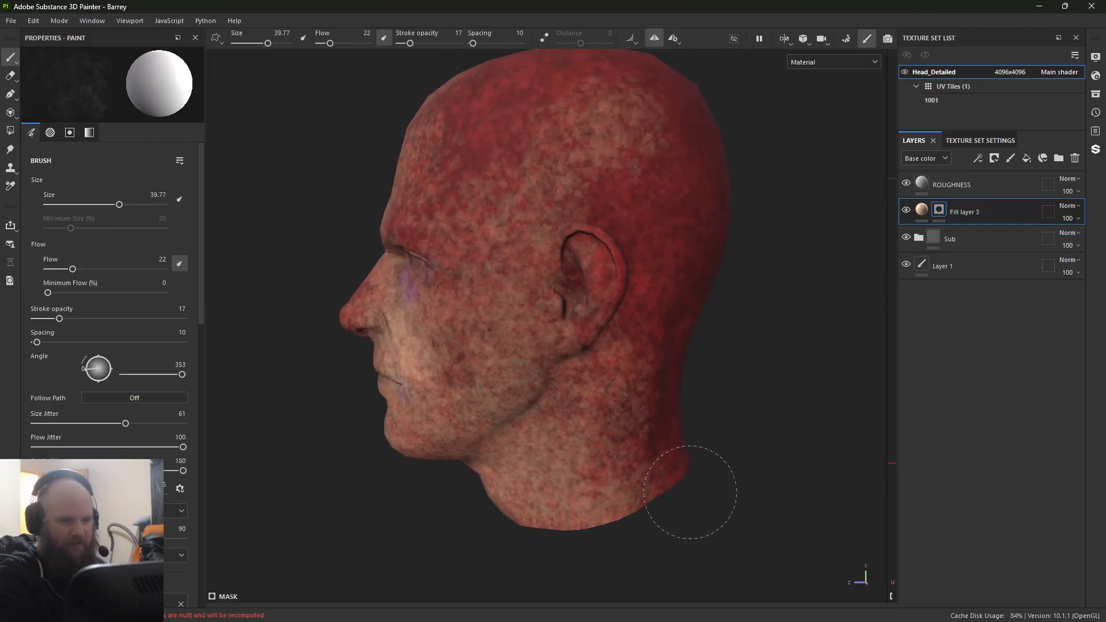
mouse_move(511, 572)
mouse_down()
mouse_move(395, 461)
mouse_move(446, 369)
mouse_move(484, 225)
mouse_move(421, 329)
mouse_move(440, 236)
mouse_up()
alt+drag(303, 355, 441, 346)
mouse_move(322, 306)
mouse_down()
mouse_move(357, 334)
mouse_move(422, 167)
mouse_move(340, 347)
mouse_move(407, 372)
mouse_move(487, 288)
mouse_move(507, 202)
mouse_up()
alt+middle_drag(512, 204, 517, 501)
alt+drag(516, 501, 539, 562)
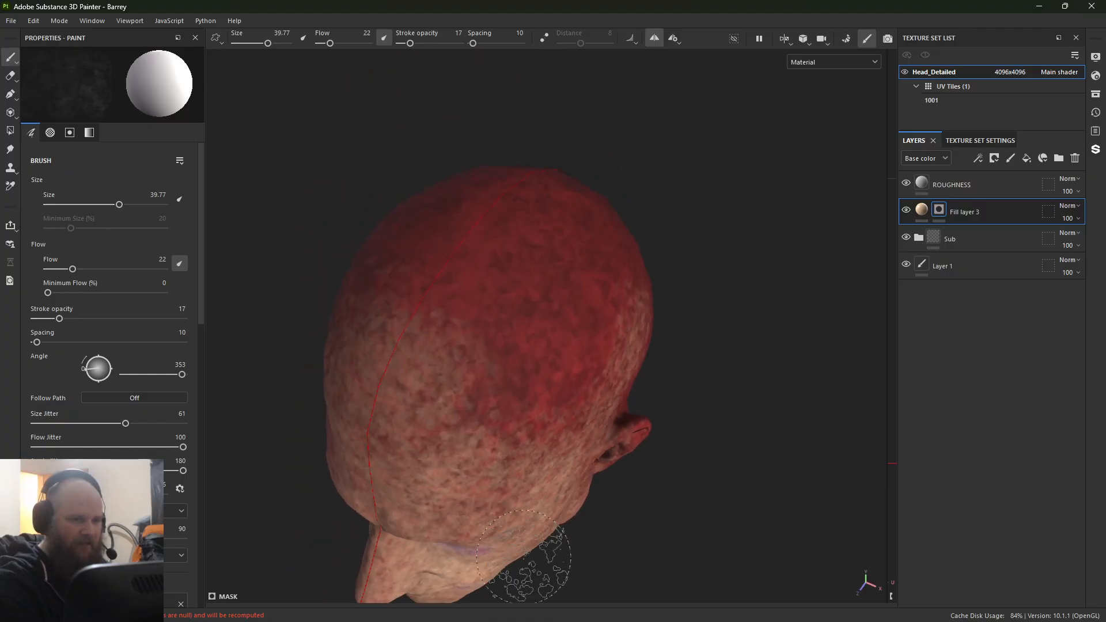
Step: Extend the skin tone mask painting over the crown, behind the ear and across the back of the head
mouse_move(356, 471)
mouse_down()
mouse_move(528, 210)
mouse_move(587, 225)
mouse_move(566, 389)
mouse_move(567, 499)
mouse_up()
alt+drag(645, 484, 405, 385)
alt+middle_drag(461, 387, 353, 225)
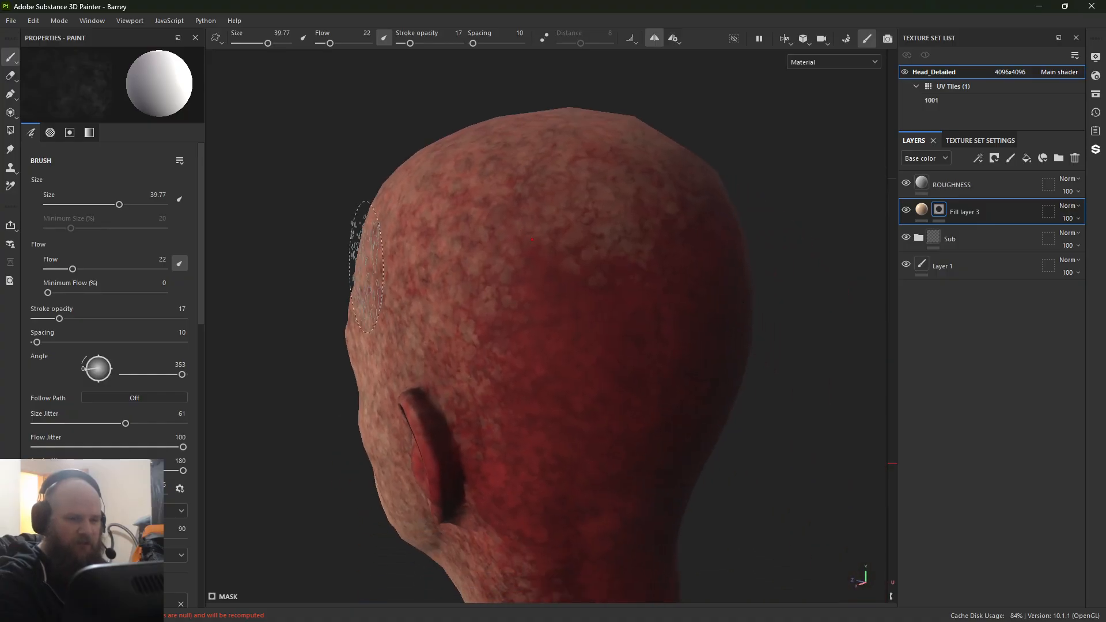
mouse_move(461, 288)
alt+right_down()
mouse_move(529, 355)
mouse_move(240, 301)
alt+right_up()
alt+middle_drag(508, 311, 493, 271)
mouse_move(494, 271)
mouse_down()
mouse_move(555, 402)
mouse_move(615, 167)
mouse_up()
mouse_move(554, 529)
mouse_down()
mouse_move(562, 494)
mouse_move(550, 522)
mouse_move(444, 392)
mouse_move(411, 377)
mouse_up()
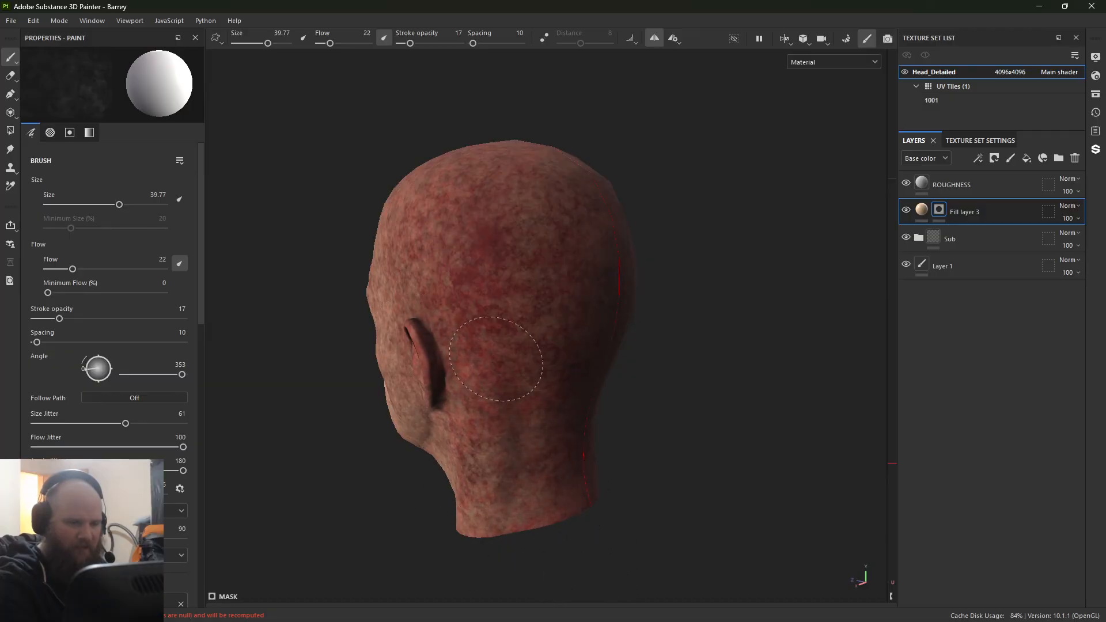
mouse_move(496, 359)
mouse_down()
mouse_move(438, 230)
mouse_move(464, 345)
mouse_up()
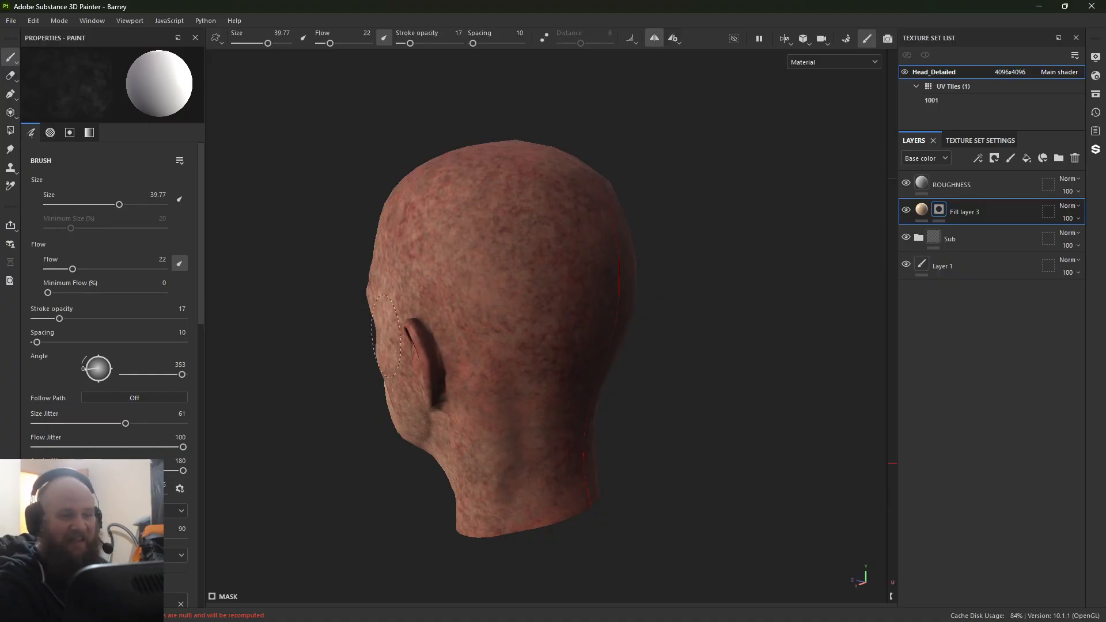
Step: Build up the skin tone mask under the chin, along the jaw and neck, and over the side and top of the head
mouse_move(385, 337)
alt+mouse_down()
mouse_move(412, 316)
mouse_move(607, 289)
mouse_move(680, 248)
alt+mouse_up()
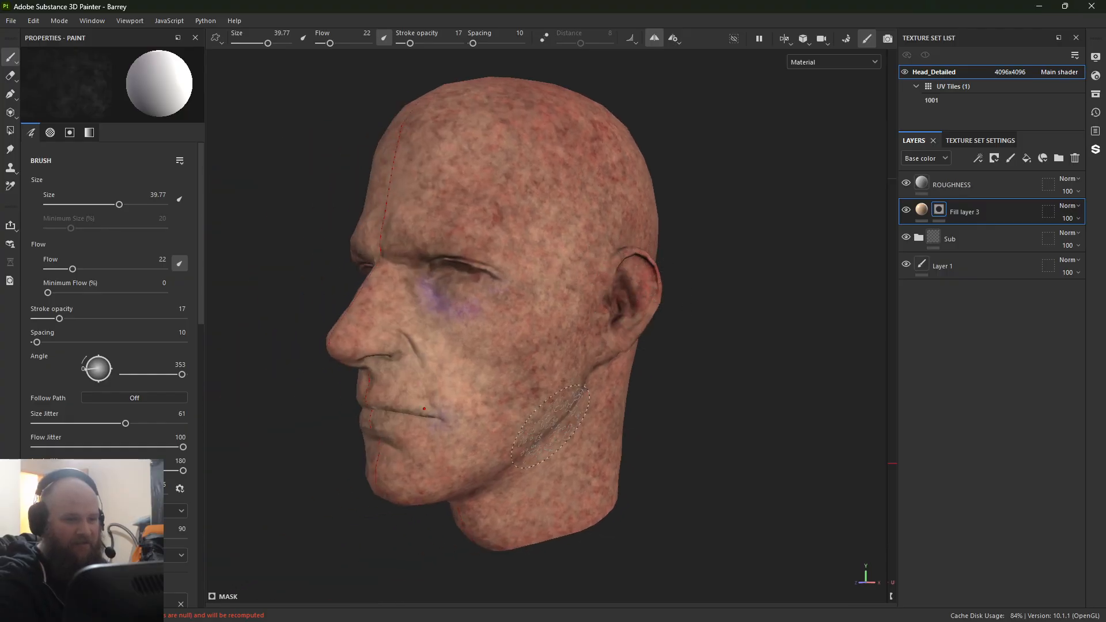
mouse_move(321, 580)
alt+mouse_down()
mouse_move(338, 378)
mouse_move(321, 445)
mouse_move(358, 307)
alt+mouse_up()
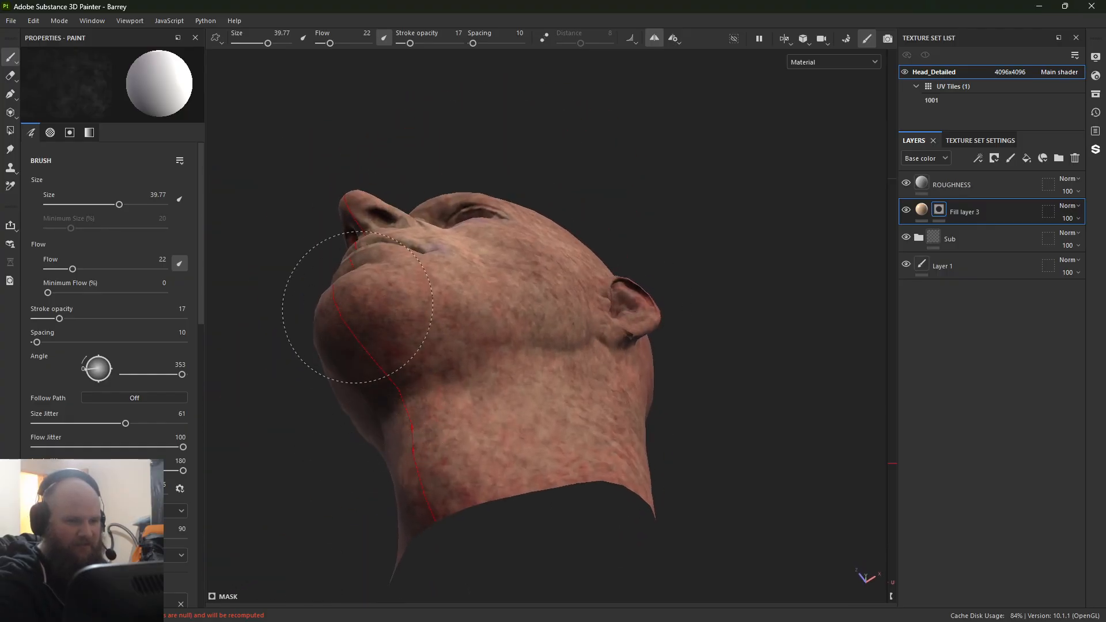
drag(572, 463, 535, 435)
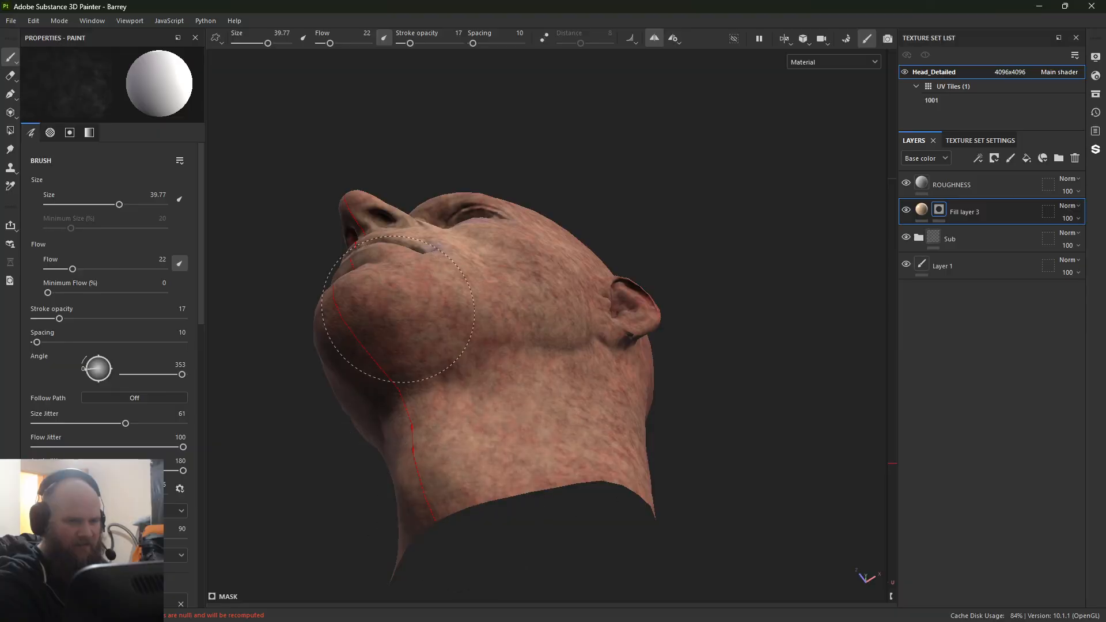
alt+drag(609, 343, 437, 426)
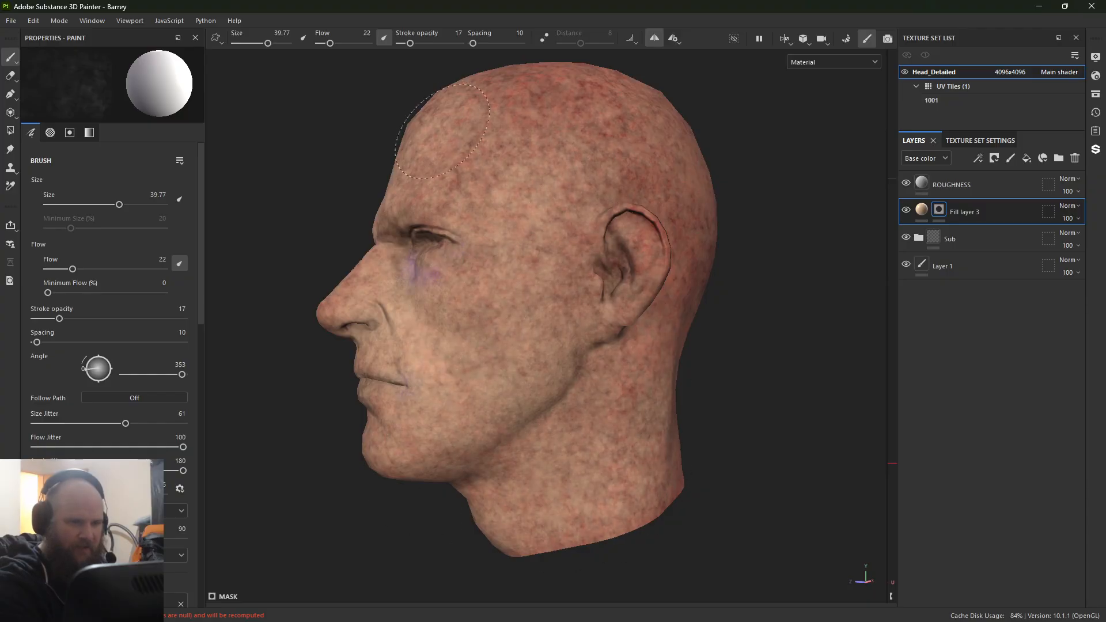
alt+drag(557, 119, 501, 330)
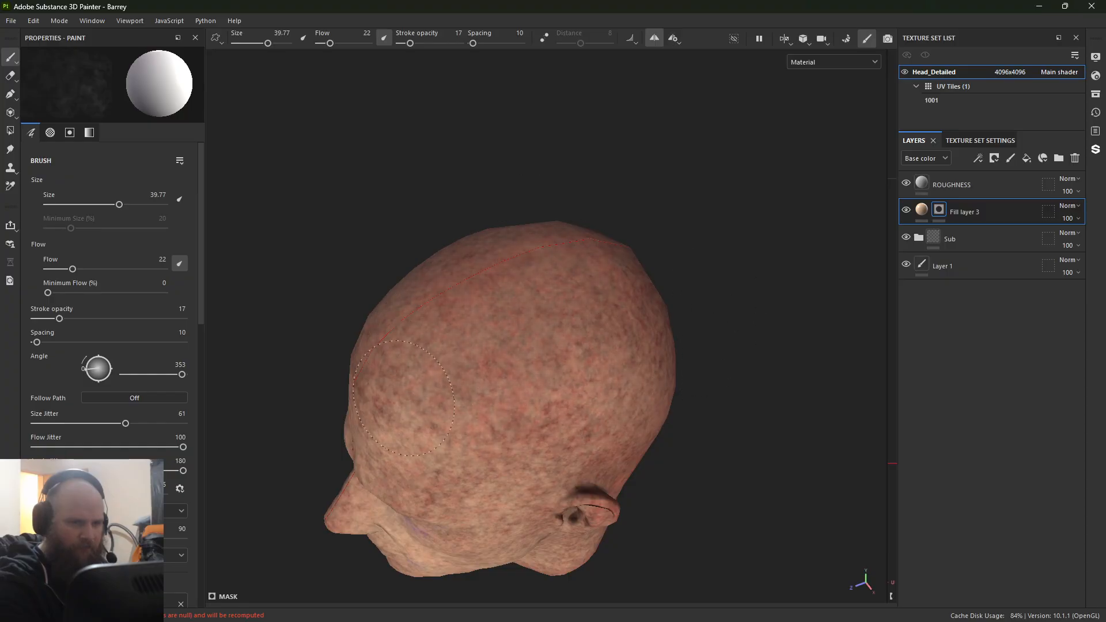
alt+drag(416, 484, 447, 208)
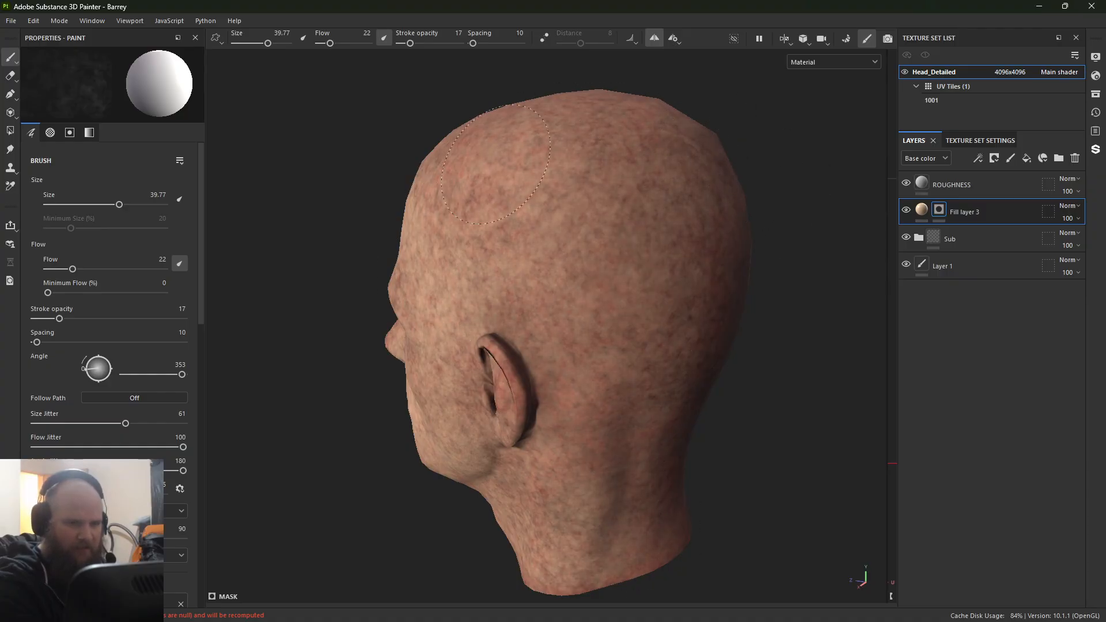
Step: Even out the skin tone mask on the back of the head and neck, working around behind the ear
mouse_move(664, 413)
alt+mouse_down()
mouse_move(538, 461)
mouse_move(452, 440)
mouse_move(553, 420)
mouse_move(531, 419)
alt+mouse_up()
mouse_move(686, 484)
mouse_down()
mouse_move(718, 430)
mouse_move(714, 271)
mouse_move(568, 235)
mouse_up()
mouse_move(657, 462)
mouse_down()
mouse_move(724, 279)
mouse_move(663, 556)
mouse_move(565, 487)
mouse_up()
alt+middle_drag(510, 458, 564, 286)
alt+drag(562, 285, 633, 288)
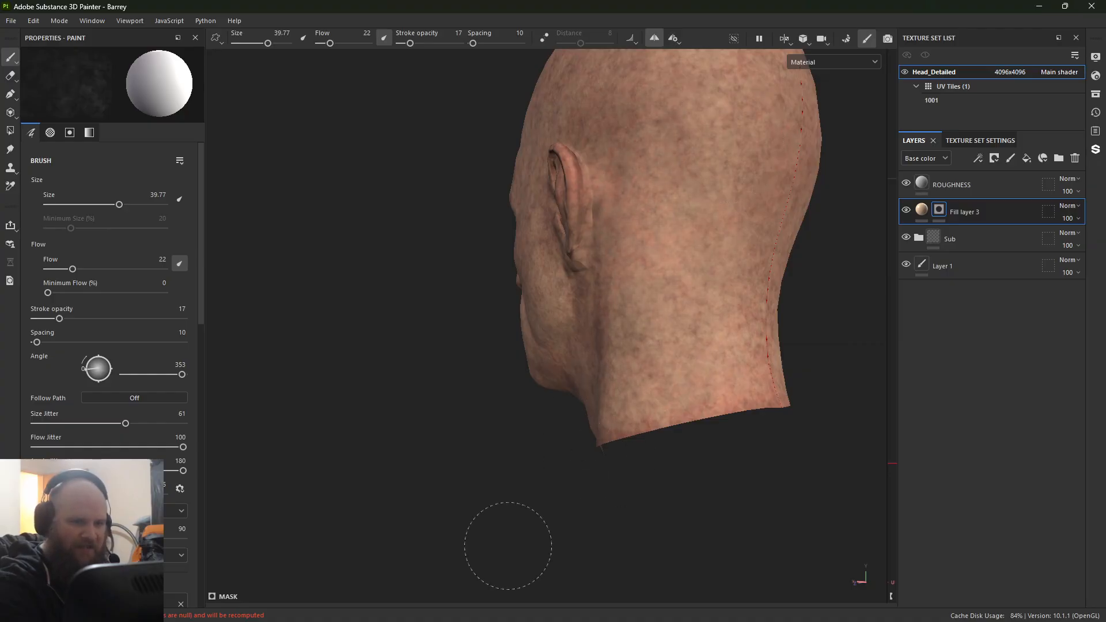
alt+drag(507, 545, 438, 530)
alt+middle_drag(325, 304, 394, 471)
alt+drag(393, 471, 474, 465)
shift+right_drag(459, 432, 483, 431)
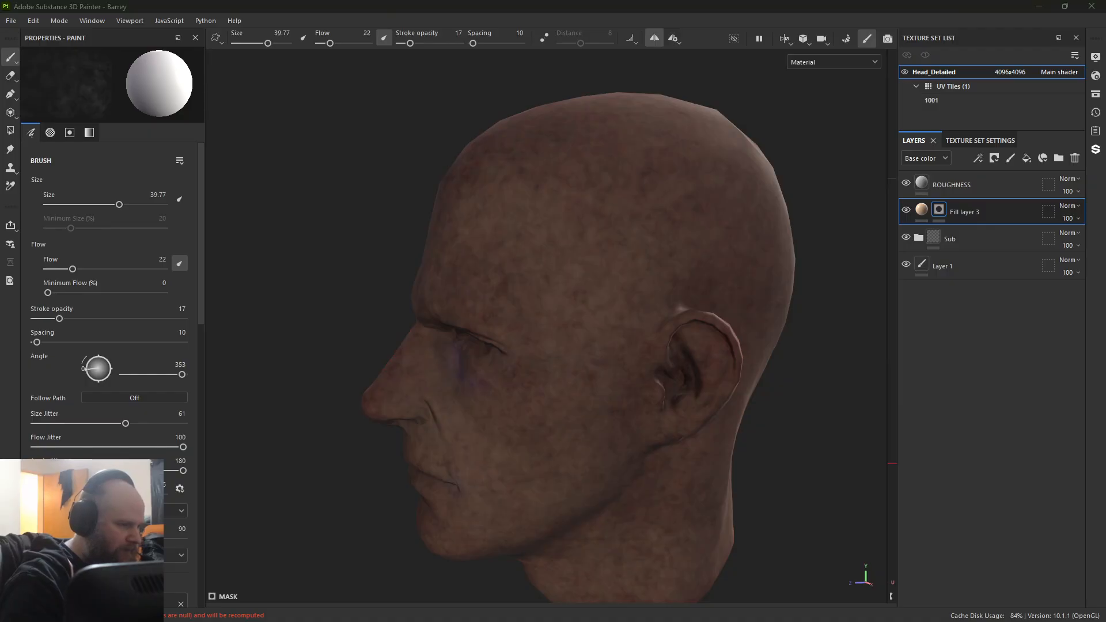
Step: Add more skin tone to the mask over the forehead, nose, jaw and side of the head, softening the red and purple
shift+right_drag(407, 274, 451, 269)
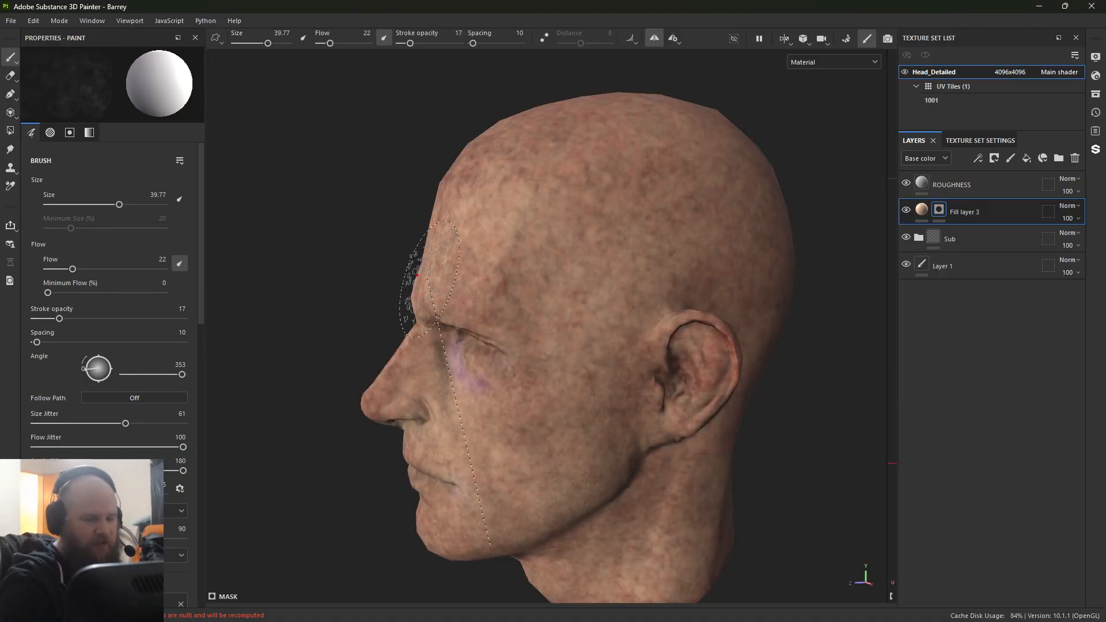
alt+drag(325, 263, 576, 201)
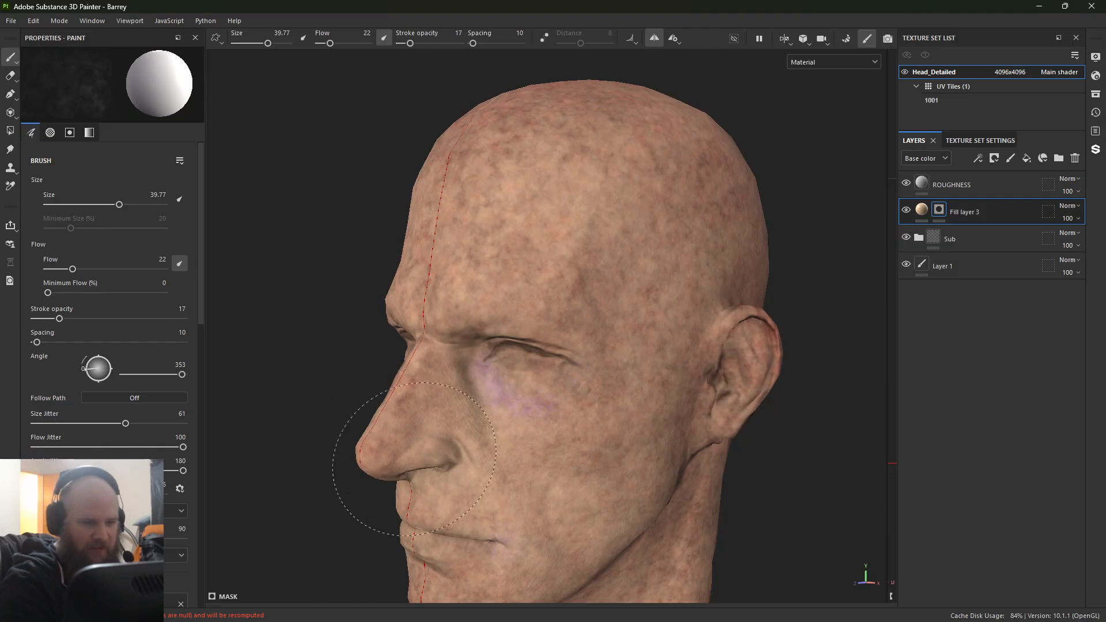
alt+drag(413, 459, 407, 367)
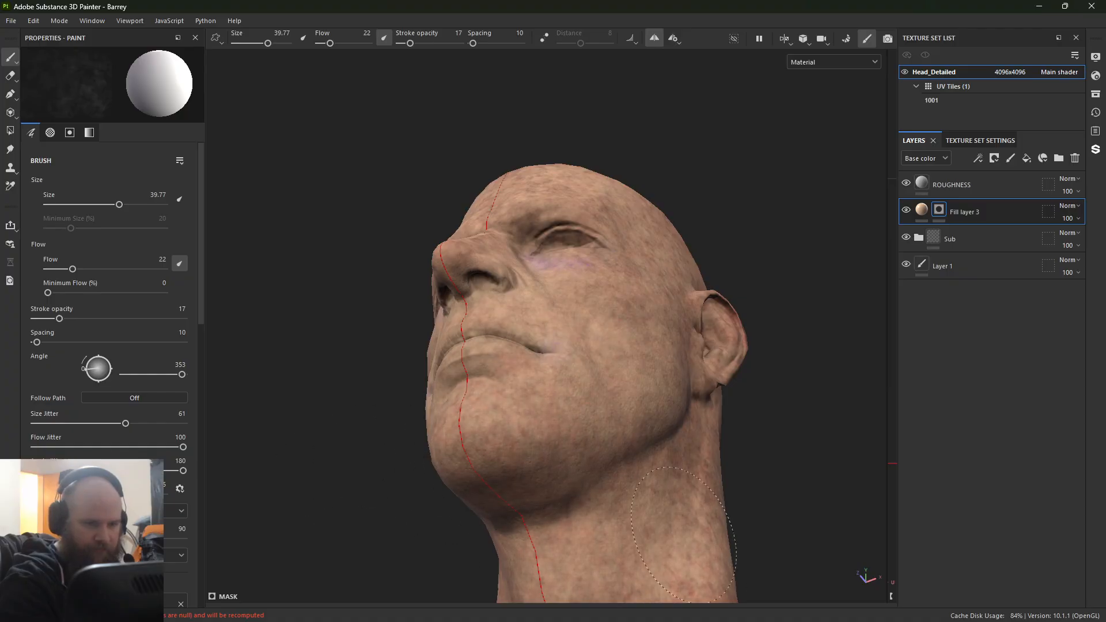
alt+drag(679, 527, 345, 499)
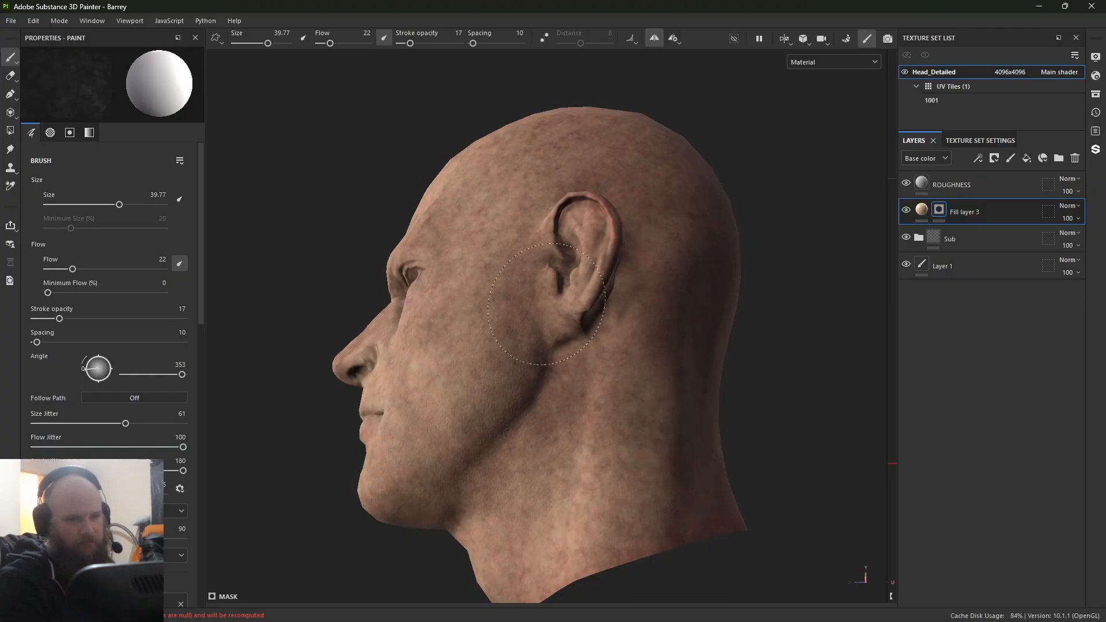
alt+drag(530, 358, 567, 495)
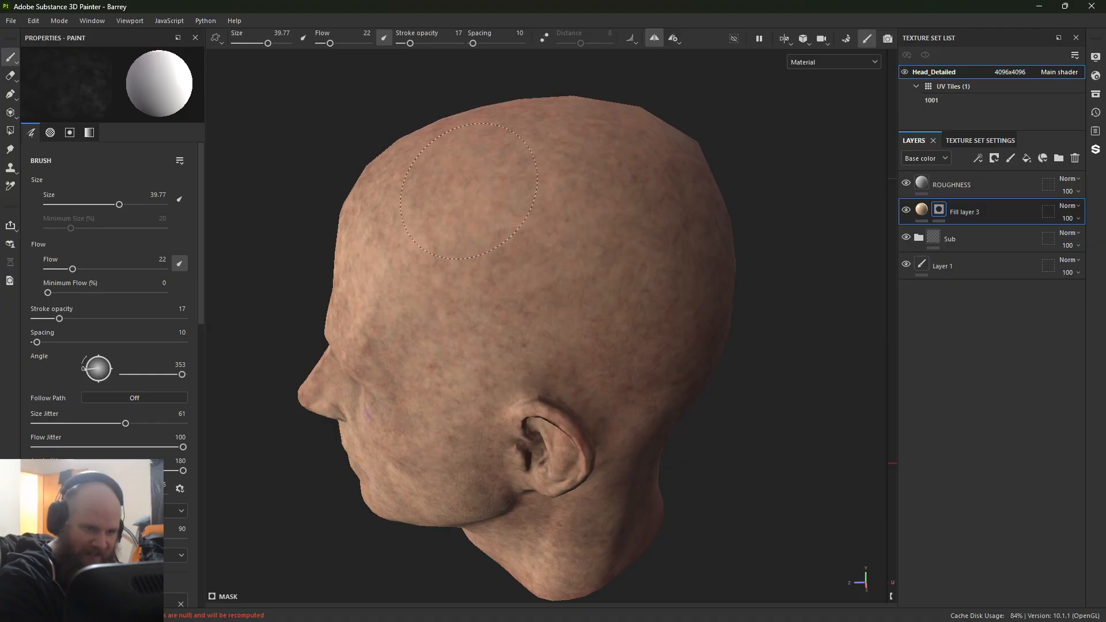
Step: Paint more skin tone into the mask over the crown, back of the head and neck, enlarging the brush to 45.78
alt+drag(515, 146, 402, 200)
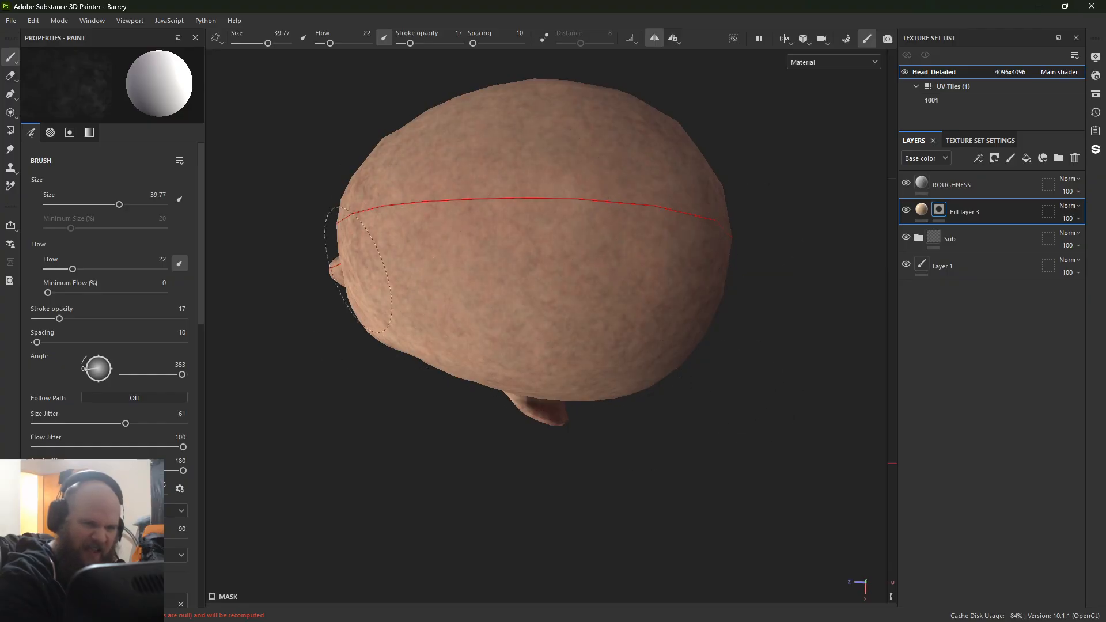
mouse_move(610, 434)
alt+mouse_down()
mouse_move(506, 358)
mouse_move(691, 369)
alt+mouse_up()
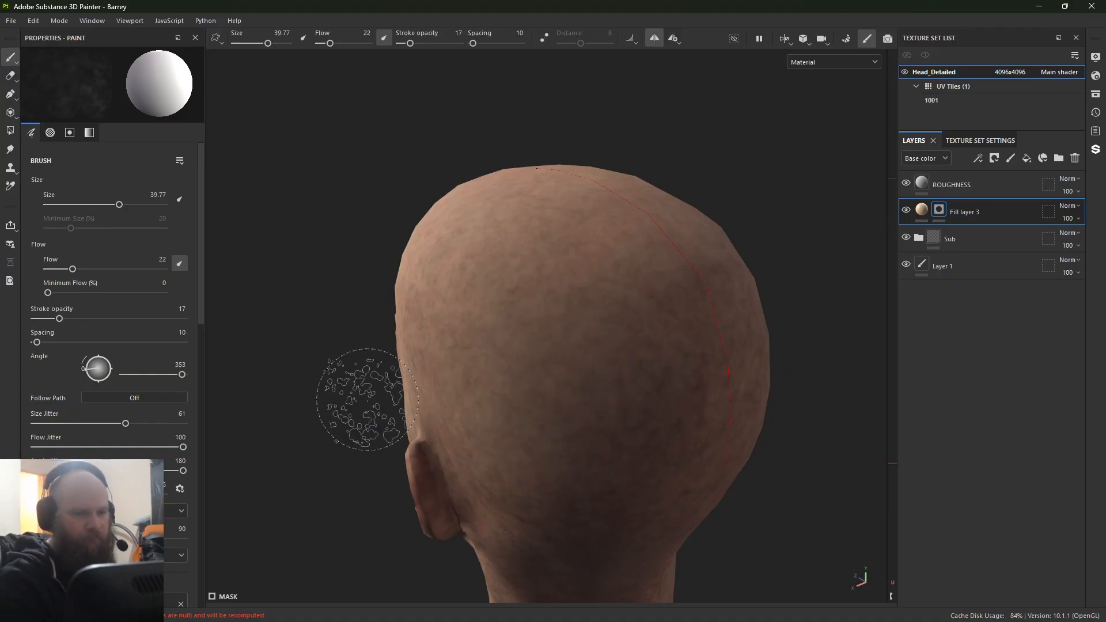
mouse_move(353, 400)
ctrl+right_down()
mouse_move(369, 400)
mouse_move(316, 411)
mouse_move(495, 386)
ctrl+right_up()
mouse_move(582, 352)
alt+mouse_down()
mouse_move(620, 398)
mouse_move(403, 341)
alt+mouse_up()
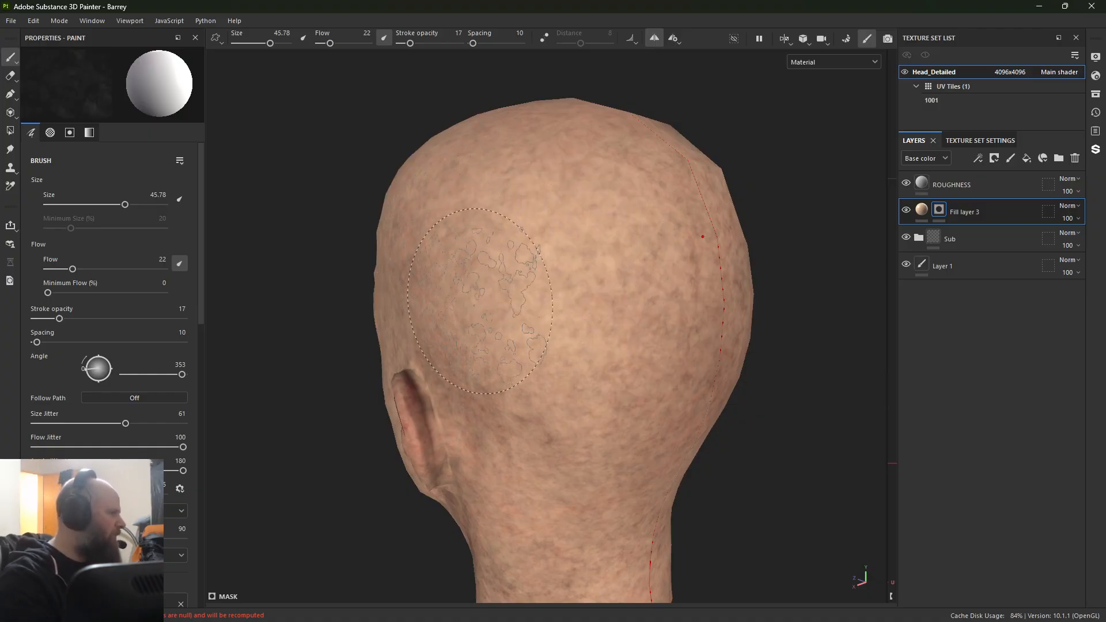
alt+middle_drag(445, 404, 435, 173)
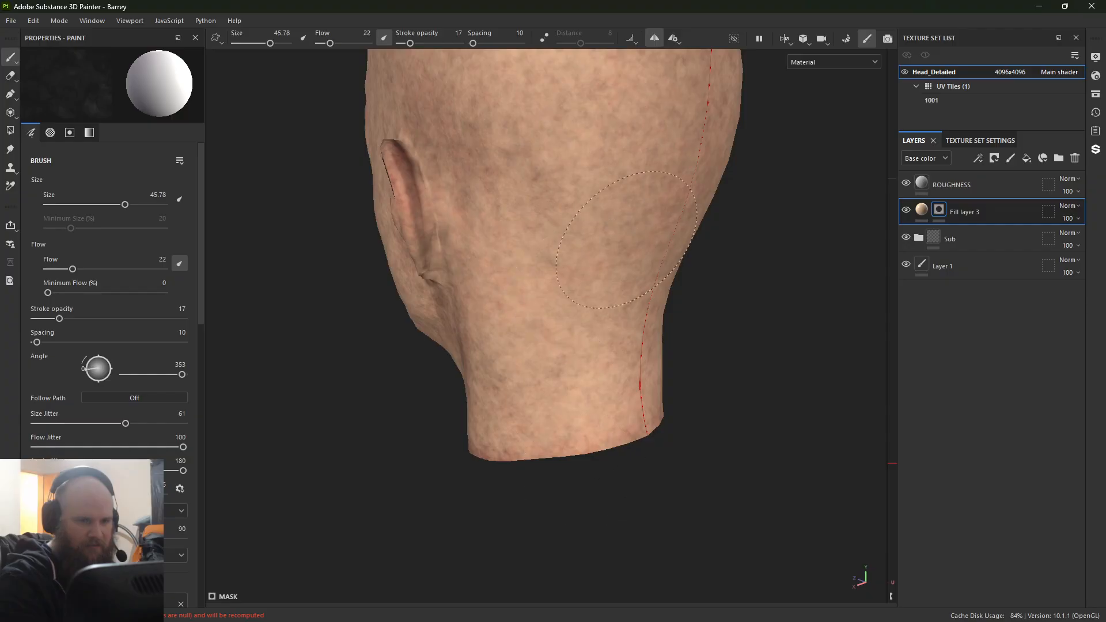
alt+drag(548, 263, 674, 360)
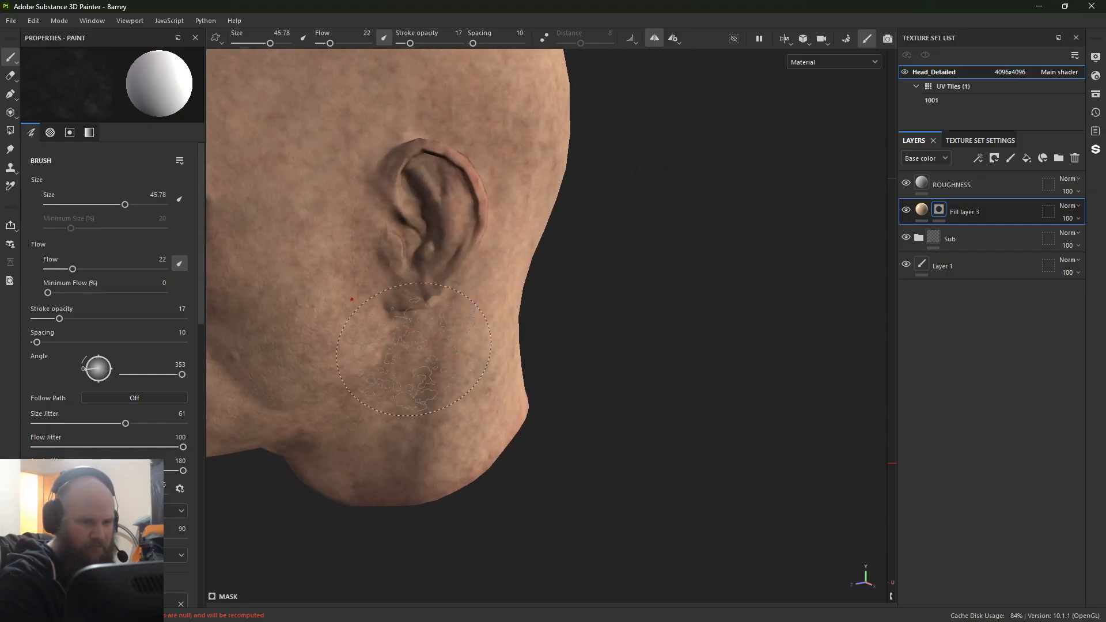
Step: Fill in the skin tone mask below the ear, along the jaw and under the chin, checking coverage in the base color view
alt+drag(414, 350, 351, 461)
mouse_move(335, 444)
shift+right_down()
mouse_move(346, 472)
mouse_move(356, 443)
shift+right_up()
alt+middle_drag(356, 443, 369, 330)
key(c)
alt+drag(368, 329, 596, 344)
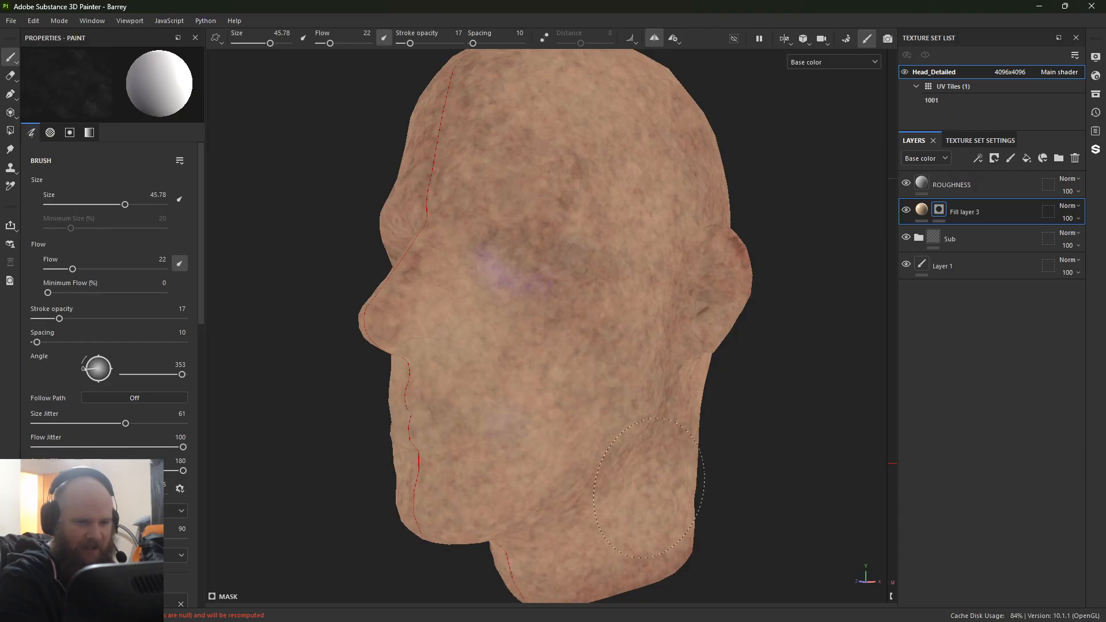
mouse_move(472, 567)
alt+mouse_down()
mouse_move(371, 481)
mouse_move(370, 321)
alt+mouse_up()
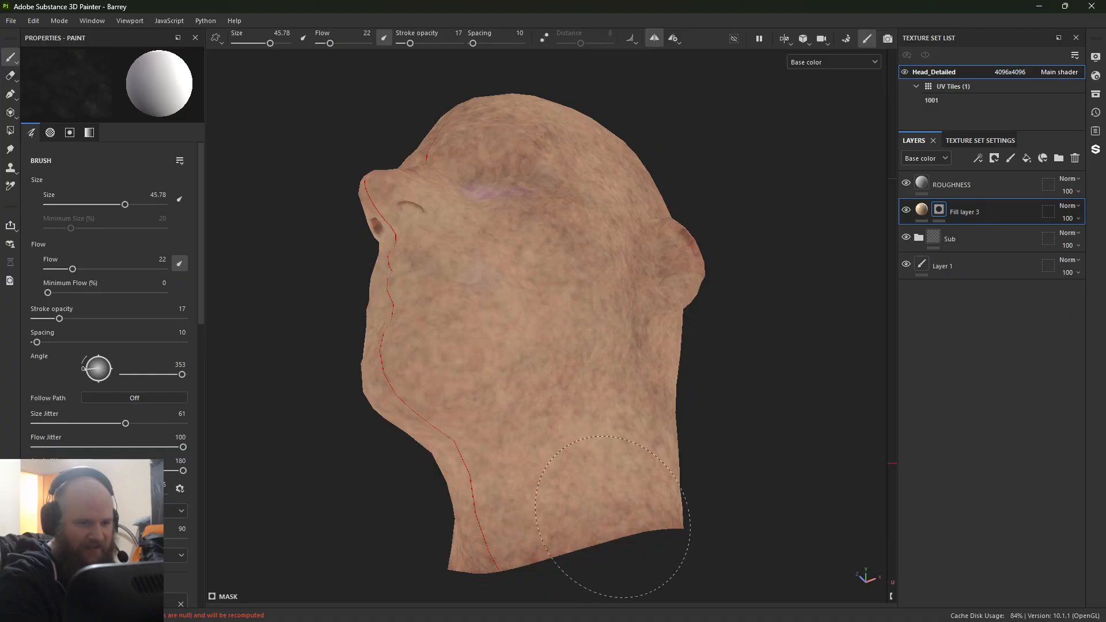
key(m)
mouse_move(560, 233)
alt+mouse_down()
mouse_move(592, 268)
mouse_move(538, 461)
mouse_move(480, 310)
alt+mouse_up()
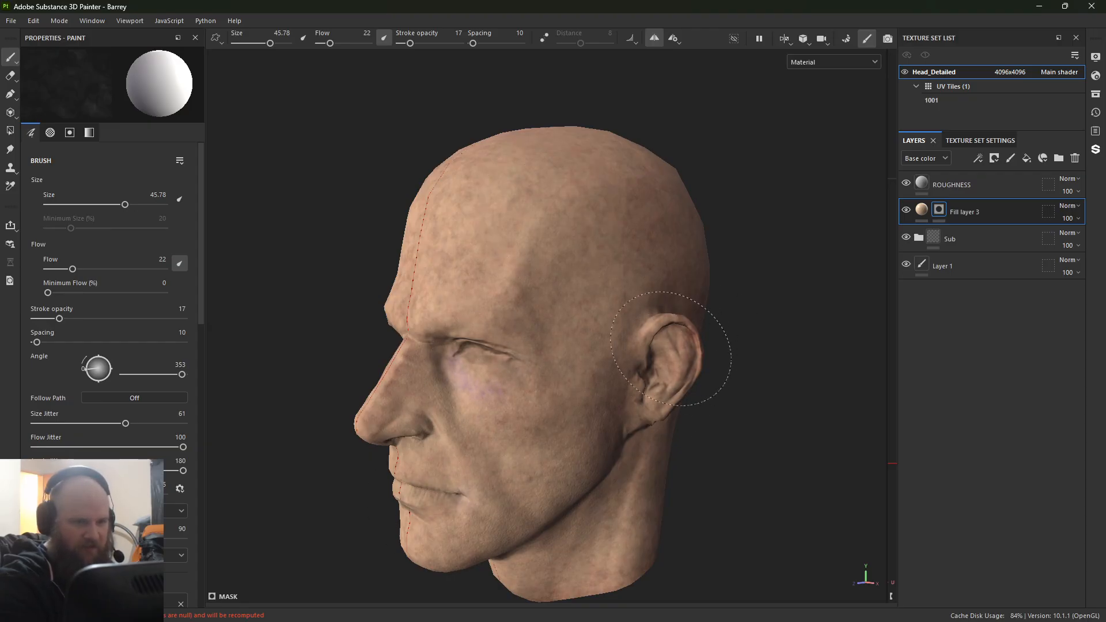
Step: Build up the skin tone mask above and behind the ear and across the top of the head
alt+drag(671, 348, 435, 321)
alt+middle_drag(435, 321, 50, 319)
shift+right_drag(314, 318, 334, 309)
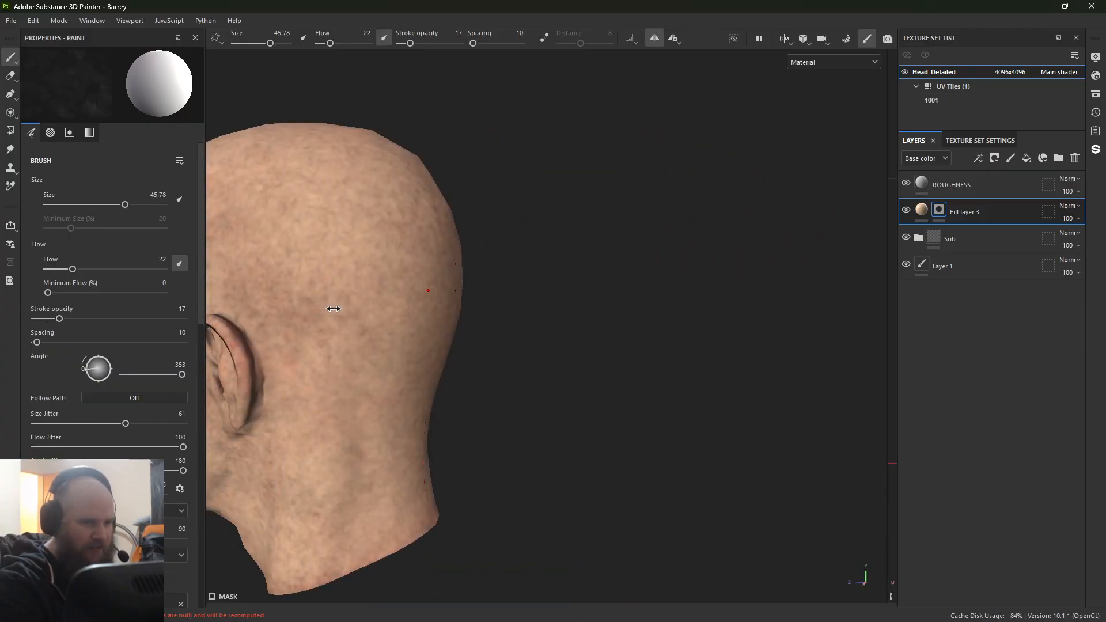
mouse_move(333, 309)
alt+mouse_down()
mouse_move(501, 317)
mouse_move(463, 340)
alt+mouse_up()
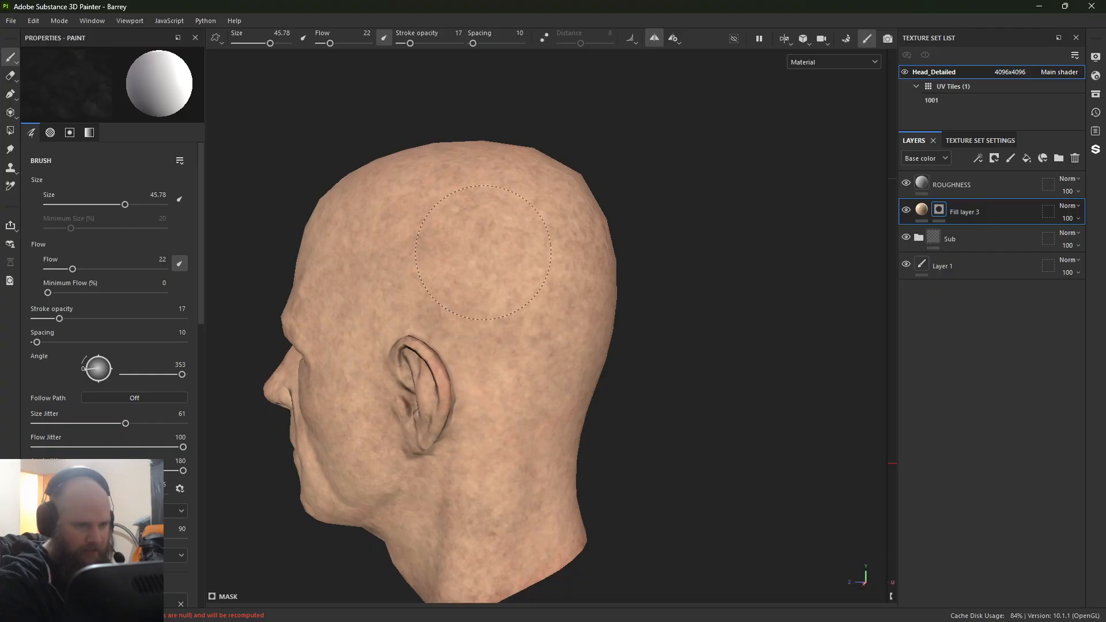
mouse_move(438, 210)
alt+mouse_down()
mouse_move(424, 420)
mouse_move(404, 417)
alt+mouse_up()
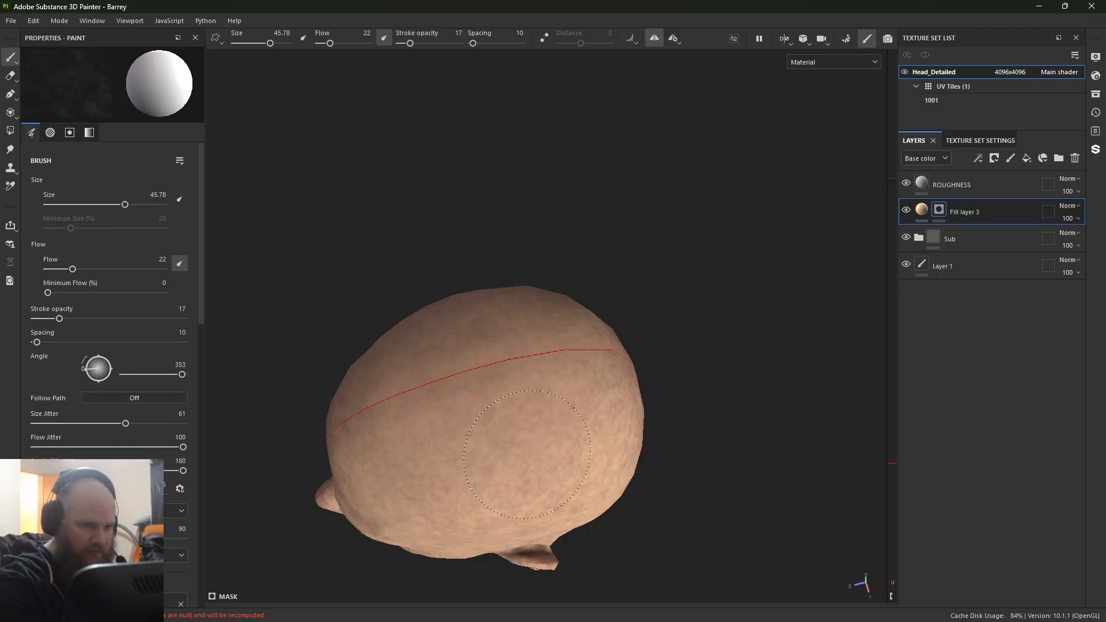
alt+drag(527, 454, 455, 412)
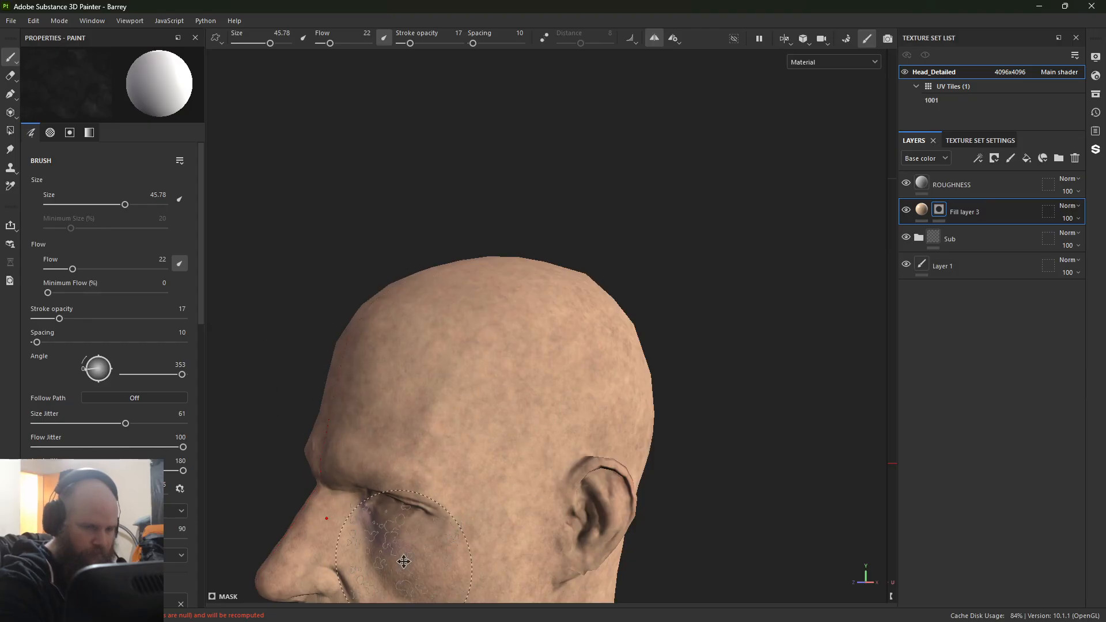
Step: Blend more skin tone into the mask over the cheek, side of the neck, temple and upper back of the head
key(f)
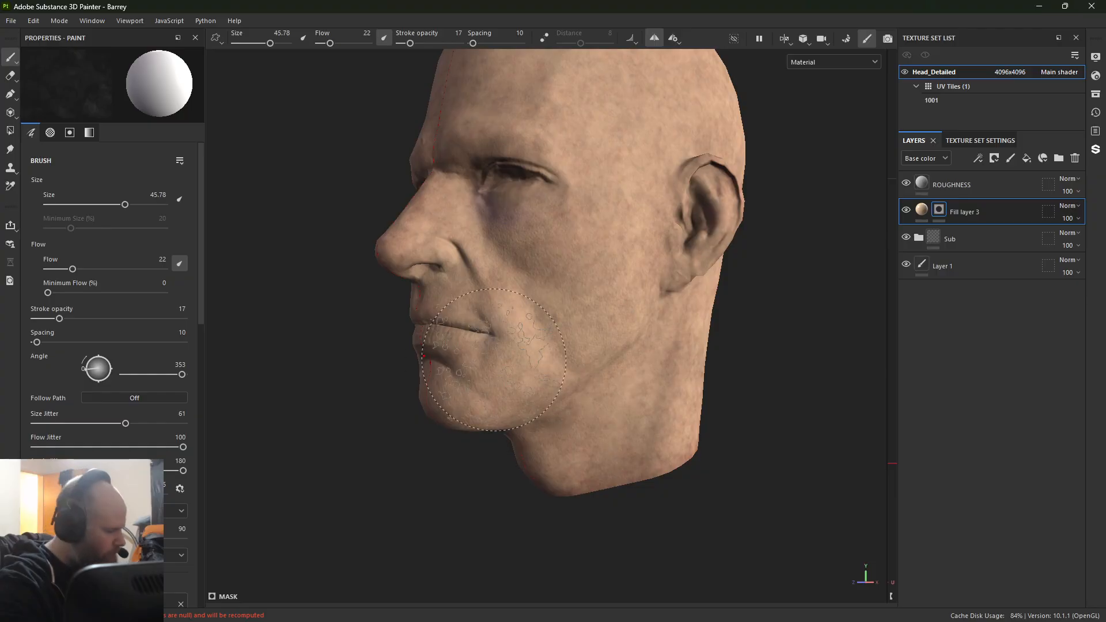
mouse_move(570, 304)
alt+mouse_down()
mouse_move(548, 353)
mouse_move(599, 323)
alt+mouse_up()
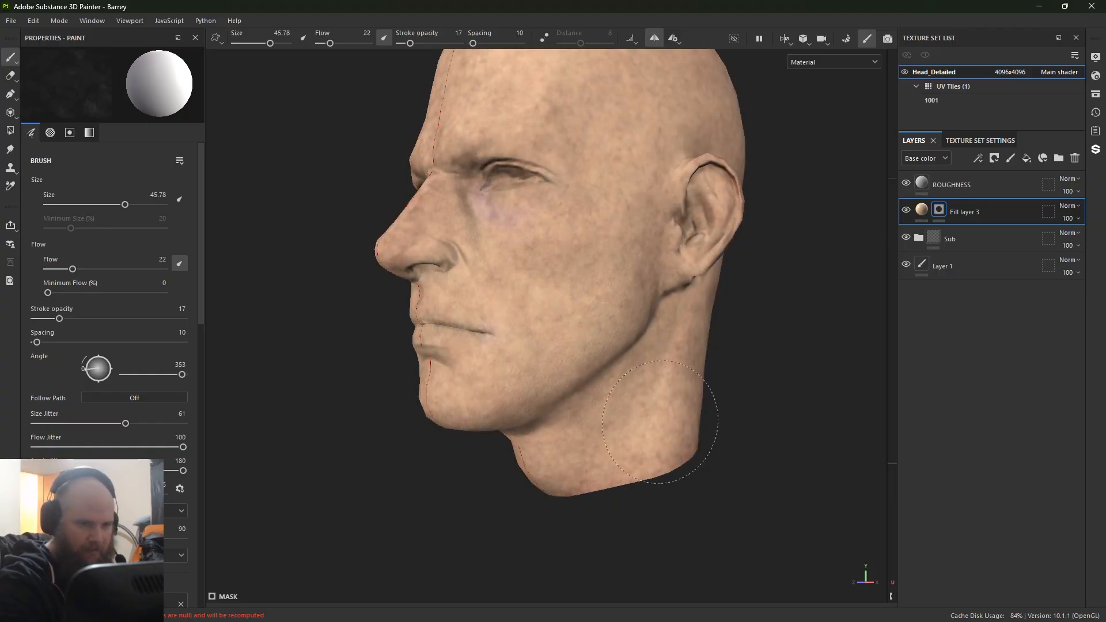
mouse_move(464, 301)
alt+mouse_down()
mouse_move(615, 304)
mouse_move(568, 424)
alt+mouse_up()
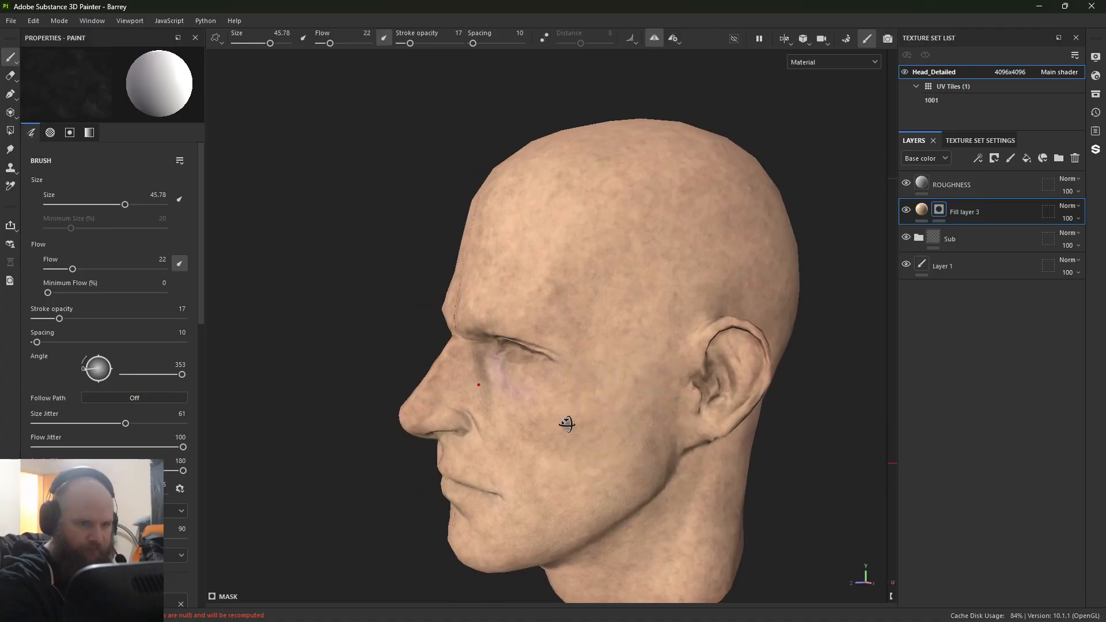
alt+drag(675, 230, 251, 455)
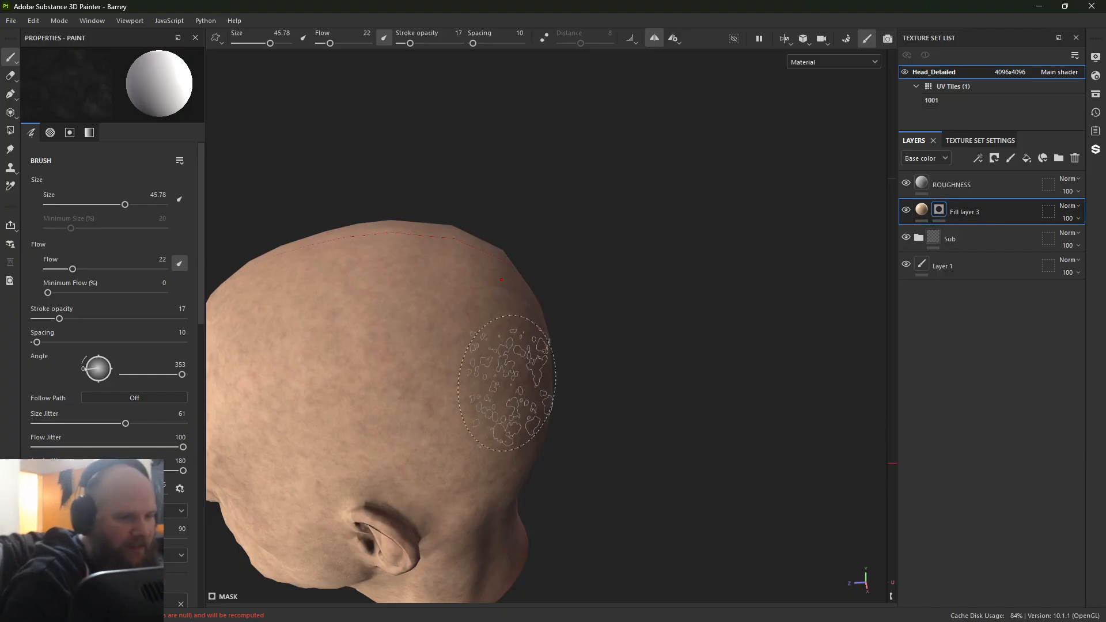
alt+drag(507, 383, 718, 254)
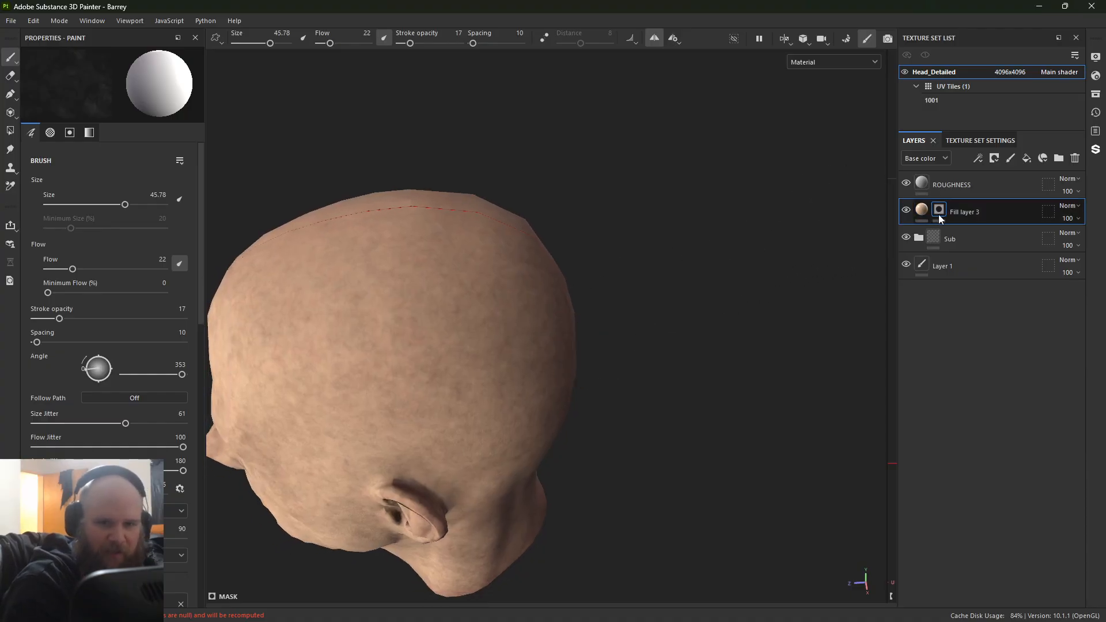
Step: Add a paint effect to the mask of Fill layer 3 and reselect that mask
right_click(939, 215)
click(1001, 382)
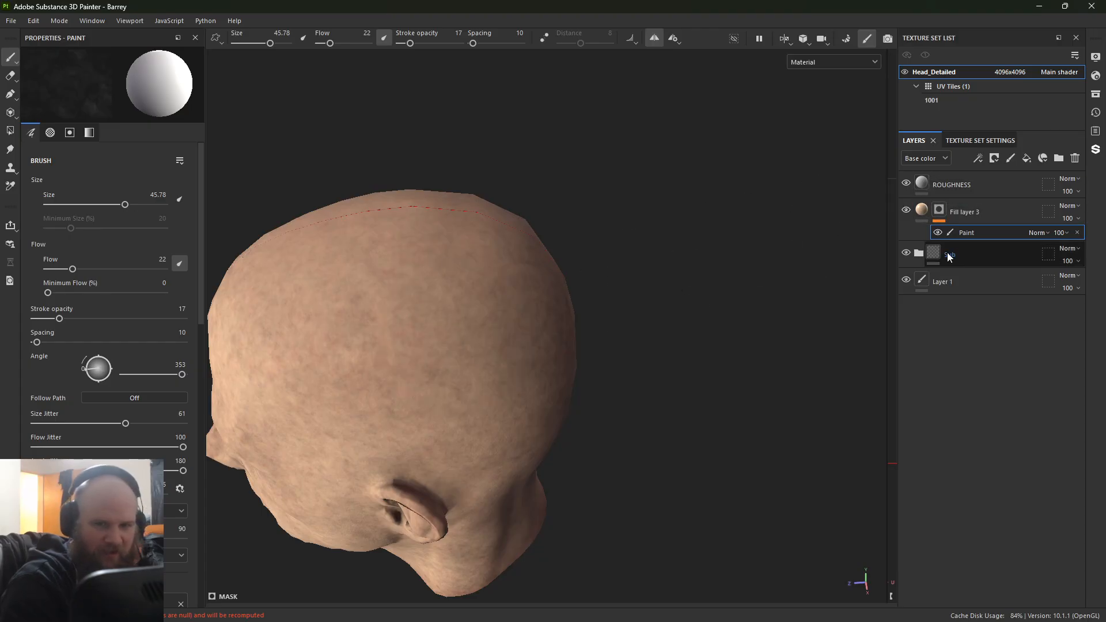
click(939, 219)
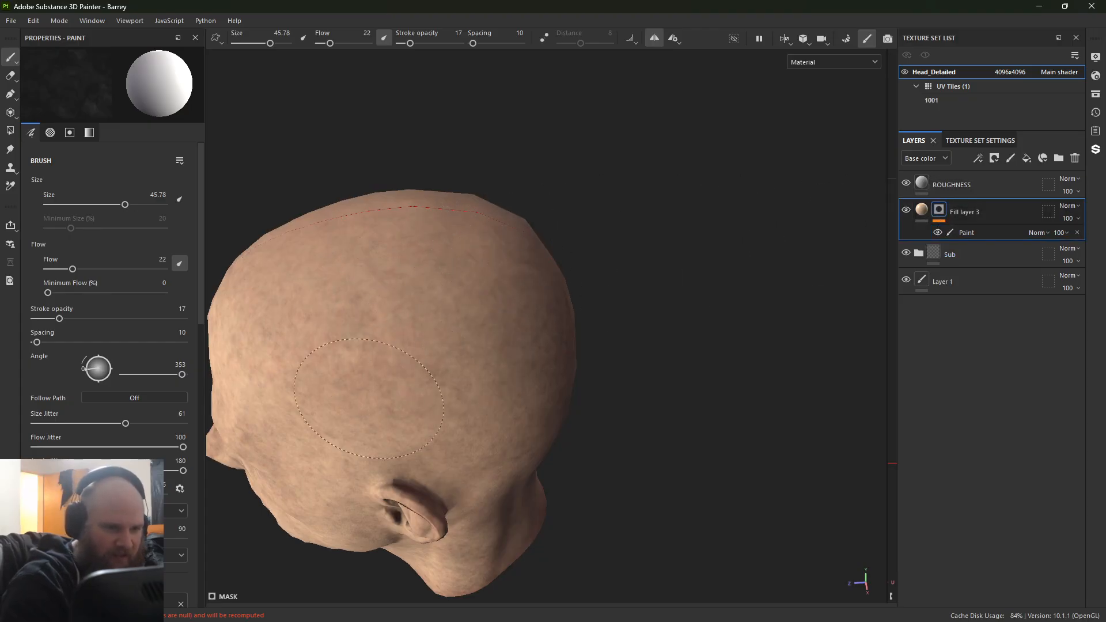
Step: Paint skin tone over the cheeks, under-eye area, forehead and brow in the mask, keeping symmetry on
alt+drag(350, 401, 568, 294)
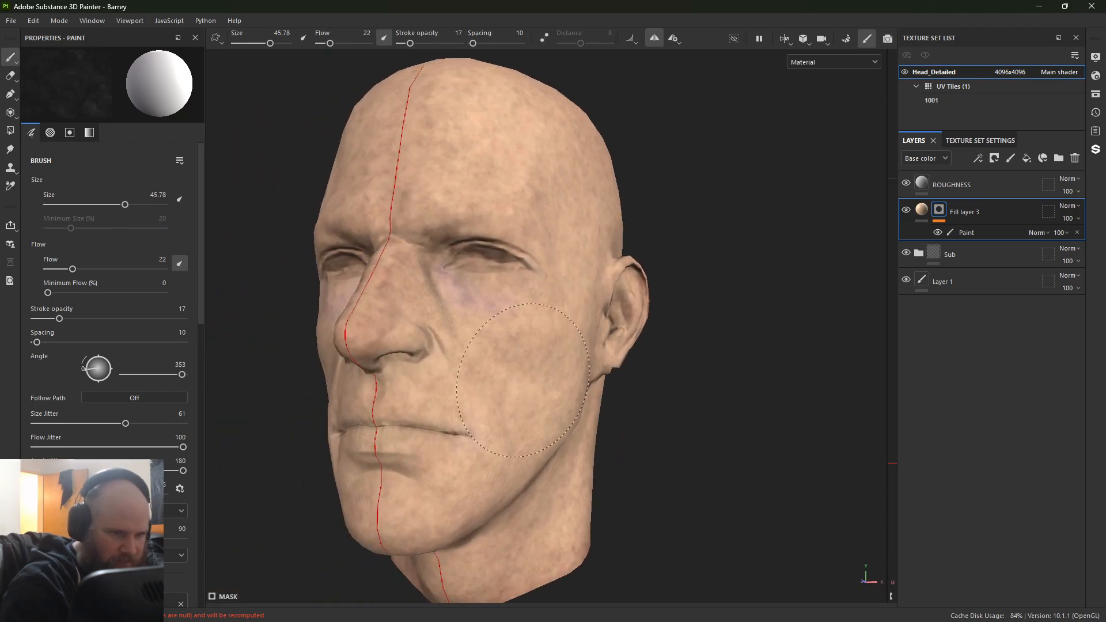
mouse_move(471, 373)
mouse_down()
mouse_move(447, 351)
mouse_move(383, 370)
mouse_up()
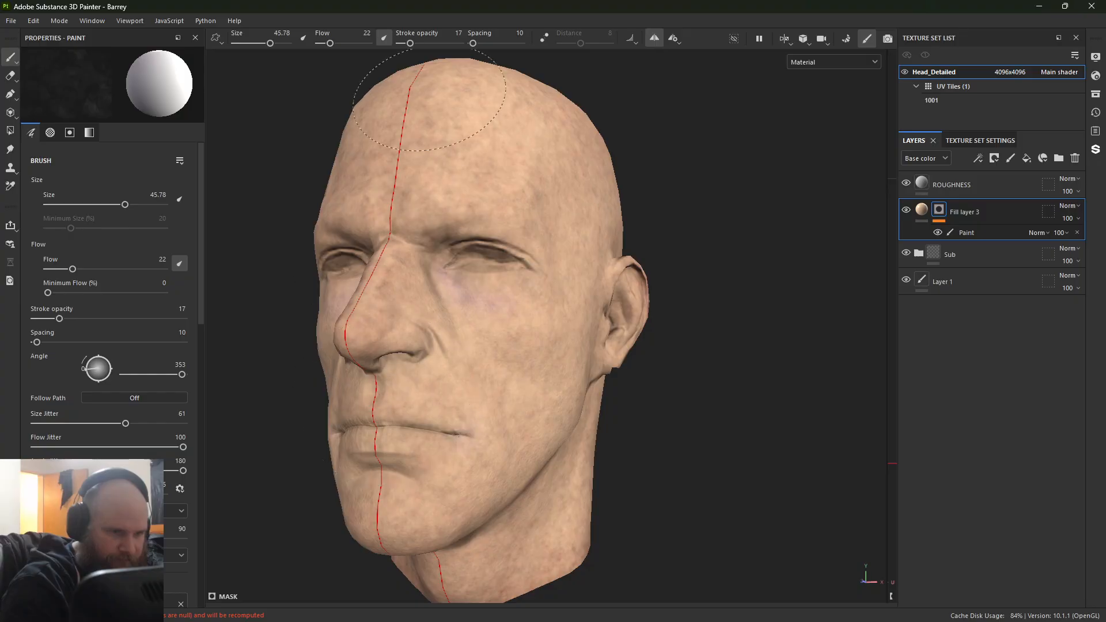
mouse_move(425, 141)
alt+mouse_down()
mouse_move(390, 496)
mouse_move(393, 487)
alt+mouse_up()
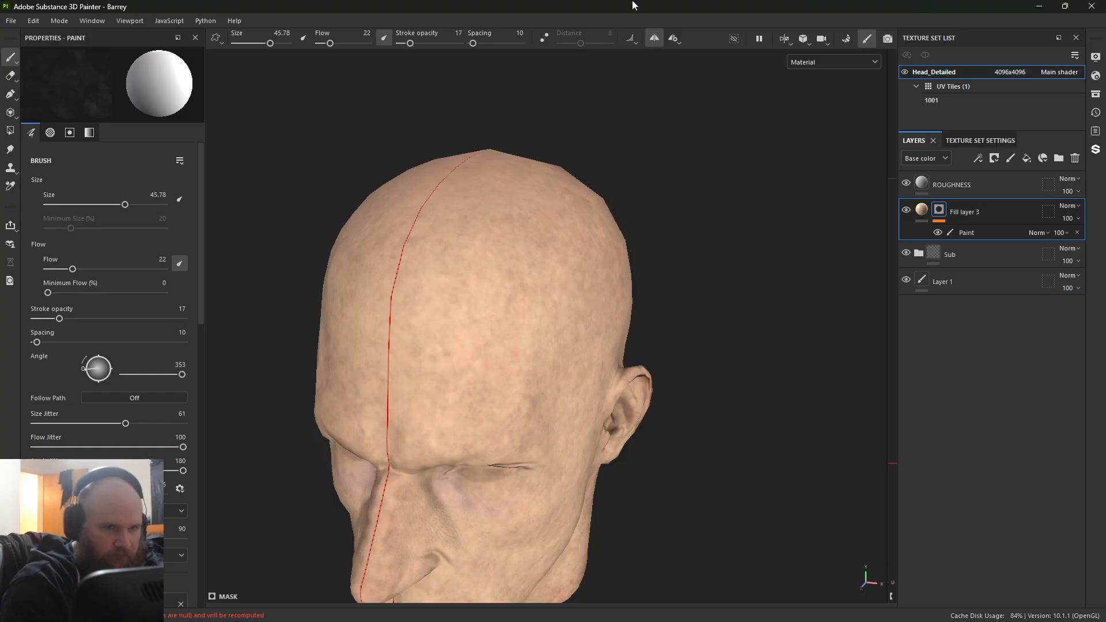
click(657, 38)
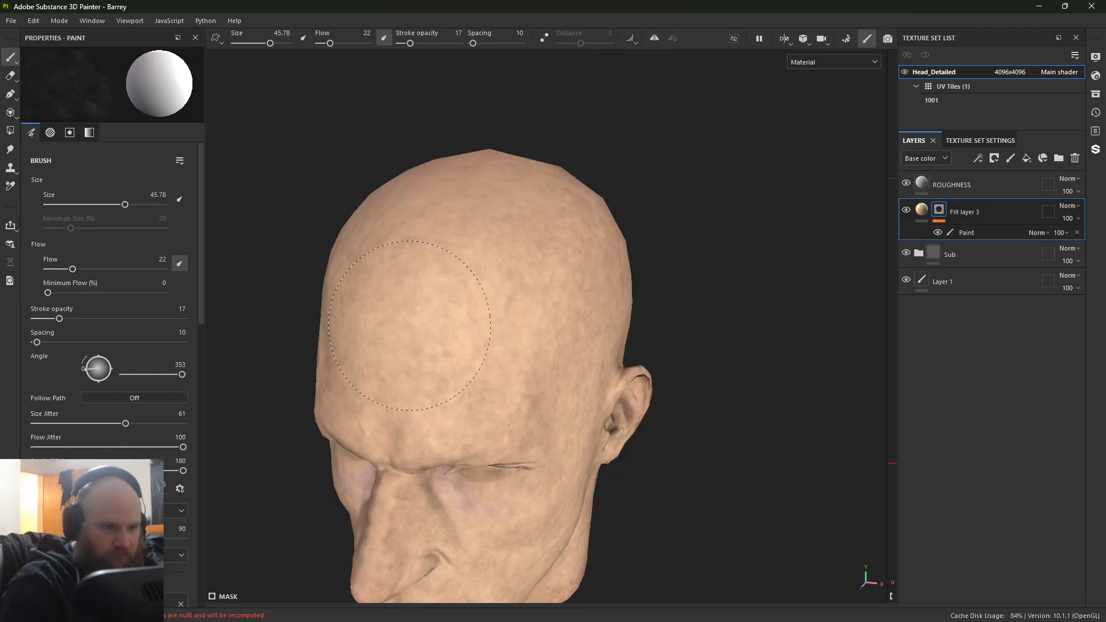
click(654, 38)
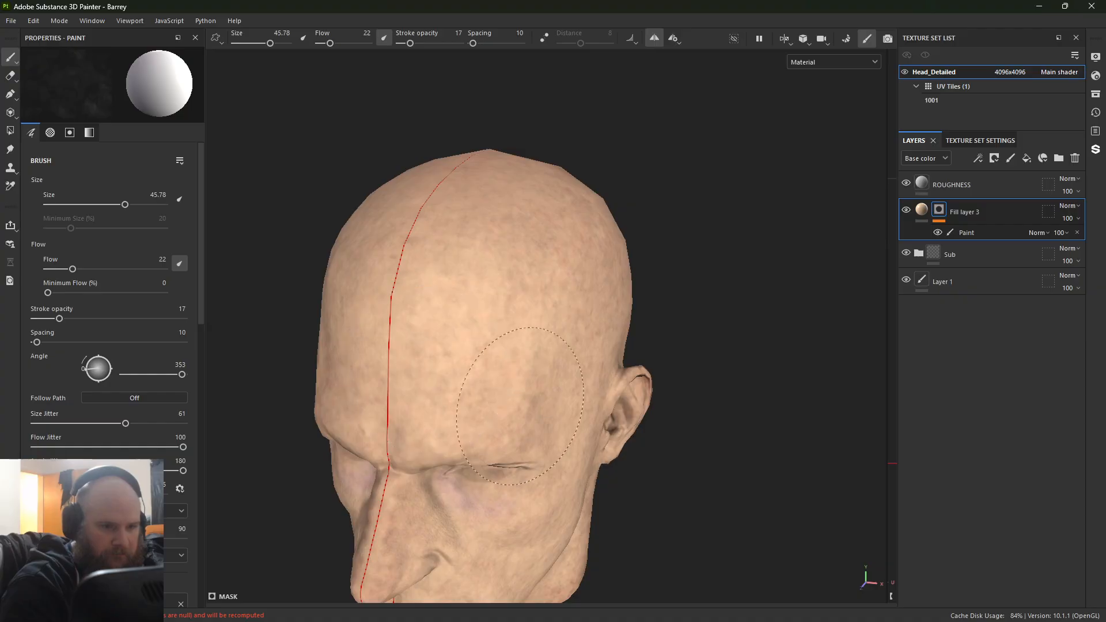
mouse_move(518, 451)
alt+mouse_down()
mouse_move(370, 444)
mouse_move(520, 458)
alt+mouse_up()
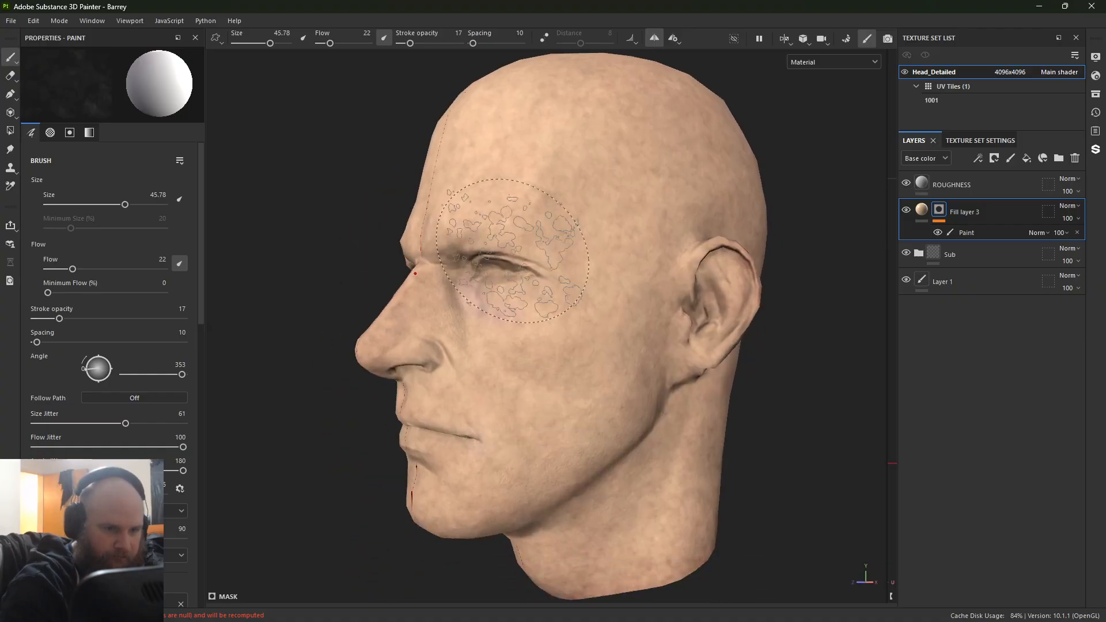
Step: Display only the base color and even out the skin tone mask over the side of the face, jaw, neck and ear
key(c)
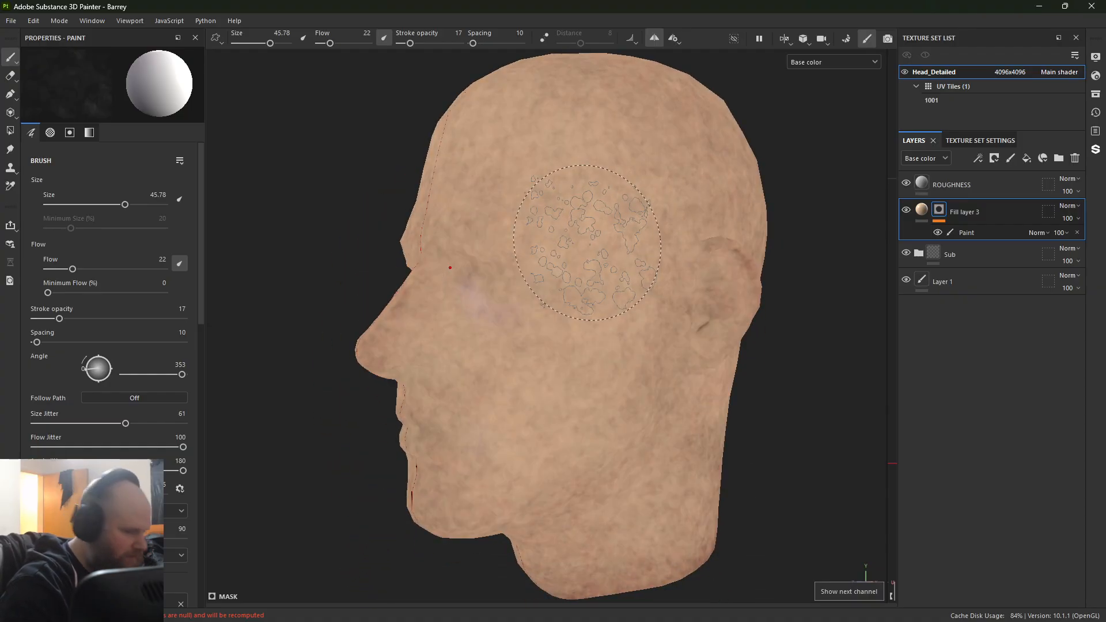
alt+drag(542, 294, 755, 300)
mouse_move(532, 323)
alt+mouse_down()
mouse_move(766, 232)
mouse_move(752, 253)
alt+mouse_up()
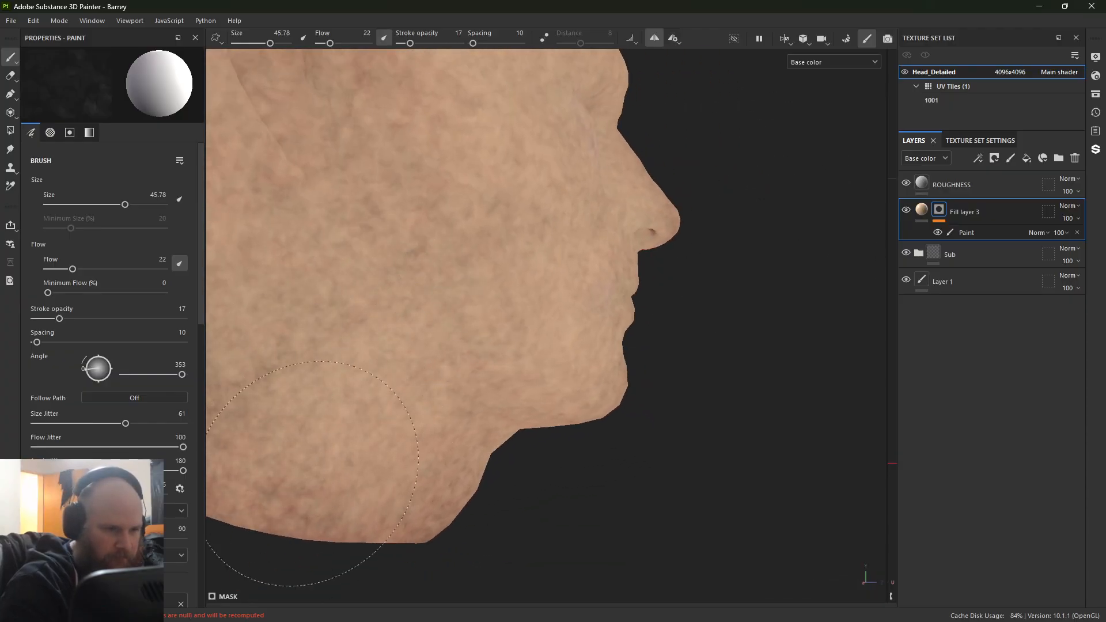
alt+middle_drag(386, 112, 485, 376)
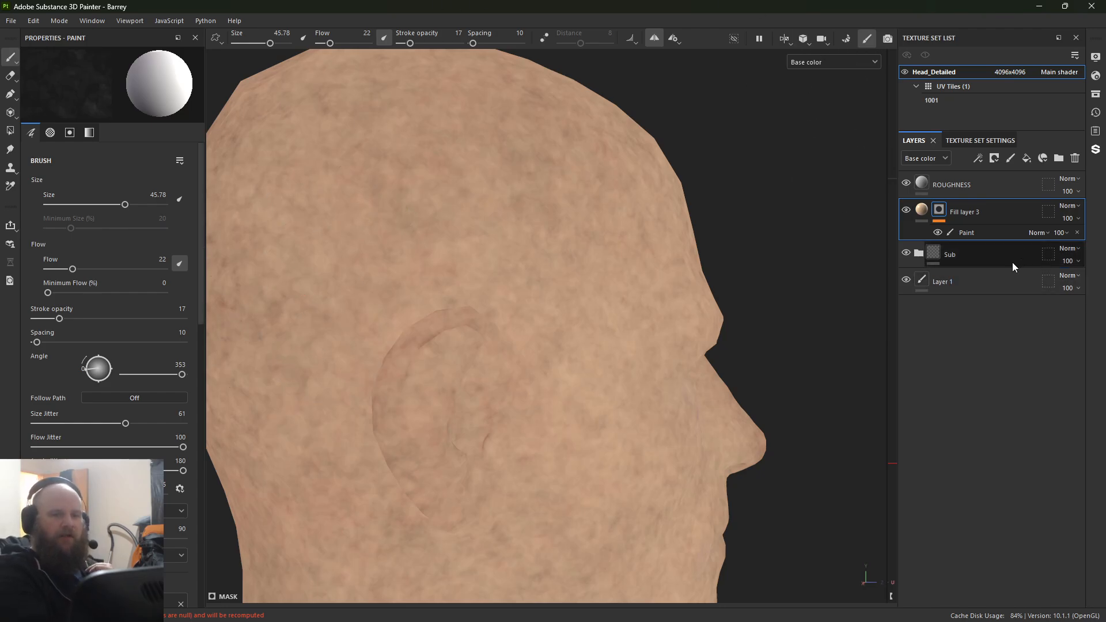
click(1039, 233)
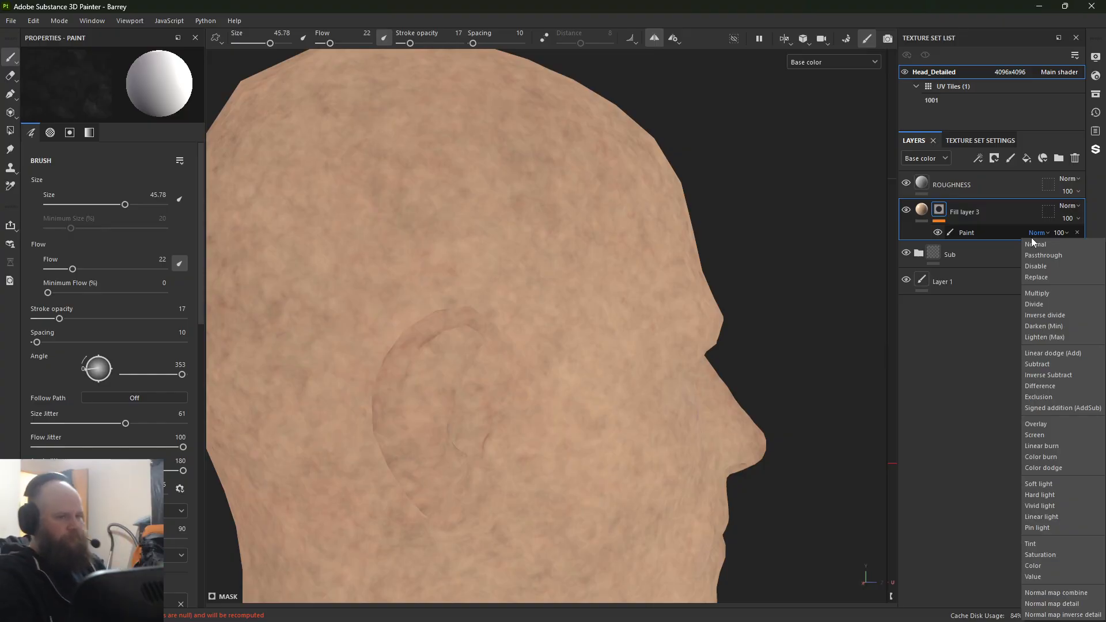
click(520, 302)
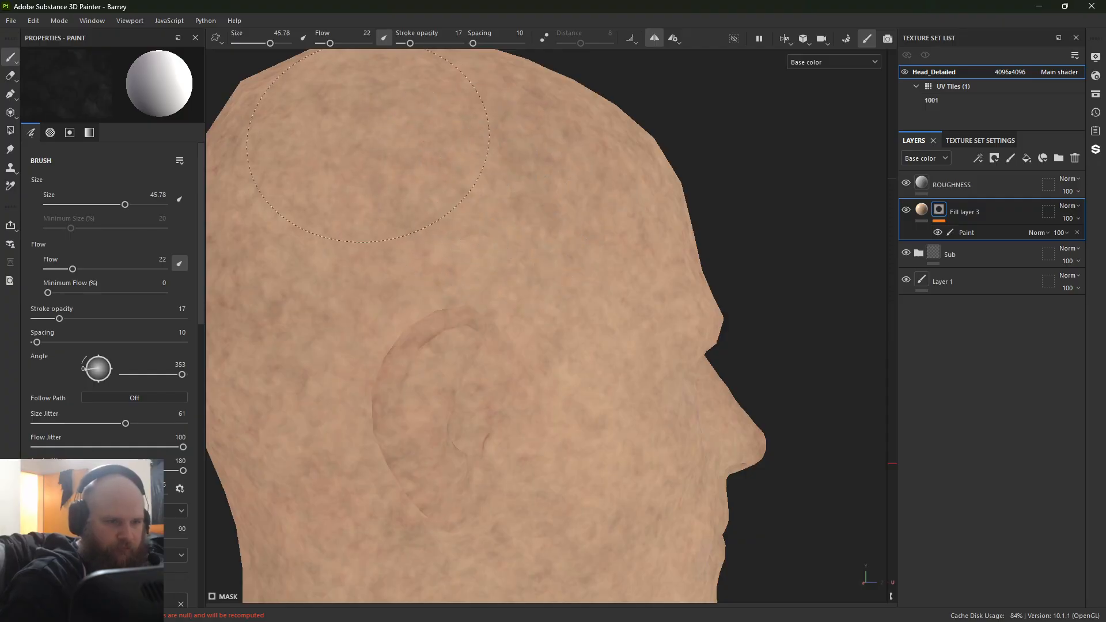
Step: Continue the skin tone mask painting across the back of the head, behind the ear and down to the neck's lower edge
mouse_move(368, 146)
alt+mouse_down()
mouse_move(378, 242)
mouse_move(457, 332)
mouse_move(572, 309)
mouse_move(466, 401)
alt+mouse_up()
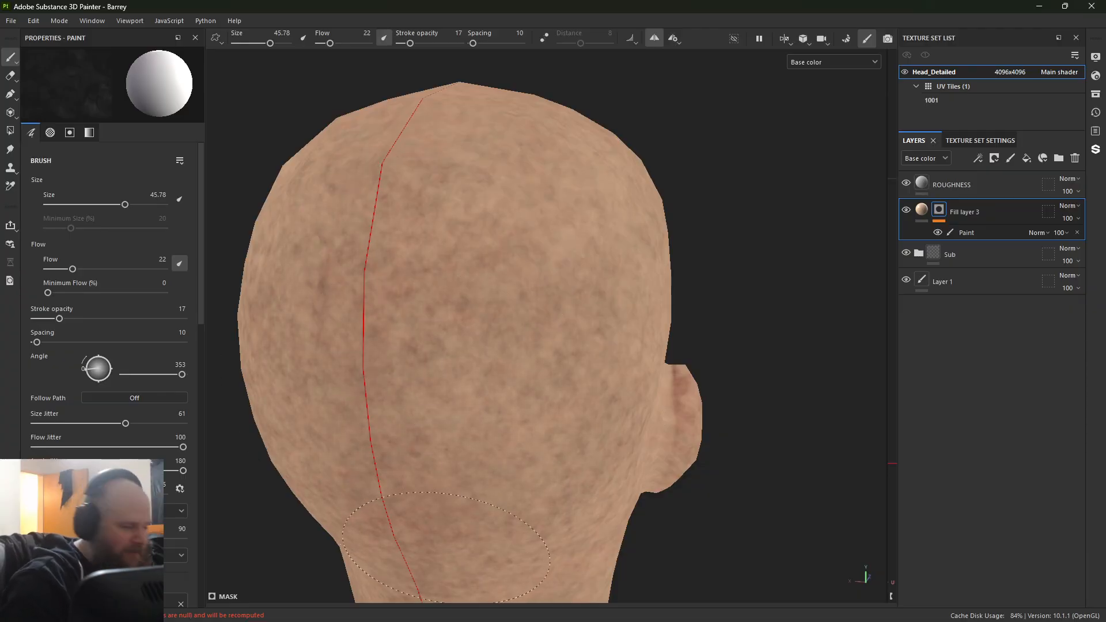
mouse_move(543, 260)
mouse_down()
mouse_move(461, 351)
mouse_move(452, 391)
mouse_move(358, 333)
mouse_move(455, 182)
mouse_move(416, 389)
mouse_up()
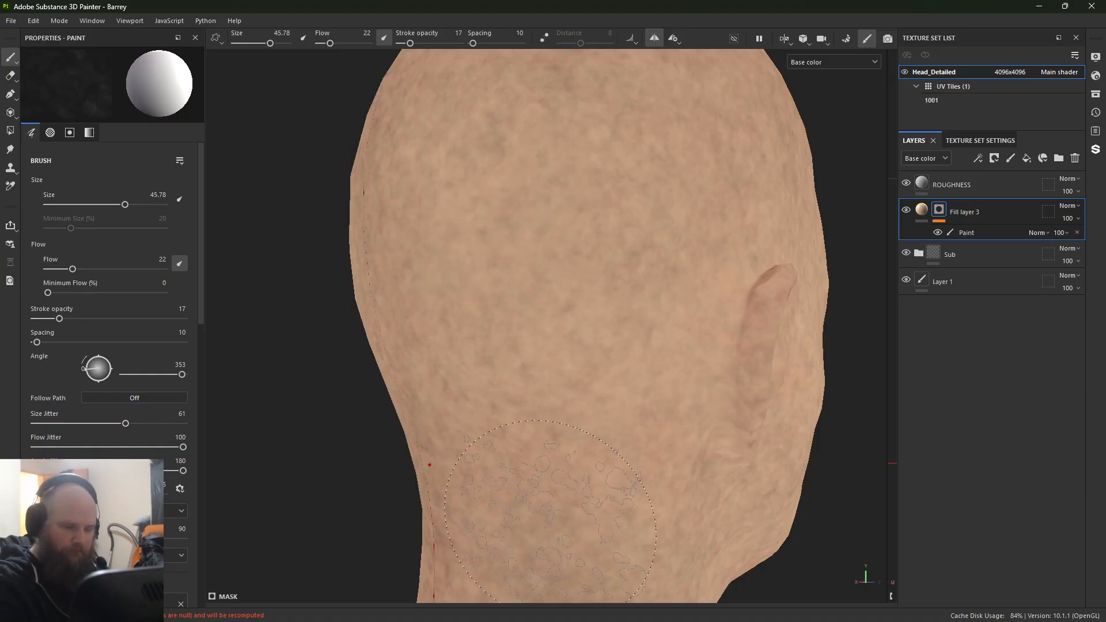
alt+middle_drag(550, 523, 567, 317)
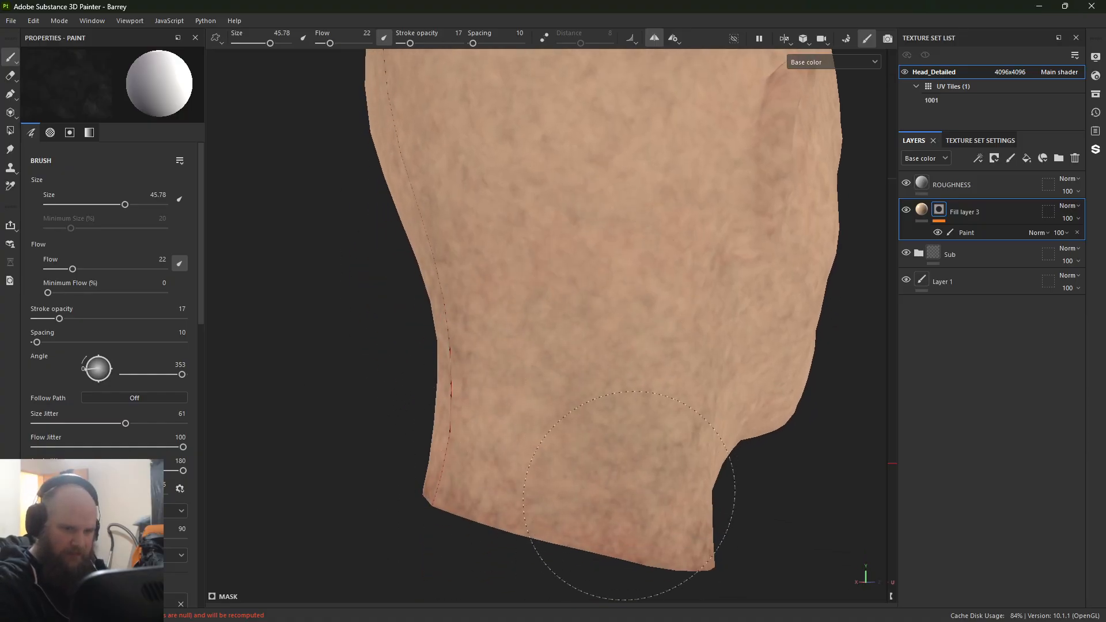
mouse_move(671, 467)
alt+mouse_down()
mouse_move(622, 506)
mouse_move(449, 424)
alt+mouse_up()
alt+middle_drag(450, 424, 283, 358)
alt+middle_drag(632, 263, 518, 571)
alt+right_drag(519, 570, 398, 55)
alt+middle_drag(553, 237, 612, 232)
alt+drag(612, 233, 780, 261)
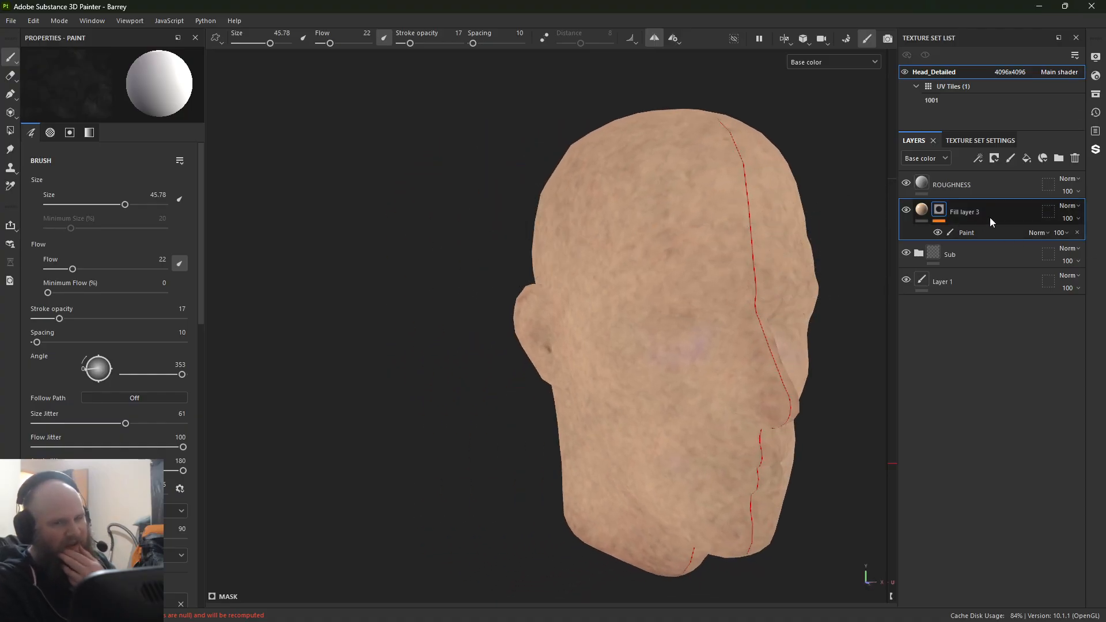
Step: Duplicate Fill layer 3 and remove the copied paint effect from the duplicate's mask
right_click(1008, 215)
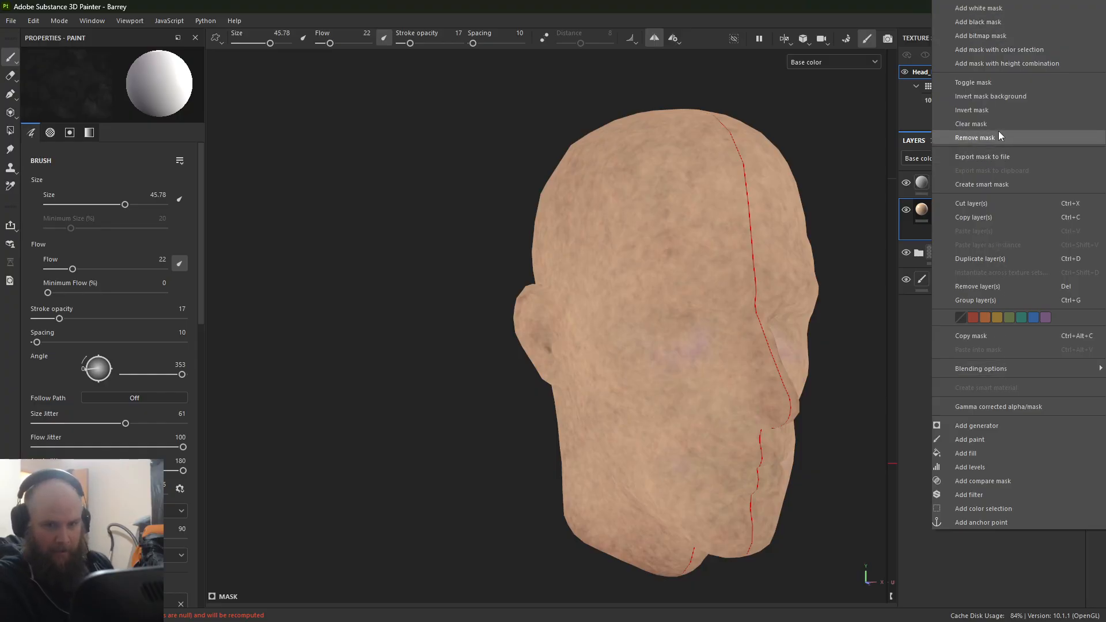
click(1002, 259)
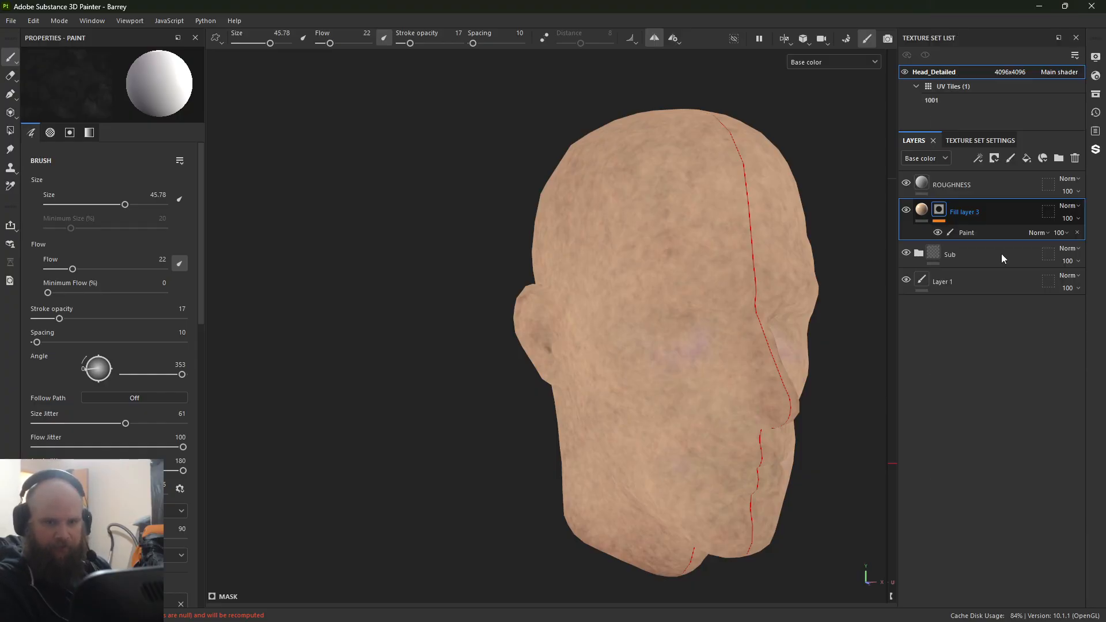
click(1077, 232)
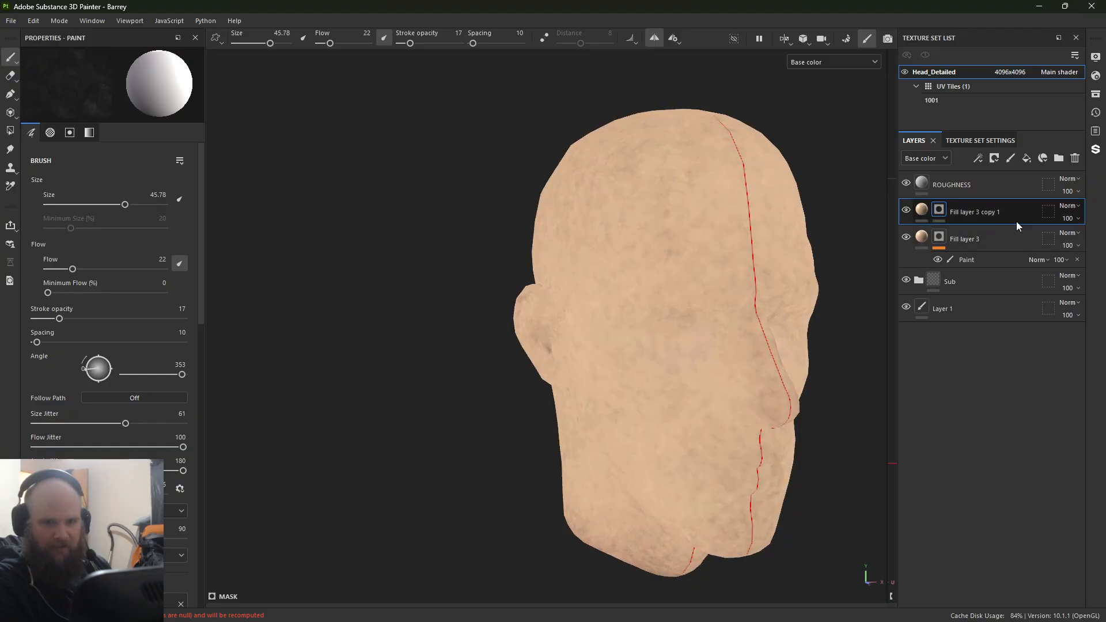
Step: Invert the duplicate fill layer's mask and add a fresh paint effect to it
right_click(939, 211)
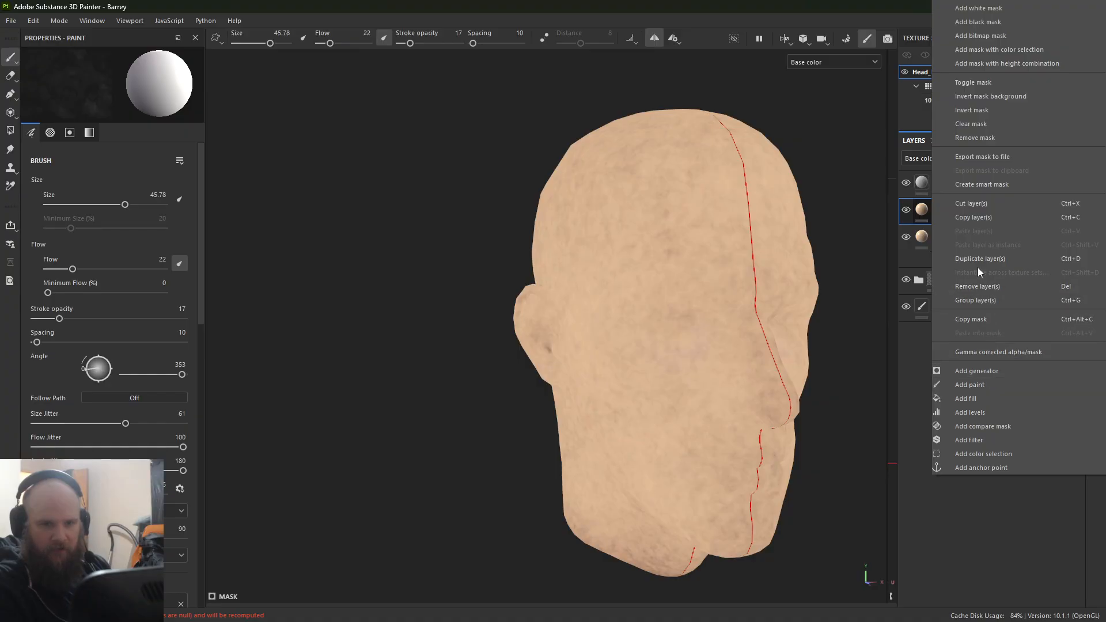
click(985, 111)
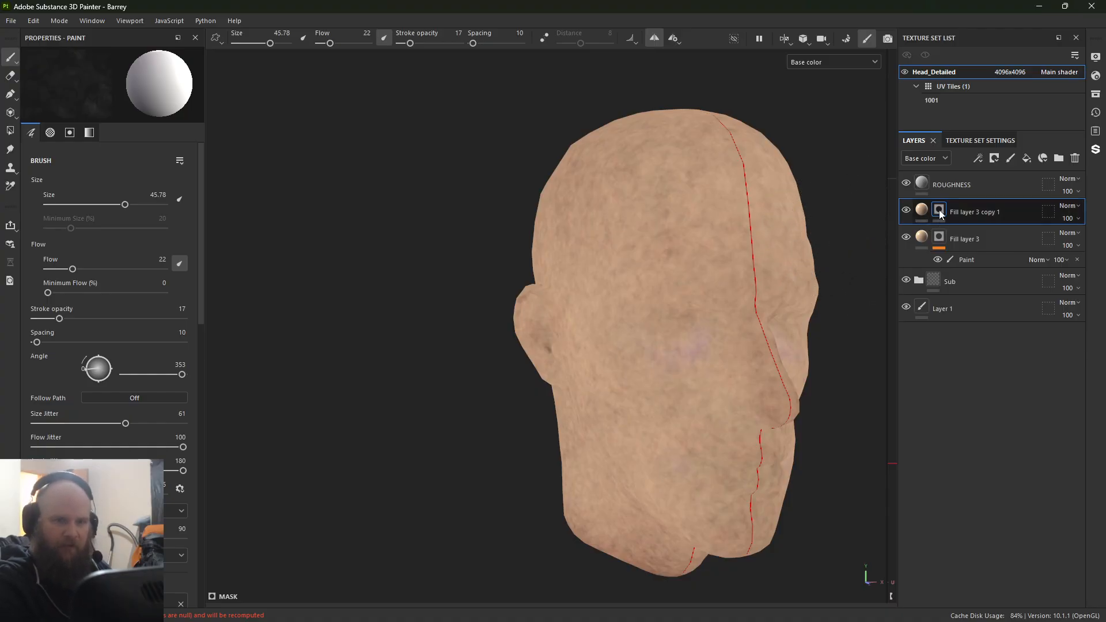
right_click(930, 226)
click(984, 381)
Step: Set the brush size to 35.6 and stroke opacity to 27, and paint the second skin tone mask over the forehead and side of the head
alt+drag(791, 275, 461, 322)
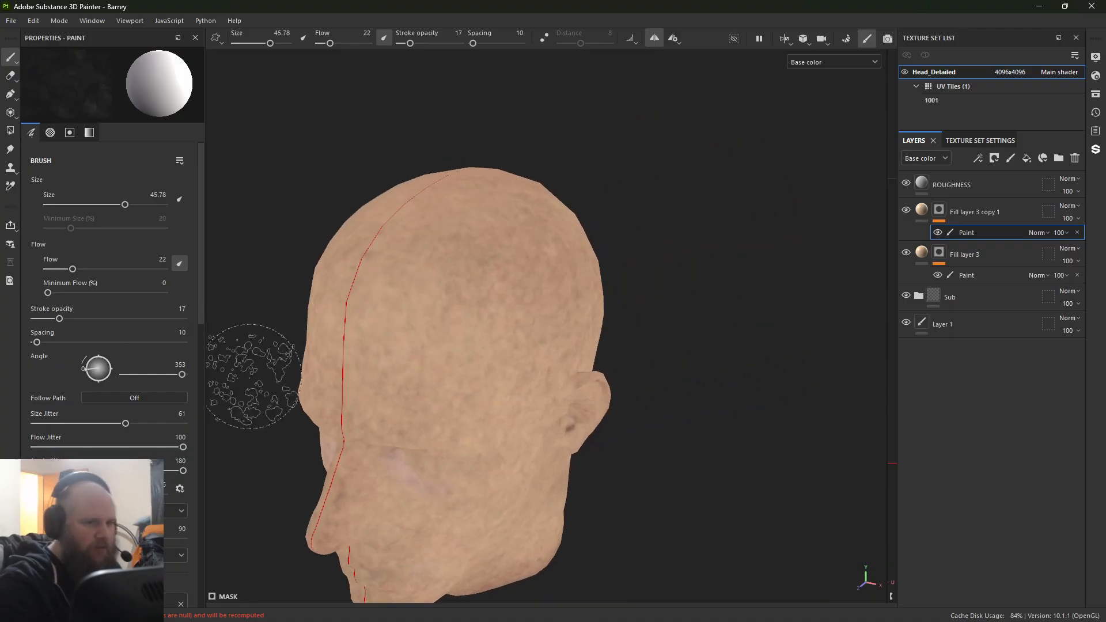
ctrl+right_drag(499, 287, 480, 287)
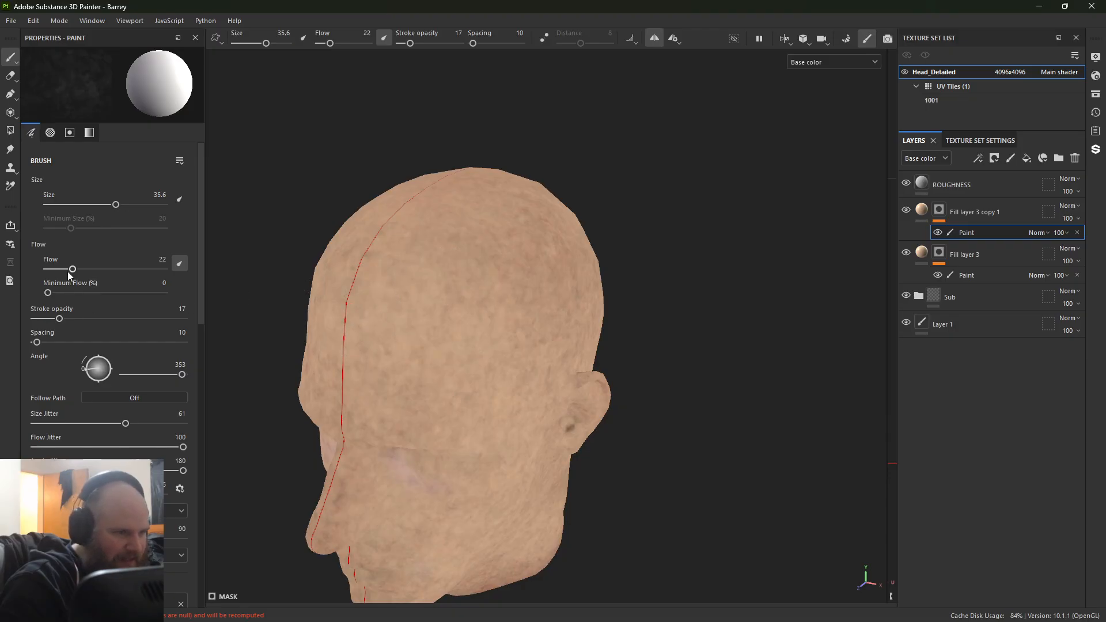
drag(72, 322, 74, 322)
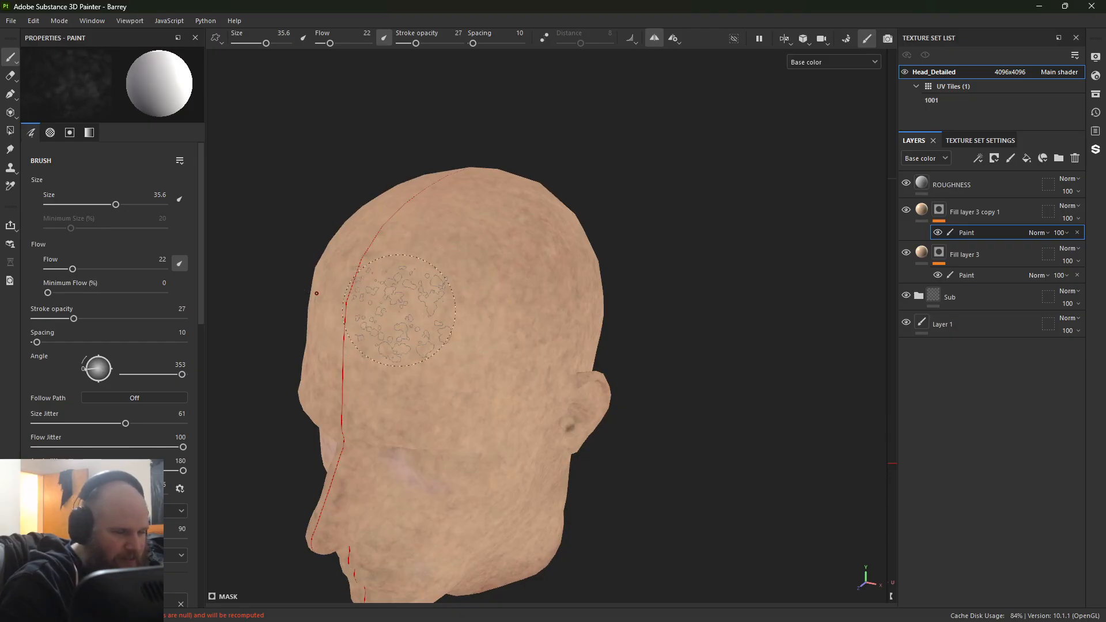
alt+drag(460, 330, 425, 307)
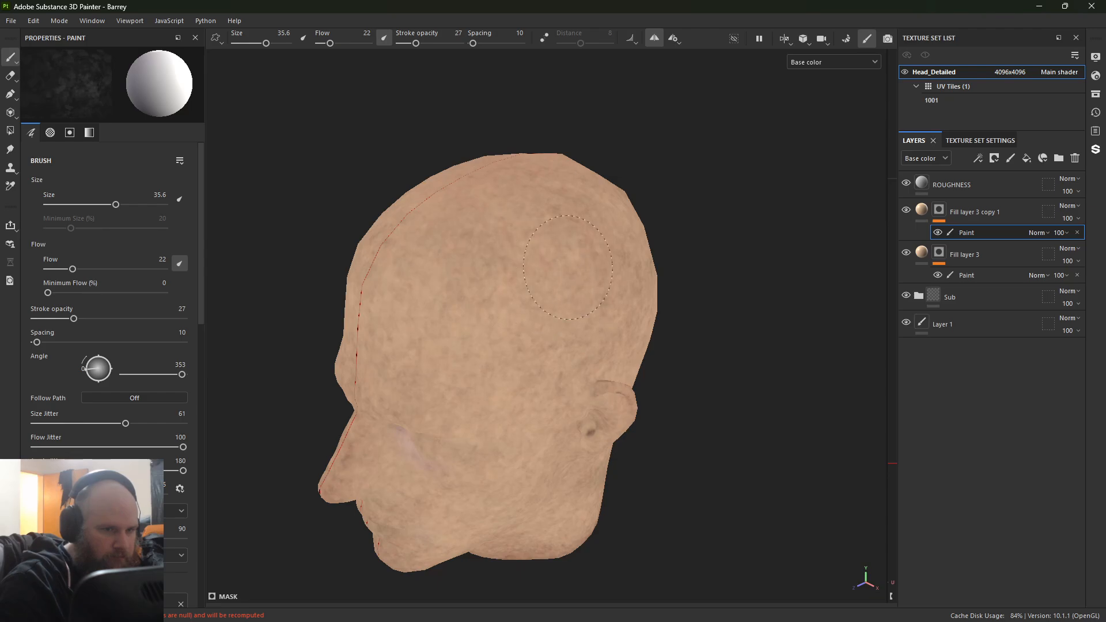
alt+drag(555, 277, 507, 268)
alt+right_drag(507, 268, 622, 259)
alt+middle_drag(576, 288, 415, 486)
alt+right_drag(415, 487, 398, 449)
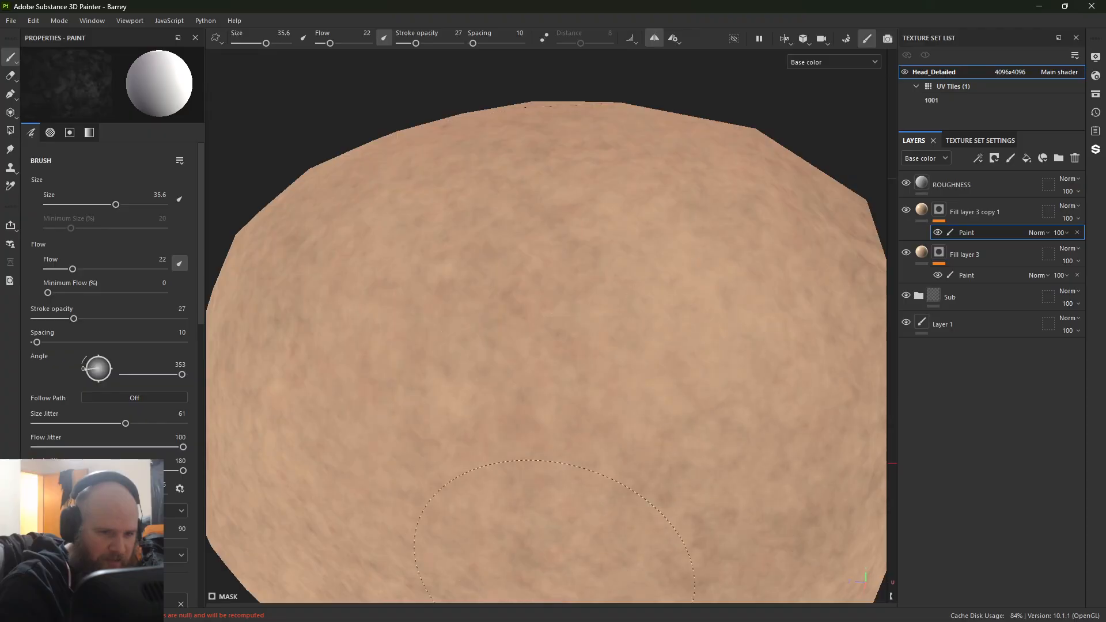
Step: Paint the duplicate layer's mask across the crown, back of the head, behind the ear and down the neck
alt+drag(578, 302, 553, 340)
alt+middle_drag(553, 340, 479, 174)
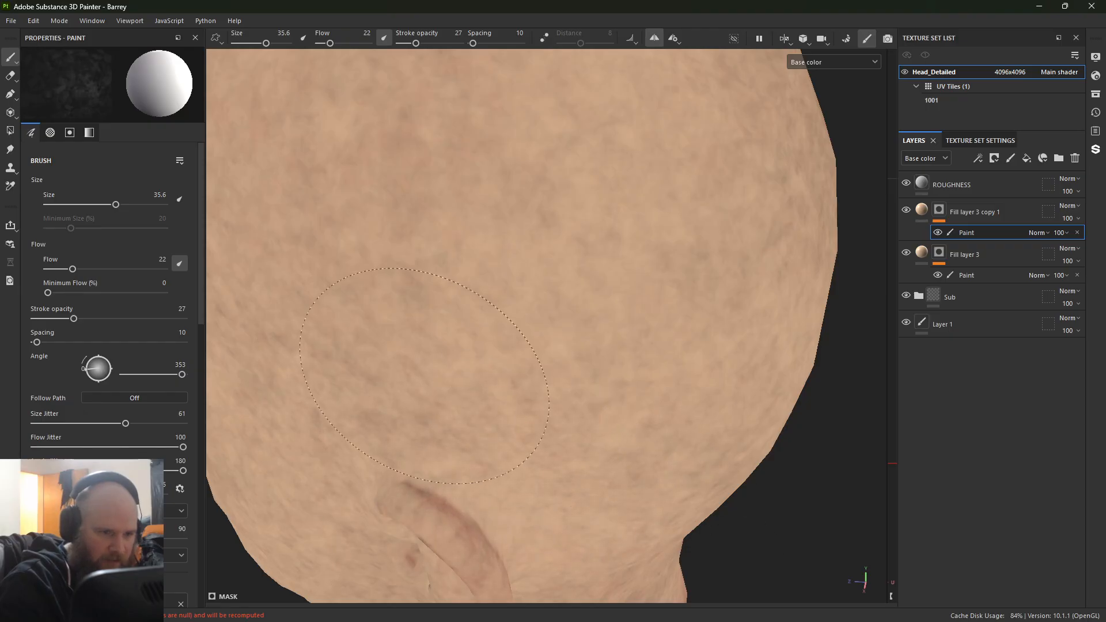
alt+drag(680, 397, 707, 345)
alt+middle_drag(707, 345, 715, 167)
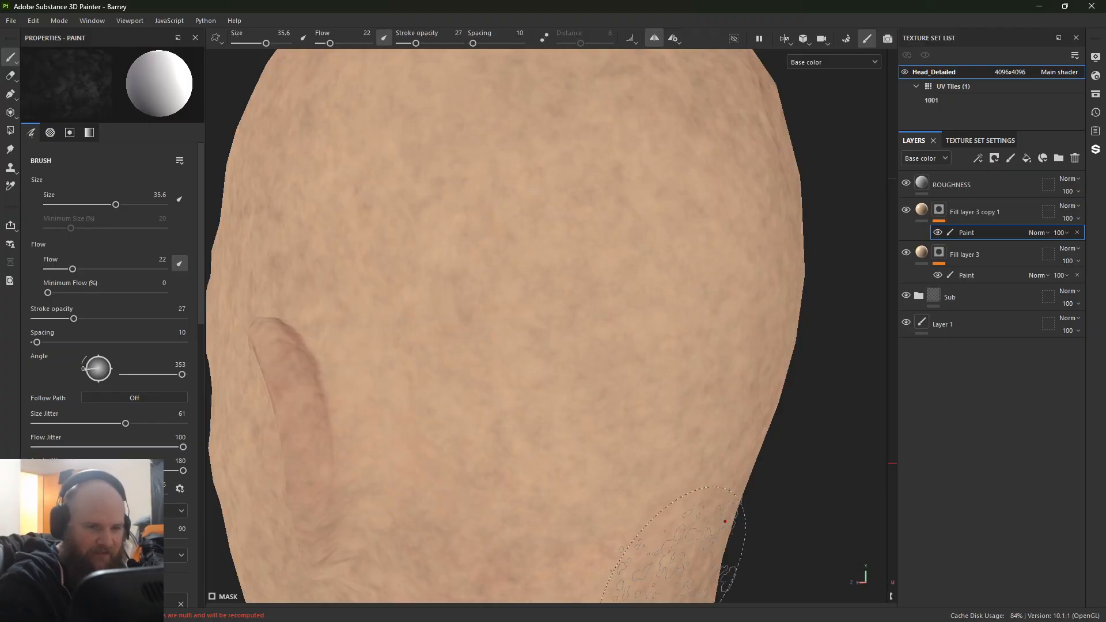
alt+middle_drag(681, 539, 677, 329)
alt+right_drag(676, 328, 491, 434)
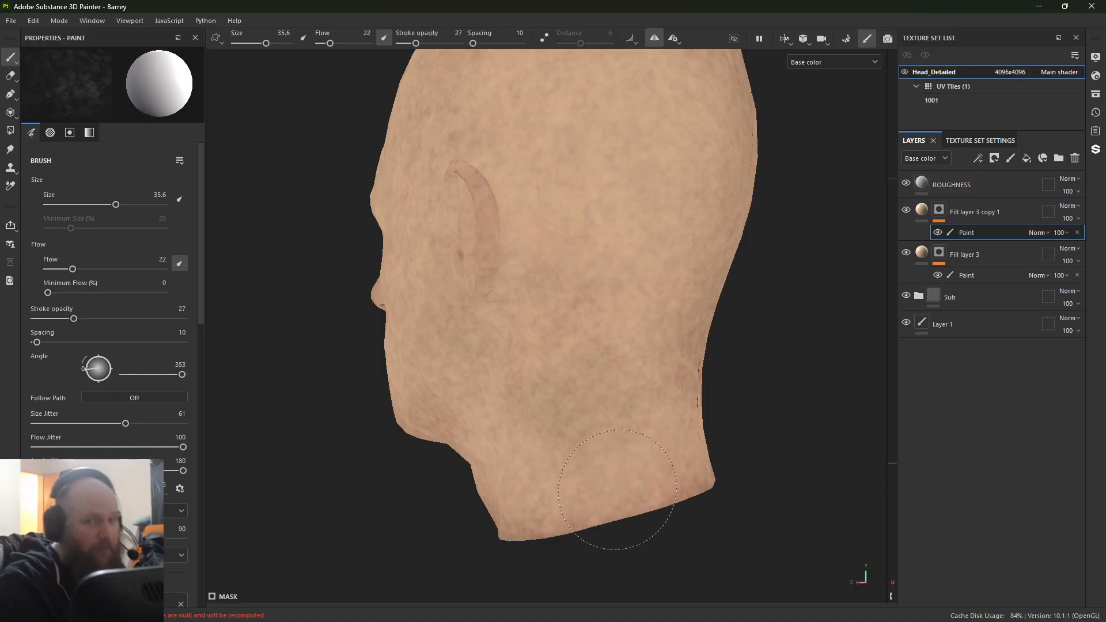
Step: Paint the duplicate layer's mask over the cheek, jaw, under the chin and the side of the neck
alt+drag(410, 331, 397, 432)
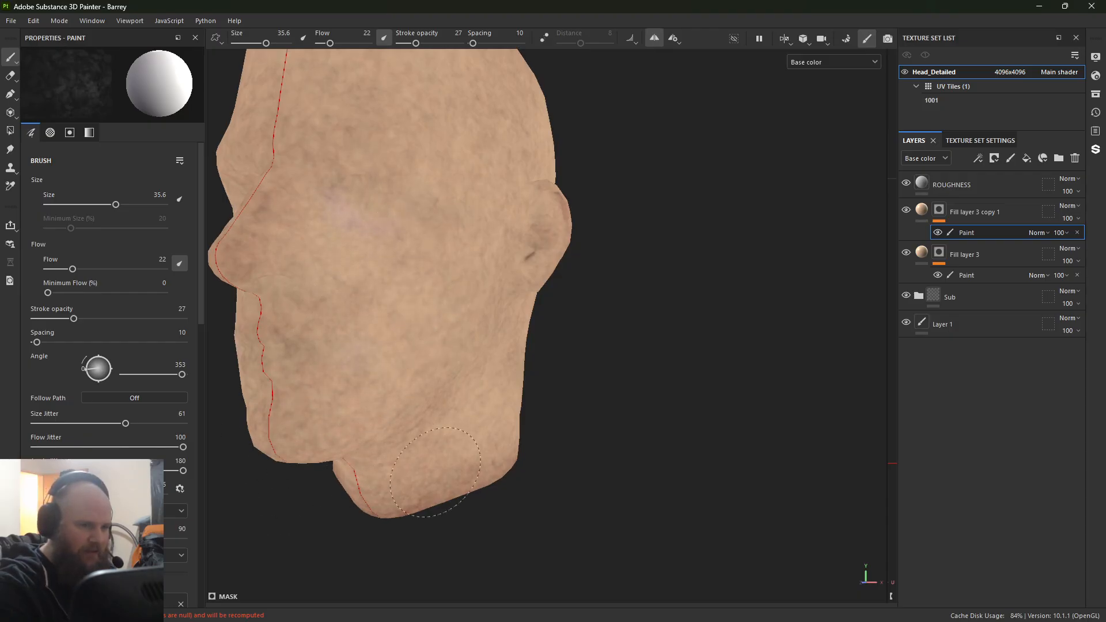
mouse_move(435, 472)
alt+mouse_down()
mouse_move(336, 447)
mouse_move(425, 462)
alt+mouse_up()
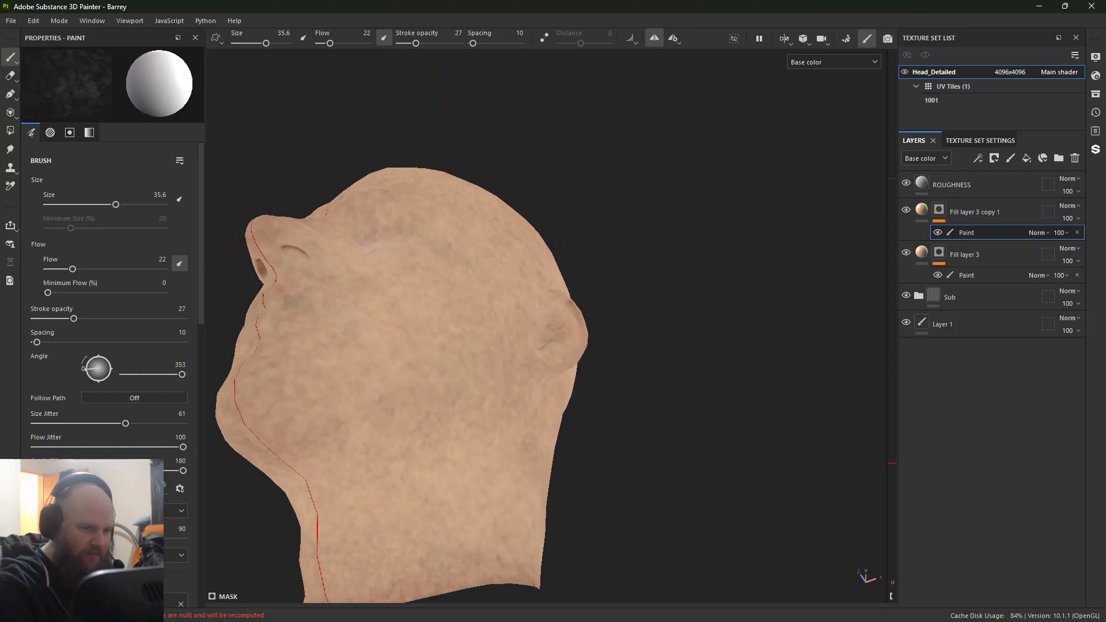
alt+drag(568, 531, 529, 552)
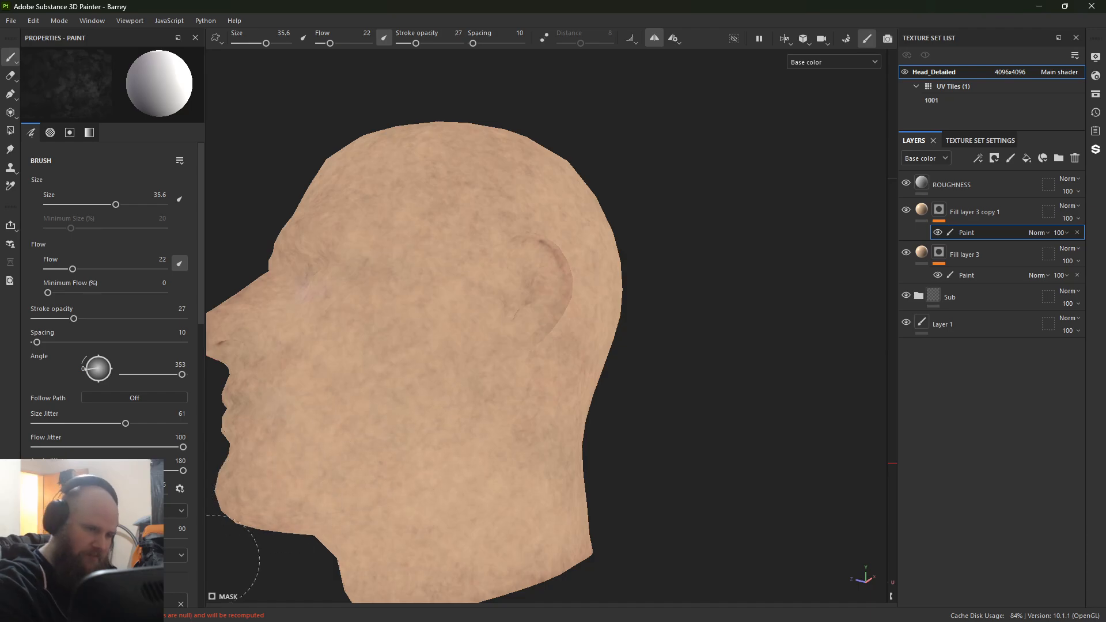
mouse_move(311, 444)
alt+mouse_down()
mouse_move(413, 481)
mouse_move(563, 444)
mouse_move(585, 480)
alt+mouse_up()
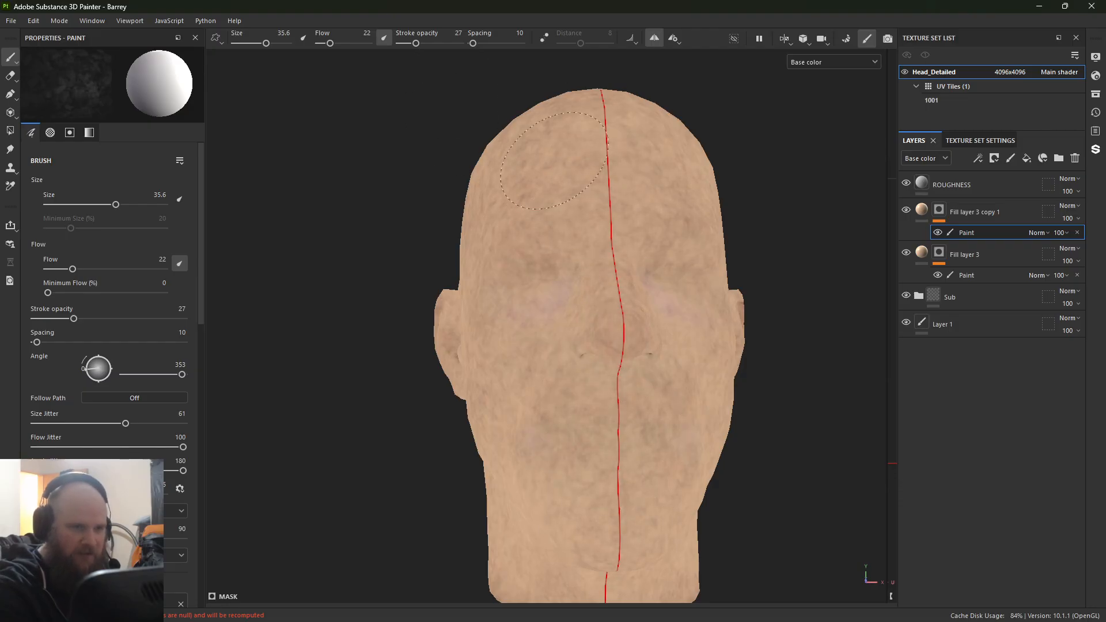
Step: Build up the duplicate layer's skin tone mask over the front of the face, the temple and the top of the head
alt+drag(518, 431, 576, 397)
alt+middle_drag(541, 390, 612, 519)
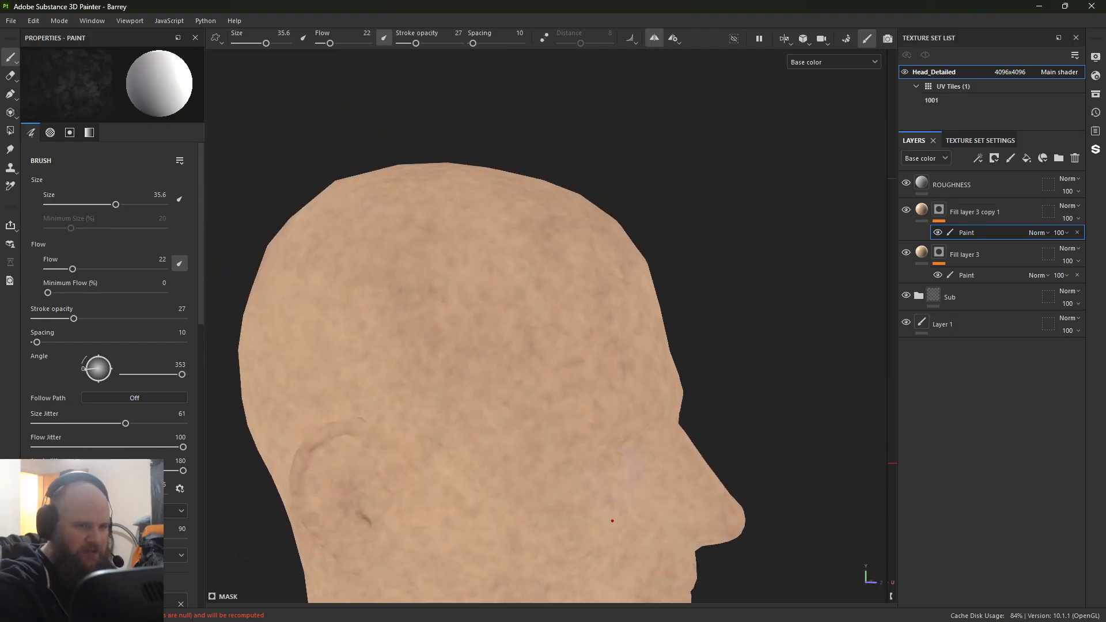
alt+drag(612, 518, 593, 484)
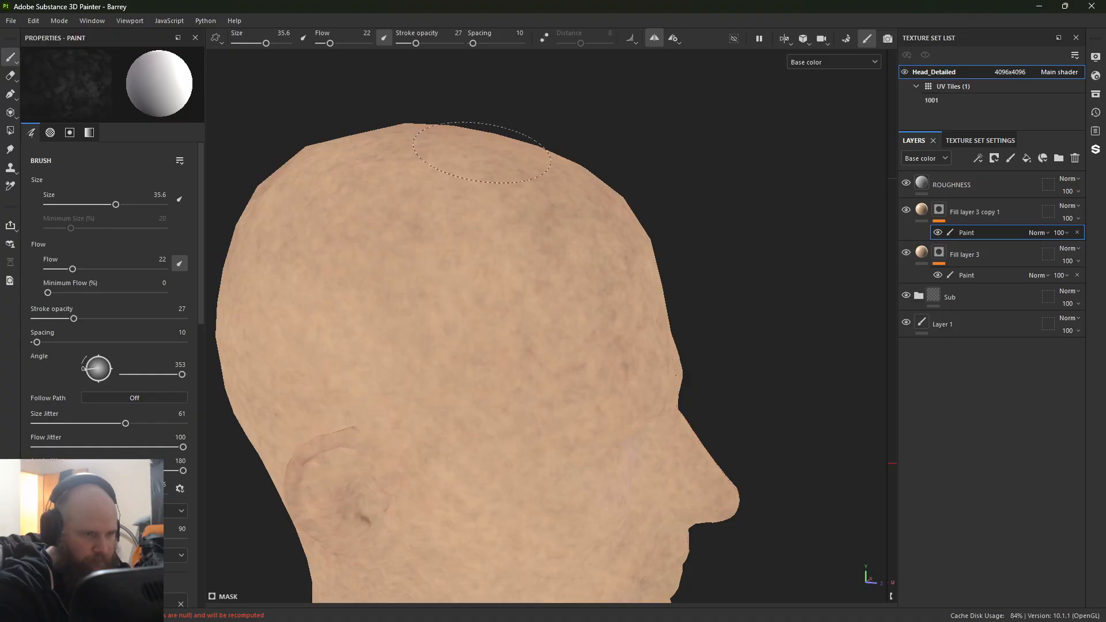
alt+drag(481, 152, 511, 452)
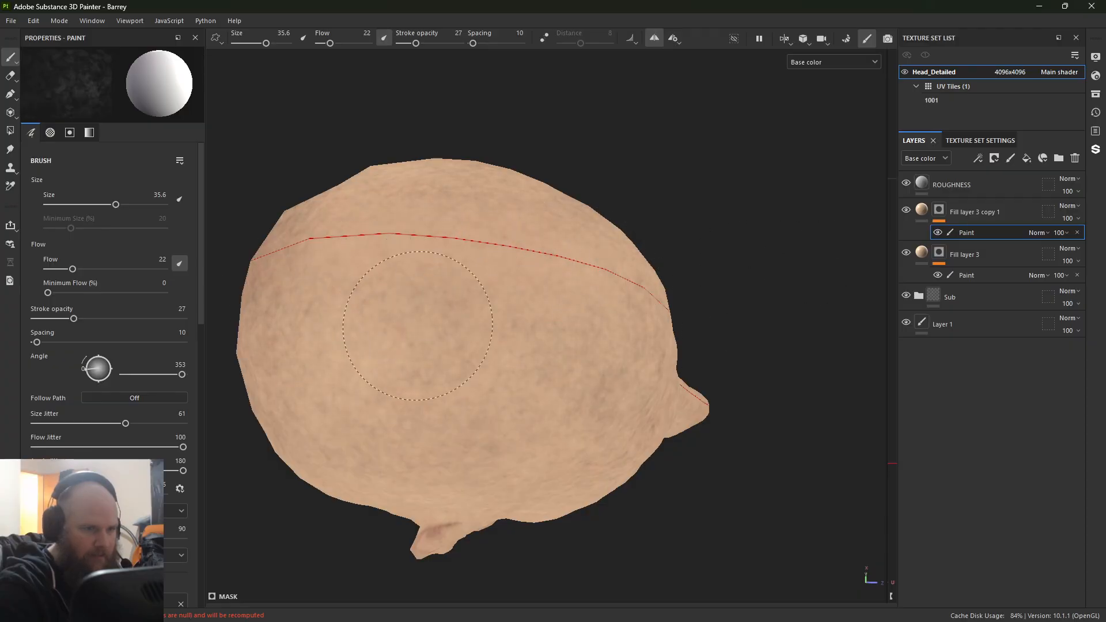
mouse_move(592, 381)
alt+mouse_down()
mouse_move(623, 420)
mouse_move(545, 375)
mouse_move(608, 274)
alt+mouse_up()
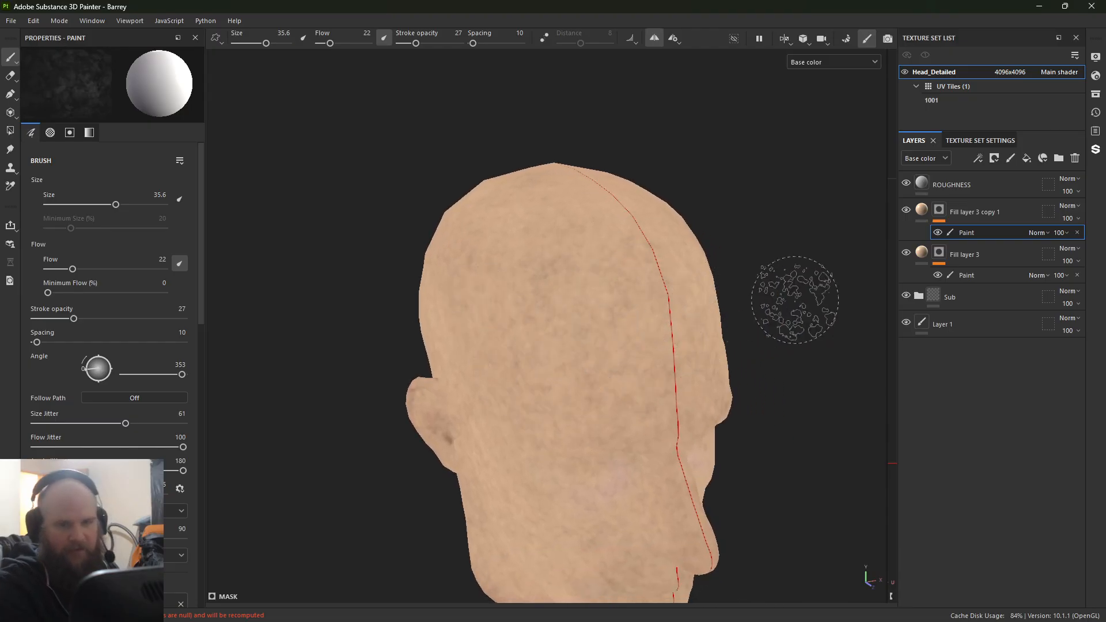
Step: Add a filter to the mask of Fill layer 3 copy 1 and assign the Blur filter
right_click(939, 217)
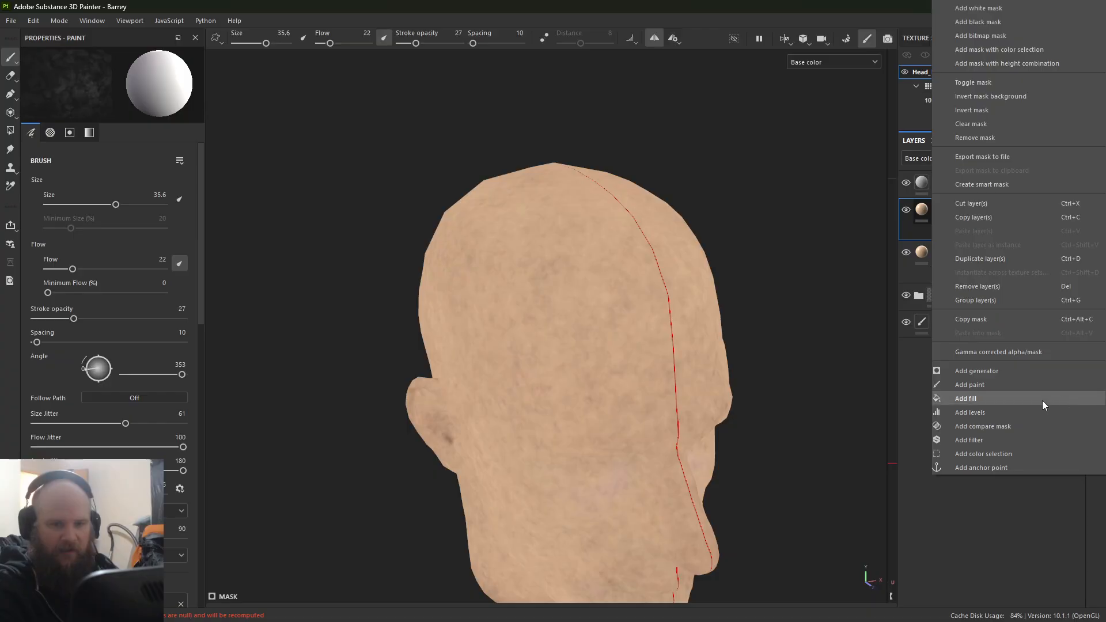
click(1003, 438)
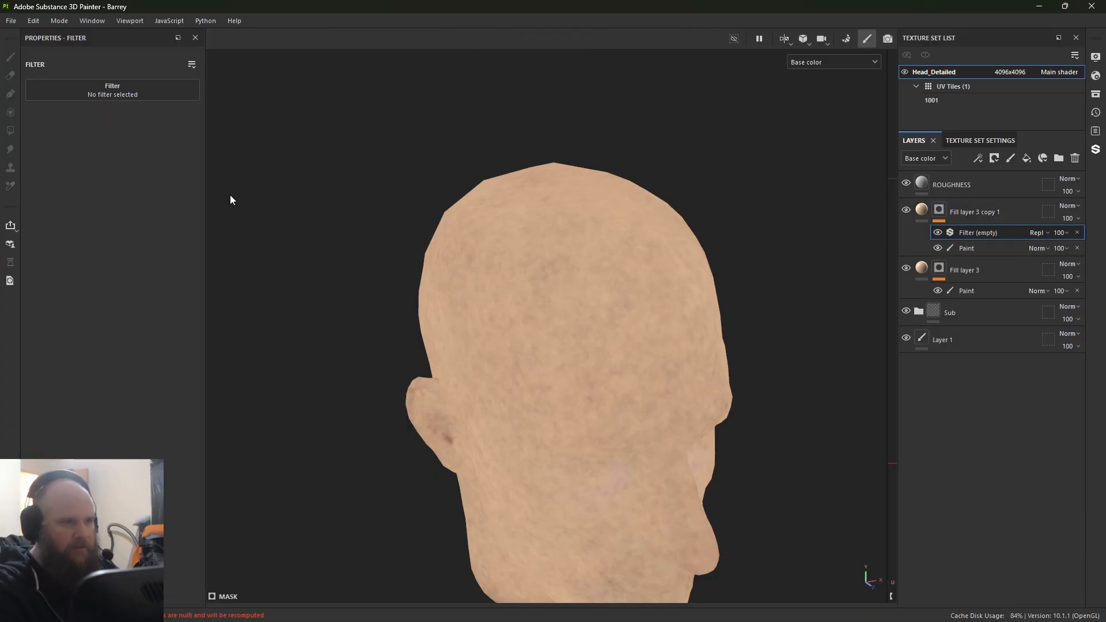
click(131, 95)
text(blur)
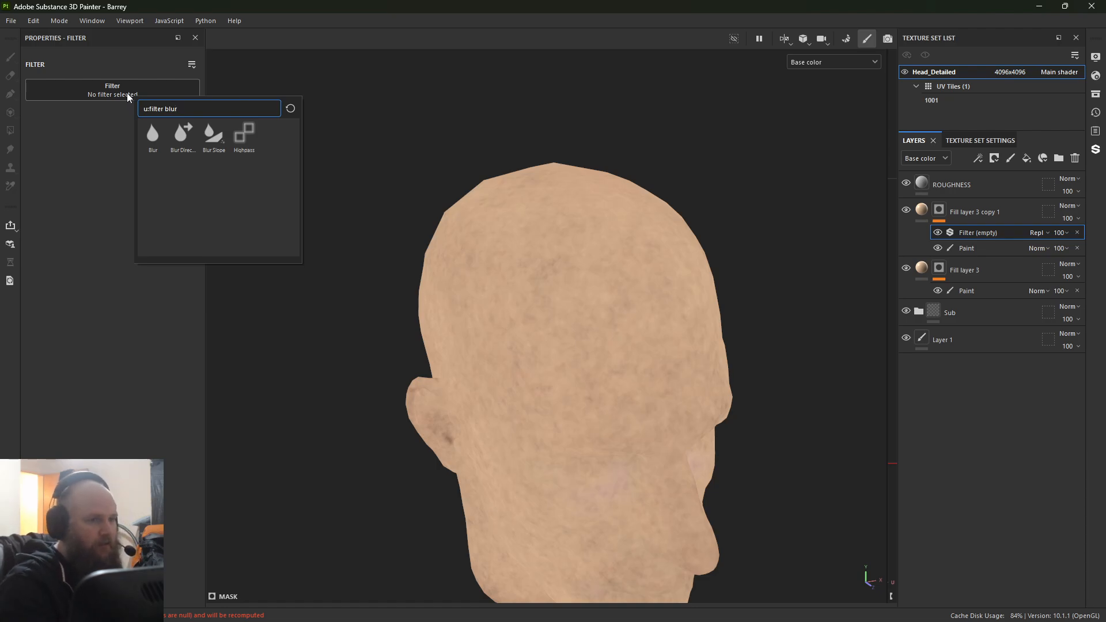
click(153, 134)
Step: Hide Fill layer 3 to judge the mask blur on its own, and set the Blur Intensity to 0.76
scroll(677, 375, up, 4)
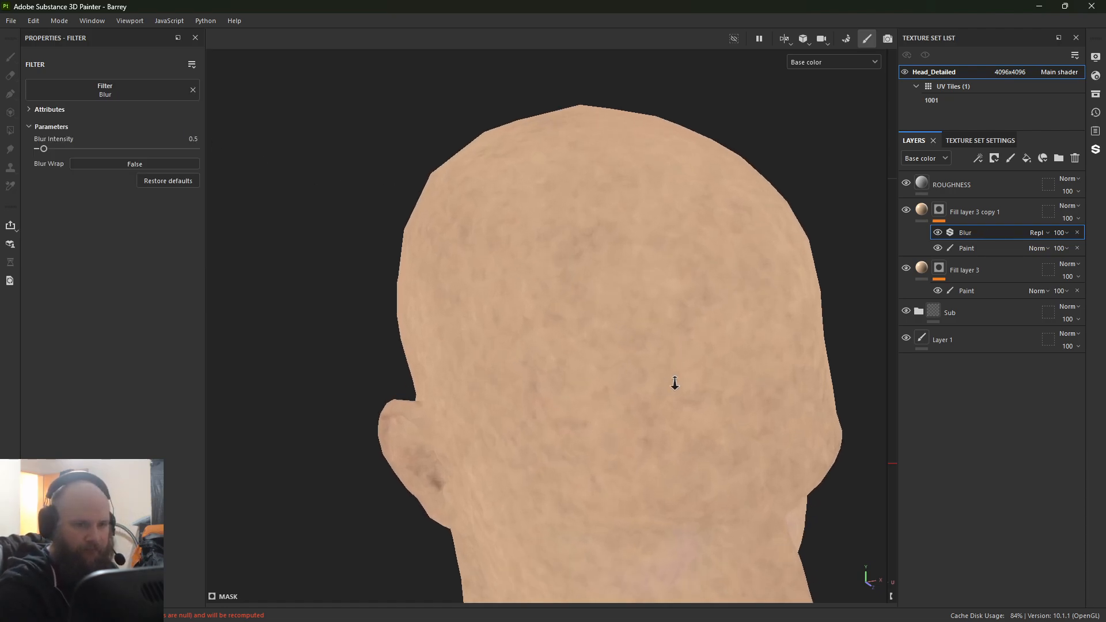
alt+drag(684, 363, 663, 351)
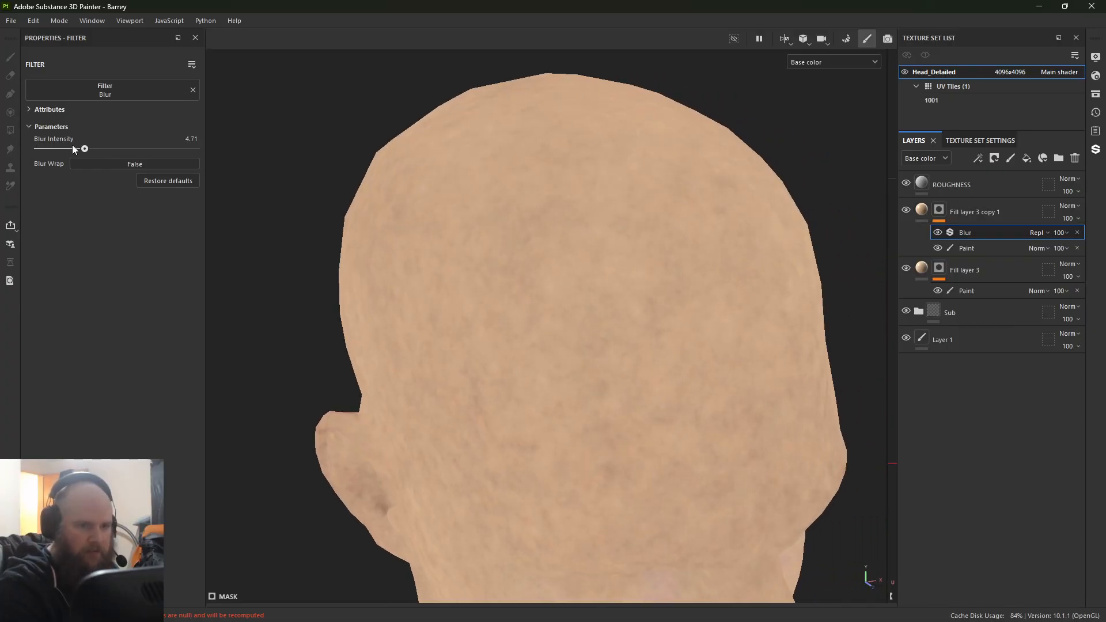
click(905, 268)
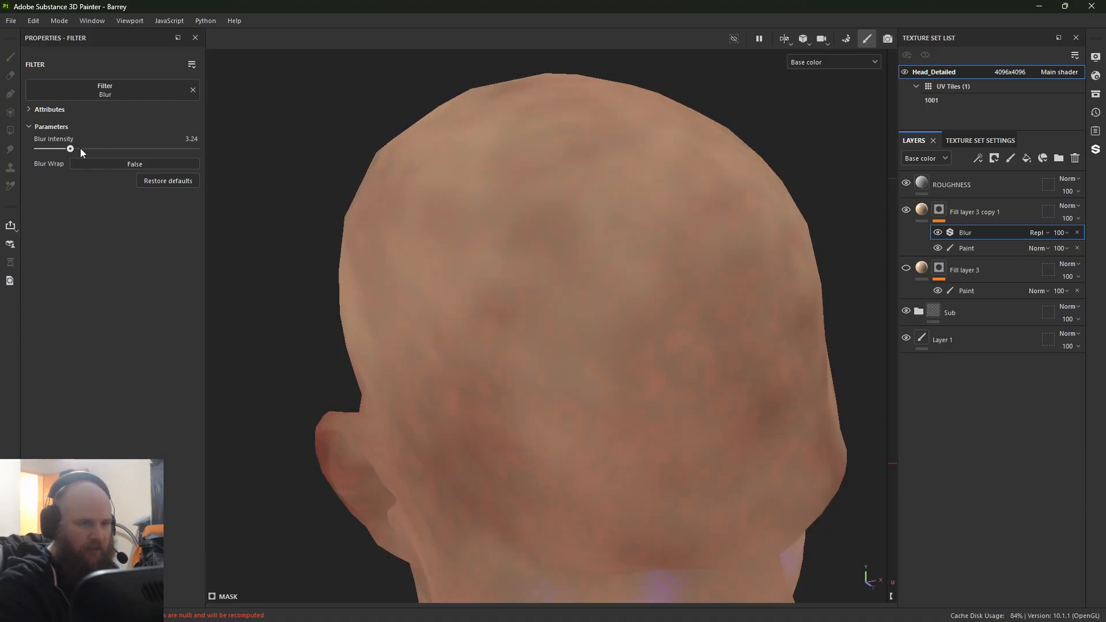
drag(81, 148, 49, 151)
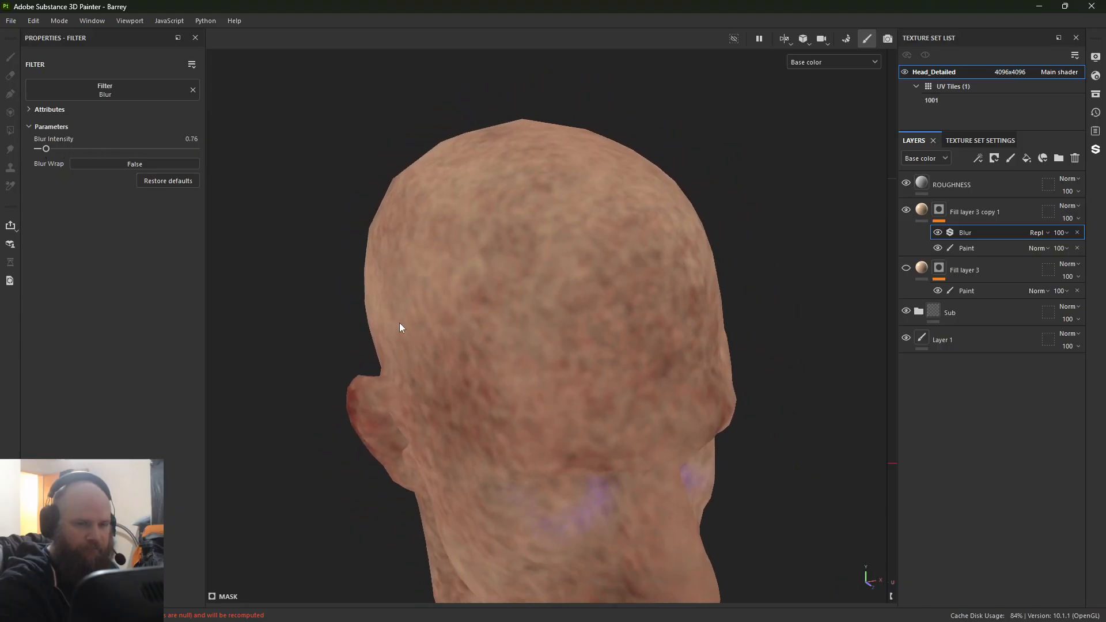
Step: Reselect the paint effect beneath the blur and paint more skin tone over the face, ear and side of the neck
alt+drag(399, 323, 661, 231)
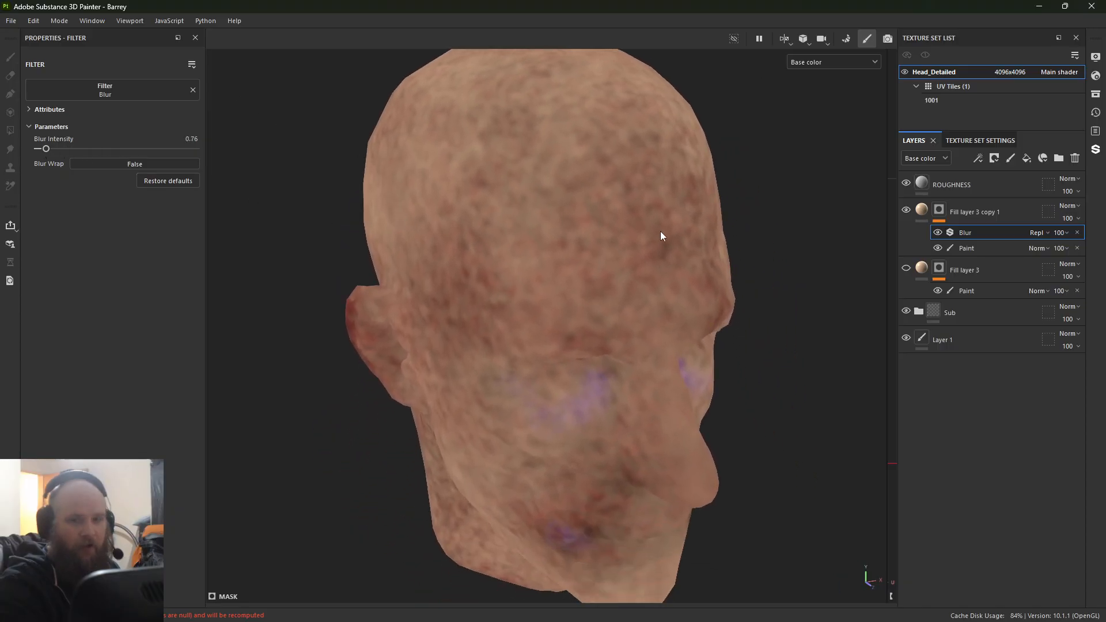
click(974, 247)
mouse_move(691, 322)
alt+mouse_down()
mouse_move(628, 338)
mouse_move(576, 470)
mouse_move(524, 437)
mouse_move(605, 399)
alt+mouse_up()
mouse_move(622, 242)
mouse_down()
mouse_move(545, 230)
mouse_move(375, 295)
mouse_move(385, 238)
mouse_up()
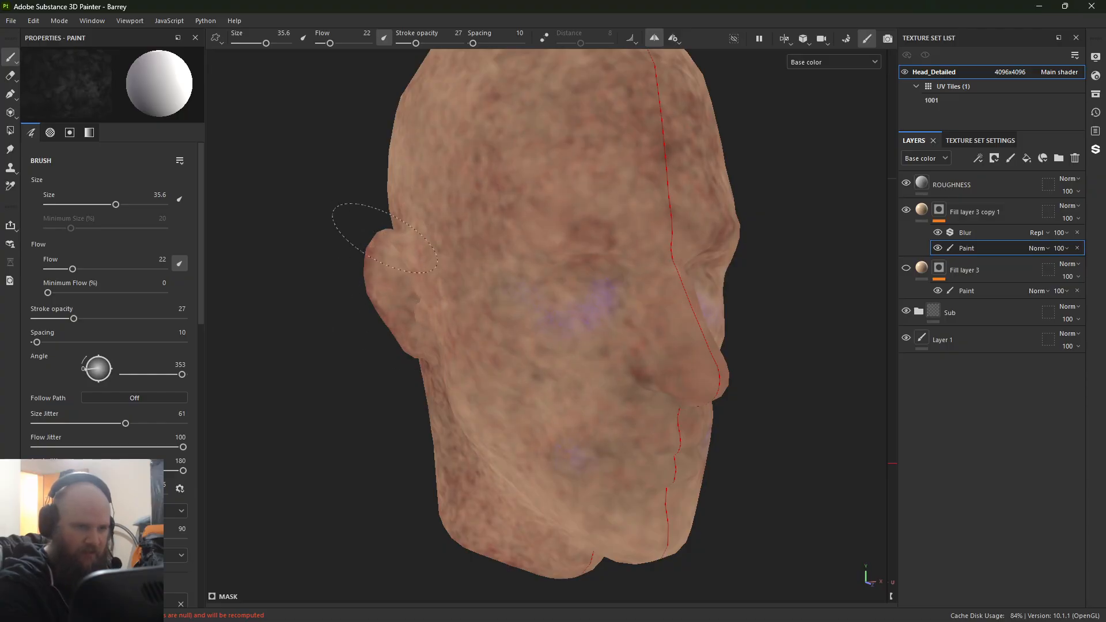
mouse_move(288, 547)
alt+mouse_down()
mouse_move(438, 518)
mouse_move(628, 427)
mouse_move(461, 259)
alt+mouse_up()
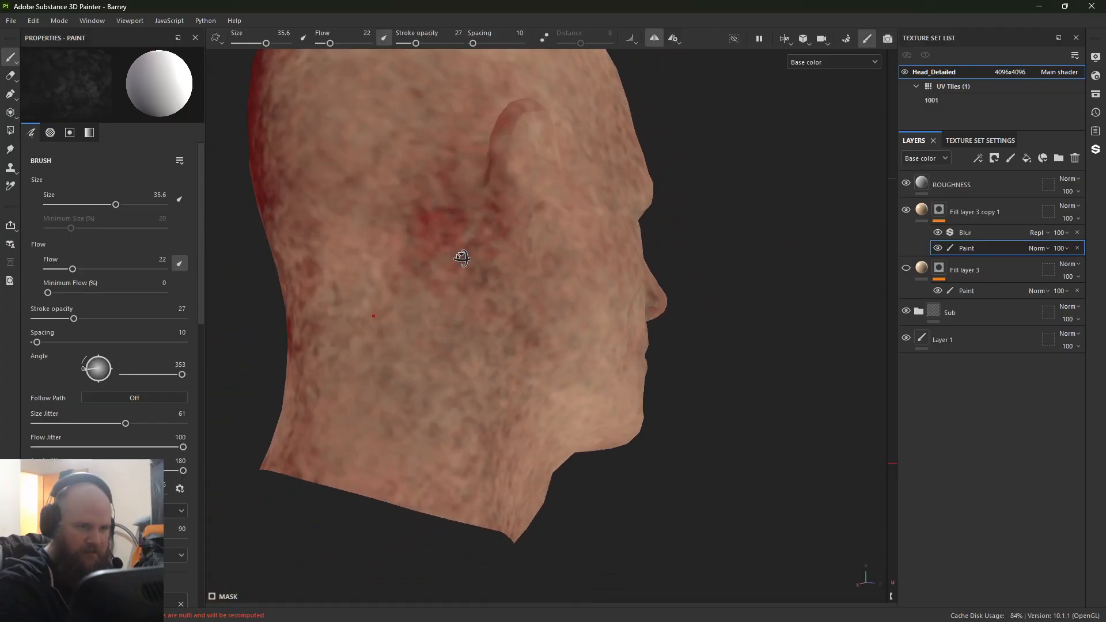
Step: Cover the red areas behind the ear, on the back of the head and down the neck with skin tone in the mask
mouse_move(470, 202)
mouse_down()
mouse_move(452, 159)
mouse_move(496, 138)
mouse_move(464, 249)
mouse_move(605, 230)
mouse_up()
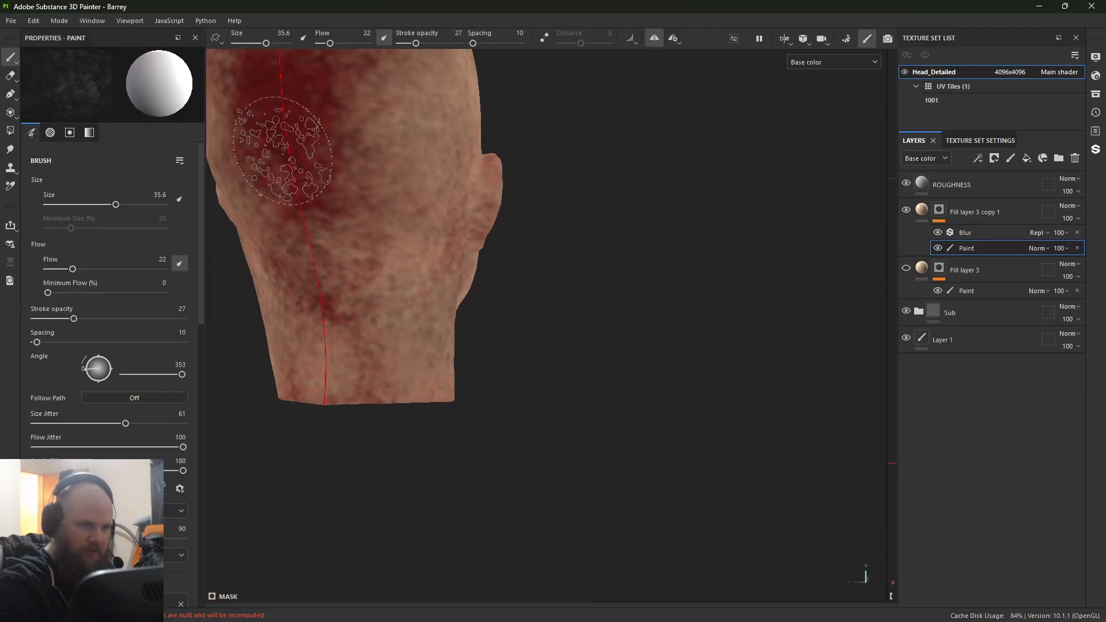
mouse_move(294, 144)
ctrl+alt+mouse_down()
mouse_move(467, 356)
mouse_move(398, 322)
mouse_move(450, 311)
mouse_move(415, 248)
mouse_move(430, 230)
mouse_move(403, 185)
mouse_move(420, 507)
mouse_move(403, 542)
mouse_move(478, 553)
mouse_move(467, 346)
mouse_move(522, 193)
ctrl+alt+mouse_up()
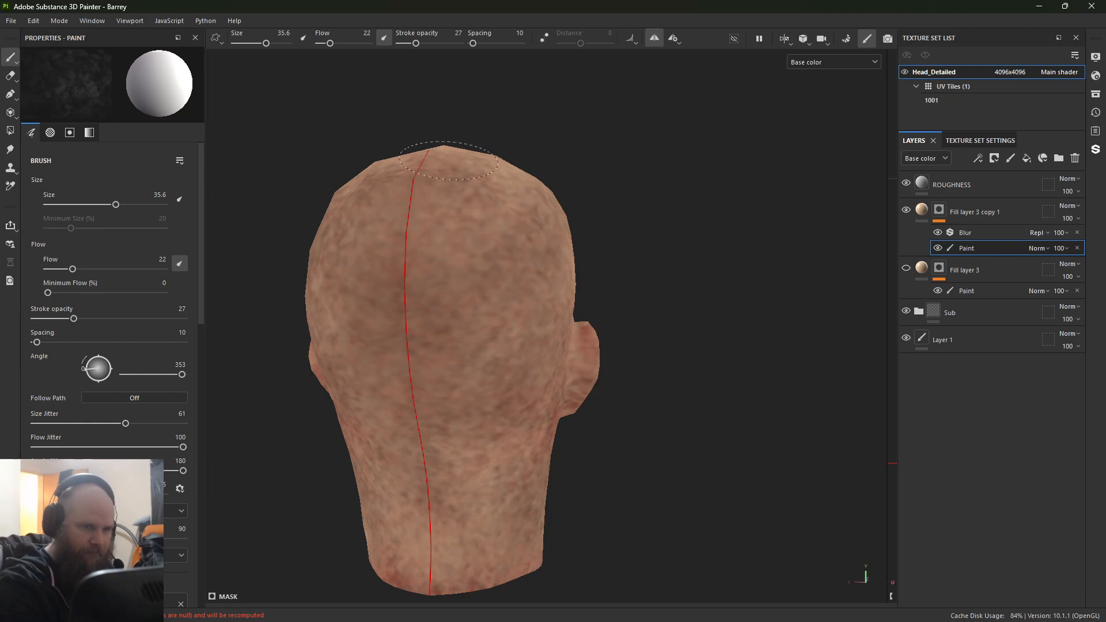
drag(496, 562, 408, 574)
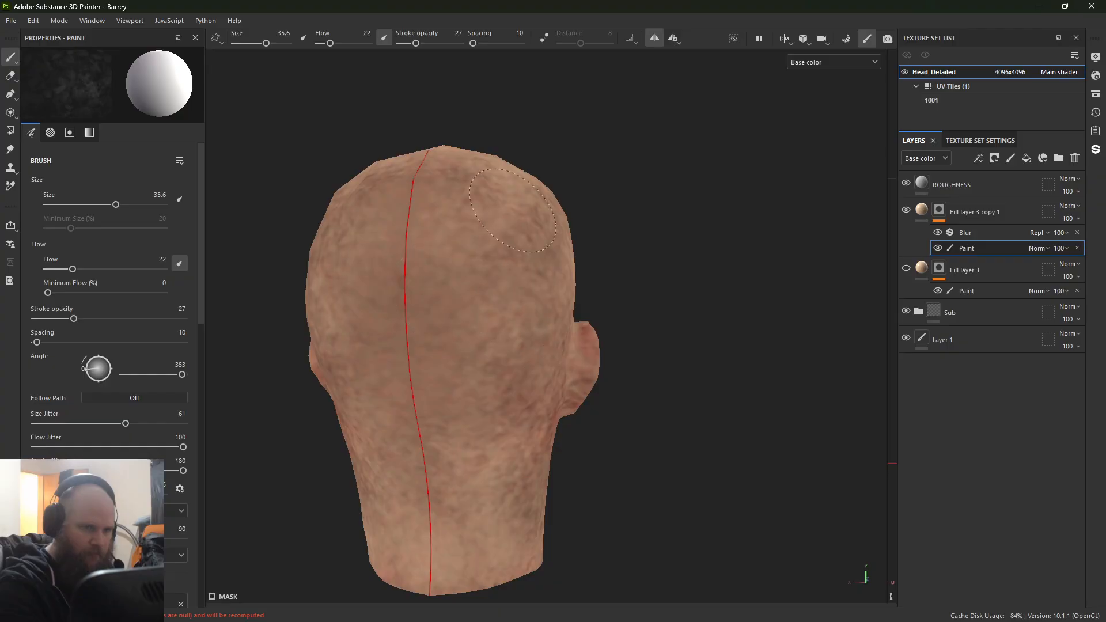
mouse_move(521, 409)
mouse_down()
mouse_move(435, 352)
mouse_move(460, 190)
mouse_move(518, 478)
mouse_up()
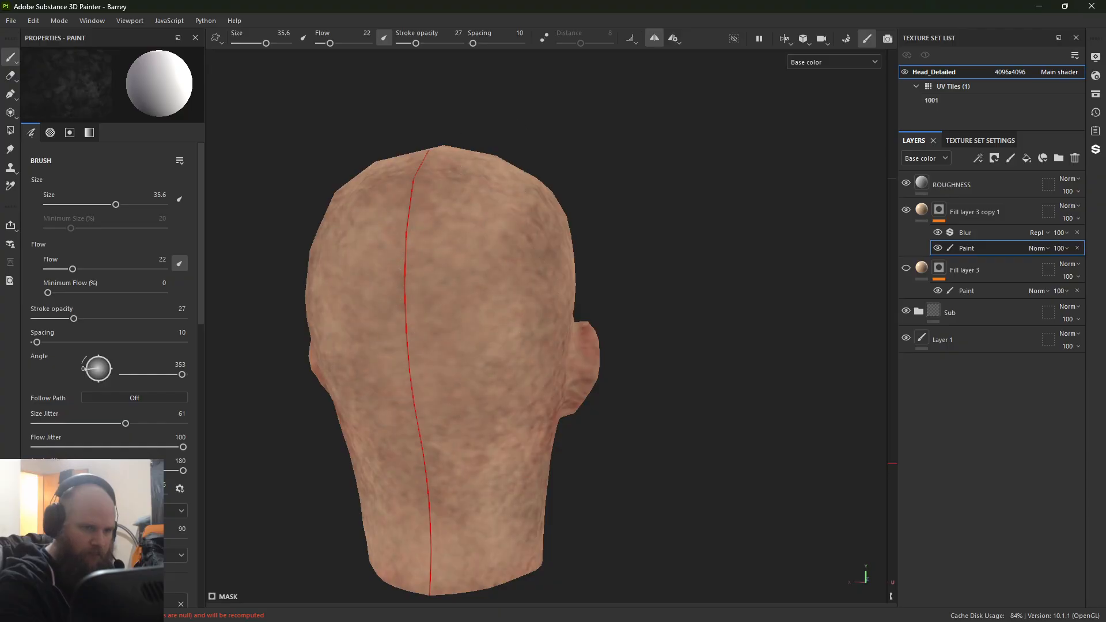
Step: Paint more skin tone into the mask over the red patch below and behind the ear and along the jaw and neck
mouse_move(554, 413)
alt+mouse_down()
mouse_move(478, 314)
mouse_move(463, 311)
alt+mouse_up()
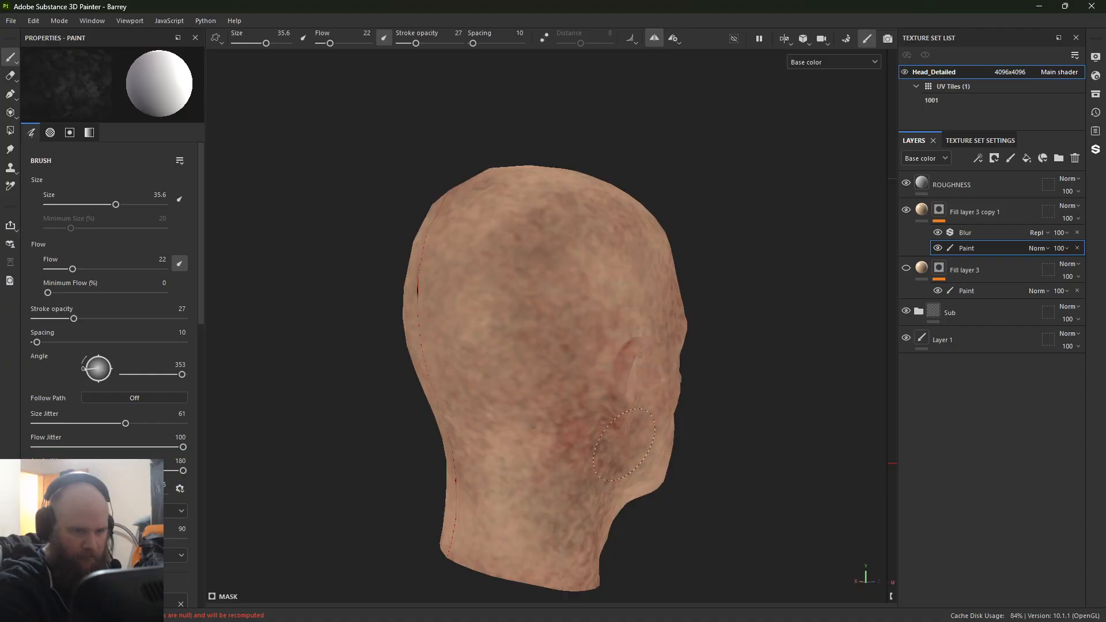
mouse_move(606, 447)
mouse_down()
mouse_move(598, 307)
mouse_move(609, 452)
mouse_up()
alt+drag(567, 362, 530, 365)
alt+middle_drag(530, 365, 516, 318)
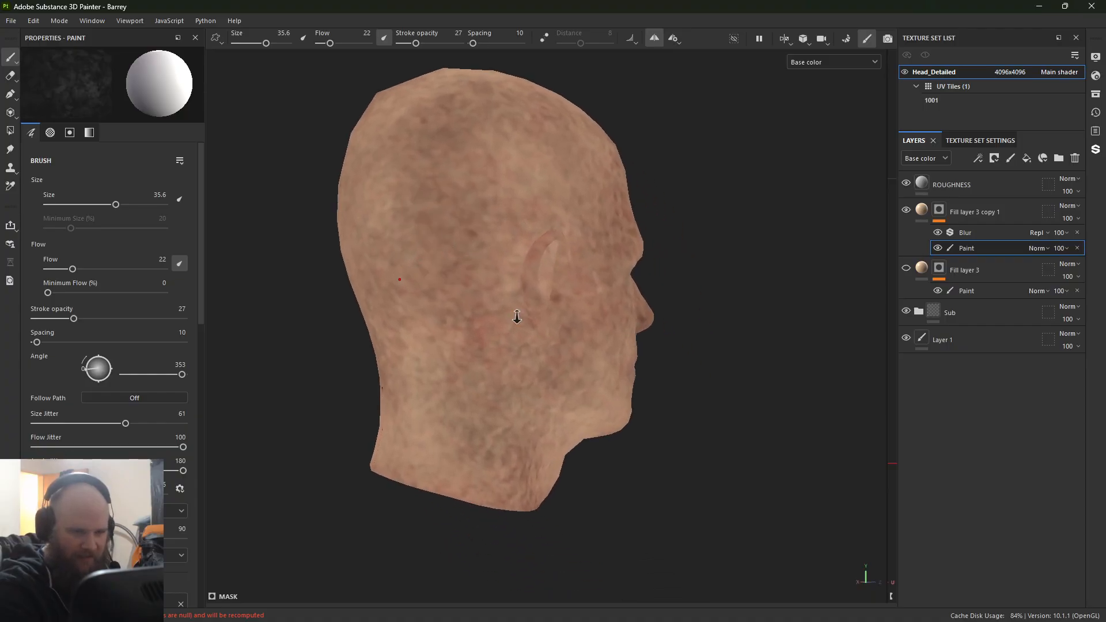
alt+right_drag(516, 319, 582, 374)
alt+drag(605, 464, 459, 236)
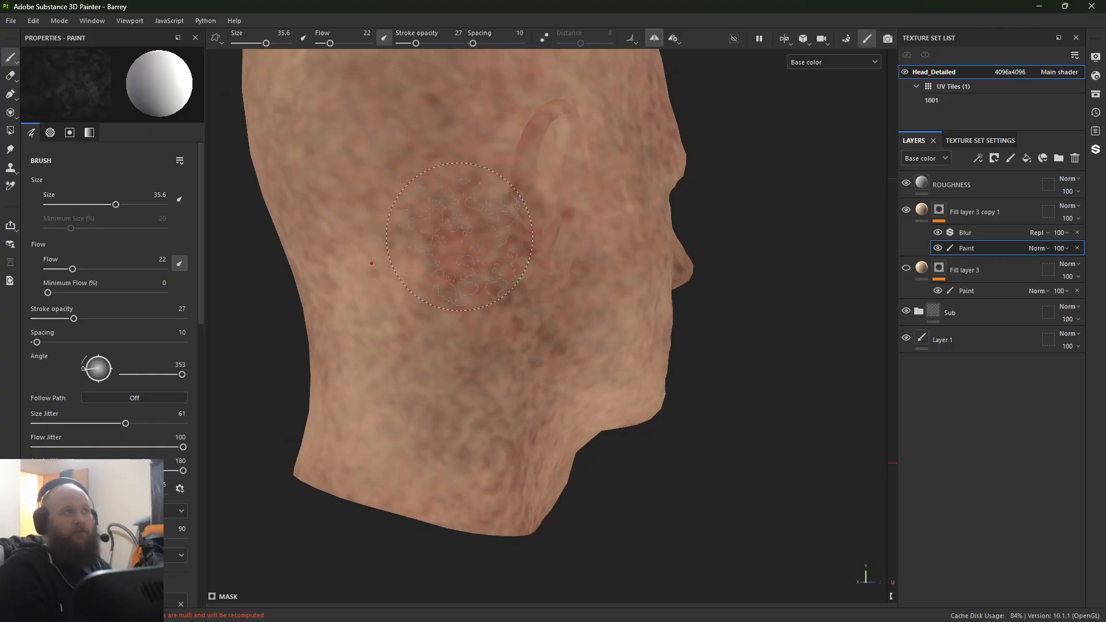
mouse_move(459, 236)
mouse_down()
mouse_move(452, 227)
mouse_move(496, 277)
mouse_move(481, 283)
mouse_up()
alt+middle_drag(431, 334, 456, 375)
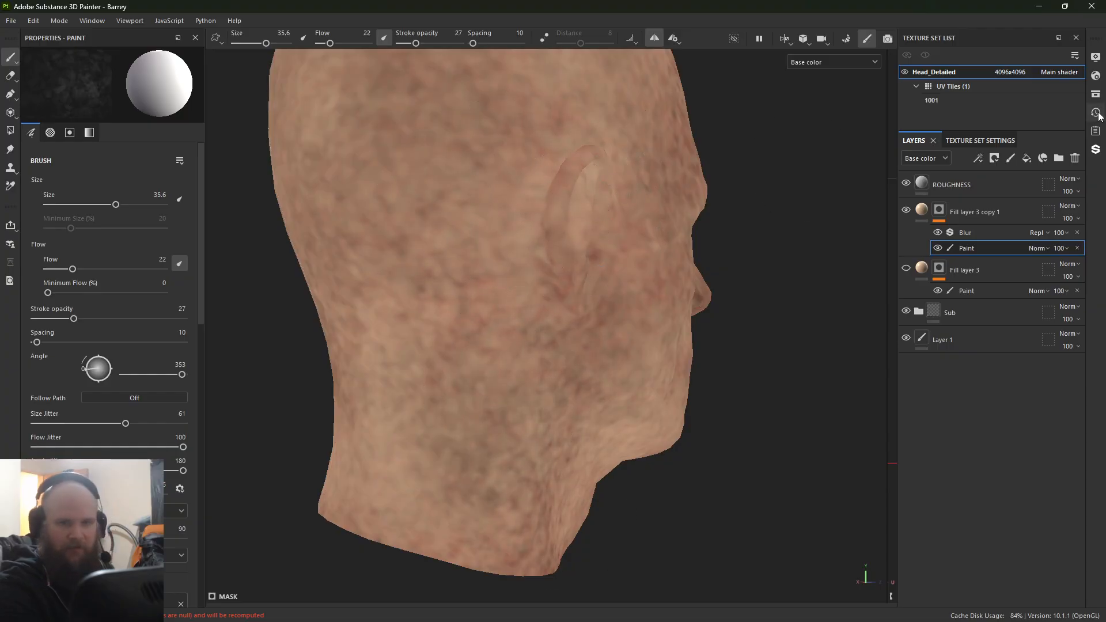
Step: Show Fill layer 3 again and inspect the combined skin layers from the side and back of the head
click(906, 269)
mouse_move(403, 248)
alt+mouse_down()
mouse_move(287, 274)
mouse_move(435, 177)
mouse_move(486, 568)
alt+mouse_up()
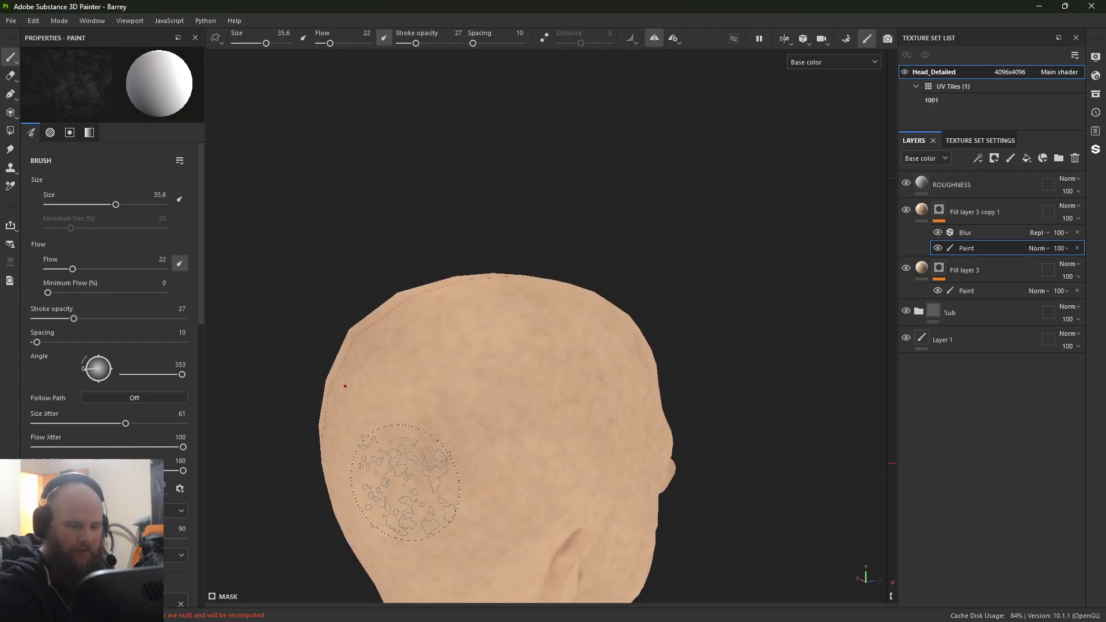
alt+drag(405, 483, 204, 455)
alt+drag(551, 235, 336, 128)
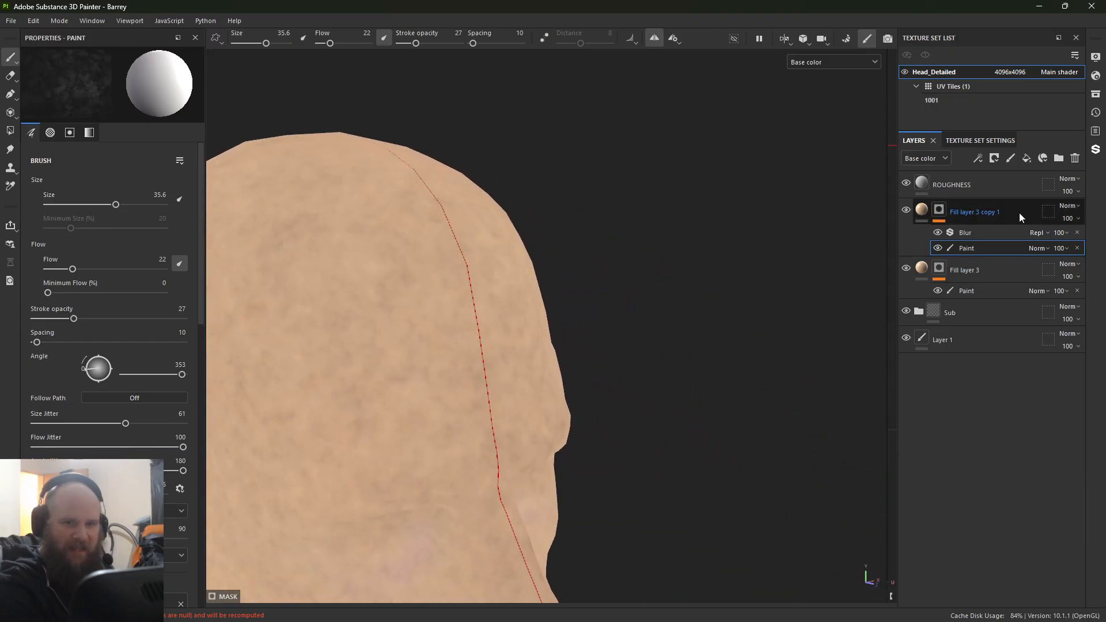
Step: Create a folder named Skin and move Fill layer 3 copy 1 and Fill layer 3 into it
click(1058, 159)
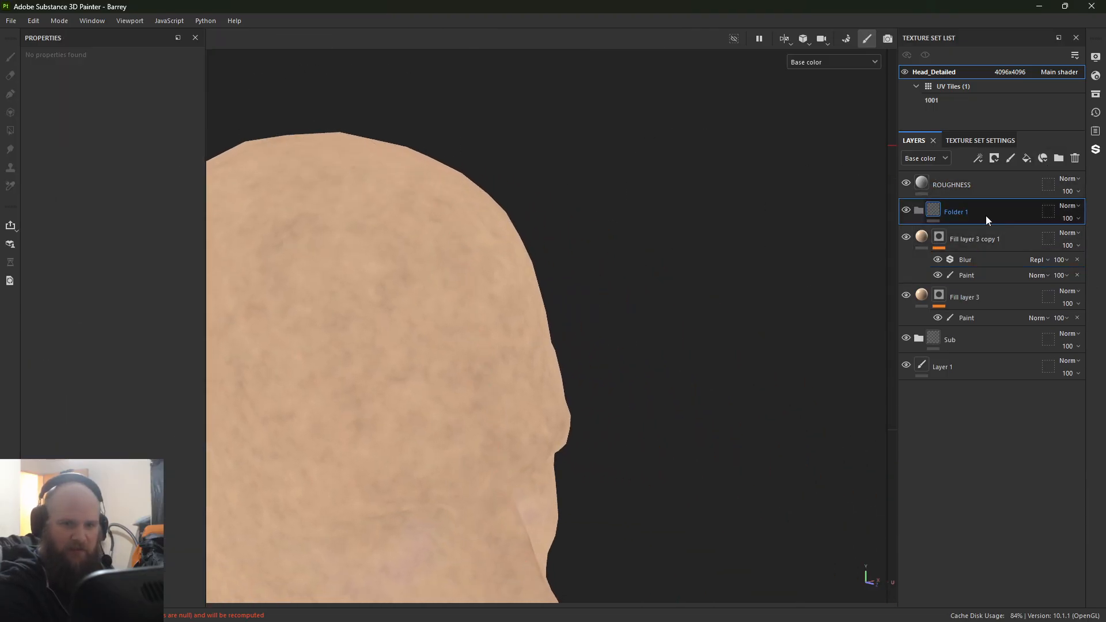
double_click(963, 213)
text(Skin)
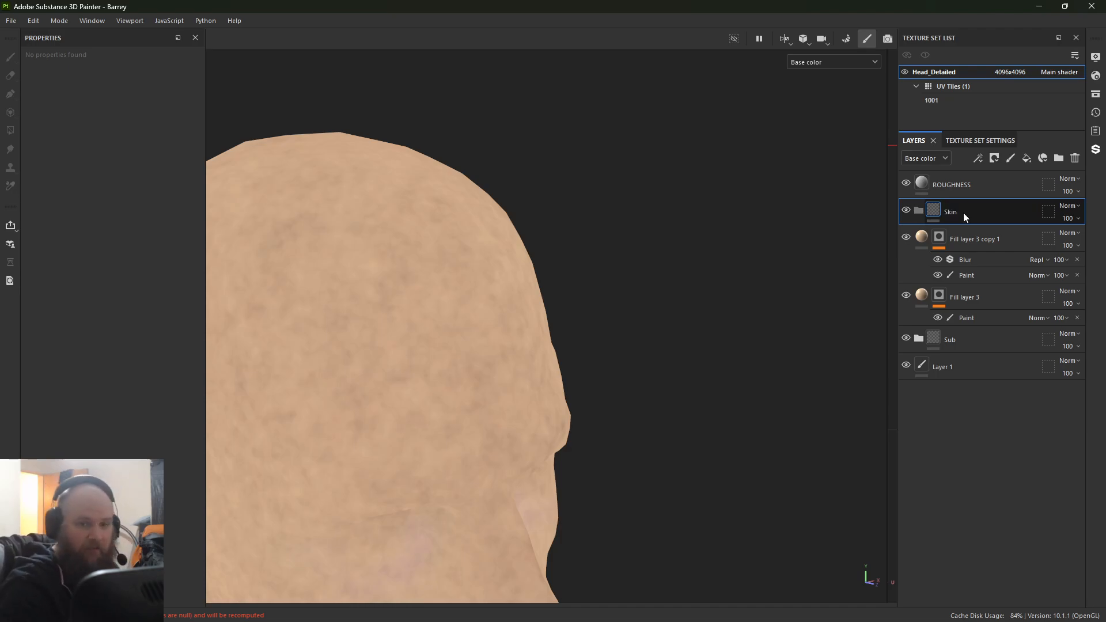
click(1030, 235)
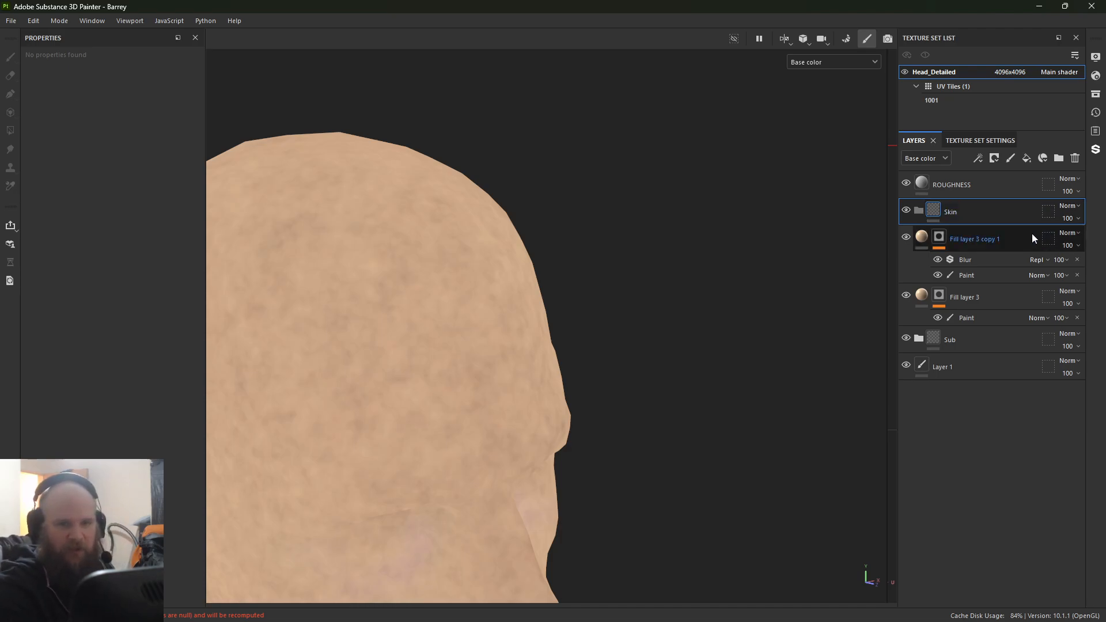
ctrl+click(1003, 295)
drag(1017, 249, 1010, 223)
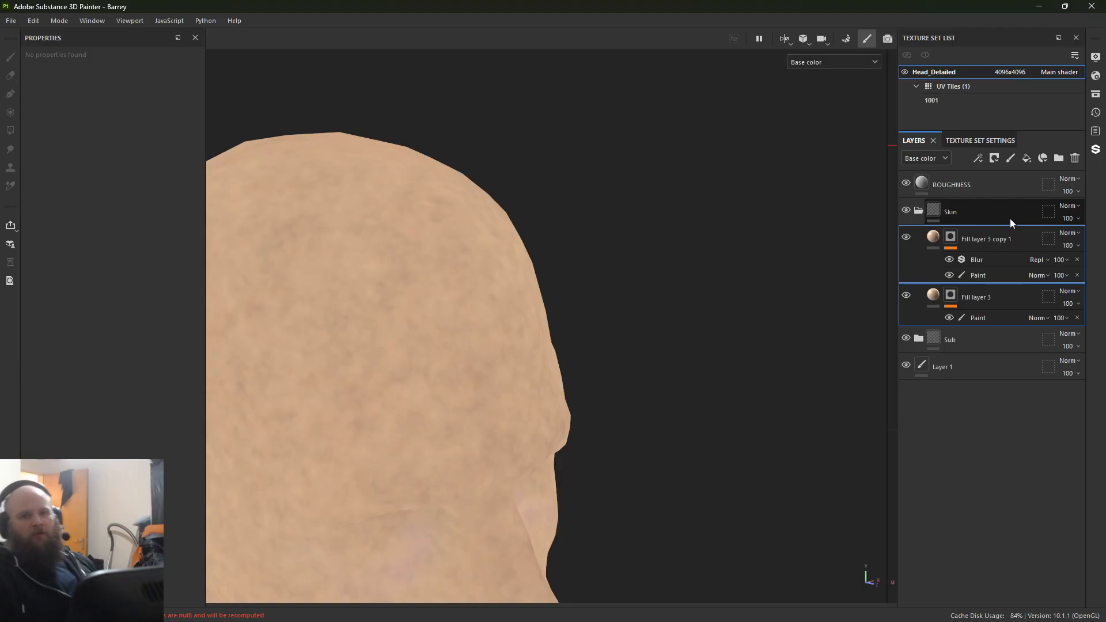
Step: Try a pale green base color, CDECB9, on Fill layer 3 copy 1 and undo the change
alt+middle_drag(299, 393, 484, 284)
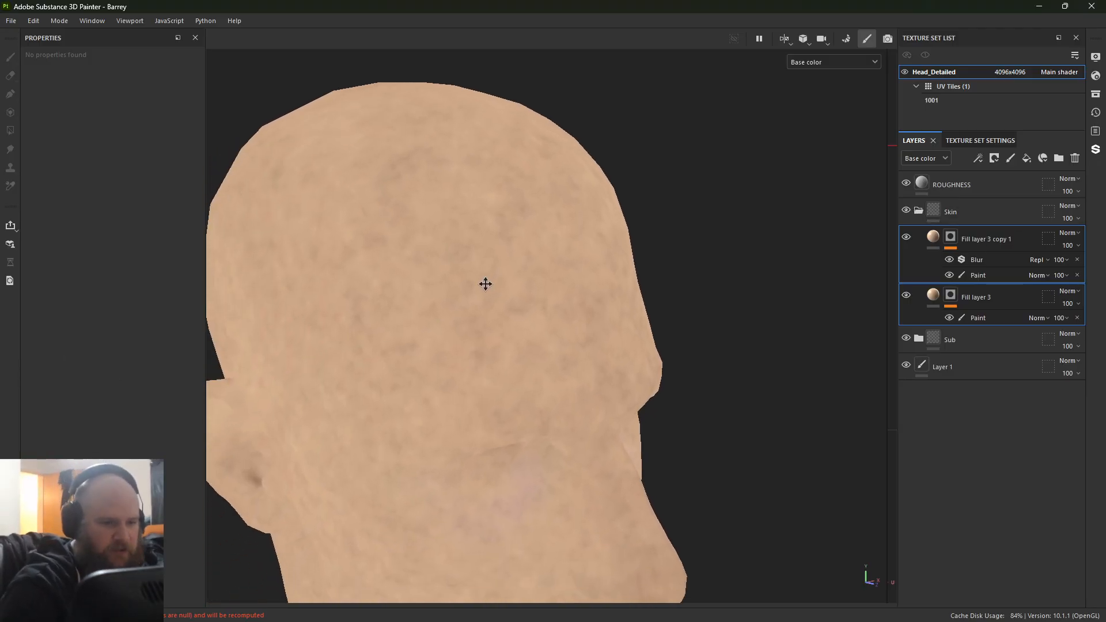
alt+right_drag(484, 284, 251, 178)
click(934, 237)
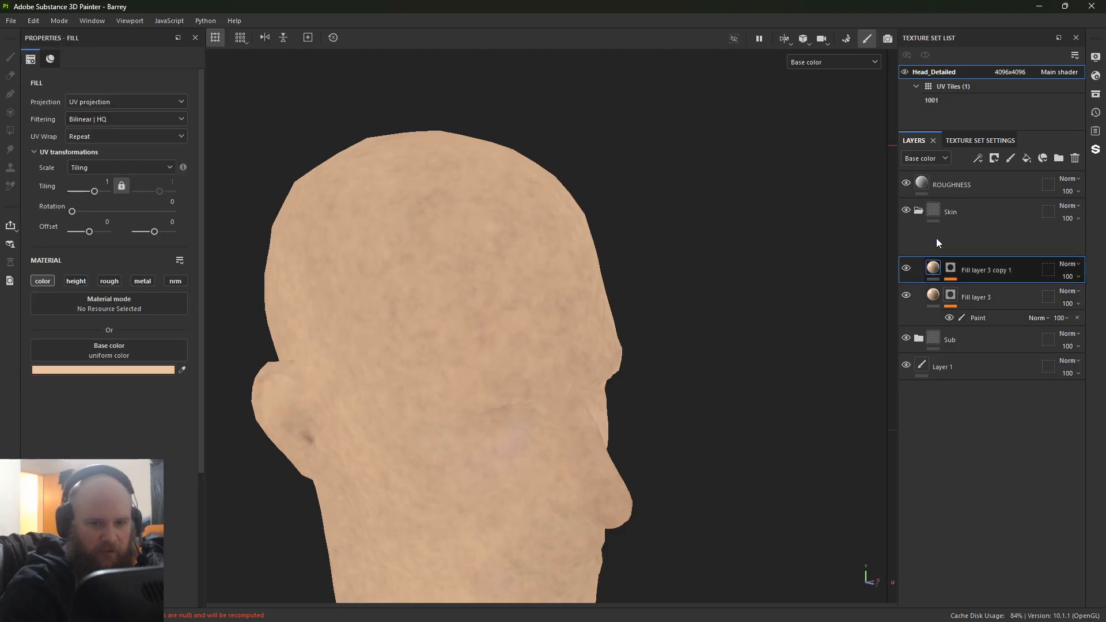
click(145, 371)
drag(172, 392, 344, 147)
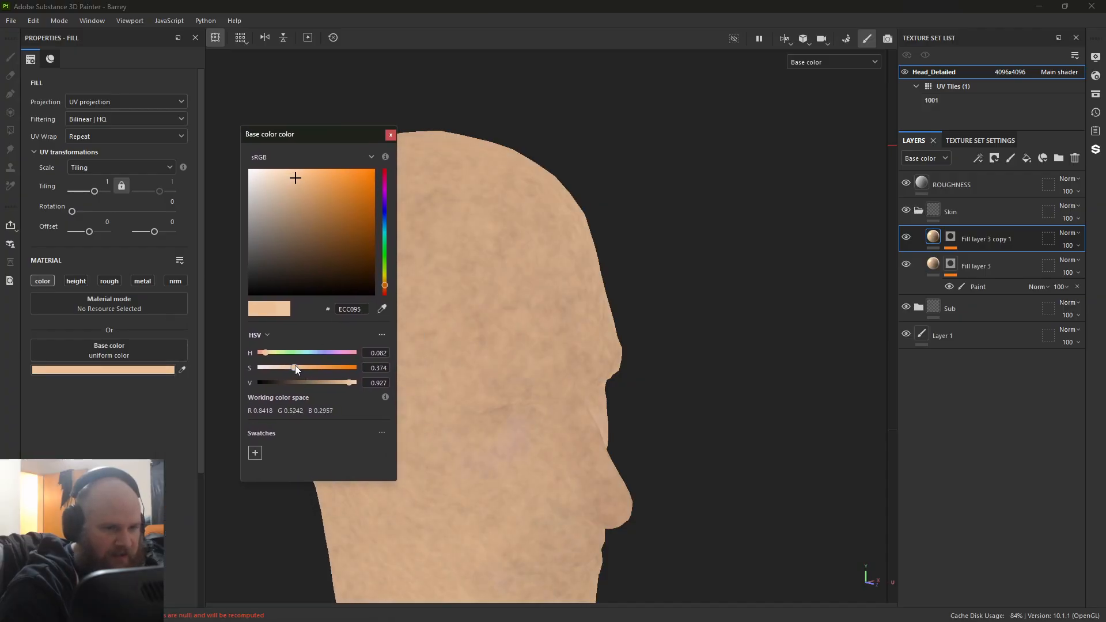
mouse_move(295, 370)
mouse_down()
mouse_move(336, 369)
mouse_move(281, 371)
mouse_move(332, 353)
mouse_move(284, 354)
mouse_up()
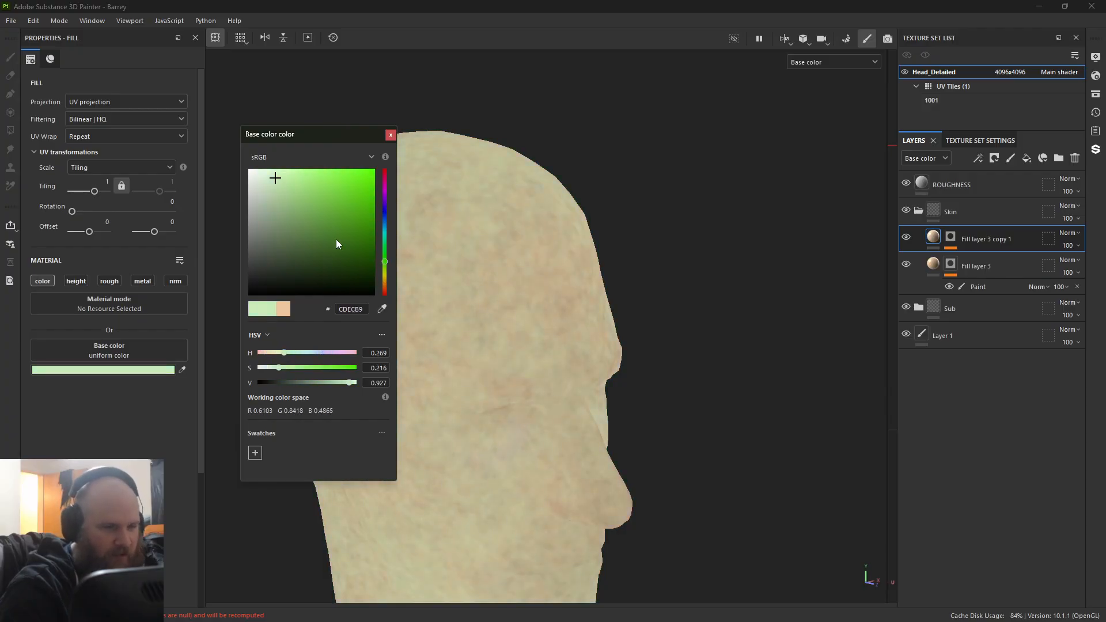
click(391, 135)
key(ctrl+z)
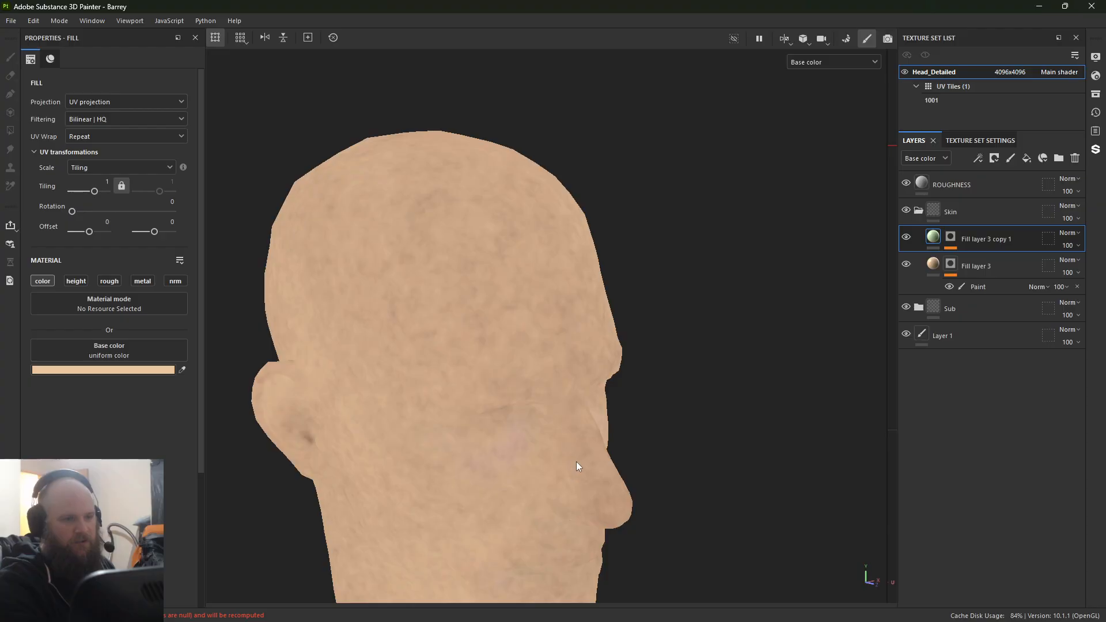
Step: Put Fill layer 3 copy 1 and Fill layer 3 back into the Skin folder and collapse the folder
alt+drag(660, 397, 570, 351)
alt+middle_drag(571, 351, 540, 258)
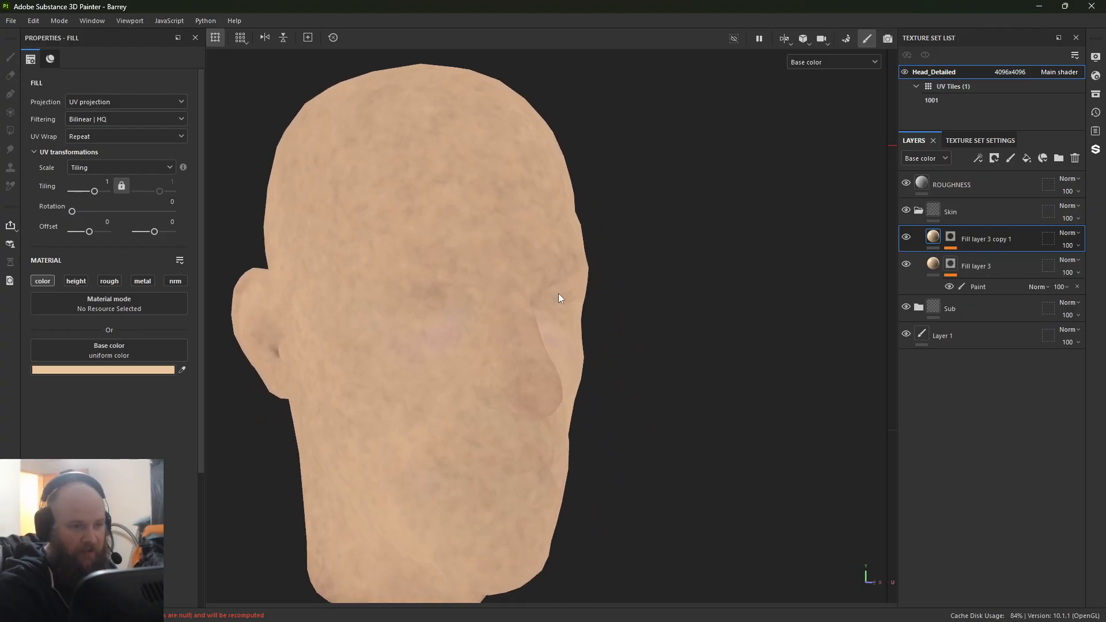
double_click(976, 241)
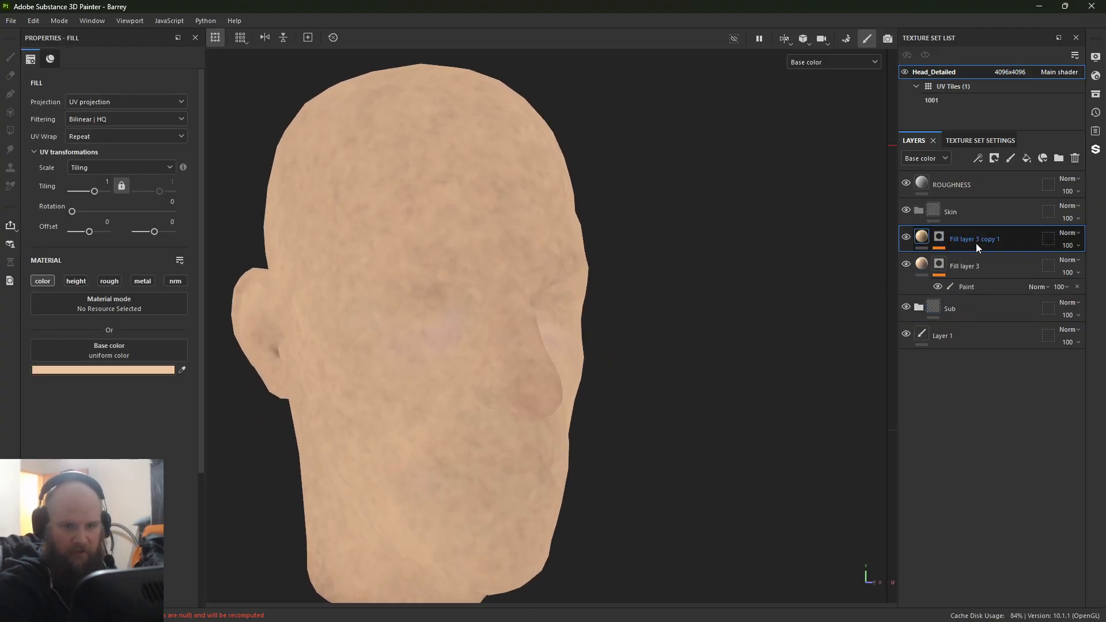
shift+click(1005, 266)
drag(1010, 234, 1014, 209)
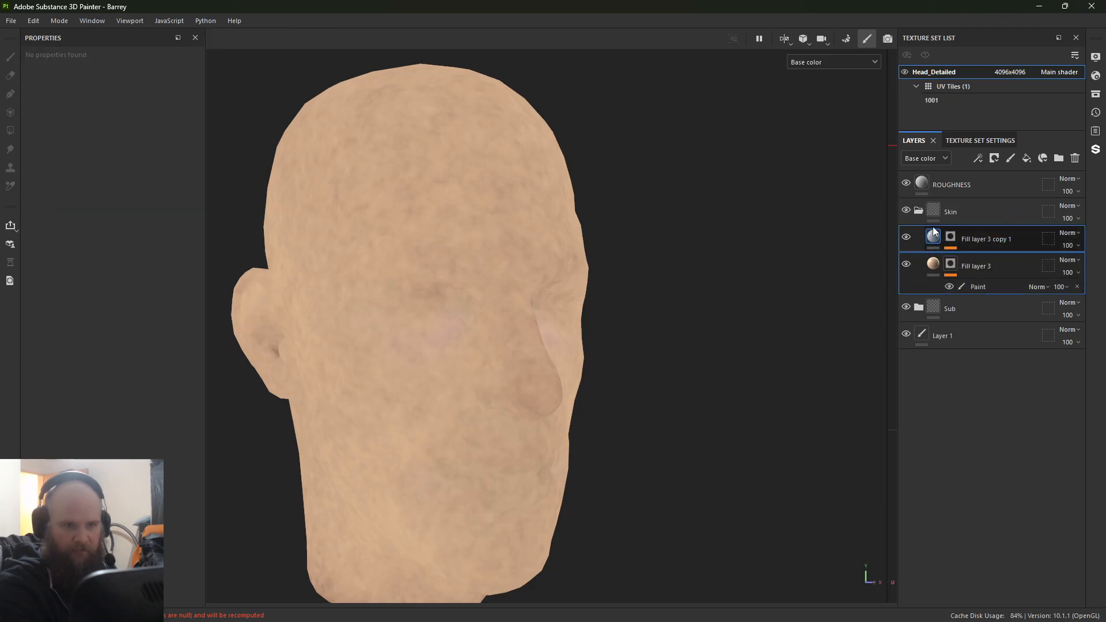
click(938, 213)
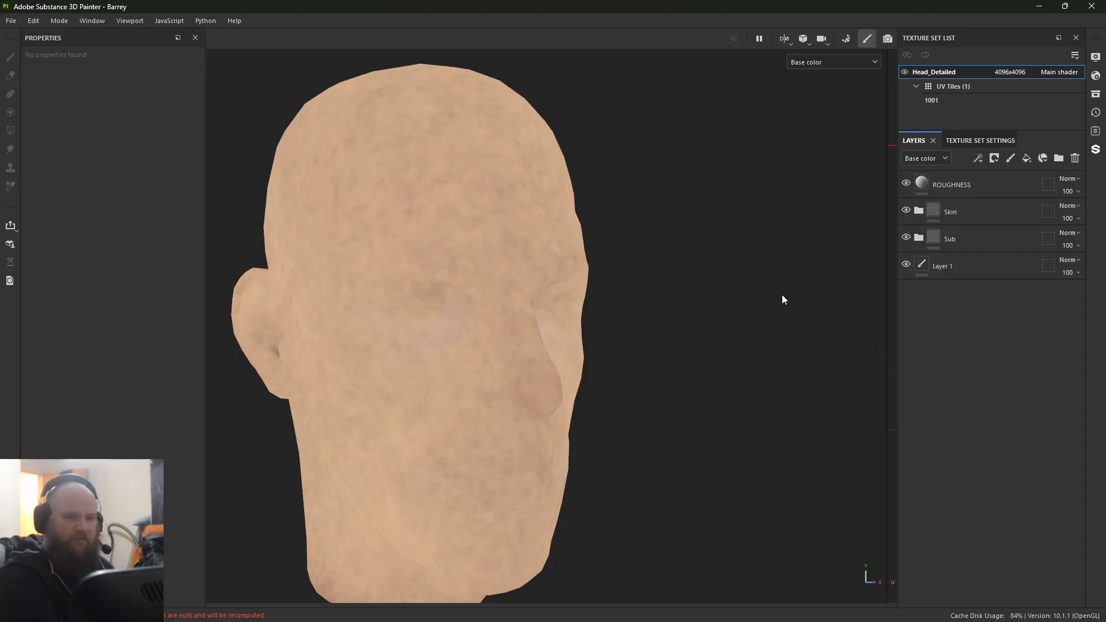
Step: Expand the Sub folder and toggle the visibility of Base, Fill layer 1 and the whole folder to compare their effect on the skin
click(919, 238)
click(906, 392)
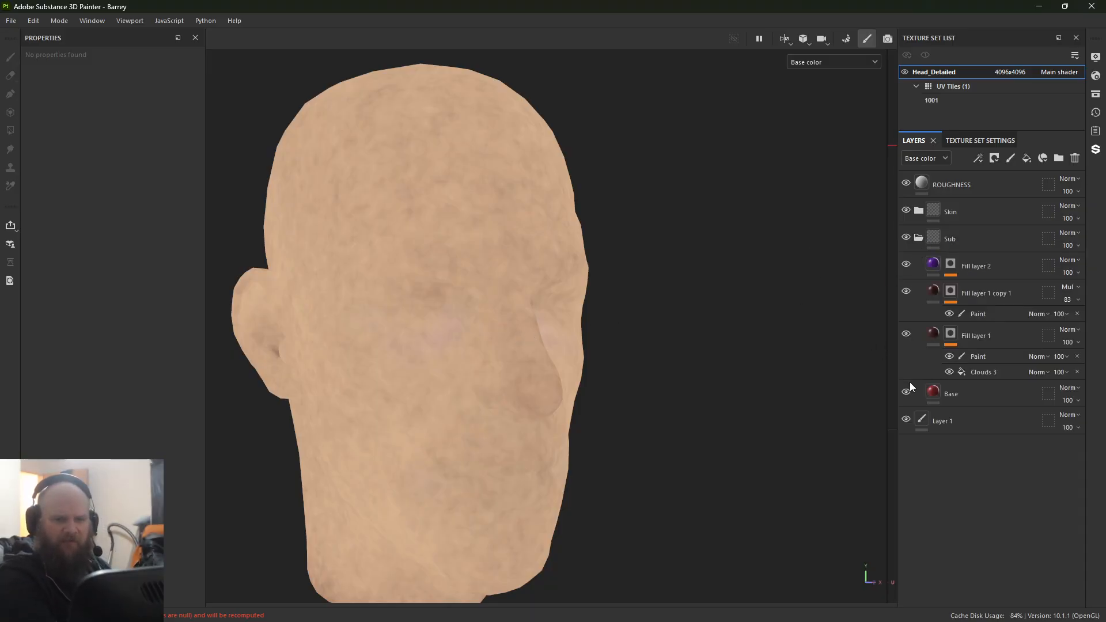
click(910, 391)
click(911, 390)
click(909, 390)
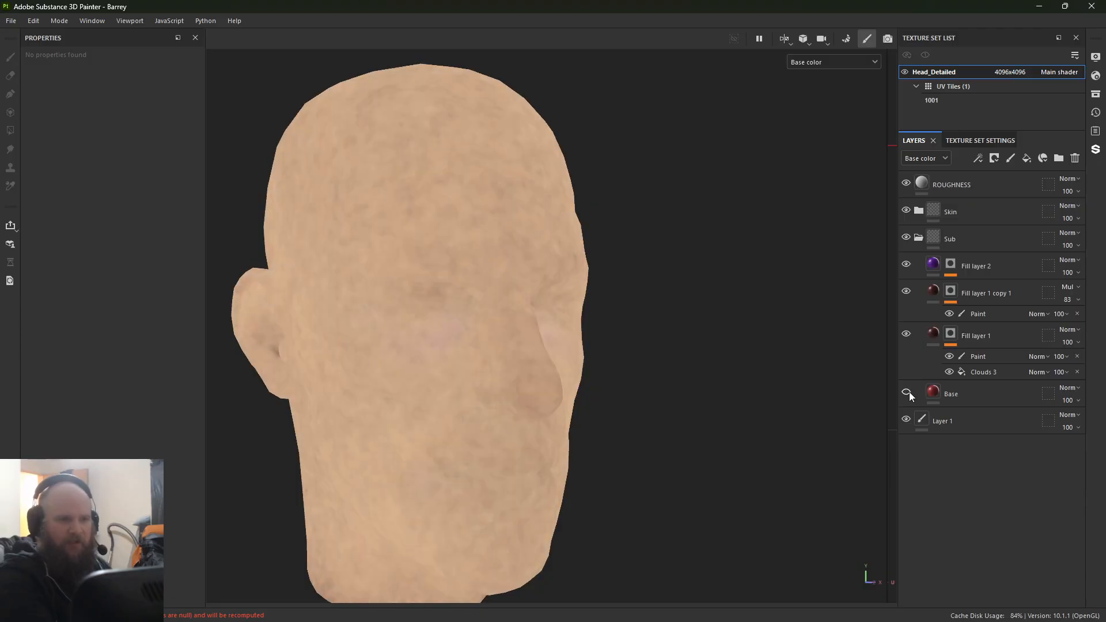
click(909, 391)
click(909, 391)
click(909, 390)
click(909, 392)
click(909, 392)
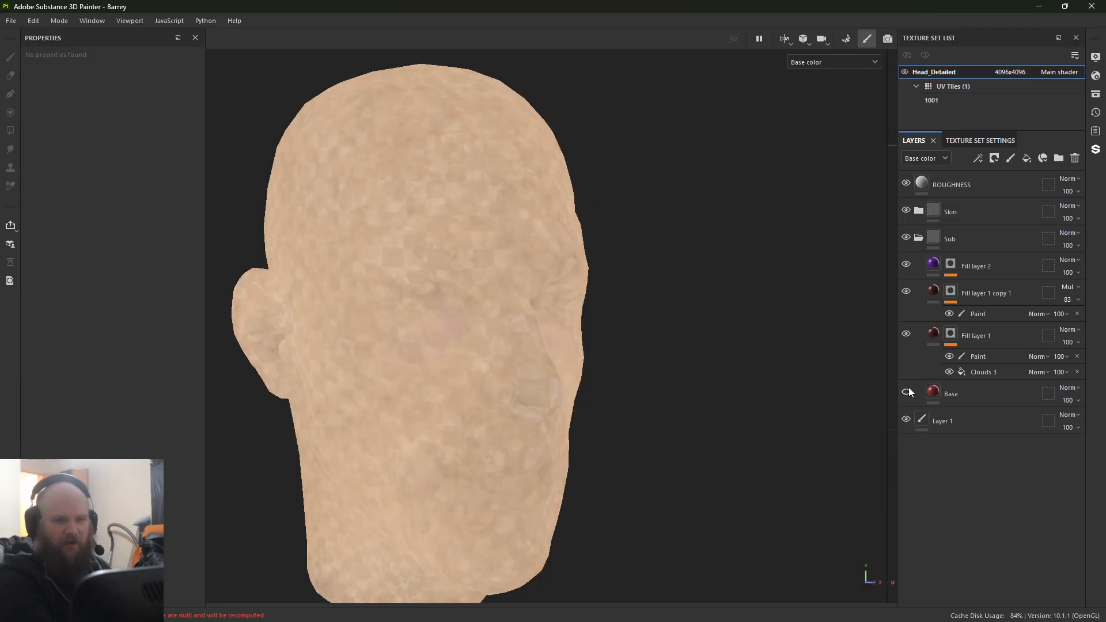
click(907, 391)
click(906, 334)
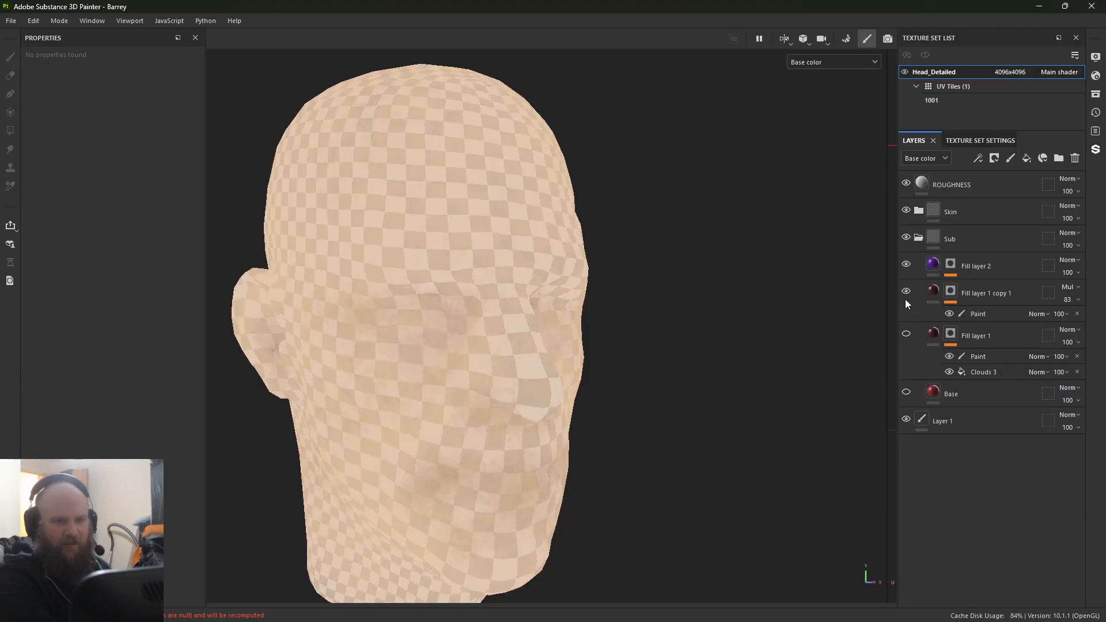
click(906, 237)
click(906, 334)
click(906, 392)
Step: Try a green base color, 218429, on the Base layer, judge it in the Material view, and undo the color
click(928, 396)
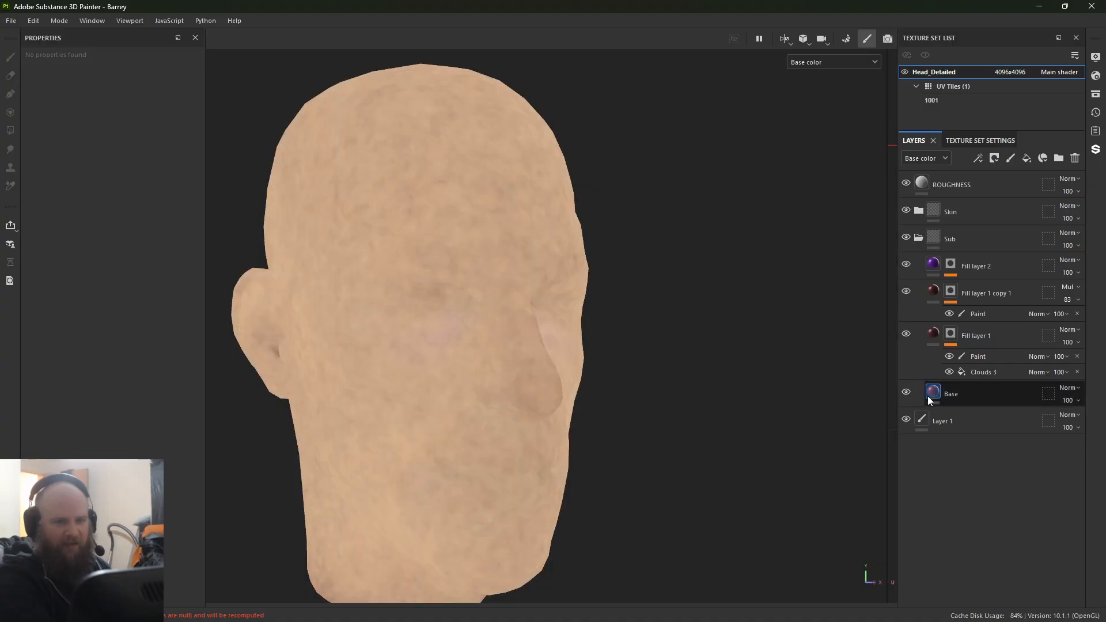
click(103, 369)
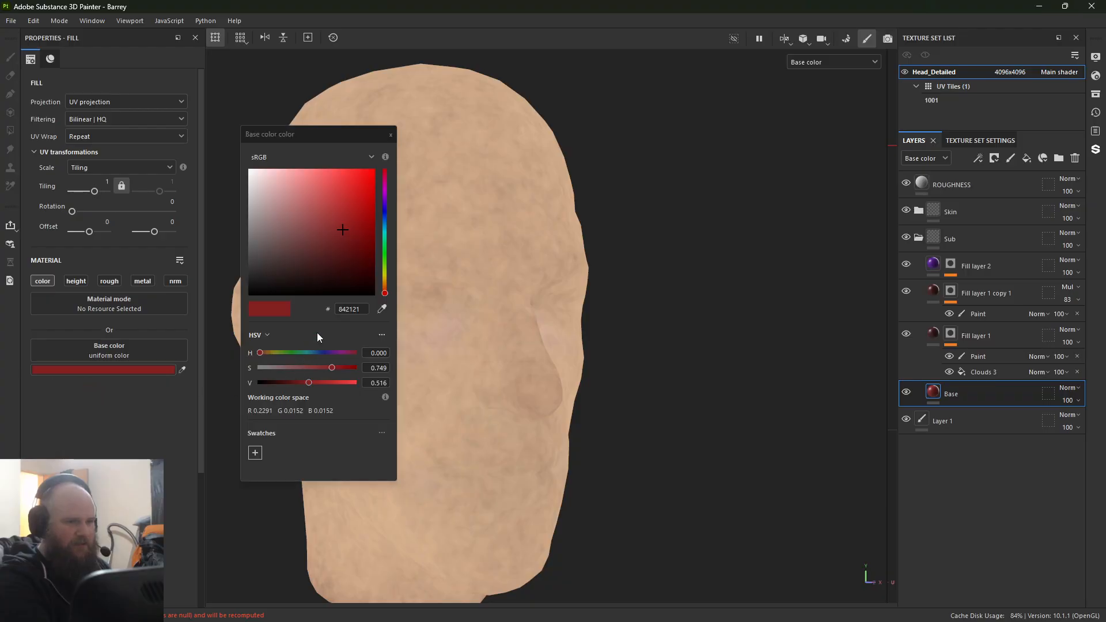
click(385, 256)
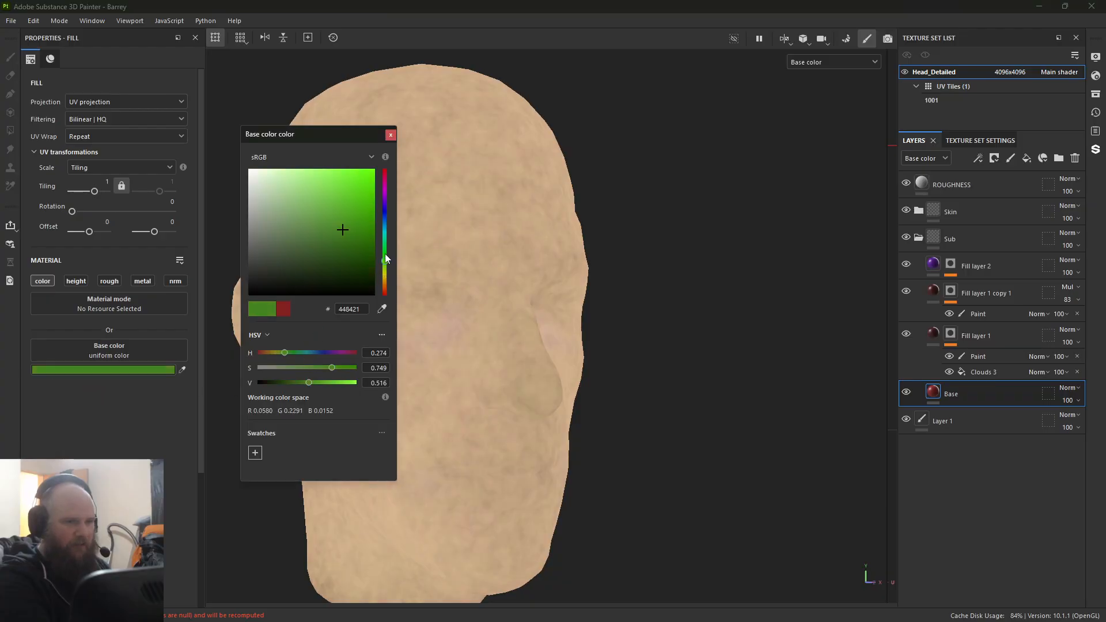
click(391, 135)
key(m)
alt+drag(425, 358, 402, 372)
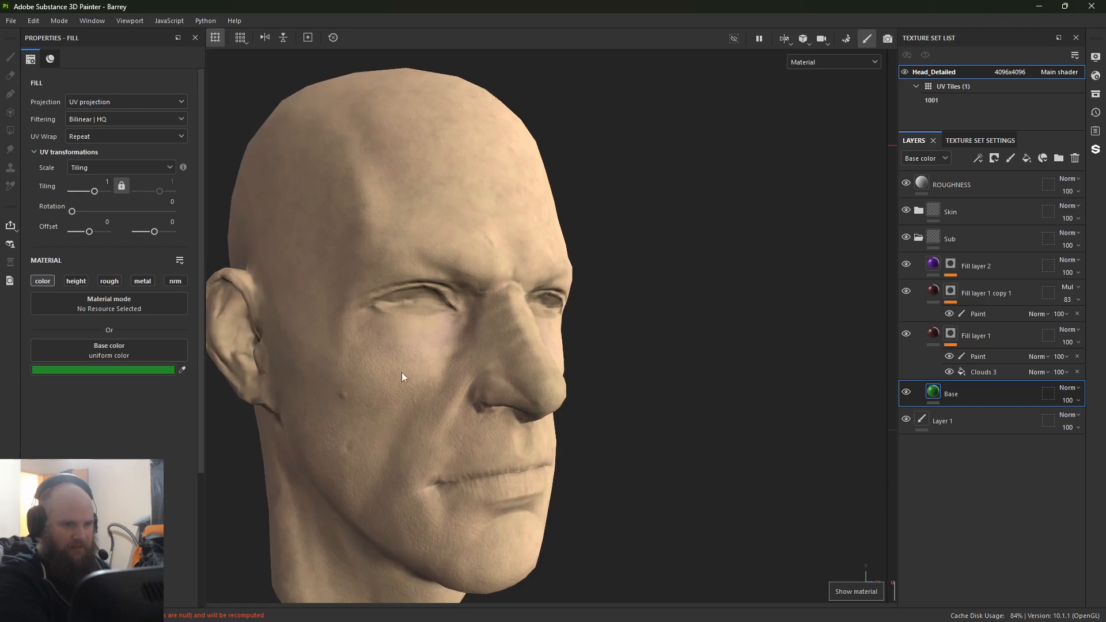
key(ctrl+z)
Step: Try a blue base color on the Base layer beneath the skin and undo the change
click(85, 370)
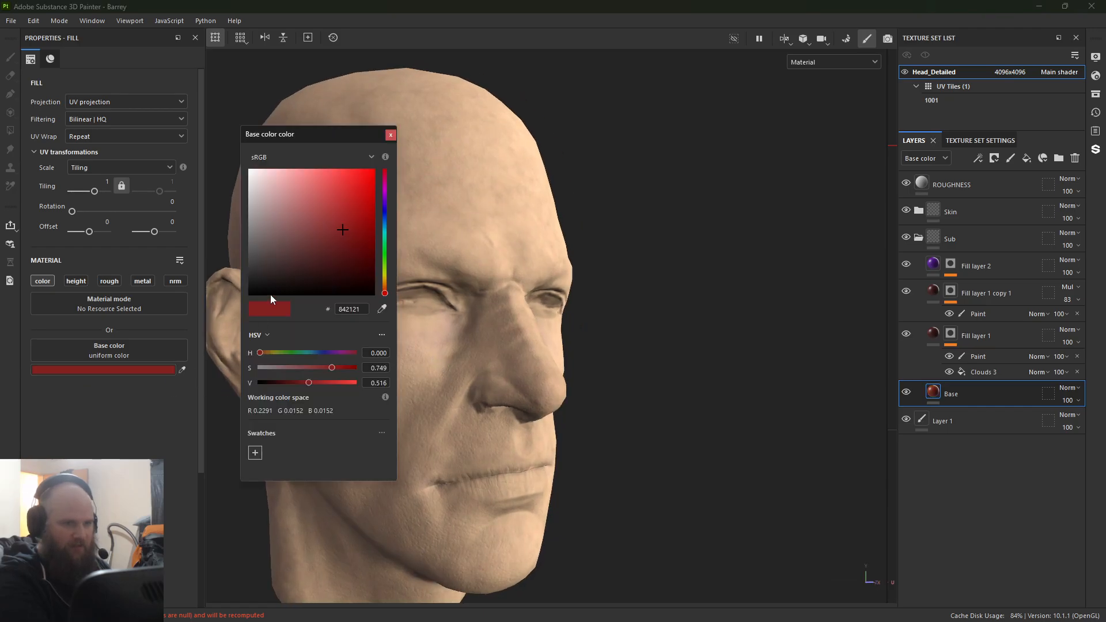
drag(323, 248, 313, 227)
click(391, 135)
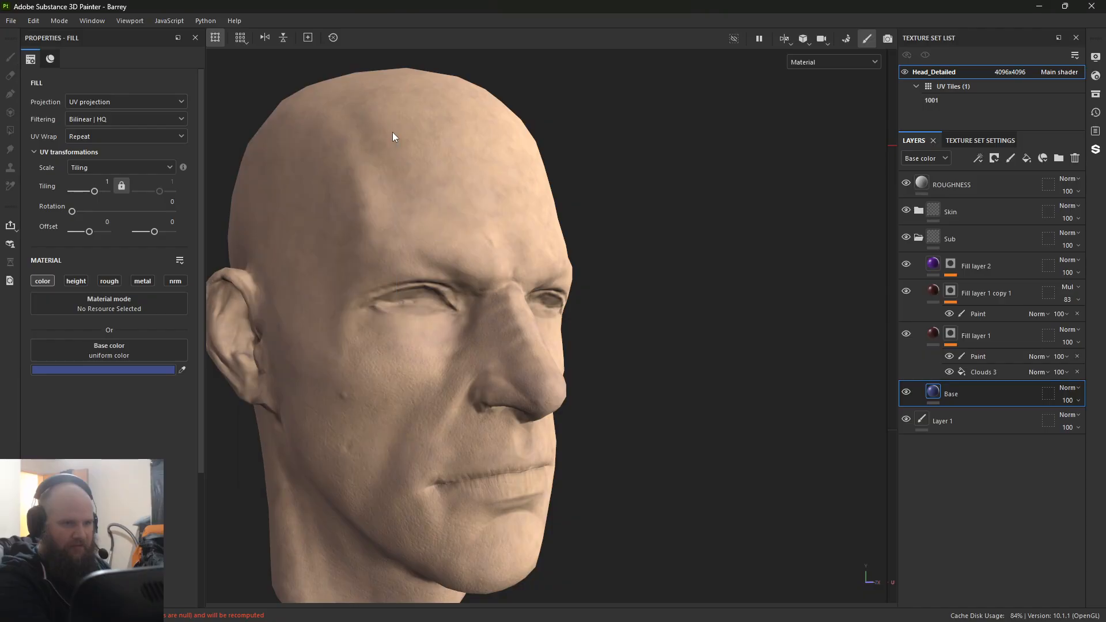
key(ctrl+z)
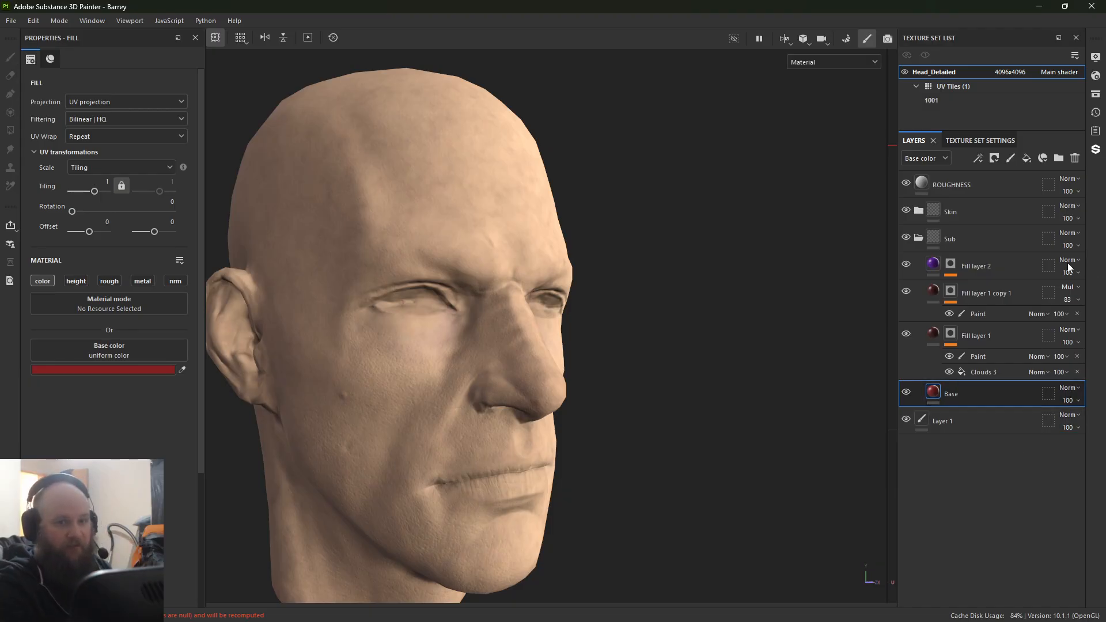
Step: Collapse the Sub folder and select the Skin folder, checking the mesh maps assigned in the texture set settings
click(920, 239)
click(999, 217)
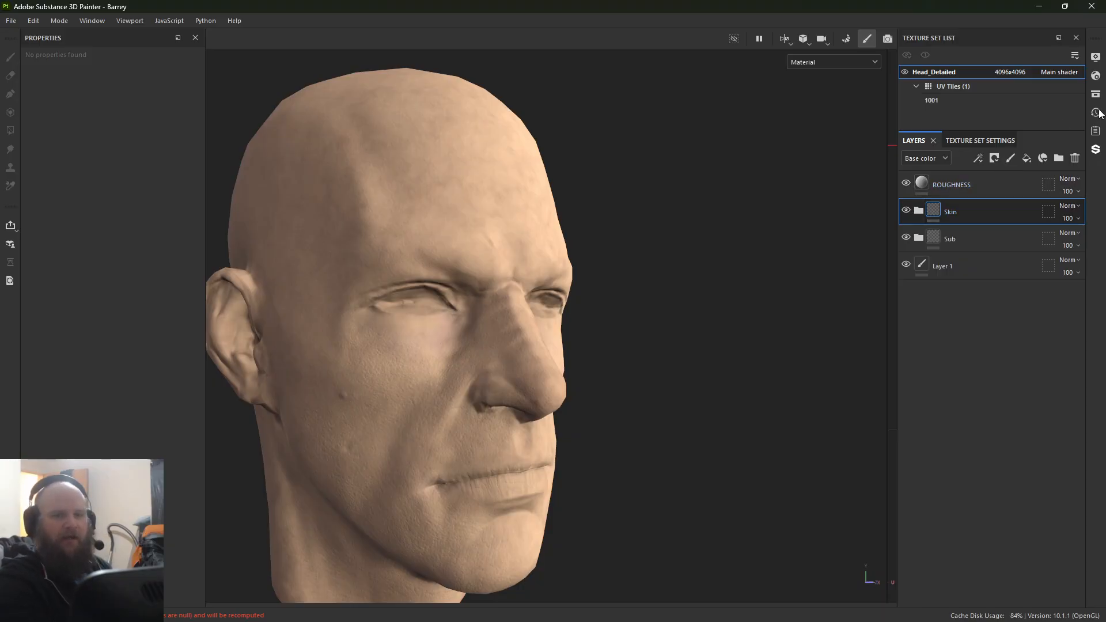
click(1004, 140)
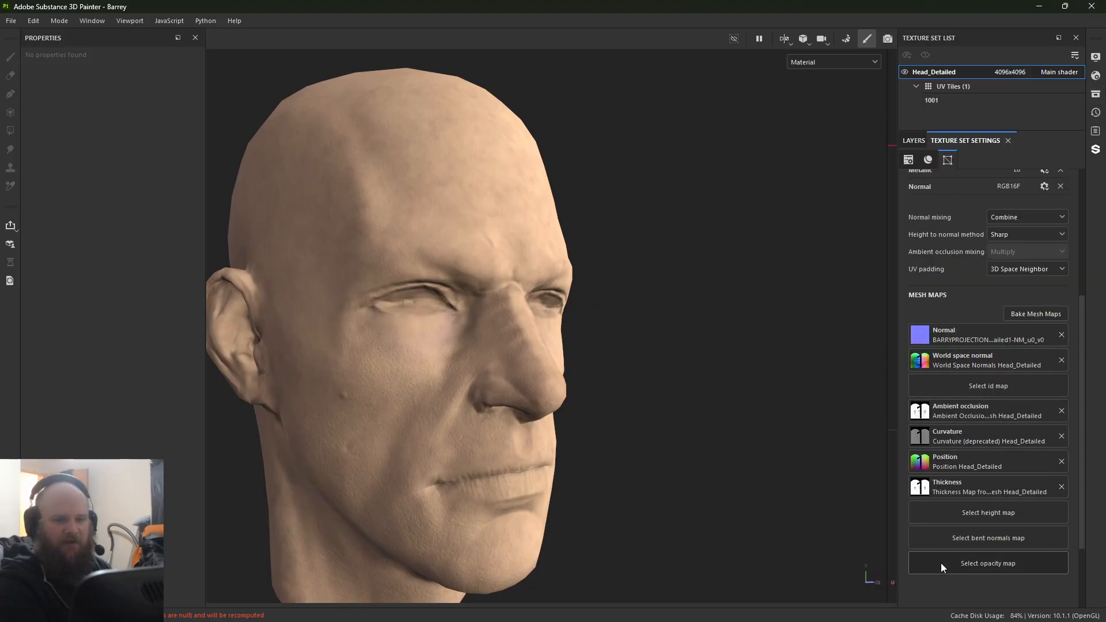
click(916, 141)
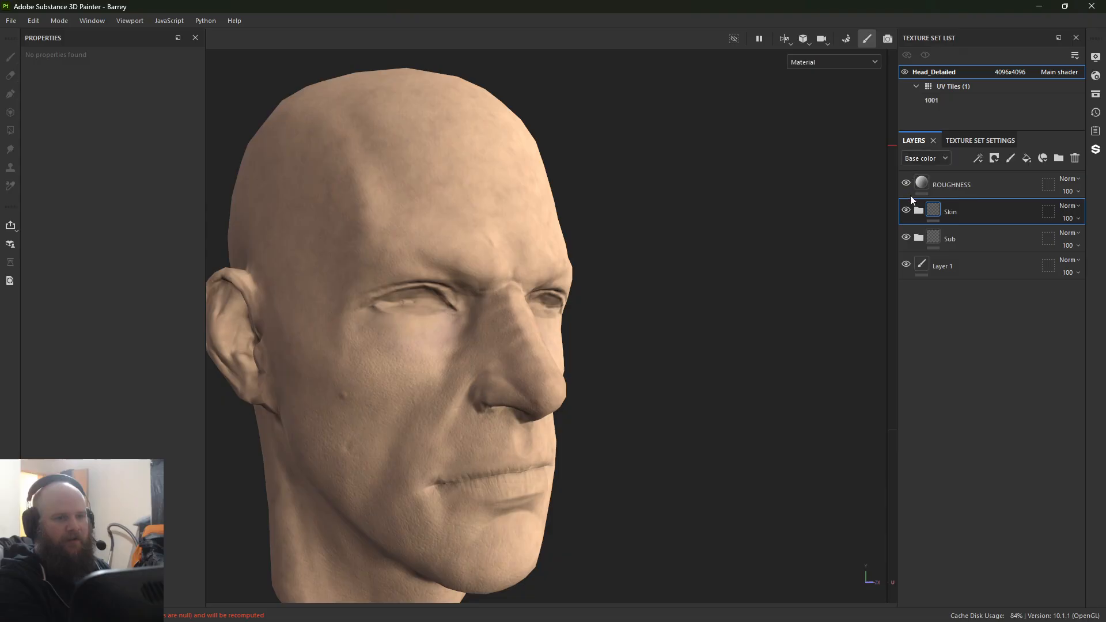
Step: Add a fill layer above the Skin folder with only the color channel active and set its base color to pure red, FF0000
click(1026, 159)
click(53, 281)
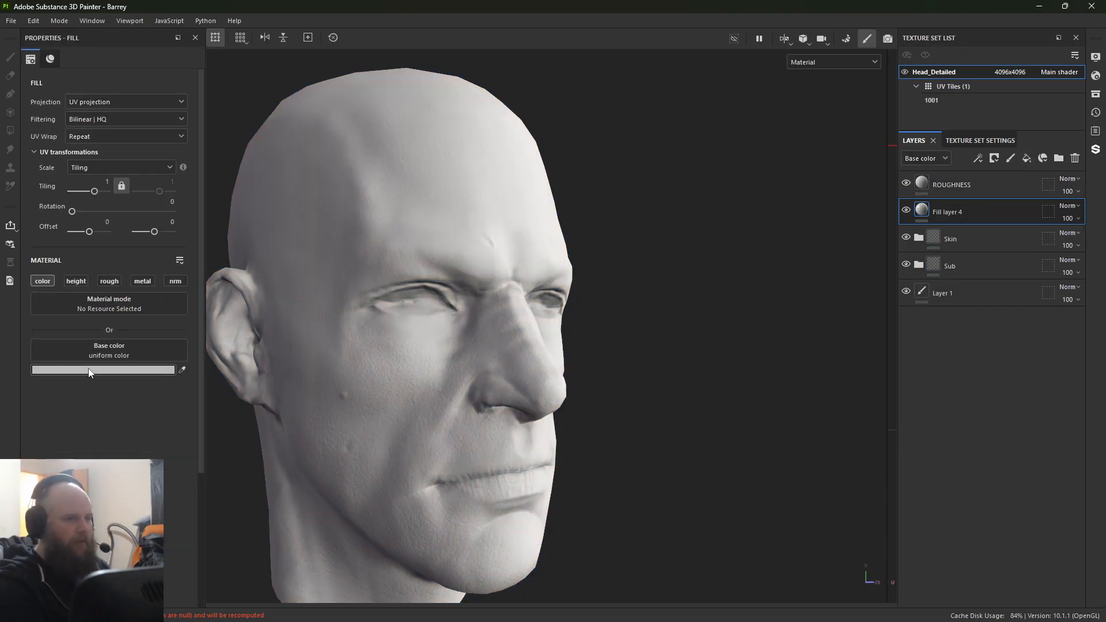
click(84, 371)
drag(282, 249, 572, 5)
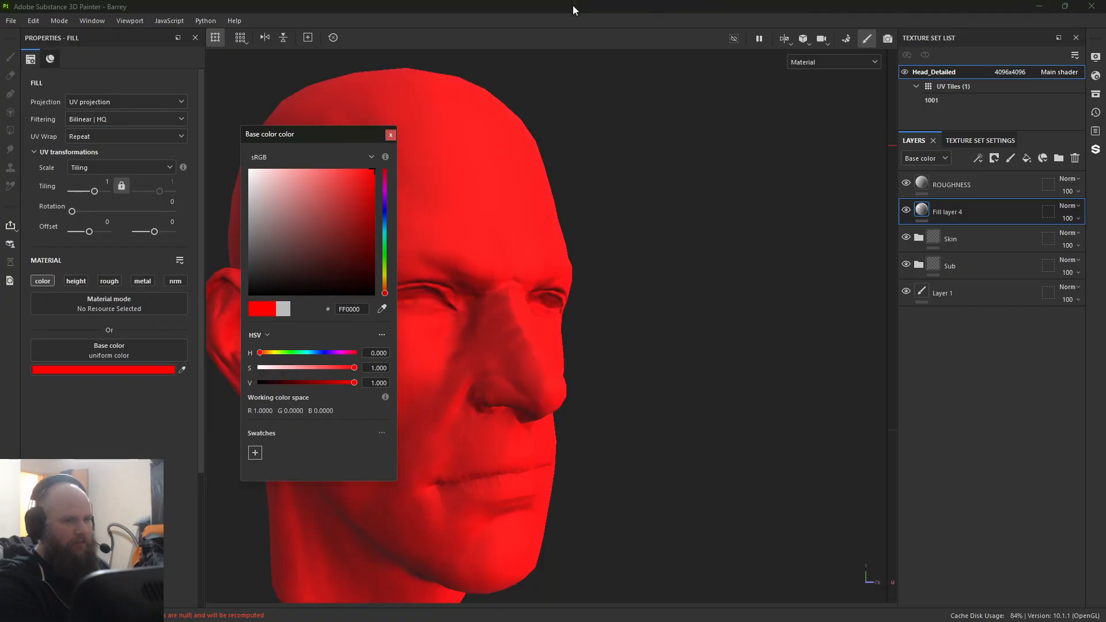
Step: Add a black mask to the red fill layer above the Skin folder
click(391, 135)
alt+middle_drag(488, 216, 511, 222)
alt+drag(511, 221, 477, 205)
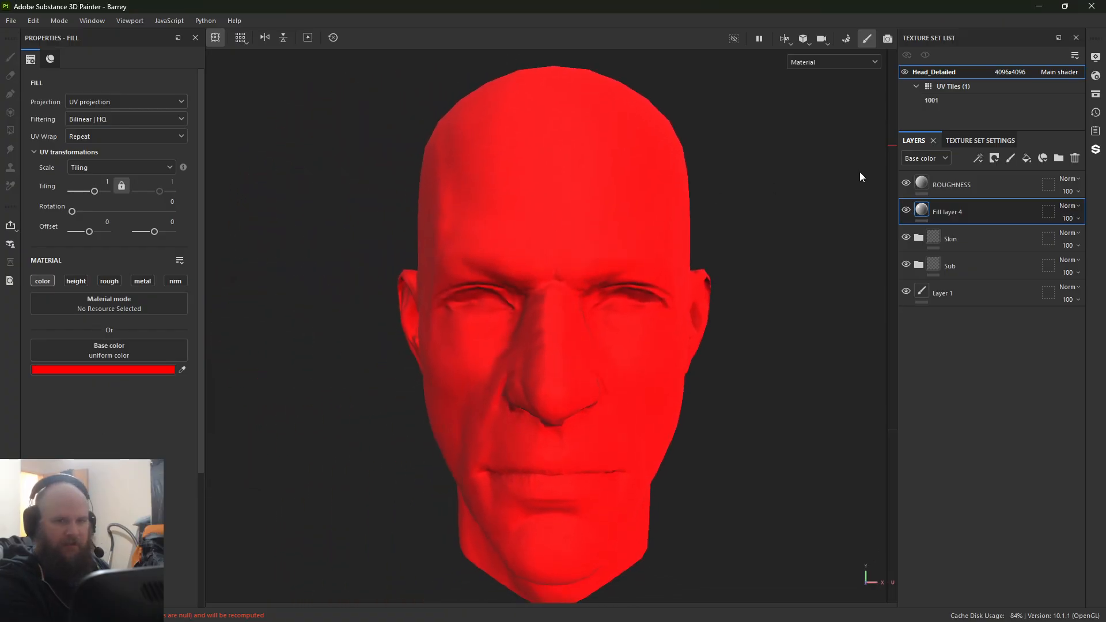
right_click(926, 212)
click(971, 233)
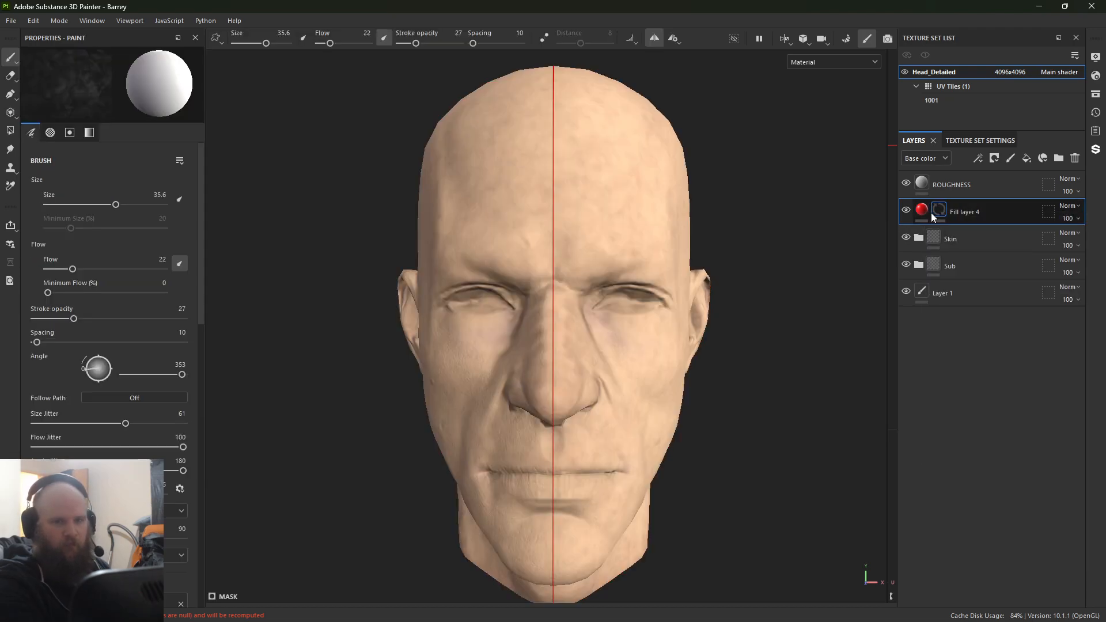
Step: Add an Ambient Occlusion generator to the red fill layer's mask
right_click(942, 212)
click(980, 370)
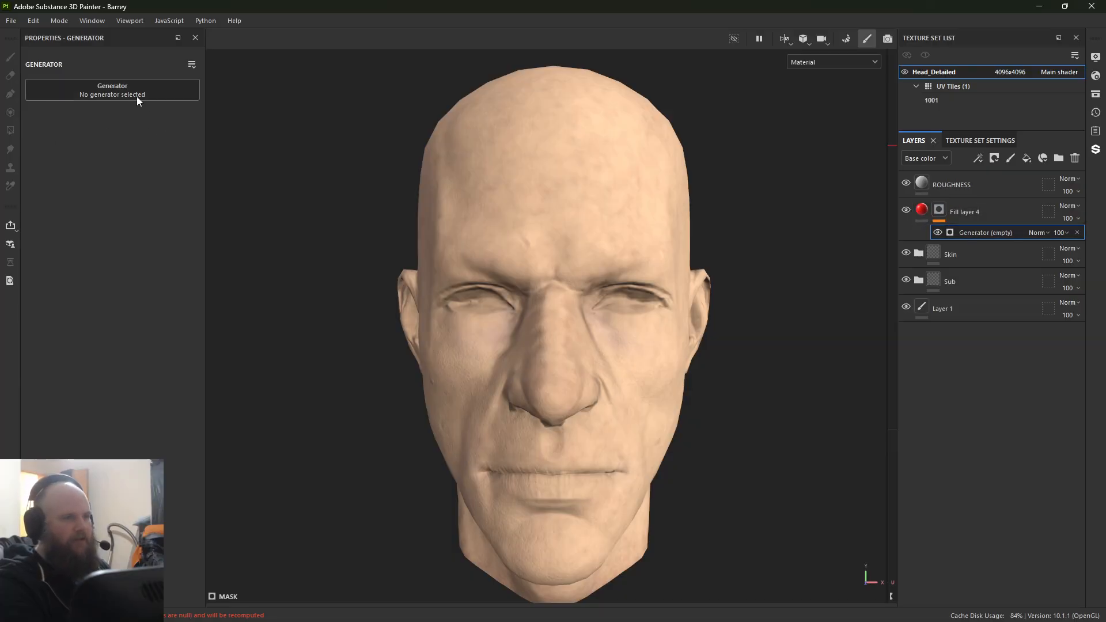
click(137, 99)
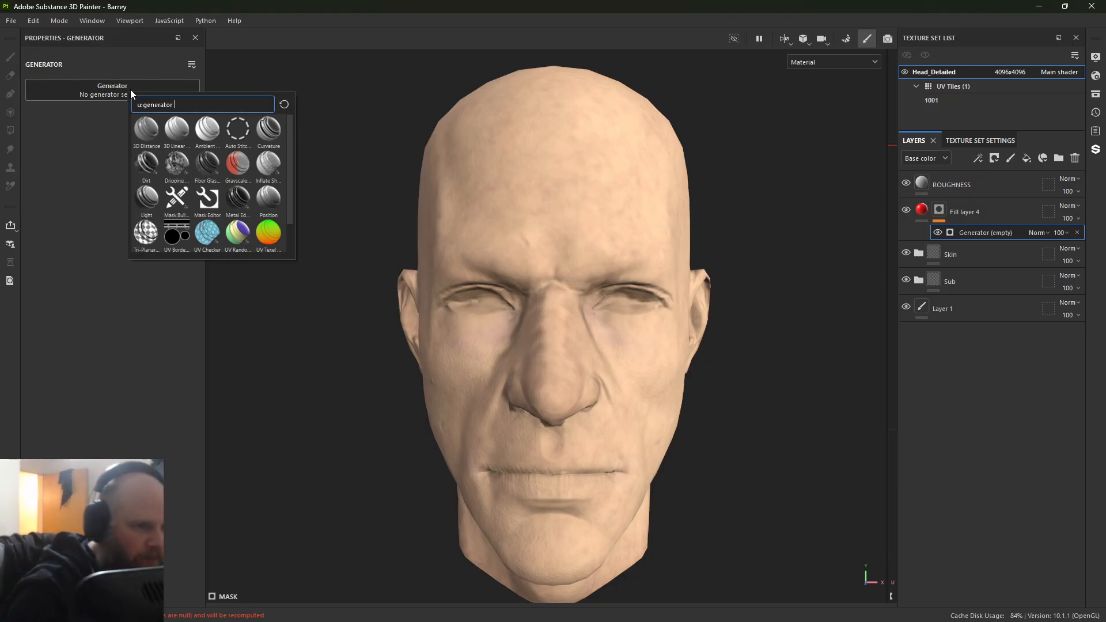
click(203, 131)
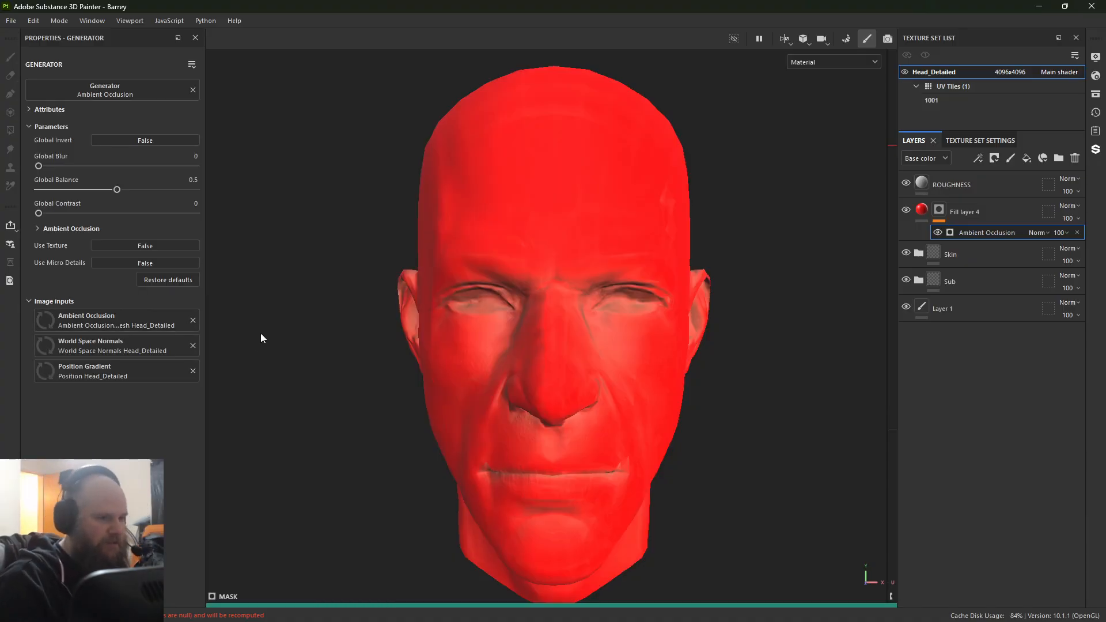
alt+drag(340, 415, 274, 413)
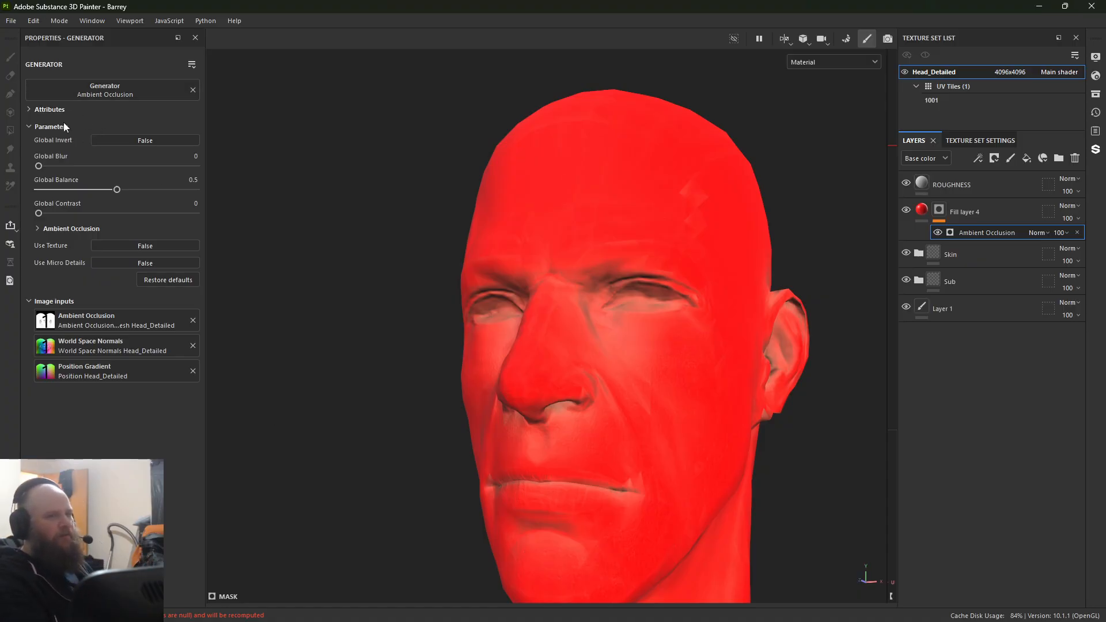
Step: Set the Ambient Occlusion generator's Global Invert to True and compare the head with the red fill layer hidden and shown
click(140, 144)
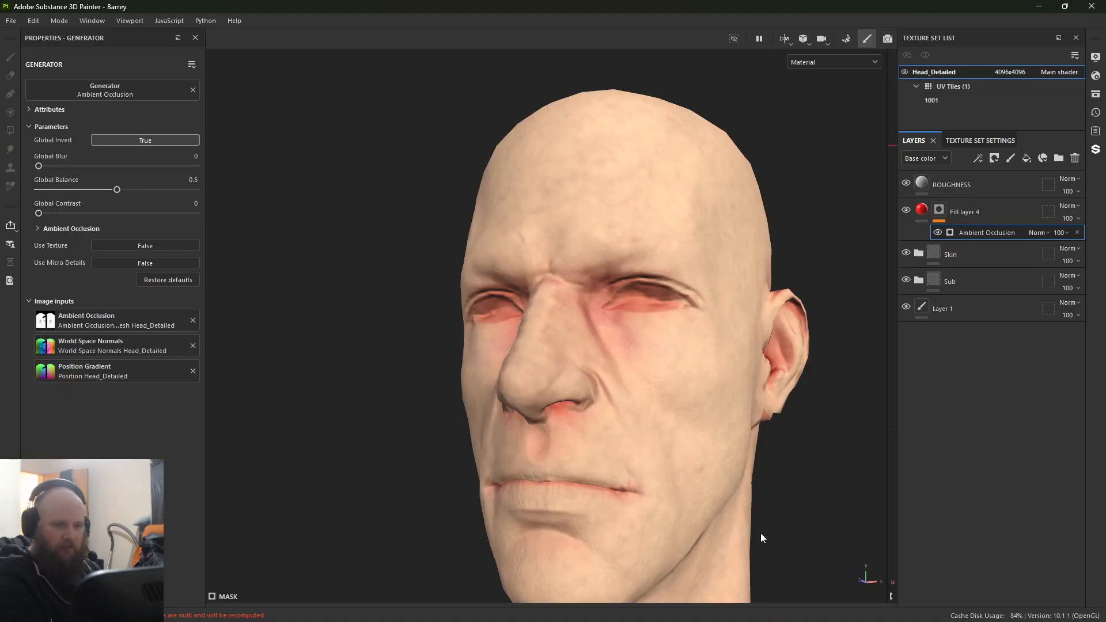
alt+drag(761, 533, 840, 293)
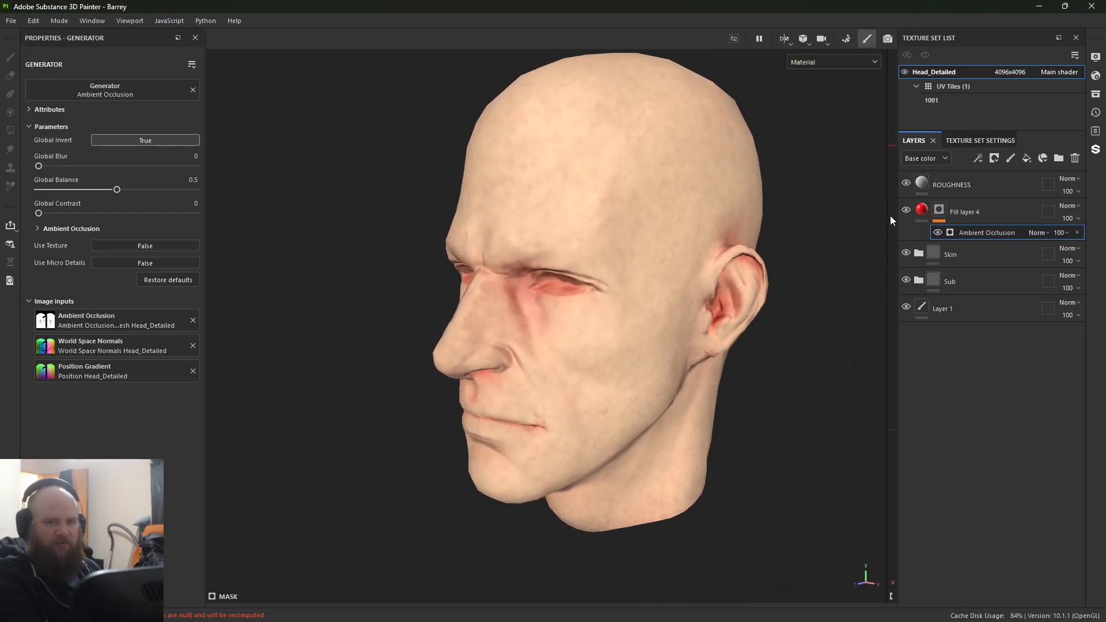
click(904, 210)
click(905, 210)
click(904, 209)
click(905, 210)
click(905, 210)
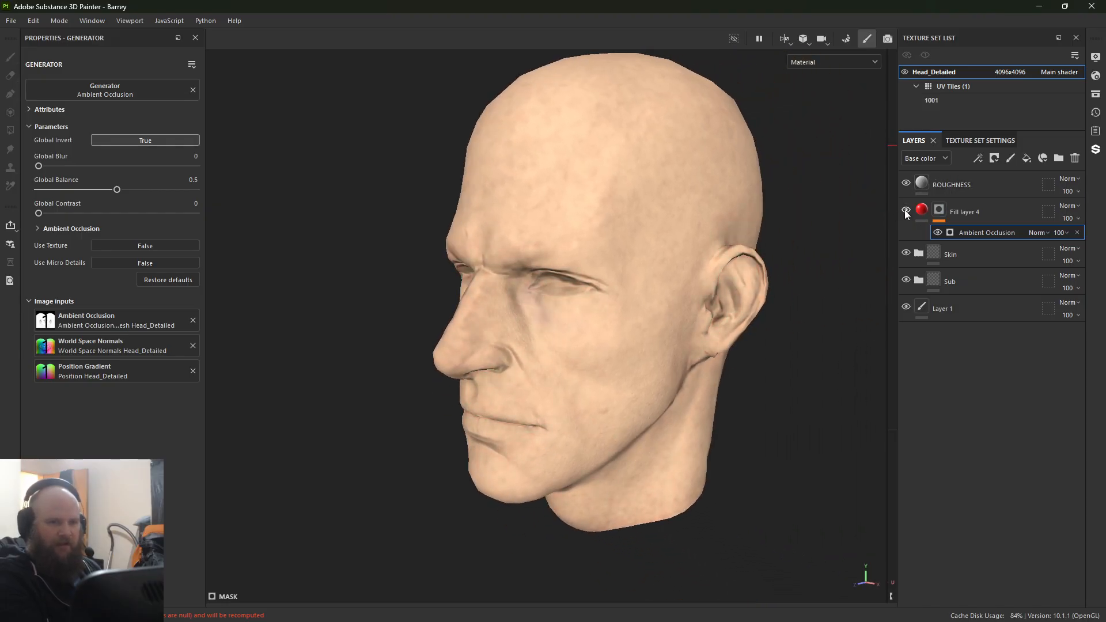
click(905, 209)
Step: Darken the red fill layer's base color to B71010
scroll(770, 345, up, 4)
click(950, 213)
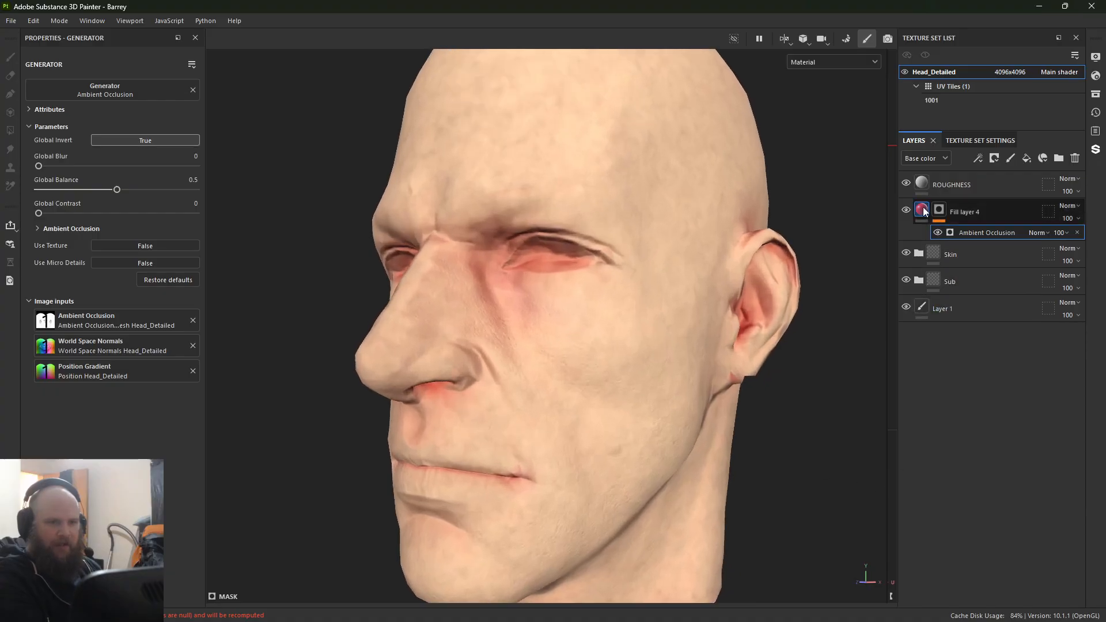
click(75, 370)
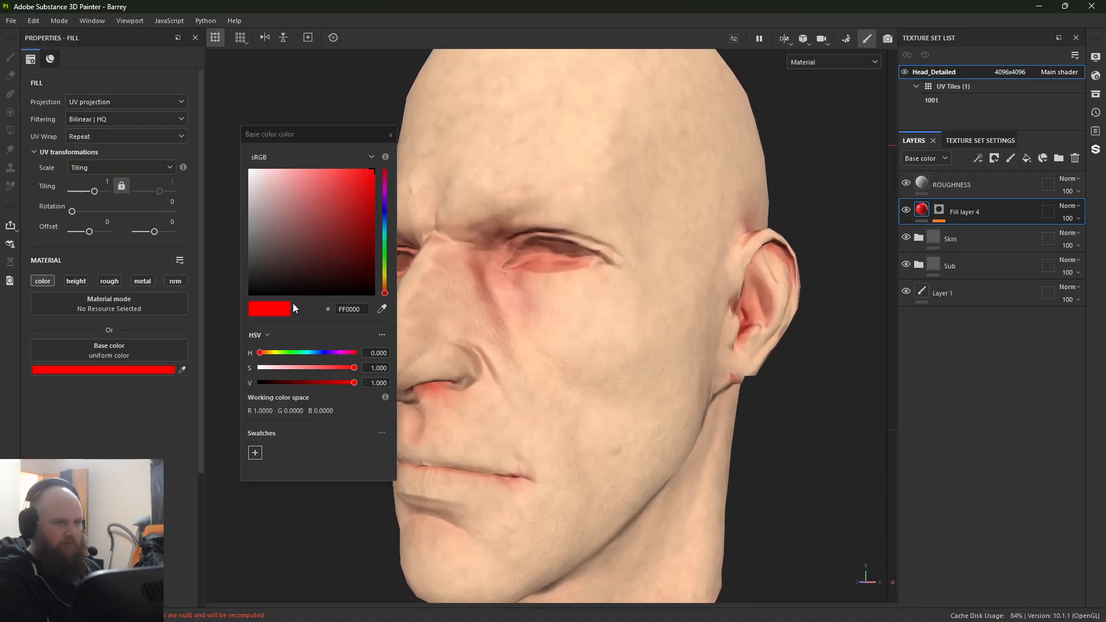
drag(361, 247, 365, 205)
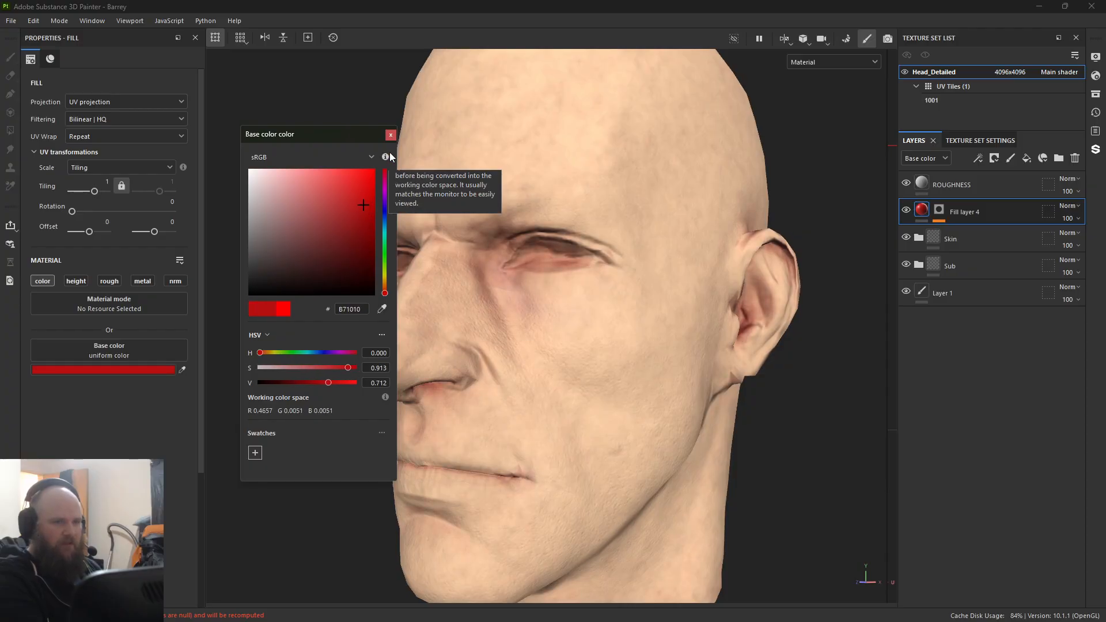
click(439, 164)
alt+drag(439, 164, 675, 278)
alt+right_drag(675, 279, 864, 251)
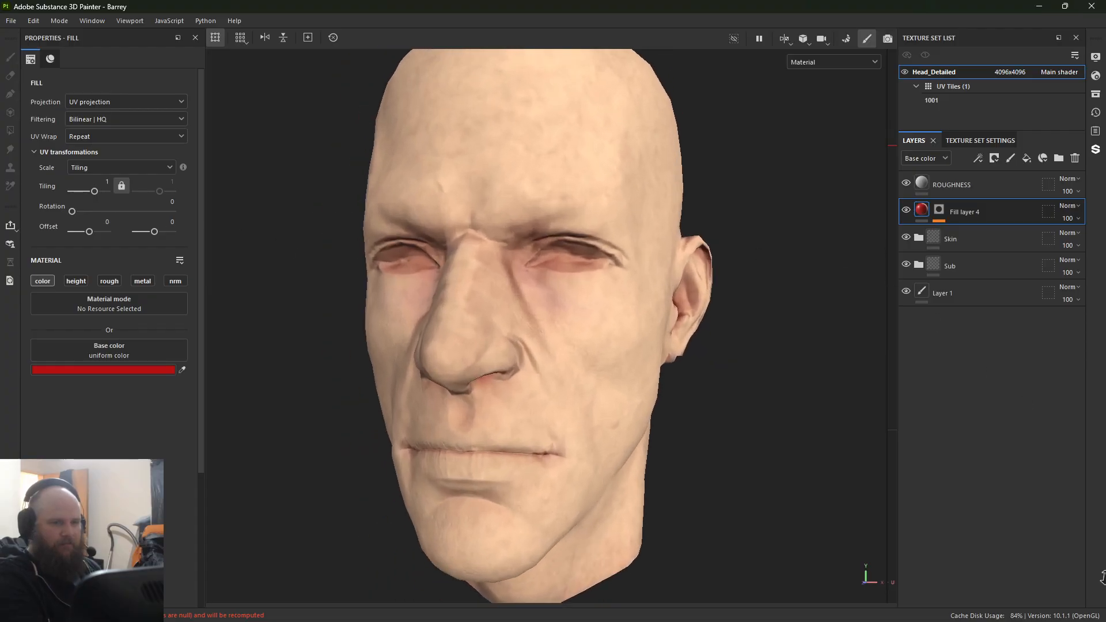
alt+drag(610, 322, 531, 304)
Step: Add a second Ambient Occlusion generator to the red fill layer's mask with Global Invert set to True
click(940, 210)
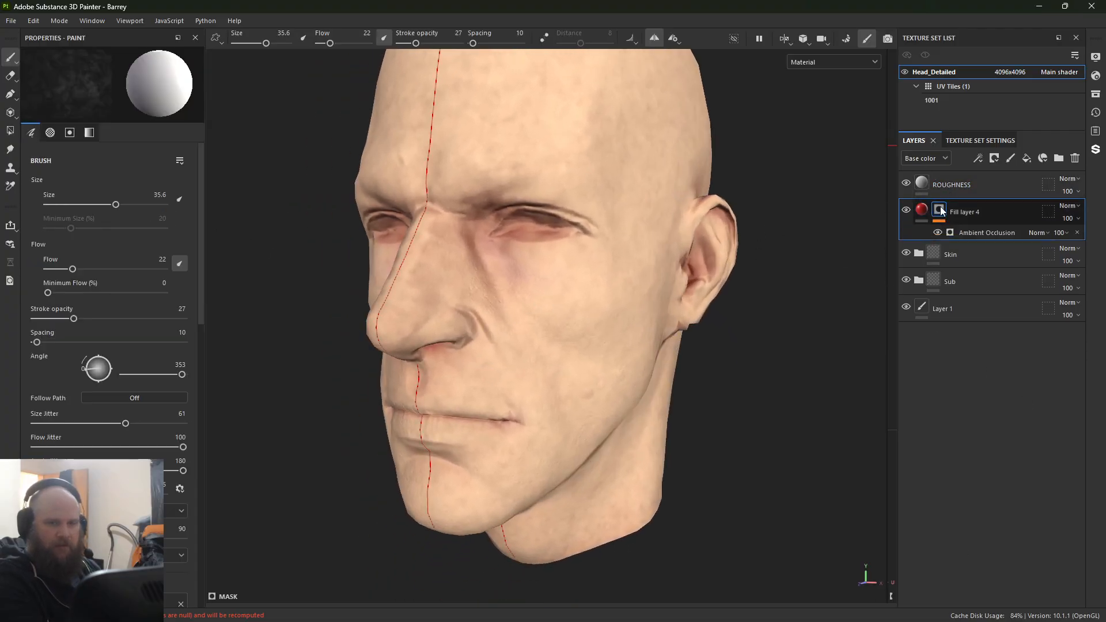
right_click(940, 211)
click(963, 371)
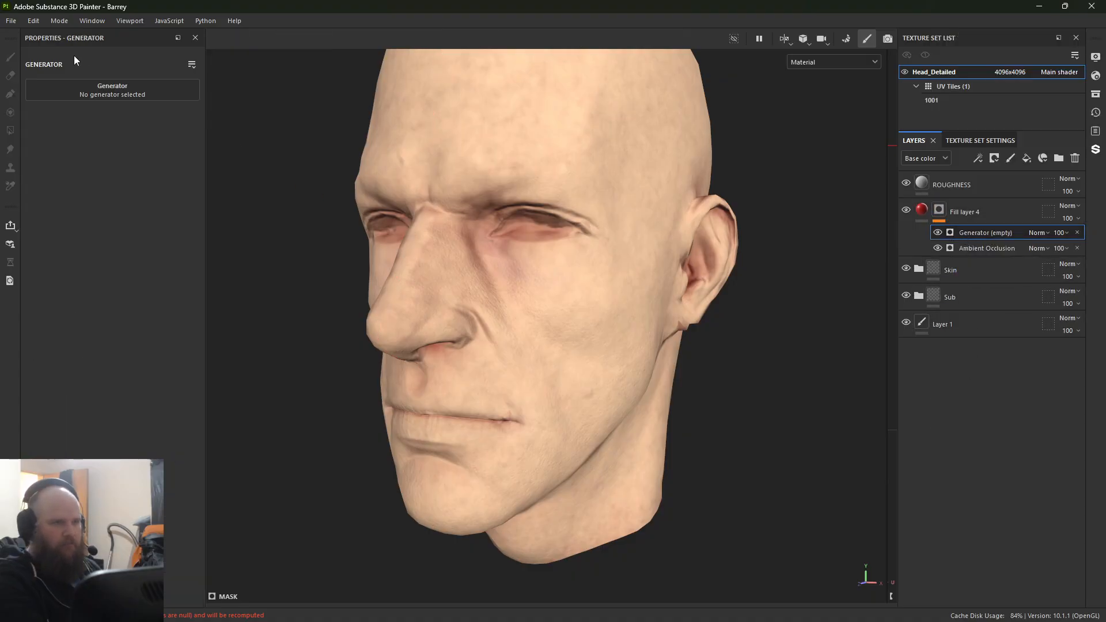
click(121, 95)
click(175, 121)
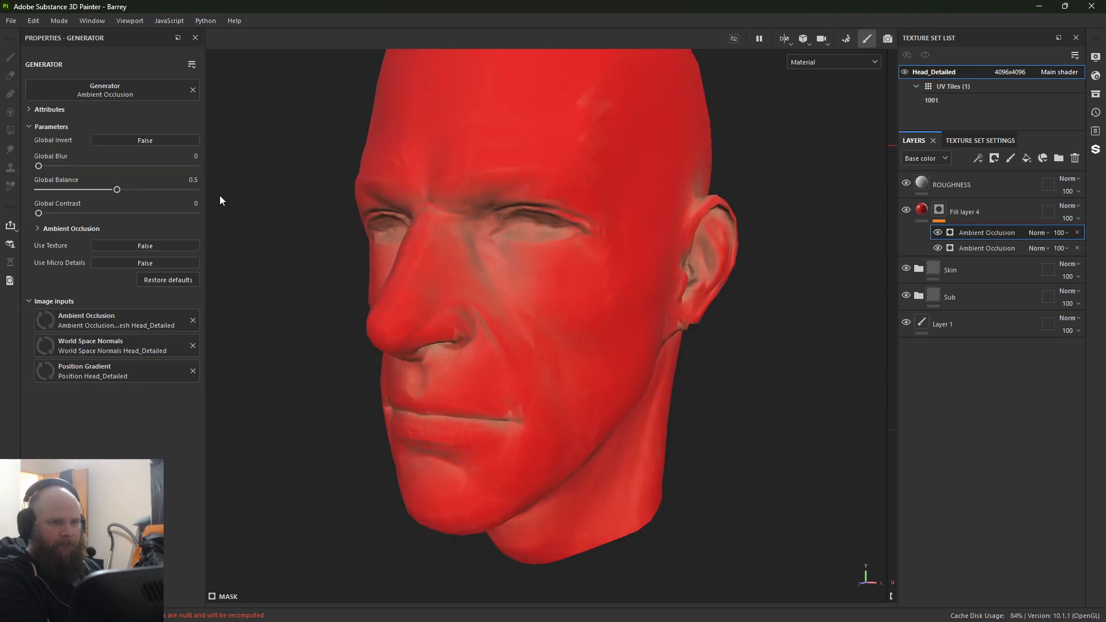
click(130, 142)
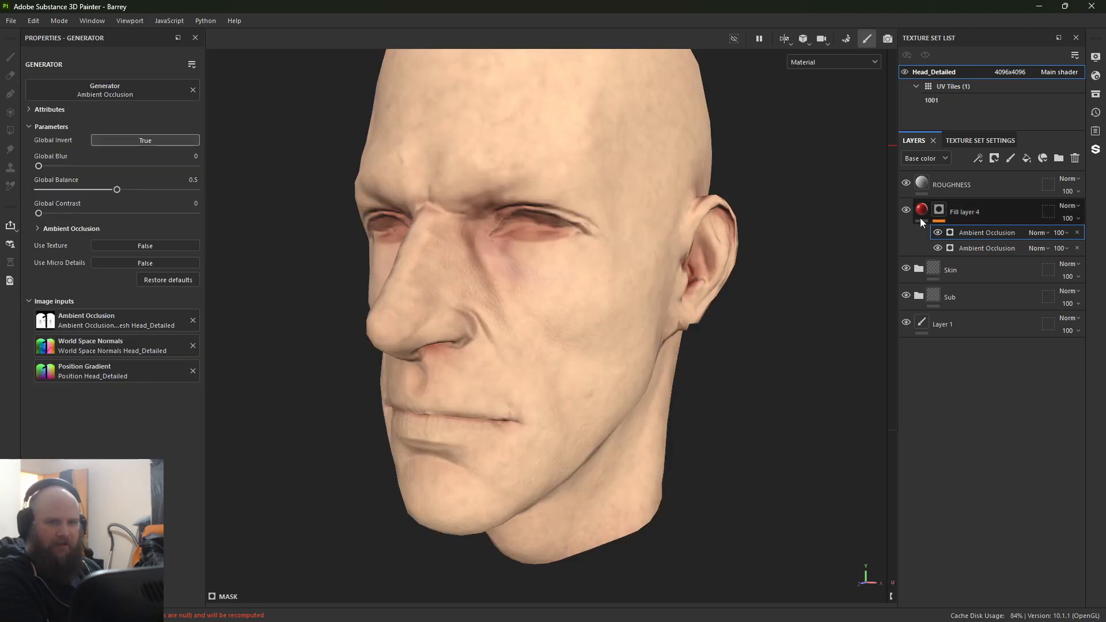
Step: Try Multiply and other blend modes on the upper Ambient Occlusion generator, settling on Linear dodge (Add)
click(1044, 233)
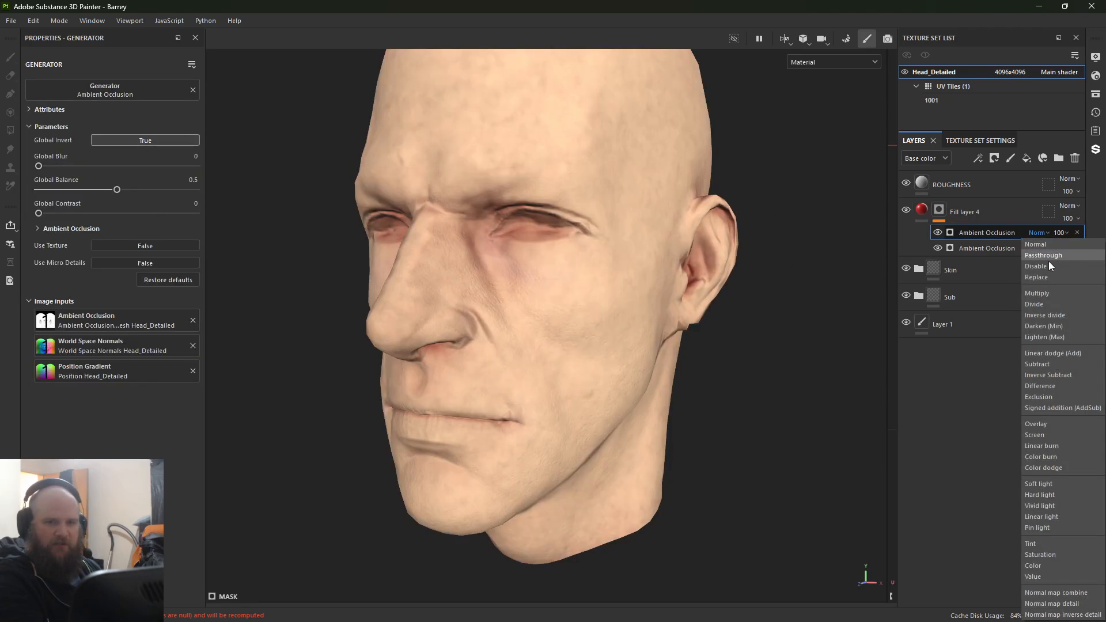
click(1050, 297)
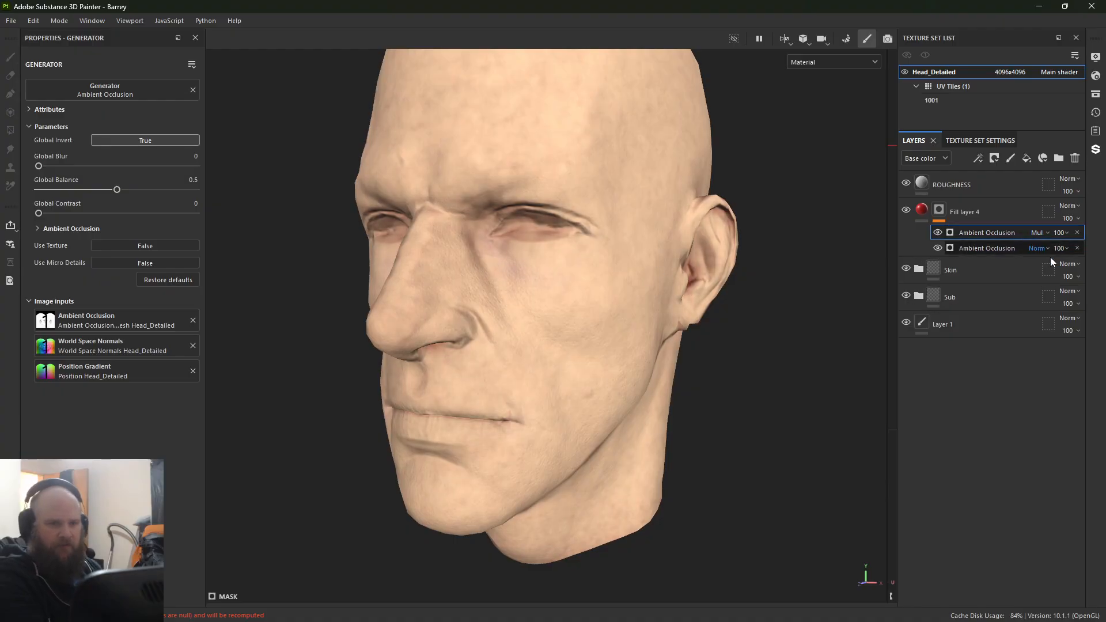
click(1041, 233)
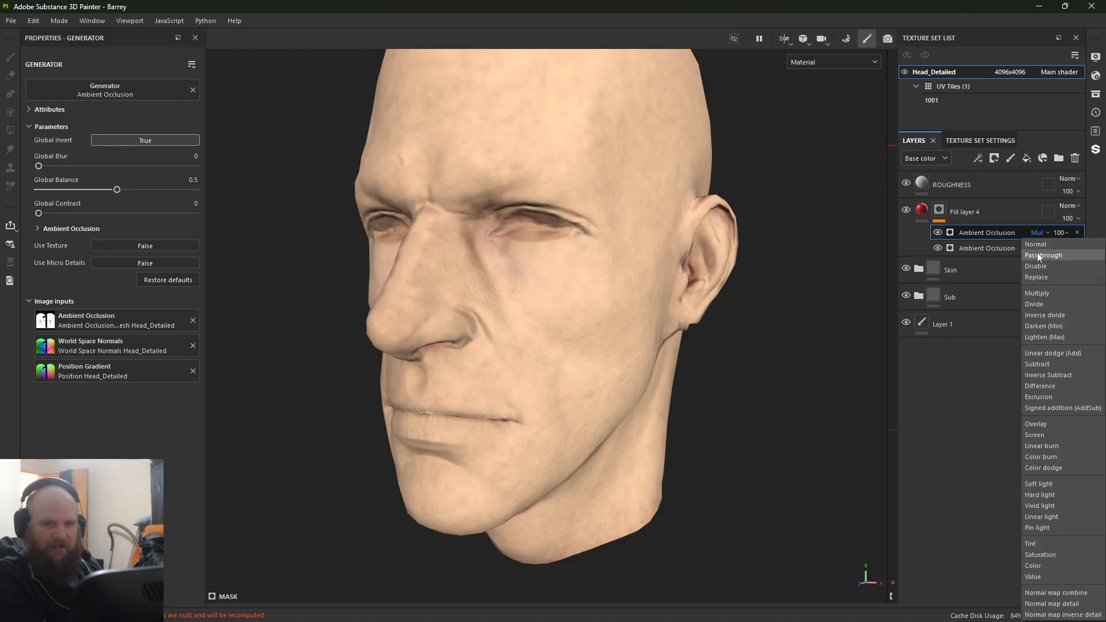
click(1037, 253)
key(Down)
key(Down)
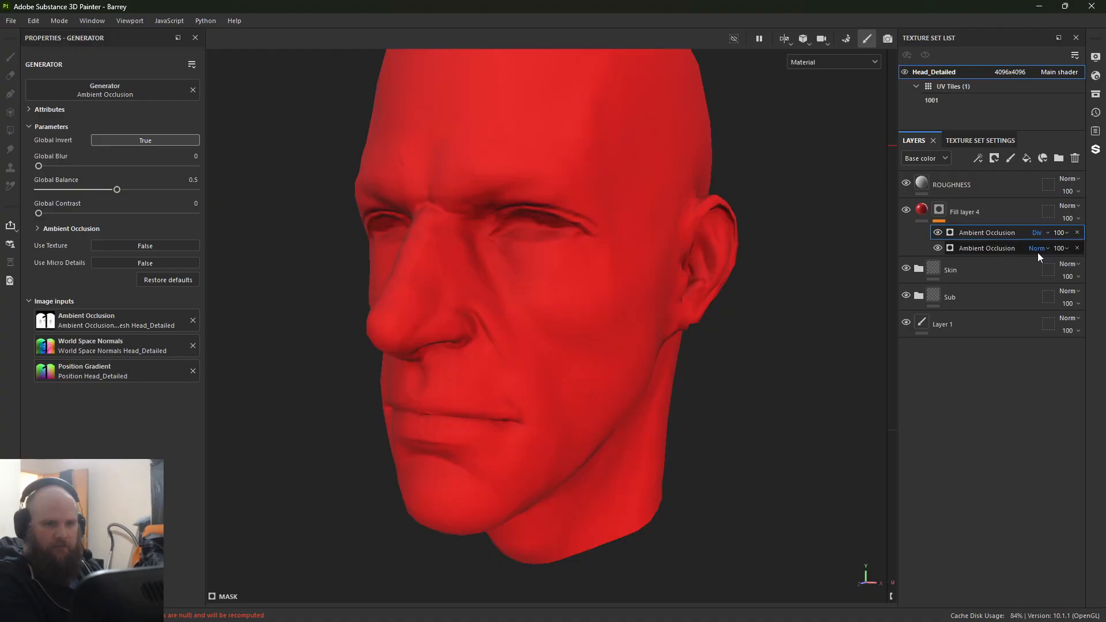
key(Down)
key(Down)
key(Down)
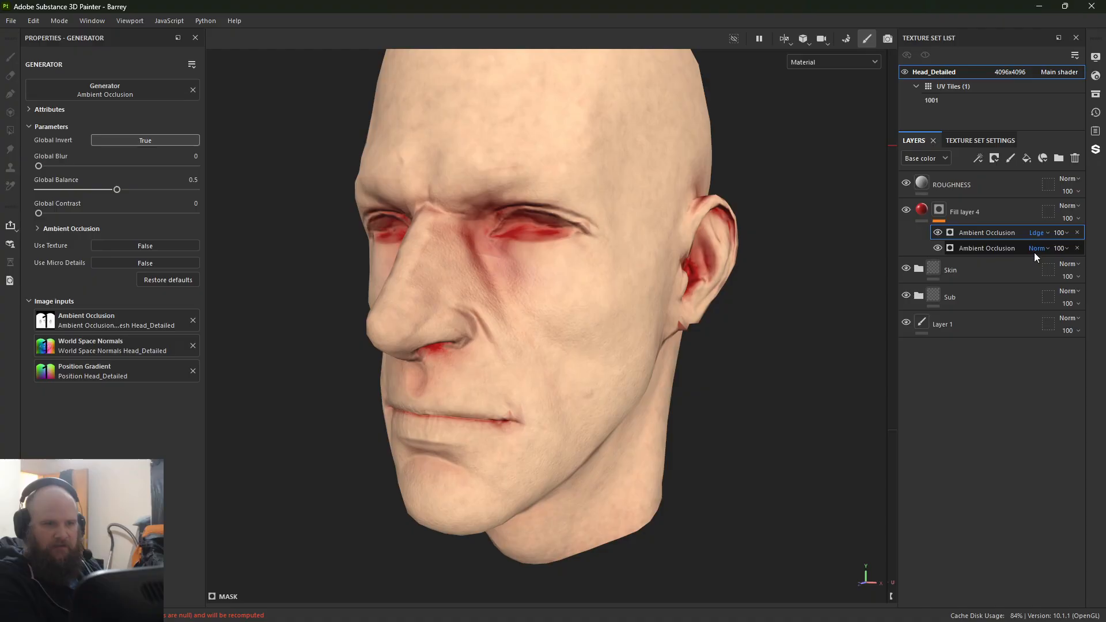
Step: Lower the upper Ambient Occlusion generator's opacity to 31
click(1037, 234)
click(1037, 234)
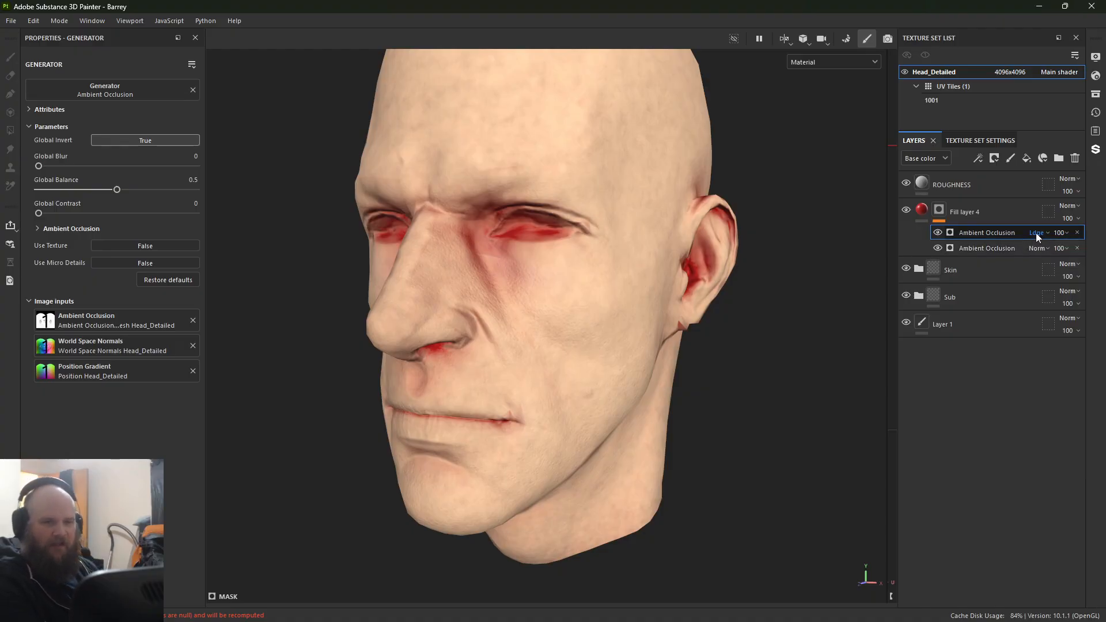
click(1037, 233)
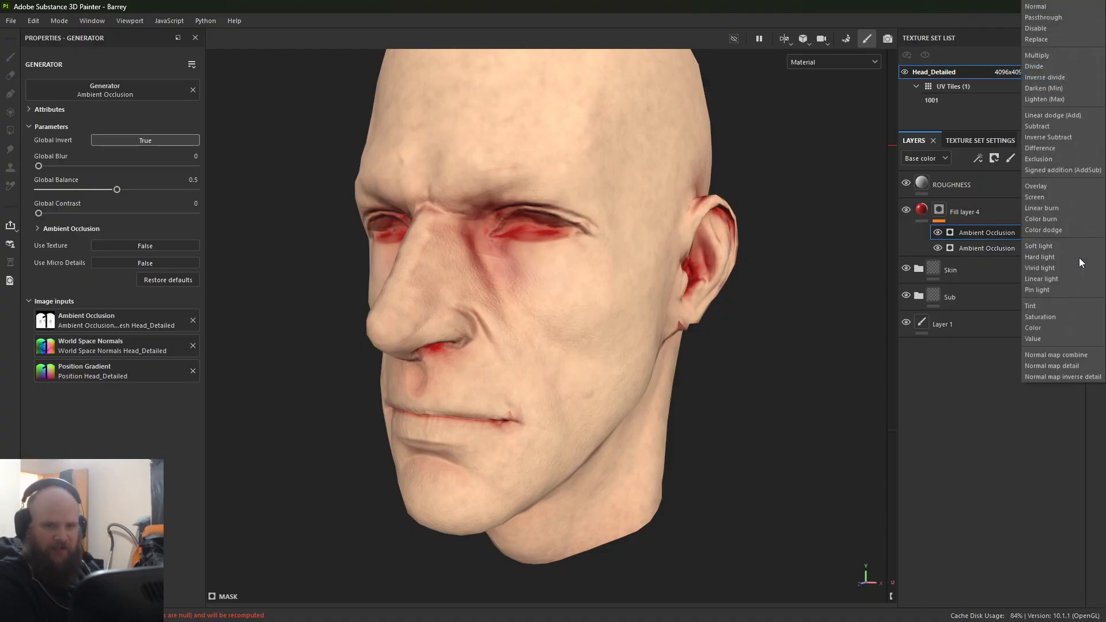
click(1000, 439)
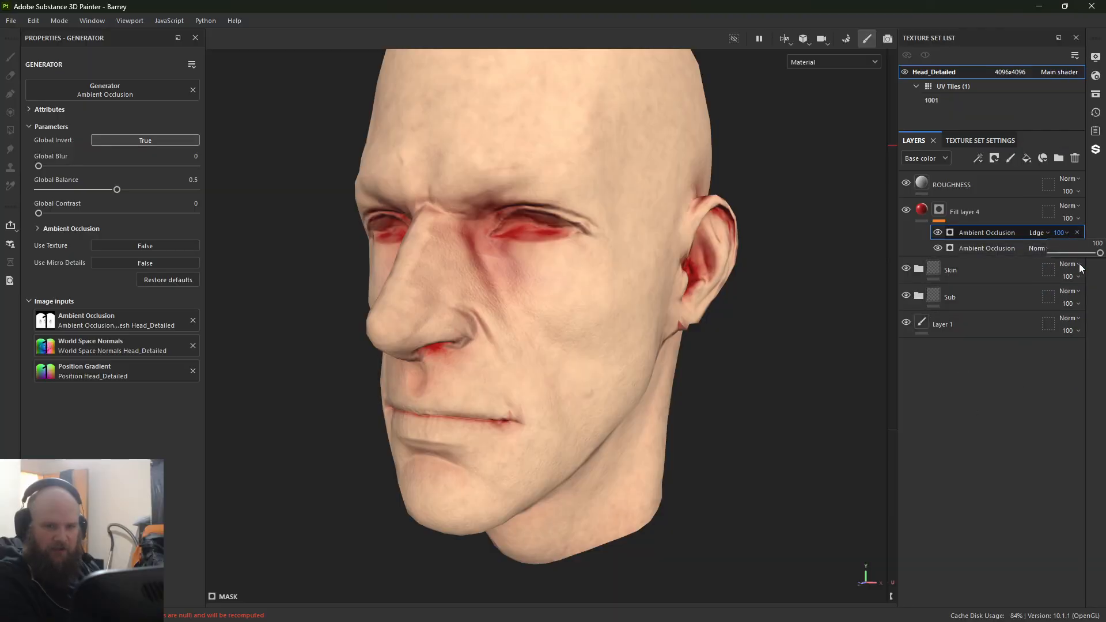
click(1065, 234)
drag(1097, 253, 1072, 255)
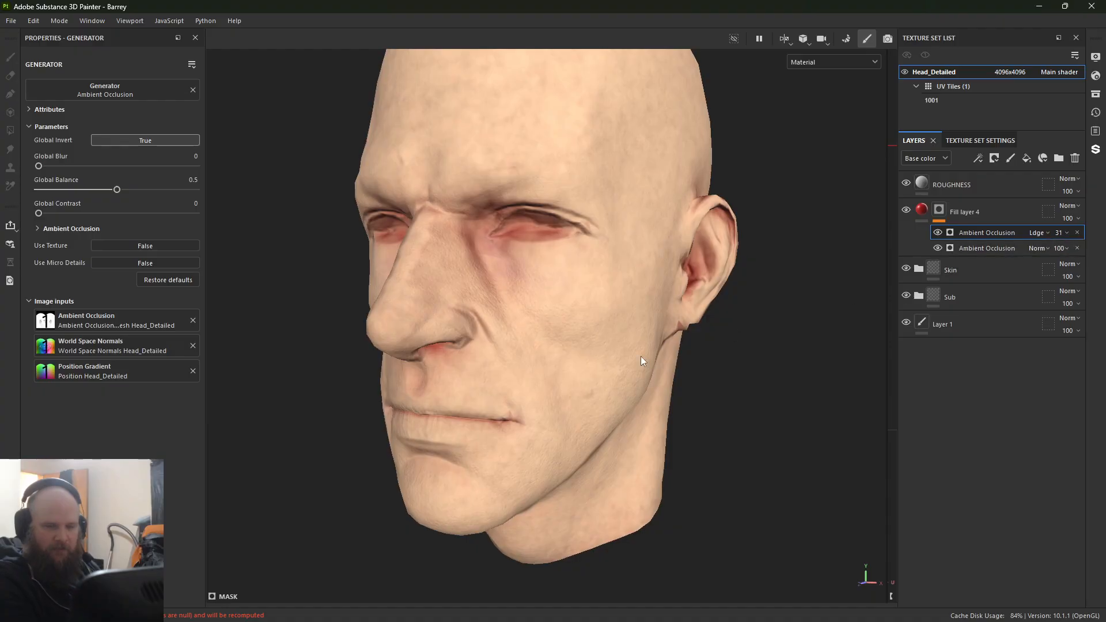
alt+drag(640, 357, 419, 357)
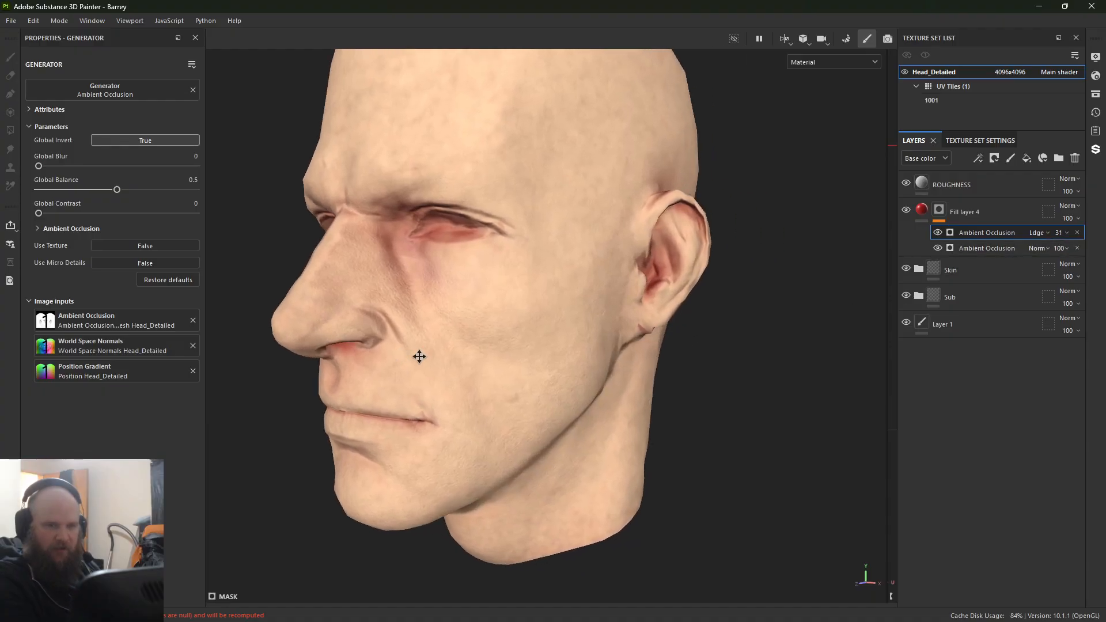
Step: Add a paint effect to the red fill layer's mask and set the brush's flow and stroke opacity to 100
right_click(939, 215)
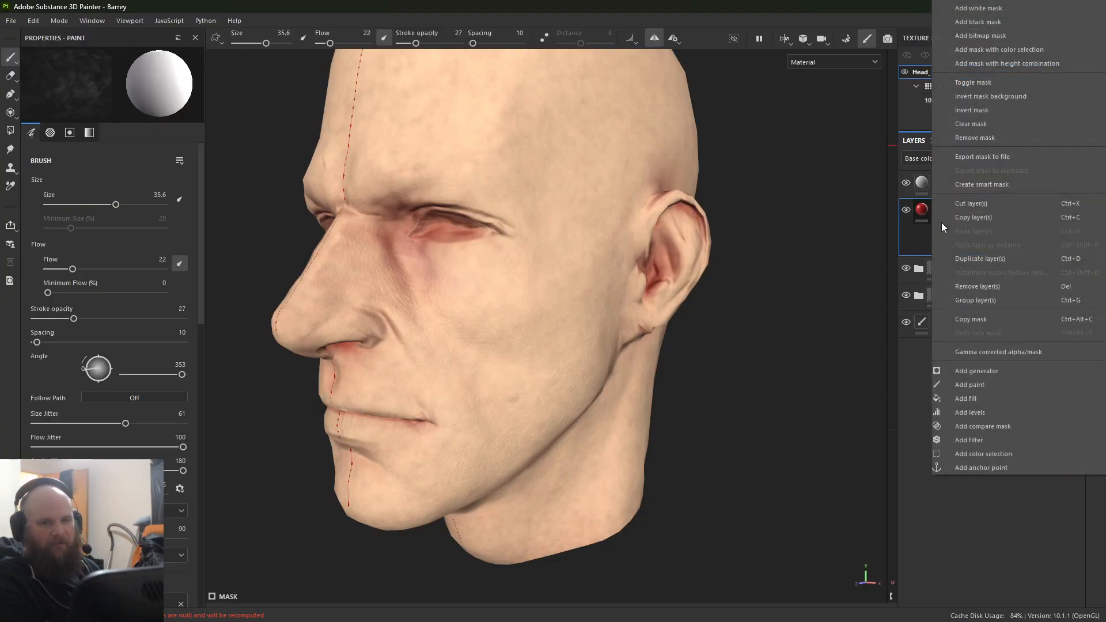
click(969, 385)
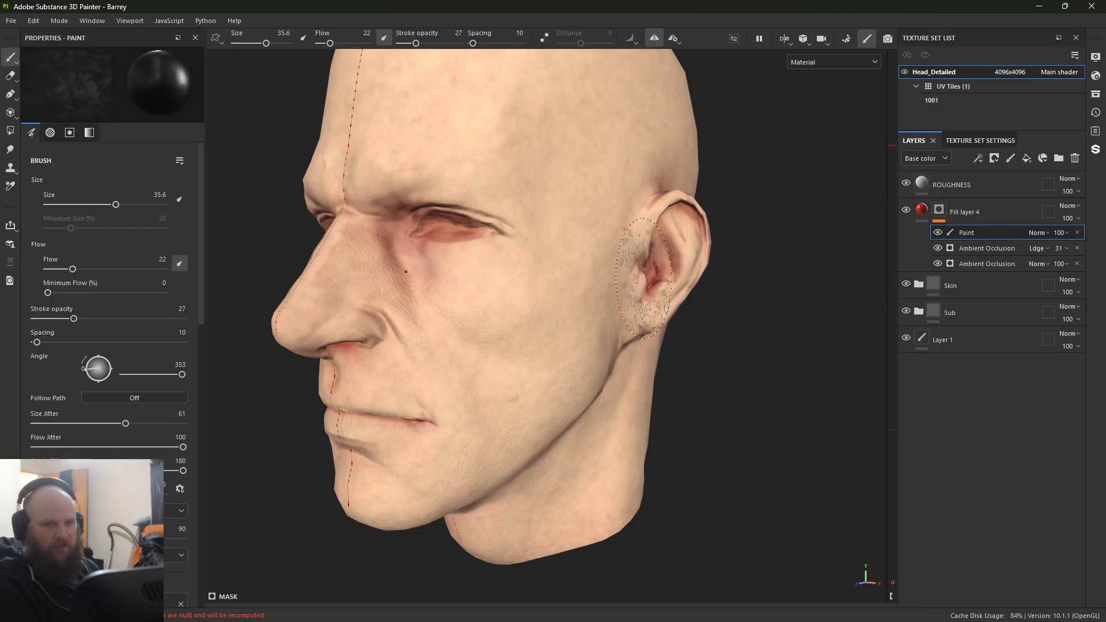
alt+drag(685, 344, 589, 323)
alt+middle_drag(590, 323, 481, 308)
alt+right_drag(481, 308, 733, 479)
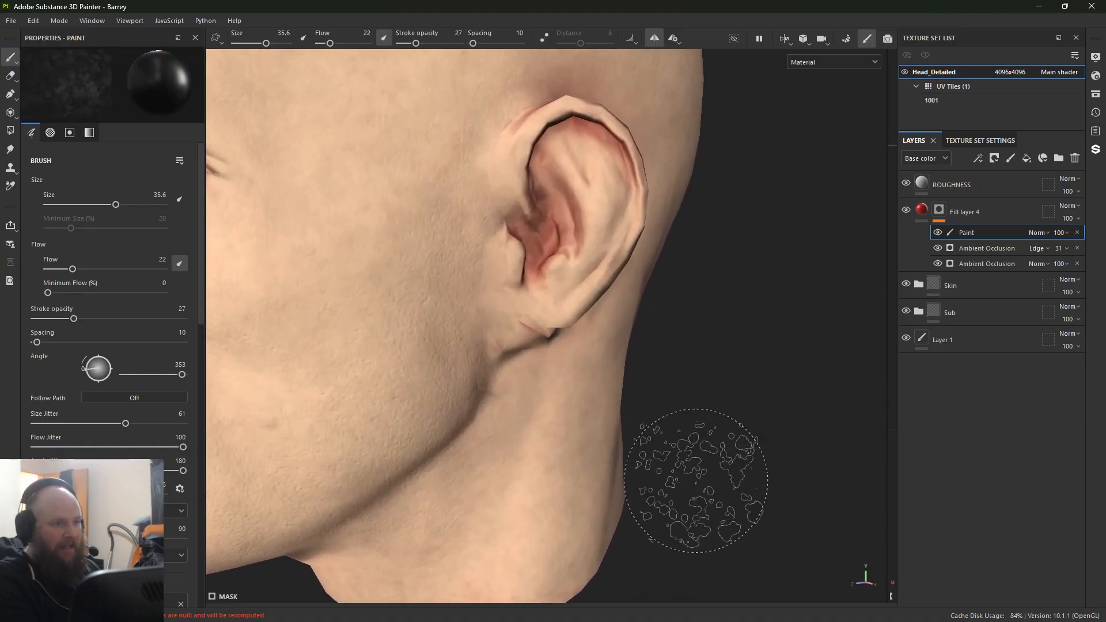
drag(73, 269, 167, 269)
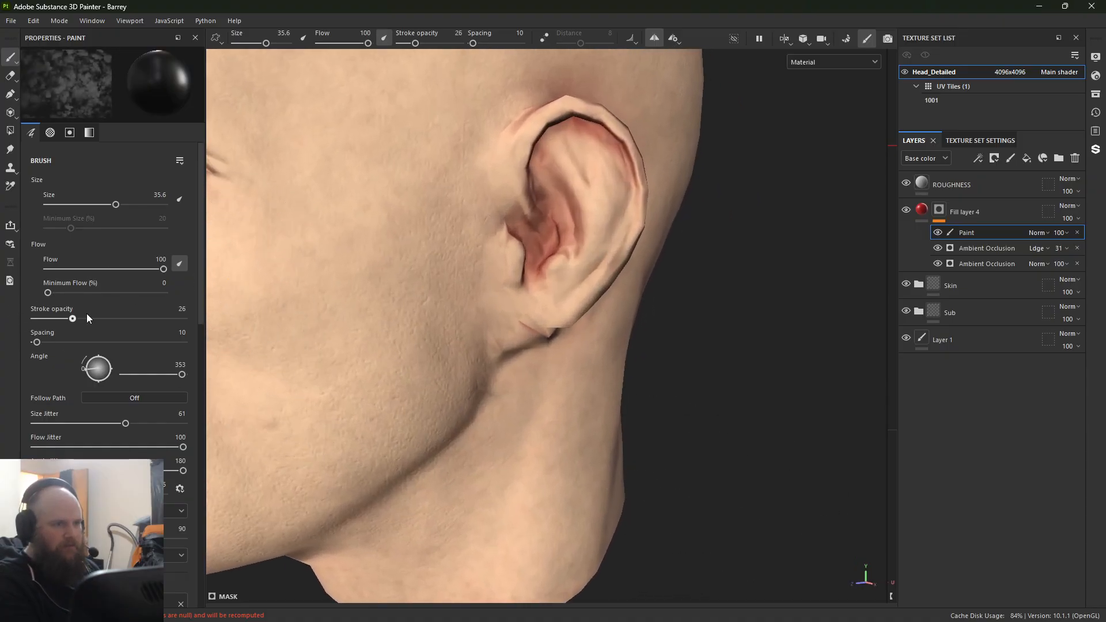
drag(87, 315, 187, 319)
Step: Try erasing the red around the ear with the Dirt 3 brush at sizes 35.6 and 15.55, undoing each stroke
mouse_move(502, 155)
mouse_down()
mouse_move(547, 219)
mouse_move(610, 161)
mouse_move(576, 166)
mouse_up()
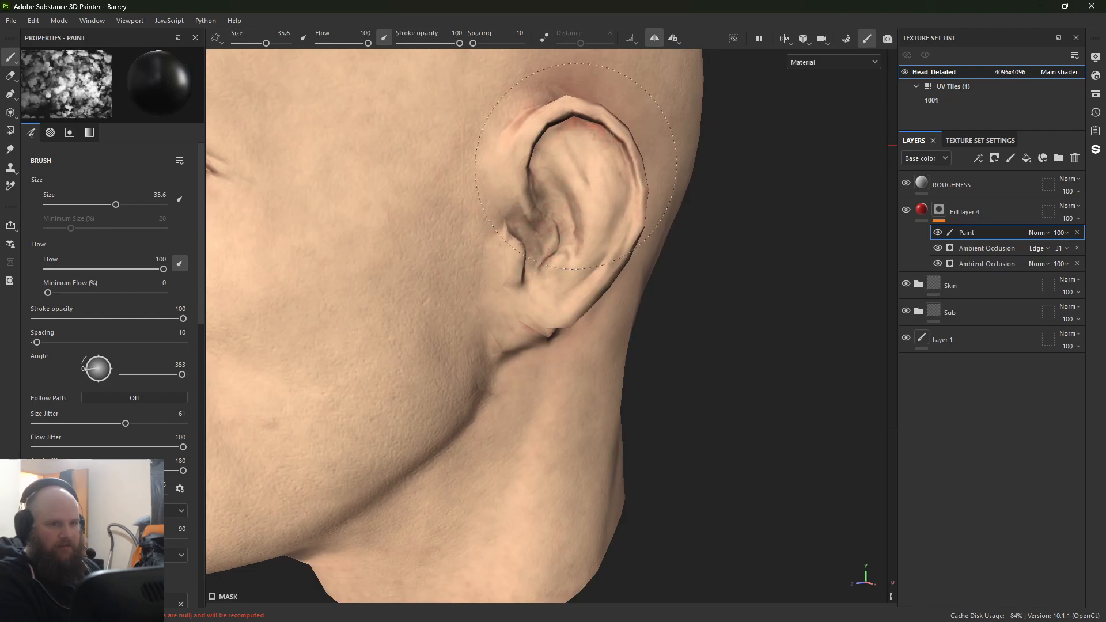
key(ctrl+z)
alt+right_drag(446, 276, 201, 201)
alt+drag(474, 227, 370, 220)
alt+middle_drag(370, 220, 449, 270)
alt+right_drag(449, 271, 846, 446)
alt+drag(815, 420, 588, 369)
alt+right_drag(587, 368, 615, 387)
alt+drag(615, 388, 849, 356)
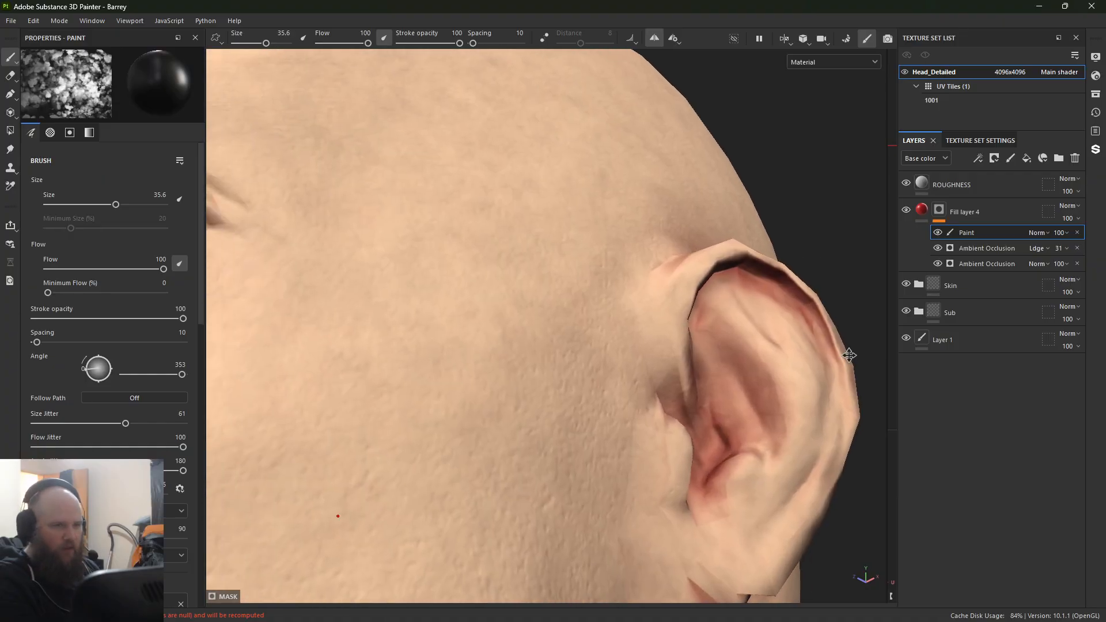
alt+middle_drag(849, 355, 650, 291)
ctrl+right_drag(652, 289, 612, 290)
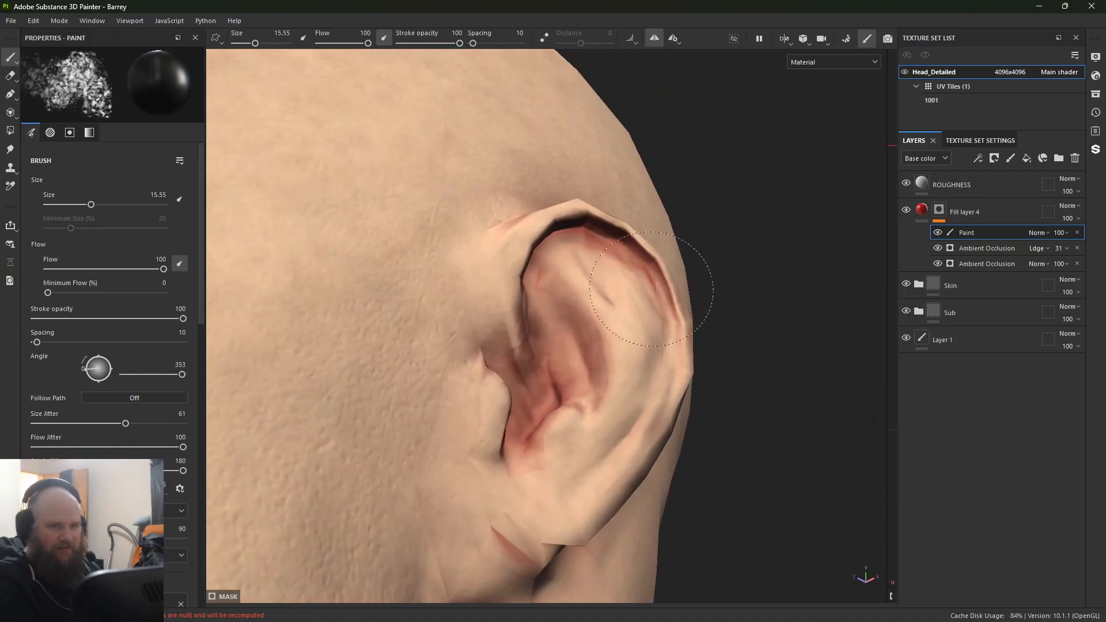
mouse_move(667, 277)
mouse_down()
mouse_move(669, 292)
mouse_move(605, 254)
mouse_move(640, 281)
mouse_move(484, 245)
mouse_up()
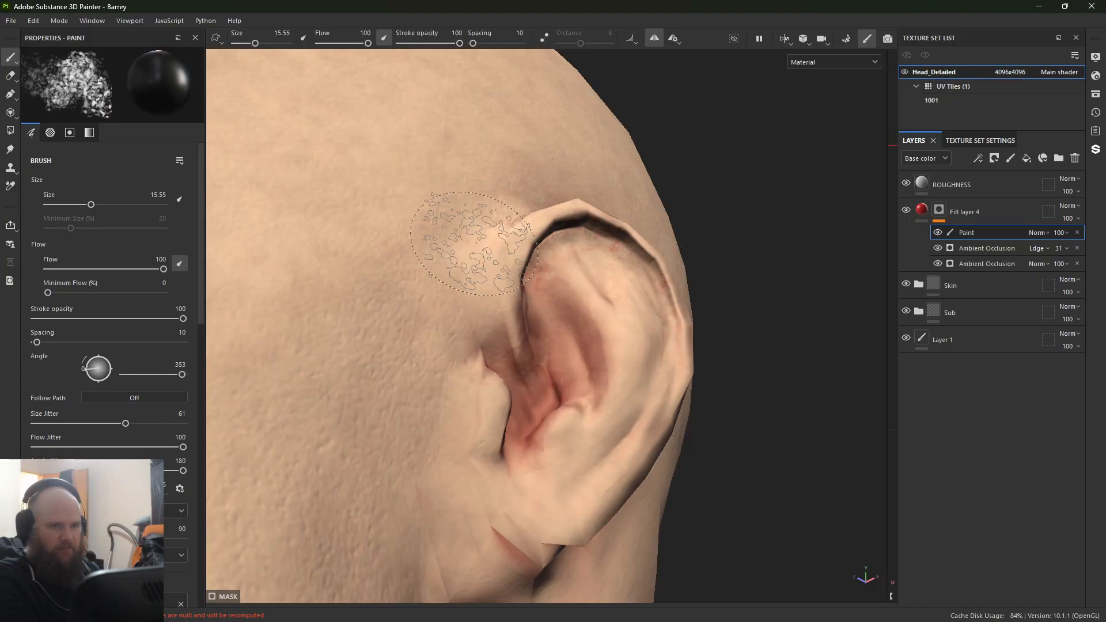
key(ctrl+z)
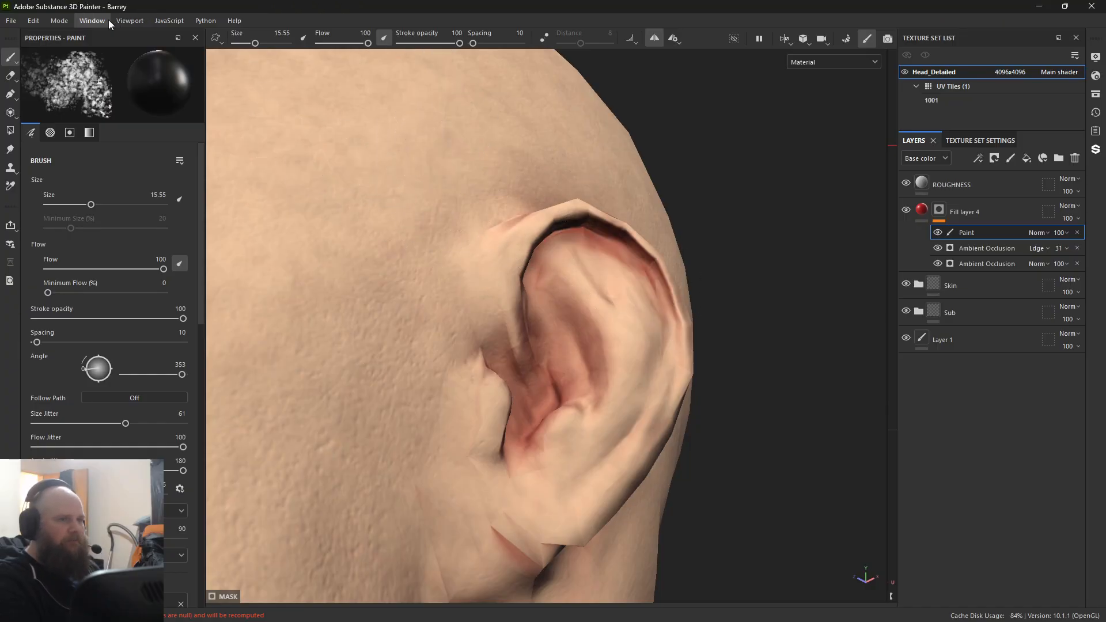
Step: Choose the Cement 2 brush from the assets library for painting the red layer's mask
click(92, 20)
mouse_move(113, 34)
click(233, 36)
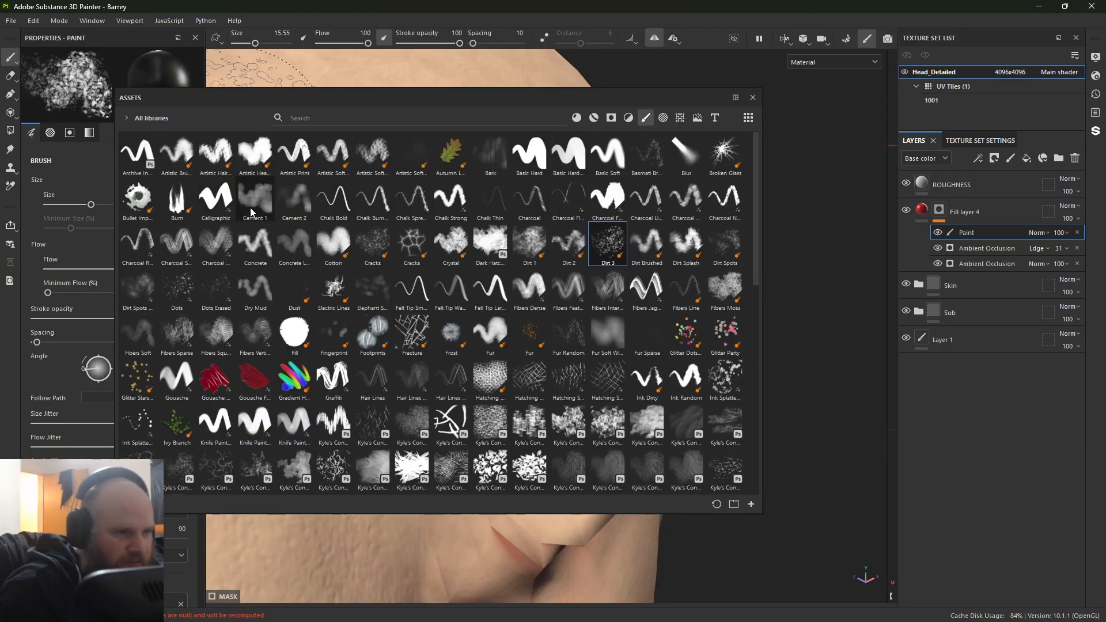
click(289, 210)
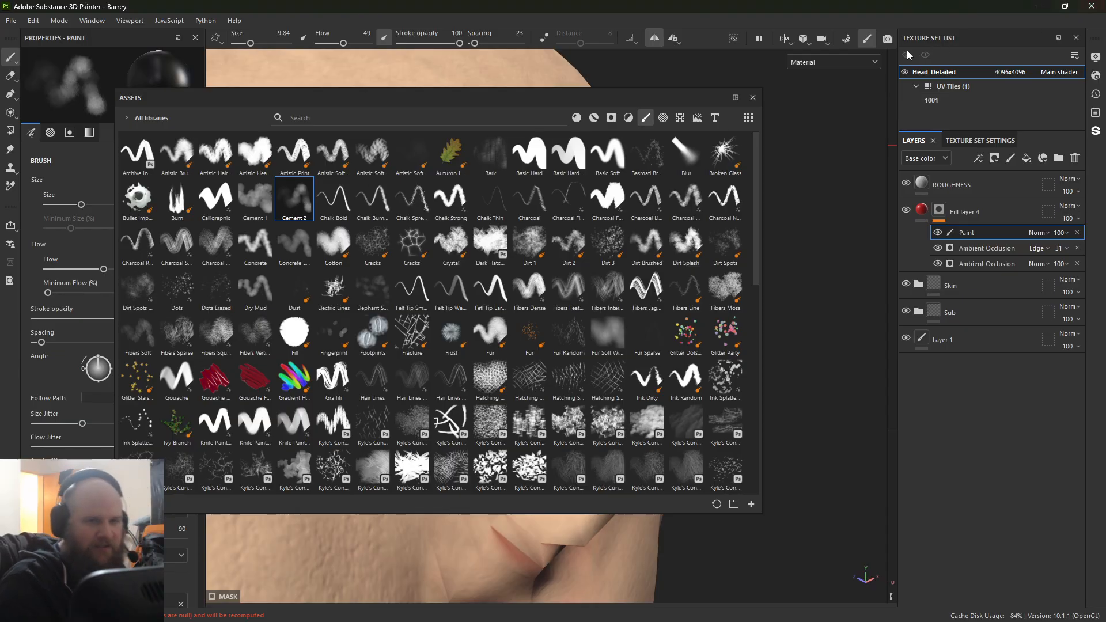
click(753, 98)
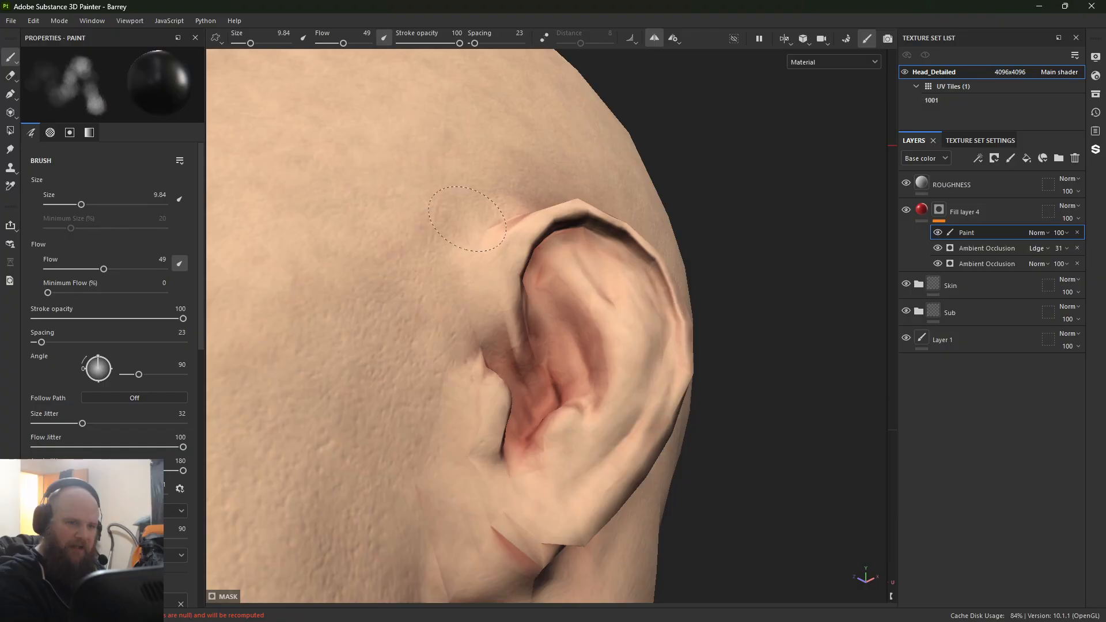
Step: Soften the red mask around the ears with black paint, enlarging the brush to 15.83
alt+drag(501, 190, 533, 372)
drag(570, 224, 533, 253)
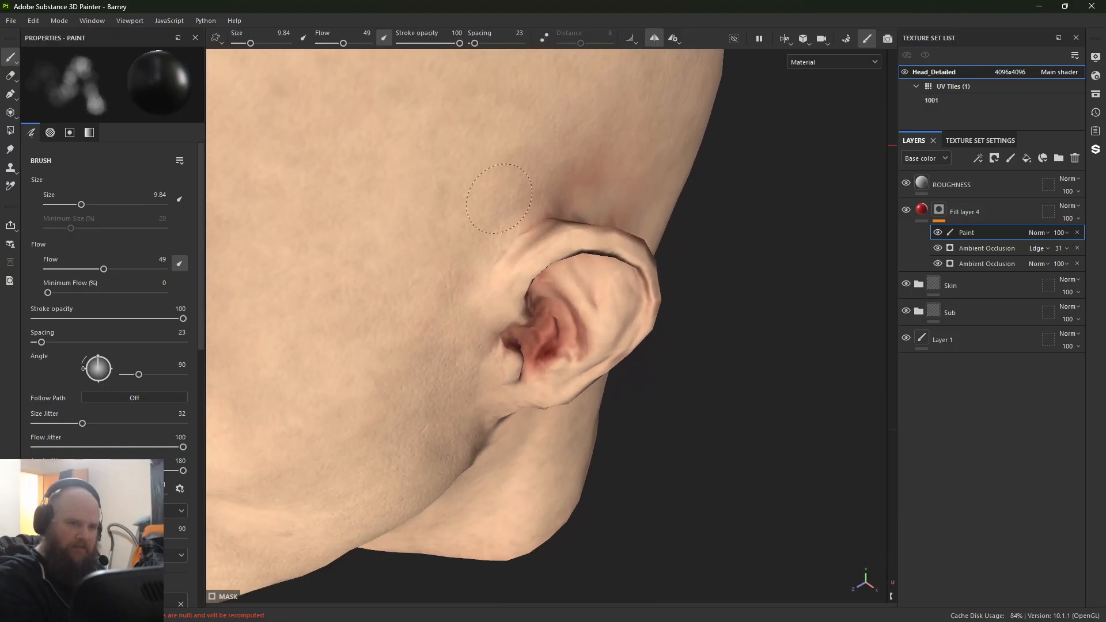
alt+drag(500, 199, 271, 213)
key(bracketright)
key(bracketright)
key(bracketright)
key(bracketright)
key(bracketright)
alt+middle_drag(746, 284, 185, 251)
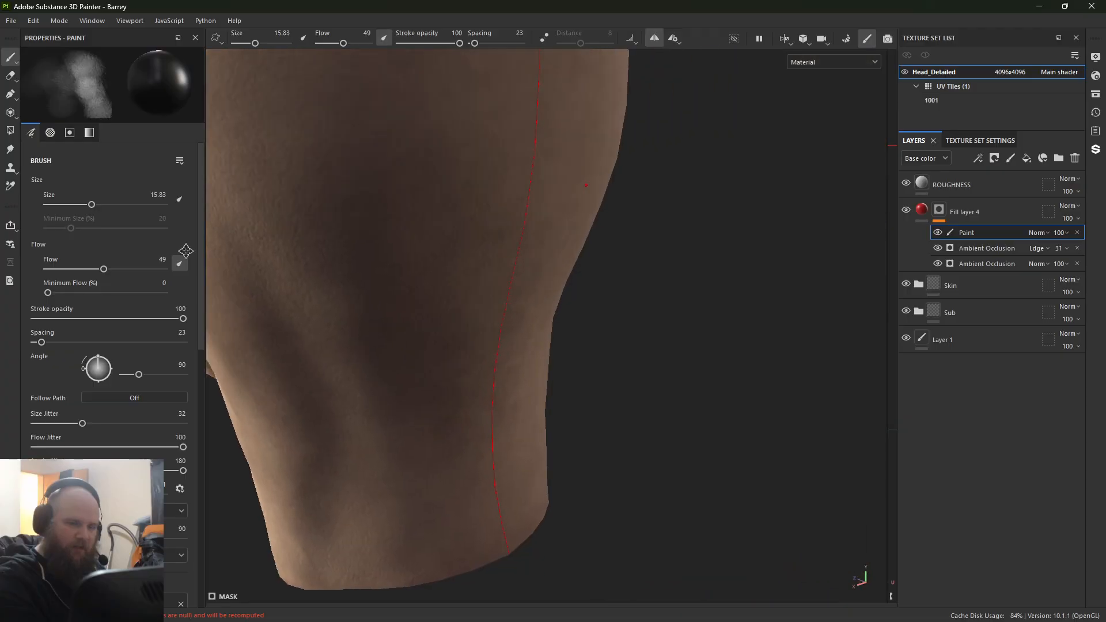
alt+drag(478, 245, 269, 247)
alt+right_drag(269, 247, 593, 217)
mouse_move(593, 217)
alt+mouse_down()
mouse_move(434, 196)
mouse_move(459, 140)
mouse_move(558, 178)
mouse_move(524, 242)
alt+mouse_up()
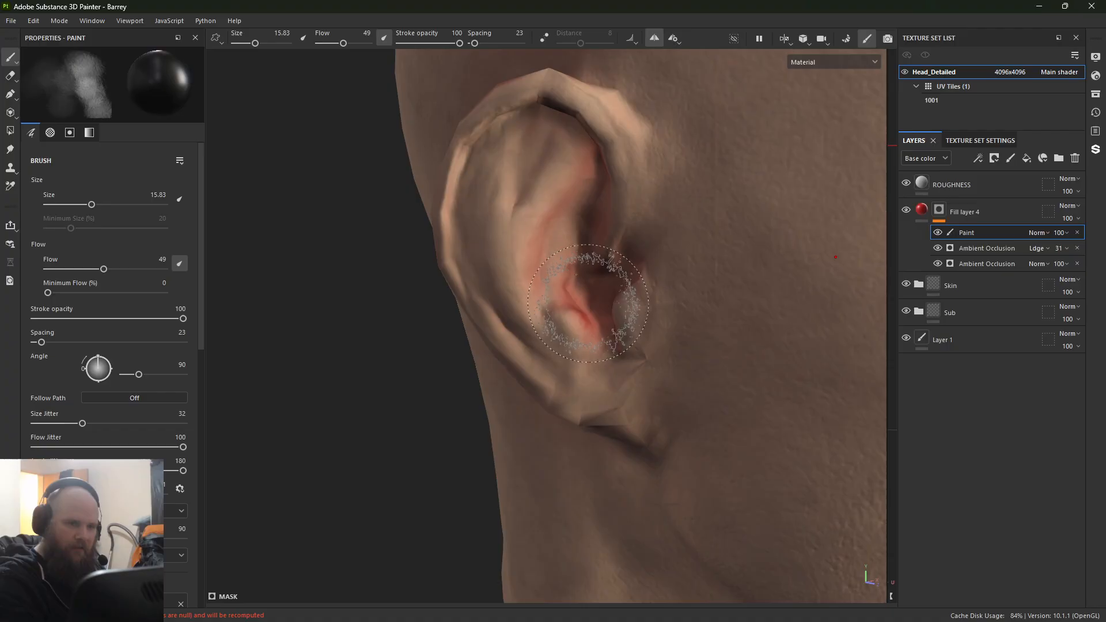
Step: Tone down the red at the mouth corners and around the nose with the black mask brush
mouse_move(717, 197)
alt+right_down()
mouse_move(363, 178)
mouse_move(312, 190)
alt+right_up()
mouse_move(599, 231)
alt+mouse_down()
mouse_move(455, 248)
mouse_move(429, 208)
mouse_move(368, 222)
alt+mouse_up()
alt+right_drag(454, 284, 657, 507)
mouse_move(657, 507)
alt+mouse_down()
mouse_move(667, 444)
mouse_move(519, 405)
alt+mouse_up()
alt+right_drag(519, 405, 637, 421)
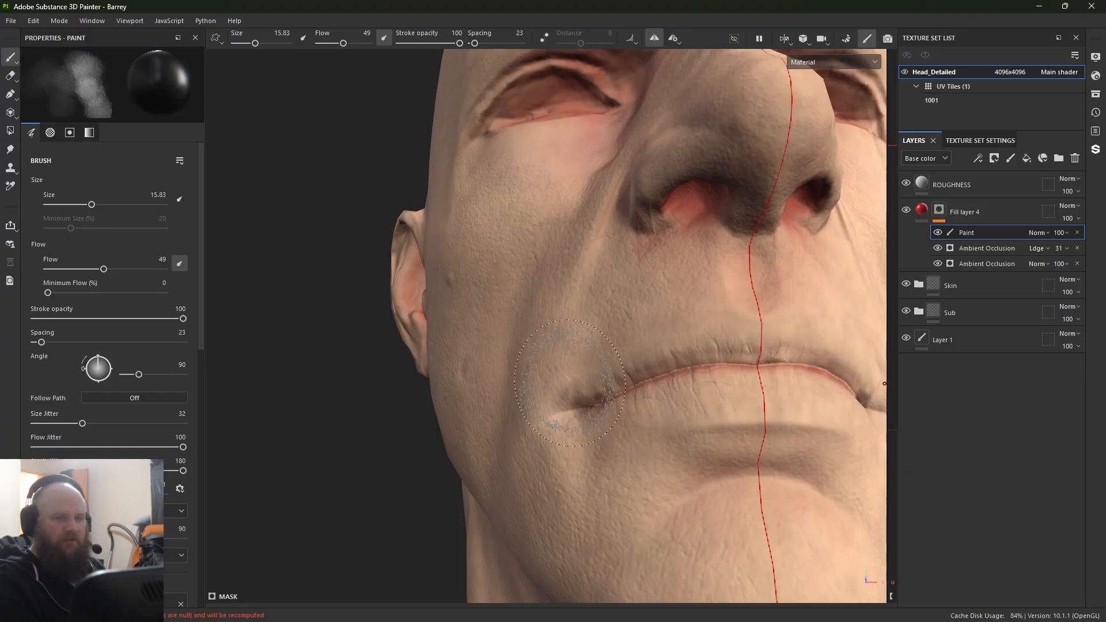
mouse_move(815, 333)
alt+mouse_down()
mouse_move(605, 432)
mouse_move(569, 363)
mouse_move(576, 311)
alt+mouse_up()
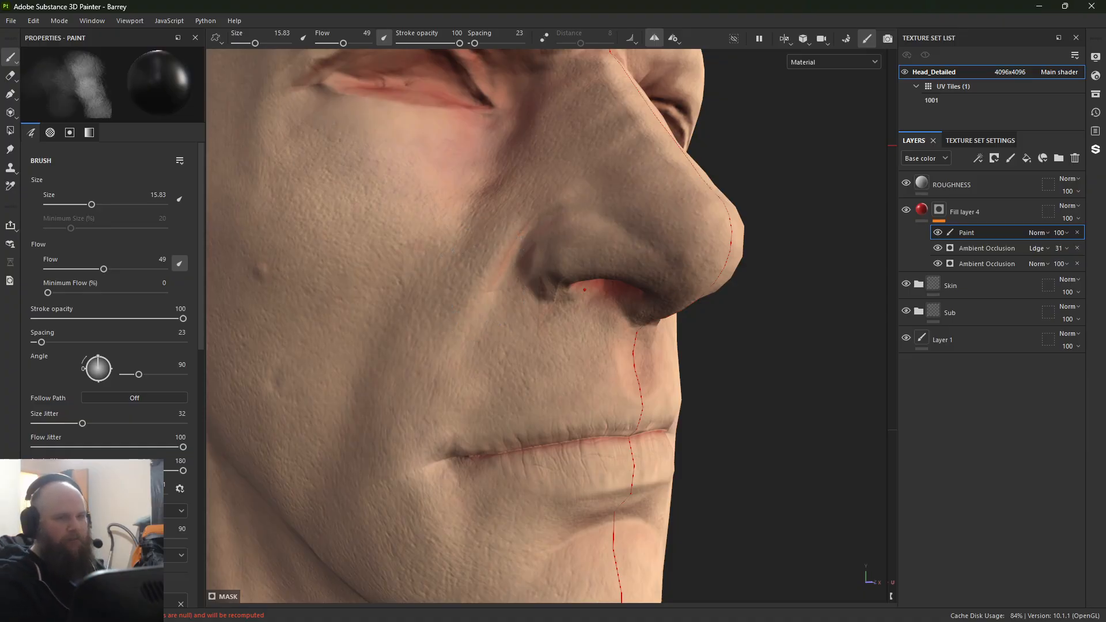
alt+drag(411, 238, 484, 291)
alt+middle_drag(483, 291, 464, 366)
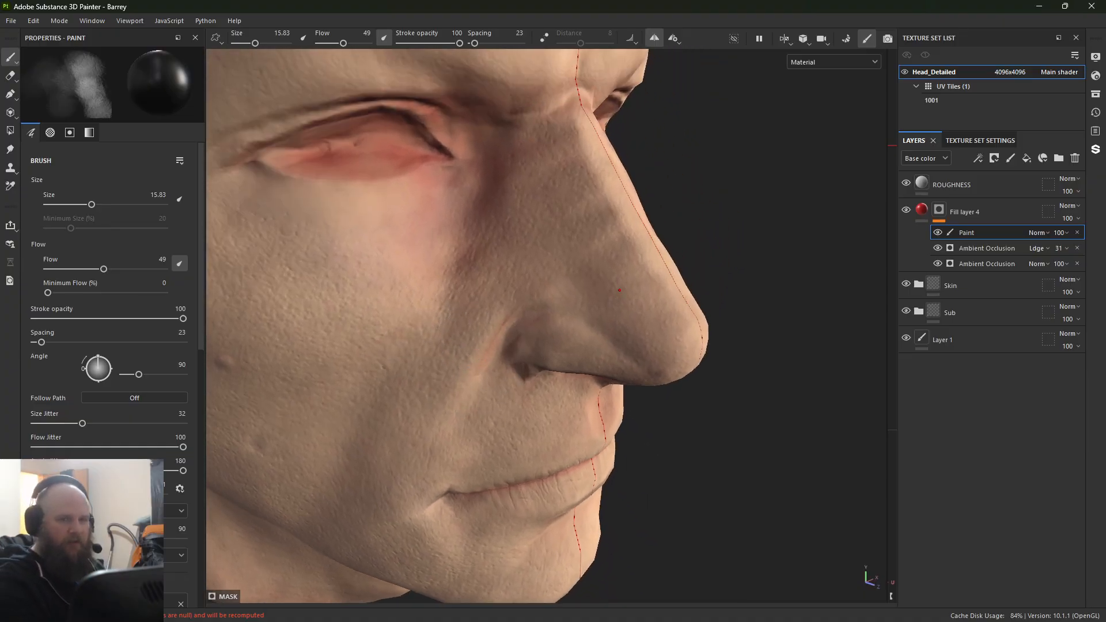
Step: Hide and show the mask's paint effect to compare the face with and without the brushwork
click(938, 233)
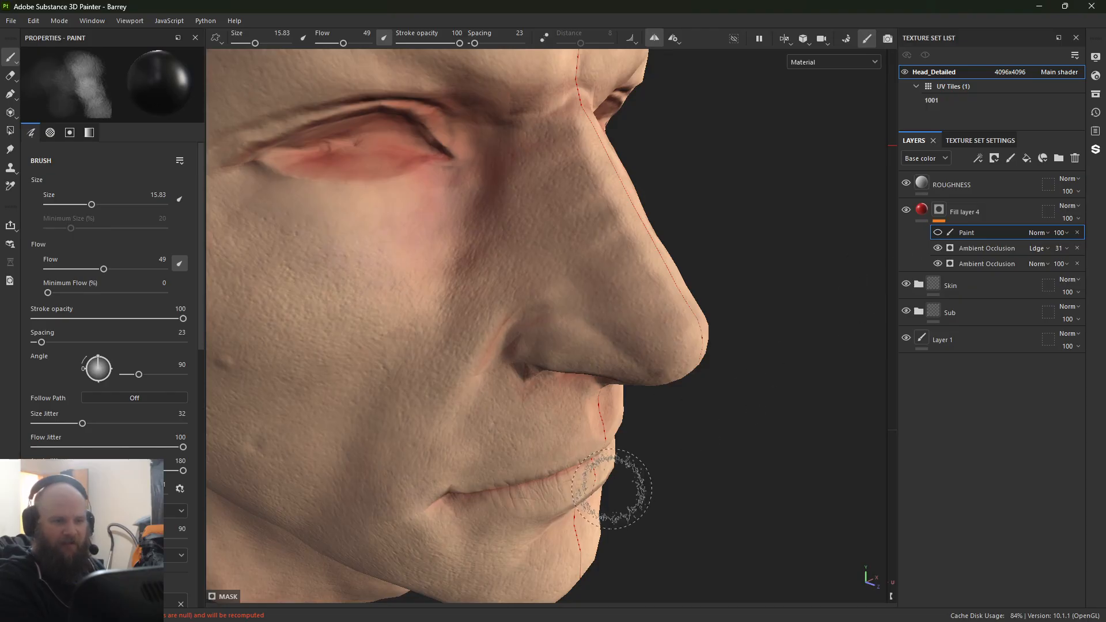
alt+drag(617, 482, 461, 253)
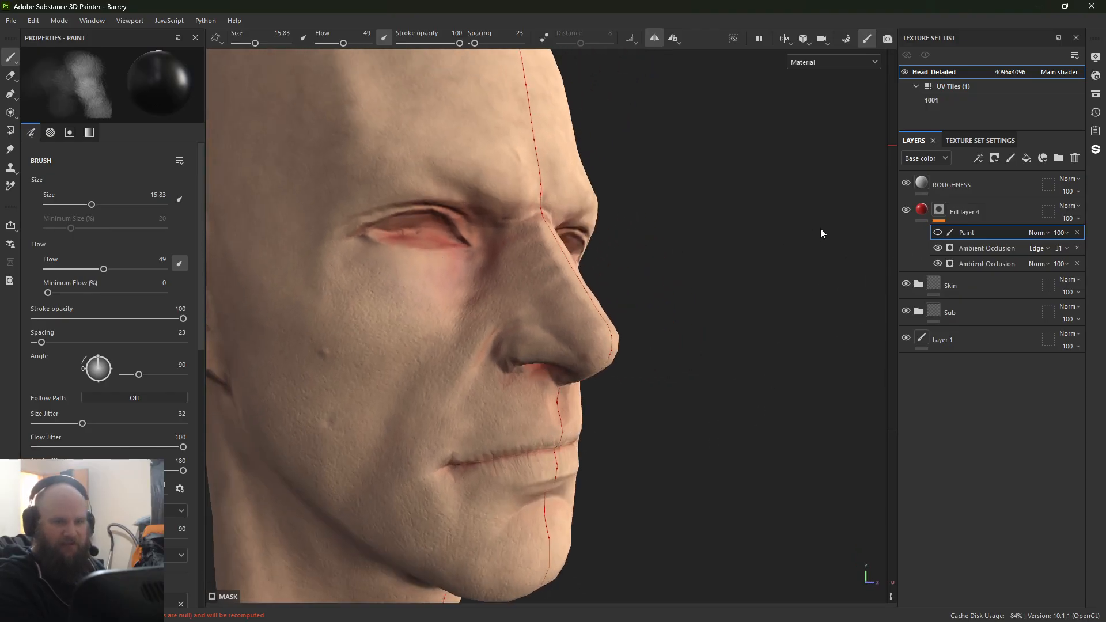
click(938, 233)
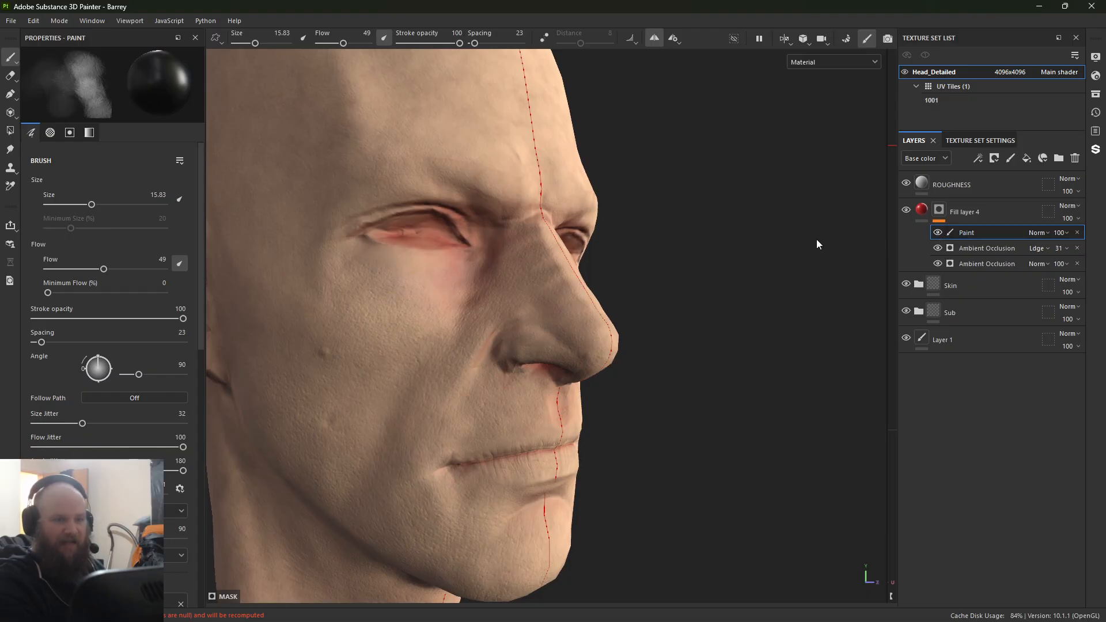
Step: Paint black on the mask between the inner eye and nose bridge, and show only the base color channel
scroll(301, 254, up, 3)
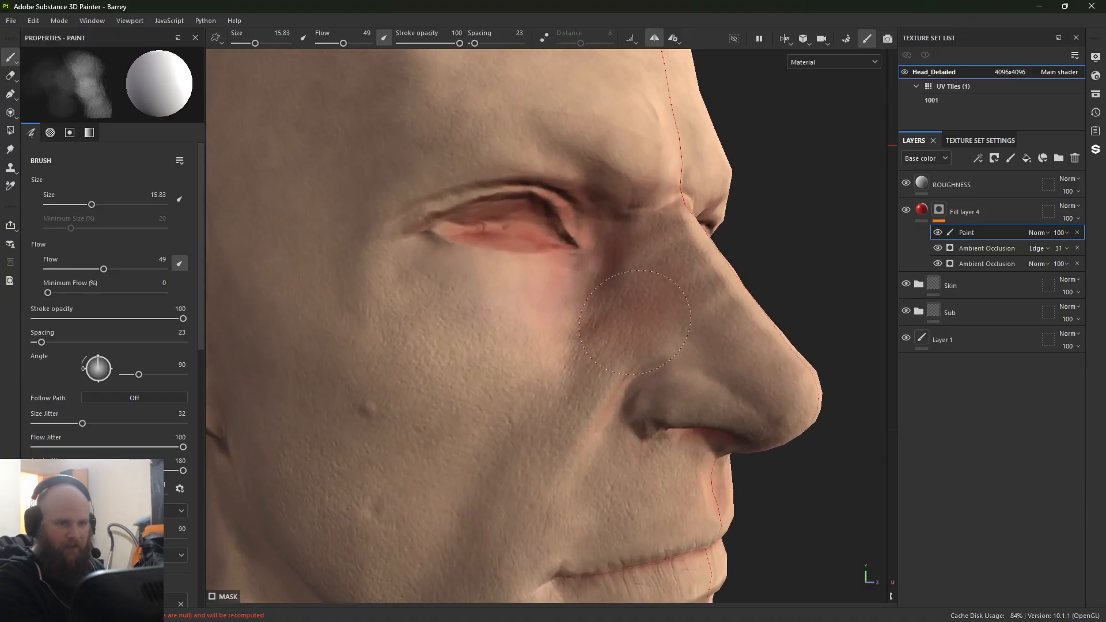
key(x)
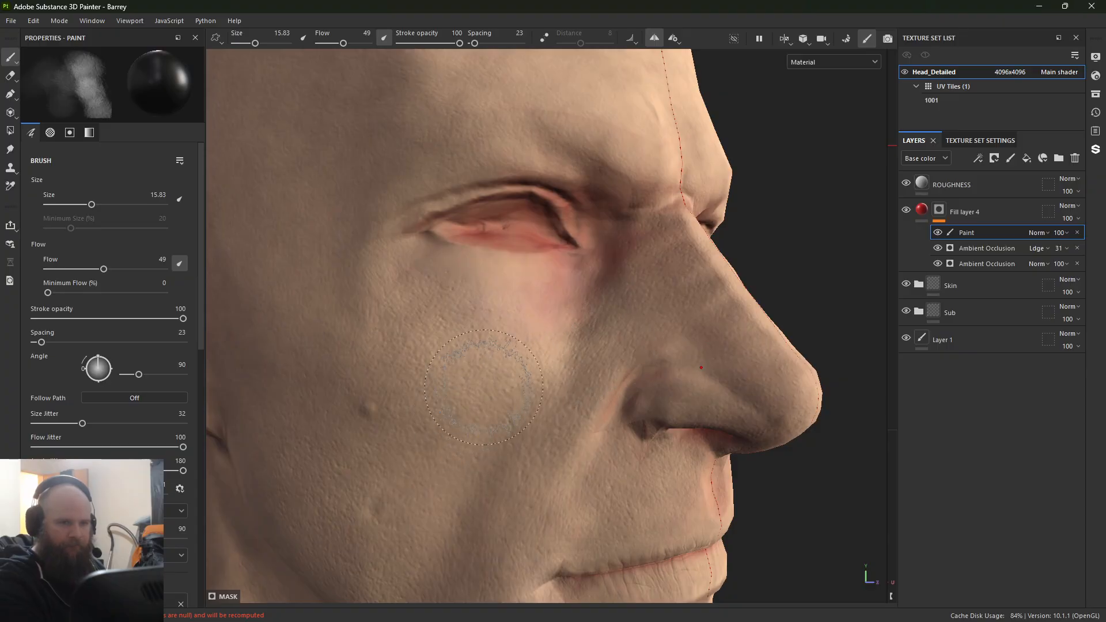
key(c)
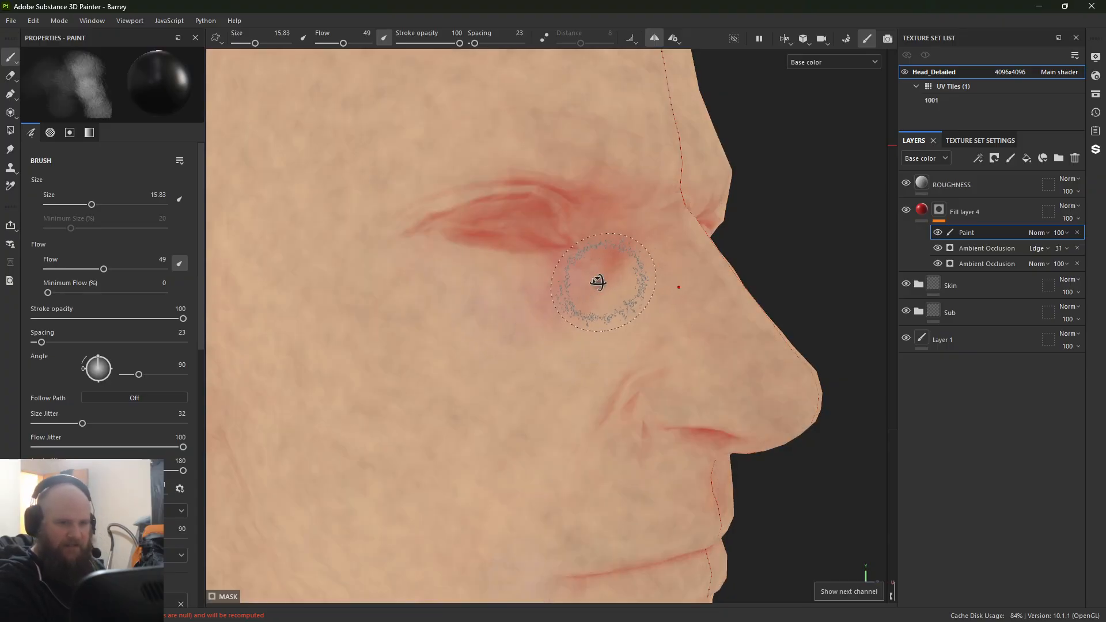
alt+drag(598, 283, 572, 294)
Step: Switch the mask brush to white with stroke opacity 23 and flow 22, and paint soft red beneath the eye
key(x)
click(107, 319)
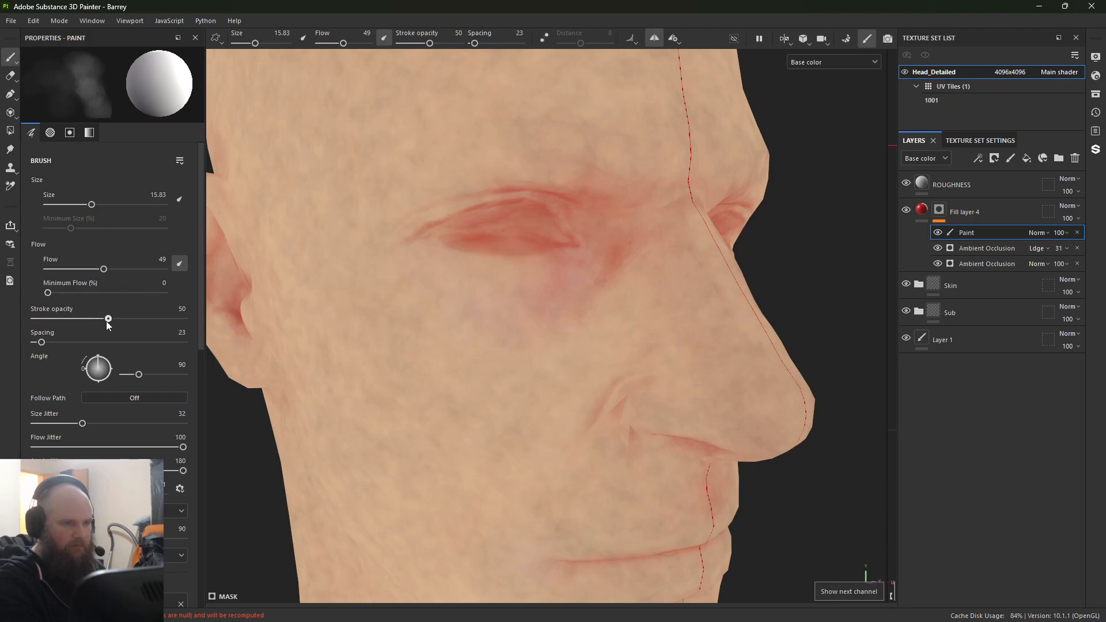
drag(107, 320, 68, 321)
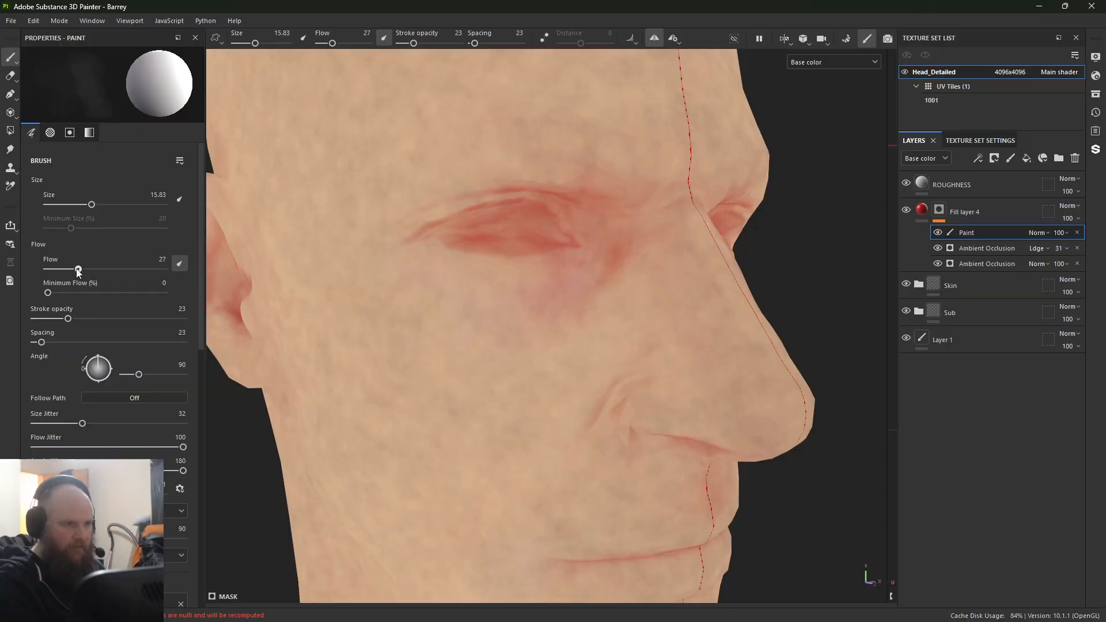
drag(78, 270, 72, 269)
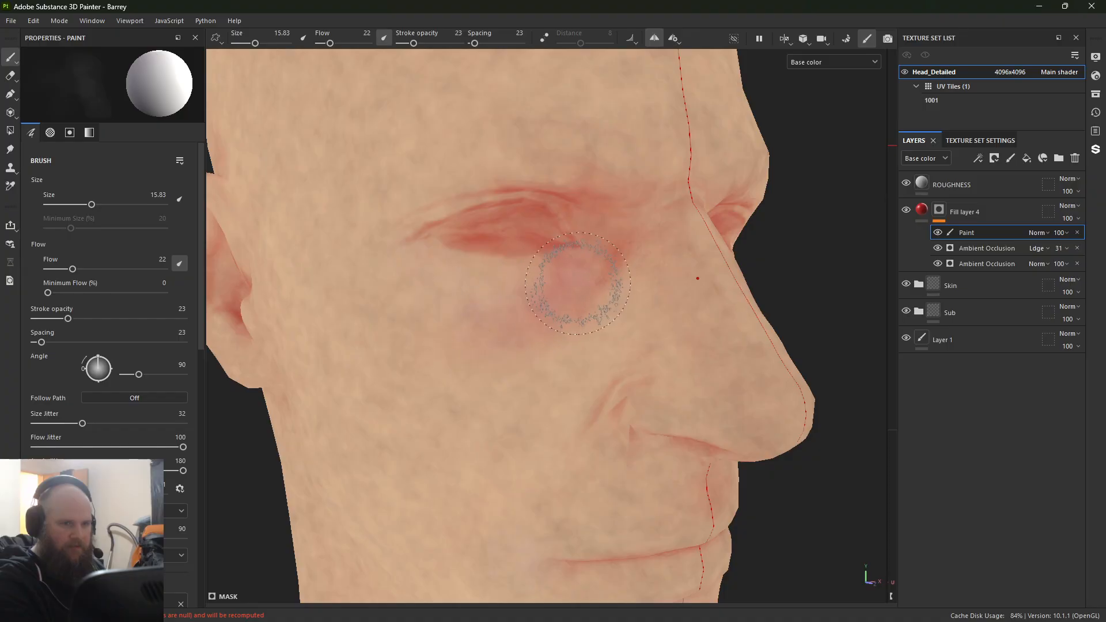
mouse_move(666, 457)
alt+mouse_down()
mouse_move(605, 464)
mouse_move(439, 343)
mouse_move(454, 282)
mouse_move(474, 351)
mouse_move(463, 346)
alt+mouse_up()
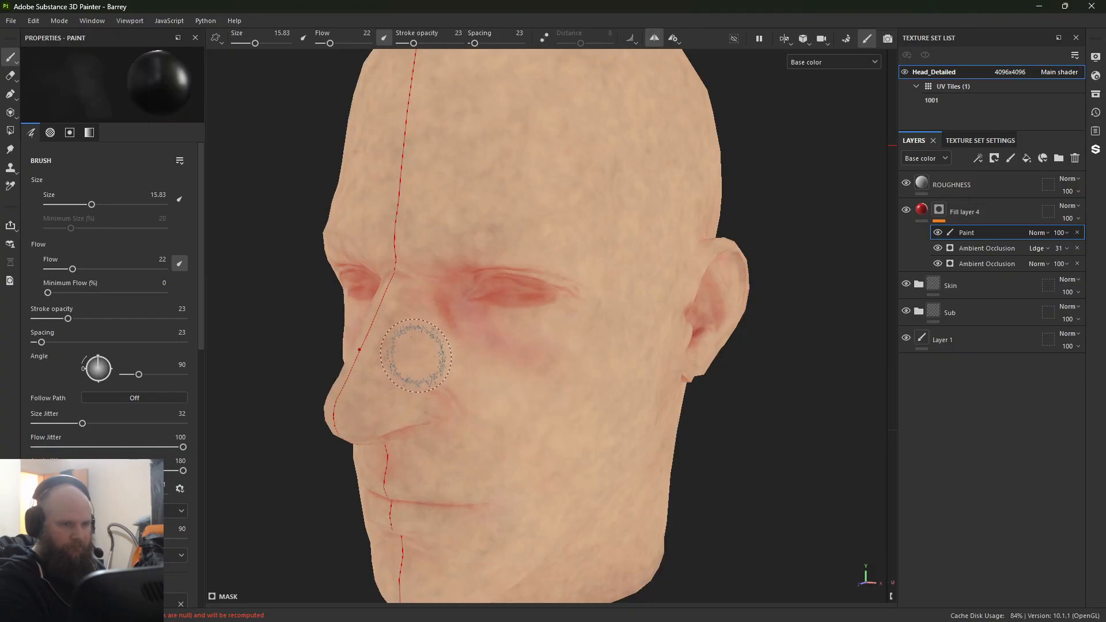
Step: Soften the red beside the nose bridge and inner eye with black at brush size 10.48 and stroke opacity 49
mouse_move(416, 356)
alt+right_down()
mouse_move(477, 338)
mouse_move(703, 438)
alt+right_up()
alt+drag(703, 437, 507, 388)
ctrl+right_drag(506, 388, 493, 353)
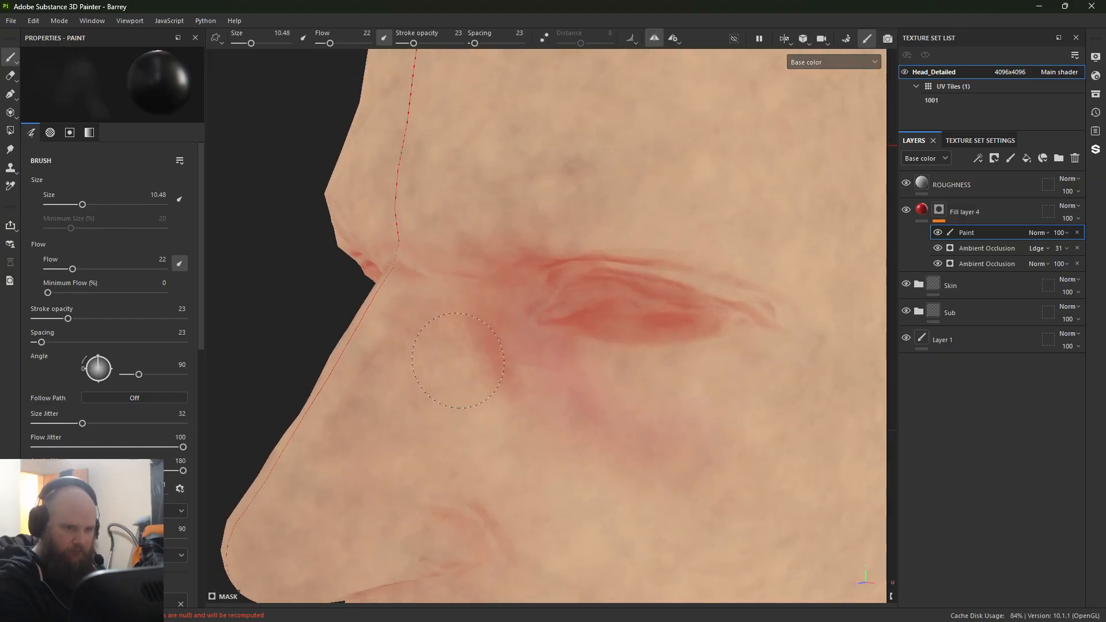
drag(107, 322, 110, 321)
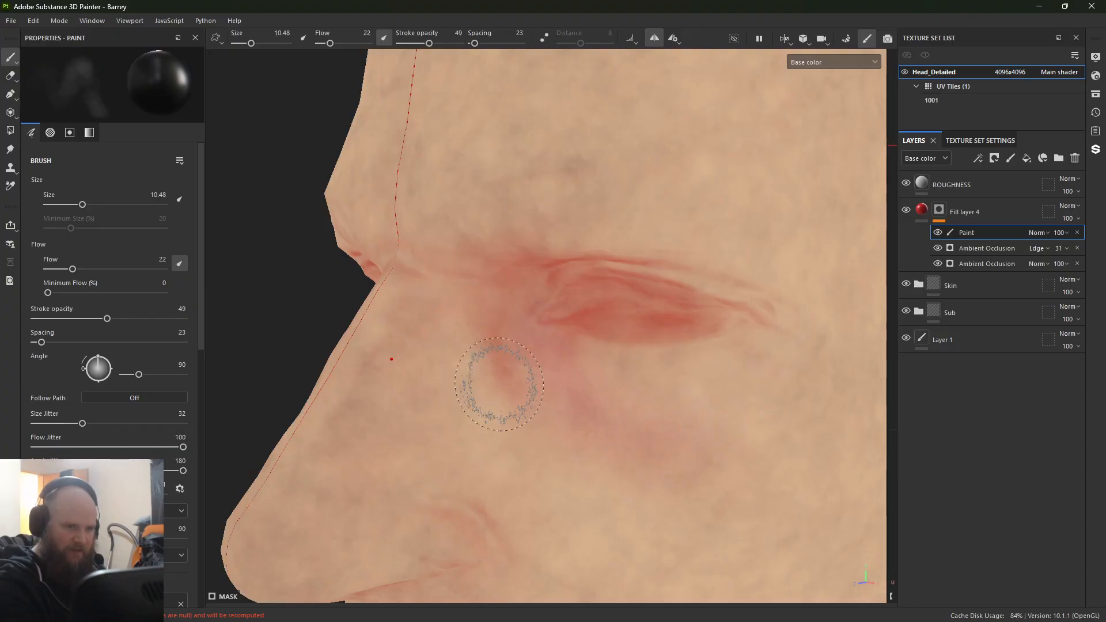
alt+drag(458, 183, 485, 213)
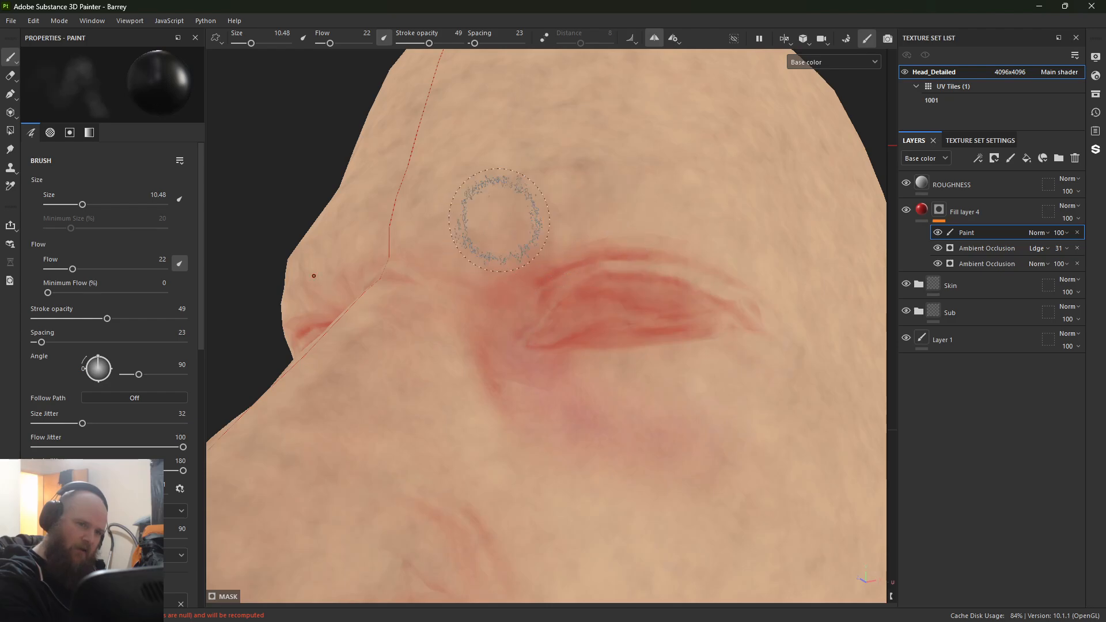
Step: Refine the red streaks at the outer eye corner, reducing the brush to 3.15 and setting stroke opacity to 58
mouse_move(431, 396)
alt+mouse_down()
mouse_move(398, 283)
mouse_move(415, 284)
mouse_move(453, 197)
alt+mouse_up()
alt+right_drag(453, 197, 491, 266)
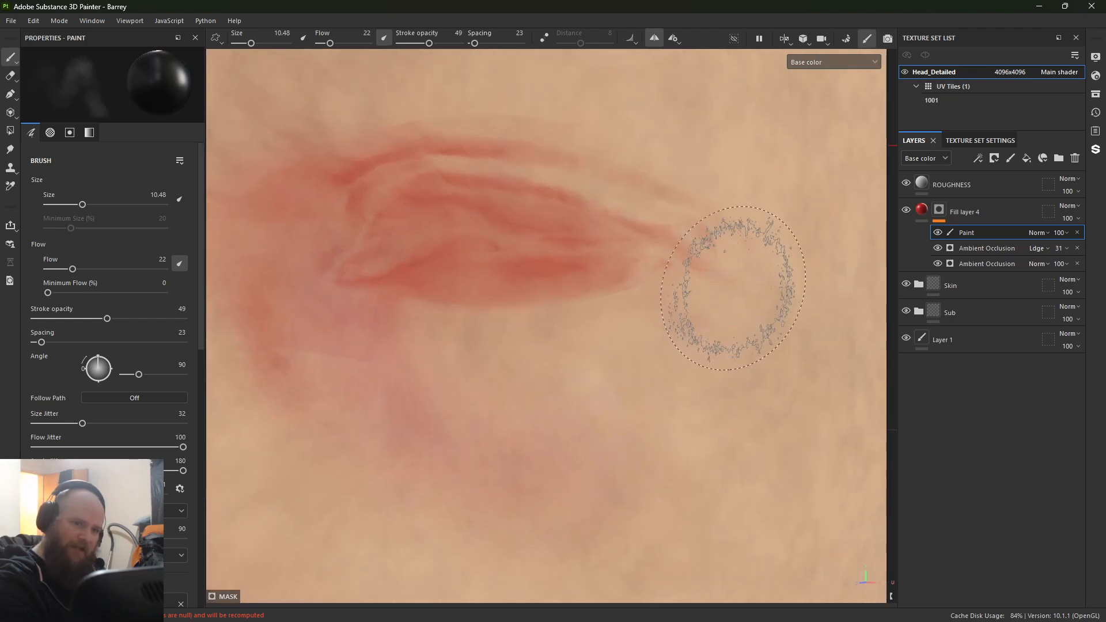
ctrl+right_drag(729, 263, 705, 251)
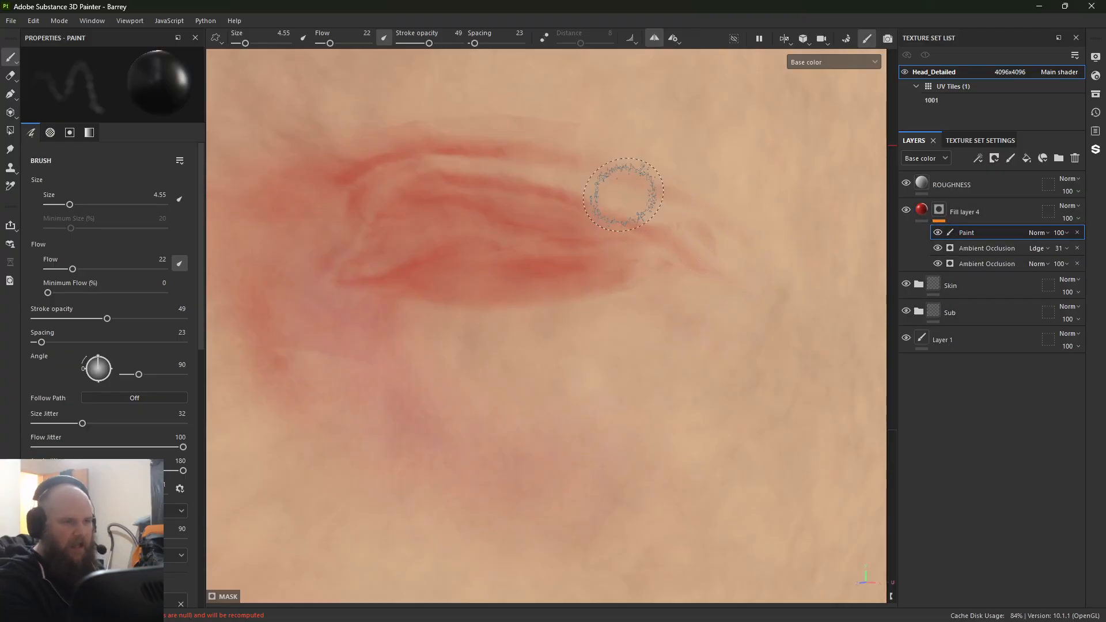
ctrl+right_drag(637, 212, 640, 211)
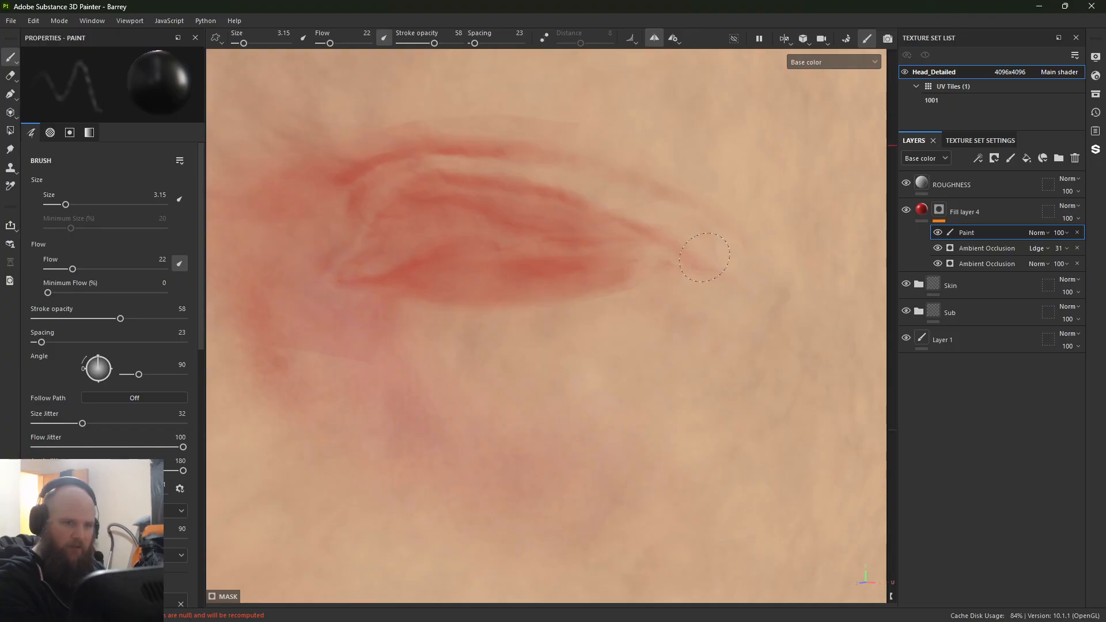
Step: Retouch the red around the nostril with the black mask brush and enlarge the brush to 6.51
alt+right_drag(700, 289, 64, 249)
alt+middle_drag(380, 282, 434, 61)
alt+drag(501, 133, 612, 155)
mouse_move(452, 218)
alt+right_down()
mouse_move(622, 357)
mouse_move(628, 349)
alt+right_up()
mouse_move(420, 244)
alt+mouse_down()
mouse_move(432, 205)
mouse_move(408, 215)
alt+mouse_up()
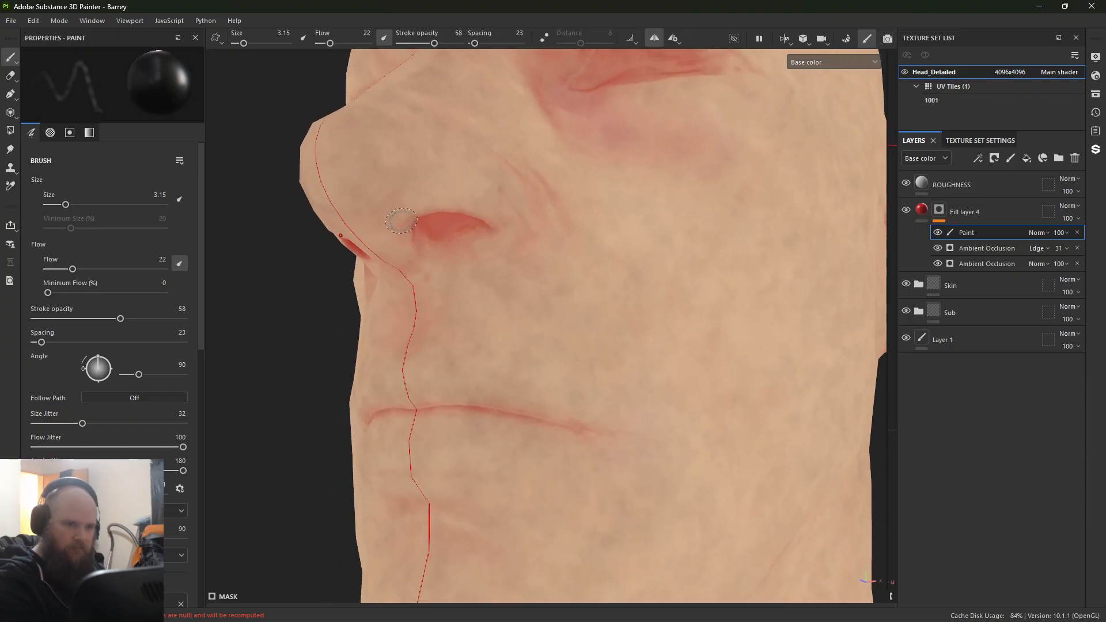
ctrl+right_drag(394, 216, 426, 216)
Step: Soften the hard red edges beneath the earlobe with the black mask brush
alt+right_drag(462, 269, 323, 253)
alt+drag(768, 301, 496, 308)
alt+middle_drag(726, 323, 461, 300)
alt+right_drag(461, 300, 474, 195)
alt+drag(474, 196, 452, 121)
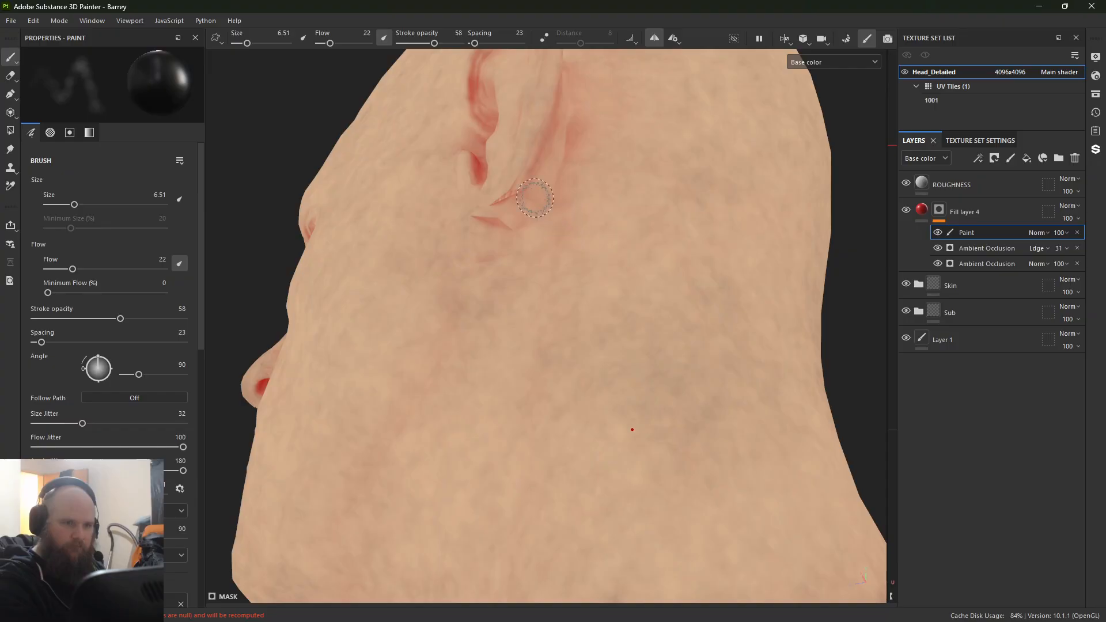
alt+drag(529, 208, 448, 191)
alt+middle_drag(448, 191, 479, 236)
alt+right_drag(479, 235, 661, 343)
alt+drag(661, 343, 516, 240)
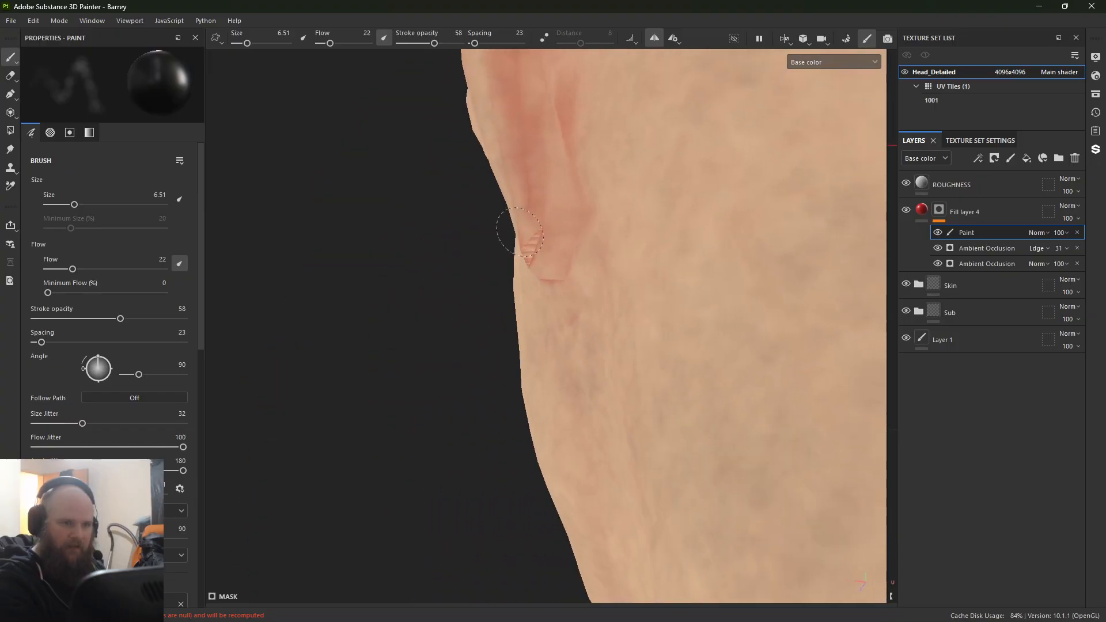
Step: Tone down the red behind the ear with the brush at size 12.03 and return the viewport to the material view
mouse_move(600, 254)
alt+mouse_down()
mouse_move(556, 306)
mouse_move(550, 296)
alt+mouse_up()
ctrl+right_drag(502, 217, 506, 217)
alt+drag(507, 217, 513, 270)
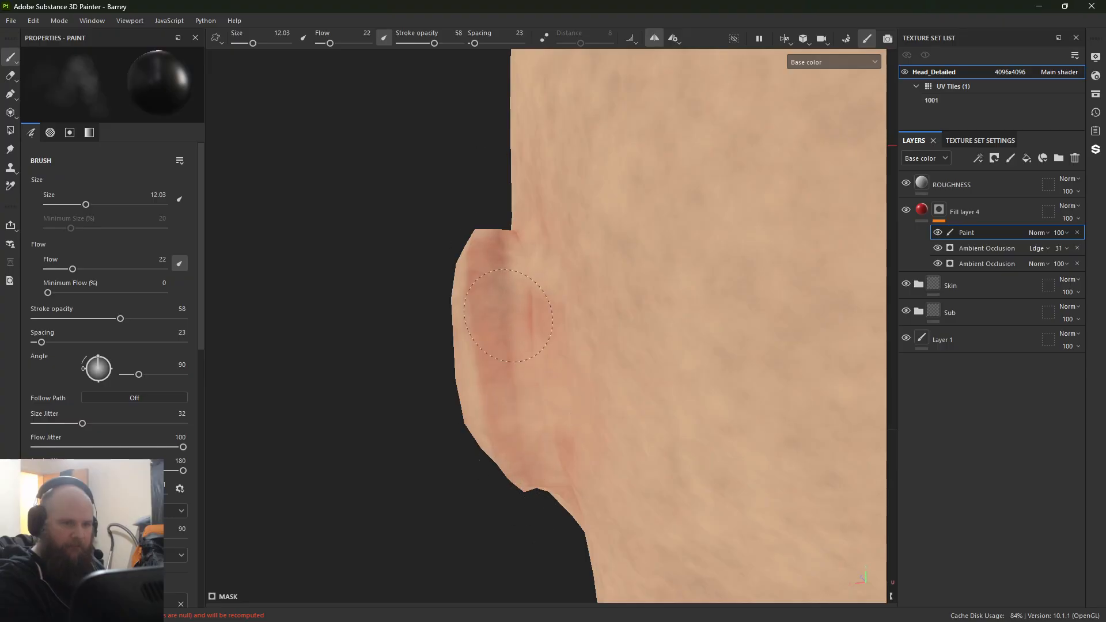
alt+drag(484, 363, 425, 250)
key(m)
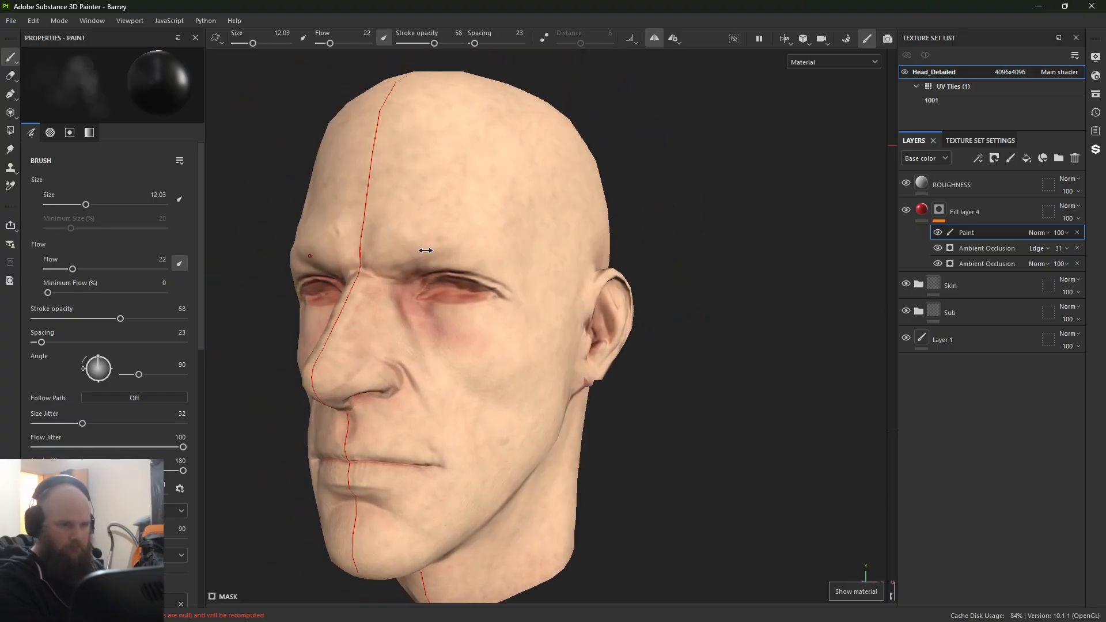
Step: Examine the red tint around the eyes, nostril, lips and ear in the material view, with Fill layer 4 selected
shift+right_drag(425, 250, 527, 248)
alt+drag(543, 230, 581, 230)
alt+middle_drag(582, 323, 576, 230)
alt+right_drag(518, 346, 413, 459)
alt+drag(413, 459, 357, 404)
alt+middle_drag(357, 404, 346, 288)
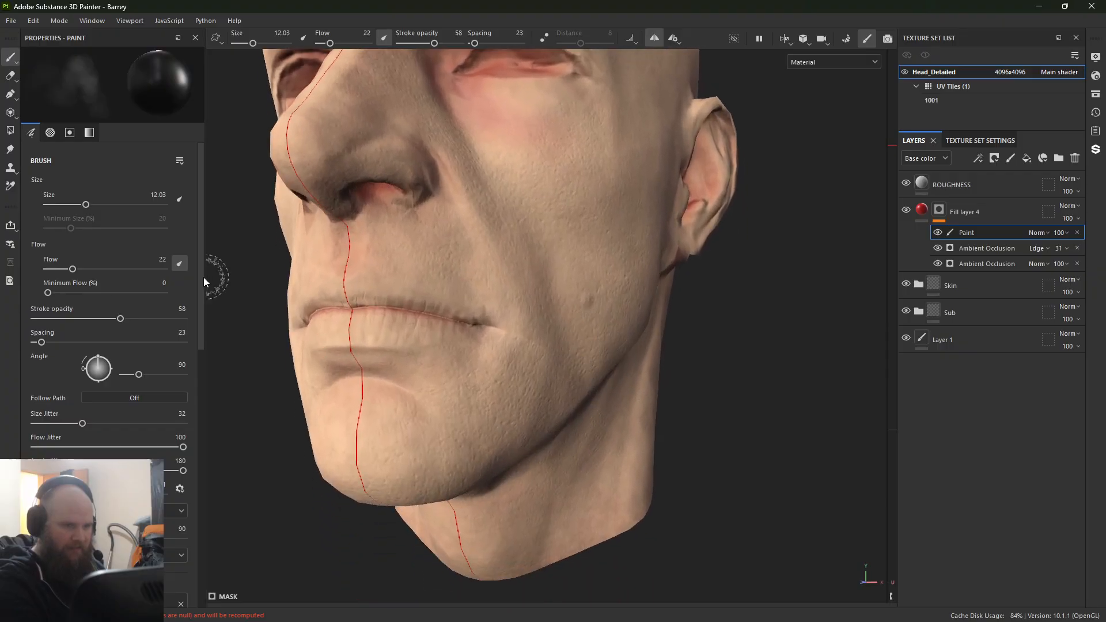
click(991, 214)
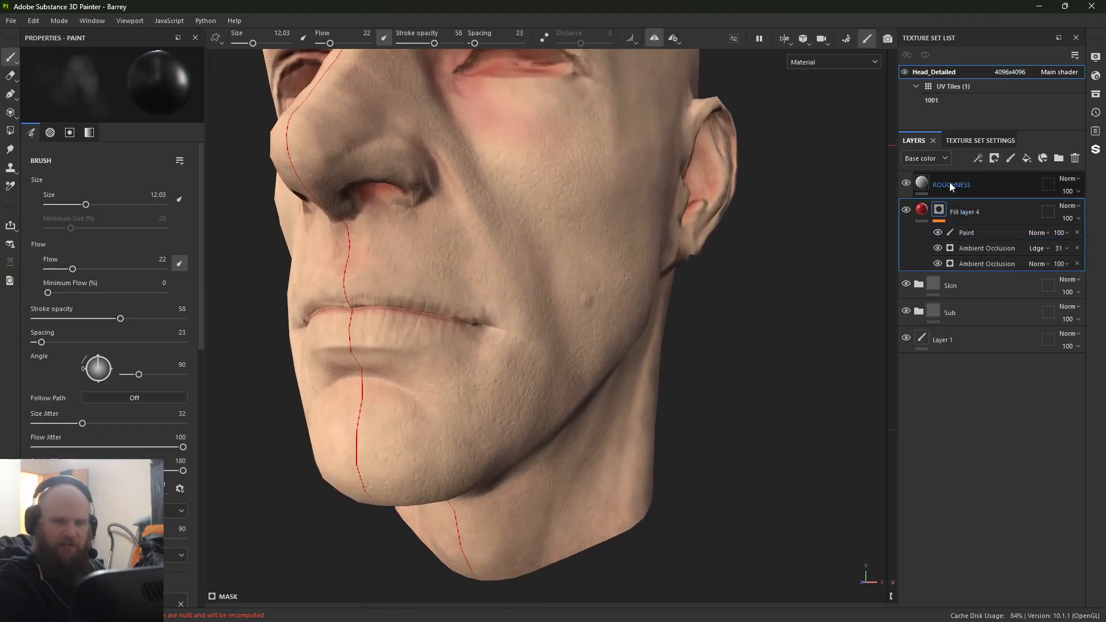
alt+middle_drag(590, 229, 623, 420)
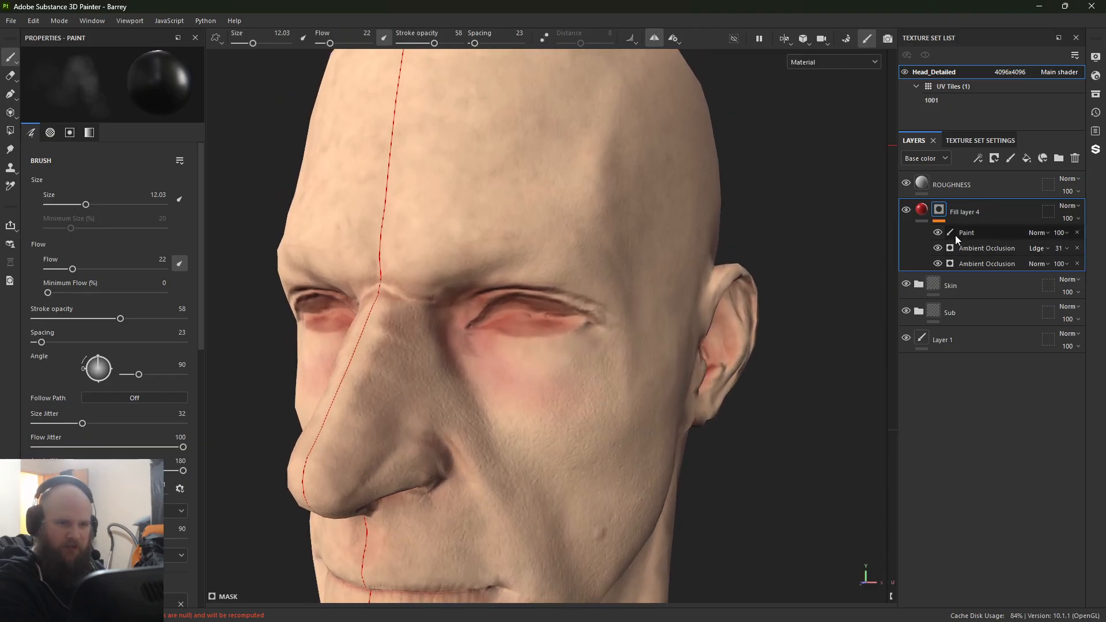
Step: Change the base color of Fill layer 4 to the orange-red D6400F
click(921, 210)
click(150, 370)
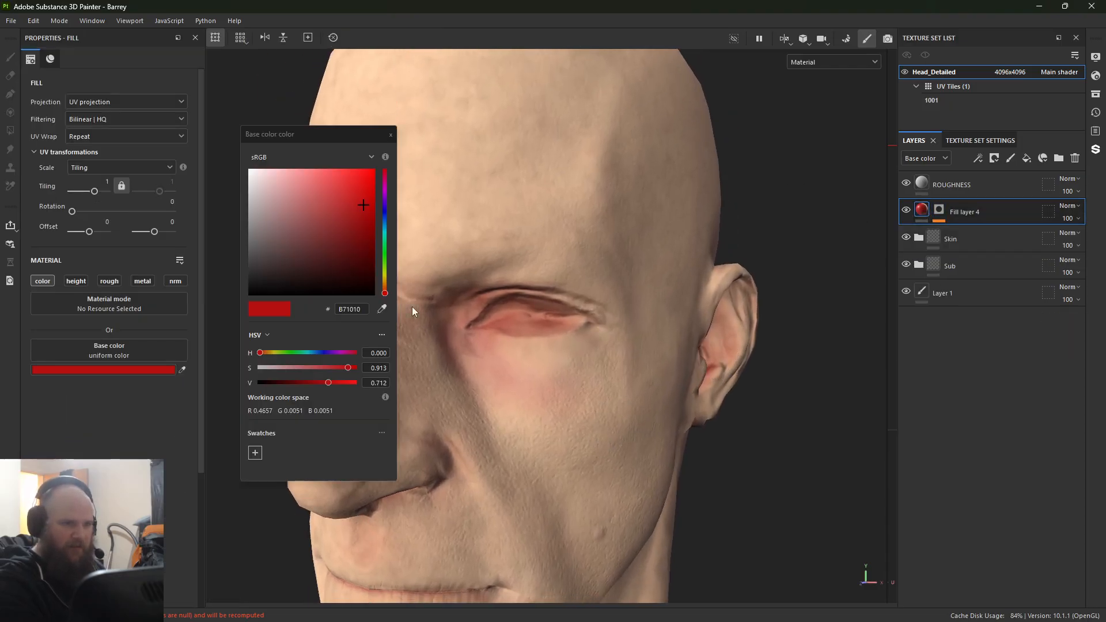
drag(384, 266, 386, 292)
click(385, 175)
click(383, 177)
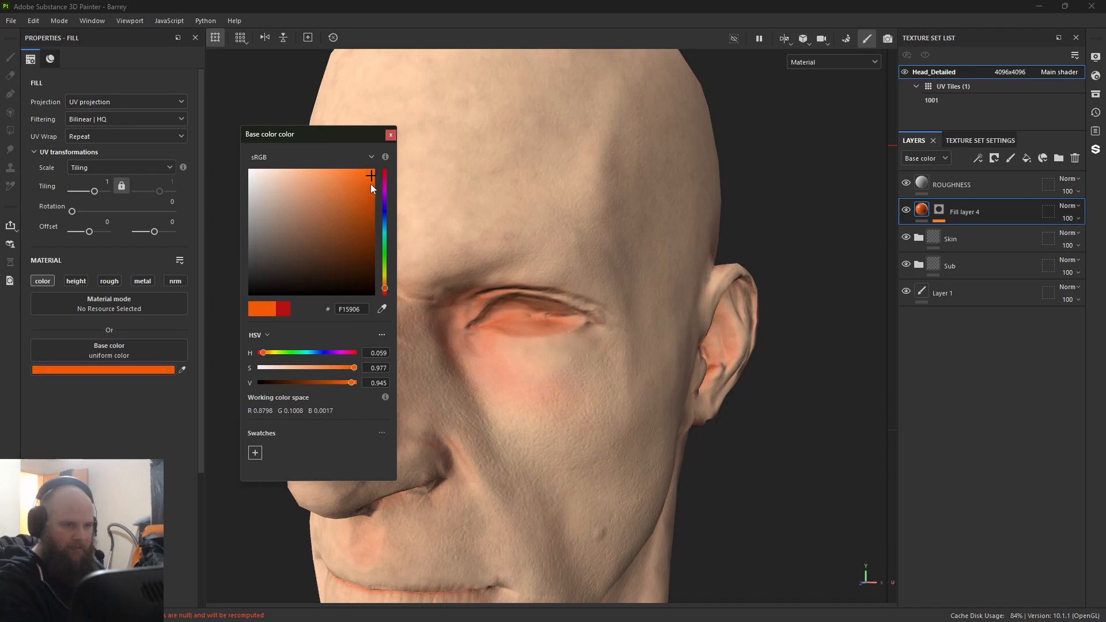
drag(371, 185, 367, 190)
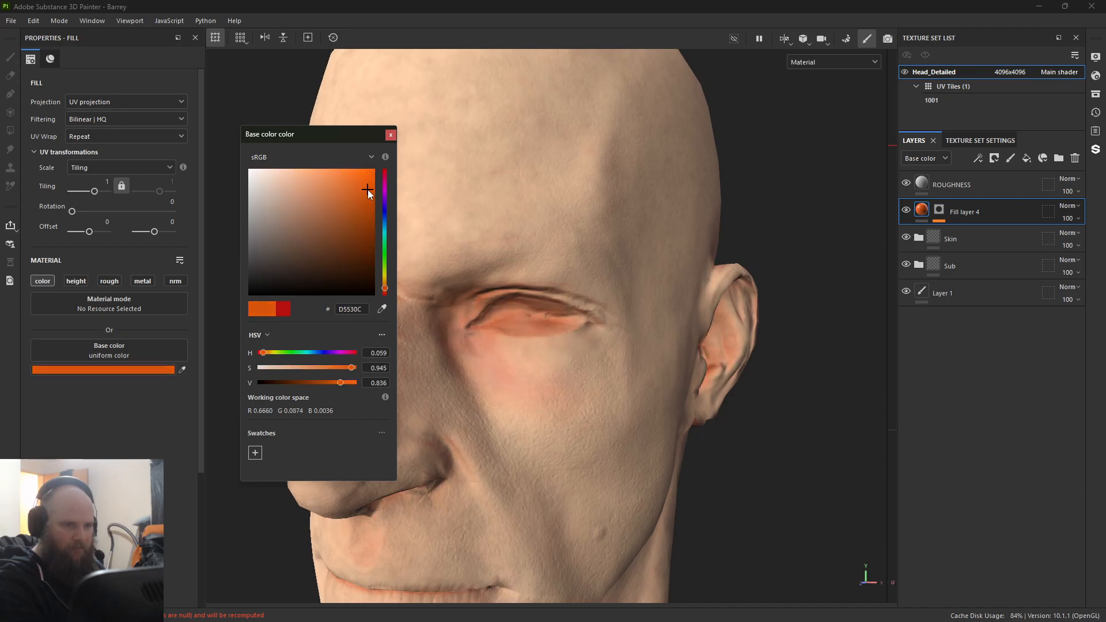
click(383, 291)
click(405, 177)
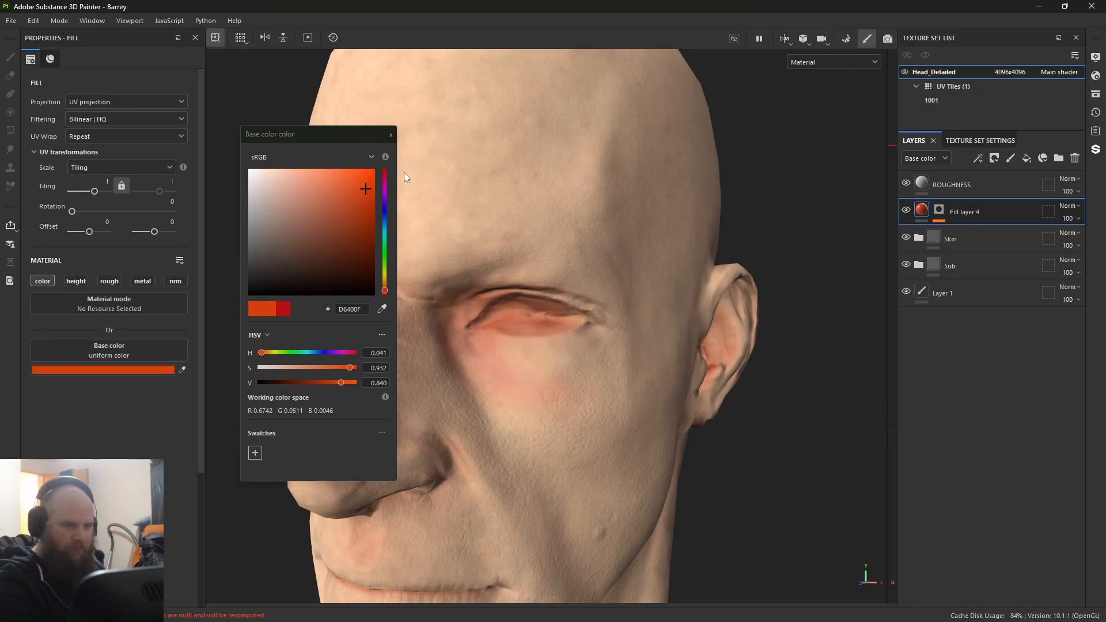
click(390, 136)
Step: Activate the Paint effect in Fill layer 4's mask for further retouching around the eye
alt+right_drag(385, 196, 314, 245)
alt+drag(314, 245, 346, 252)
alt+middle_drag(346, 251, 340, 202)
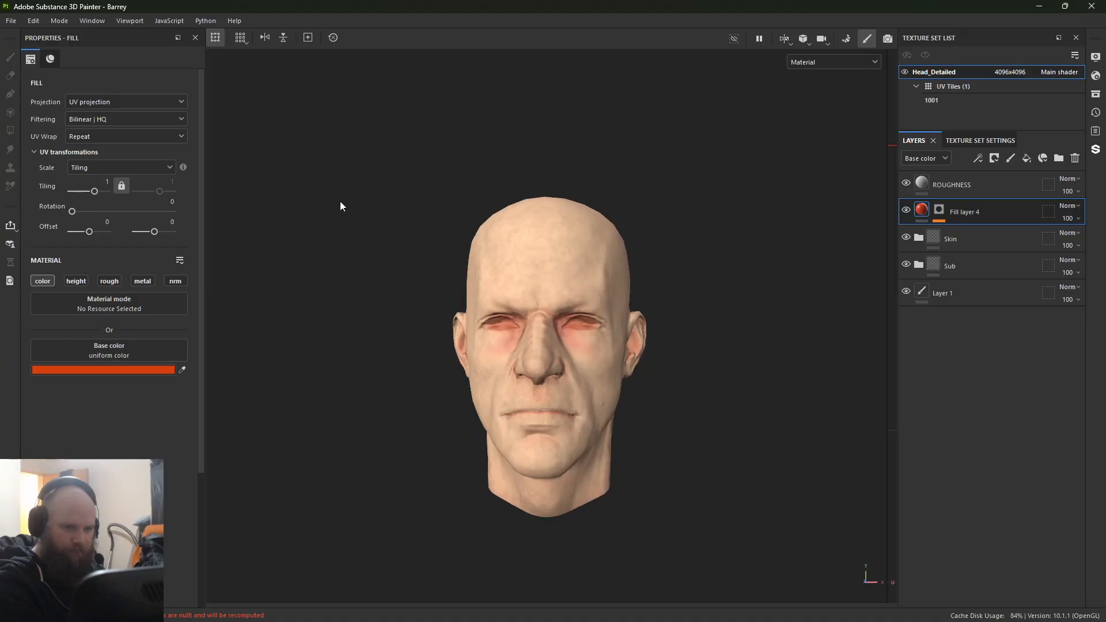
alt+right_drag(340, 202, 594, 409)
alt+drag(593, 409, 452, 316)
alt+right_drag(451, 316, 879, 200)
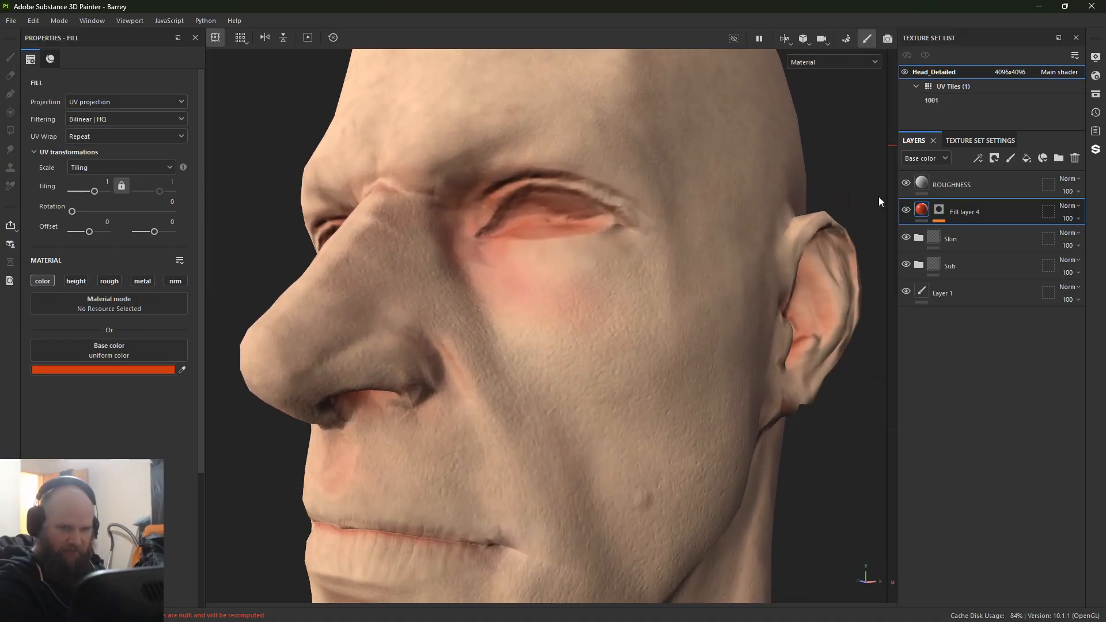
click(943, 208)
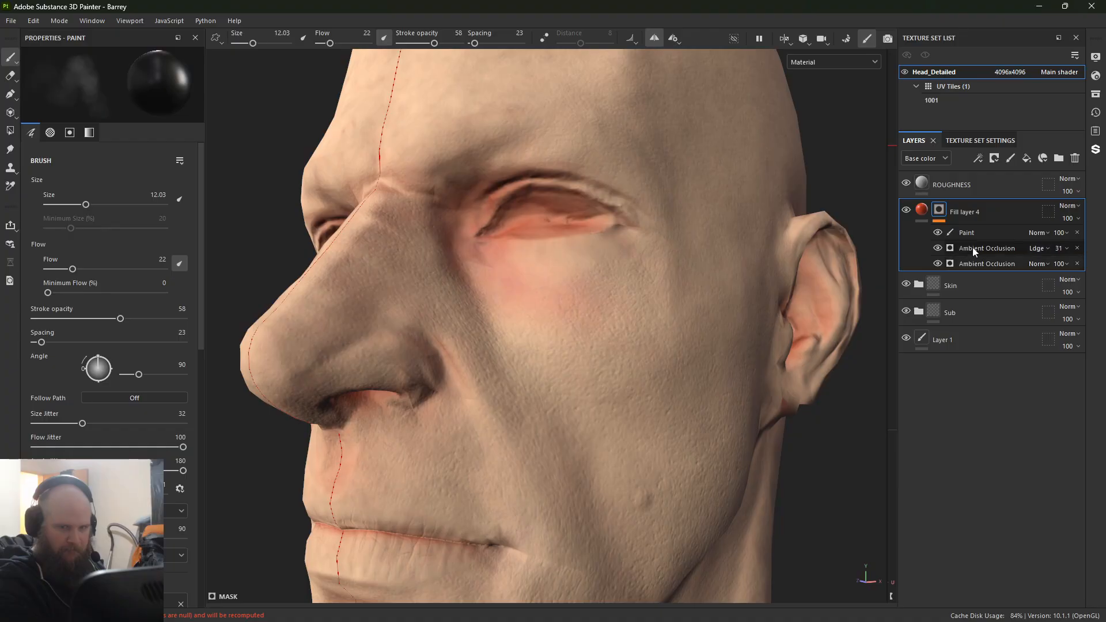
alt+drag(488, 320, 507, 344)
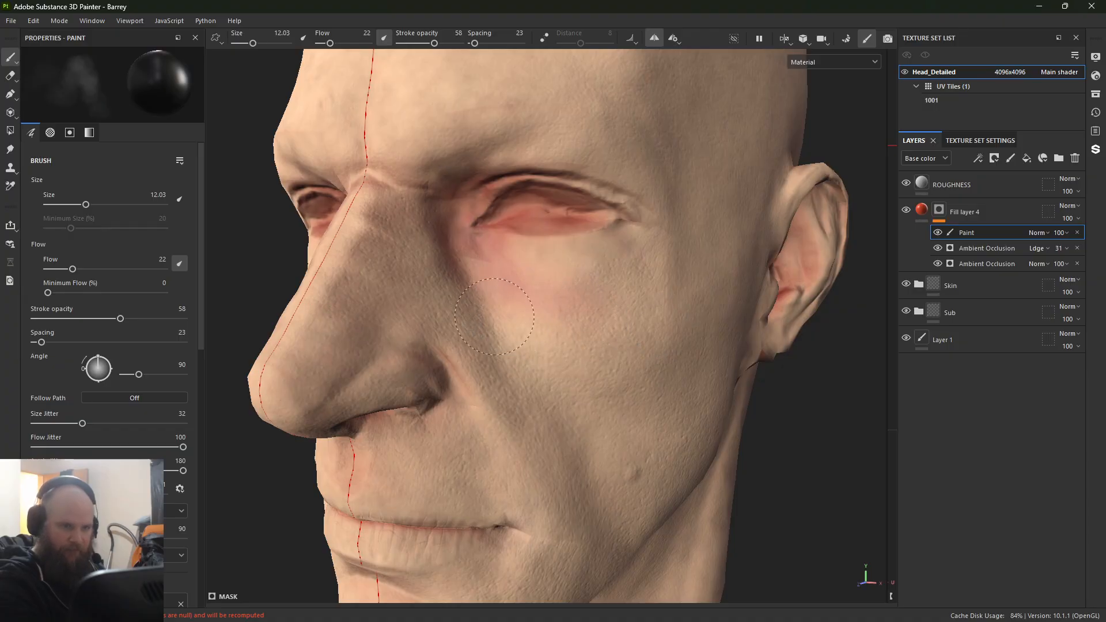
Step: Show only the base color and blend the red patch beneath the eye in the mask, alternating white and black paint
alt+middle_drag(567, 401, 568, 364)
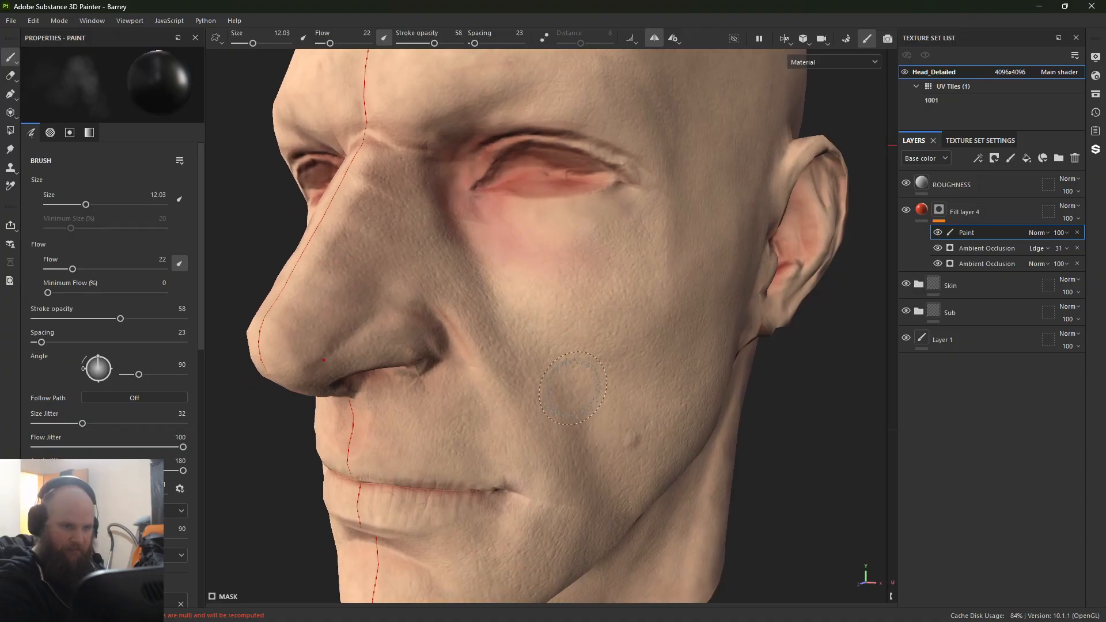
alt+right_drag(536, 327, 605, 300)
alt+middle_drag(602, 300, 567, 398)
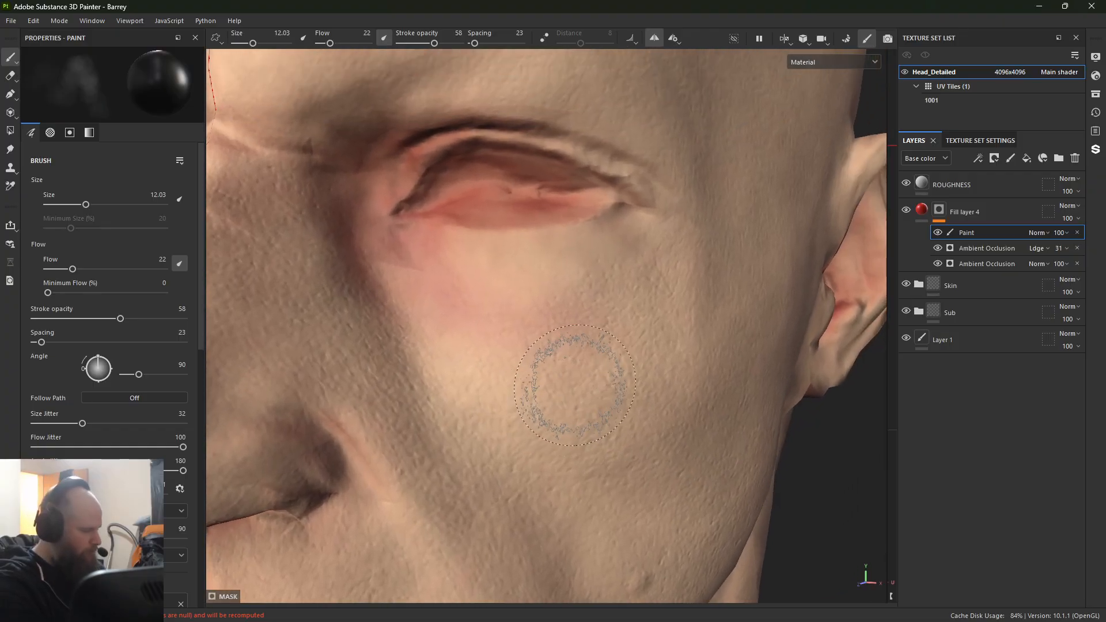
key(c)
key(x)
mouse_move(583, 272)
mouse_down()
mouse_move(637, 228)
mouse_move(588, 272)
mouse_up()
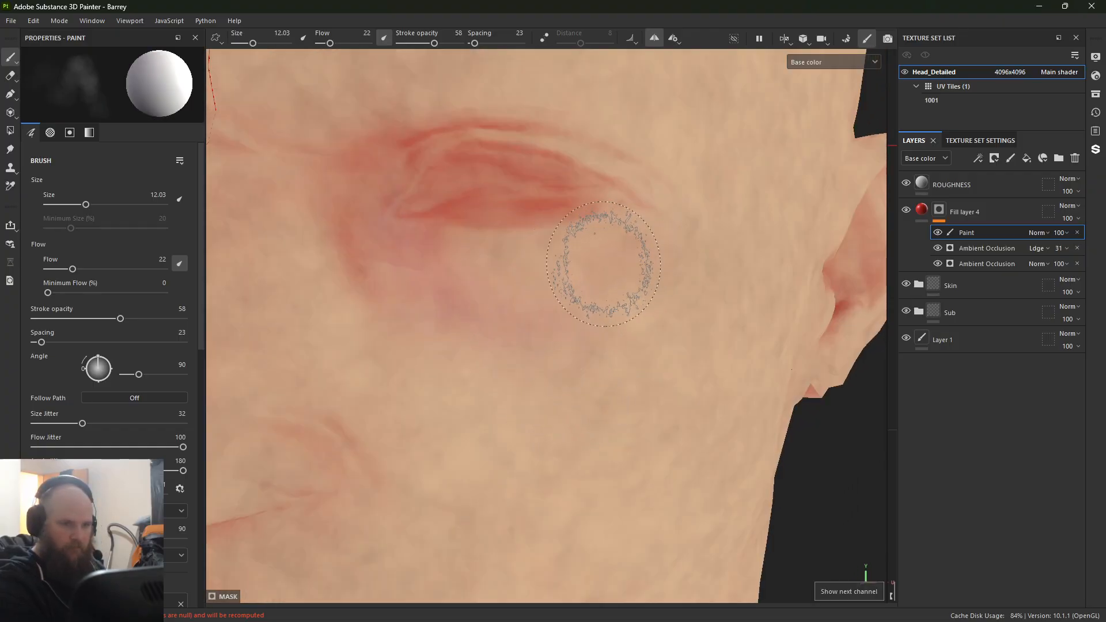
key(x)
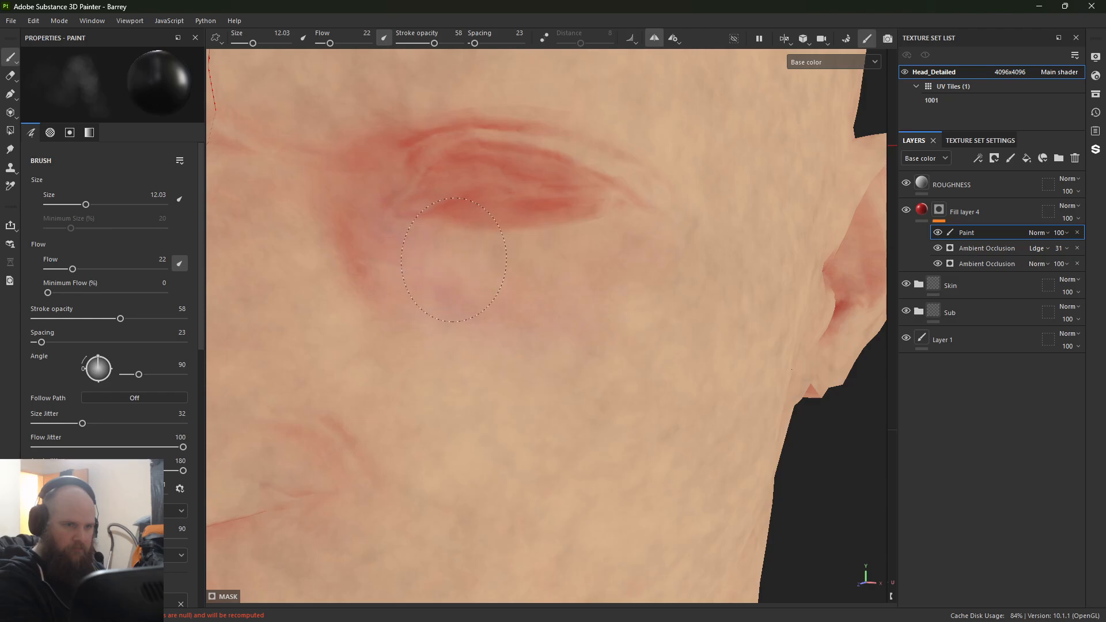
Step: Examine the base color of the whole face from the front, including the eyes, nostrils, lips and chin
alt+right_drag(610, 317, 348, 383)
alt+drag(348, 382, 508, 316)
alt+middle_drag(499, 321, 489, 294)
alt+drag(489, 294, 483, 296)
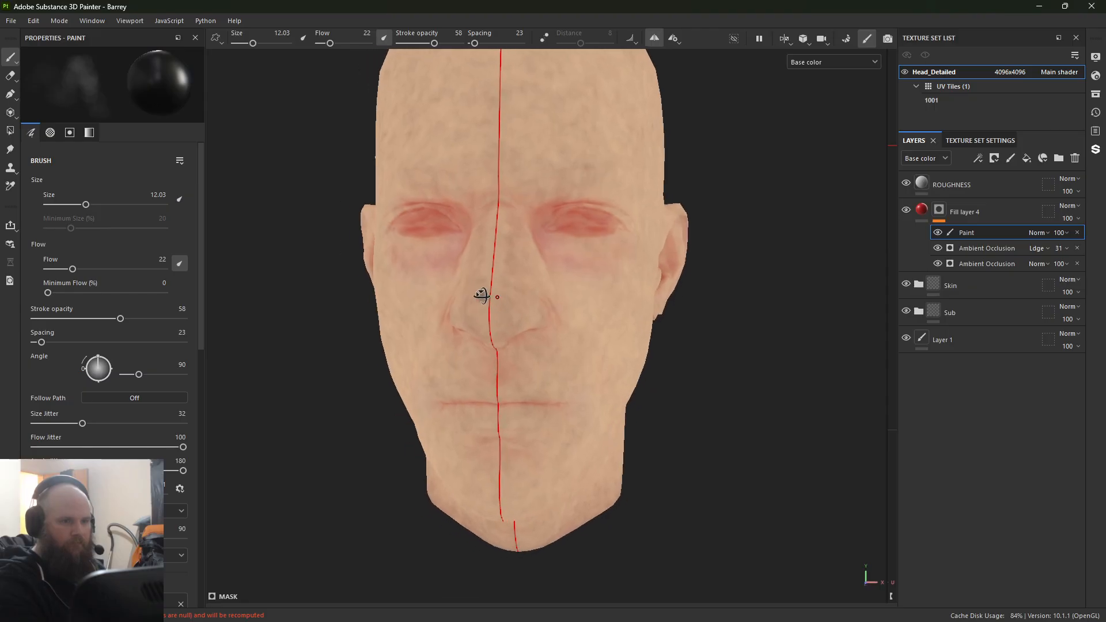
alt+right_drag(483, 296, 649, 531)
alt+drag(649, 531, 656, 375)
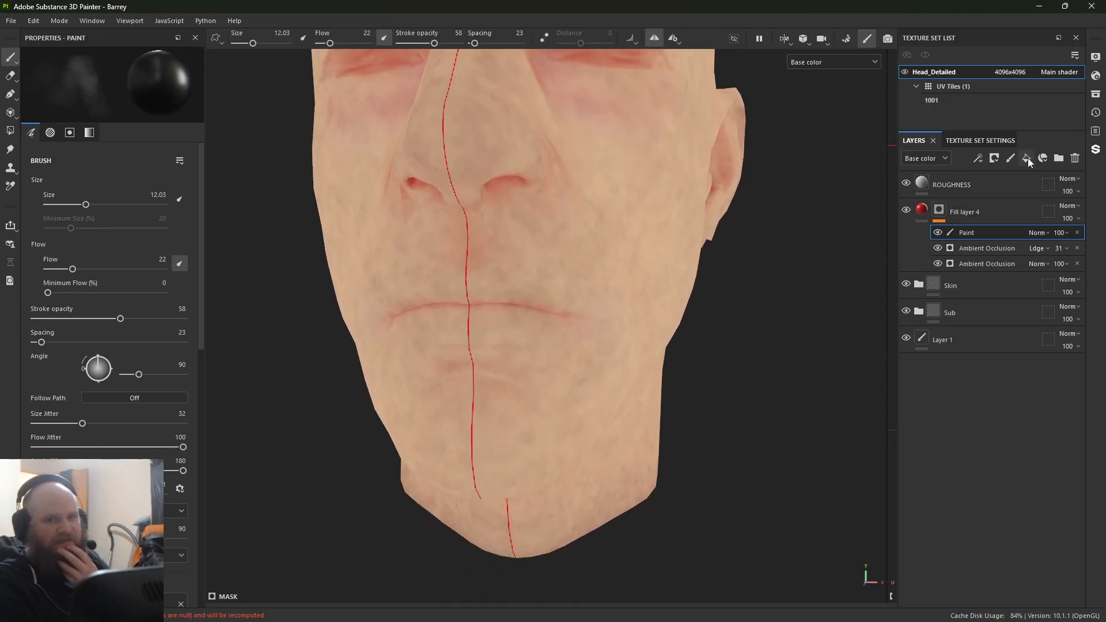
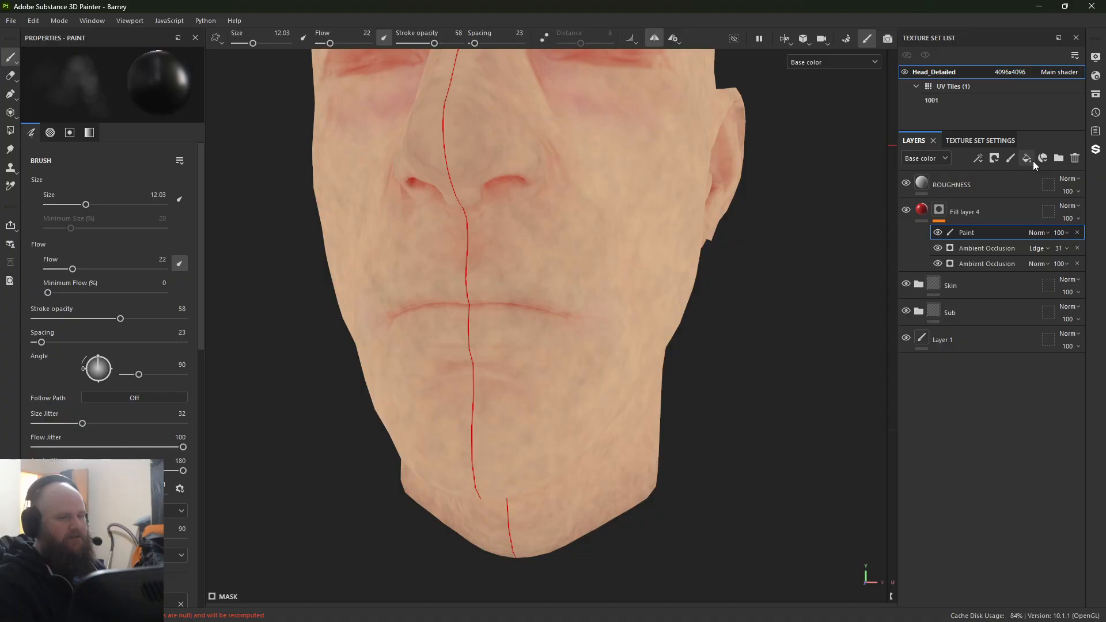
Step: Add a fill layer above Fill layer 4 with only the color channel active
alt+right_drag(406, 284, 417, 450)
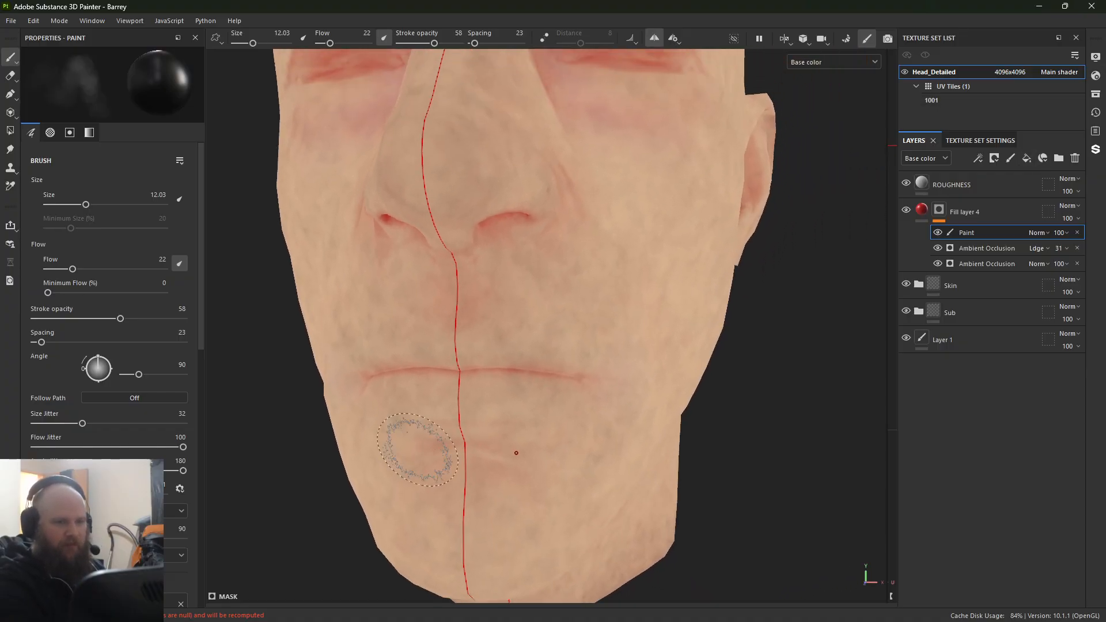
alt+drag(418, 450, 400, 456)
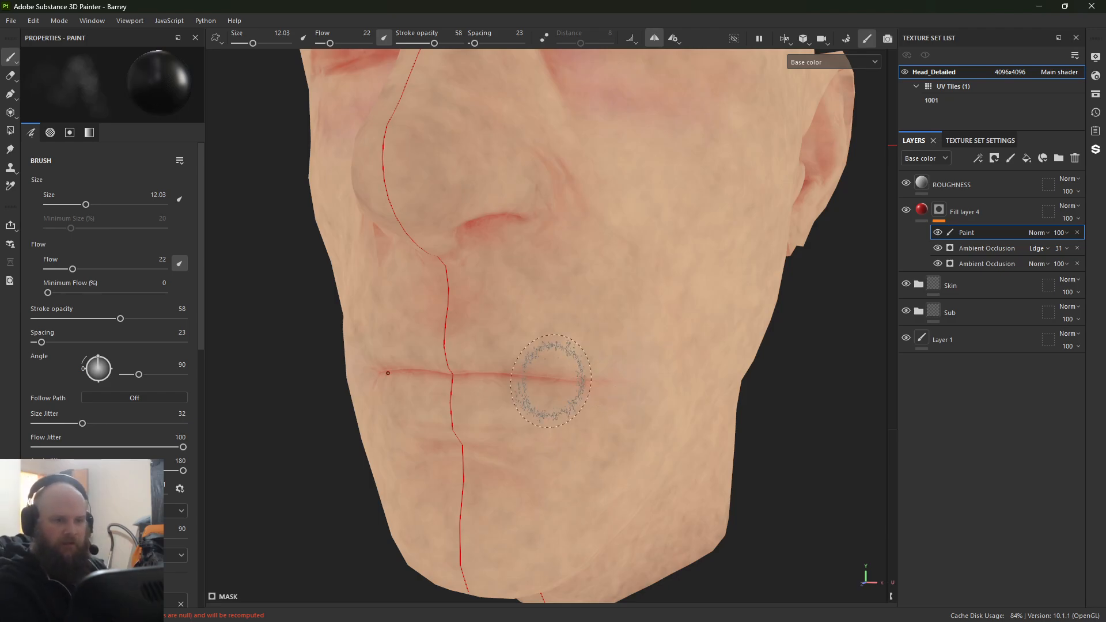
click(989, 207)
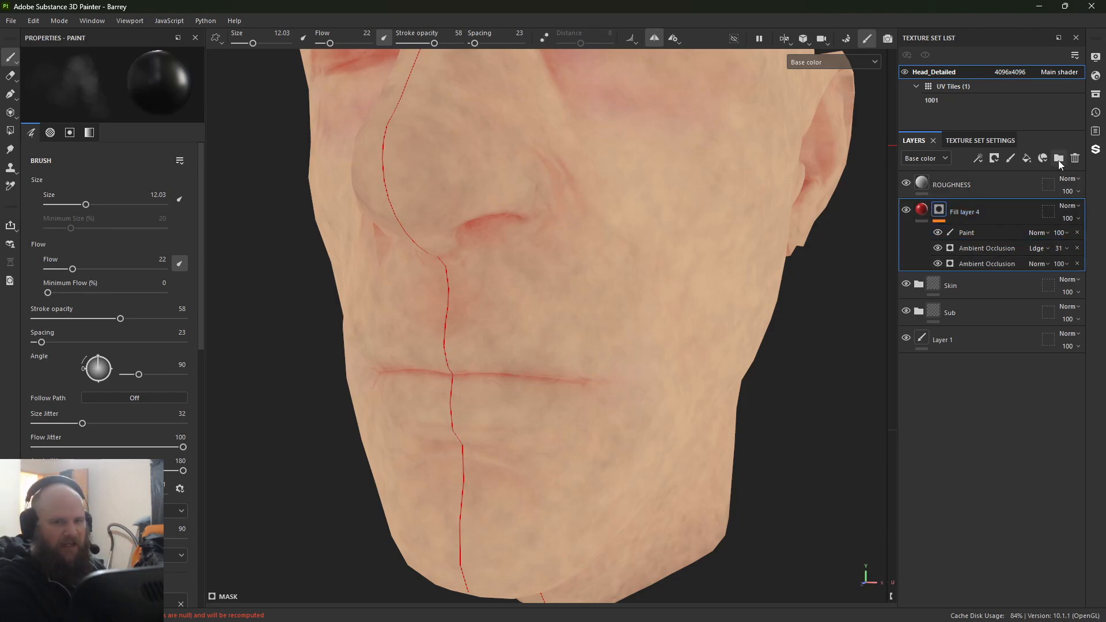
click(1027, 160)
click(42, 281)
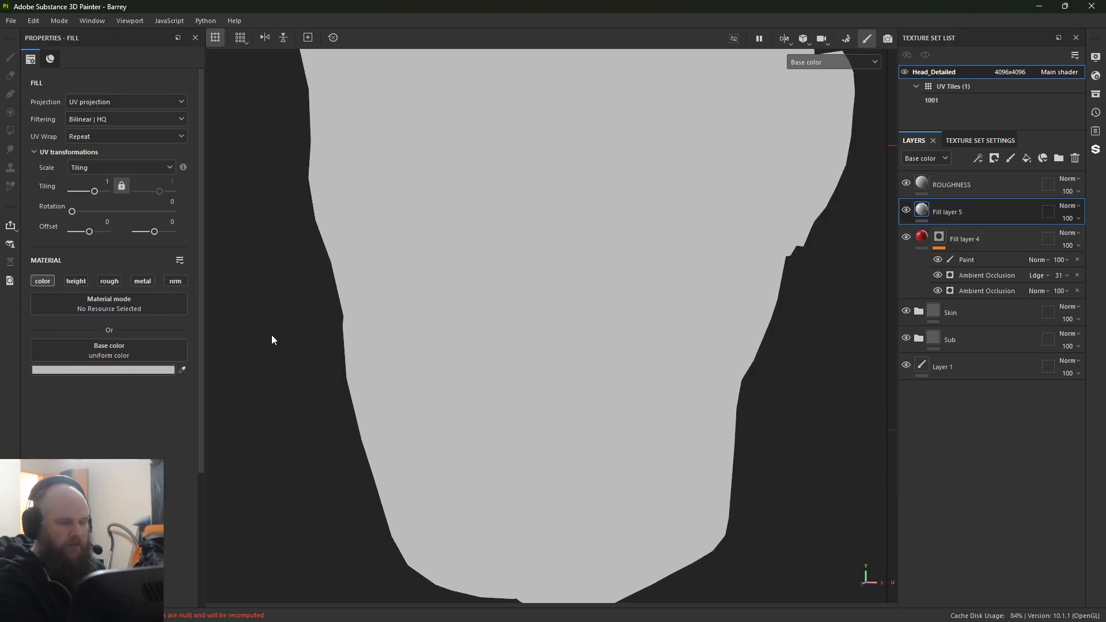
Step: Set Fill layer 5's base color to a deep red and add a black mask to the layer
click(141, 370)
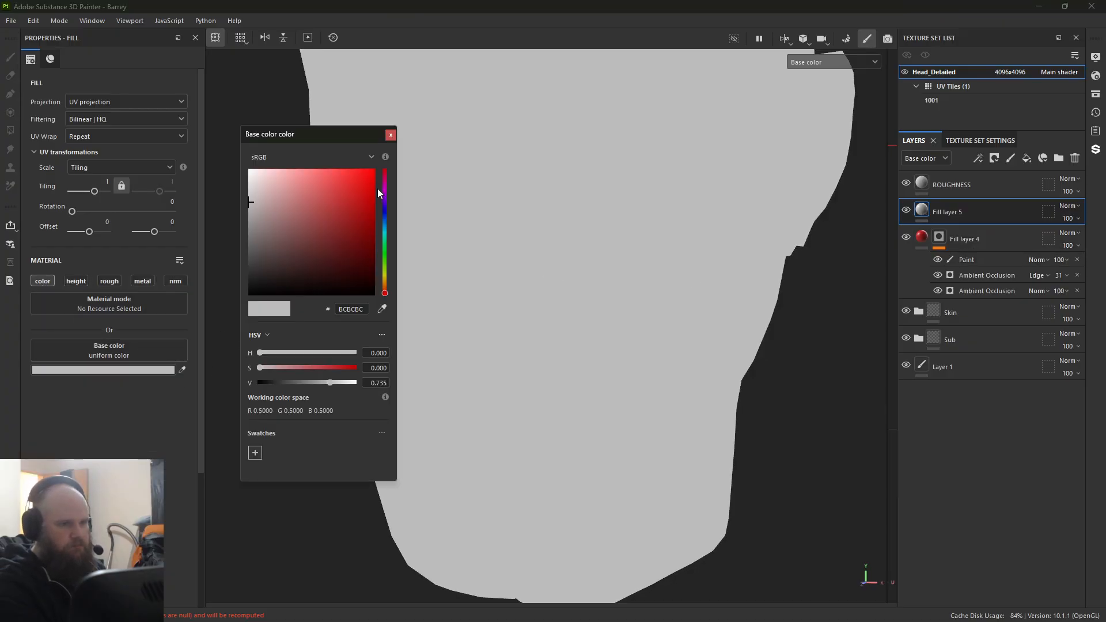
click(318, 223)
drag(319, 224, 358, 225)
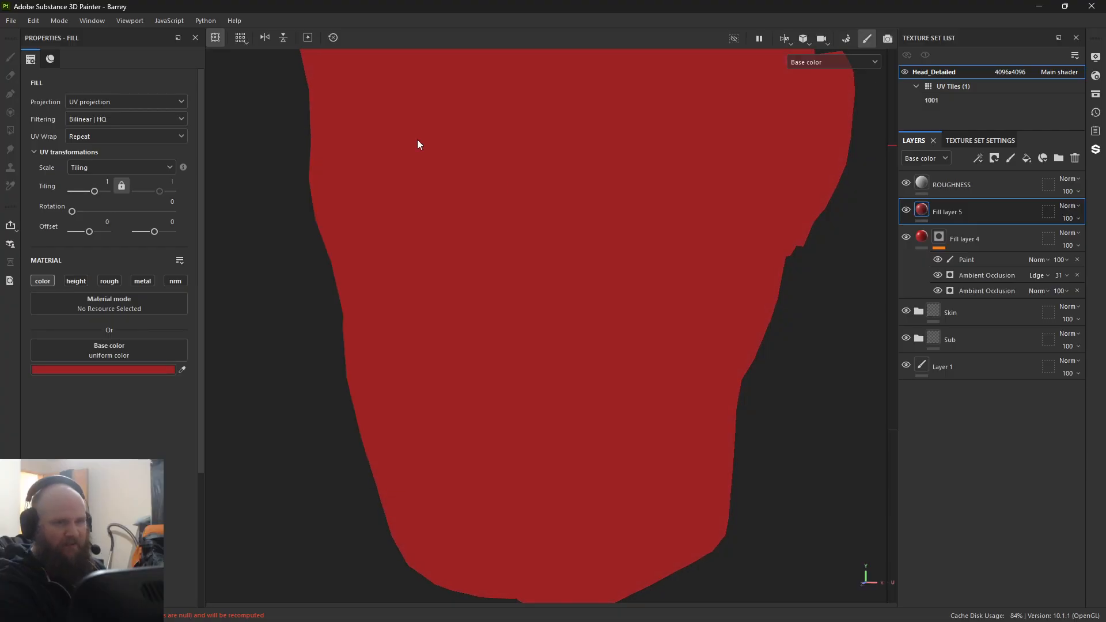
right_click(945, 210)
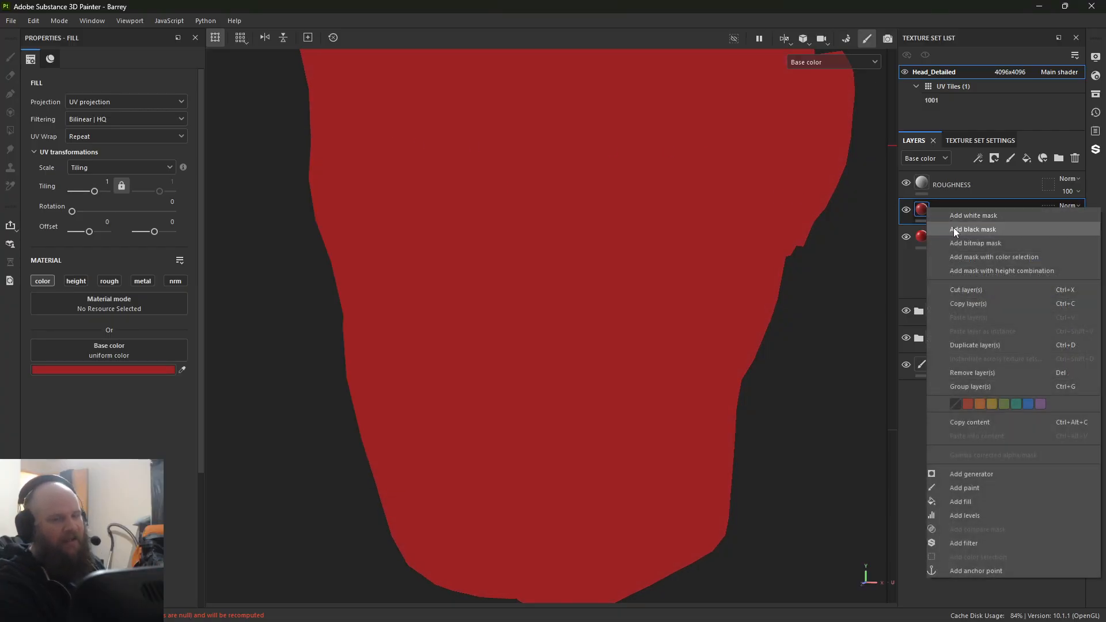
click(953, 227)
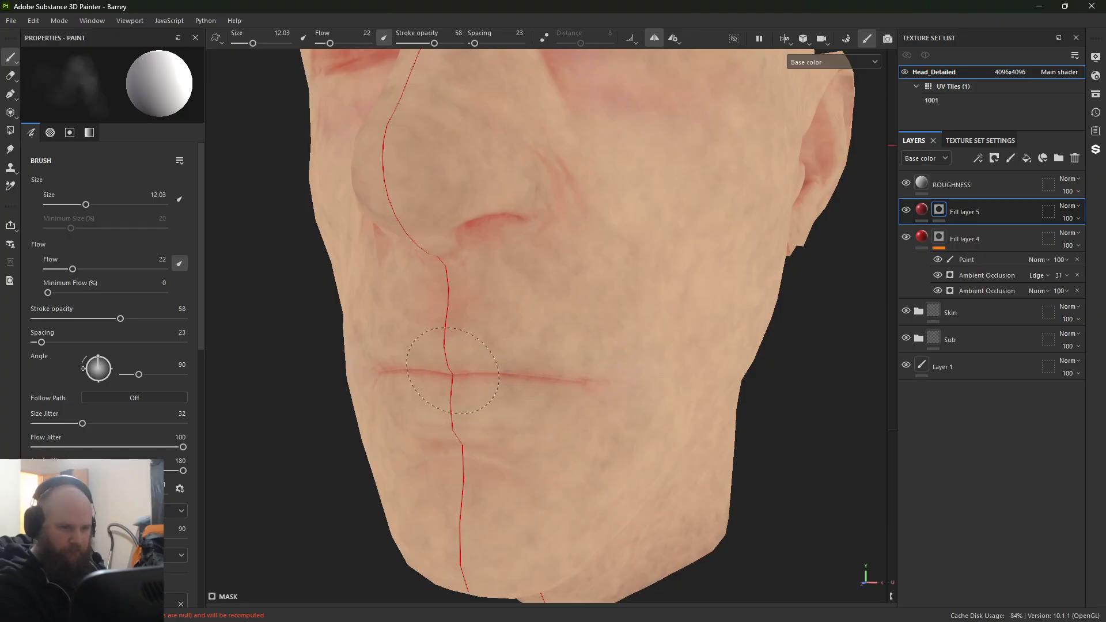
Step: Try painting red over the lips directly in Fill layer 5's black mask
mouse_move(461, 376)
mouse_down()
mouse_move(444, 375)
mouse_move(492, 368)
mouse_move(462, 350)
mouse_up()
alt+right_drag(571, 409, 716, 530)
mouse_move(500, 419)
alt+mouse_down()
mouse_move(461, 390)
mouse_move(461, 401)
alt+mouse_up()
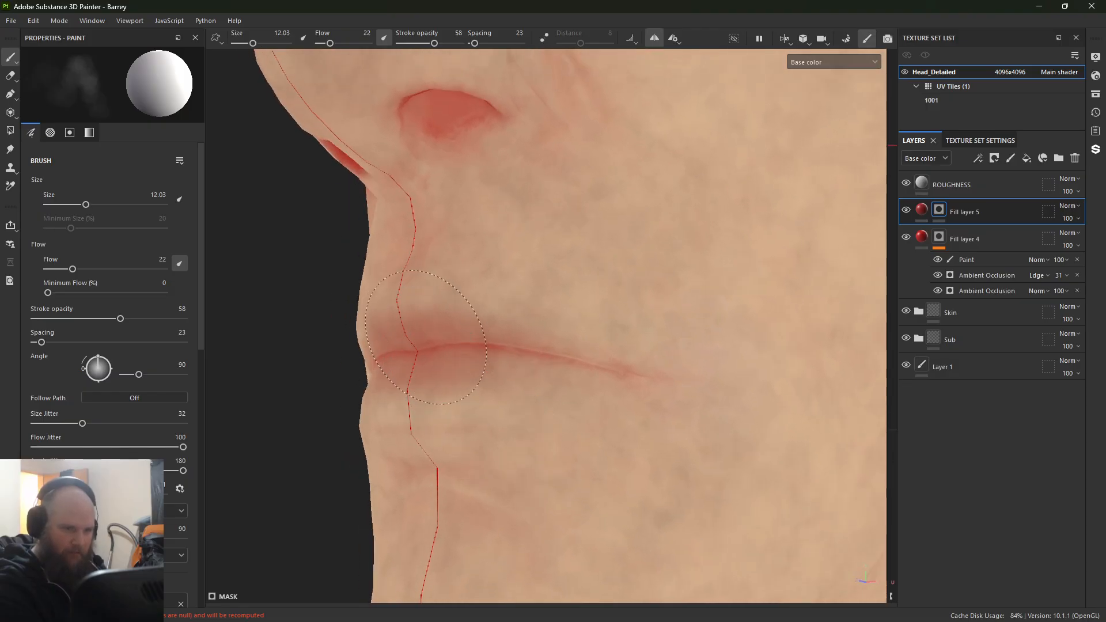
mouse_move(427, 337)
mouse_down()
mouse_move(568, 377)
mouse_move(375, 380)
mouse_move(366, 368)
mouse_up()
key(ctrl+z)
mouse_move(467, 380)
ctrl+right_down()
mouse_move(442, 379)
mouse_move(647, 427)
ctrl+right_up()
alt+drag(647, 427, 625, 426)
mouse_move(390, 402)
mouse_down()
mouse_move(487, 392)
mouse_move(473, 391)
mouse_up()
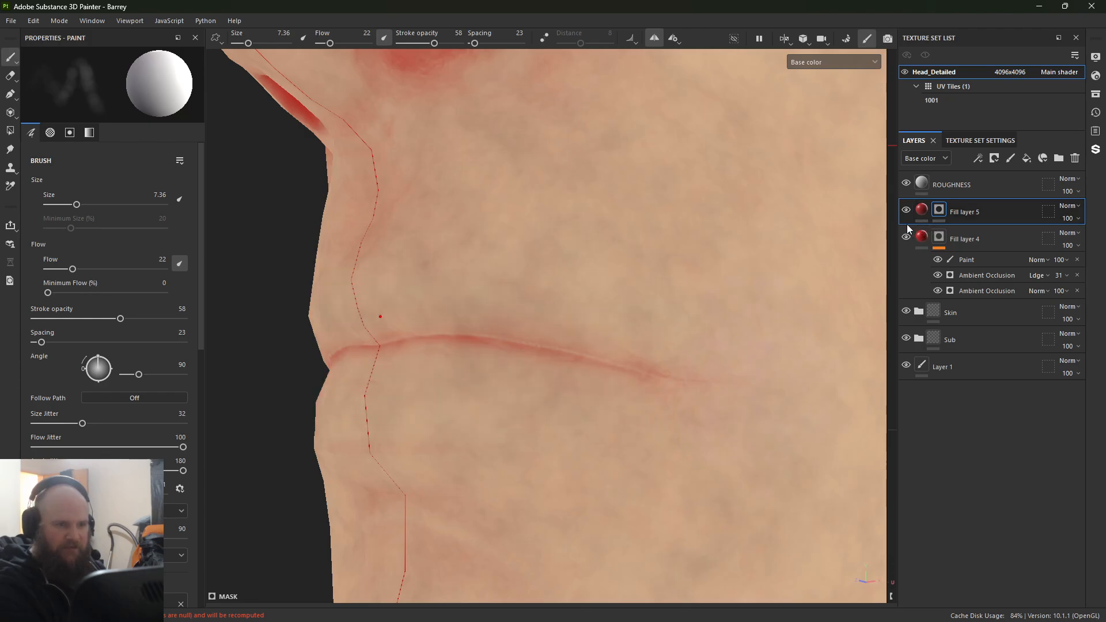
Step: Add a Paint effect to Fill layer 5's mask and paint white over the upper and lower lips with brush size 7.36
right_click(939, 211)
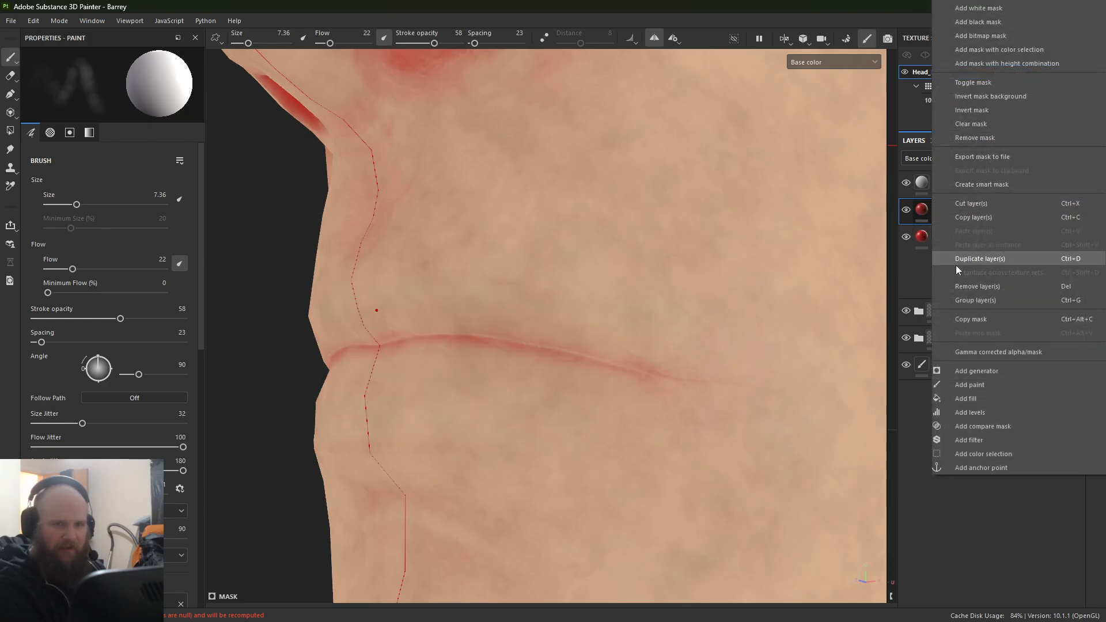
click(1004, 376)
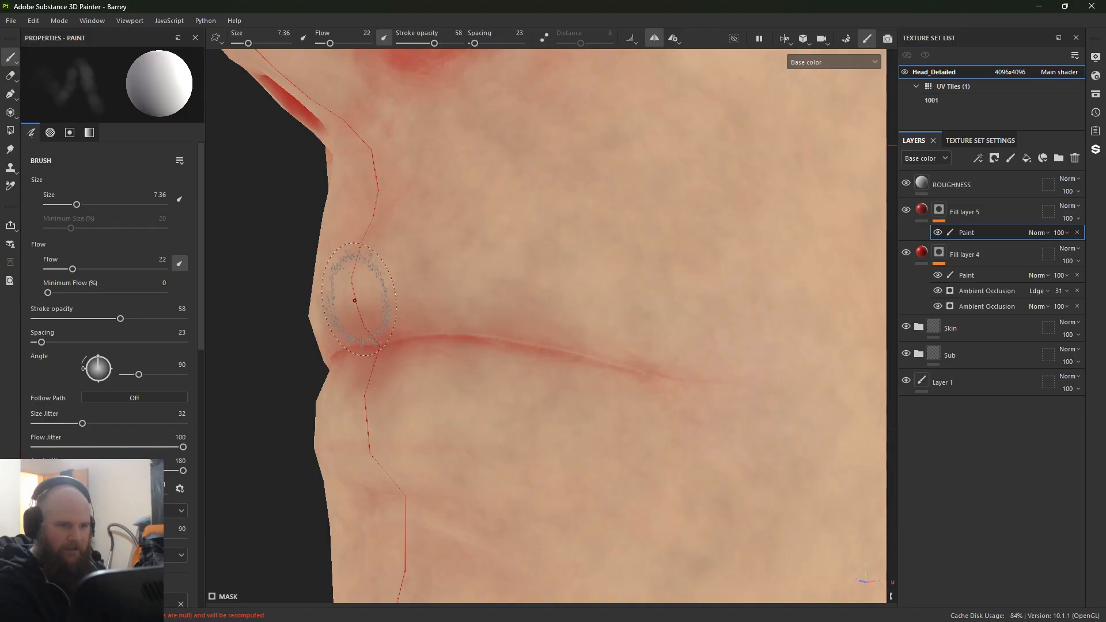
drag(354, 290, 352, 306)
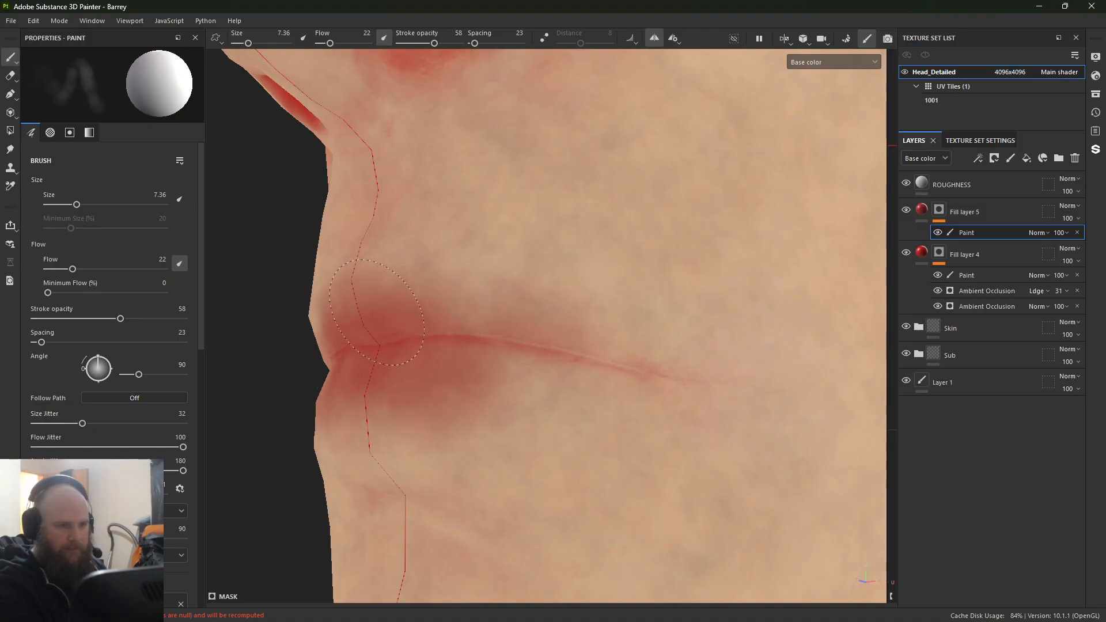
drag(377, 313, 506, 299)
drag(667, 344, 617, 337)
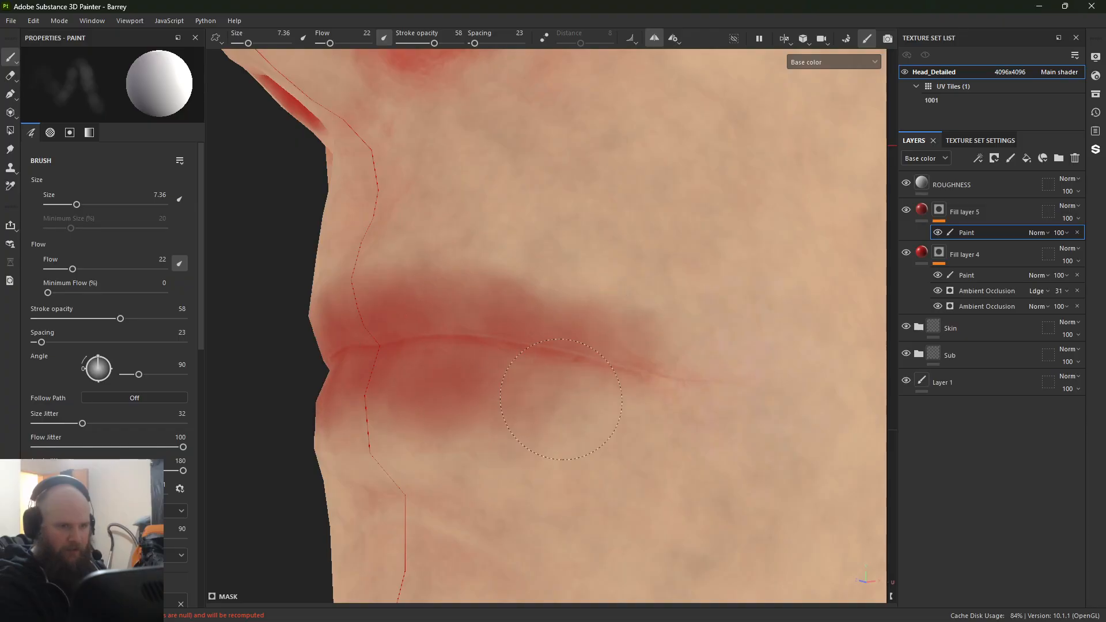
drag(597, 388, 601, 379)
drag(371, 401, 400, 404)
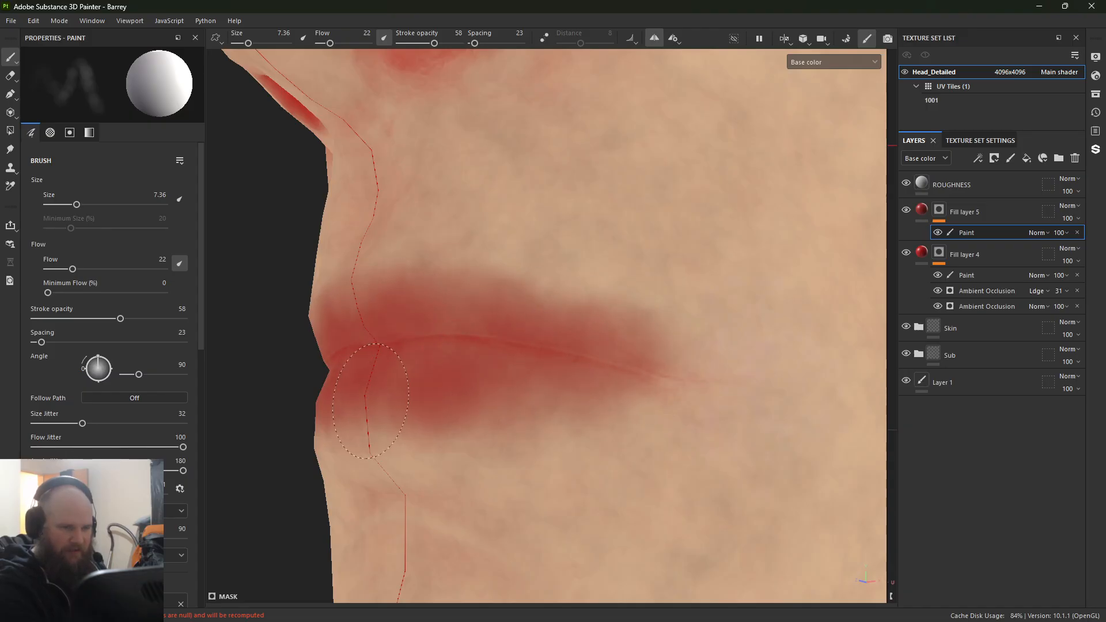
alt+drag(429, 400, 563, 388)
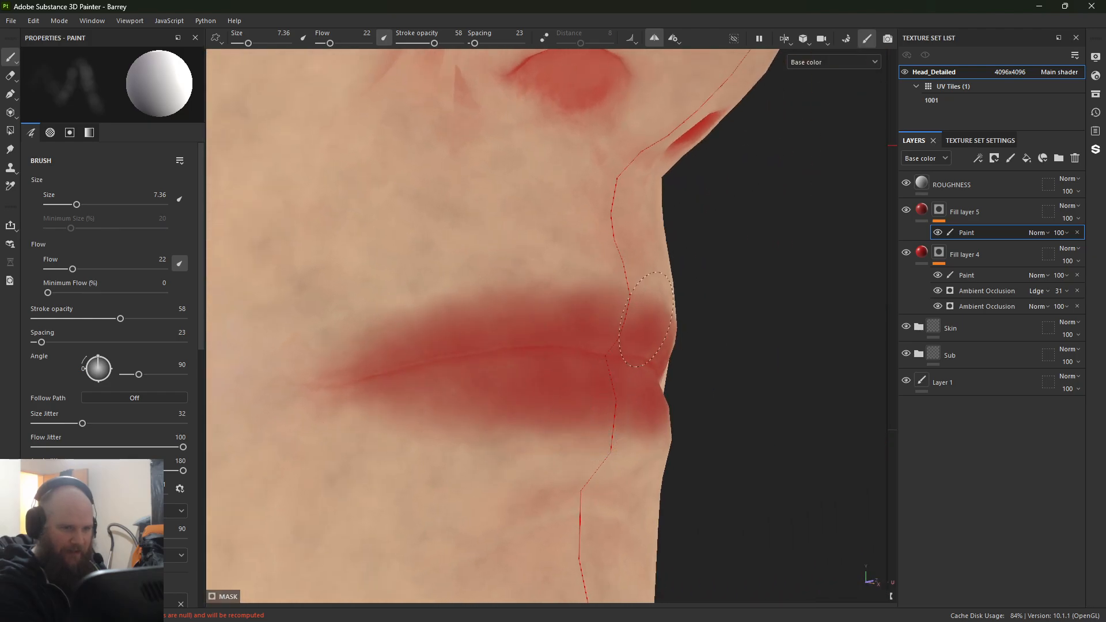
Step: Build up the red around the lip line and extend it to the mouth corners with smaller brush sizes up to 5.71
ctrl+right_drag(616, 330, 589, 331)
scroll(623, 321, up, 1)
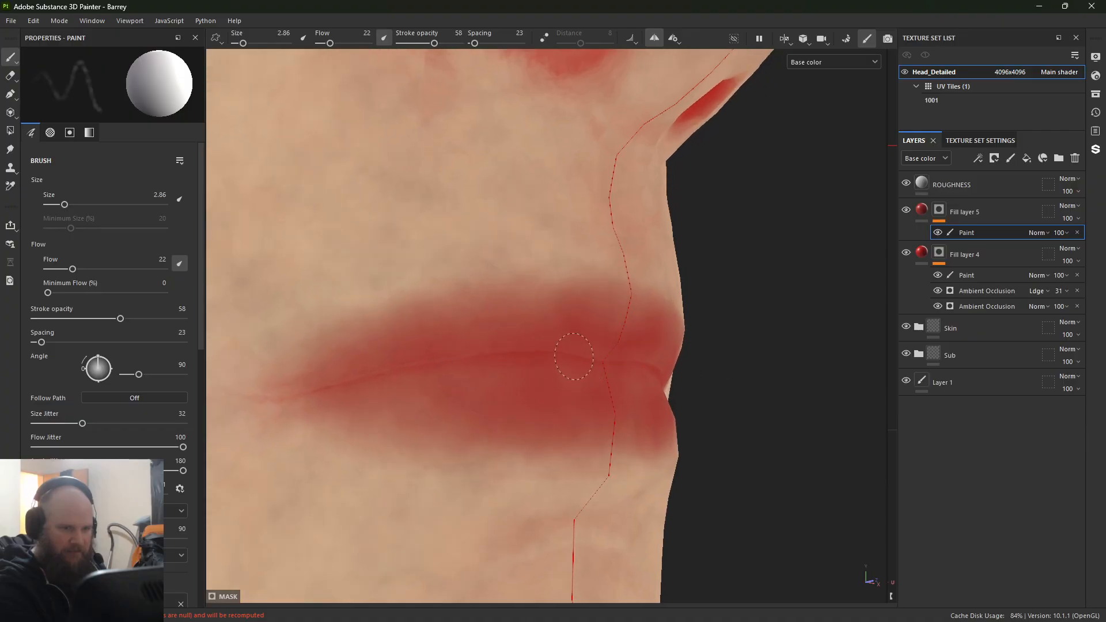
ctrl+right_drag(535, 375, 552, 376)
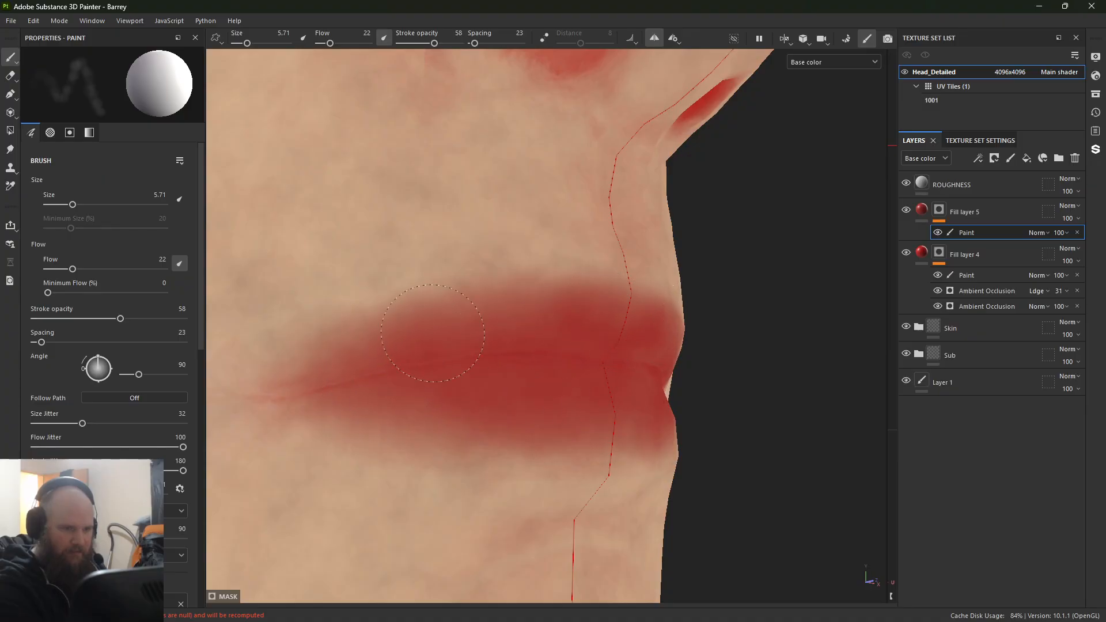
drag(333, 392, 395, 377)
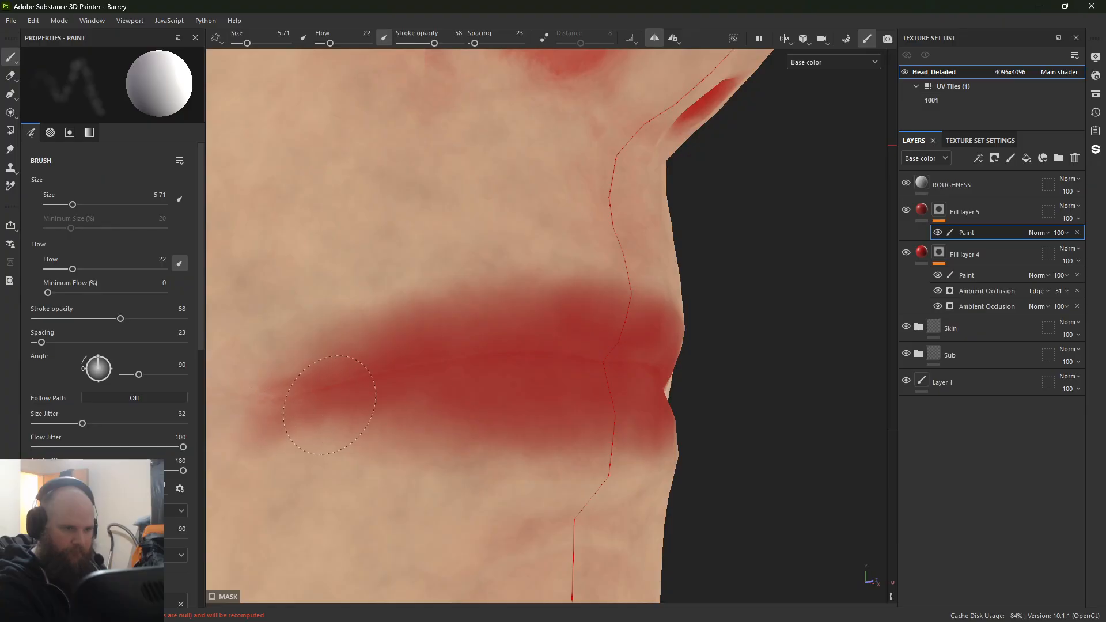
Step: Examine the shape of the painted lips from the front and side of the face
key(f)
alt+right_drag(396, 199, 634, 261)
alt+middle_drag(634, 261, 538, 296)
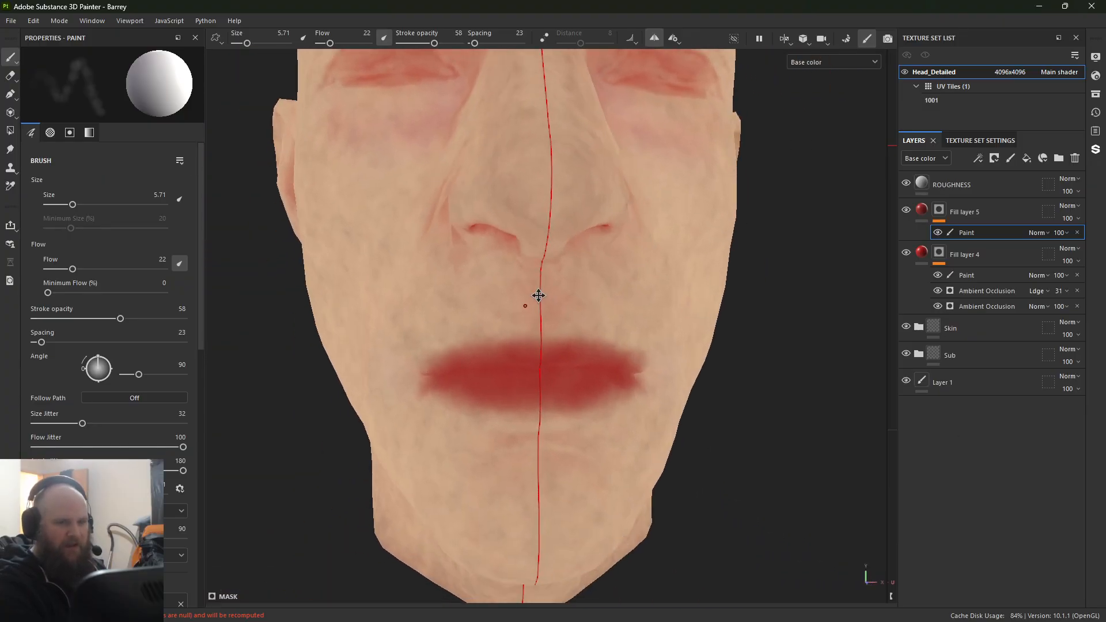
alt+drag(539, 297, 496, 245)
alt+right_drag(496, 245, 638, 299)
alt+middle_drag(638, 299, 667, 345)
mouse_move(666, 346)
alt+mouse_down()
mouse_move(729, 338)
mouse_move(575, 353)
alt+mouse_up()
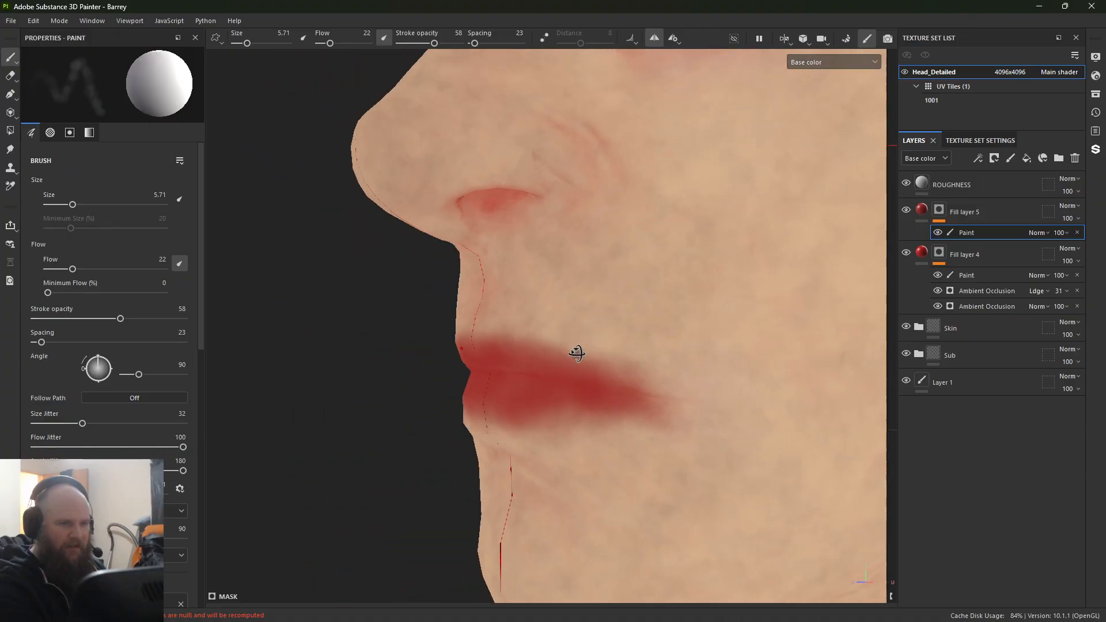
scroll(748, 452, up, 5)
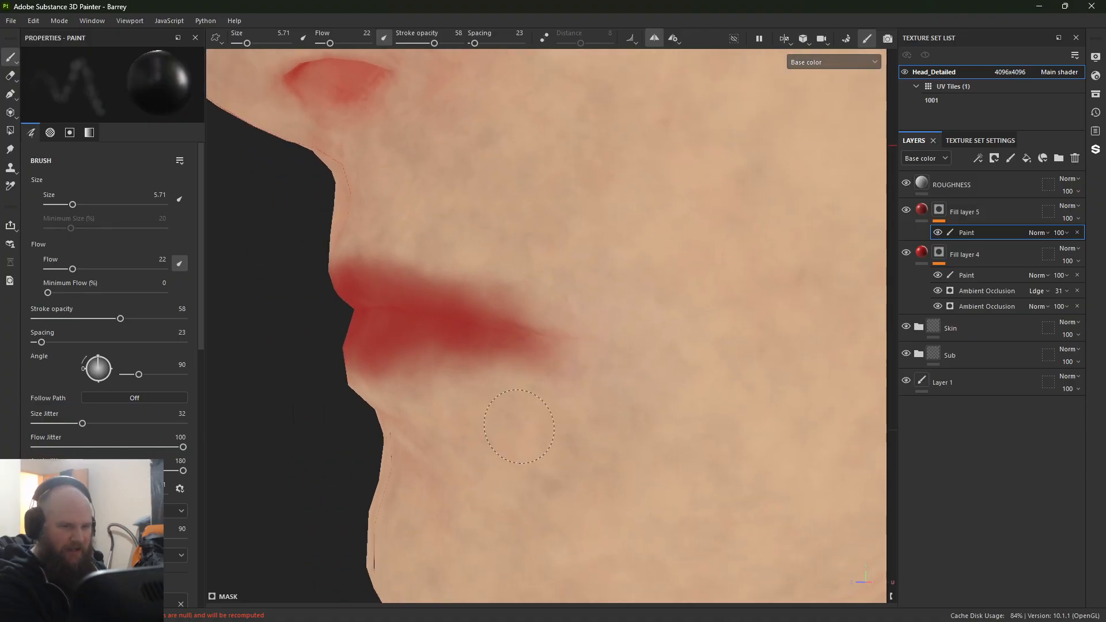
Step: Configure the black mask brush with size 4.2, flow 52 and size jitter 1
ctrl+right_drag(552, 382, 564, 390)
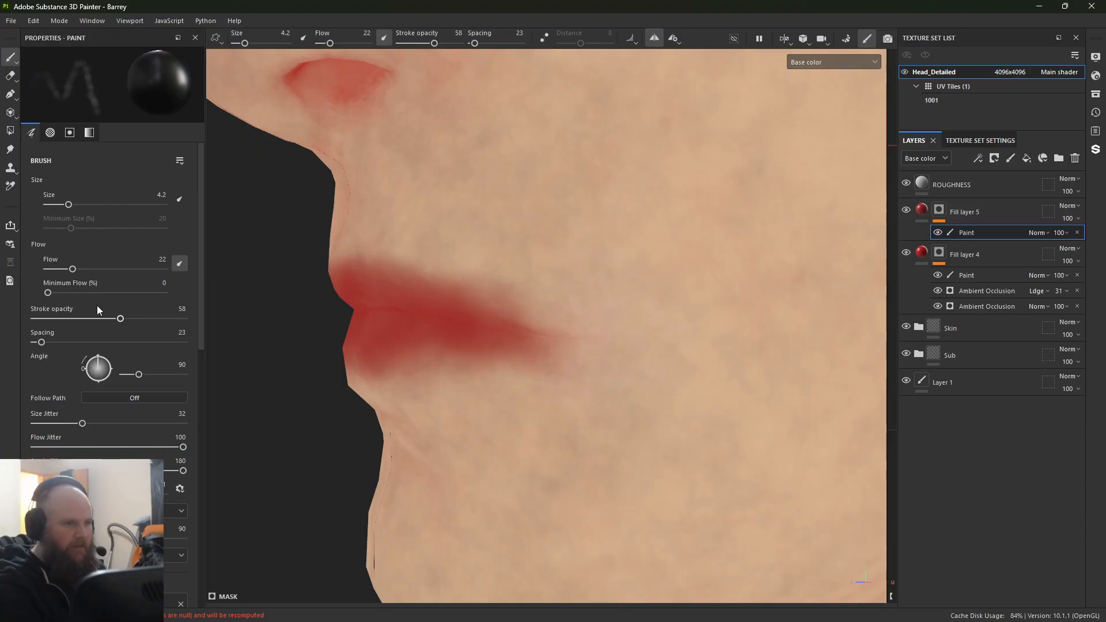
drag(72, 269, 107, 269)
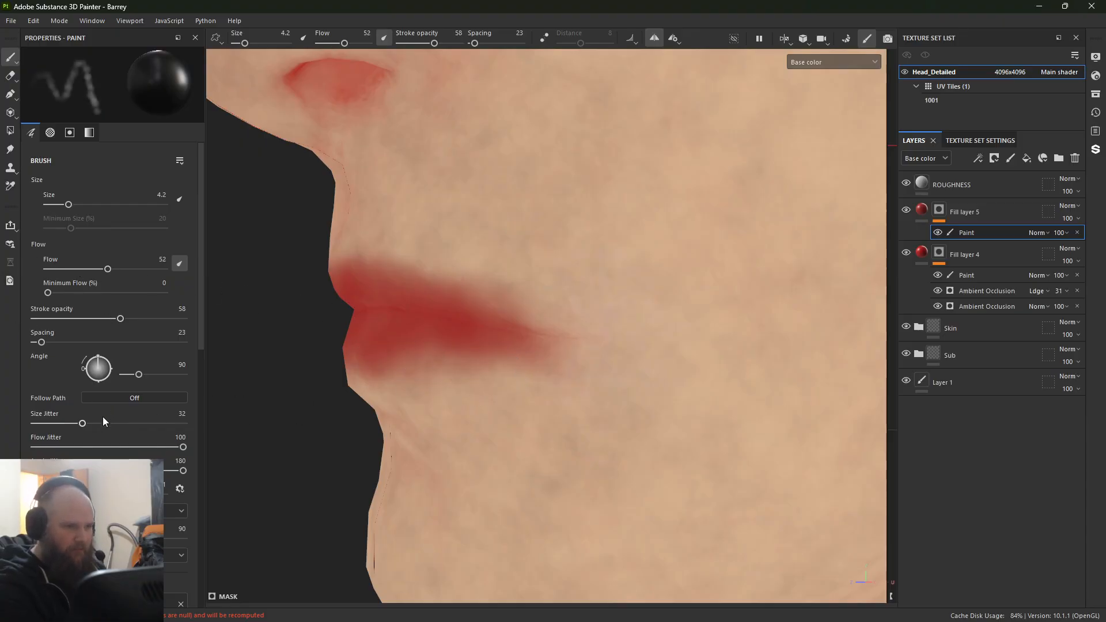
drag(82, 424, 36, 425)
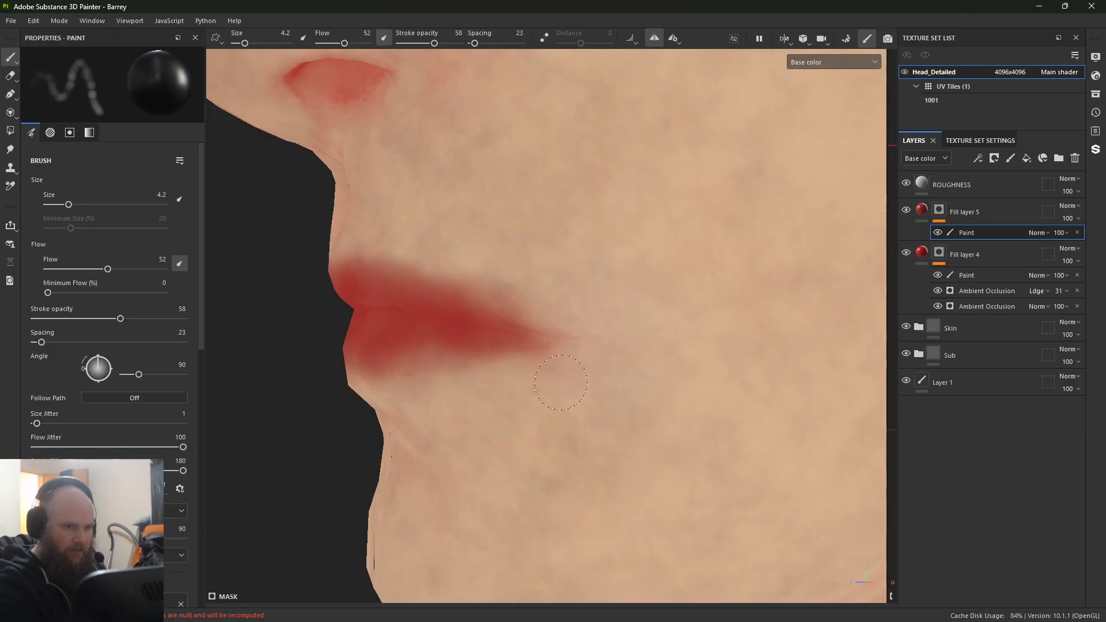
Step: Show the full material and trim the red overspill around the lip edges and mouth corner with black mask paint
key(m)
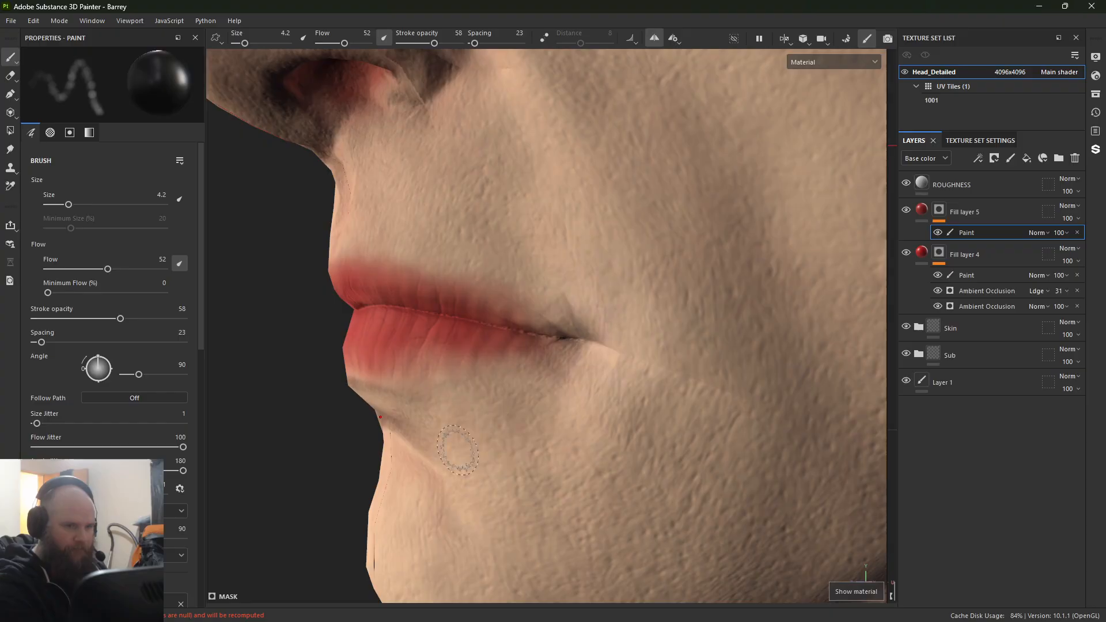
mouse_move(352, 485)
alt+mouse_down()
mouse_move(518, 455)
mouse_move(395, 474)
alt+mouse_up()
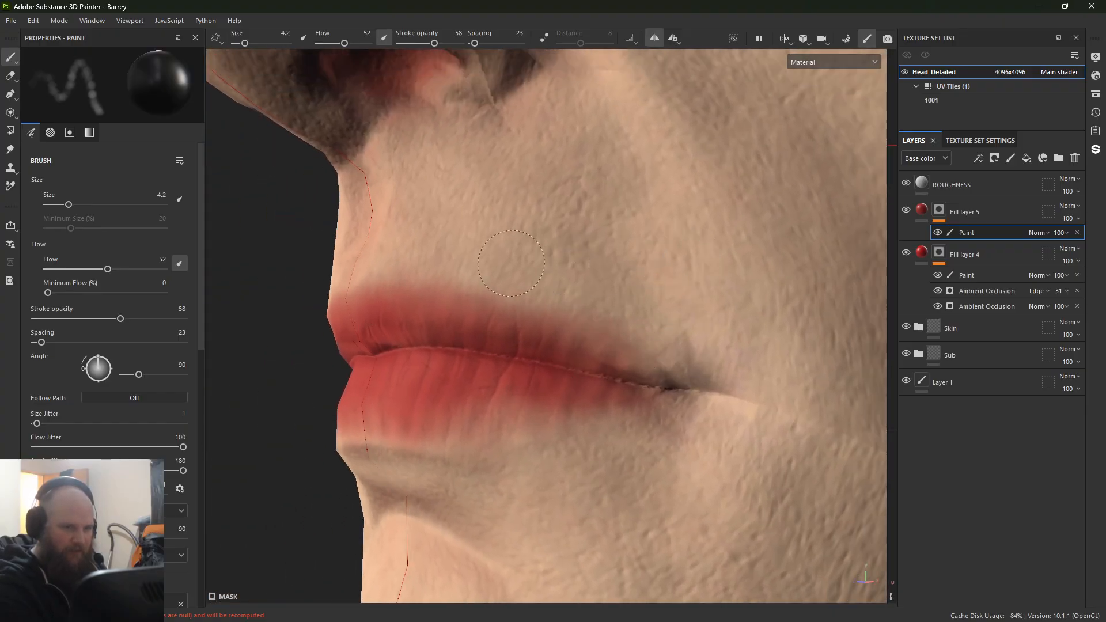
mouse_move(417, 271)
alt+mouse_down()
mouse_move(334, 295)
mouse_move(617, 353)
mouse_move(578, 388)
alt+mouse_up()
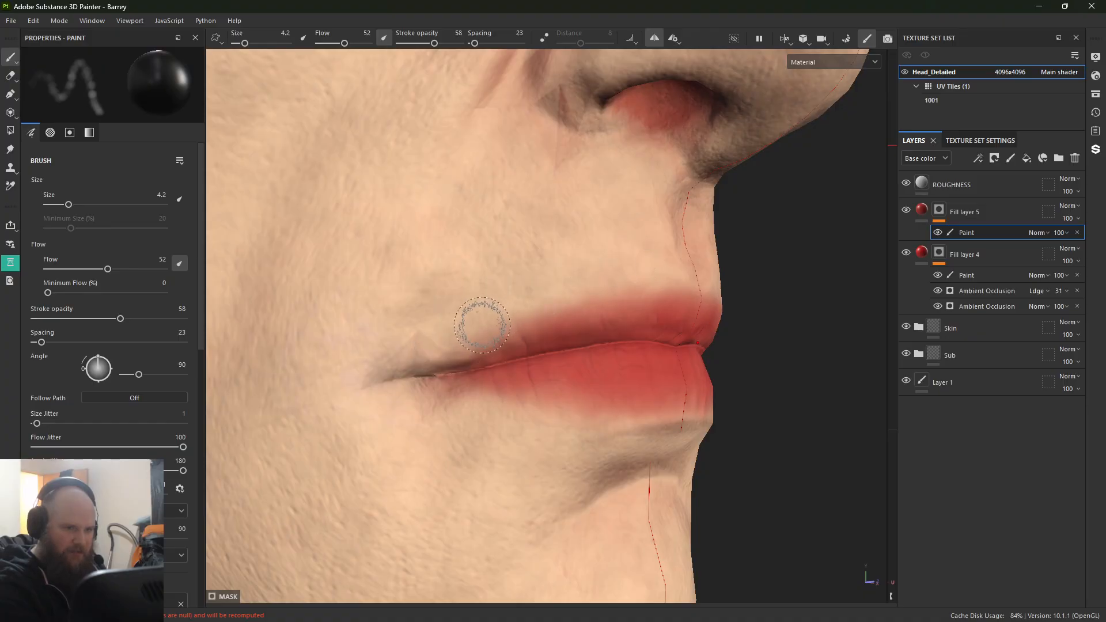
alt+drag(591, 288, 333, 444)
alt+right_drag(334, 444, 521, 466)
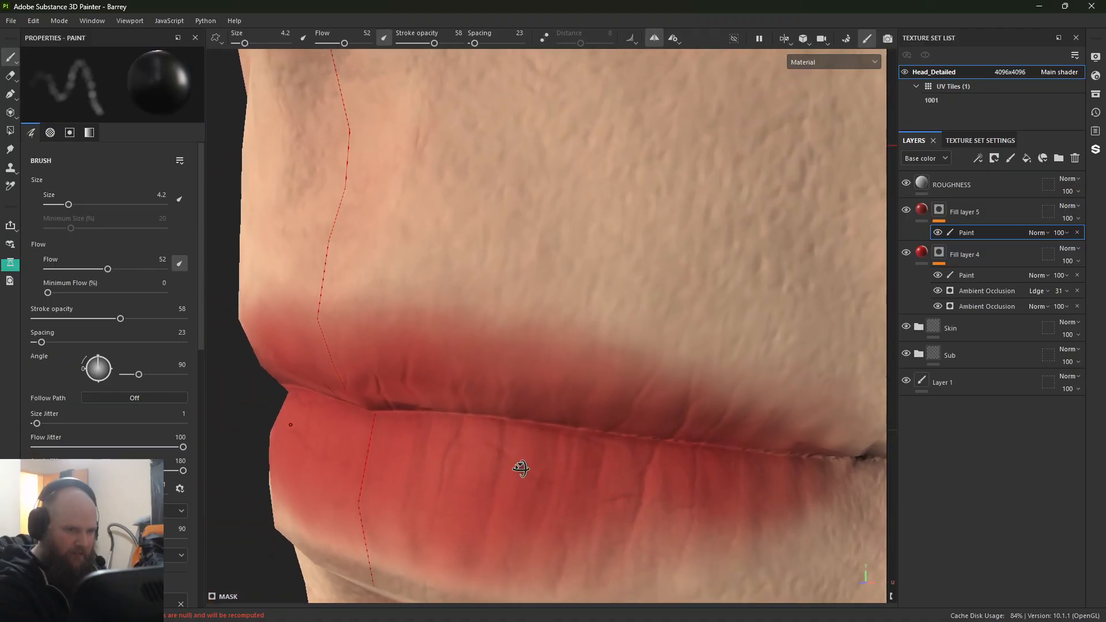
alt+drag(521, 467, 507, 455)
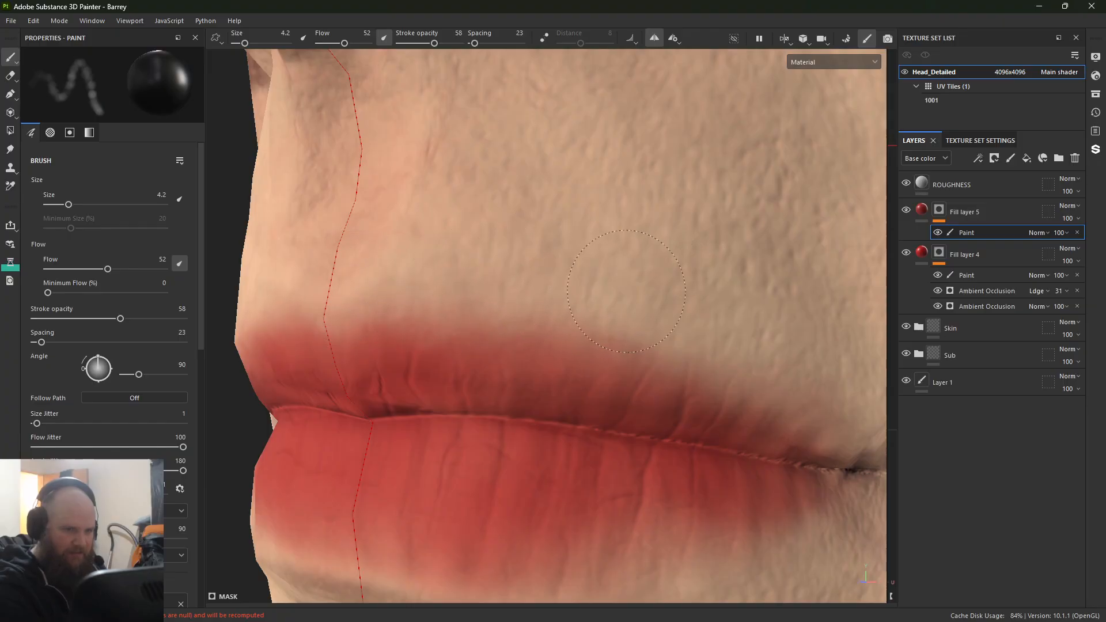
alt+right_drag(472, 302, 334, 340)
Step: Paint white in Fill layer 5's mask to extend the red along the lower edge of the lower lip
alt+right_drag(572, 177, 662, 190)
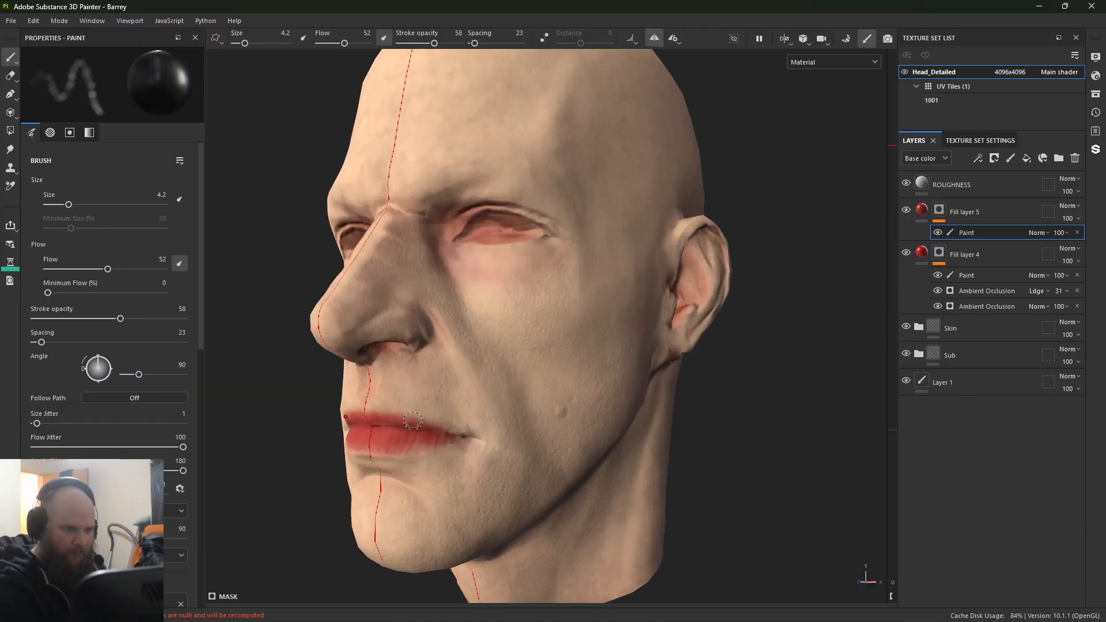
alt+drag(519, 345, 599, 351)
alt+drag(518, 403, 541, 407)
alt+right_drag(541, 407, 582, 432)
alt+middle_drag(565, 496, 670, 291)
alt+right_drag(670, 291, 795, 417)
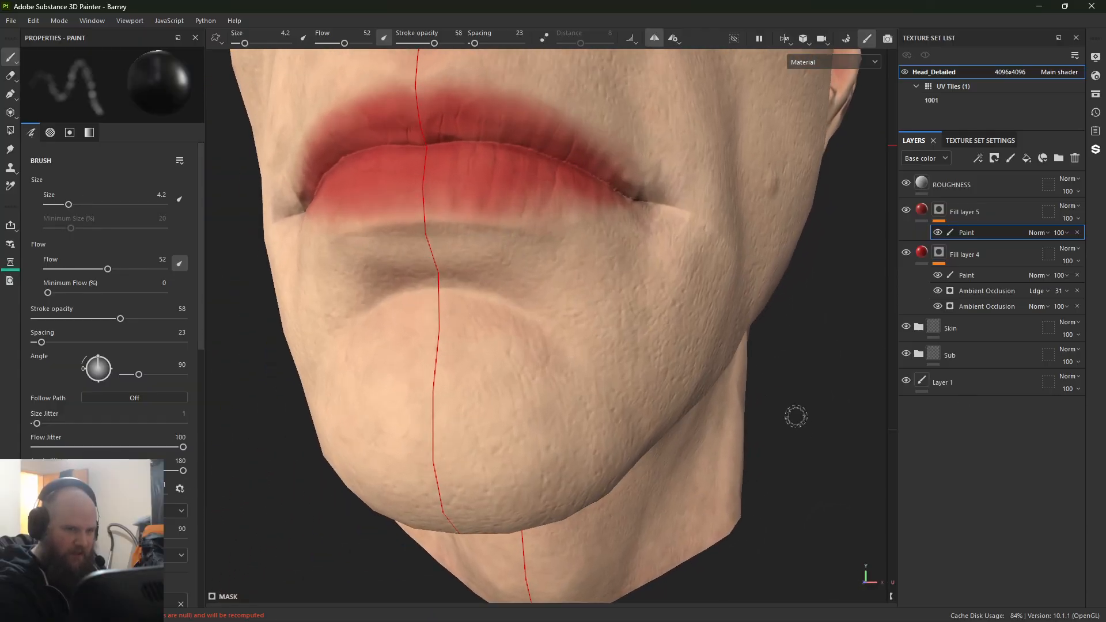
alt+drag(795, 417, 294, 249)
alt+right_drag(294, 249, 398, 199)
alt+middle_drag(398, 199, 630, 388)
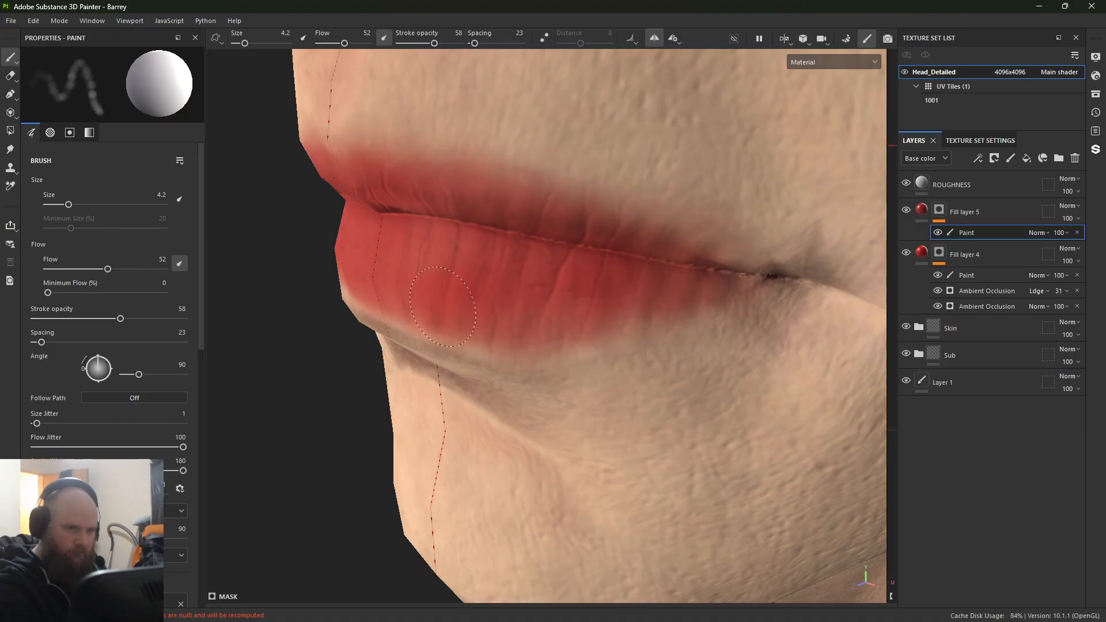
alt+drag(398, 283, 507, 207)
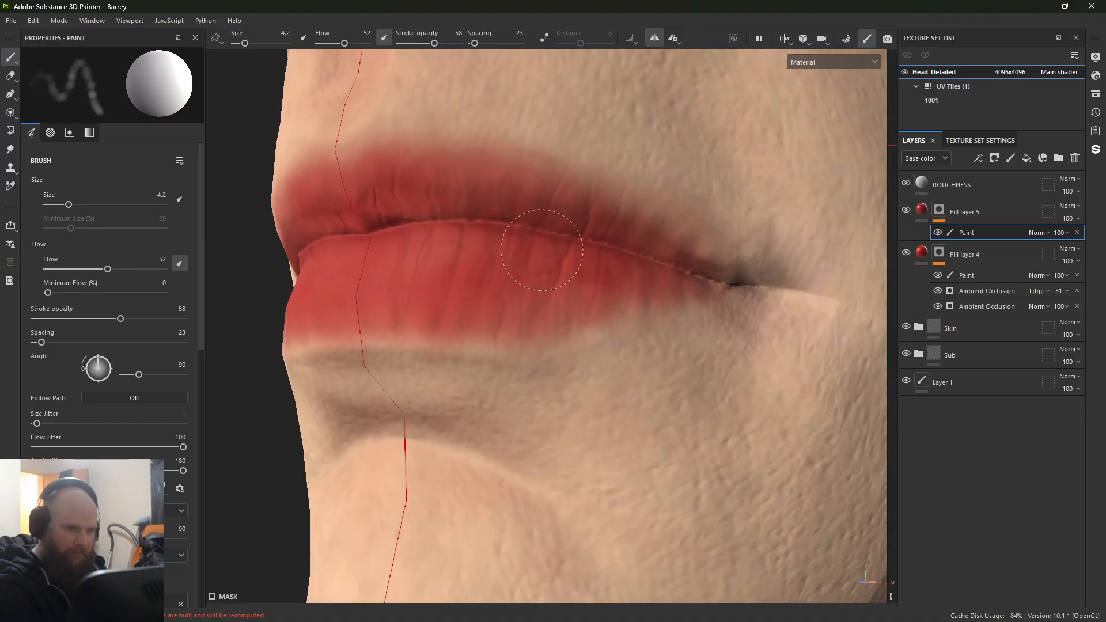
Step: Lower the opacity of Fill layer 5 to 73
click(922, 210)
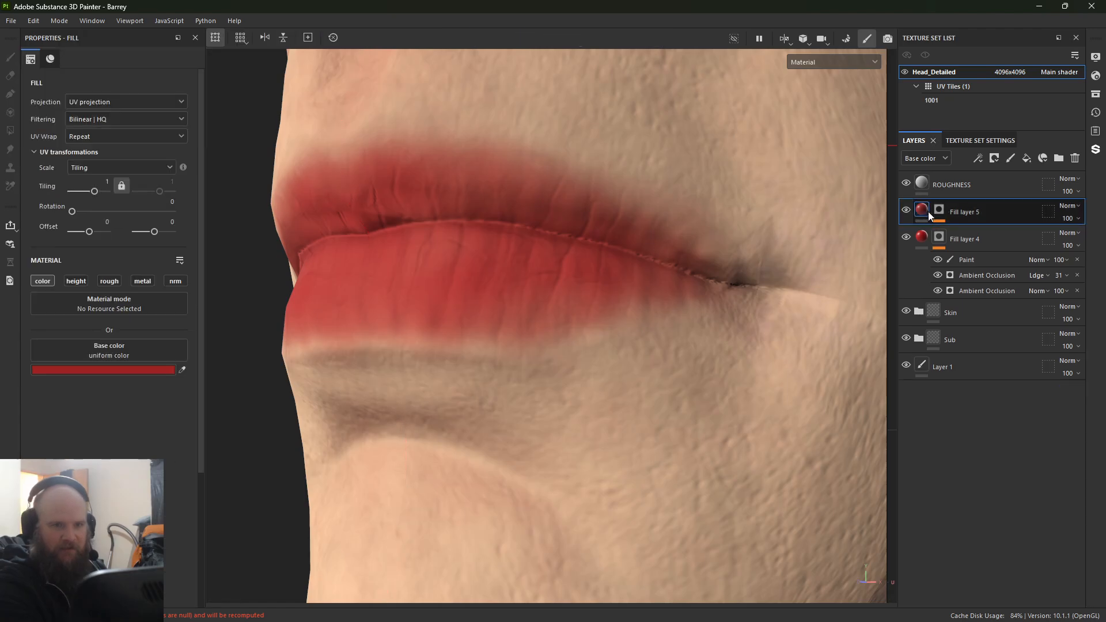
click(1070, 217)
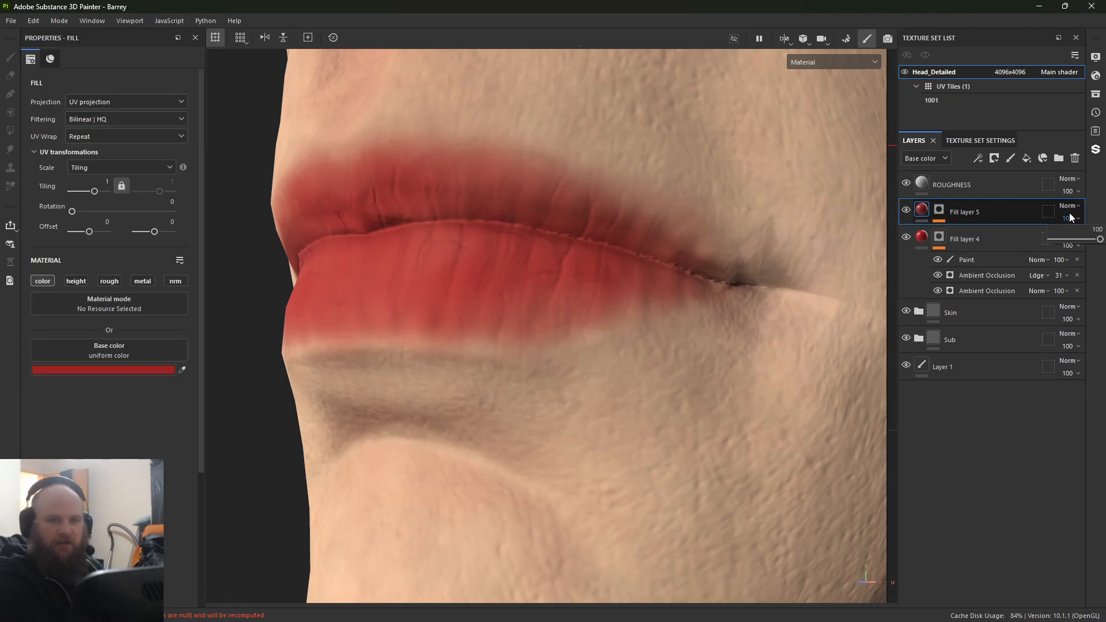
mouse_move(1093, 239)
mouse_down()
mouse_move(1074, 244)
mouse_move(1084, 240)
mouse_up()
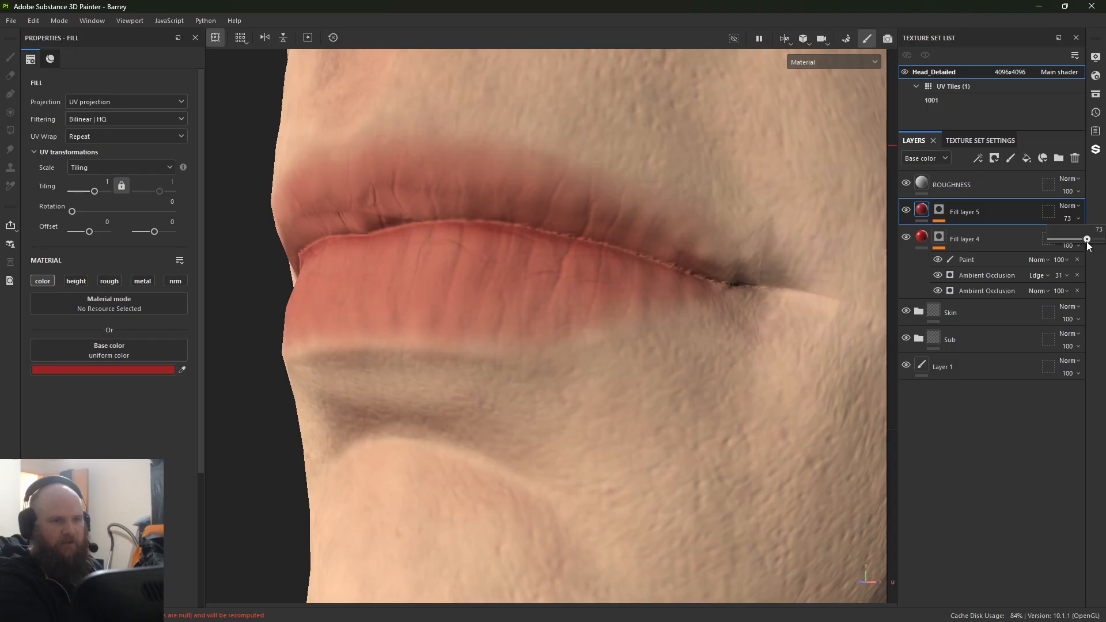
Step: Examine the whole head from several angles and lighting directions to judge how the softened lips sit against the skin
scroll(671, 385, down, 6)
alt+drag(670, 385, 628, 396)
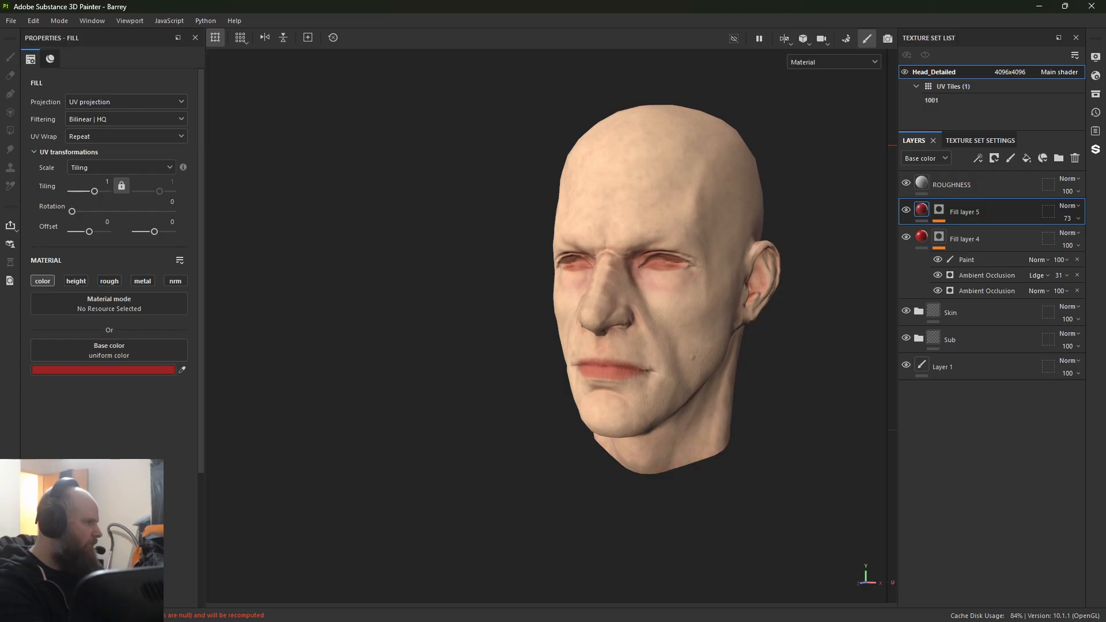
alt+drag(573, 344, 634, 346)
alt+middle_drag(624, 343, 584, 322)
alt+right_drag(584, 323, 795, 461)
alt+middle_drag(651, 339, 648, 346)
alt+drag(648, 345, 526, 397)
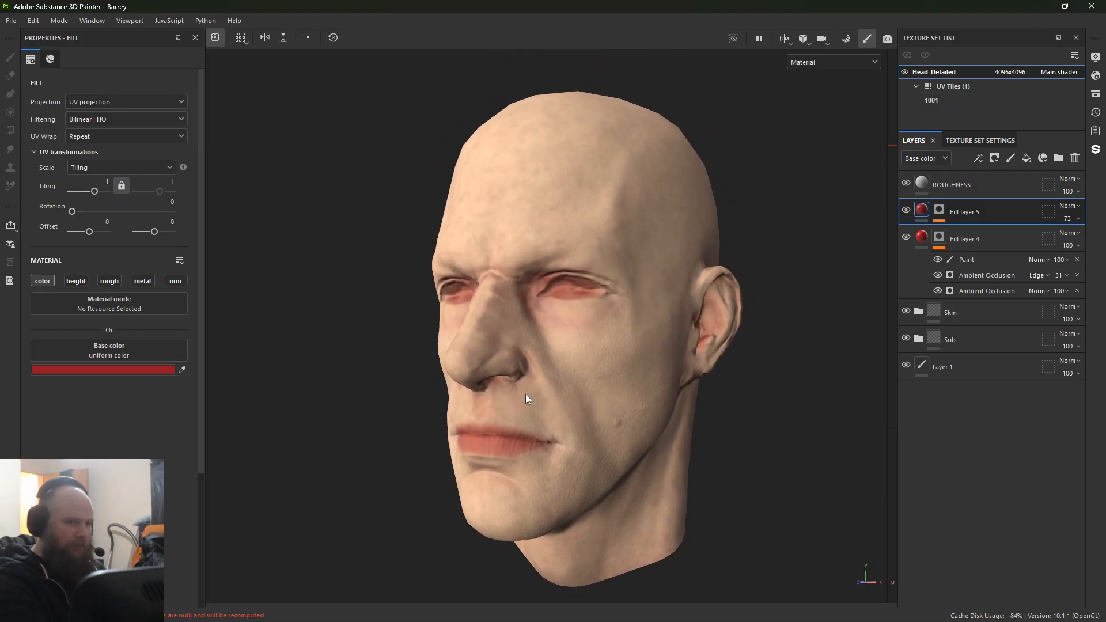
alt+right_drag(525, 396, 565, 346)
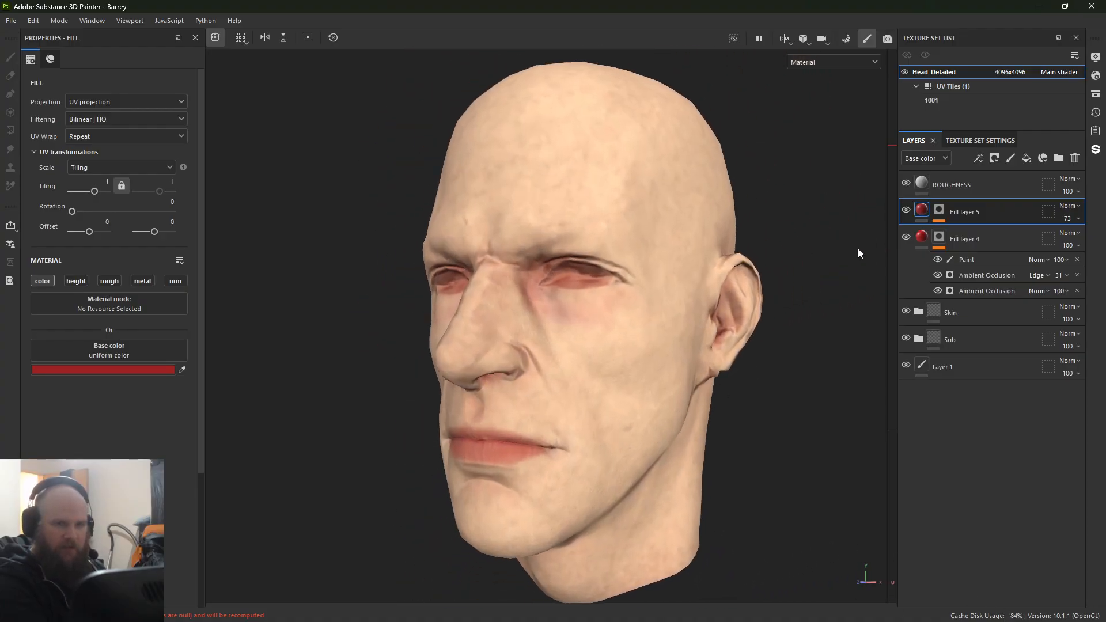
Step: Expand the Skin group, compare the skin with Fill layer 3 copy 1 hidden and shown at opacity 100, and select that layer
click(918, 314)
click(905, 339)
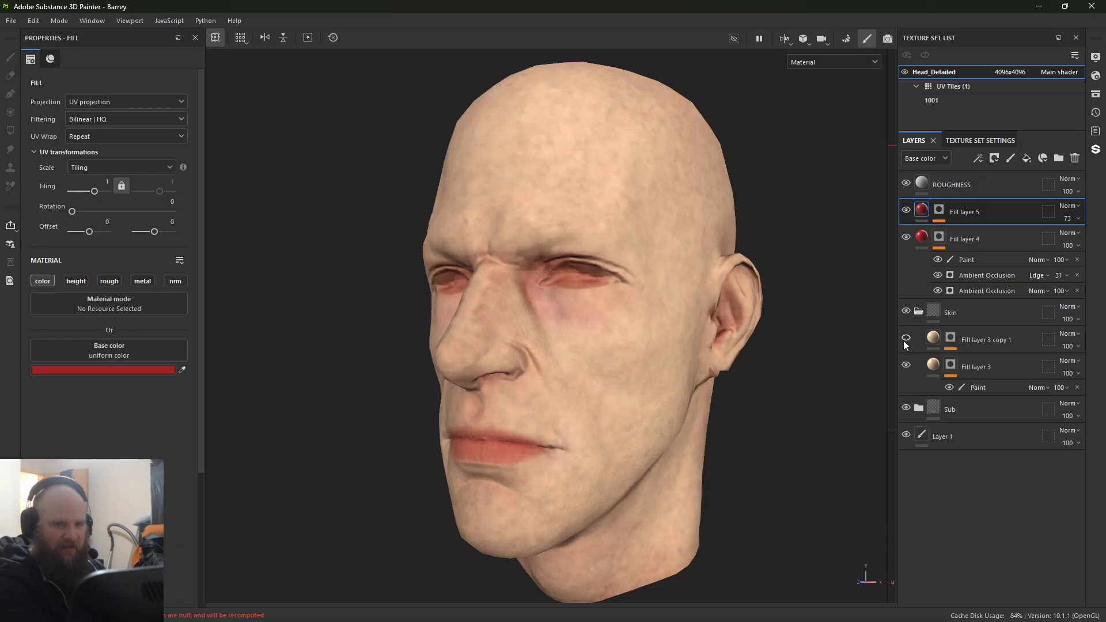
click(905, 339)
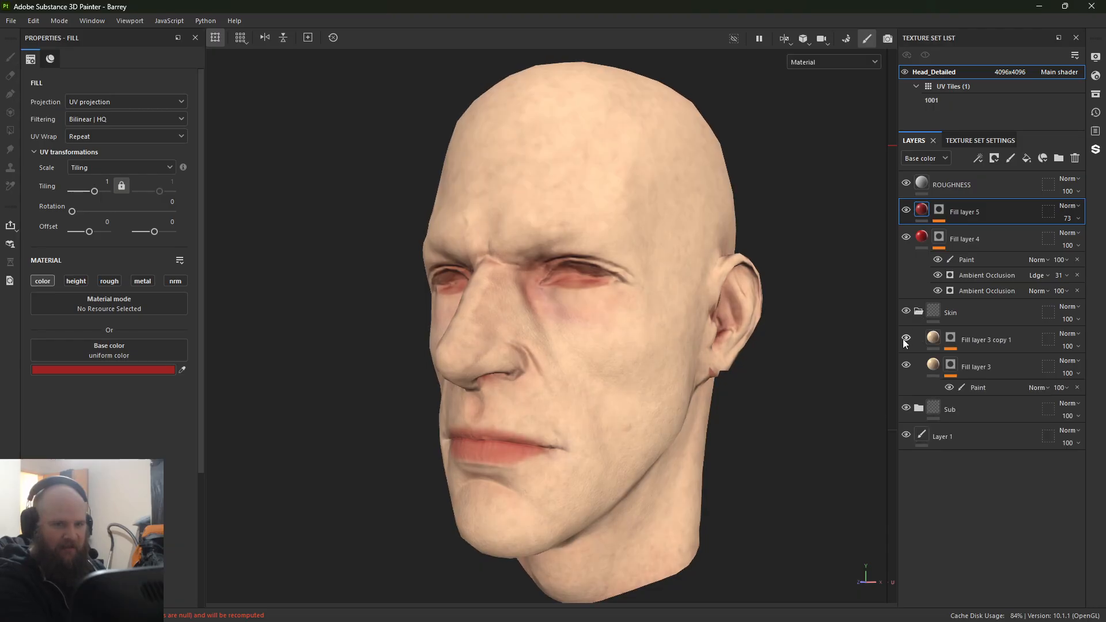
click(1074, 348)
mouse_move(1087, 370)
mouse_down()
mouse_move(1055, 371)
mouse_move(1103, 366)
mouse_up()
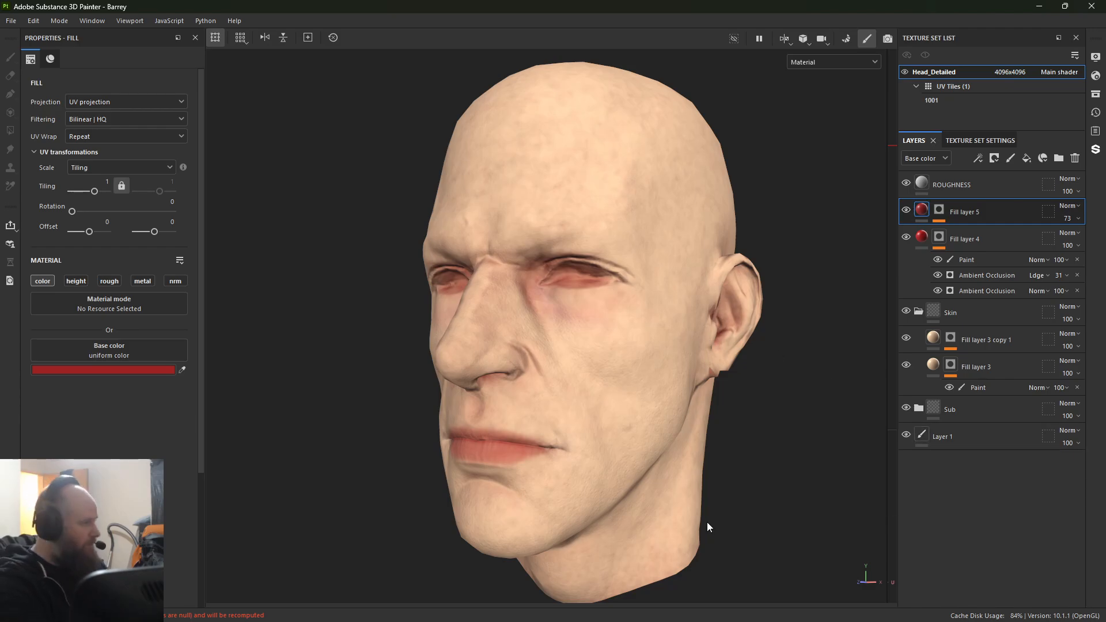
click(937, 339)
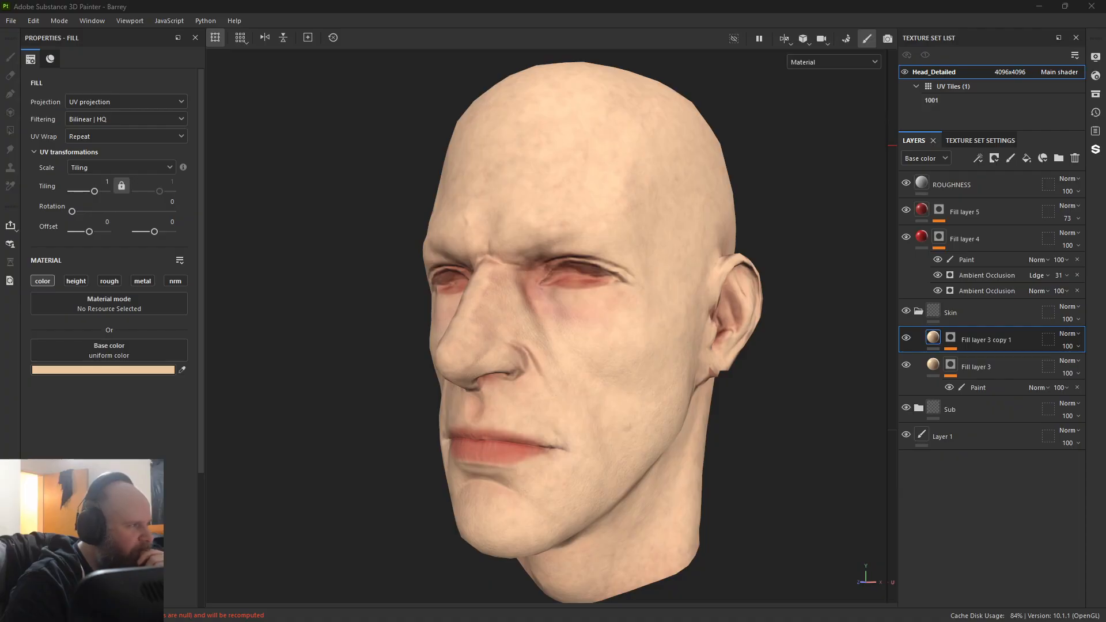
Step: Switch to Chrome, open the Reddit skin tone guide image in its own tab, and close the other tabs
mouse_move(0, 231)
mouse_down()
mouse_move(229, 212)
mouse_move(294, 1)
mouse_up()
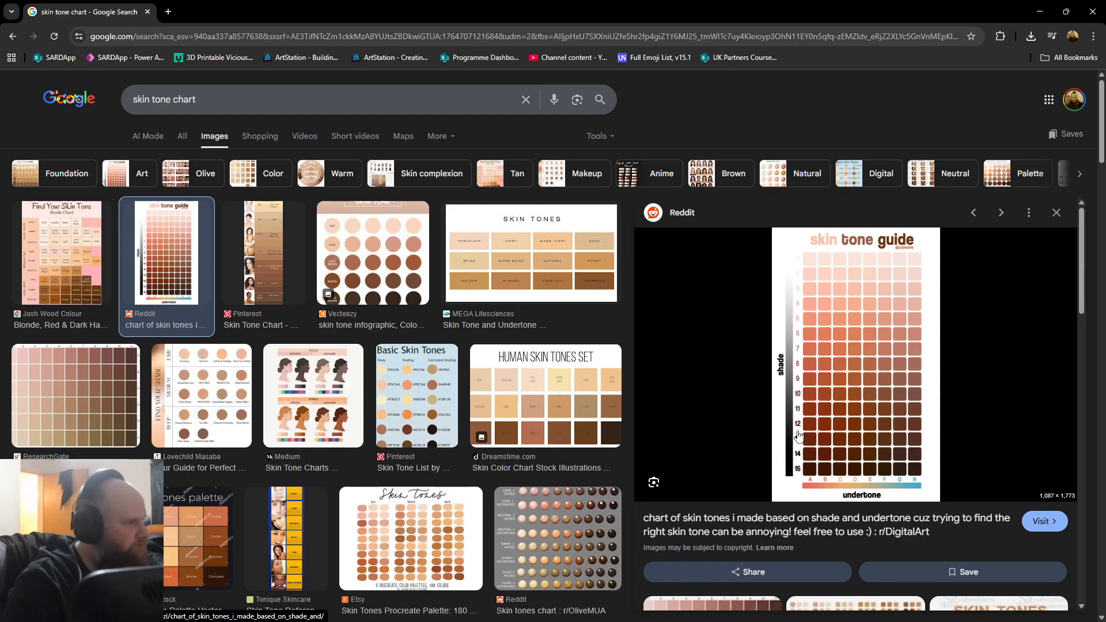
right_click(860, 418)
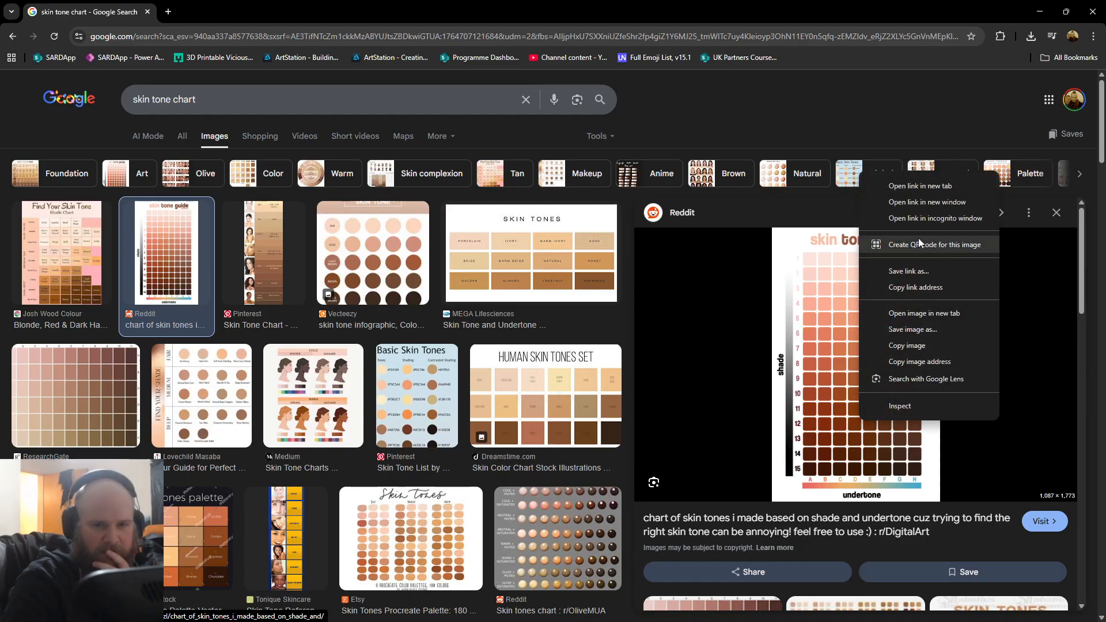
click(917, 313)
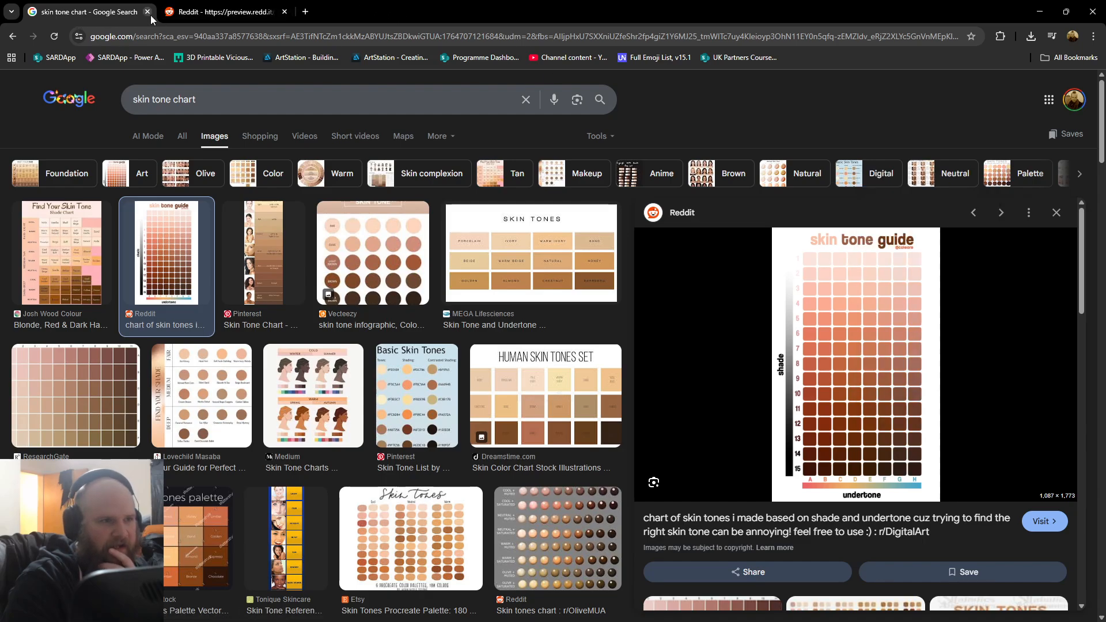
click(189, 16)
right_click(545, 299)
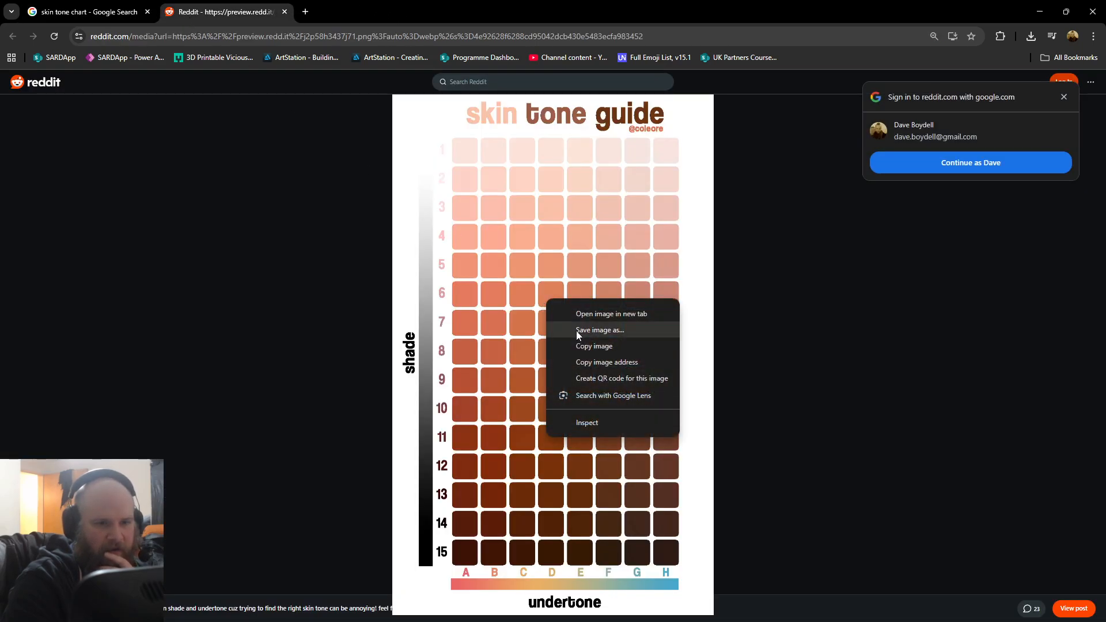
click(611, 313)
click(369, 16)
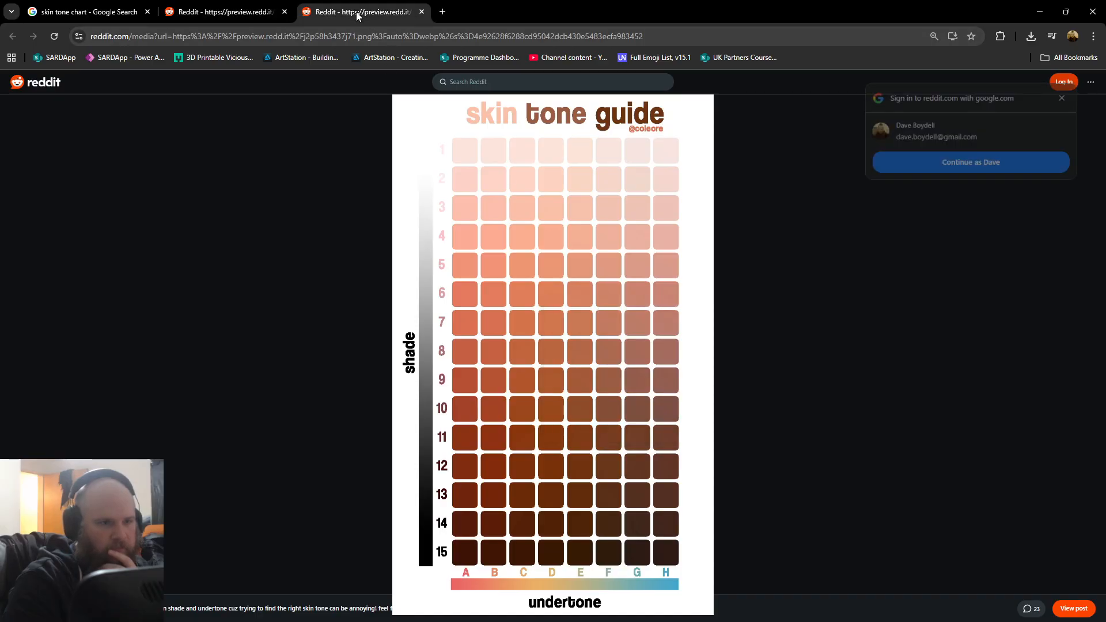
click(283, 12)
click(147, 12)
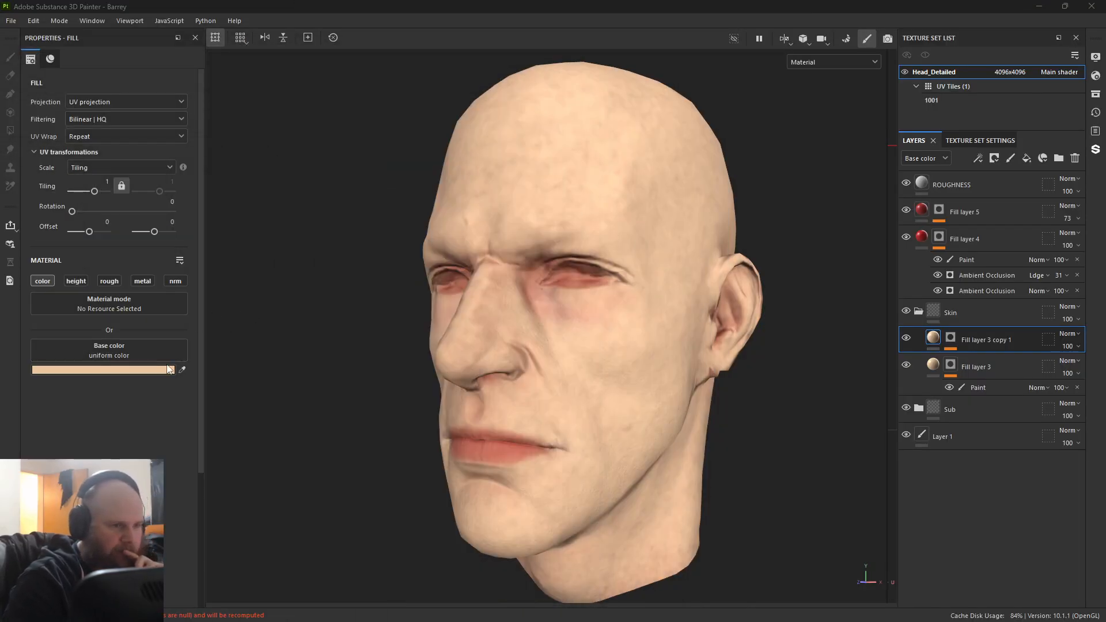
Step: Place the skin tone guide as a smaller browser window over Substance 3D Painter, leaving the fill's base color controls reachable
click(182, 372)
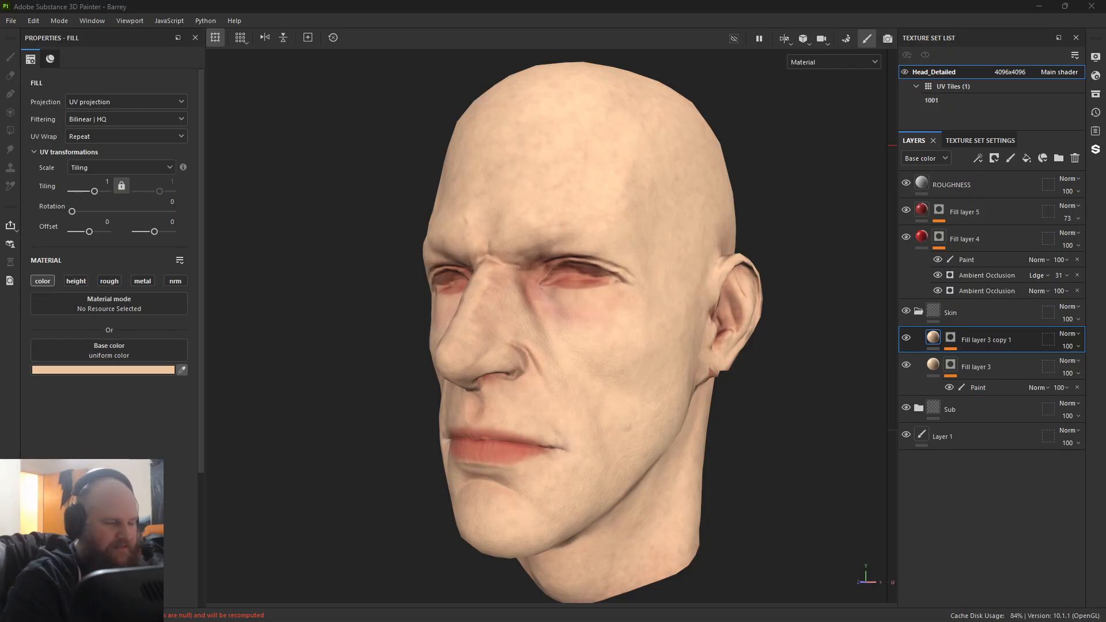
key(Escape)
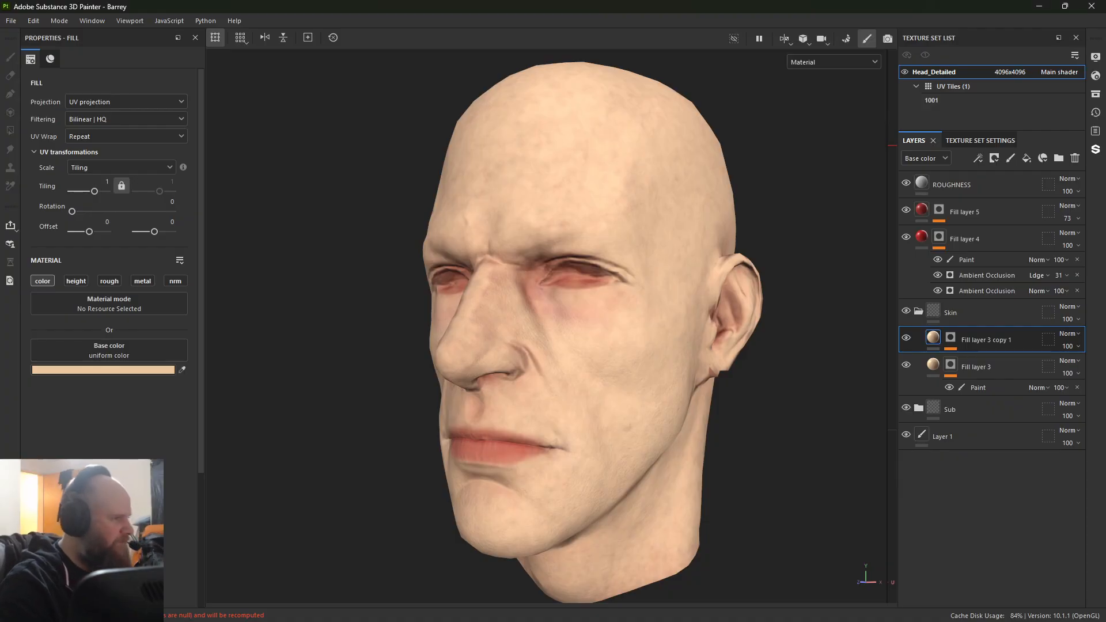
mouse_move(691, 621)
mouse_down()
mouse_move(713, 111)
mouse_move(734, 63)
mouse_up()
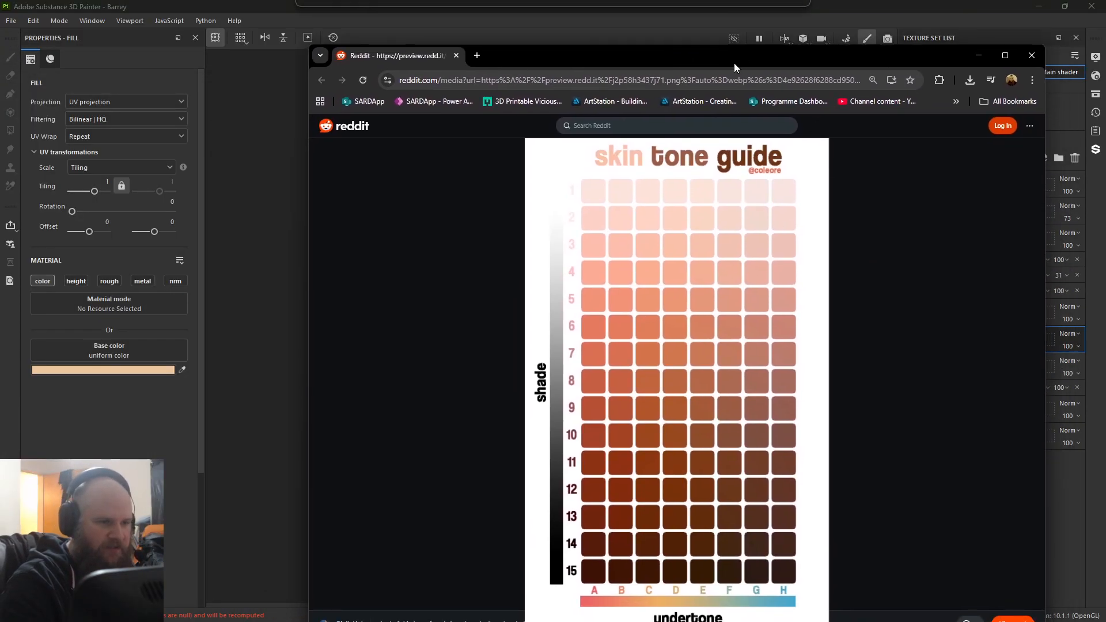
click(179, 373)
click(179, 372)
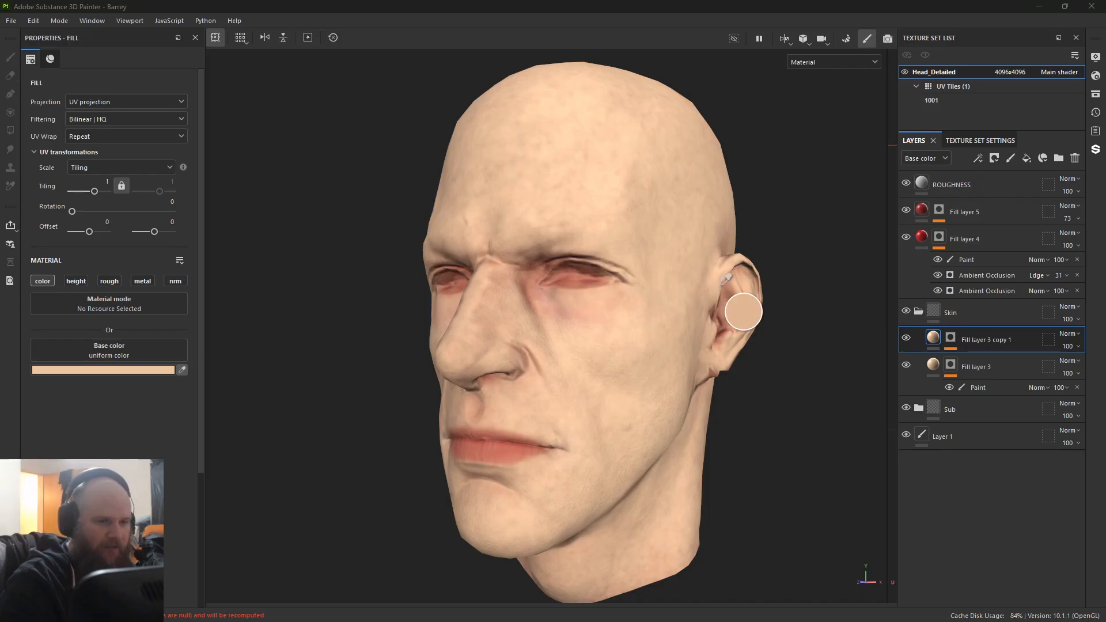
key(Escape)
key(alt+Tab)
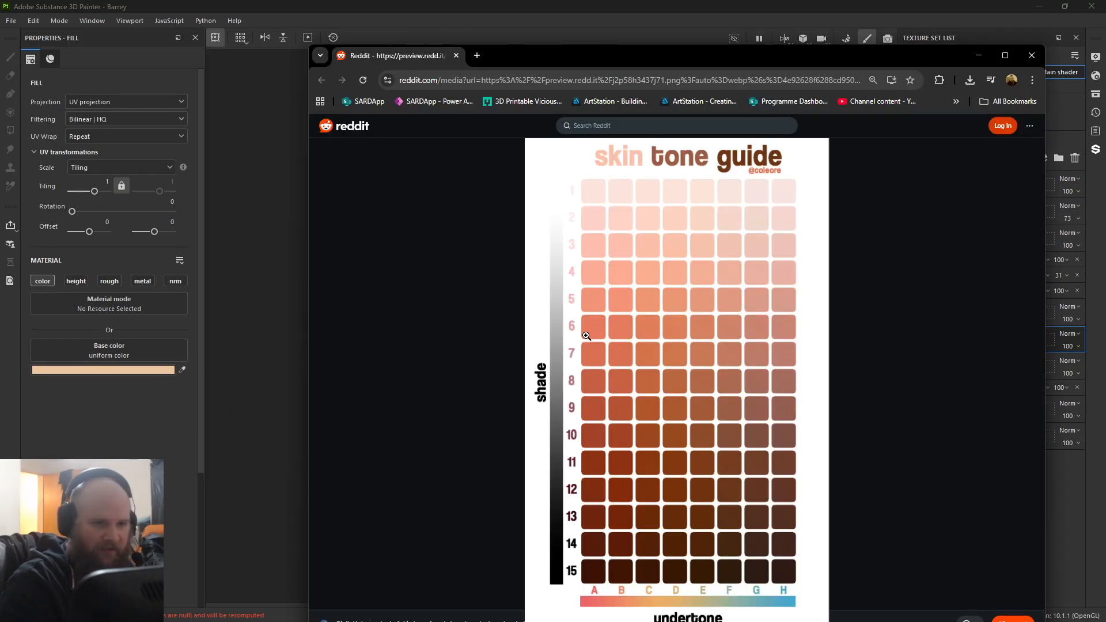
key(alt+Tab)
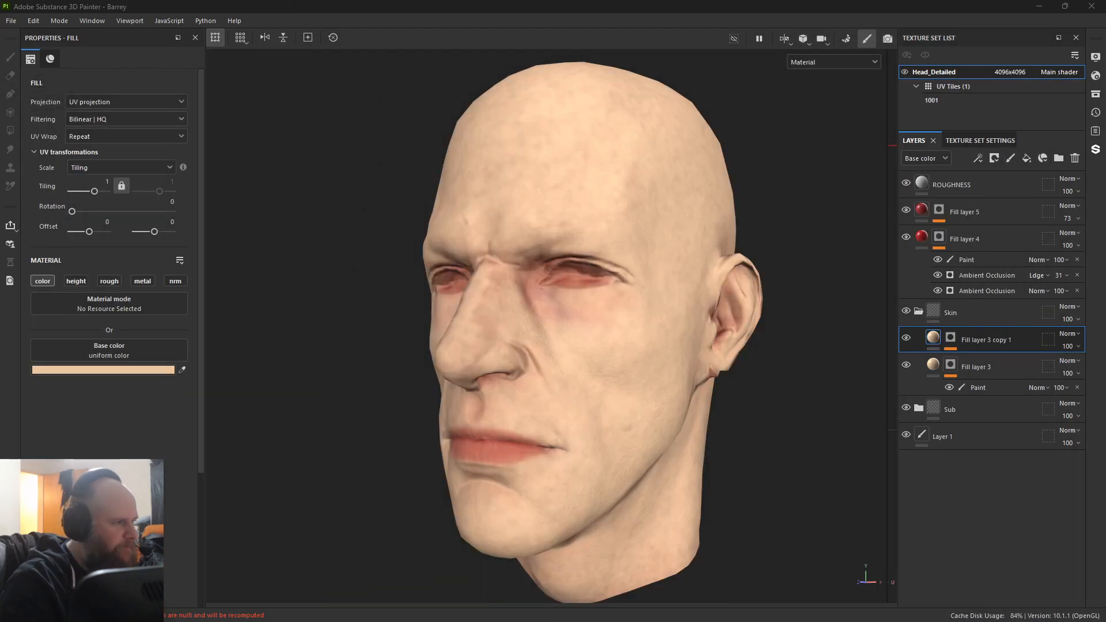
Step: Sample very pale pinks from the skin tone guide as base colors for Fill layer 3 copy 1 and Fill layer 3
click(183, 369)
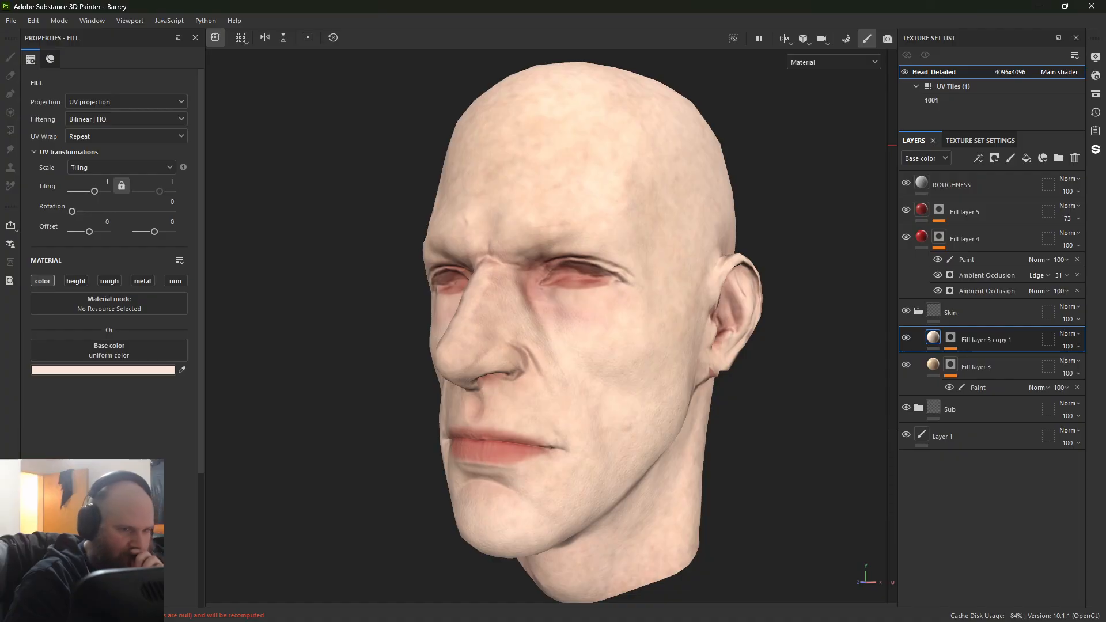
click(940, 367)
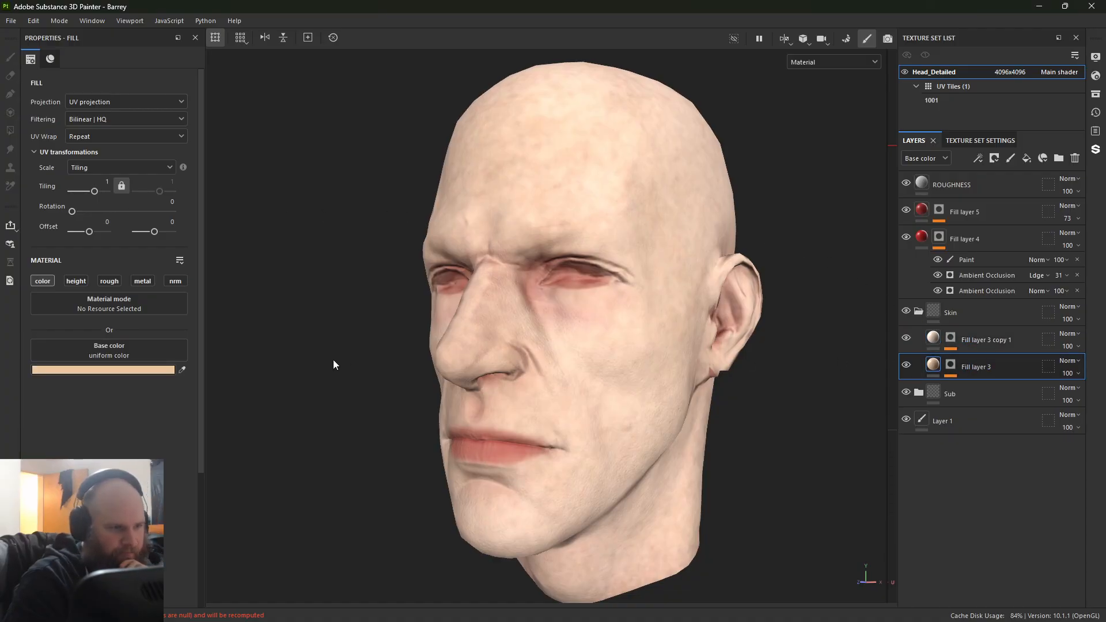
click(182, 370)
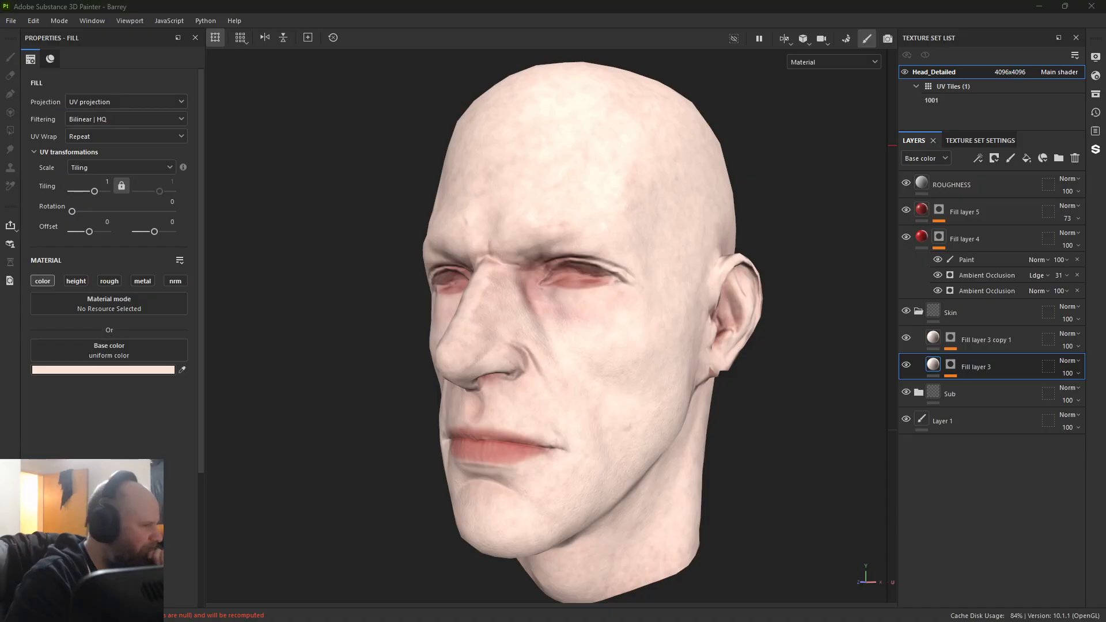
click(182, 370)
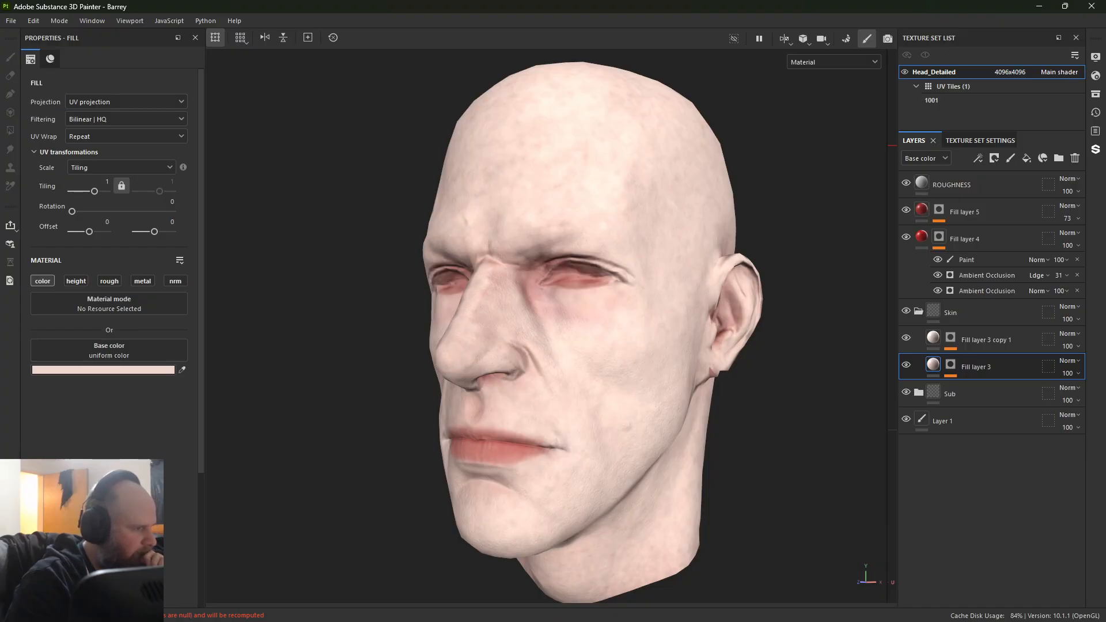
Step: Resample the base colors of Fill layer 3 copy 1 and Fill layer 3 with deeper pinks from the skin tone guide
click(979, 340)
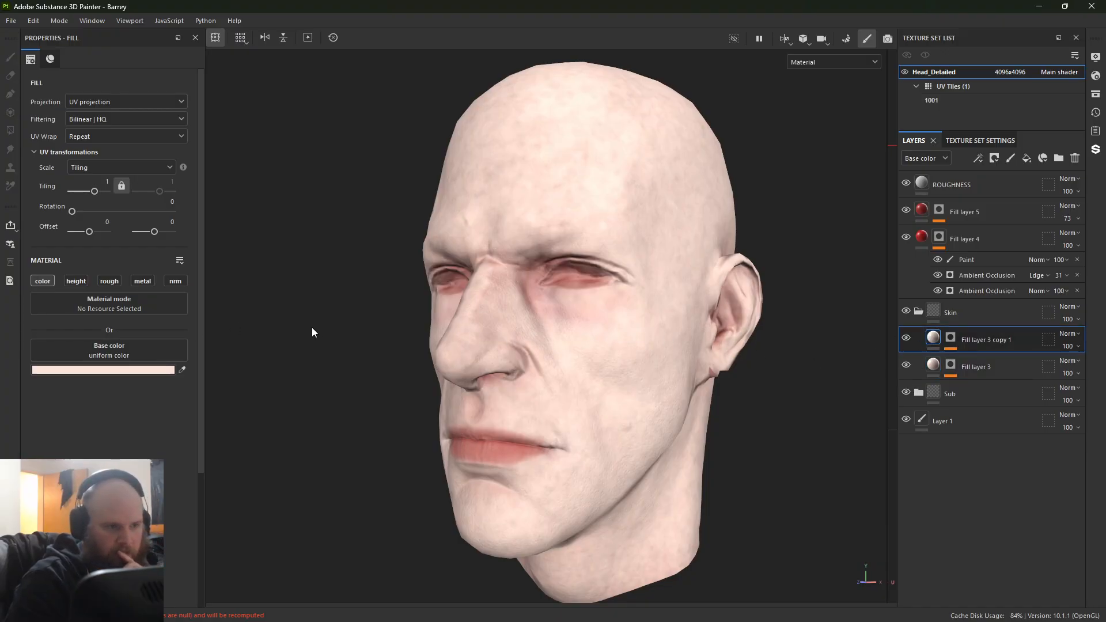
click(182, 370)
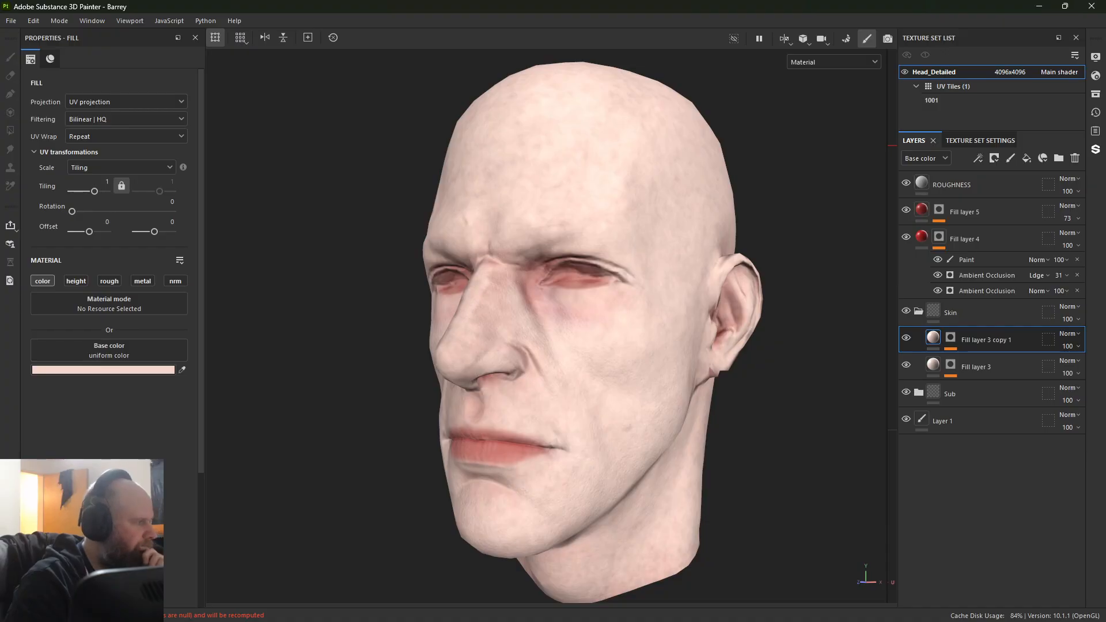
click(182, 370)
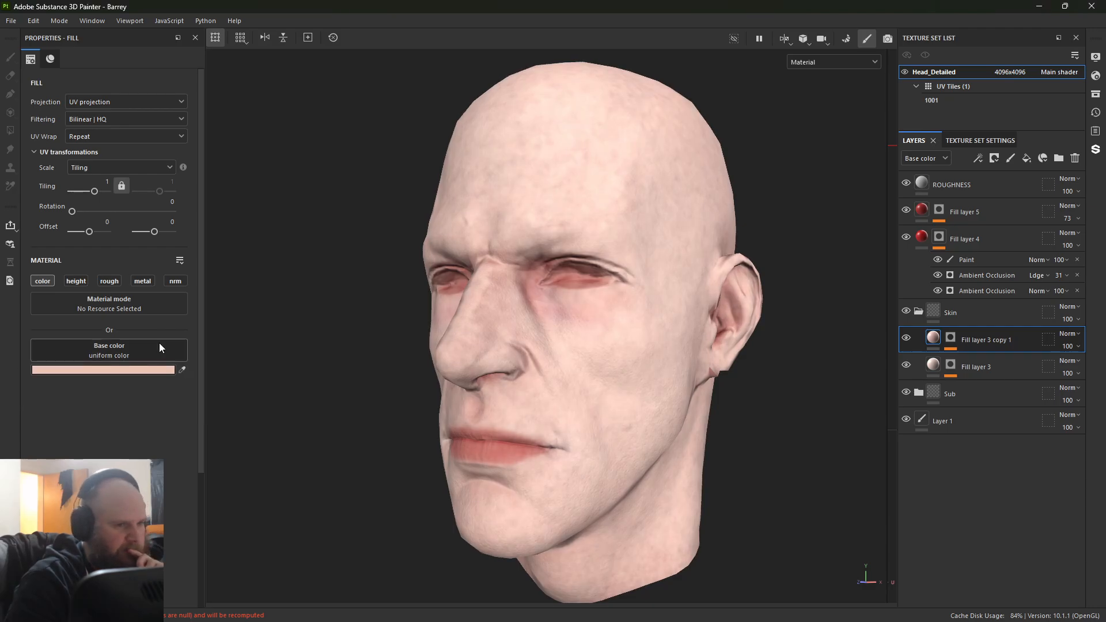
click(935, 366)
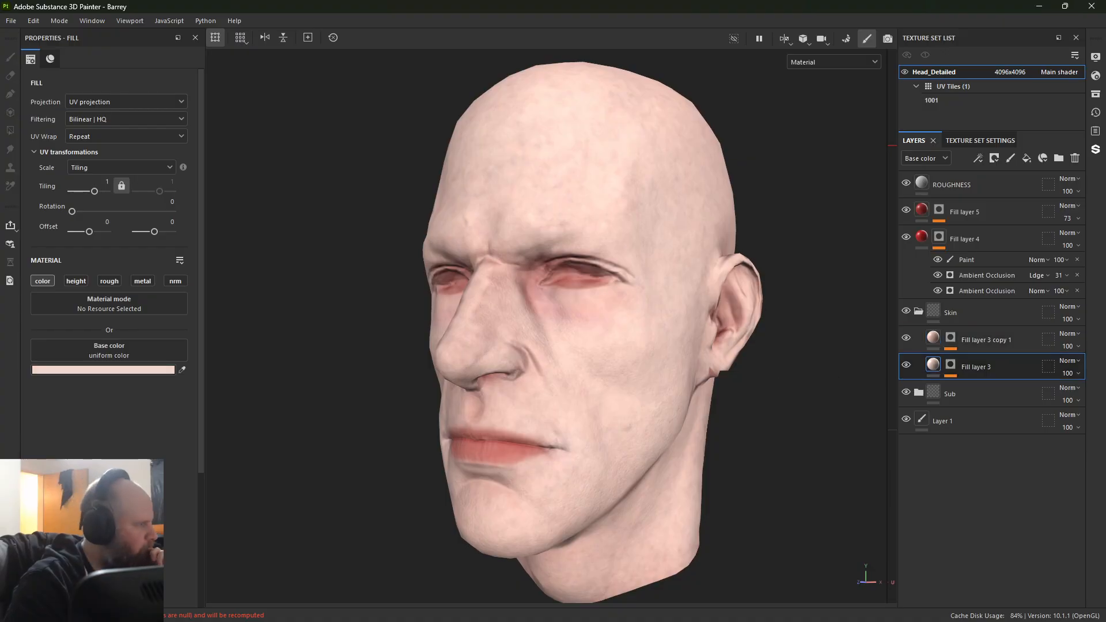
click(181, 370)
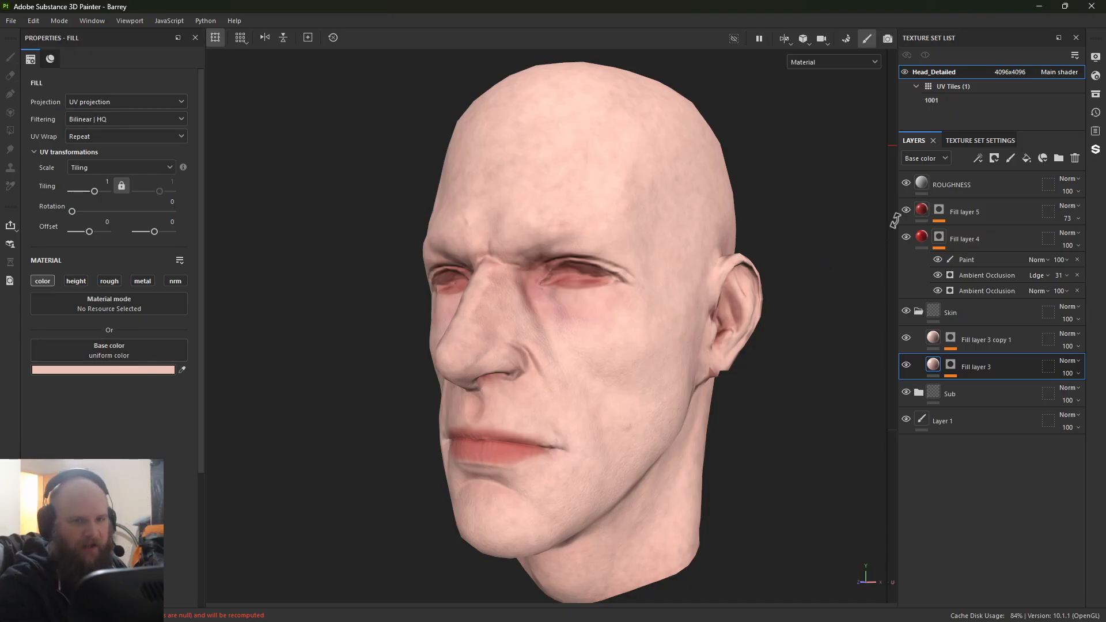
Step: Rename Fill layer 5 to Lips and sample an orange-red from the skin tone guide as its base color
double_click(968, 212)
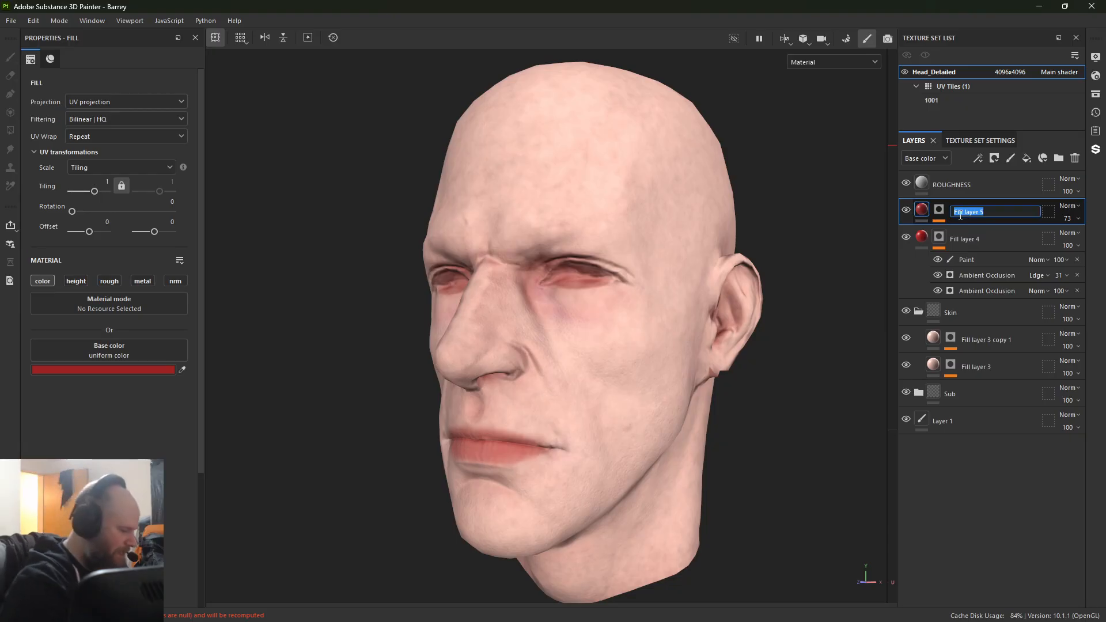
text(Lips)
key(Return)
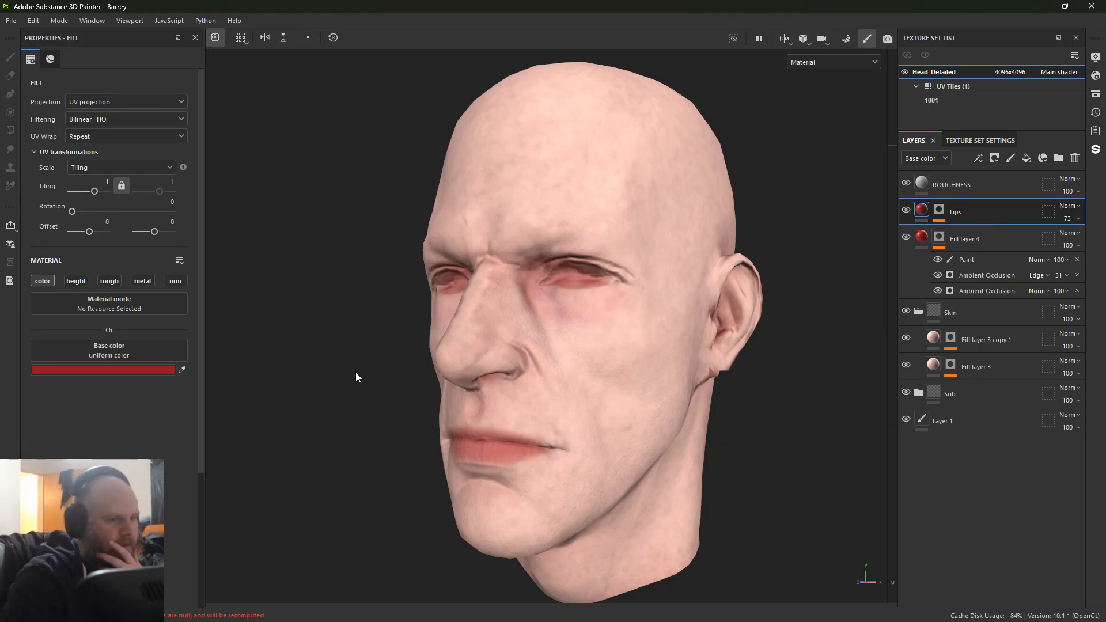
click(183, 370)
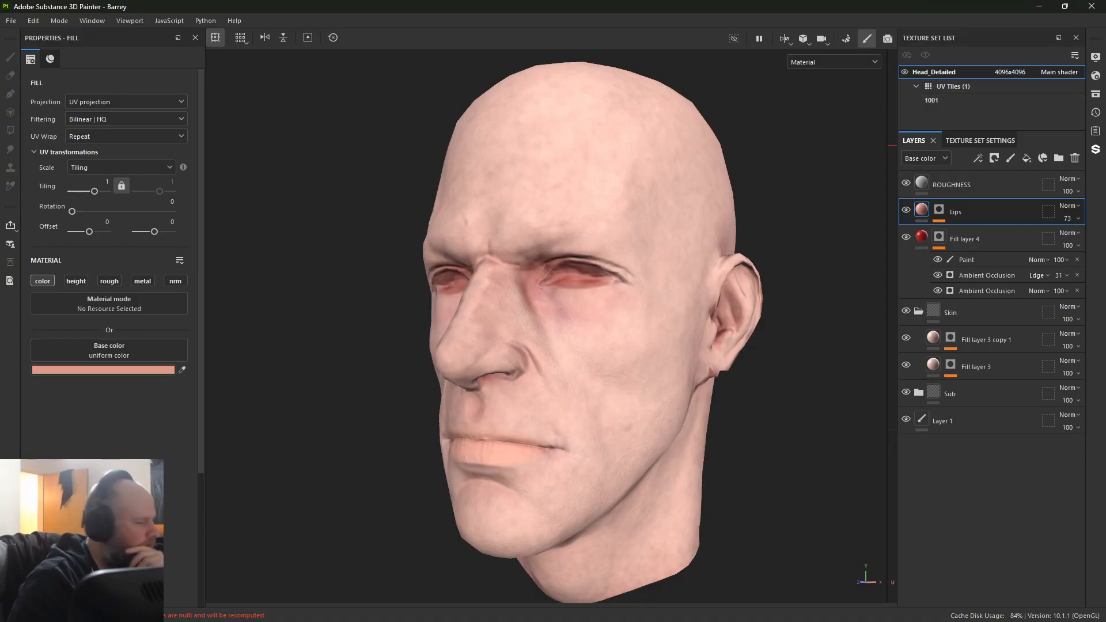
click(183, 371)
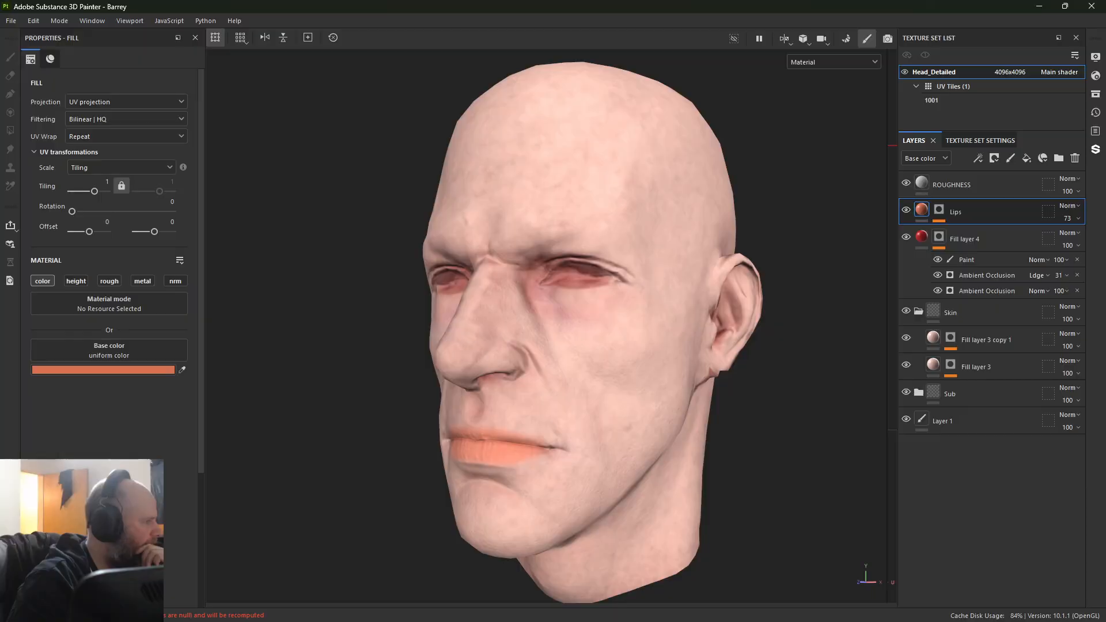
Step: Resample the base color of Lips with a dark reddish brown and Fill layer 4 with a dark orange-brown from the skin tone guide
click(182, 369)
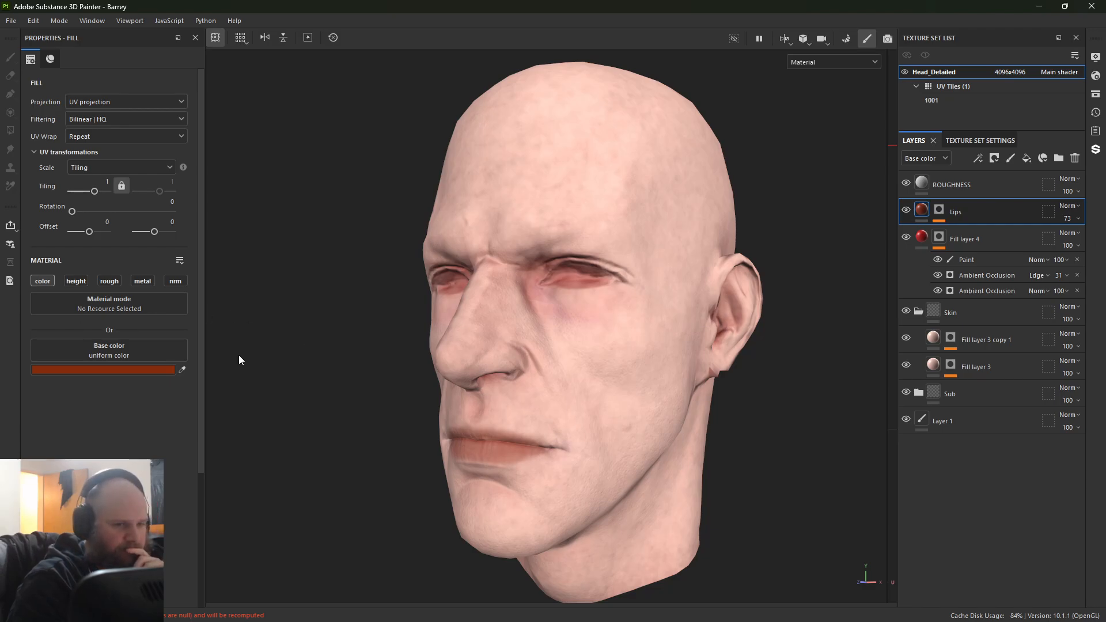
click(902, 249)
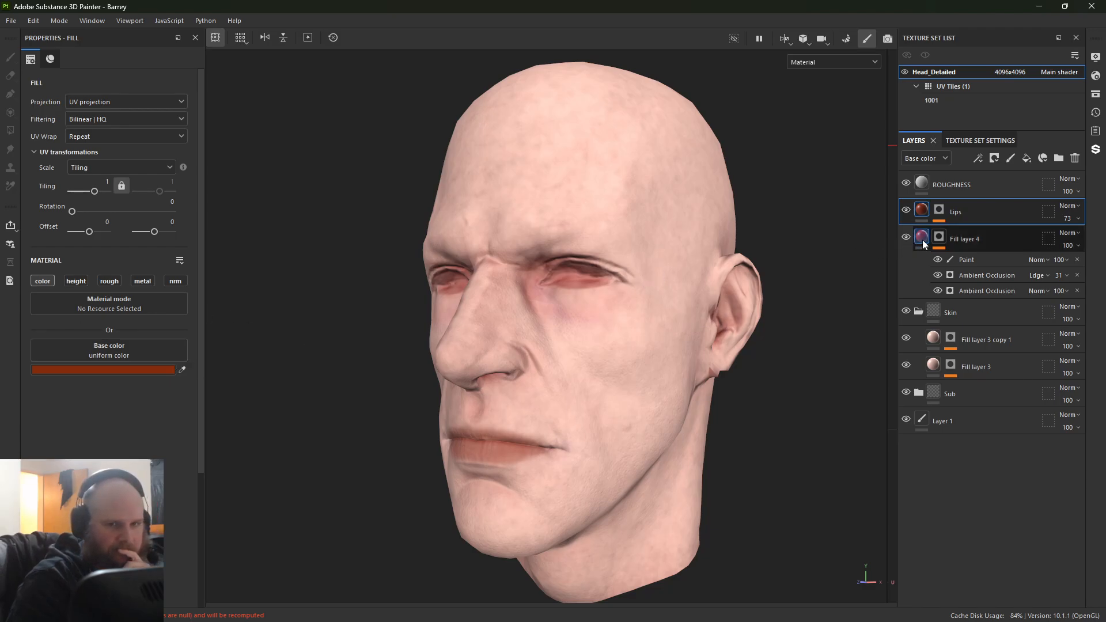
click(182, 370)
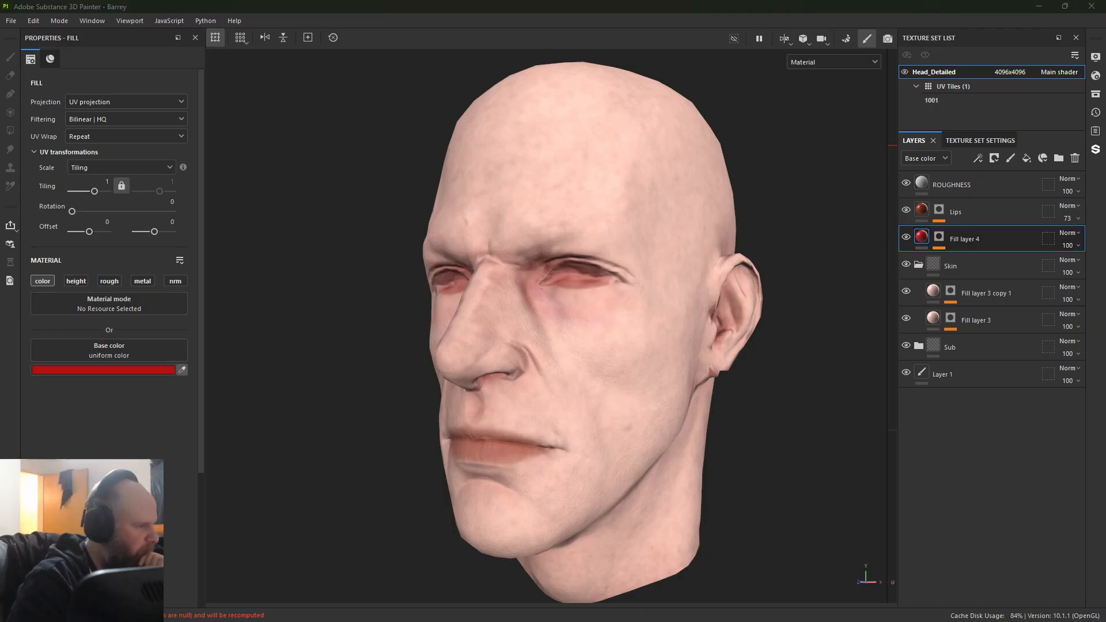
click(921, 210)
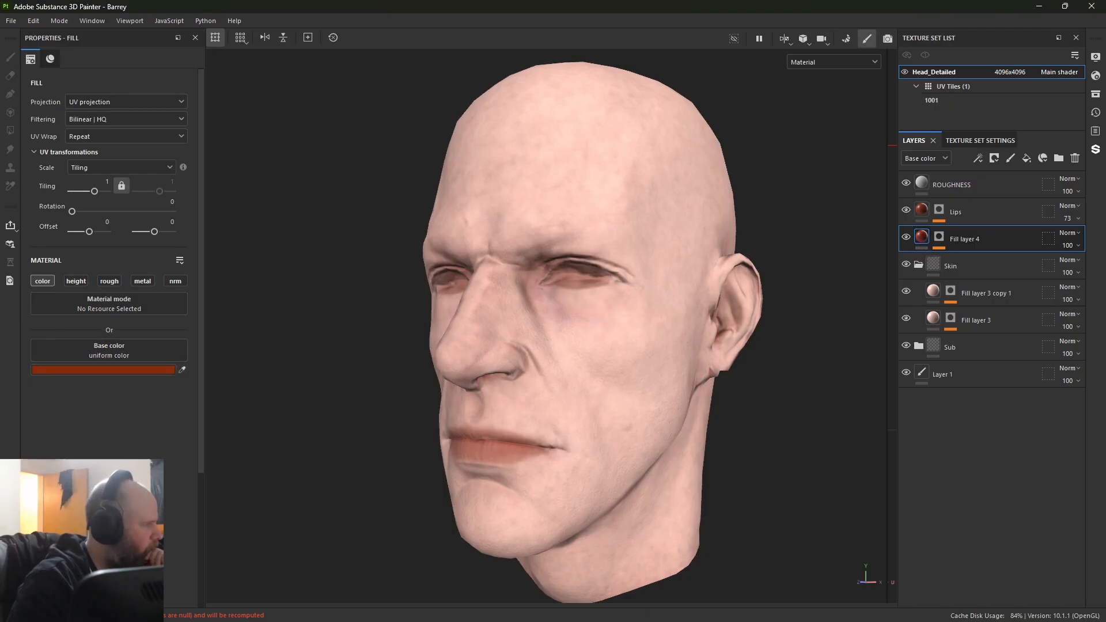
click(182, 369)
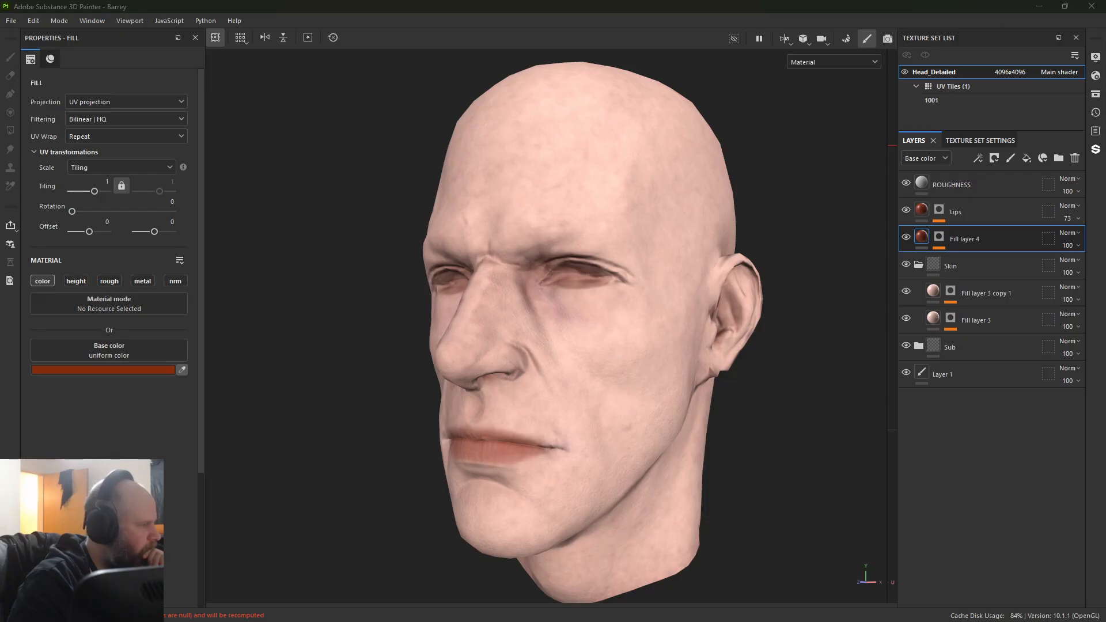
click(921, 210)
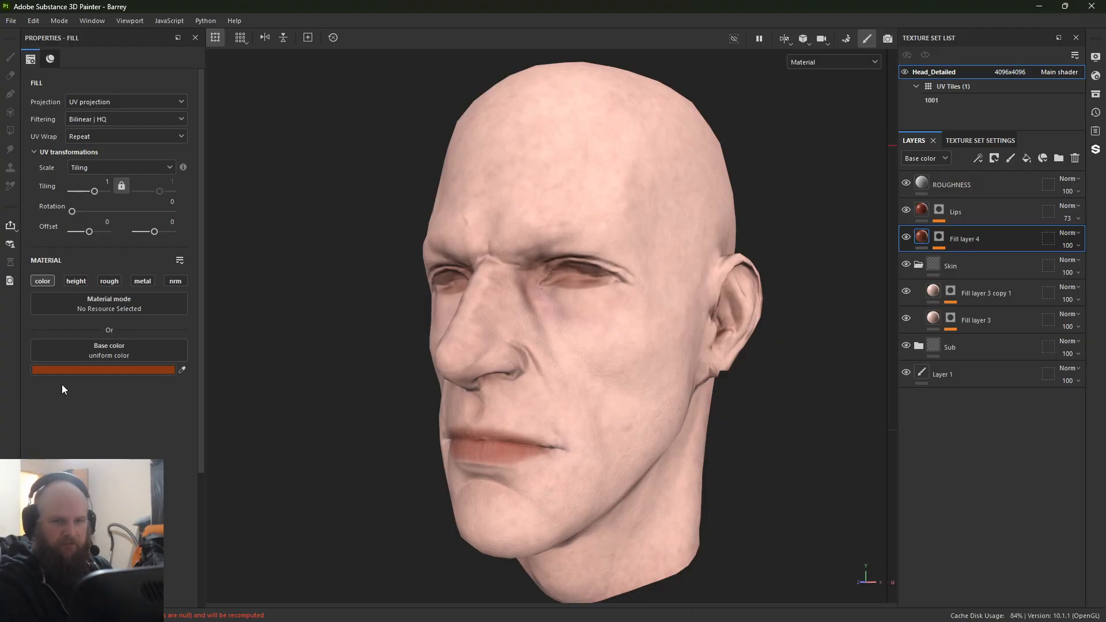
Step: Select the Paint effect in Fill layer 3 copy 1's mask, set the brush size to 43.17, and paint over the forehead and crown
click(950, 298)
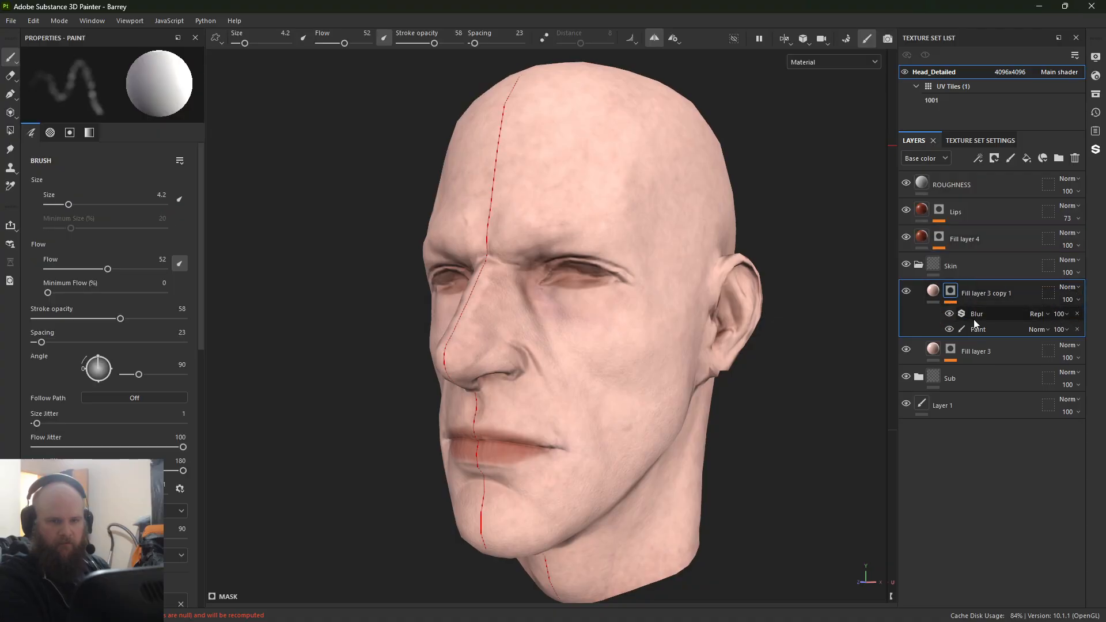
click(986, 330)
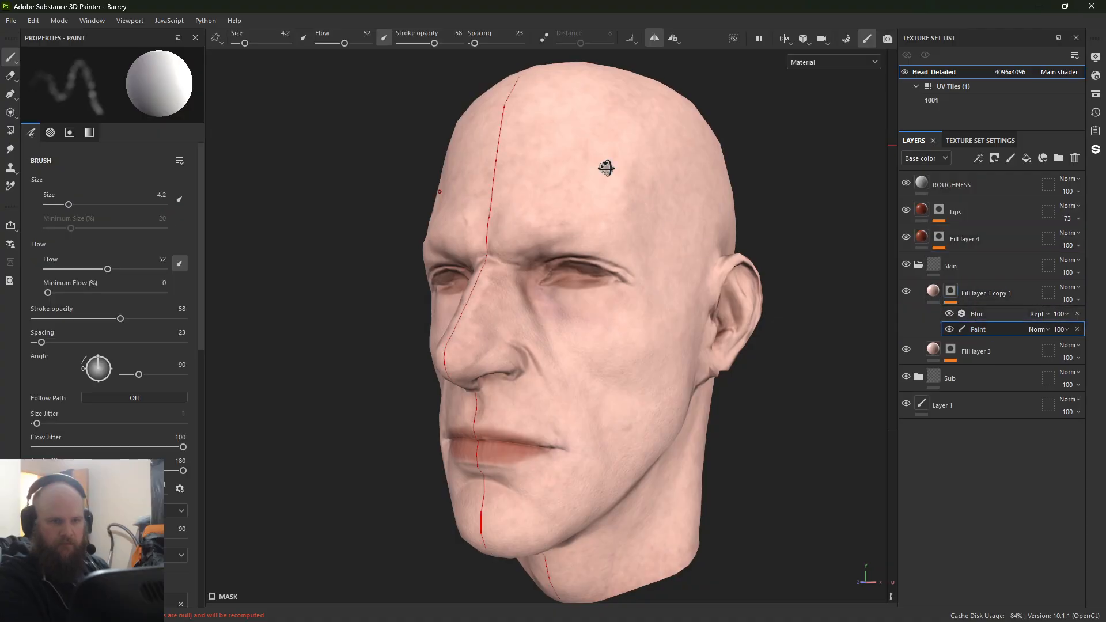
alt+drag(607, 168, 647, 220)
alt+right_drag(647, 219, 600, 172)
alt+middle_drag(599, 173, 320, 370)
alt+right_drag(489, 369, 473, 323)
ctrl+right_drag(497, 275, 553, 275)
alt+drag(490, 272, 410, 342)
mouse_move(622, 206)
mouse_down()
mouse_move(478, 209)
mouse_move(547, 299)
mouse_move(412, 354)
mouse_move(614, 150)
mouse_move(608, 136)
mouse_move(444, 185)
mouse_up()
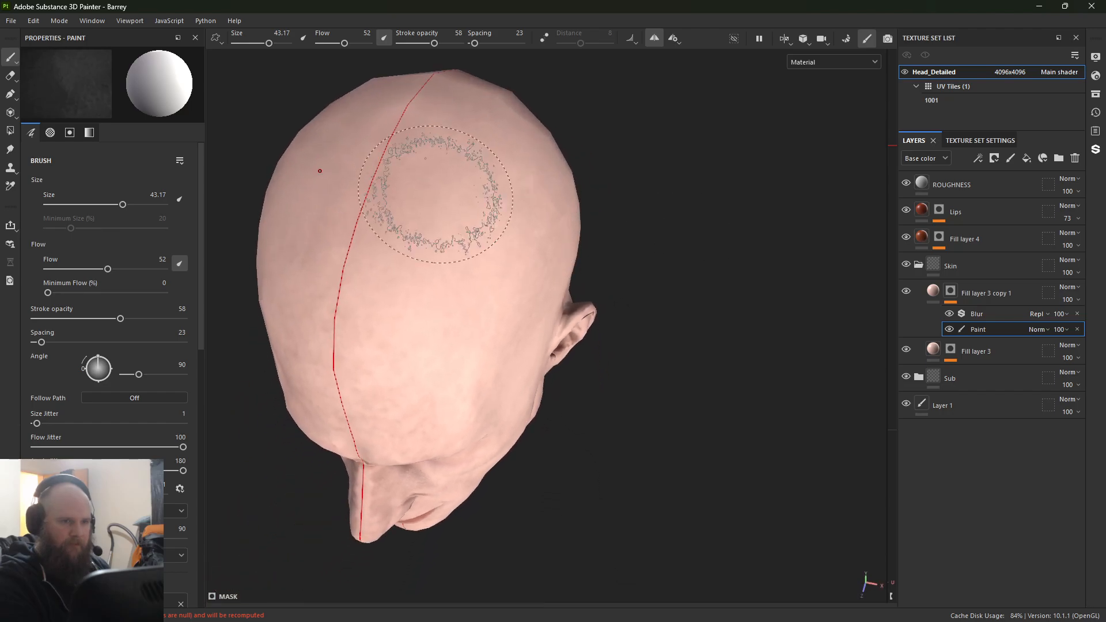
Step: Examine the skin color on the side, back, nose, chin and neck of the head under different lighting
mouse_move(401, 435)
alt+mouse_down()
mouse_move(321, 247)
mouse_move(469, 180)
alt+mouse_up()
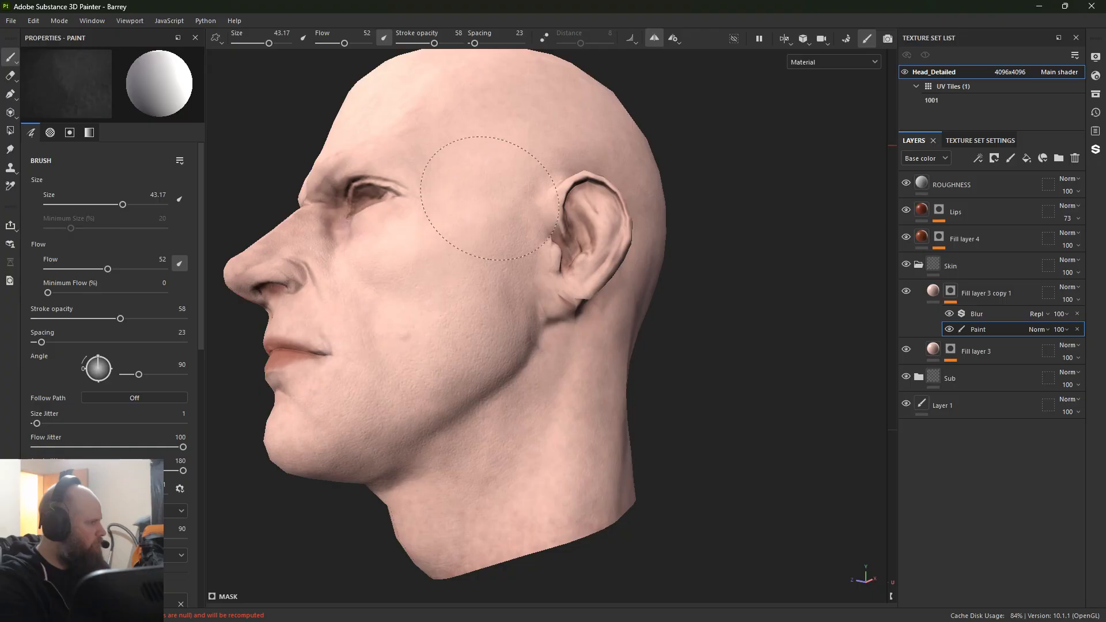
alt+drag(716, 432, 630, 409)
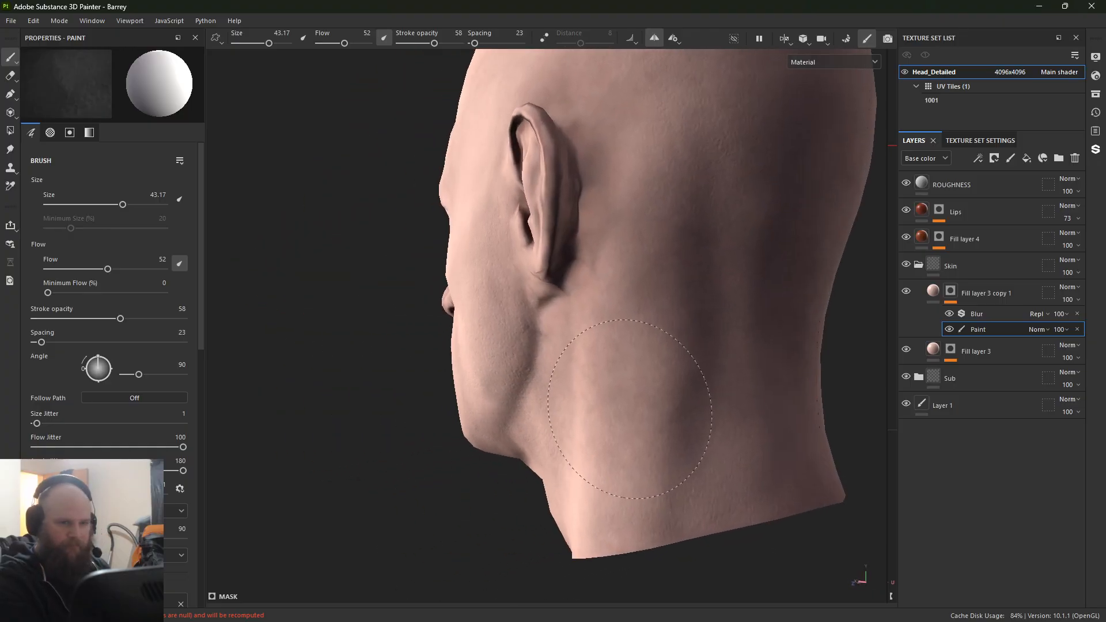
mouse_move(789, 98)
alt+mouse_down()
mouse_move(616, 512)
mouse_move(764, 518)
alt+mouse_up()
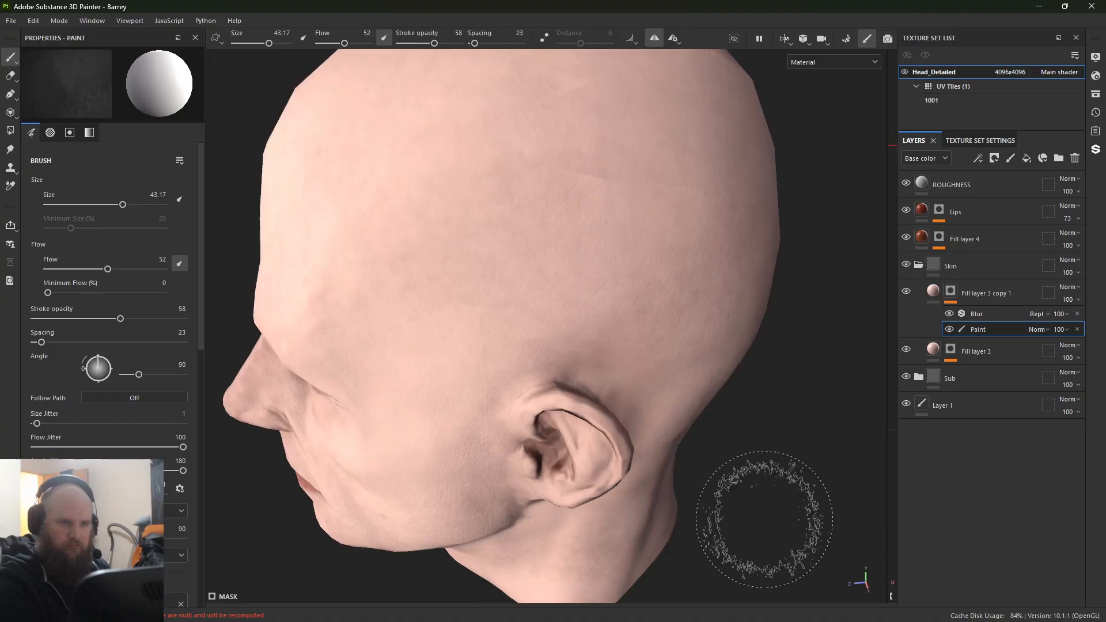
mouse_move(593, 210)
alt+mouse_down()
mouse_move(437, 424)
mouse_move(429, 230)
alt+mouse_up()
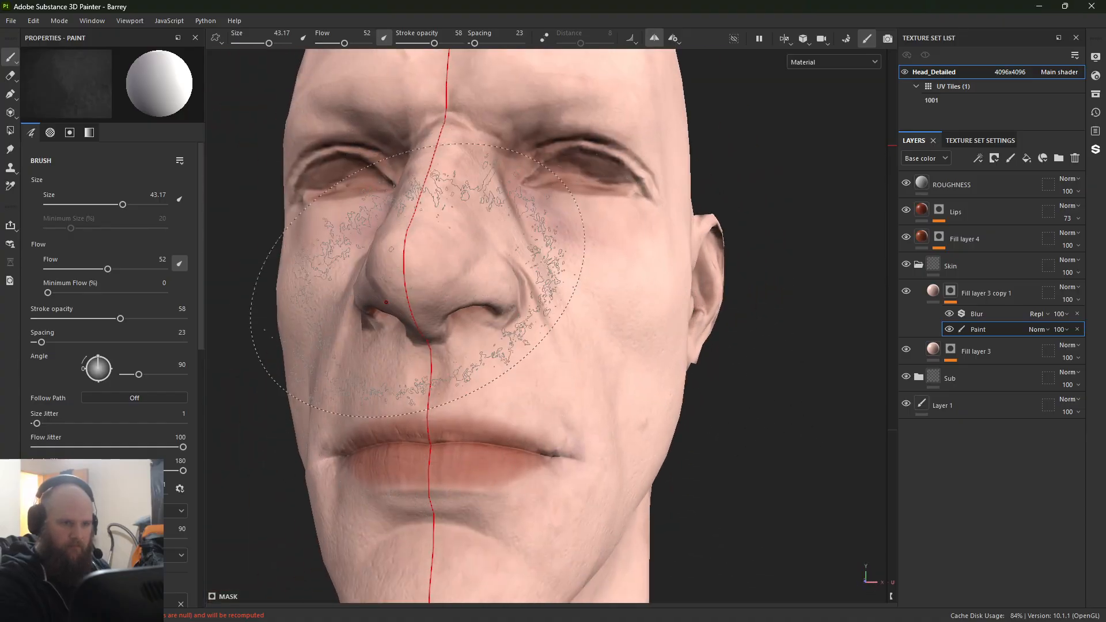
alt+drag(386, 302, 673, 387)
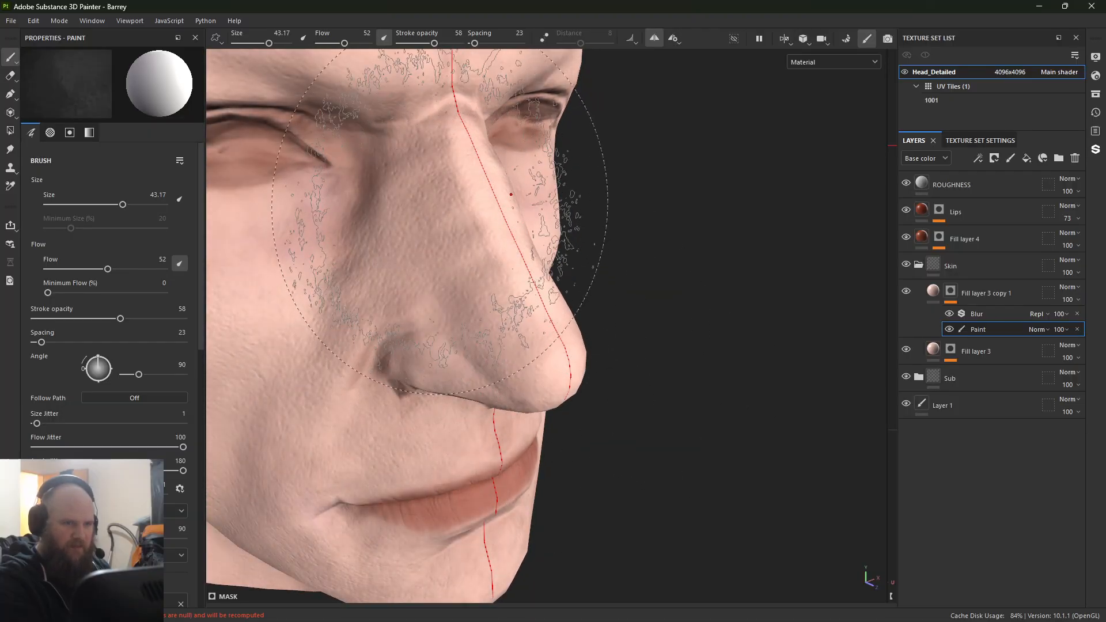
alt+drag(456, 398, 368, 279)
alt+right_drag(368, 279, 341, 357)
alt+drag(341, 358, 306, 308)
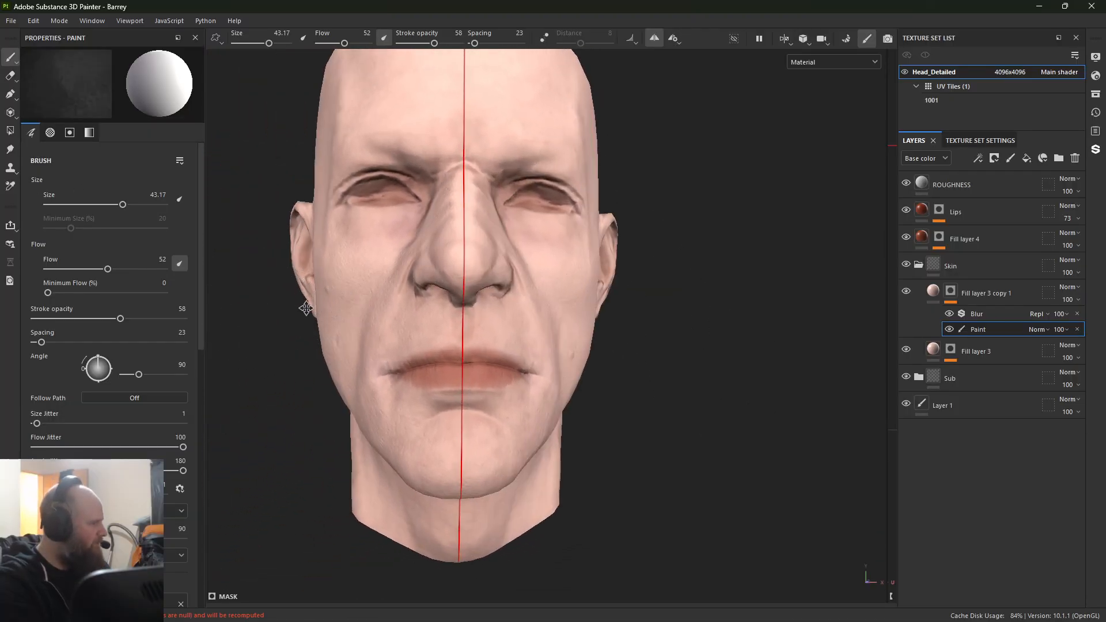
alt+middle_drag(306, 308, 340, 224)
mouse_move(340, 224)
alt+right_down()
mouse_move(353, 249)
mouse_move(392, 247)
alt+right_up()
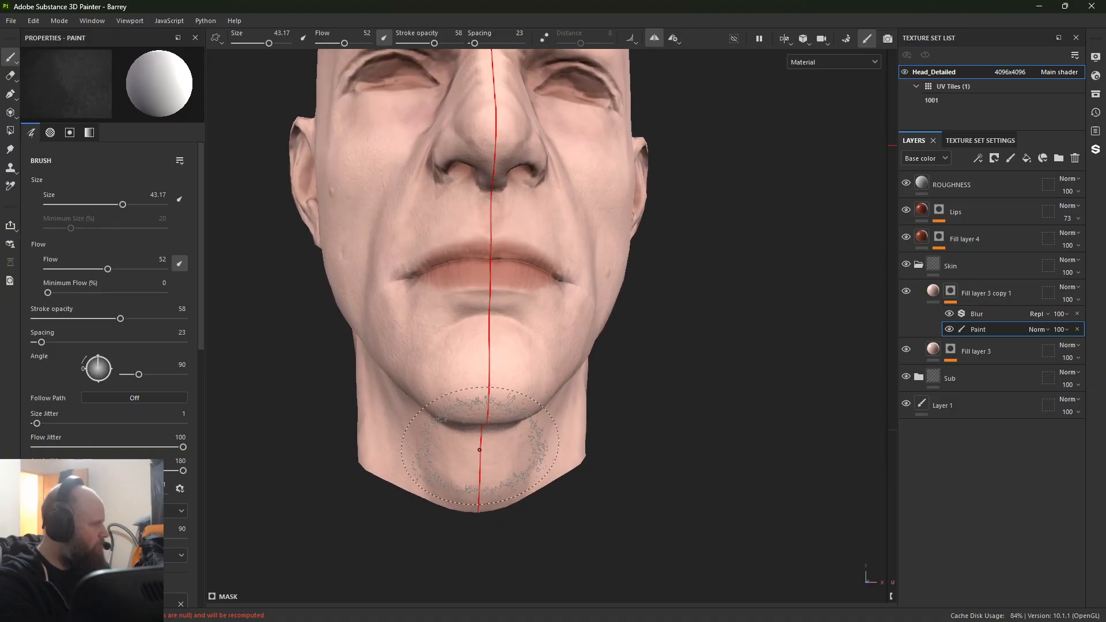
alt+drag(484, 479, 405, 483)
alt+right_drag(406, 483, 236, 351)
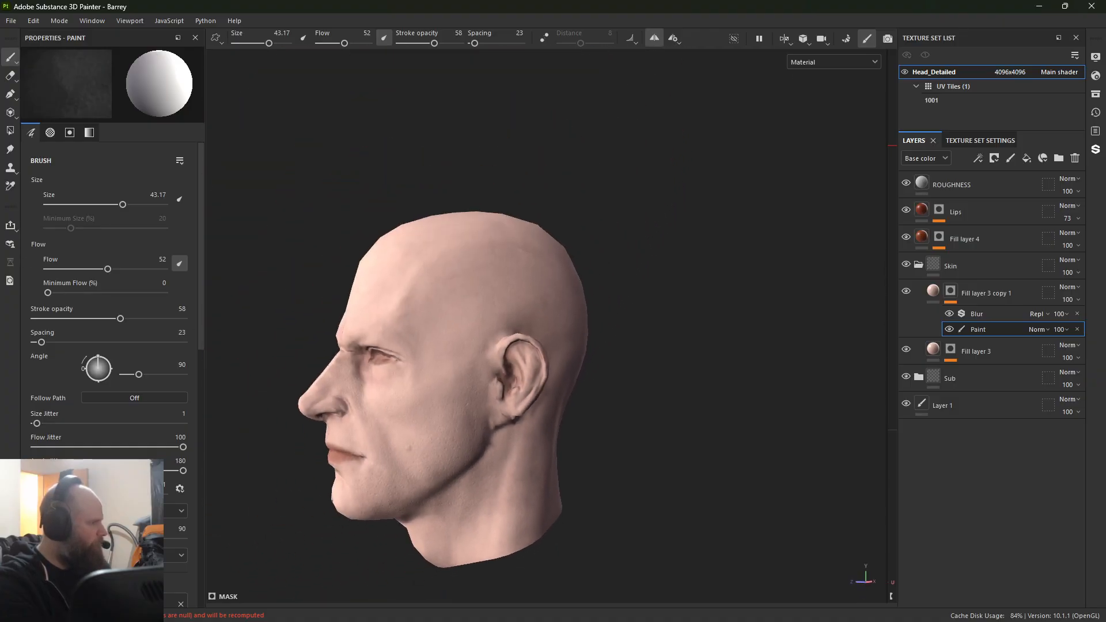
shift+right_drag(379, 118, 401, 123)
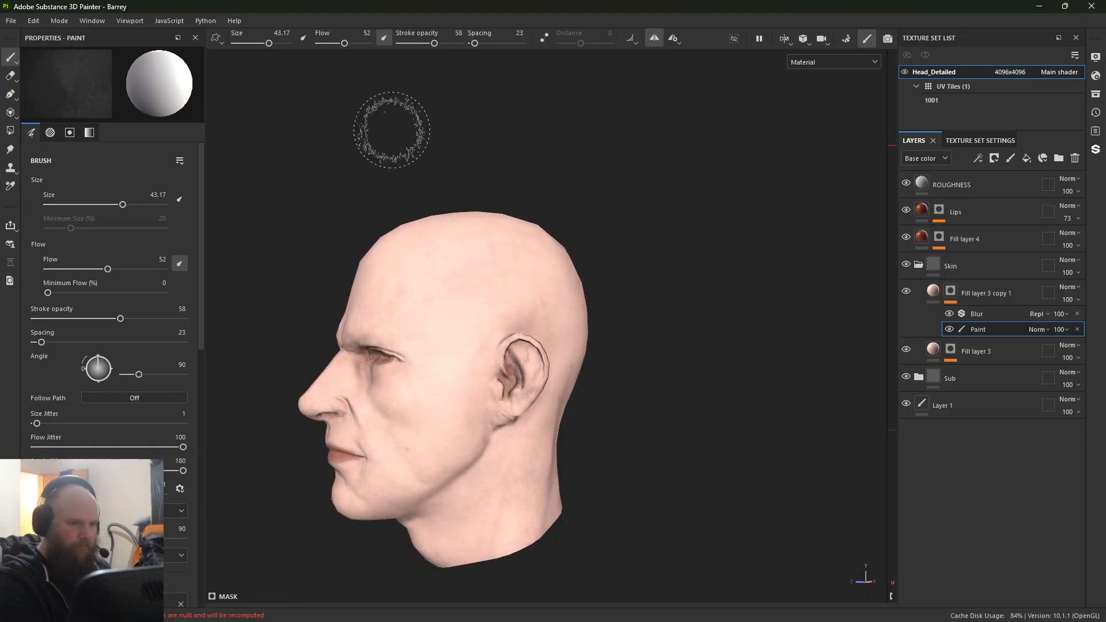
alt+drag(388, 130, 435, 141)
alt+drag(440, 220, 582, 235)
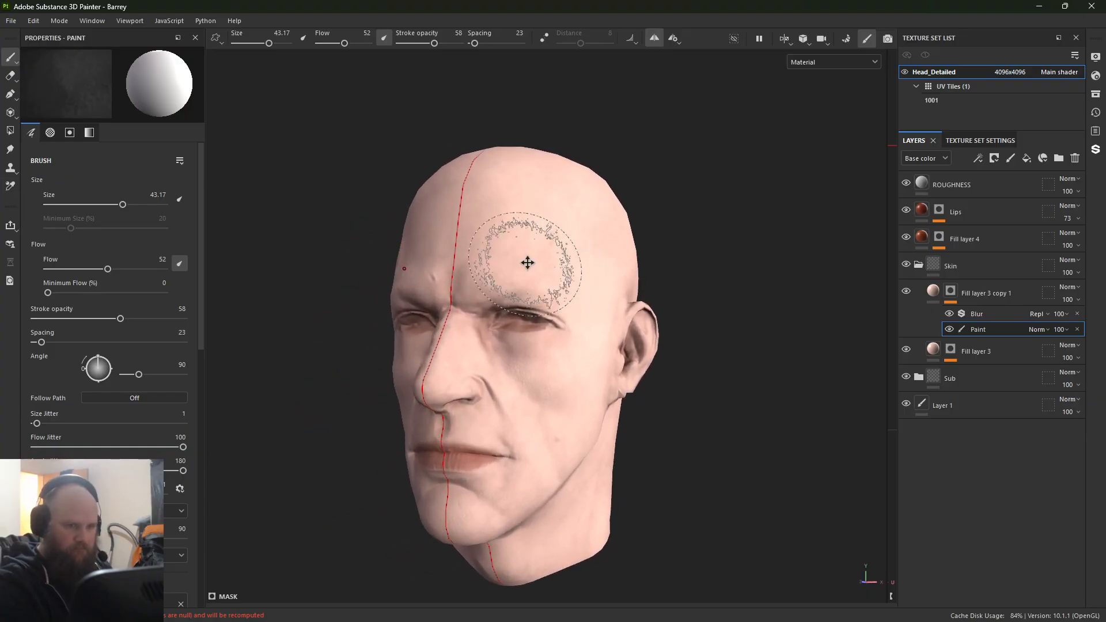
alt+middle_drag(528, 263, 556, 238)
shift+right_drag(355, 287, 396, 290)
Step: Display only the base color channel and compare the skin with the Sub group hidden and shown
key(c)
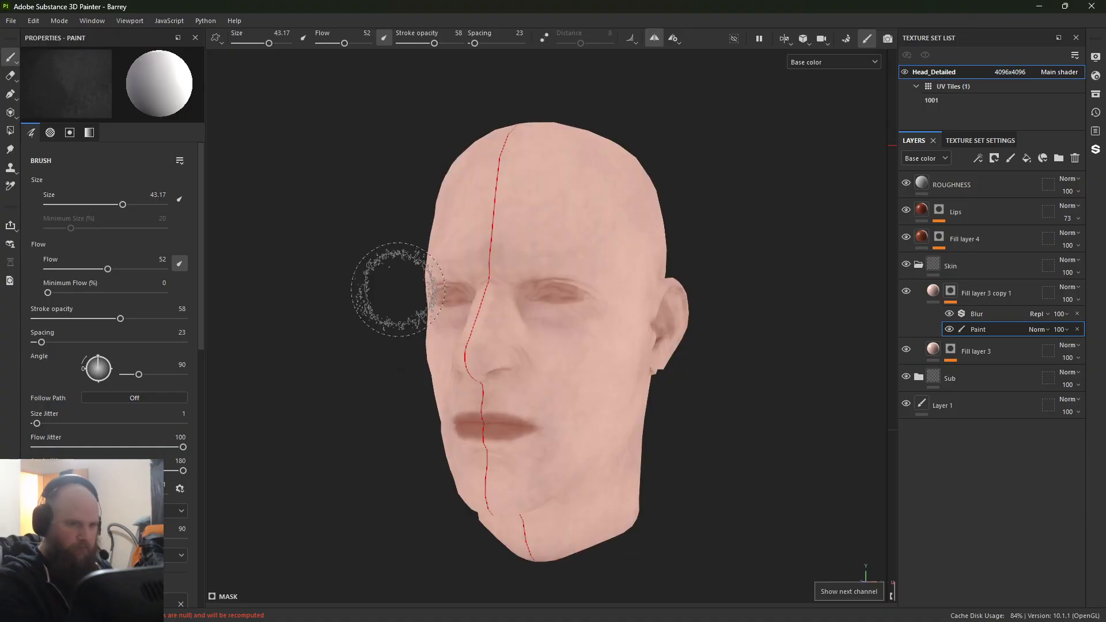
mouse_move(642, 338)
alt+mouse_down()
mouse_move(555, 279)
mouse_move(548, 355)
alt+mouse_up()
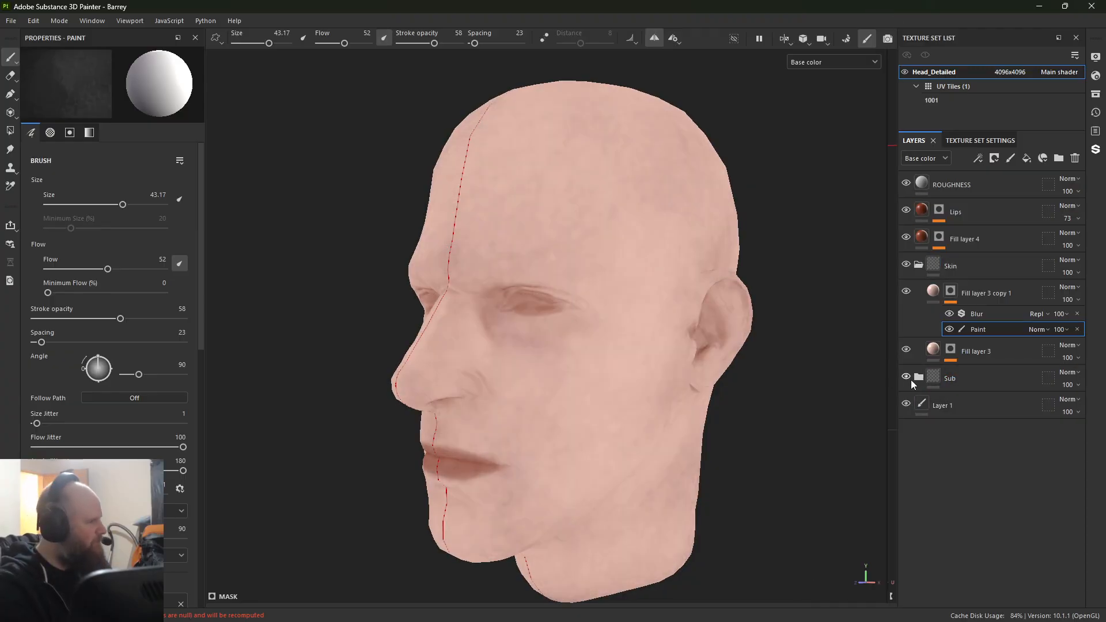
click(911, 382)
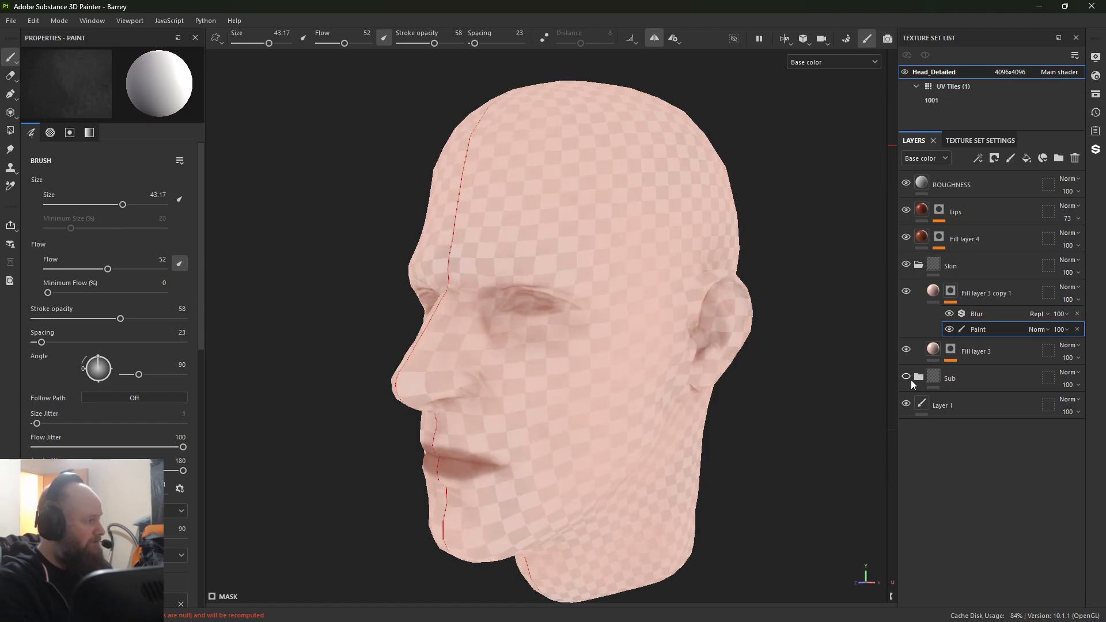
click(911, 381)
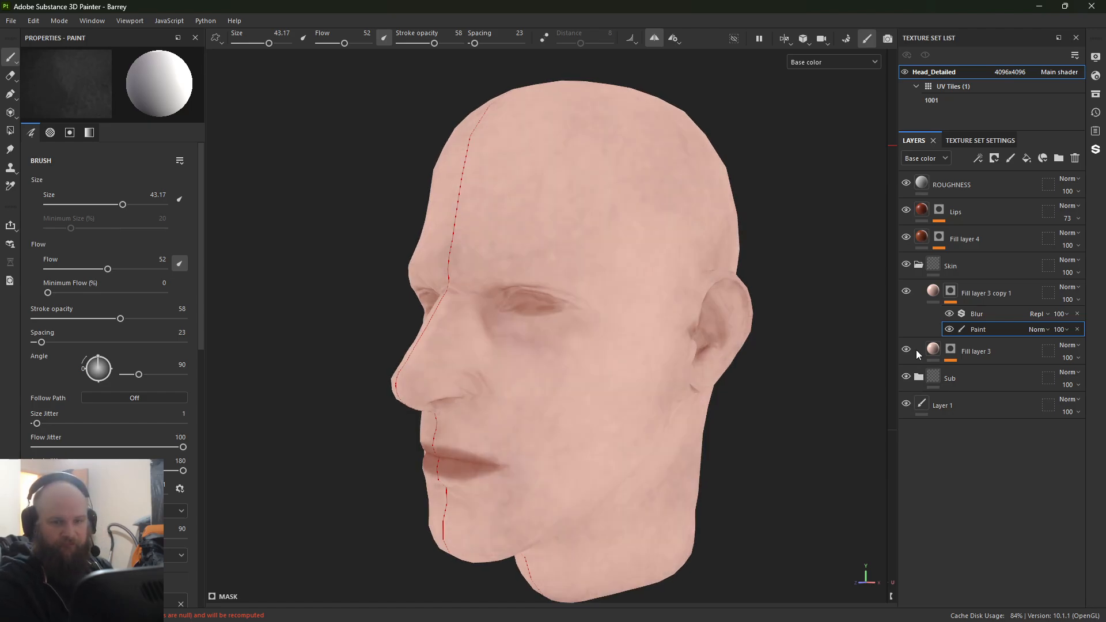
Step: Collapse the Skin group, create a folder named Darkennign above it, and move Fill layer 4 into that folder
click(918, 265)
click(933, 268)
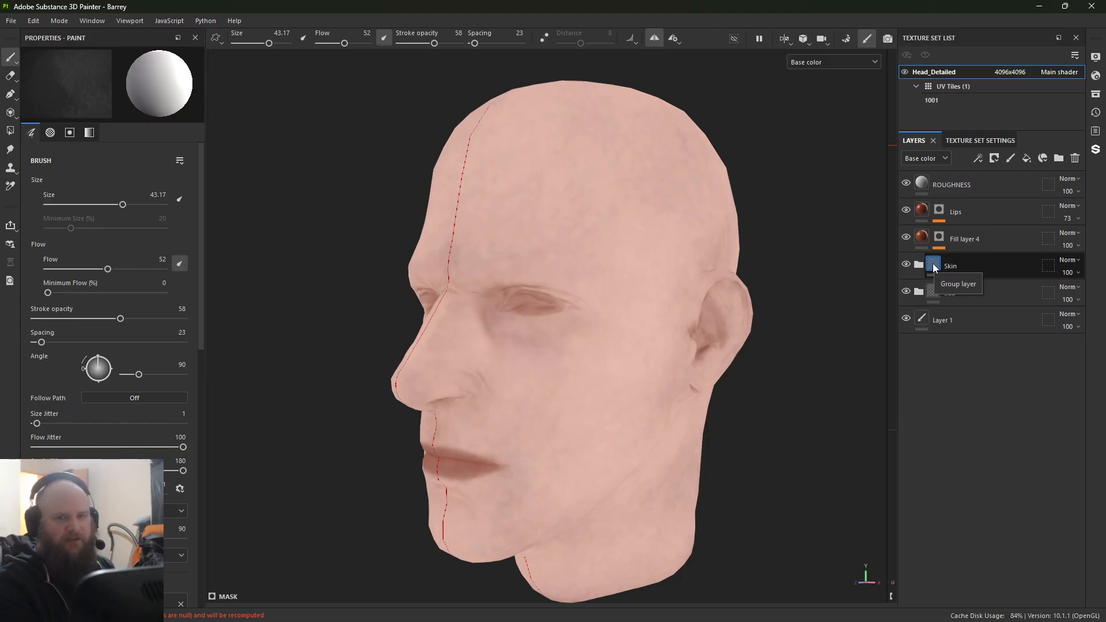
click(985, 270)
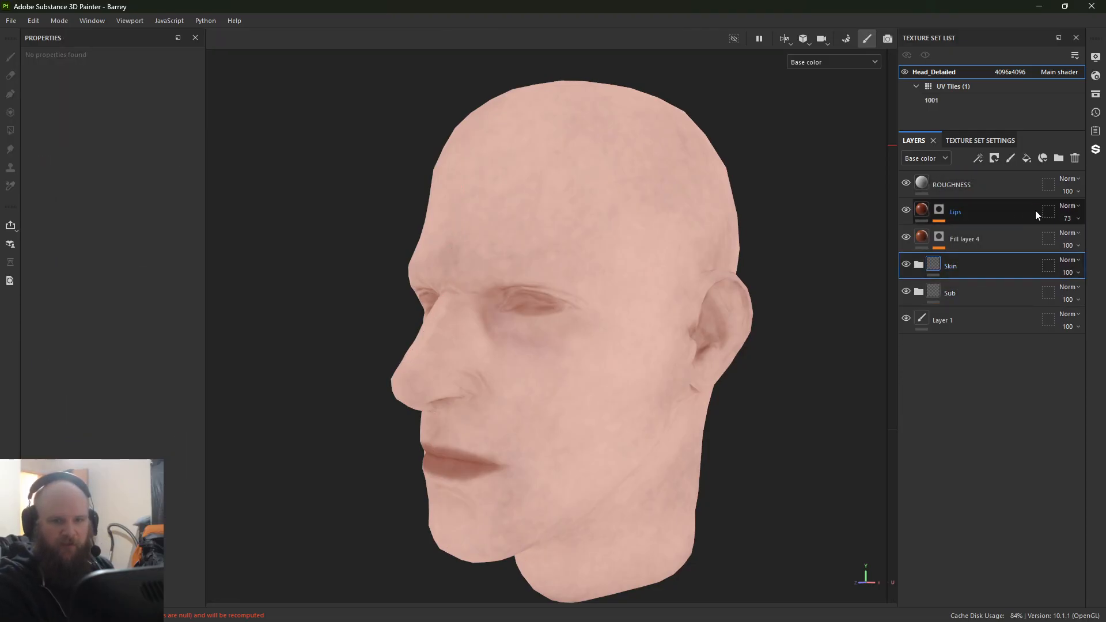
click(1057, 158)
double_click(963, 267)
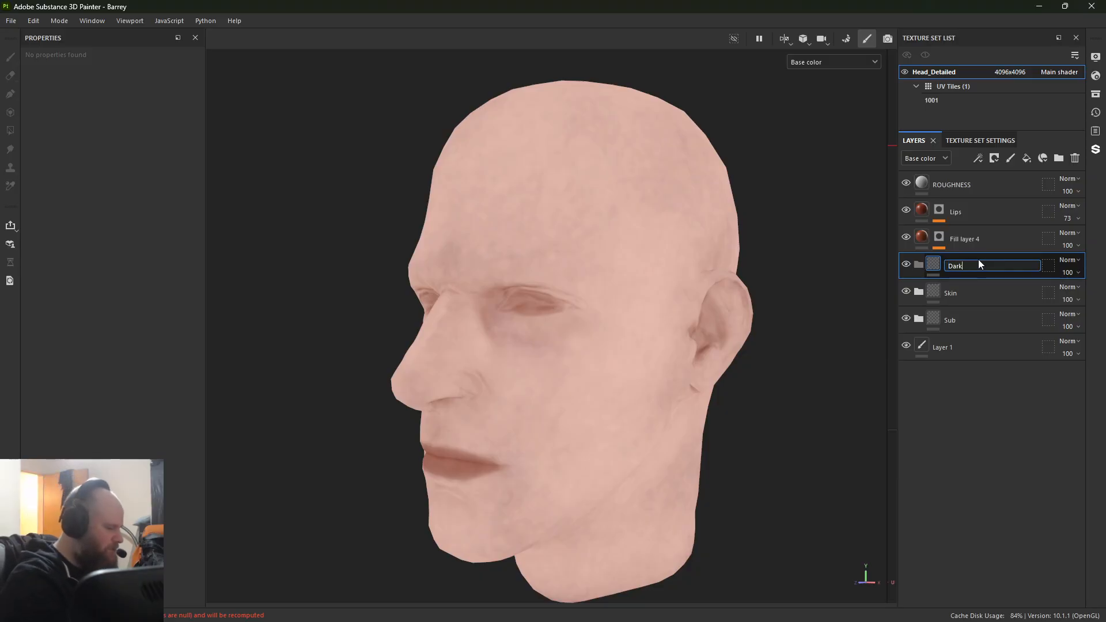
text(Darkennign)
key(Return)
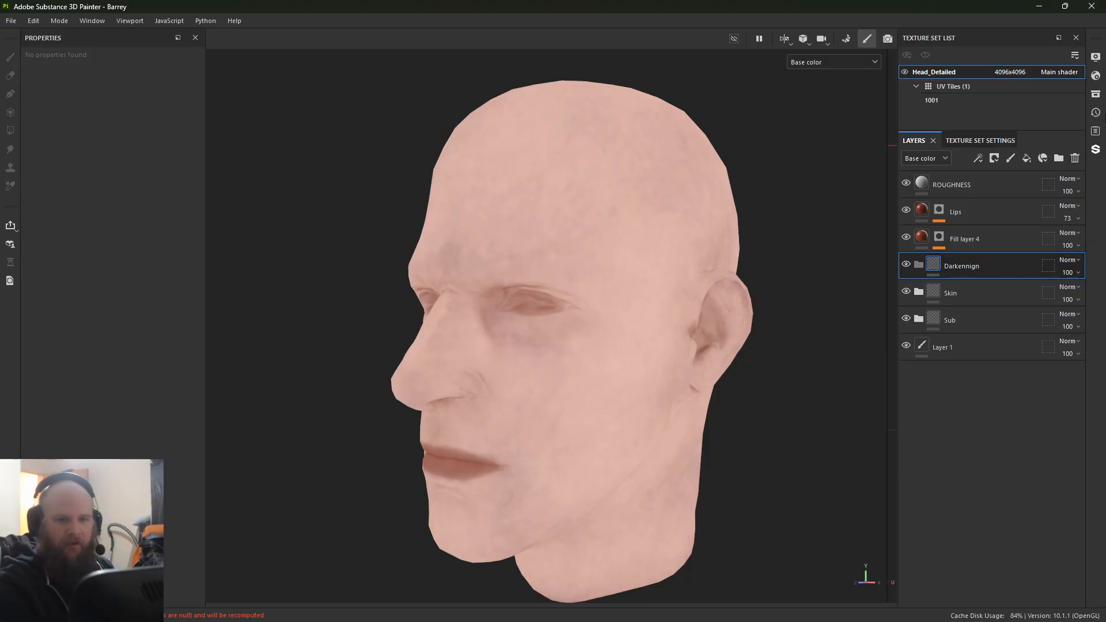
drag(998, 246, 996, 271)
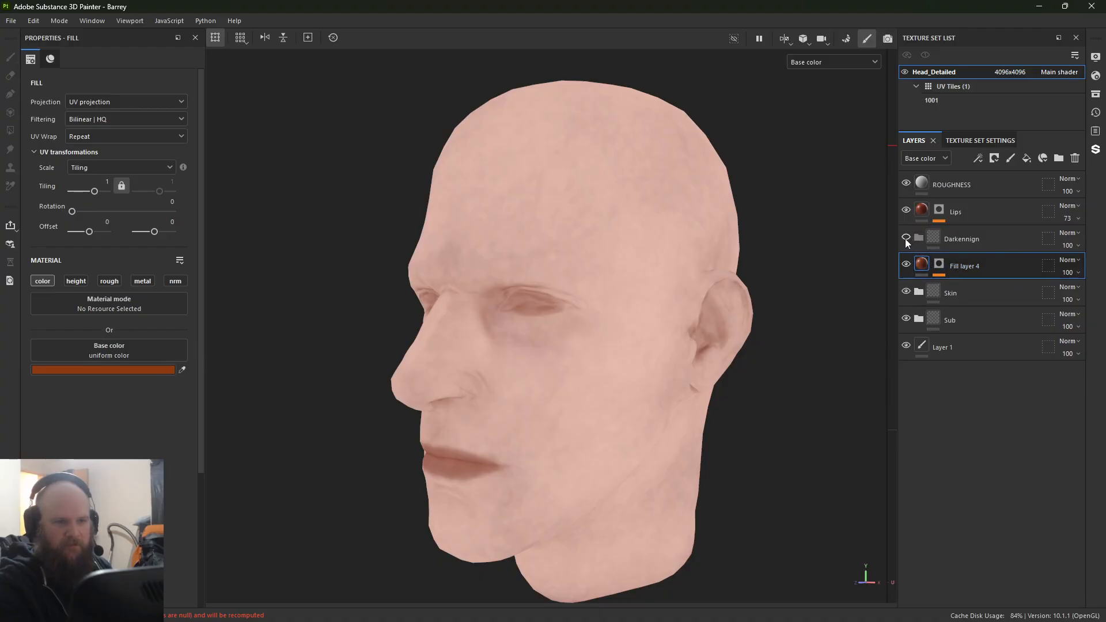
drag(1017, 271, 934, 246)
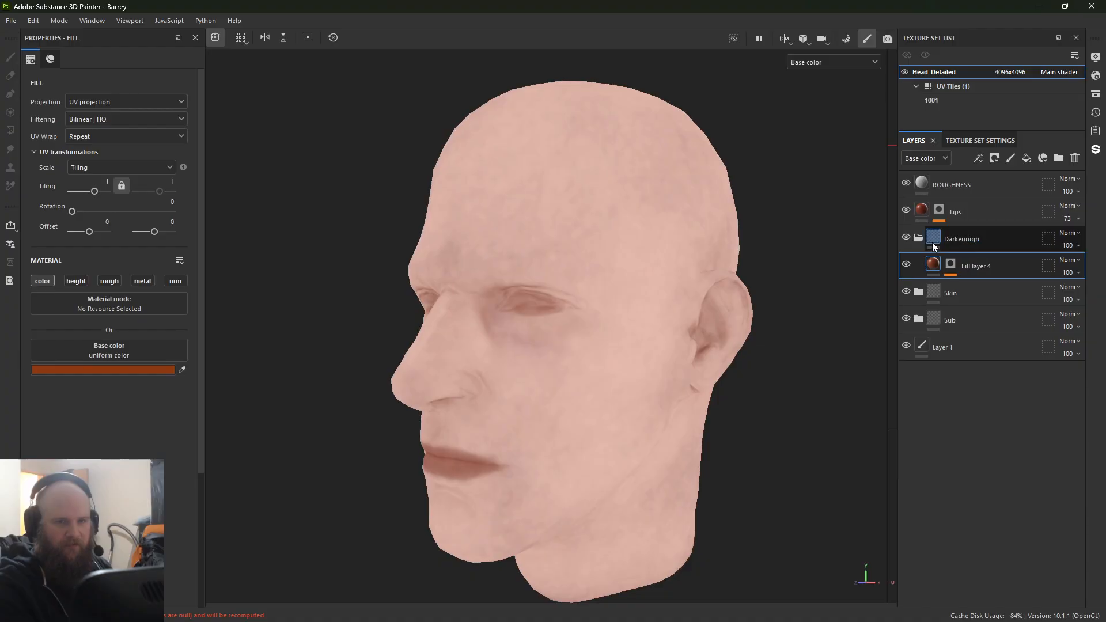
Step: Toggle the visibility of the Darkennign folder and the Lips layer to compare their effect on the face
click(906, 237)
click(906, 237)
click(906, 237)
click(907, 237)
click(906, 236)
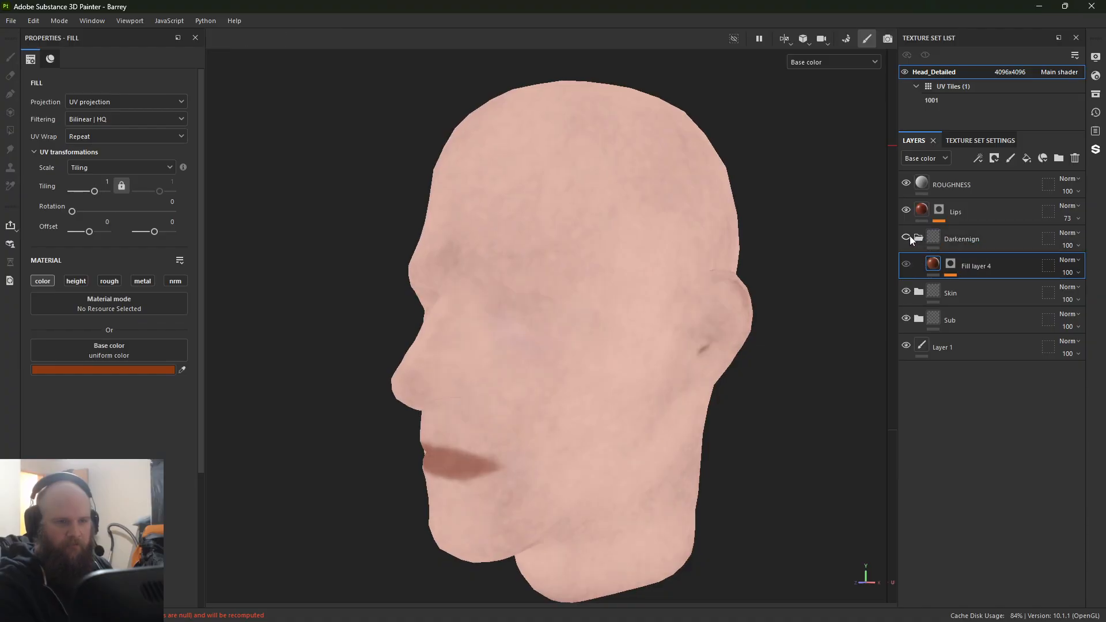
click(906, 237)
click(906, 211)
click(907, 211)
click(907, 211)
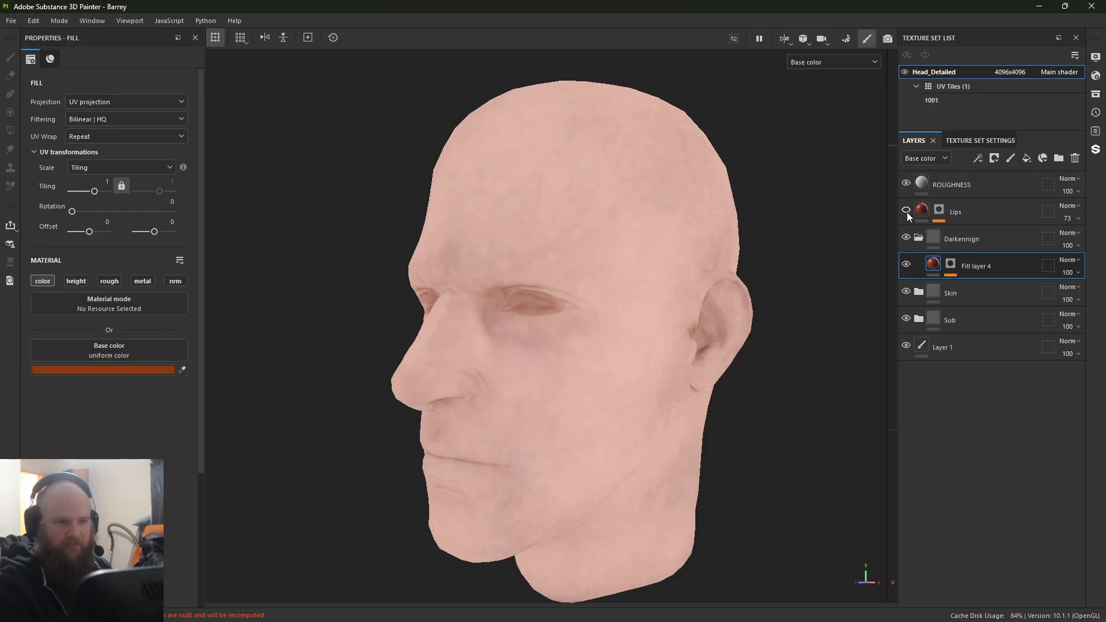
click(907, 212)
Step: Create a folder named Lips, move the Lips fill layer into it, and collapse the Lips and Darkennign folders
click(1020, 200)
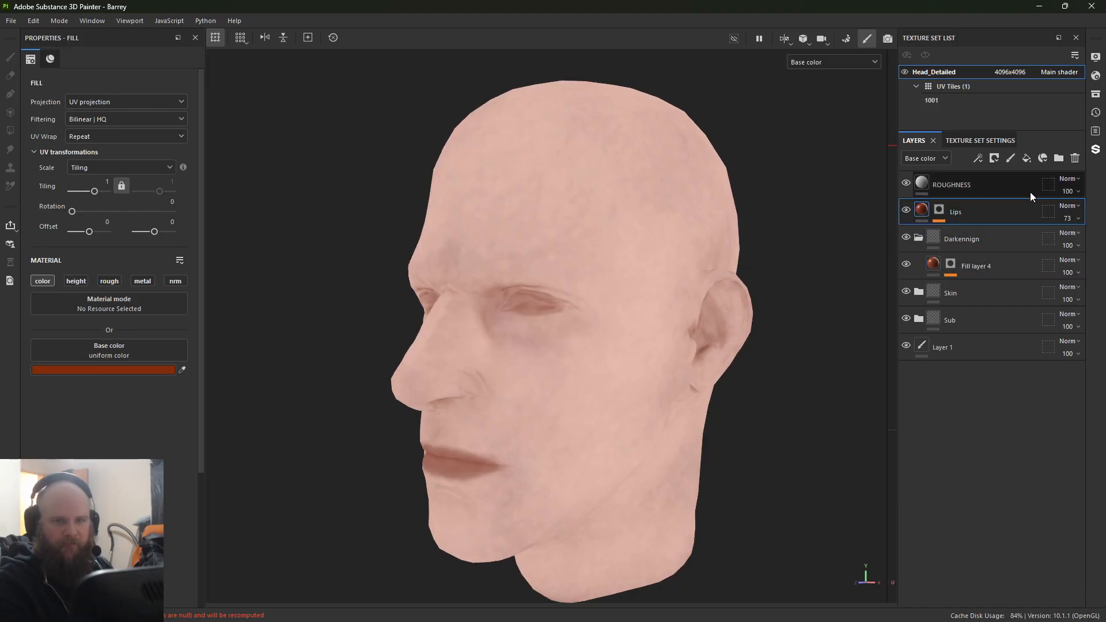
click(1059, 158)
double_click(968, 212)
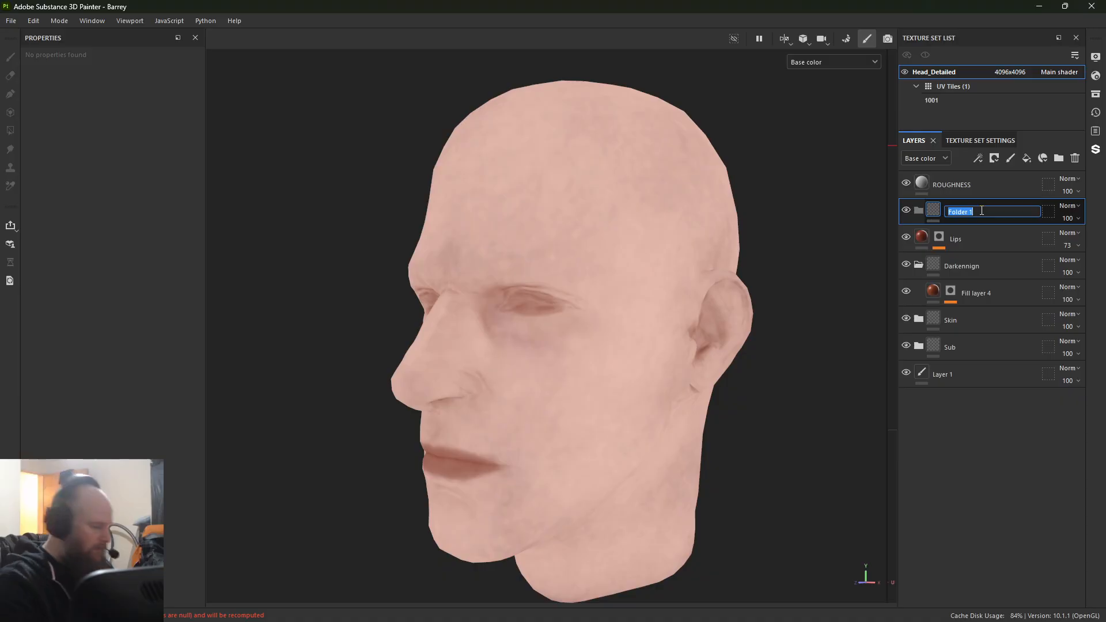
text(Lips)
key(Return)
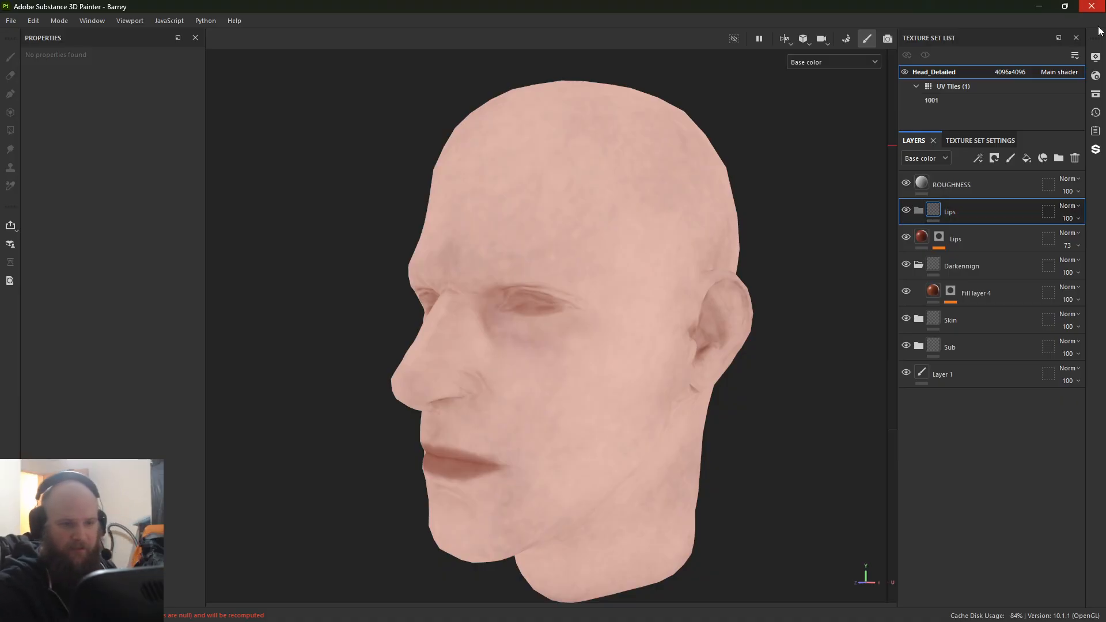
drag(989, 242, 987, 216)
click(912, 210)
click(919, 238)
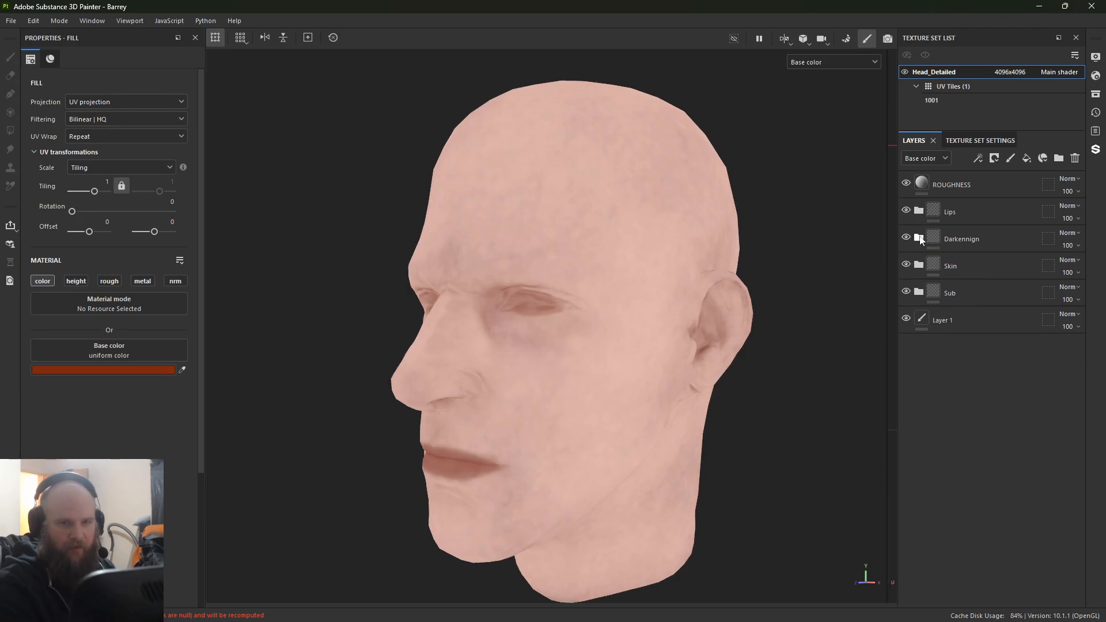
Step: Create a folder named Skull above the Lips folder and collapse the Lips folder
click(1059, 165)
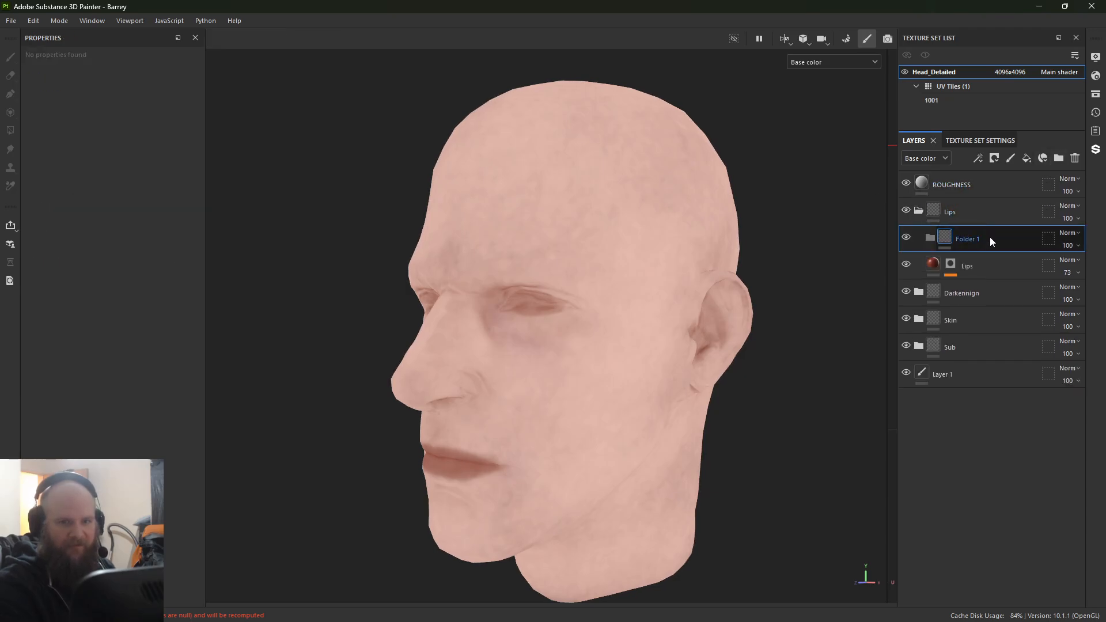
drag(990, 237, 979, 200)
double_click(961, 211)
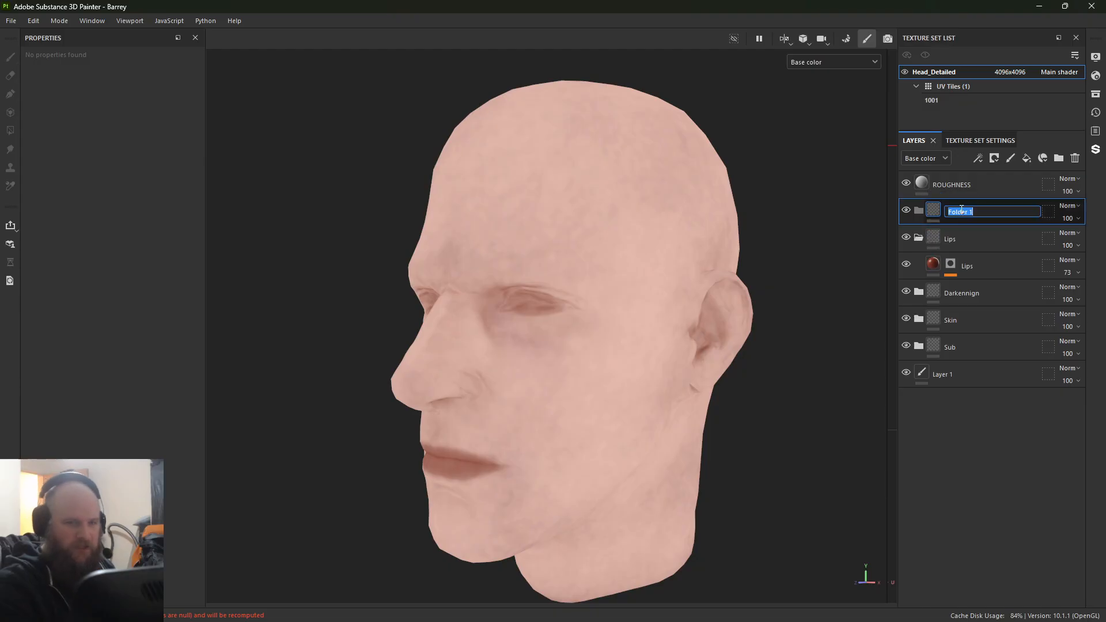
key(Return)
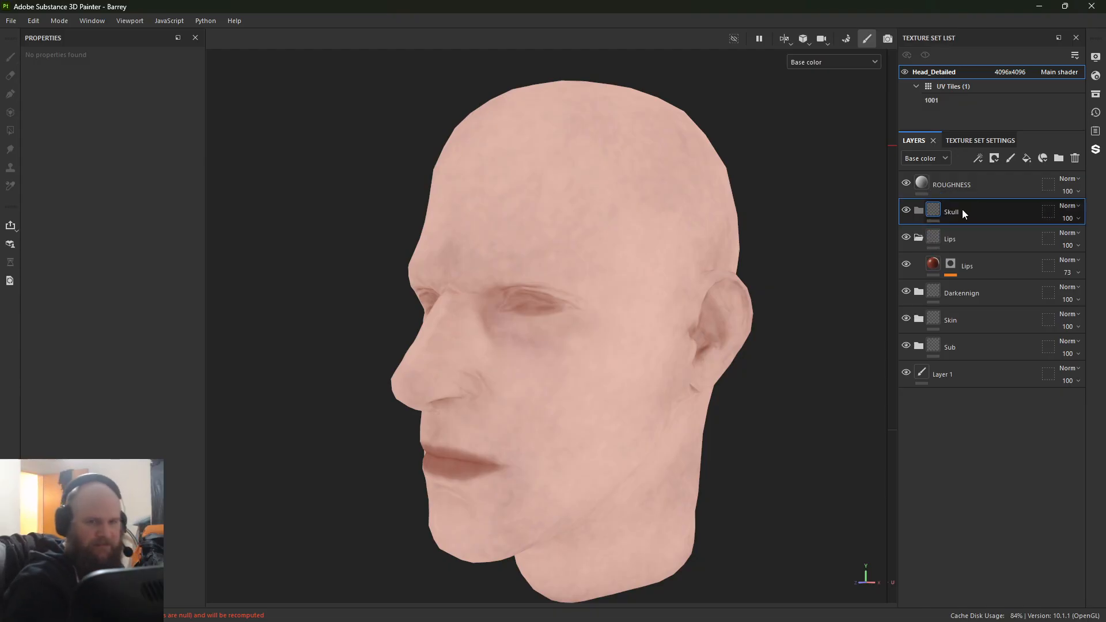
click(919, 238)
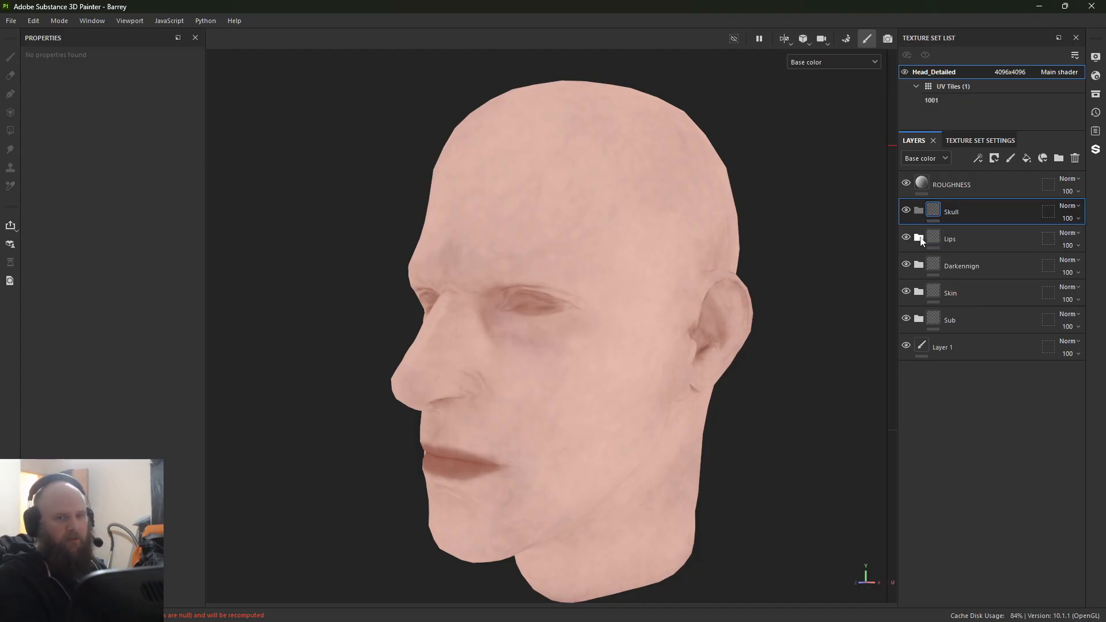
Step: Add a fill layer inside the Skull folder, limit it to the color channel, and give it a black mask
click(1027, 158)
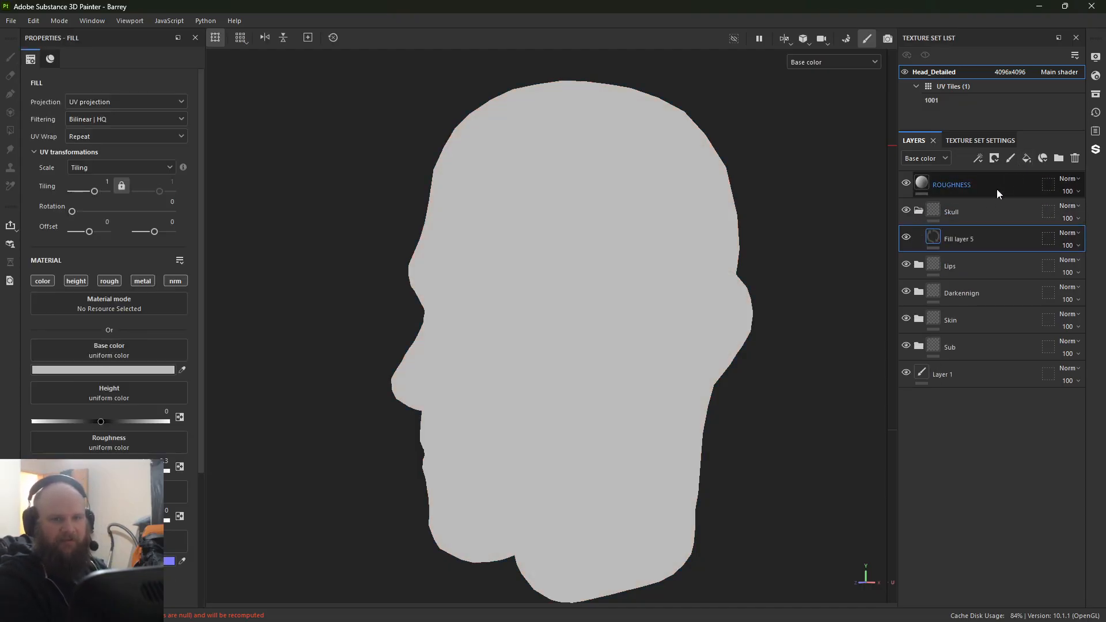
alt+click(45, 280)
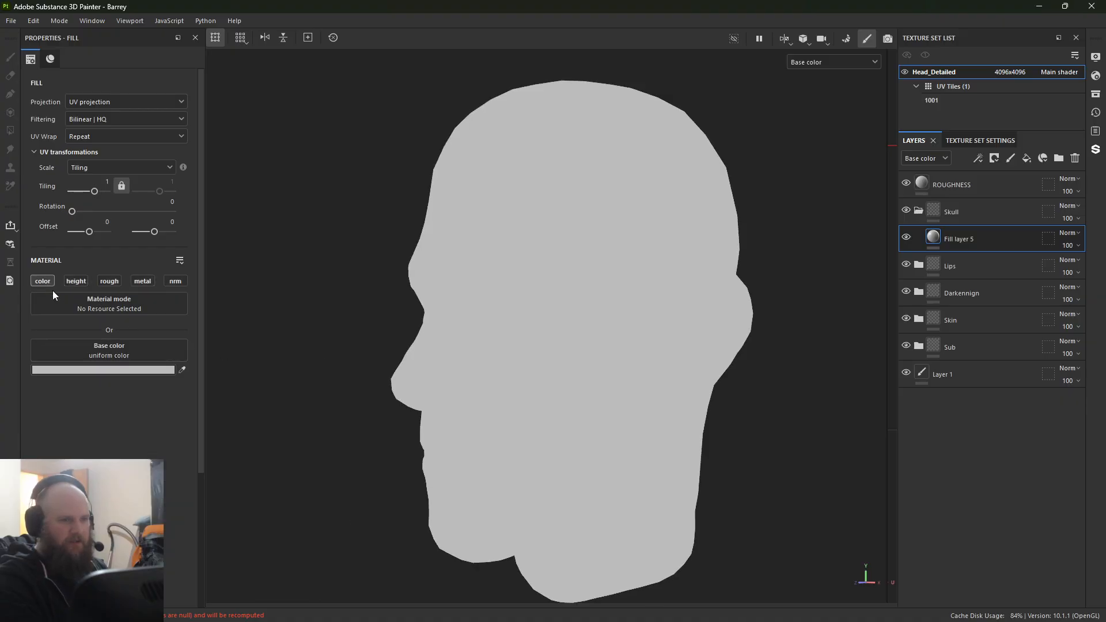
right_click(933, 240)
click(990, 276)
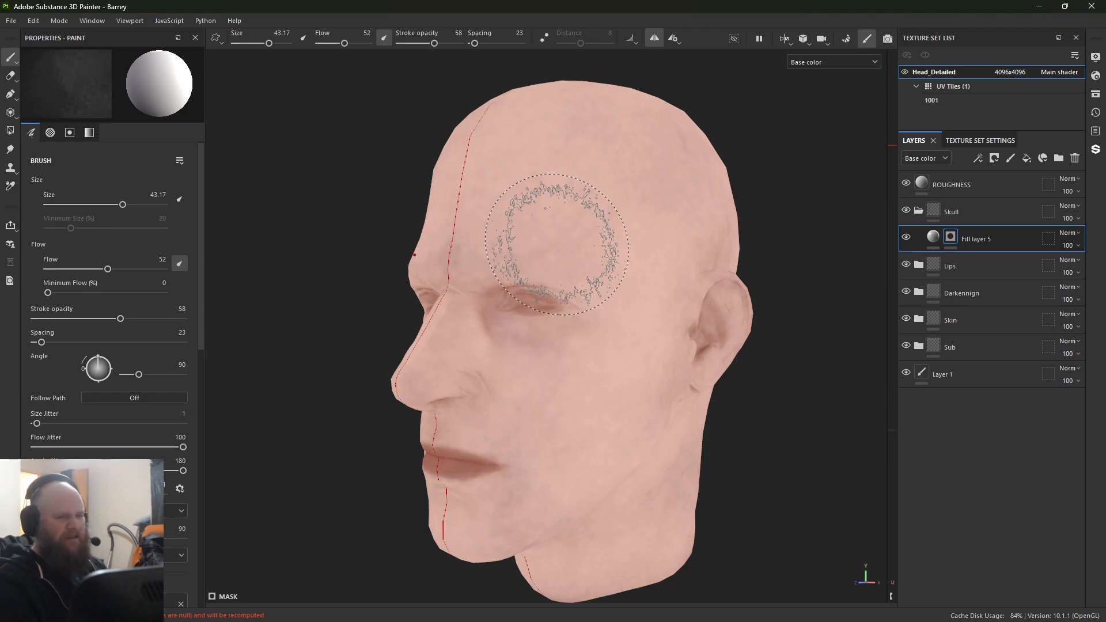
mouse_move(396, 185)
alt+mouse_down()
mouse_move(416, 159)
mouse_move(519, 231)
alt+mouse_up()
mouse_move(567, 276)
alt+mouse_down()
mouse_move(518, 288)
mouse_move(500, 277)
alt+mouse_up()
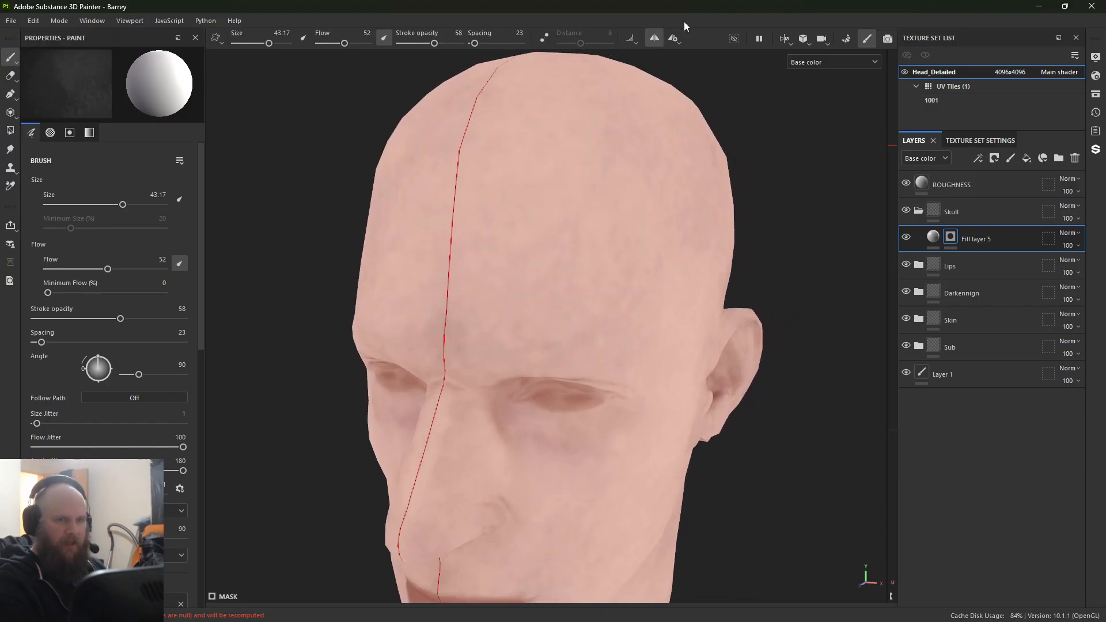
click(659, 38)
mouse_move(429, 197)
alt+mouse_down()
mouse_move(496, 214)
mouse_move(523, 174)
mouse_move(507, 271)
mouse_move(489, 136)
mouse_move(531, 267)
mouse_move(493, 148)
mouse_move(516, 259)
mouse_move(537, 195)
mouse_move(461, 184)
alt+mouse_up()
mouse_move(560, 219)
mouse_down()
mouse_move(573, 254)
mouse_move(461, 202)
mouse_up()
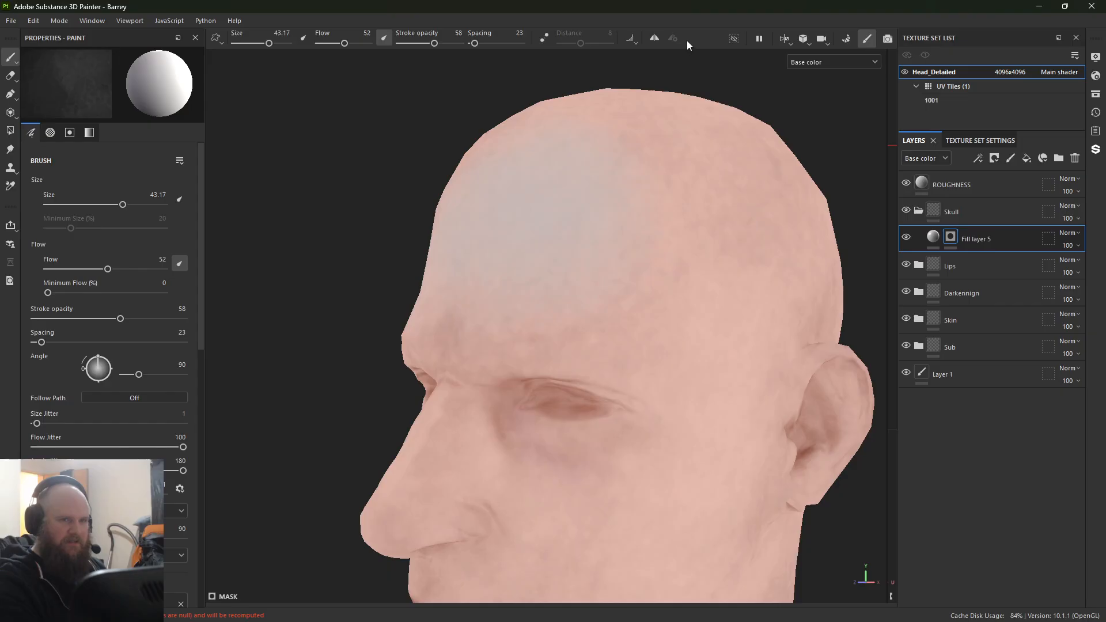
click(654, 38)
alt+drag(630, 81, 510, 270)
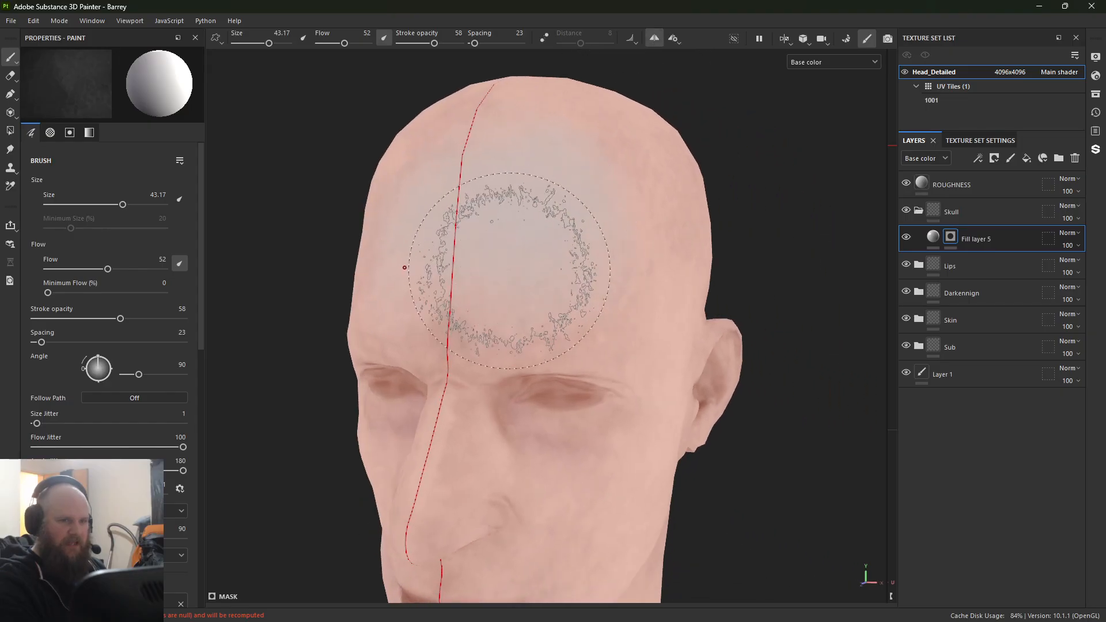
ctrl+right_drag(509, 270, 490, 270)
mouse_move(514, 264)
mouse_down()
mouse_move(475, 264)
mouse_move(477, 161)
mouse_move(554, 148)
mouse_up()
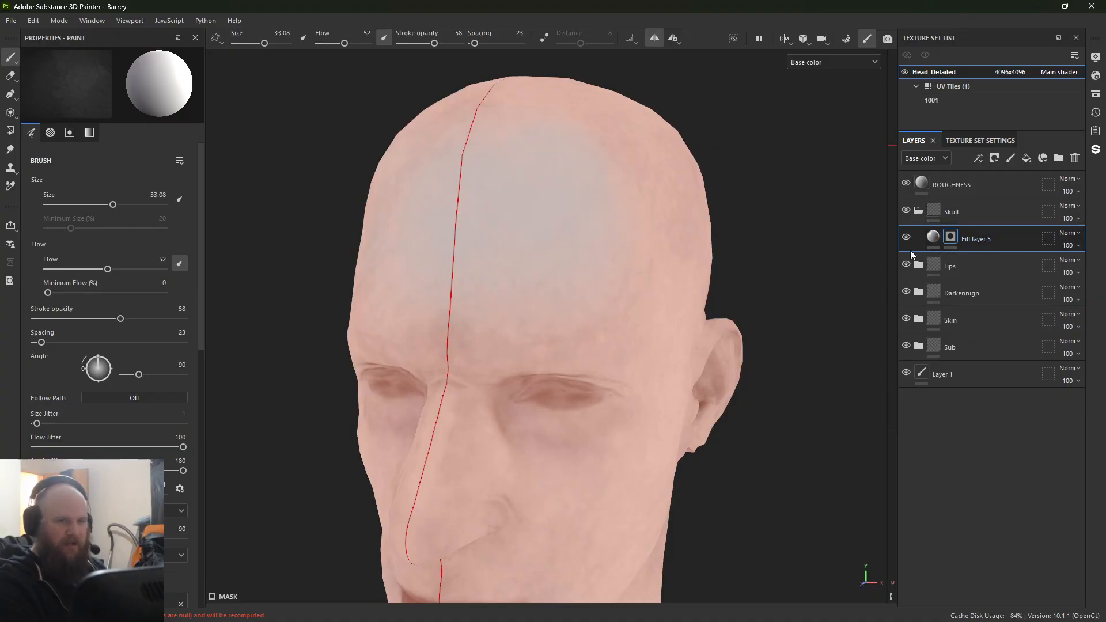
right_click(950, 238)
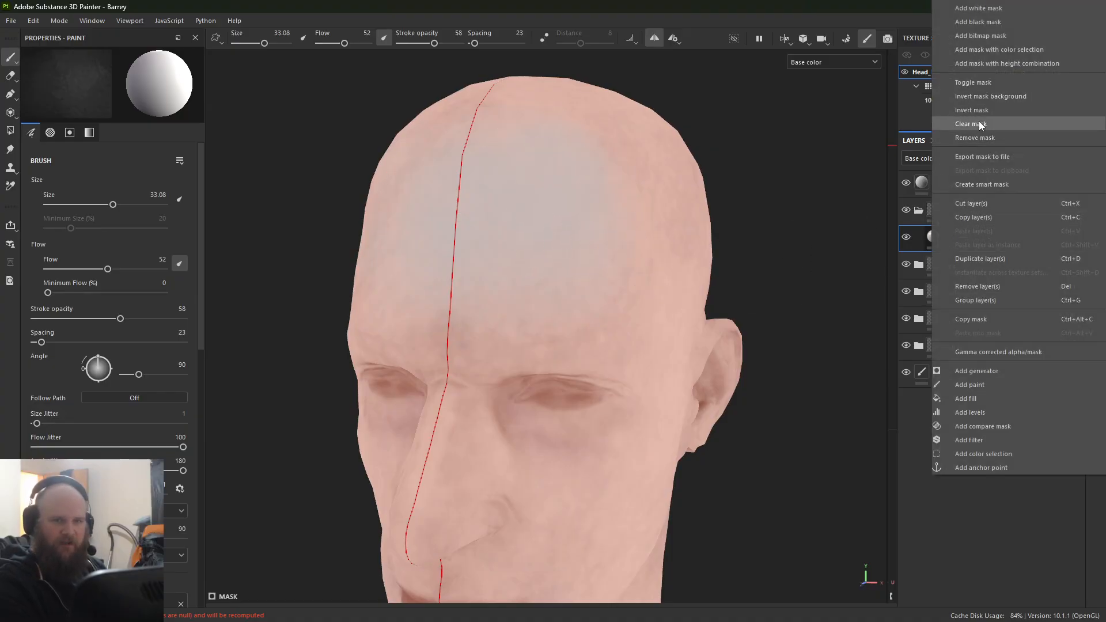
click(971, 124)
Step: Add a paint effect to Fill layer 5's mask and paint the upper forehead symmetrically with a brush size of 37.84
right_click(957, 233)
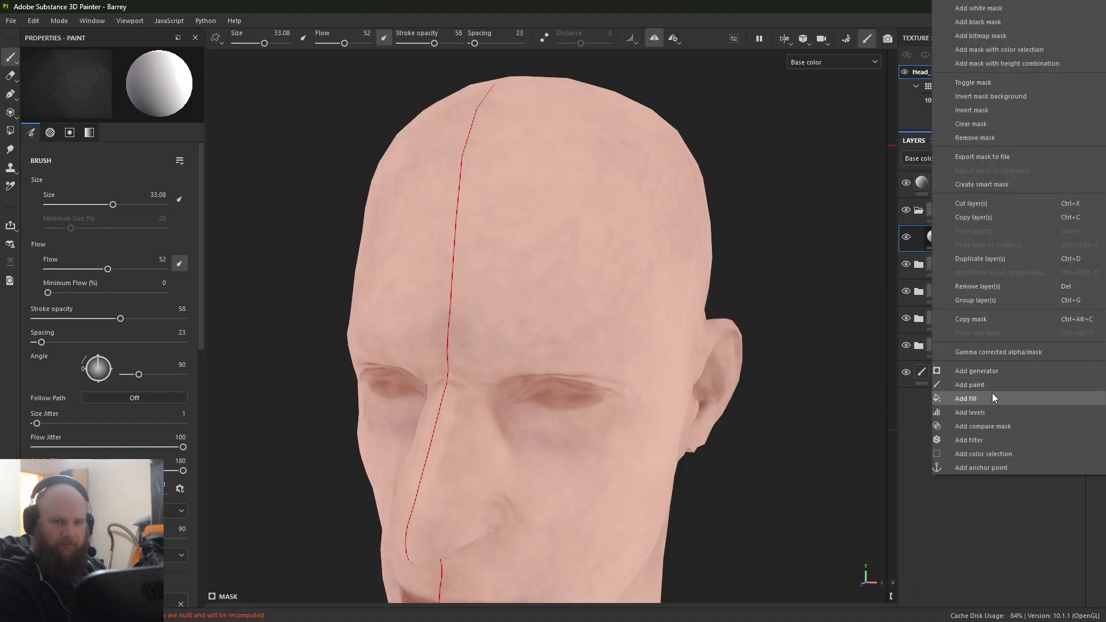
click(970, 385)
ctrl+right_drag(443, 199, 450, 199)
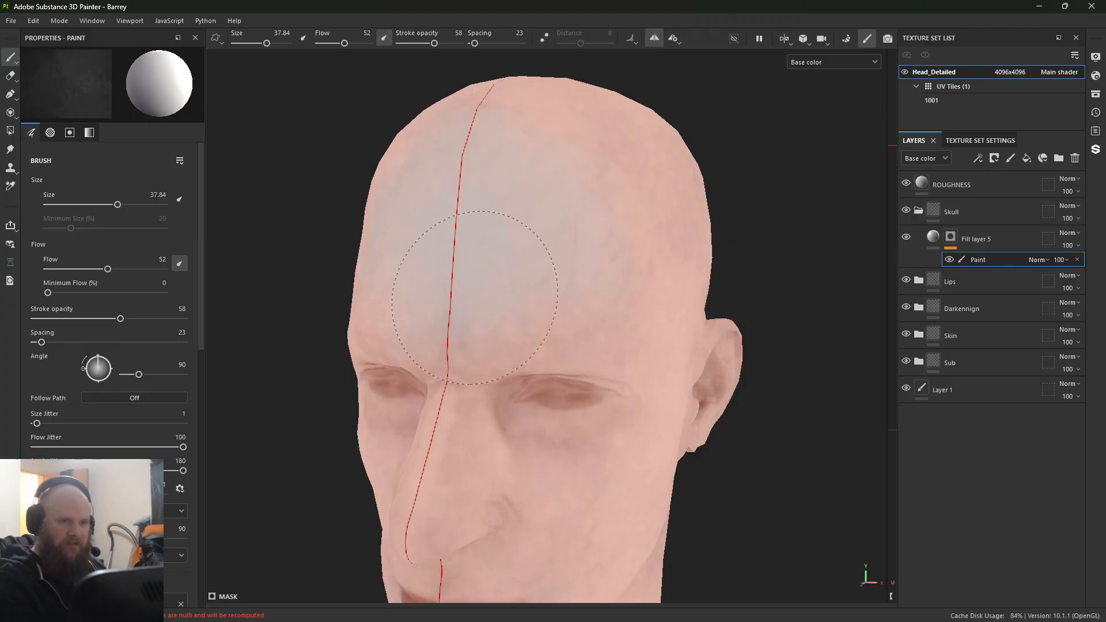
mouse_move(488, 175)
alt+mouse_down()
mouse_move(538, 265)
mouse_move(439, 376)
mouse_move(502, 271)
alt+mouse_up()
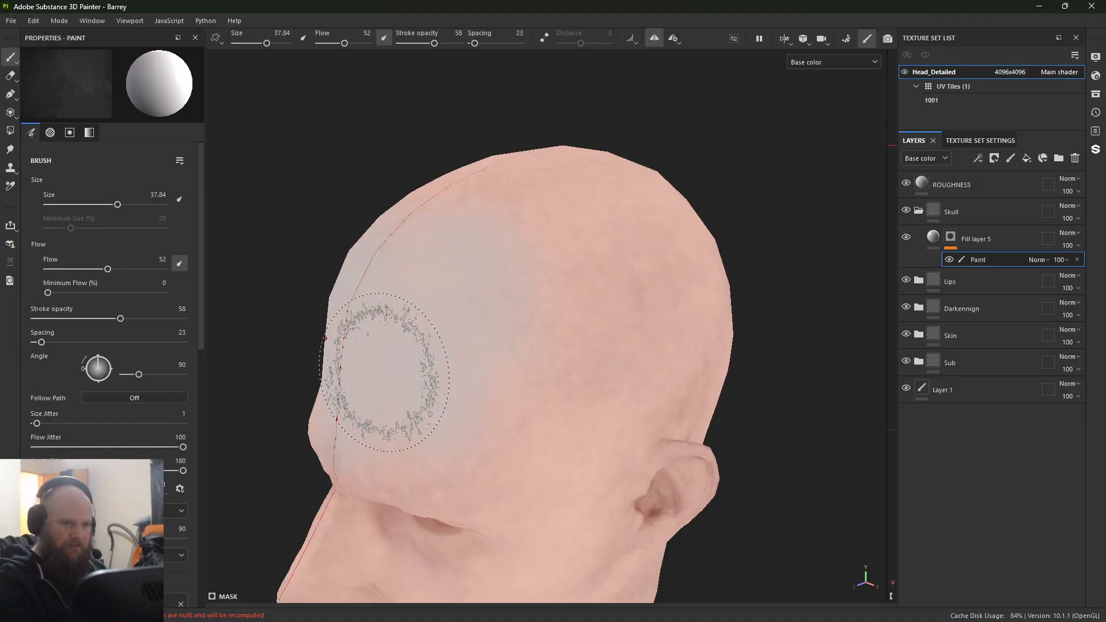
mouse_move(402, 341)
alt+mouse_down()
mouse_move(419, 353)
mouse_move(570, 287)
alt+mouse_up()
ctrl+right_drag(570, 286, 539, 287)
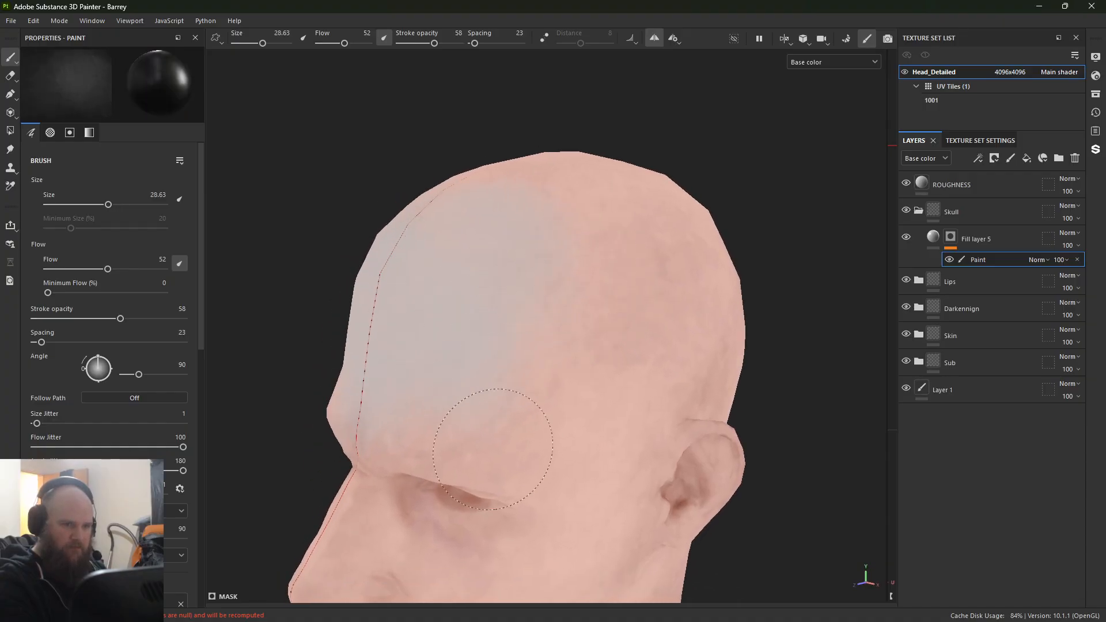
Step: Paint the brow ridge and temple areas into the mask with the brush size reduced to 18.41
mouse_move(528, 406)
ctrl+right_down()
mouse_move(466, 444)
mouse_move(510, 428)
ctrl+right_up()
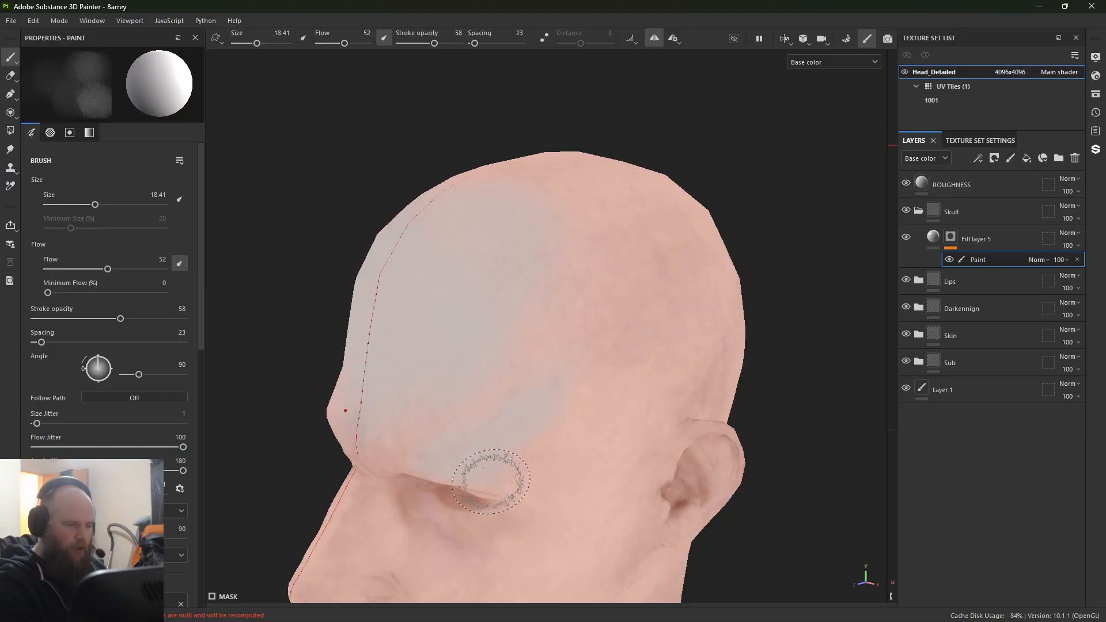
alt+drag(492, 478, 452, 328)
alt+middle_drag(452, 329, 541, 213)
alt+right_drag(542, 213, 827, 426)
mouse_move(502, 214)
alt+mouse_down()
mouse_move(458, 266)
mouse_move(525, 306)
alt+mouse_up()
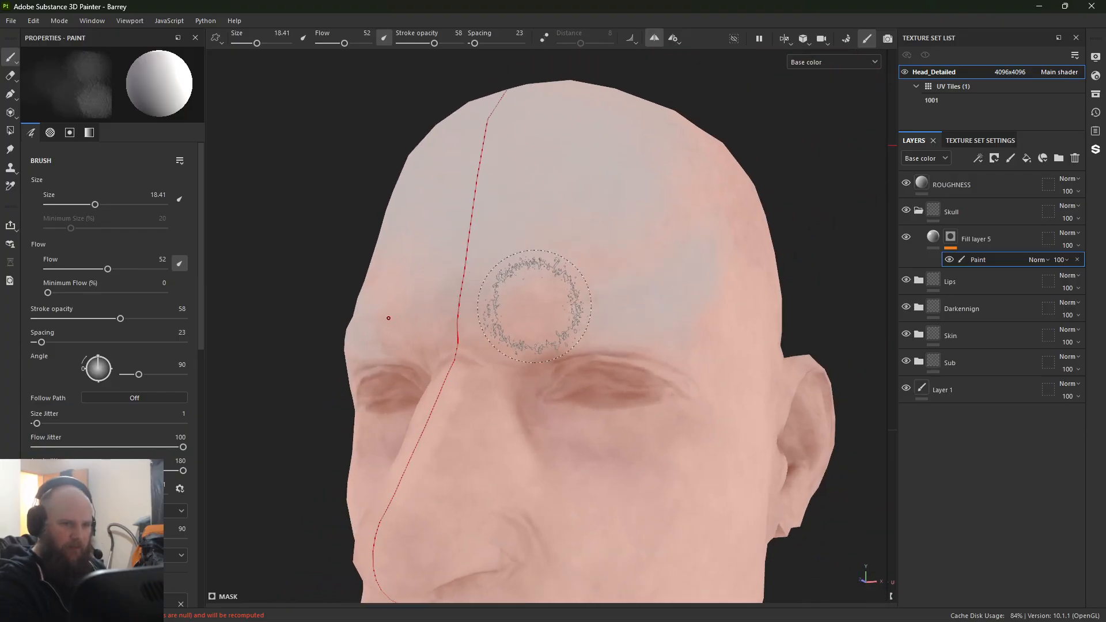
alt+drag(699, 360, 663, 351)
alt+middle_drag(663, 351, 548, 265)
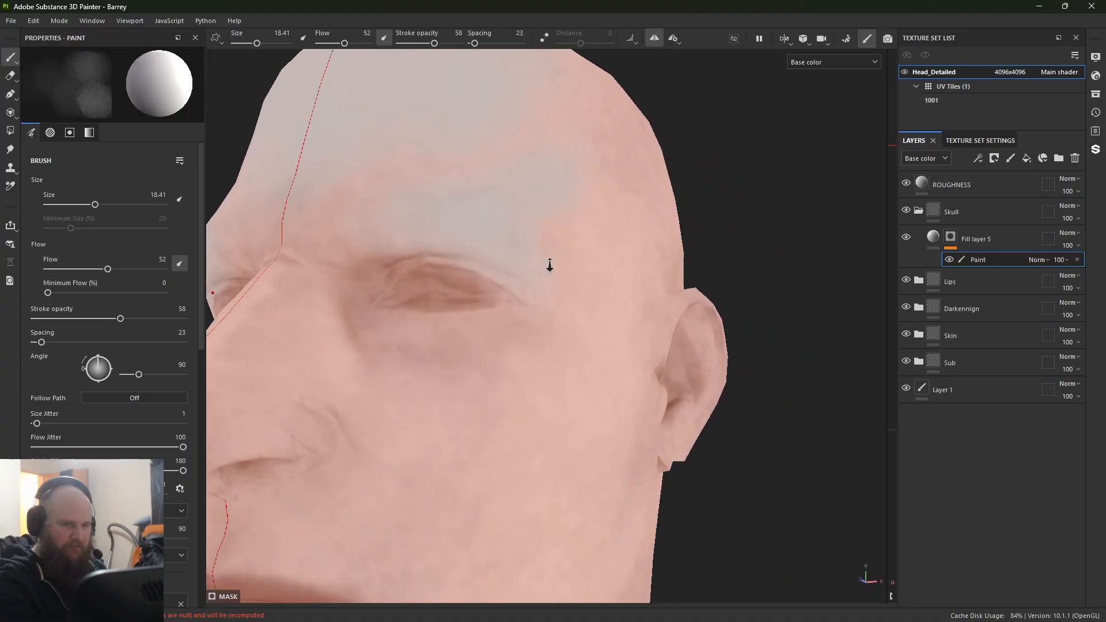
alt+right_drag(548, 265, 611, 288)
Step: Set Fill layer 5's base color to a vivid blue-violet
click(934, 237)
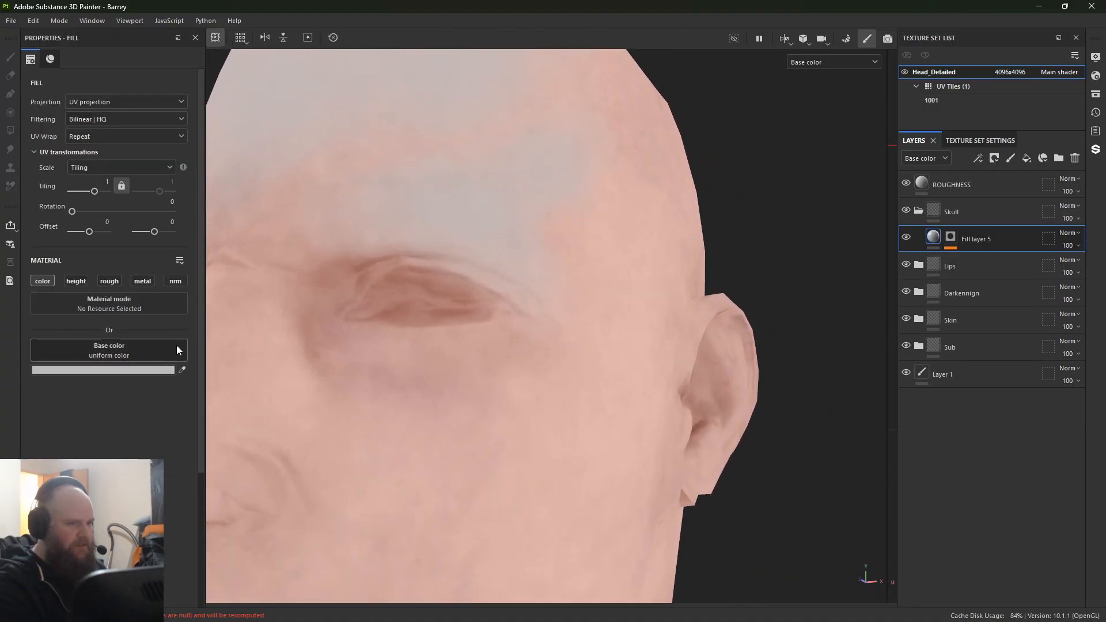
click(130, 370)
click(287, 260)
click(337, 221)
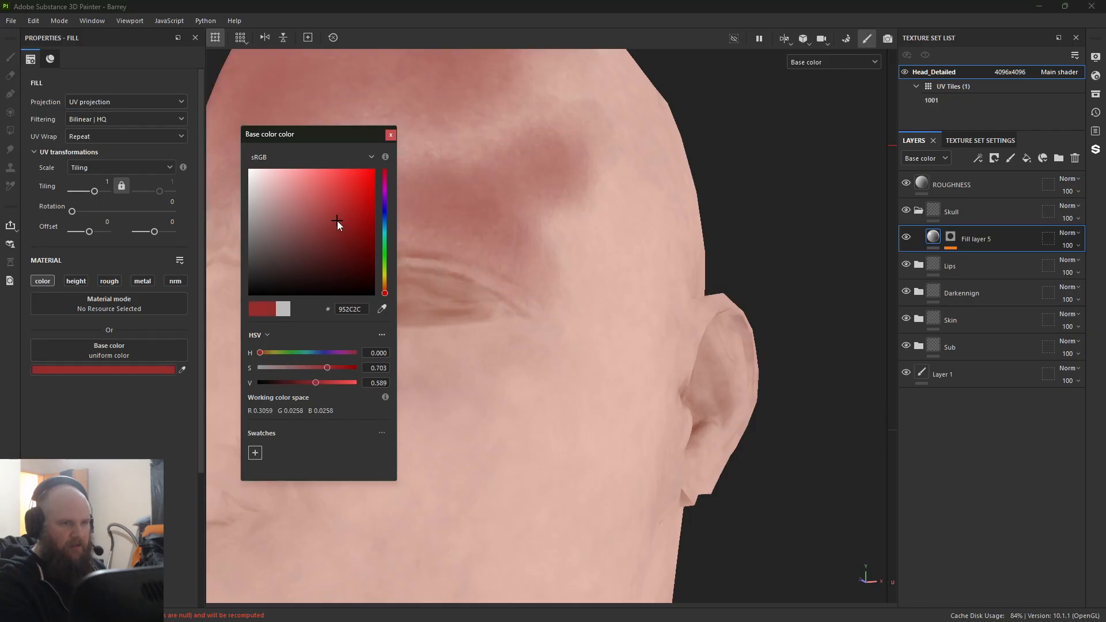
click(386, 256)
drag(382, 223, 360, 192)
click(391, 135)
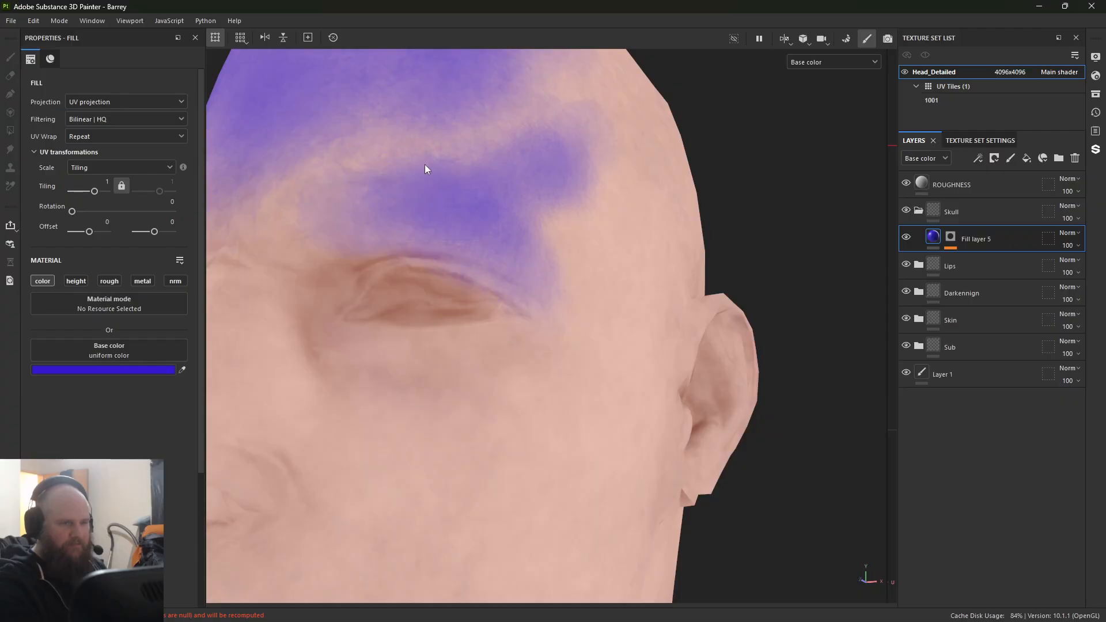
Step: Erase the mask around the upper eyelid and outer brow using a size 10.06 brush with stroke opacity 88 and flow 100
mouse_move(427, 165)
alt+mouse_down()
mouse_move(476, 321)
mouse_move(475, 233)
mouse_move(444, 242)
alt+mouse_up()
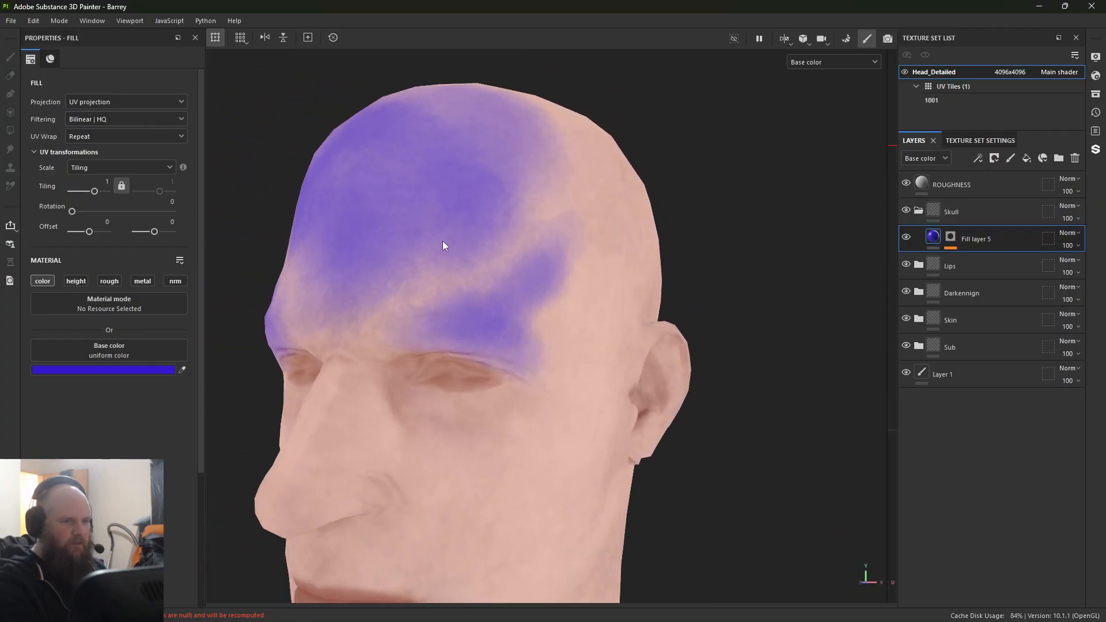
click(955, 242)
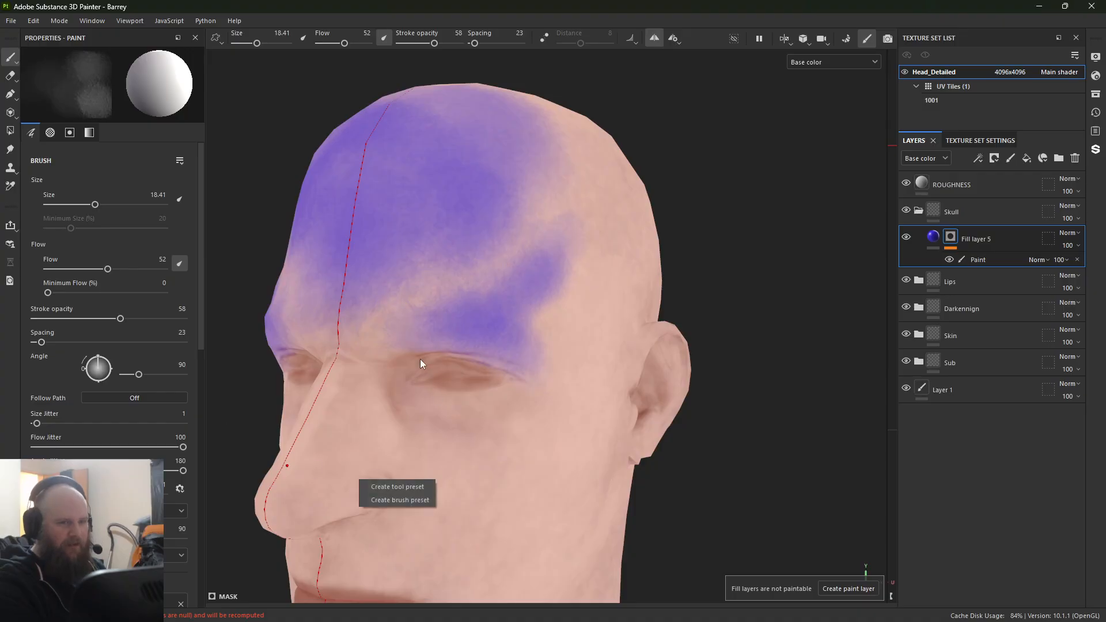
alt+right_drag(420, 359, 551, 417)
key([)
key([)
drag(549, 384, 493, 366)
key(x)
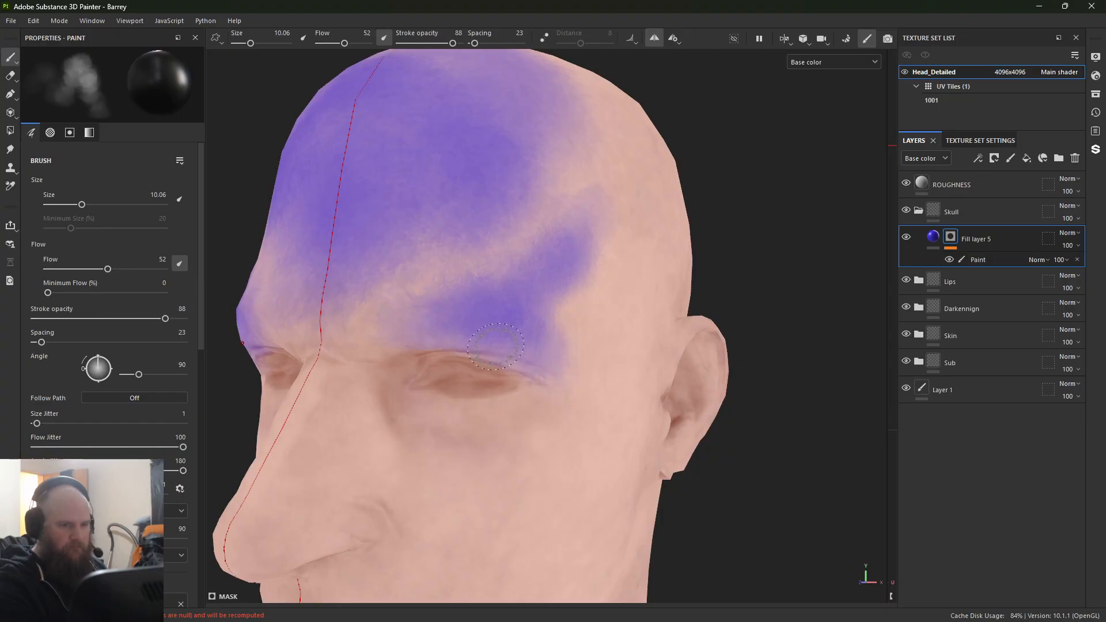
drag(108, 269, 167, 269)
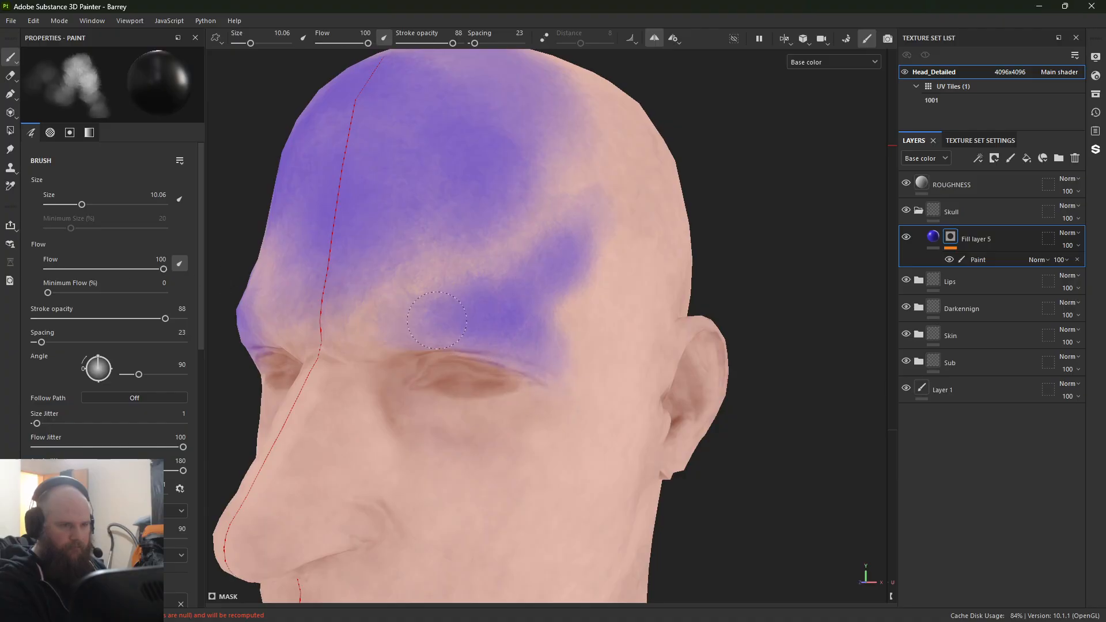
click(985, 259)
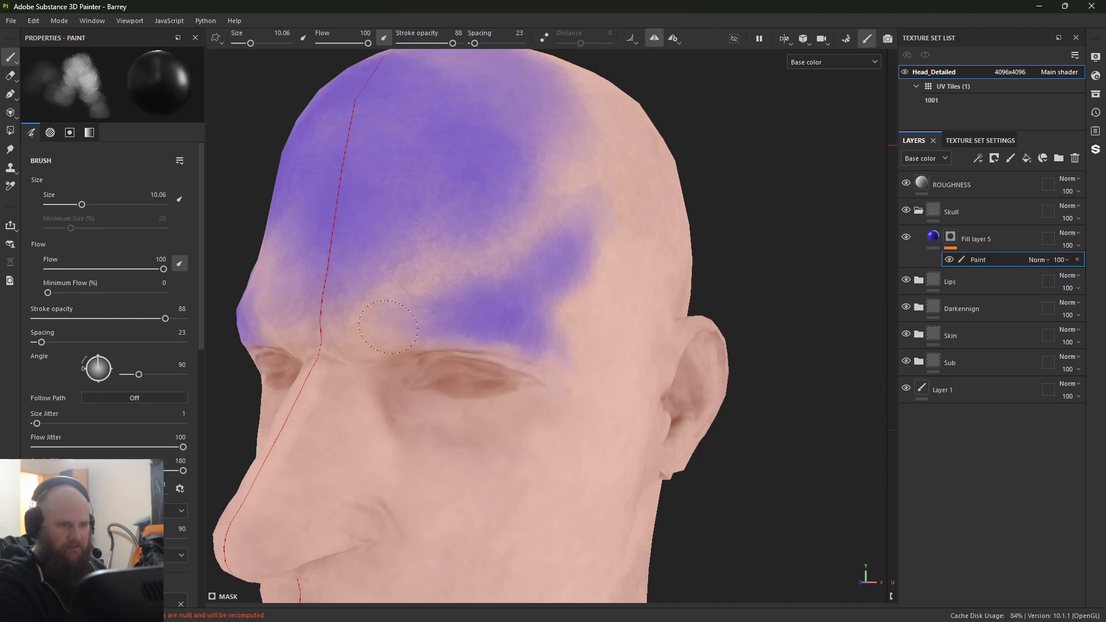
Step: Try painting the temple and the bridge of the nose into the mask with a white brush, and undo the strokes
key(x)
drag(540, 254, 577, 194)
key(ctrl+z)
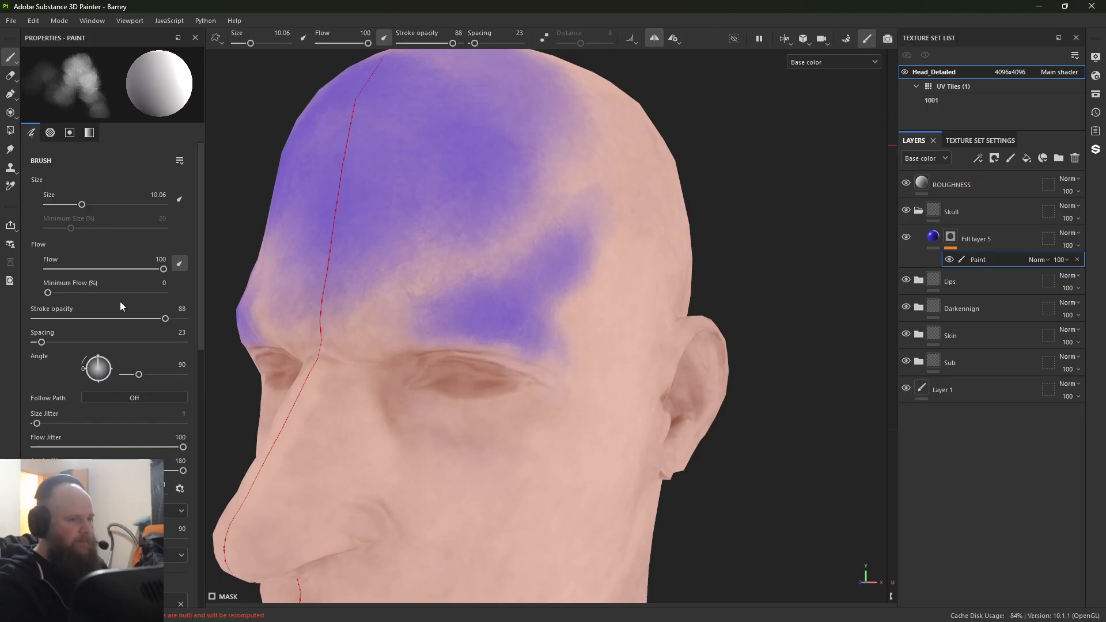
alt+middle_drag(354, 401, 333, 316)
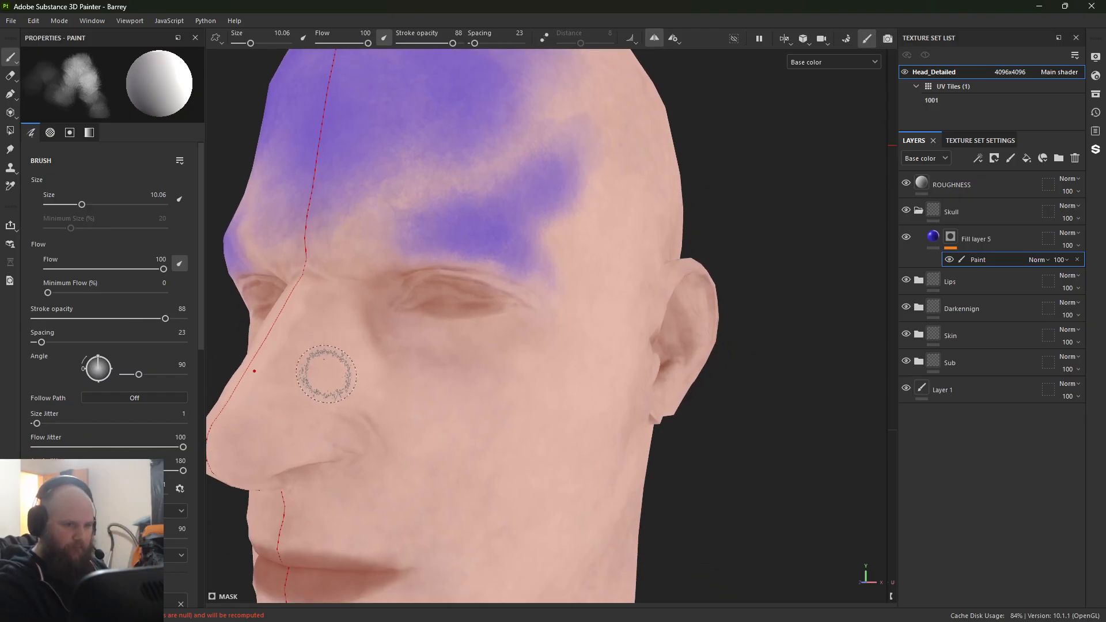
alt+middle_drag(326, 373, 398, 367)
ctrl+right_drag(305, 300, 318, 300)
mouse_move(305, 298)
mouse_down()
mouse_move(351, 305)
mouse_move(401, 339)
mouse_up()
key(ctrl+z)
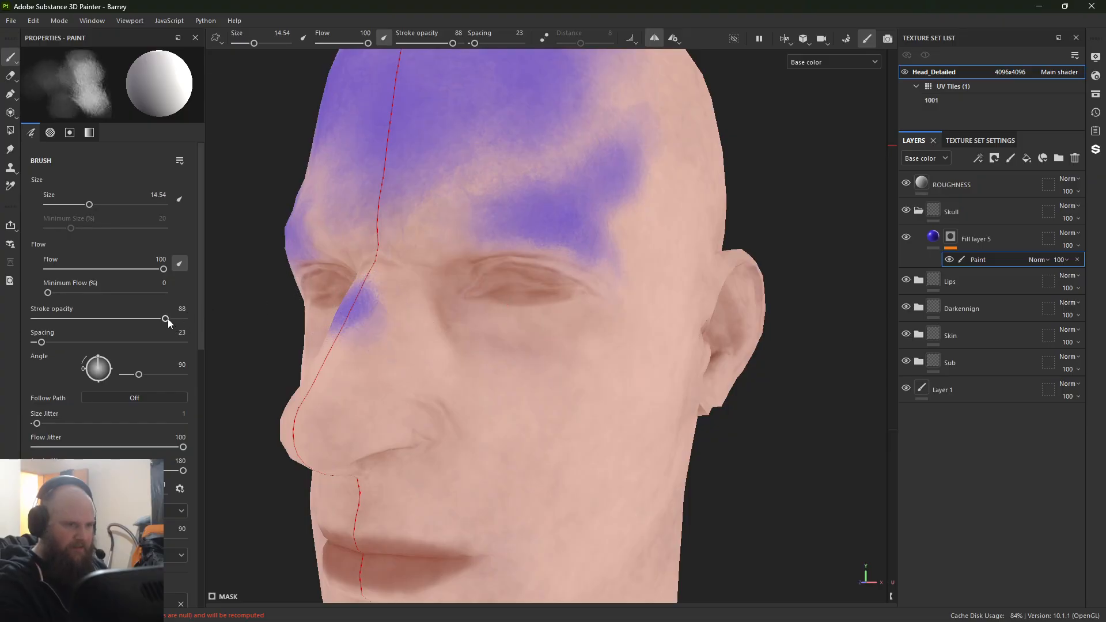
Step: Lower the brush to stroke opacity 40 and flow 34, paint the bridge of the nose, and soften the inner brow
drag(165, 318, 93, 318)
drag(151, 269, 87, 269)
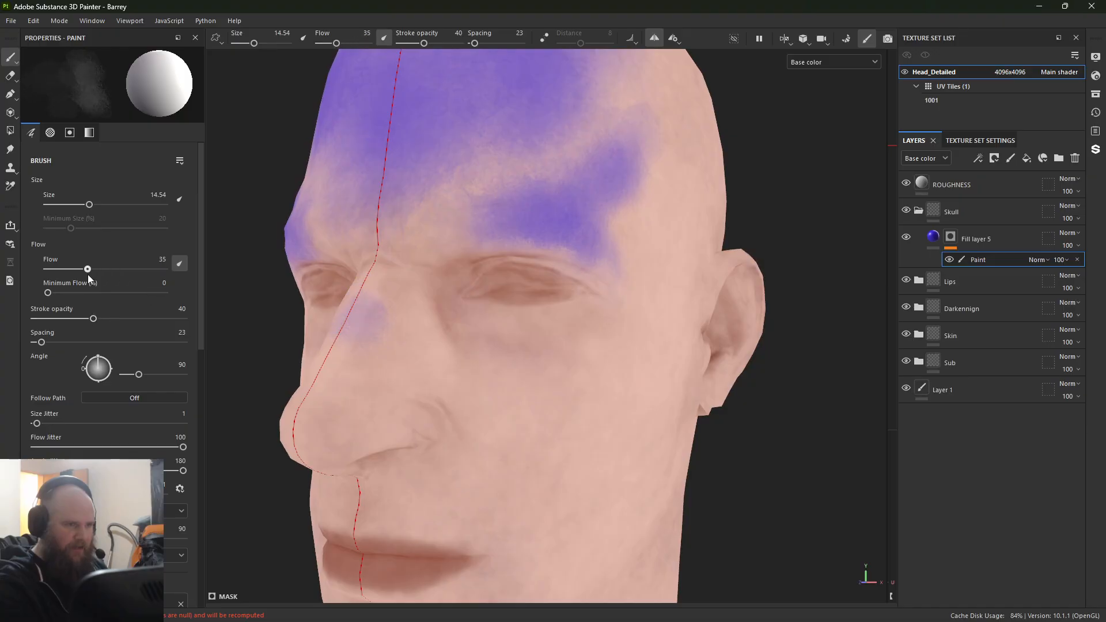
mouse_move(343, 296)
mouse_down()
mouse_move(360, 291)
mouse_move(371, 345)
mouse_move(408, 320)
mouse_up()
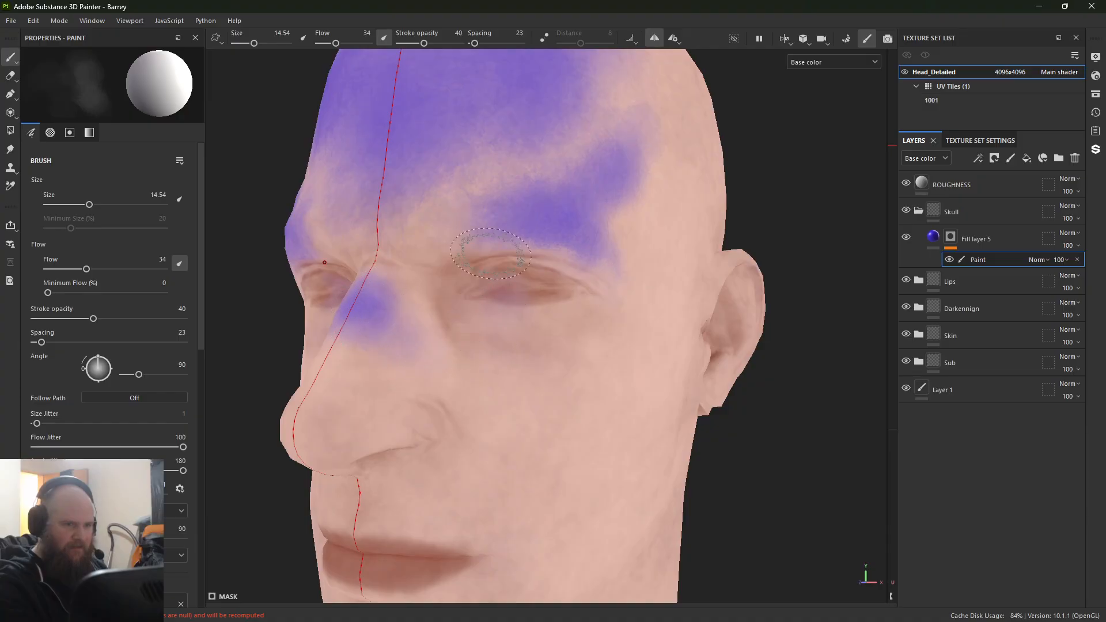
mouse_move(466, 239)
alt+mouse_down()
mouse_move(548, 247)
mouse_move(467, 248)
alt+mouse_up()
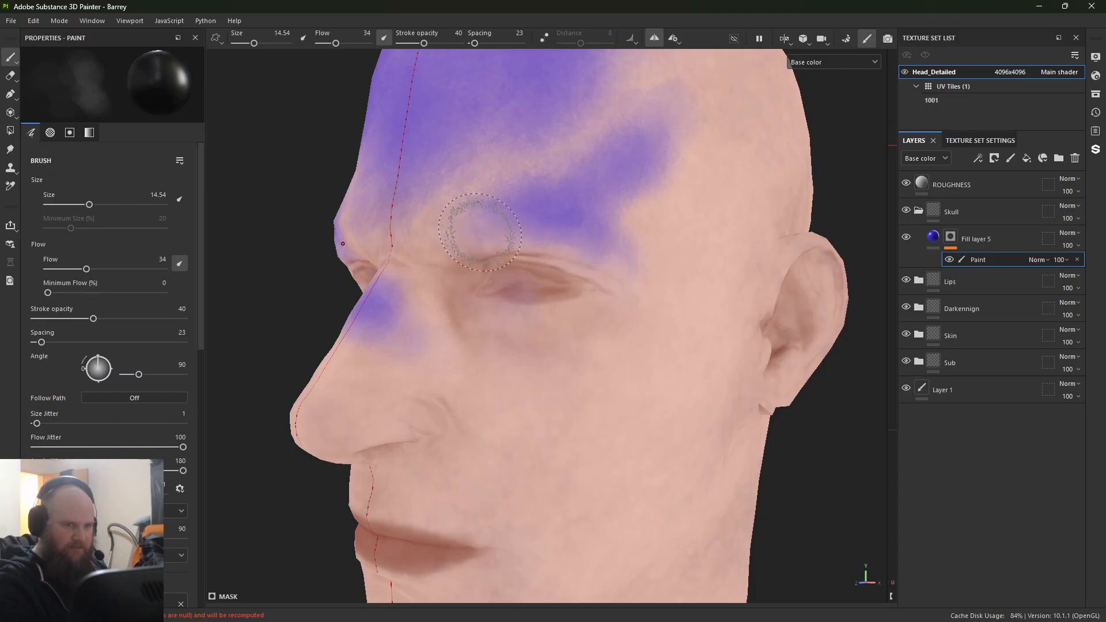
drag(485, 197, 523, 229)
alt+middle_drag(545, 349, 511, 199)
Step: Paint the cheekbone into the mask with the white brush enlarged to 24.94
key(x)
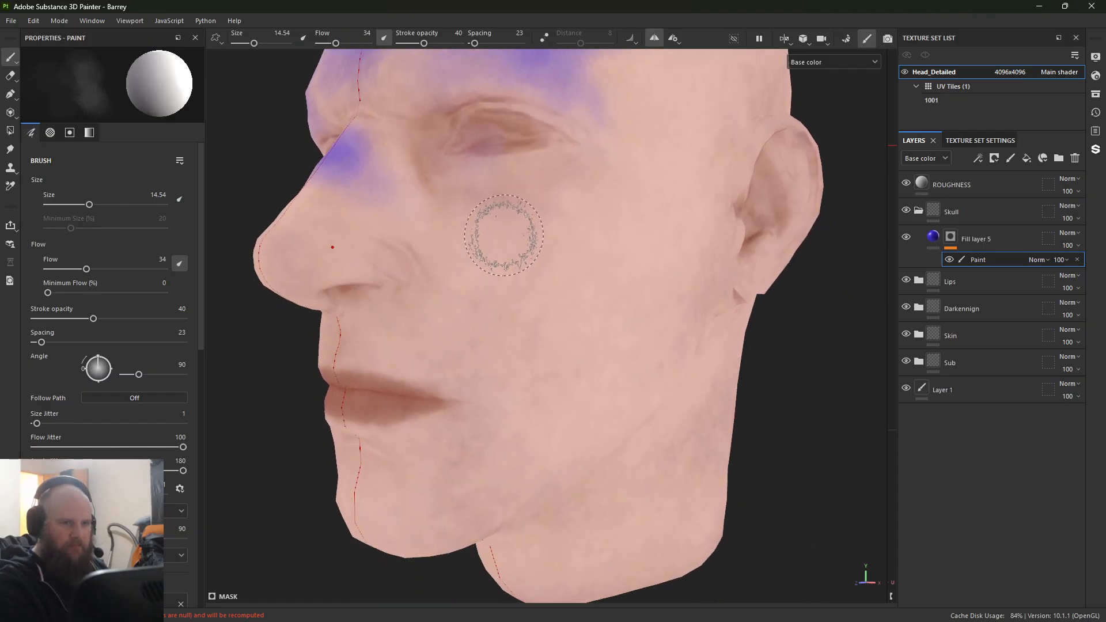
ctrl+right_drag(503, 235, 514, 235)
ctrl+right_drag(586, 246, 599, 247)
mouse_move(582, 259)
mouse_down()
mouse_move(657, 210)
mouse_move(615, 277)
mouse_move(707, 148)
mouse_up()
mouse_move(651, 235)
mouse_down()
mouse_move(520, 248)
mouse_move(580, 255)
mouse_up()
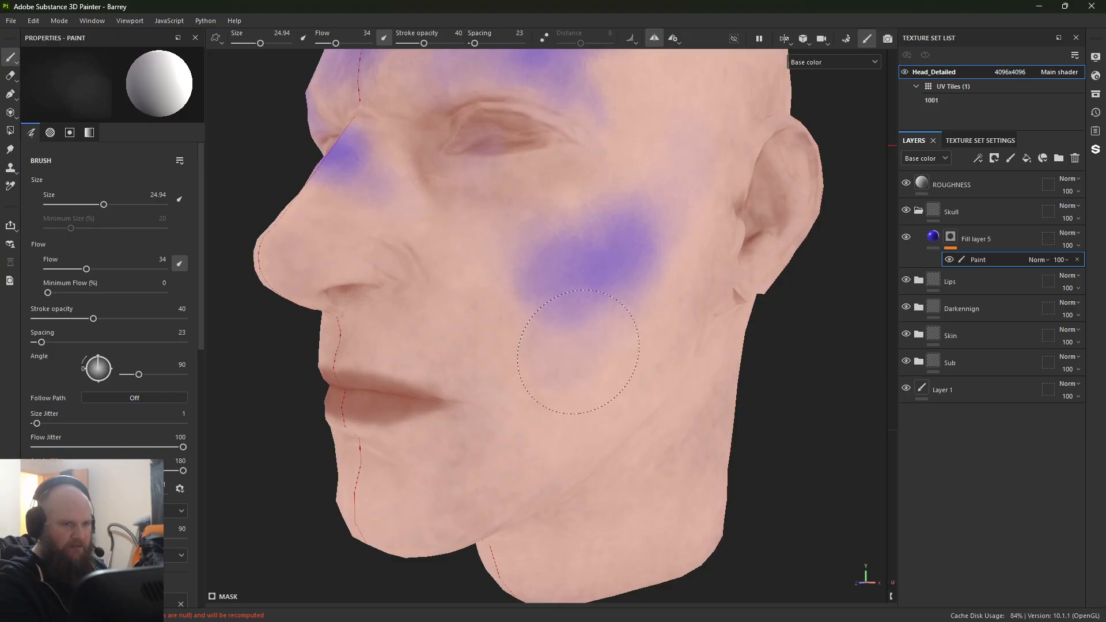
Step: Soften the purple mask across the forehead and upper skull with a black brush enlarged to 37.87
alt+middle_drag(571, 292, 563, 455)
alt+right_drag(563, 455, 450, 282)
mouse_move(449, 282)
alt+mouse_down()
mouse_move(513, 267)
mouse_move(501, 420)
alt+mouse_up()
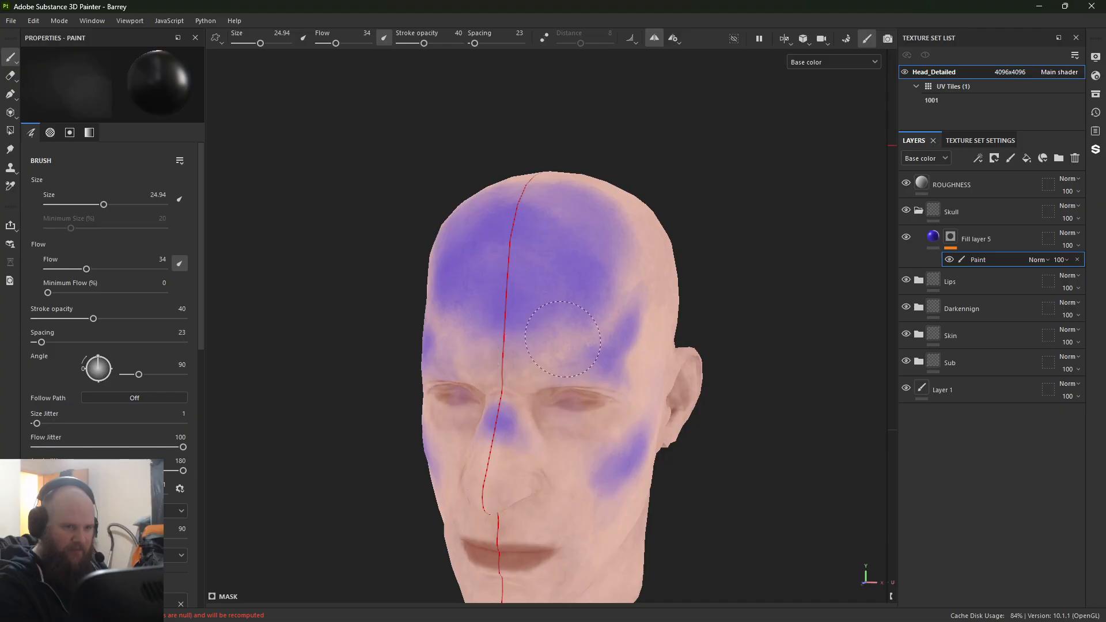
alt+drag(641, 192, 582, 225)
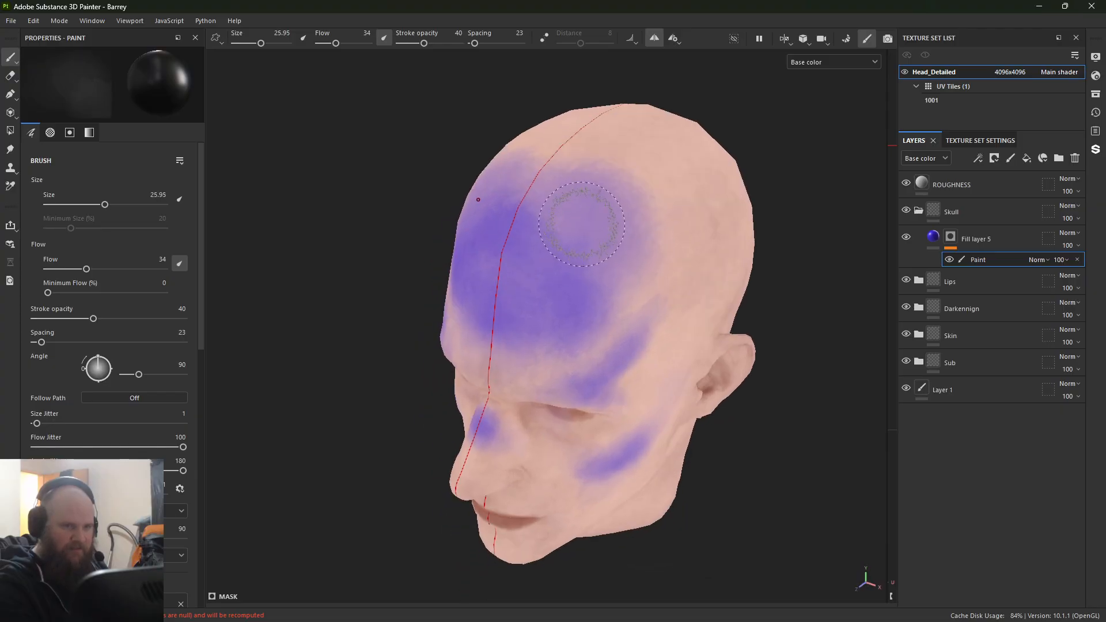
ctrl+right_drag(582, 224, 602, 223)
drag(602, 224, 610, 216)
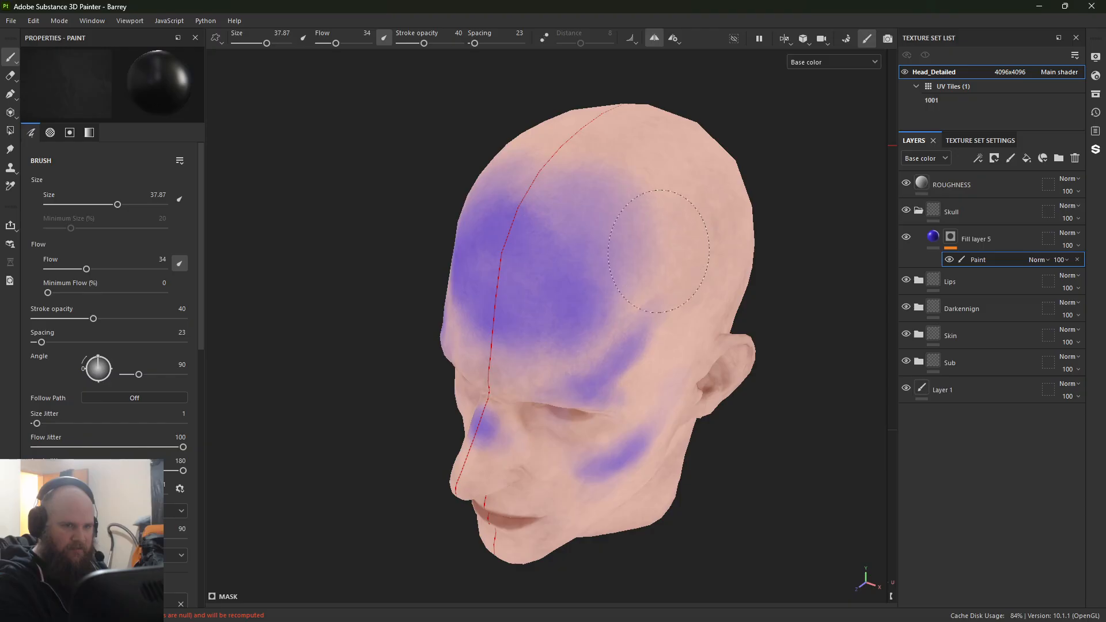
mouse_move(658, 251)
mouse_down()
mouse_move(582, 173)
mouse_move(519, 229)
mouse_up()
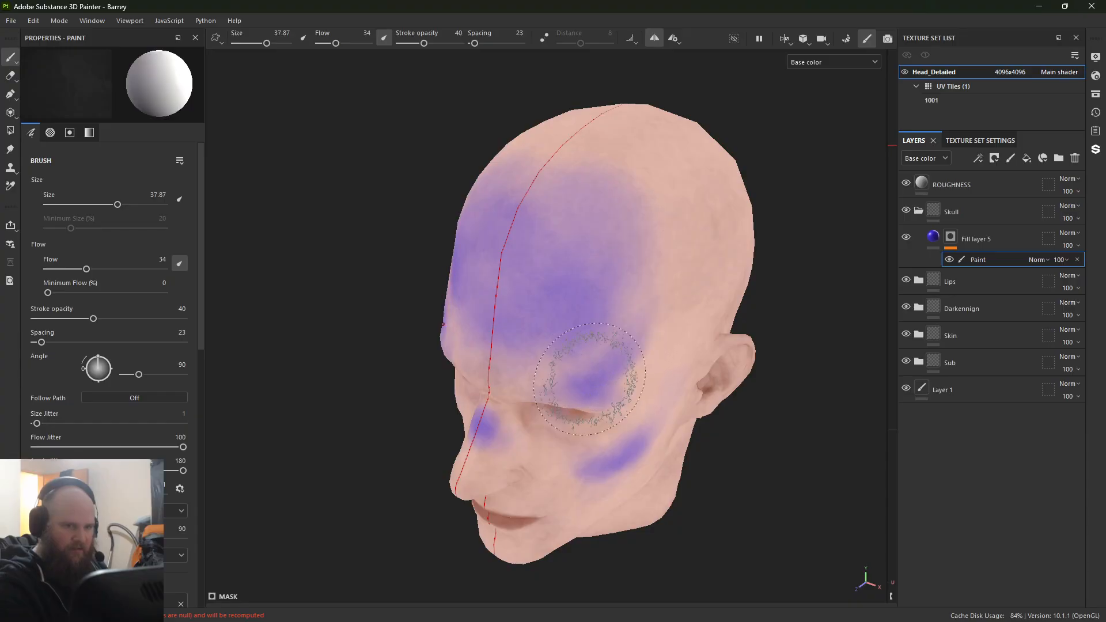
Step: Blend the forehead mask into the temple with the white brush, and trim its outer edge with a black brush at size 18.45
drag(638, 297, 627, 346)
ctrl+right_drag(632, 289, 597, 288)
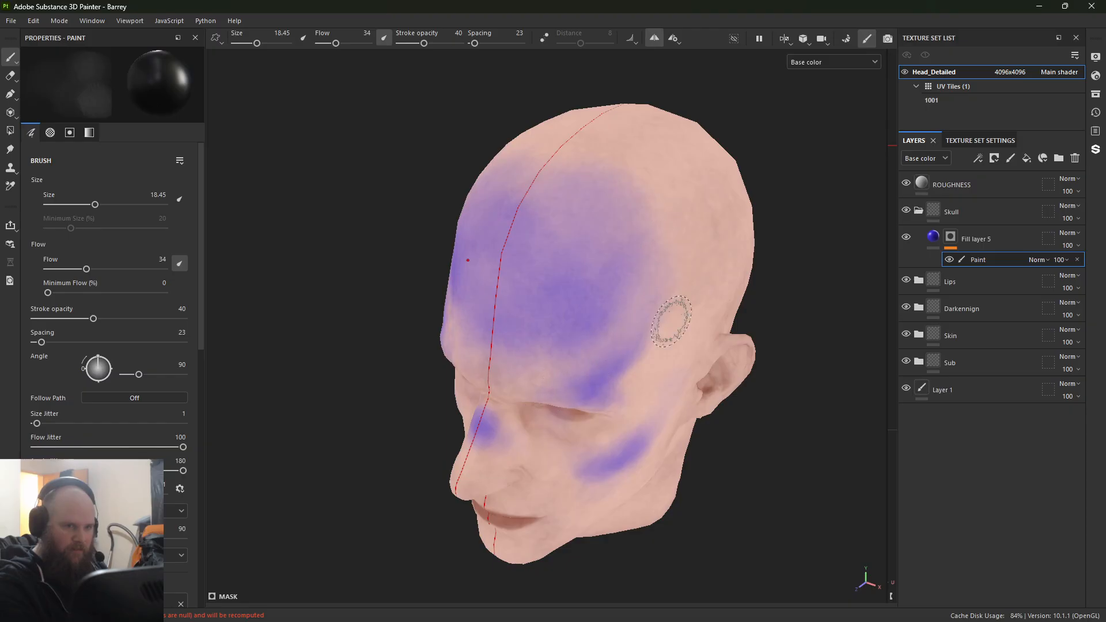
mouse_move(671, 320)
alt+mouse_down()
mouse_move(413, 296)
mouse_move(405, 237)
mouse_move(501, 230)
alt+mouse_up()
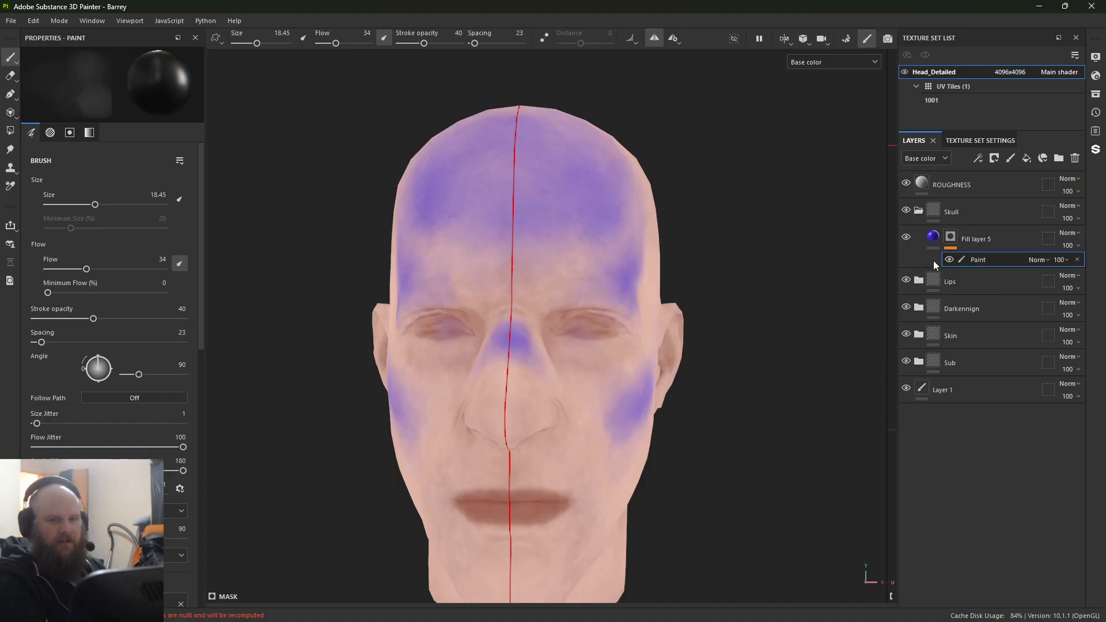
Step: Change the base color of Fill layer 5 to pale yellow E0E286
click(935, 244)
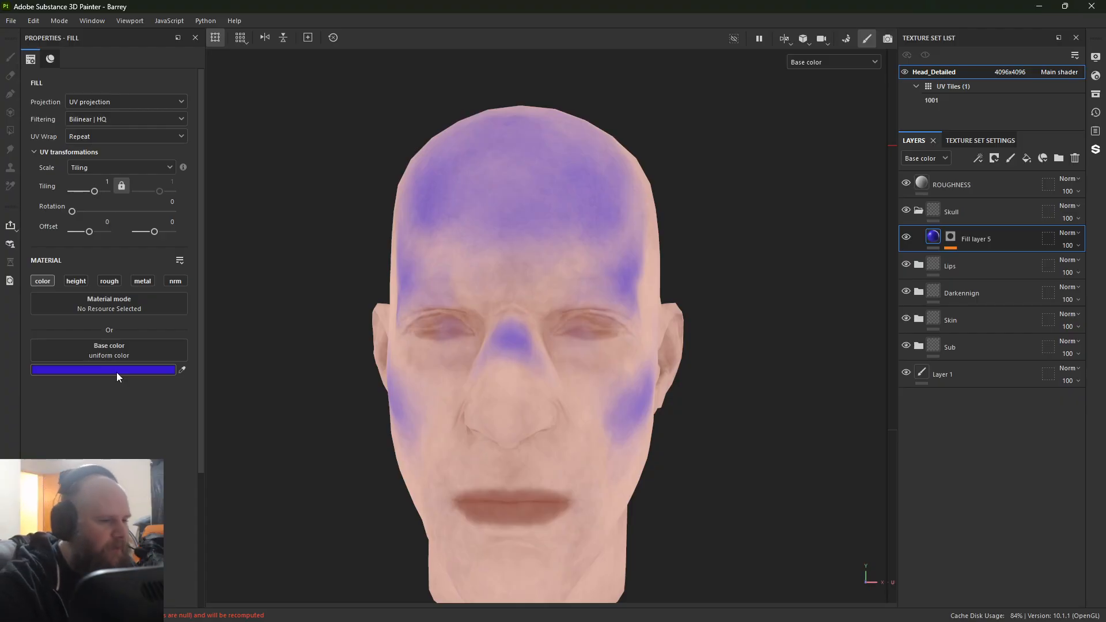
click(116, 372)
click(275, 352)
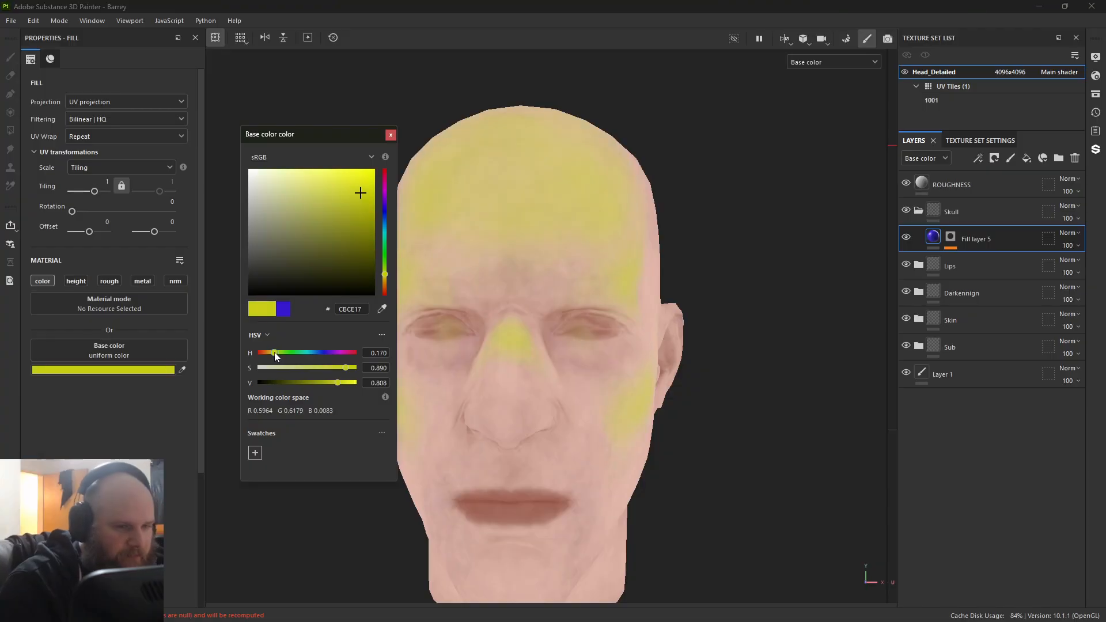
drag(287, 250, 301, 189)
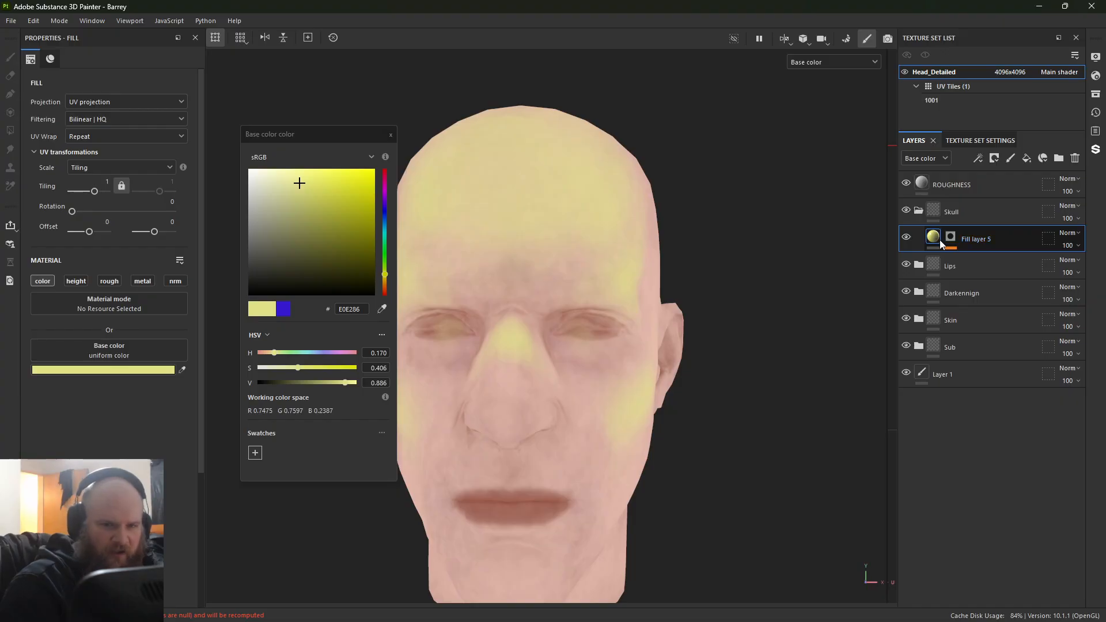
Step: Try several blending modes on Fill layer 5, settling on Overlay with the opacity lowered to 20
click(1068, 234)
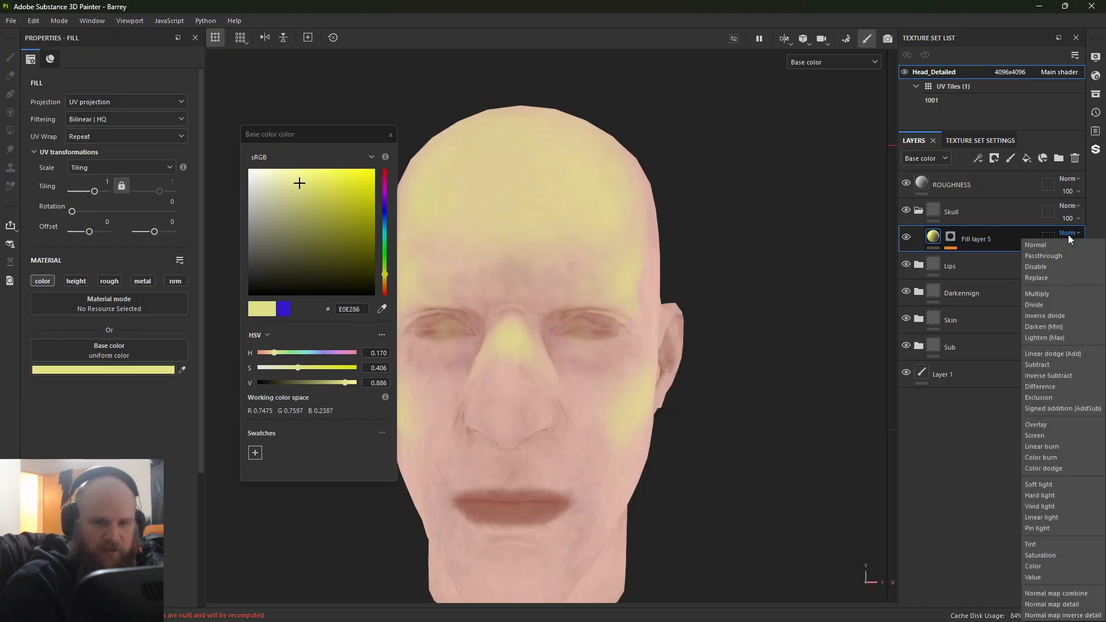
click(1051, 267)
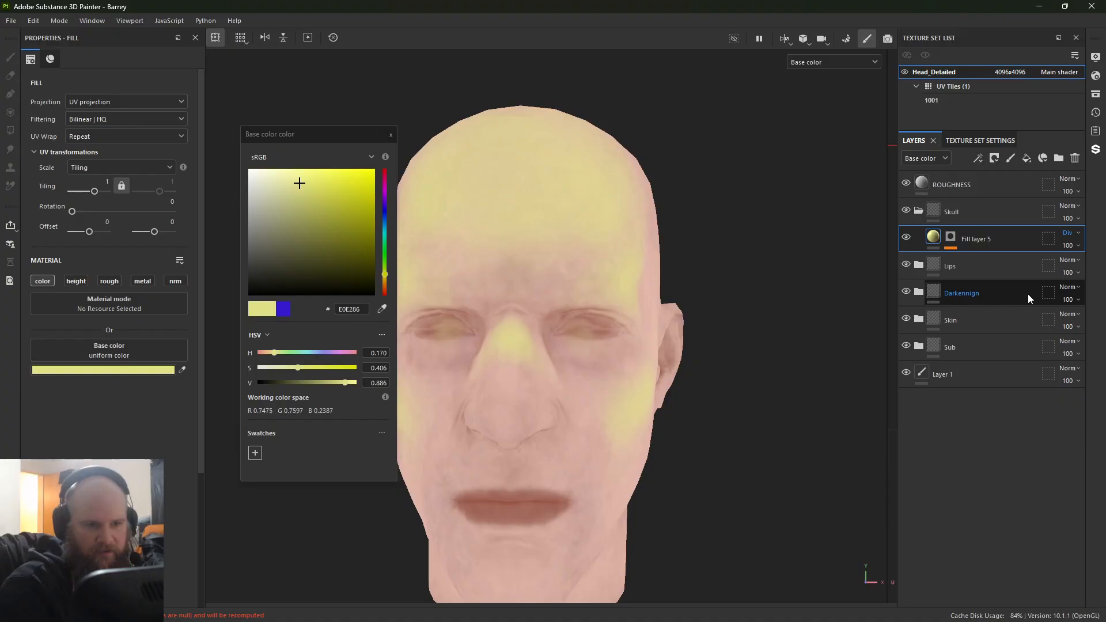
key(Down)
key(Down)
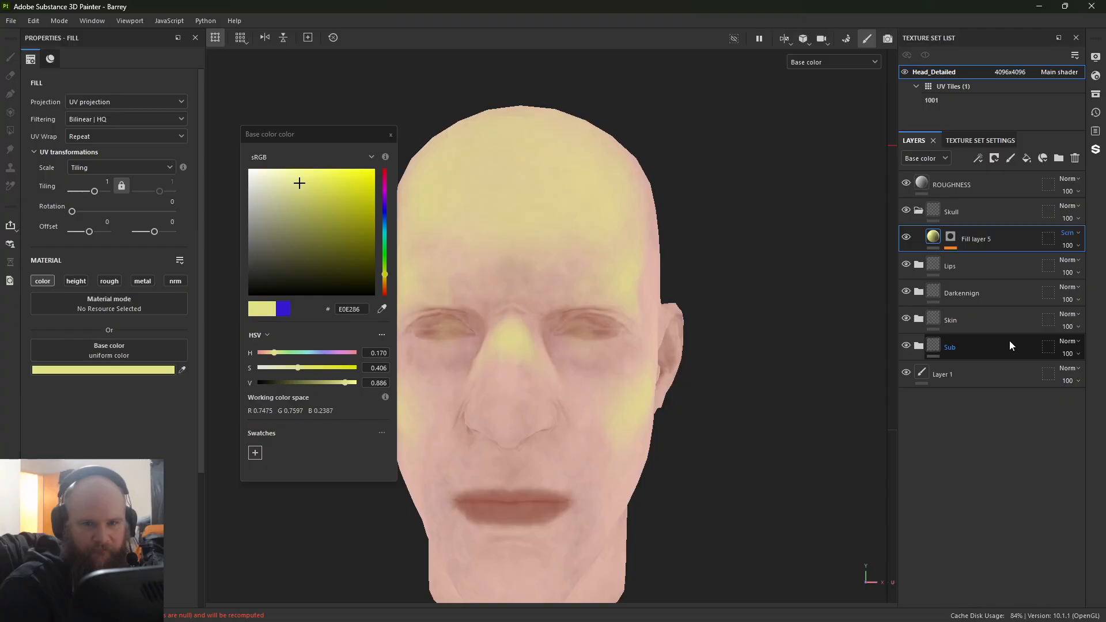
click(1075, 234)
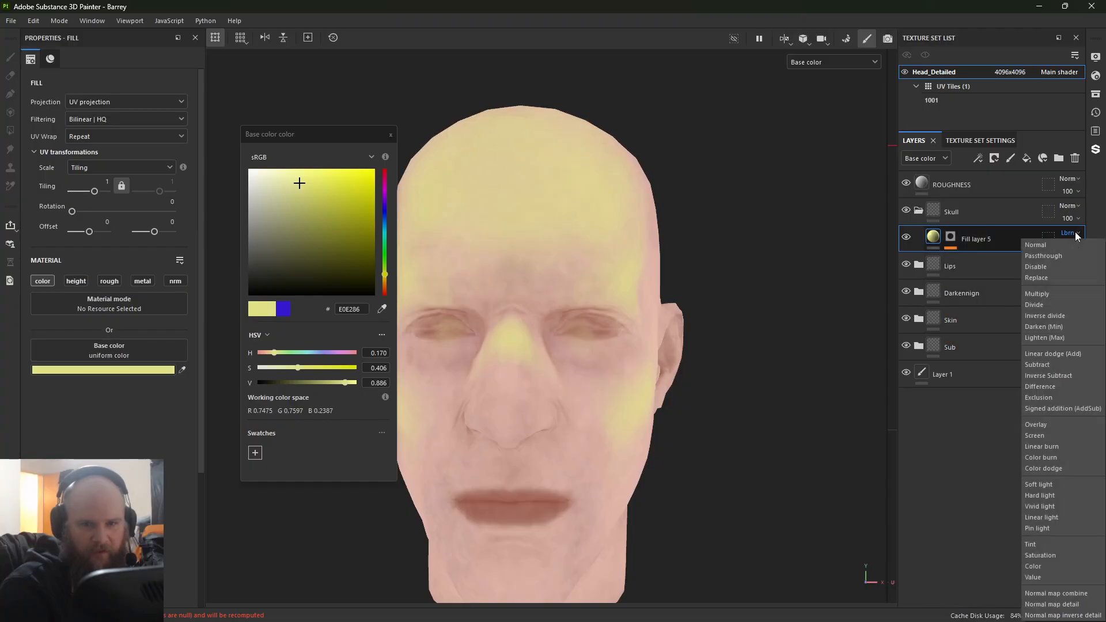
click(1050, 426)
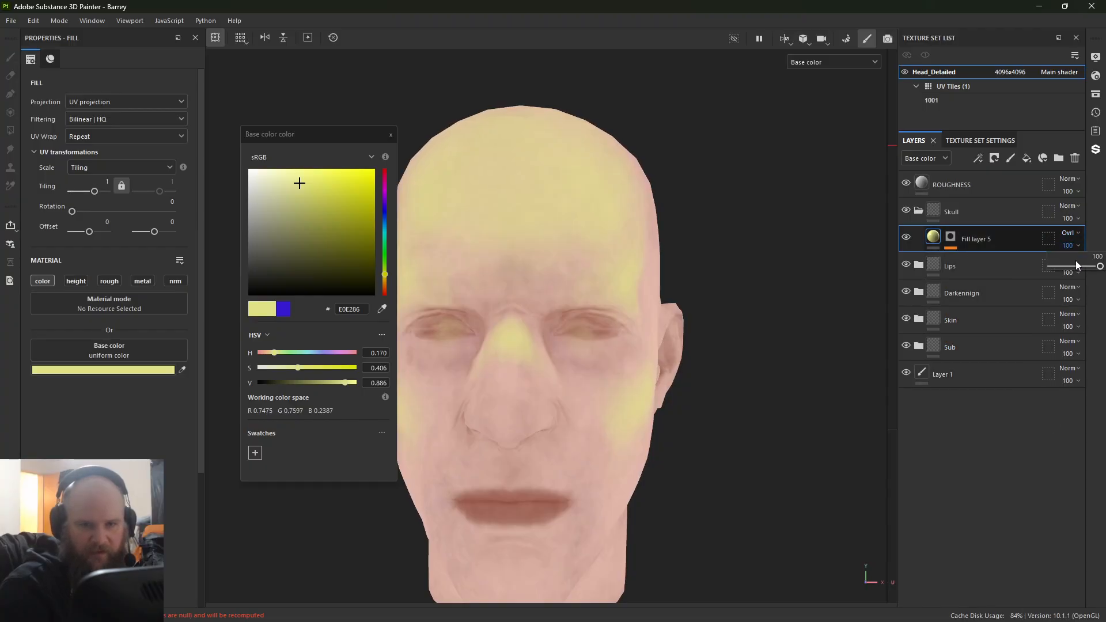
click(1077, 266)
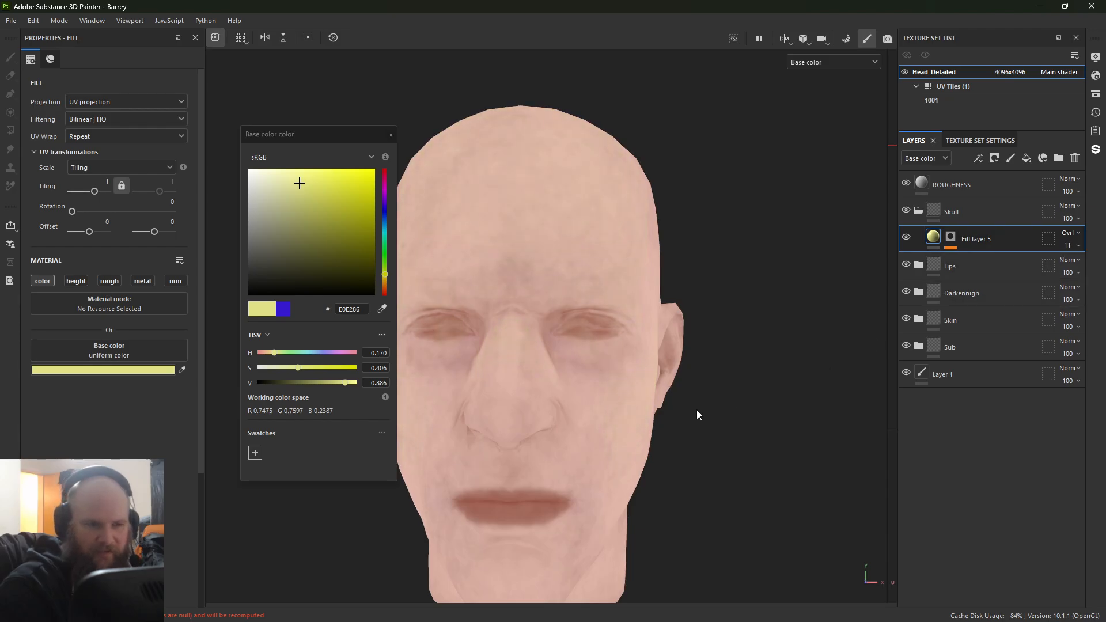
alt+drag(699, 415, 427, 423)
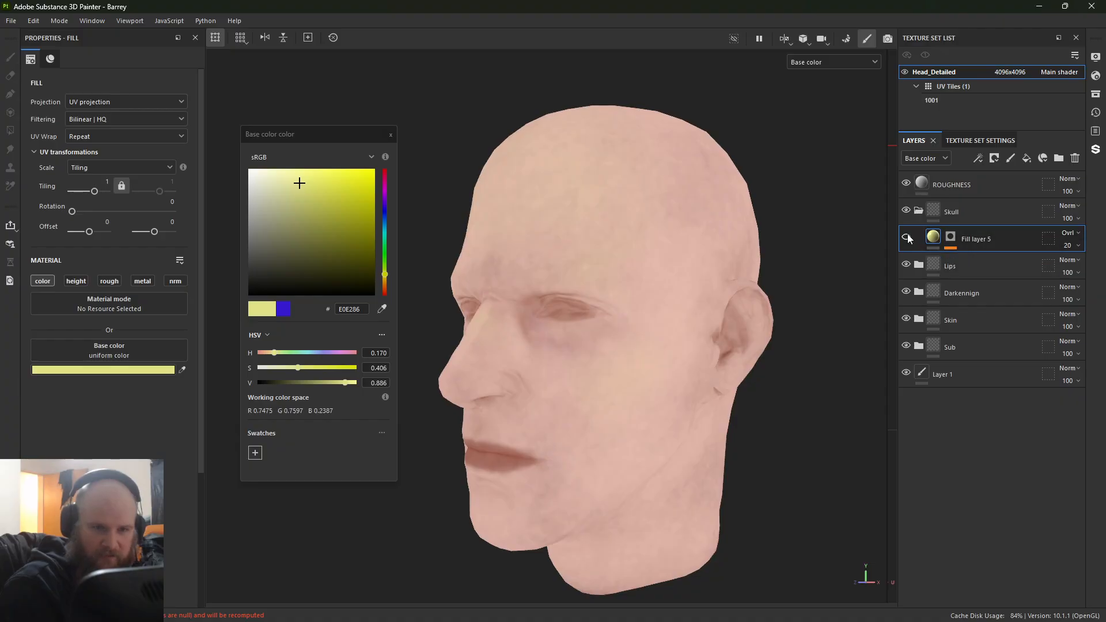
Step: Examine the yellow overlay from several angles in material and base color views, with the mask of Fill layer 5 selected
alt+drag(531, 320, 617, 308)
alt+right_drag(633, 314, 813, 353)
alt+middle_drag(598, 294, 600, 361)
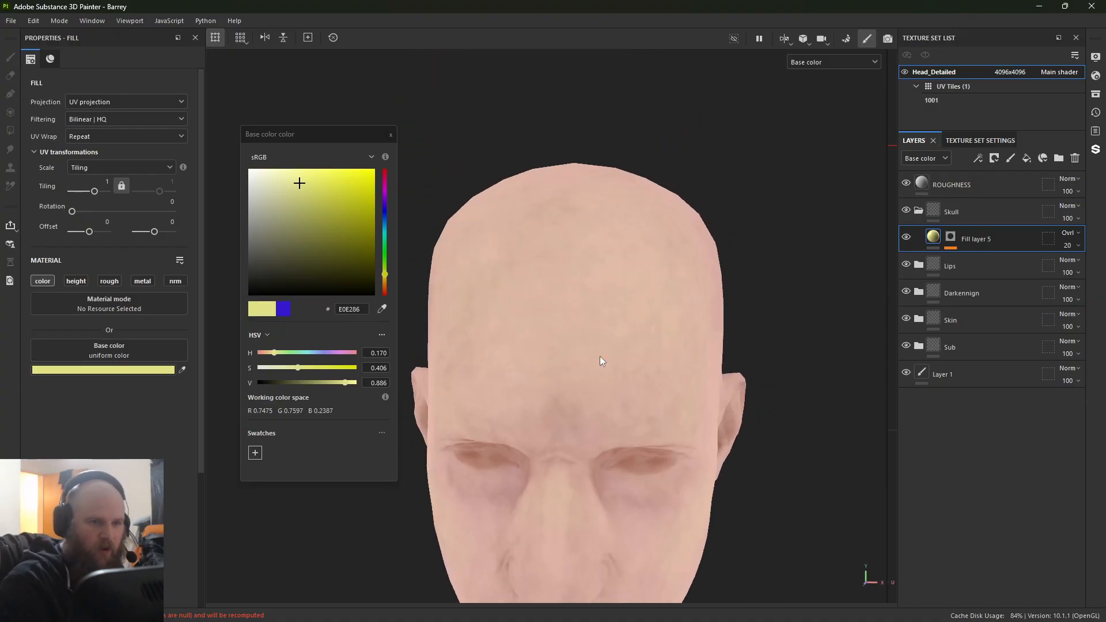
click(951, 237)
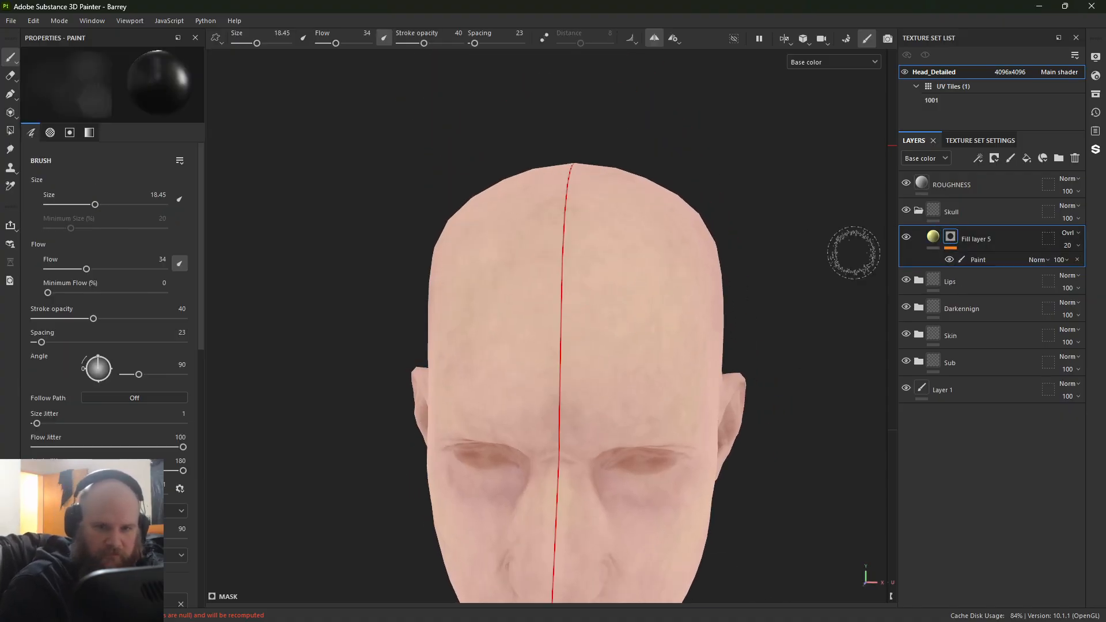
key(m)
alt+drag(675, 323, 898, 266)
shift+right_drag(531, 352, 691, 346)
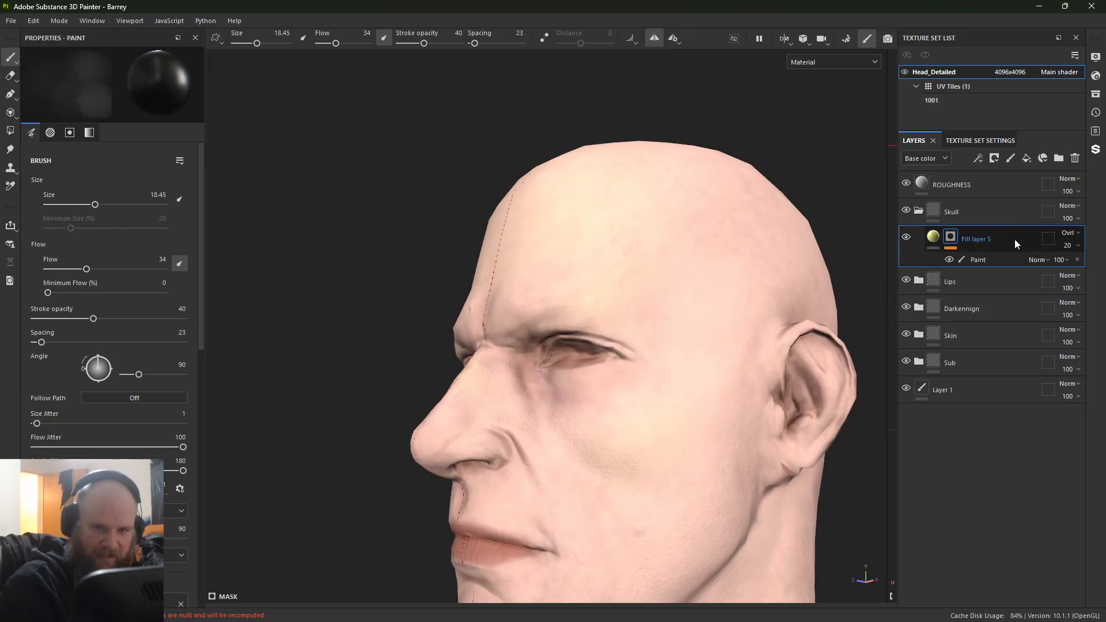
key(c)
alt+drag(521, 246, 563, 260)
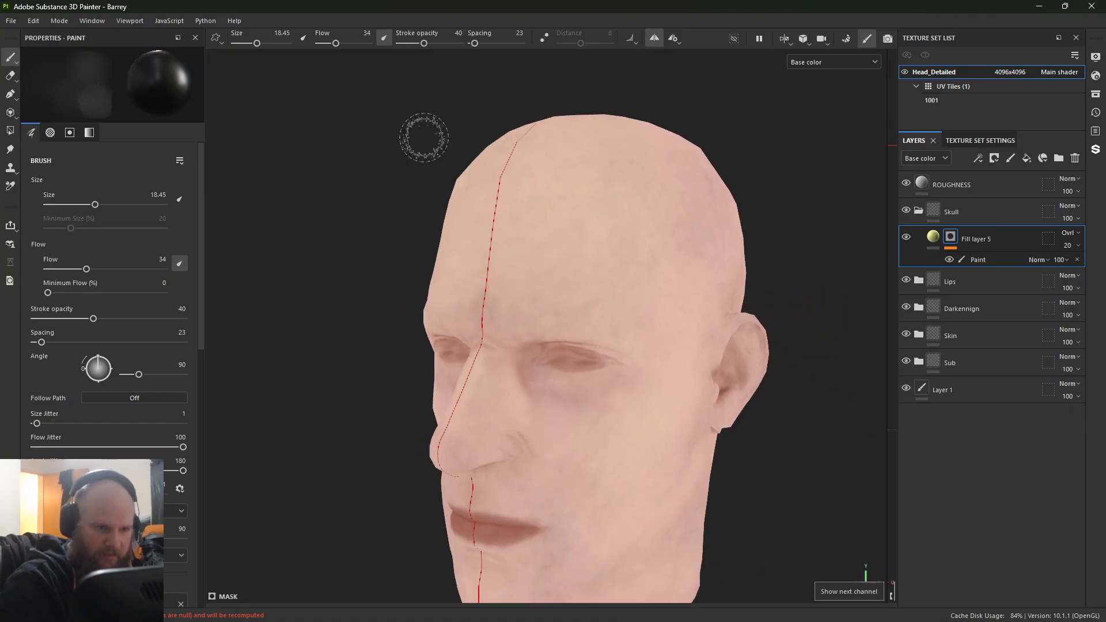
Step: Paint more of the forehead and brow into the mask with a white brush at size 24.16
ctrl+right_drag(495, 189, 499, 191)
key(x)
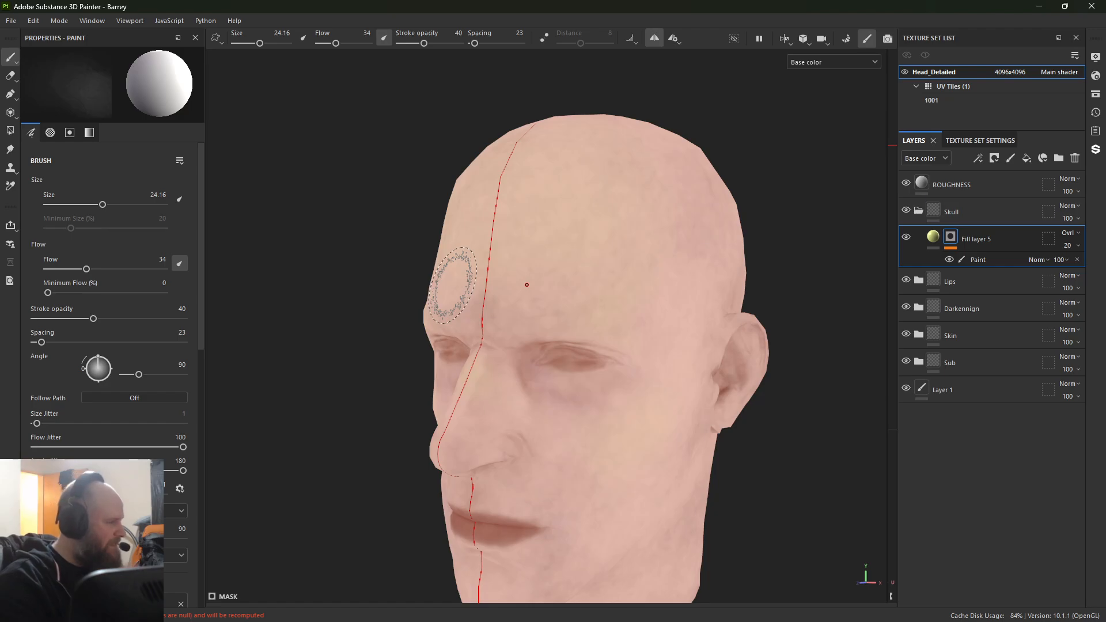
alt+drag(452, 286, 571, 316)
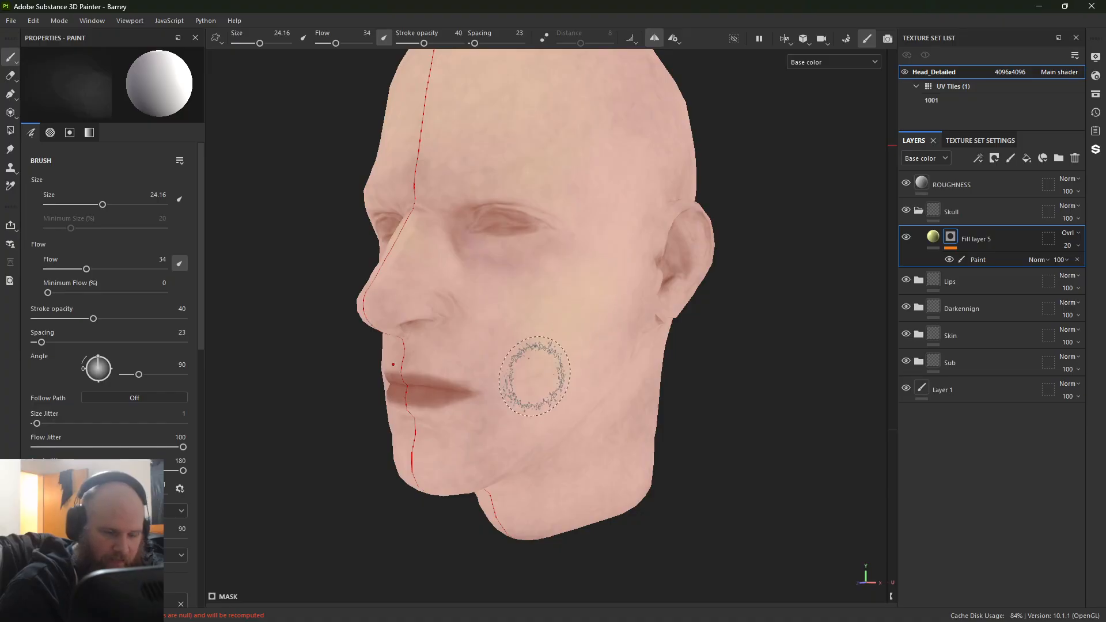
Step: Paint the lower cheek and the area beside the corner of the mouth into the mask with the white brush
alt+drag(535, 376, 472, 375)
alt+middle_drag(501, 380, 580, 309)
alt+right_drag(580, 309, 584, 386)
mouse_move(518, 398)
alt+mouse_down()
mouse_move(547, 405)
mouse_move(524, 346)
mouse_move(556, 328)
mouse_move(560, 337)
alt+mouse_up()
drag(549, 314, 570, 344)
Step: Paint the chin into the mask, using brush size 19.13 and enlarging it to 25.16 for the underside
ctrl+right_drag(573, 346, 565, 346)
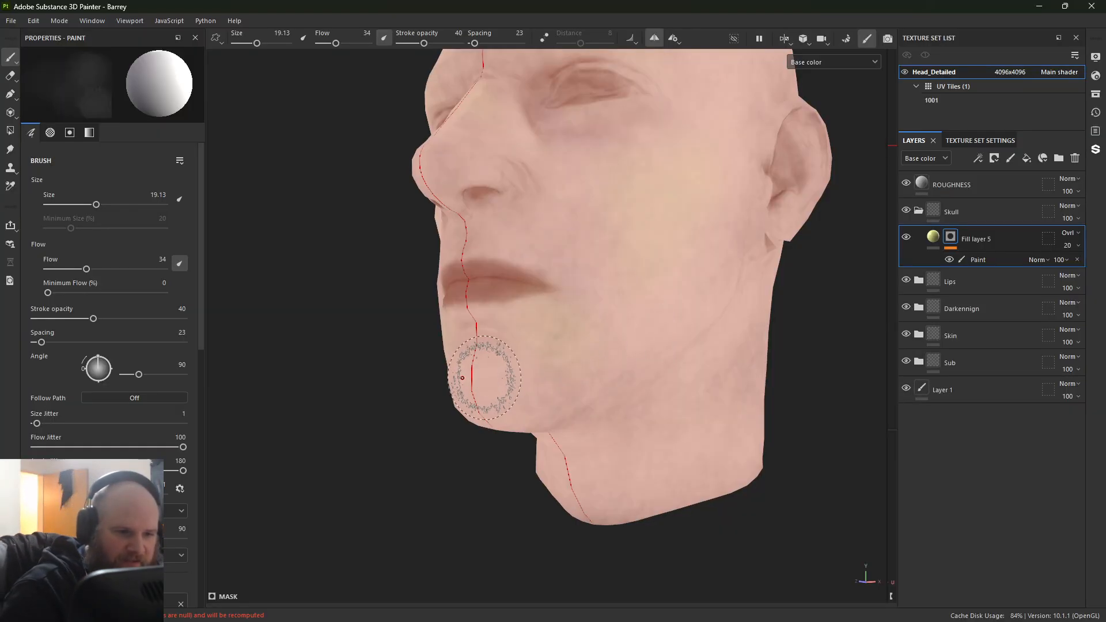
drag(466, 384, 465, 396)
ctrl+right_drag(465, 395, 477, 396)
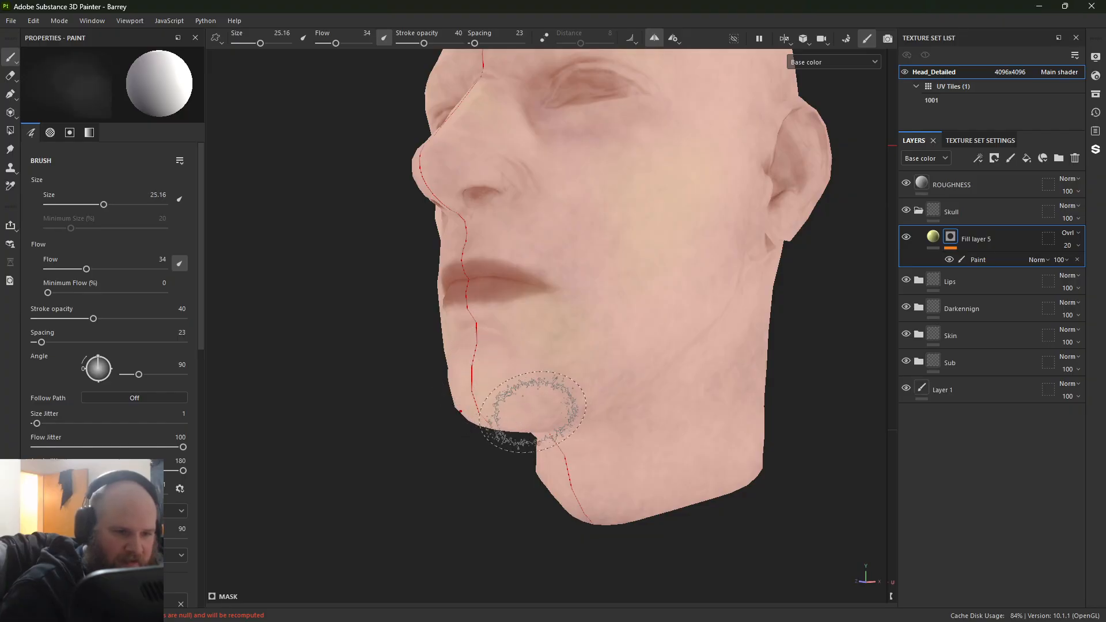
Step: Paint the jaw and the side of the face up to the front of the ear into the mask with brush size 33.81
mouse_move(750, 237)
alt+mouse_down()
mouse_move(667, 257)
mouse_move(534, 373)
mouse_move(536, 348)
alt+mouse_up()
ctrl+right_drag(536, 347, 555, 346)
drag(542, 356, 519, 437)
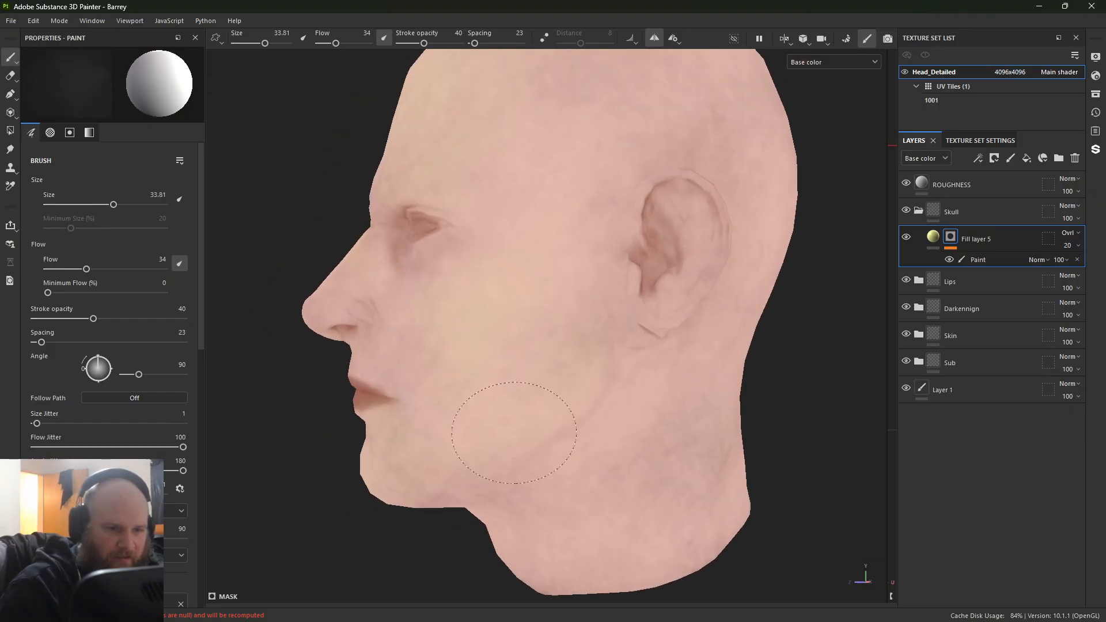
drag(570, 319, 539, 380)
drag(559, 251, 547, 377)
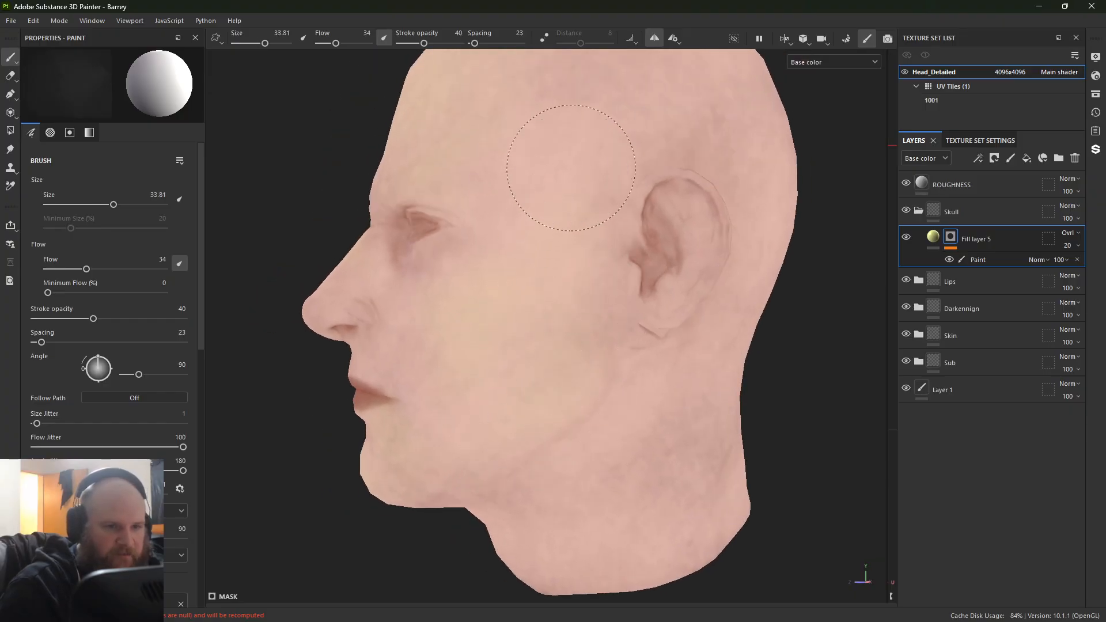
drag(571, 167, 571, 378)
mouse_move(622, 227)
mouse_down()
mouse_move(587, 337)
mouse_move(436, 462)
mouse_move(590, 308)
mouse_up()
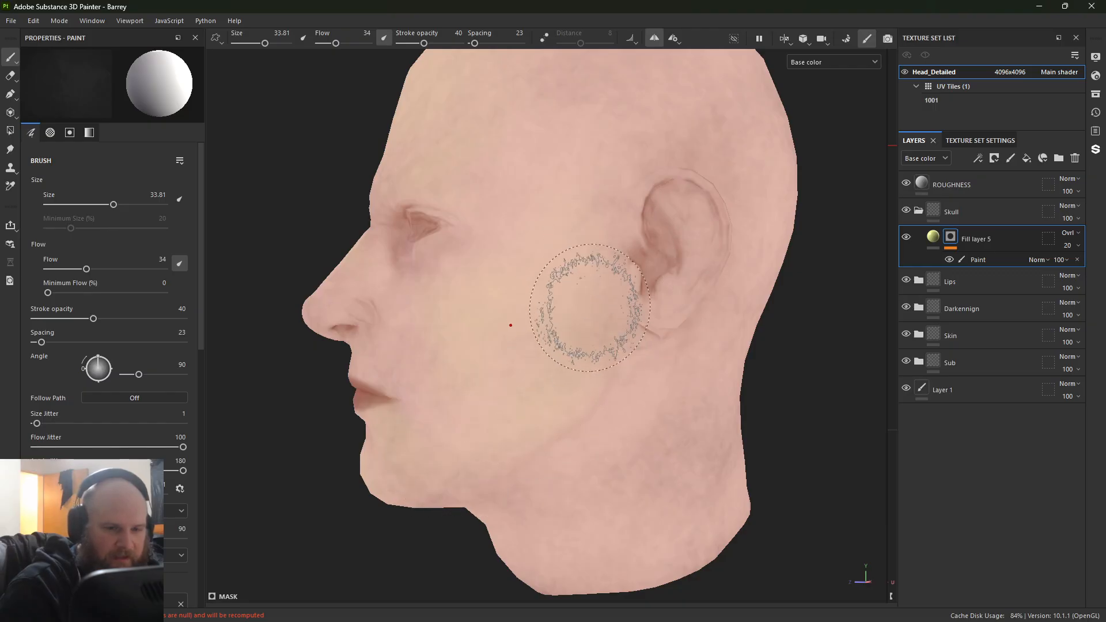
alt+middle_drag(590, 308, 541, 368)
Step: Paint the inner ridge of the ear into the mask with a white brush of size 7.06, stroke opacity 55 and flow 73
alt+right_drag(541, 368, 862, 521)
alt+middle_drag(622, 346, 345, 365)
alt+drag(346, 365, 501, 369)
alt+right_drag(501, 369, 705, 455)
ctrl+right_drag(532, 338, 449, 339)
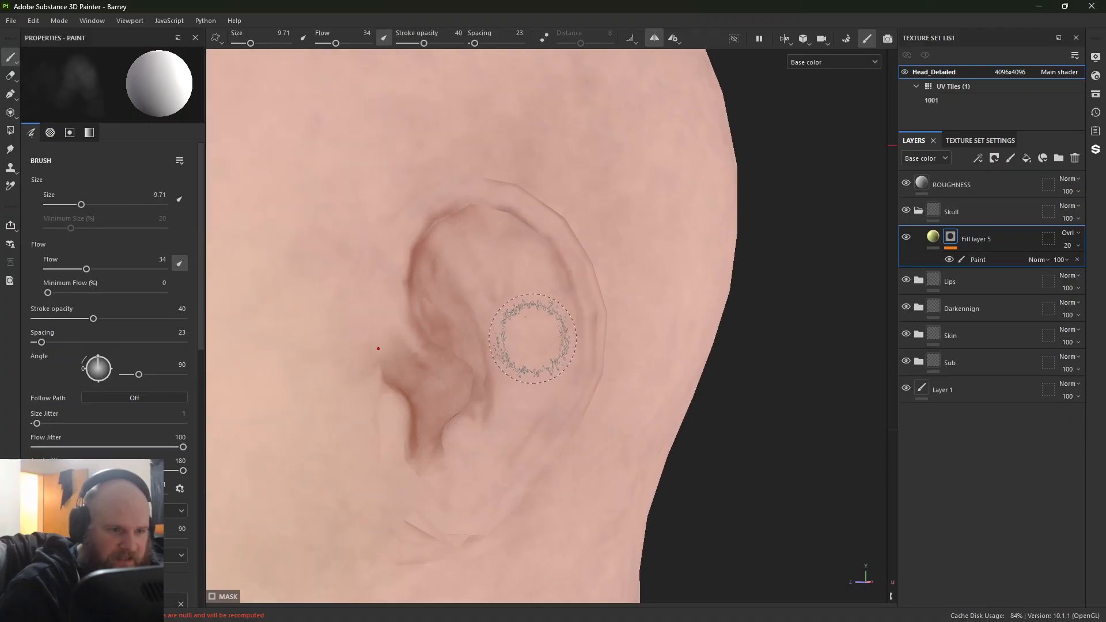
drag(93, 318, 116, 321)
ctrl+right_drag(486, 303, 477, 304)
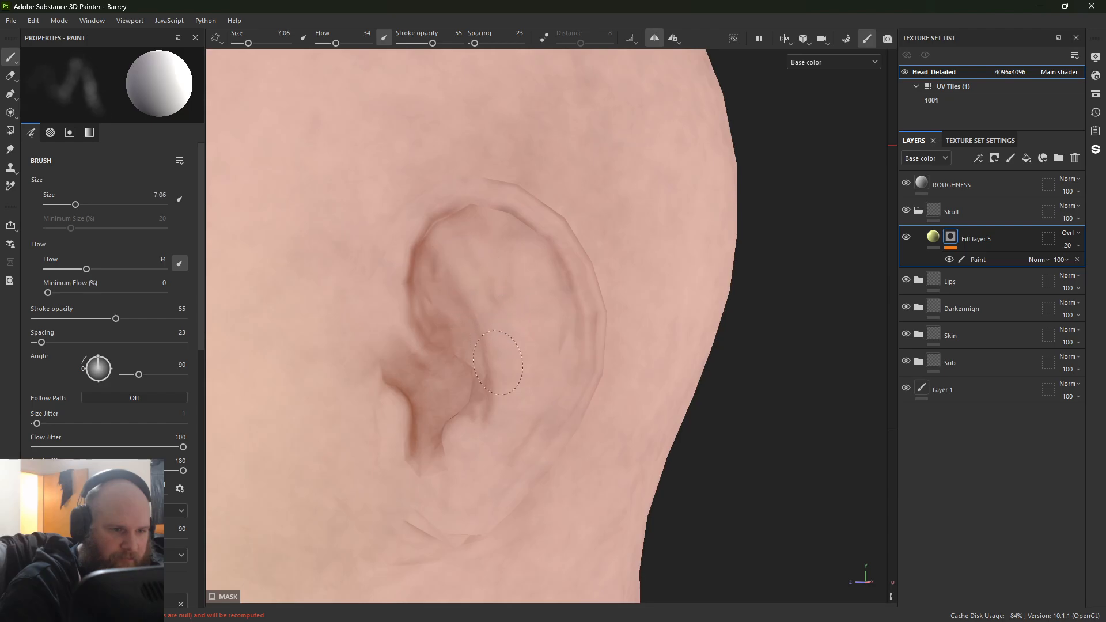
drag(86, 269, 131, 276)
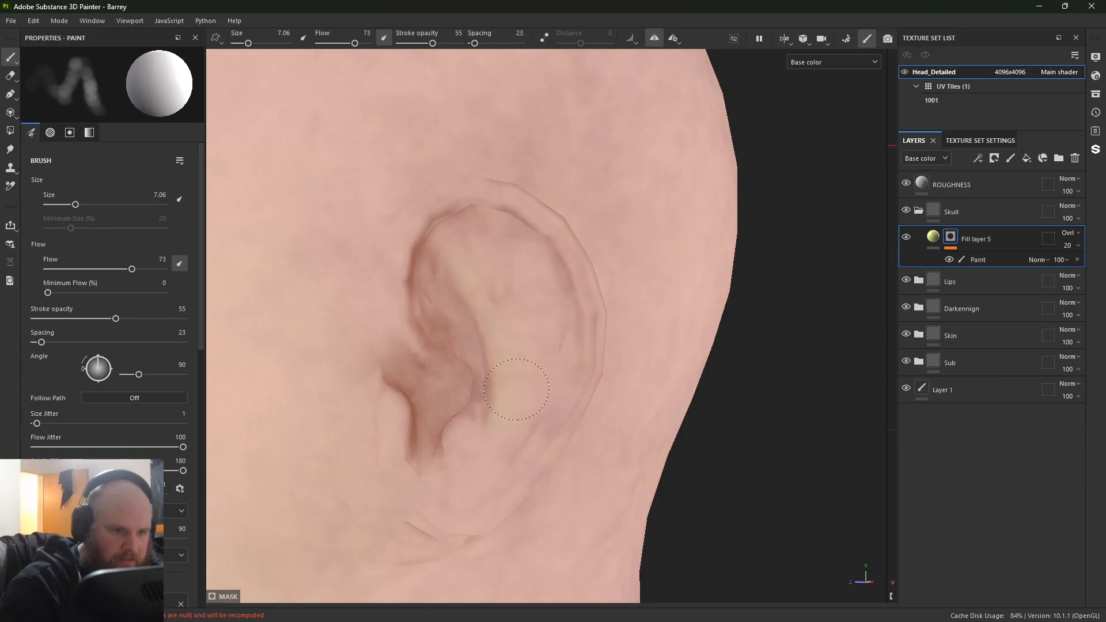
drag(536, 299, 497, 437)
key(x)
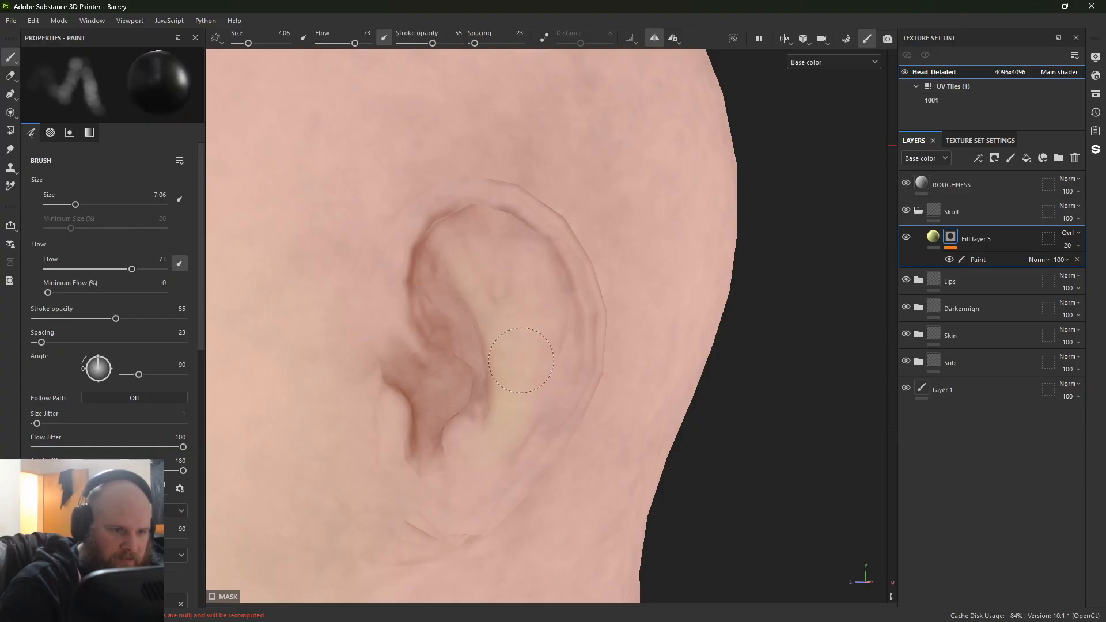
key(x)
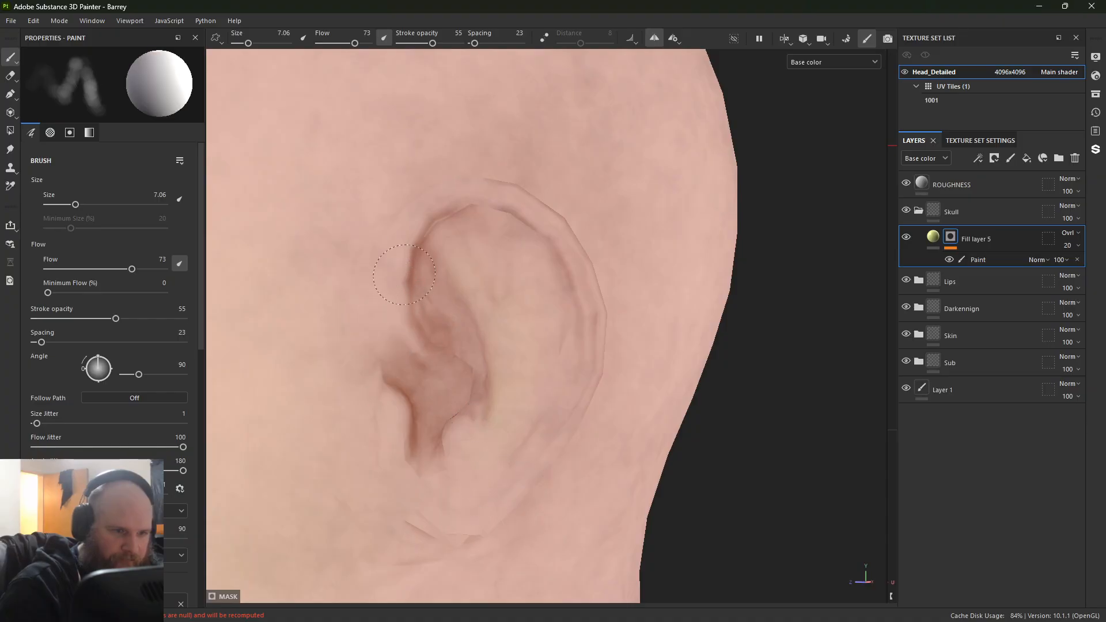
Step: Paint the upper rim and inner part of the ear into the mask, enlarging the brush to 13.71, and switch to black
drag(477, 199, 416, 211)
ctrl+right_drag(461, 226, 490, 226)
mouse_move(447, 233)
mouse_down()
mouse_move(502, 288)
mouse_move(480, 421)
mouse_up()
key(x)
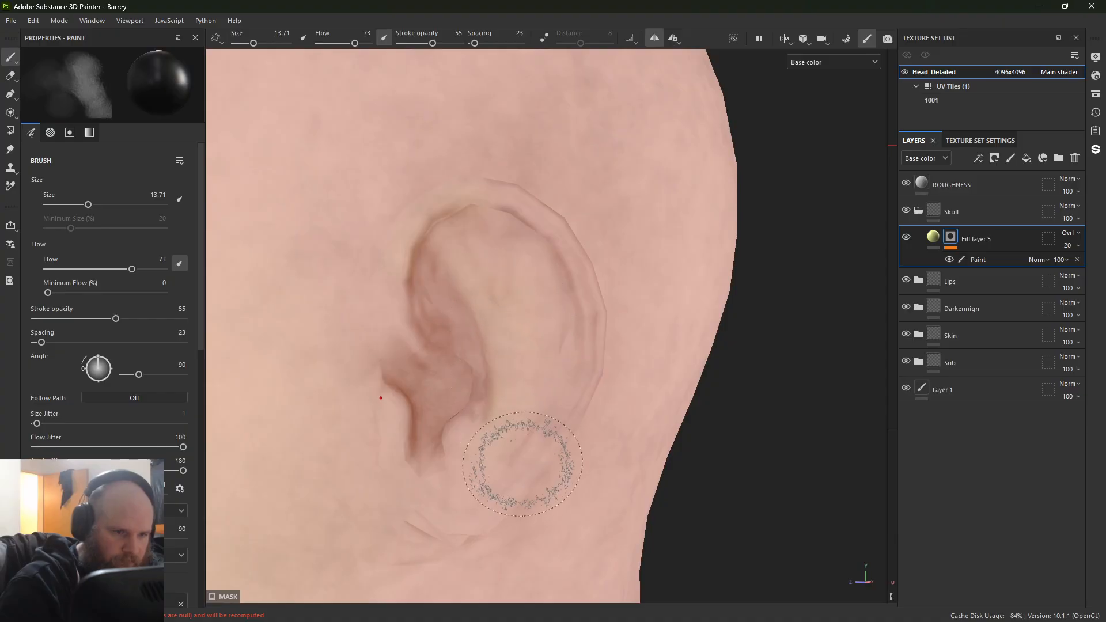
Step: Examine the whole head from the side and the front to judge the painted yellow areas
key(f)
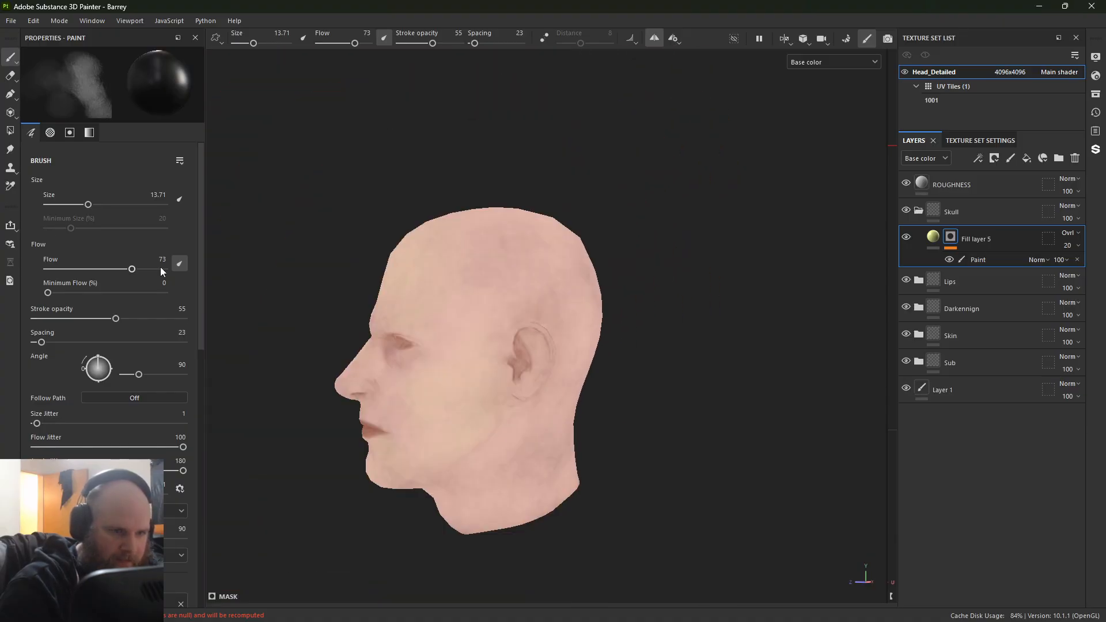
alt+drag(405, 209, 476, 247)
alt+middle_drag(476, 248, 736, 106)
alt+middle_drag(692, 216, 605, 277)
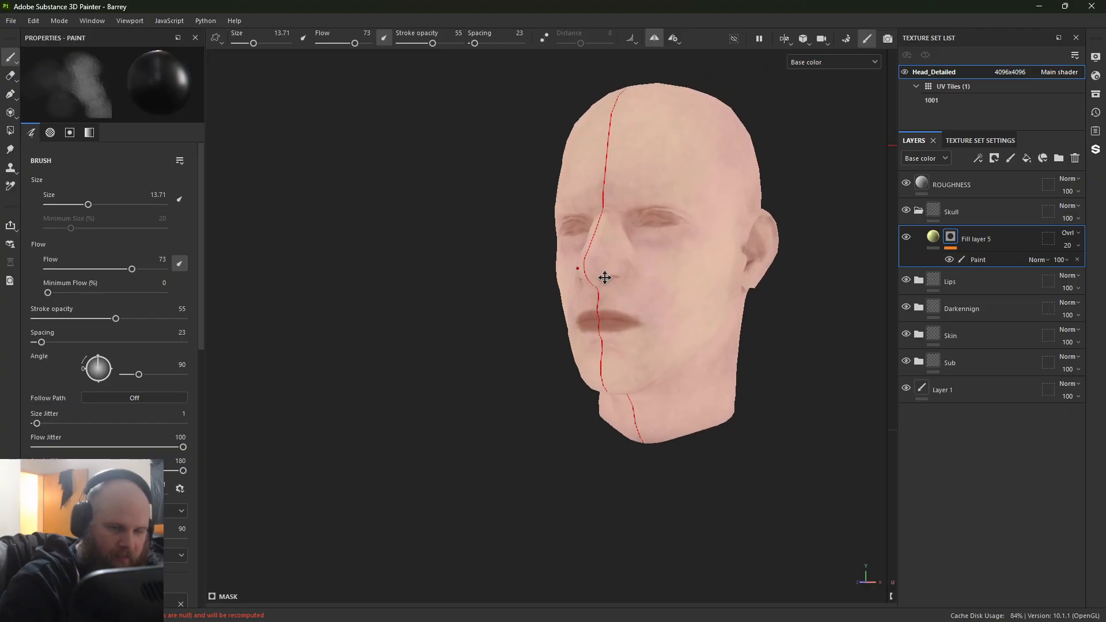
Step: Reduce the yellow on the nose tip with the black mask brush of size 13.71
alt+right_drag(605, 276, 743, 288)
alt+drag(482, 296, 461, 304)
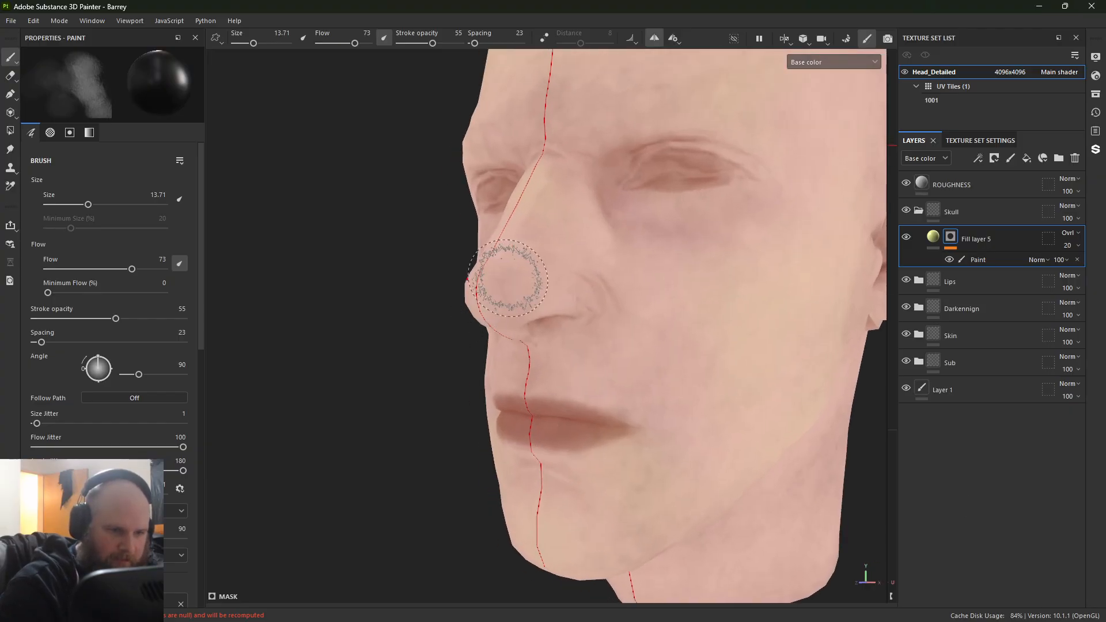
ctrl+right_drag(509, 278, 494, 278)
key(bracketright)
Step: Paint the side of the nose bridge into the mask with a white brush of size 14.93 and stroke opacity 30
key(x)
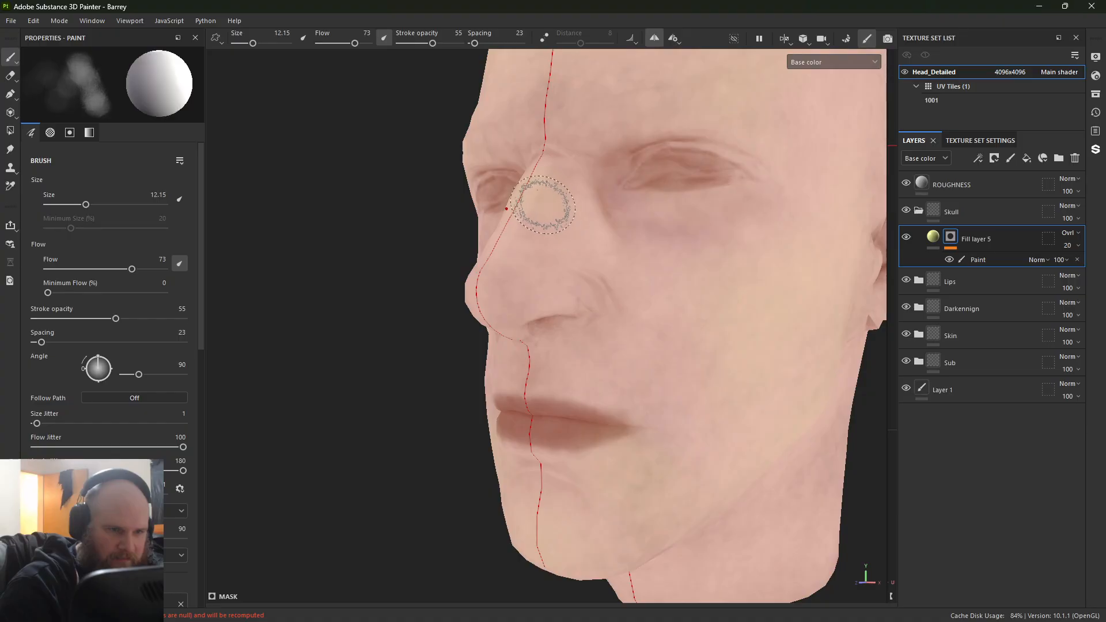
key(bracketright)
drag(115, 318, 78, 319)
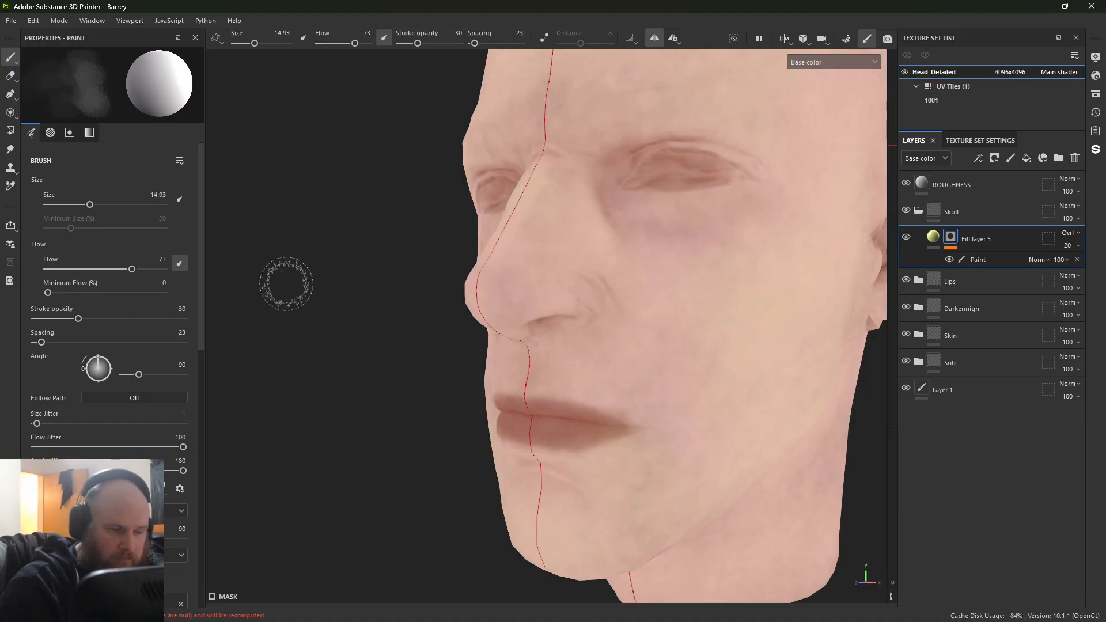
mouse_move(569, 189)
mouse_down()
mouse_move(565, 227)
mouse_move(570, 185)
mouse_up()
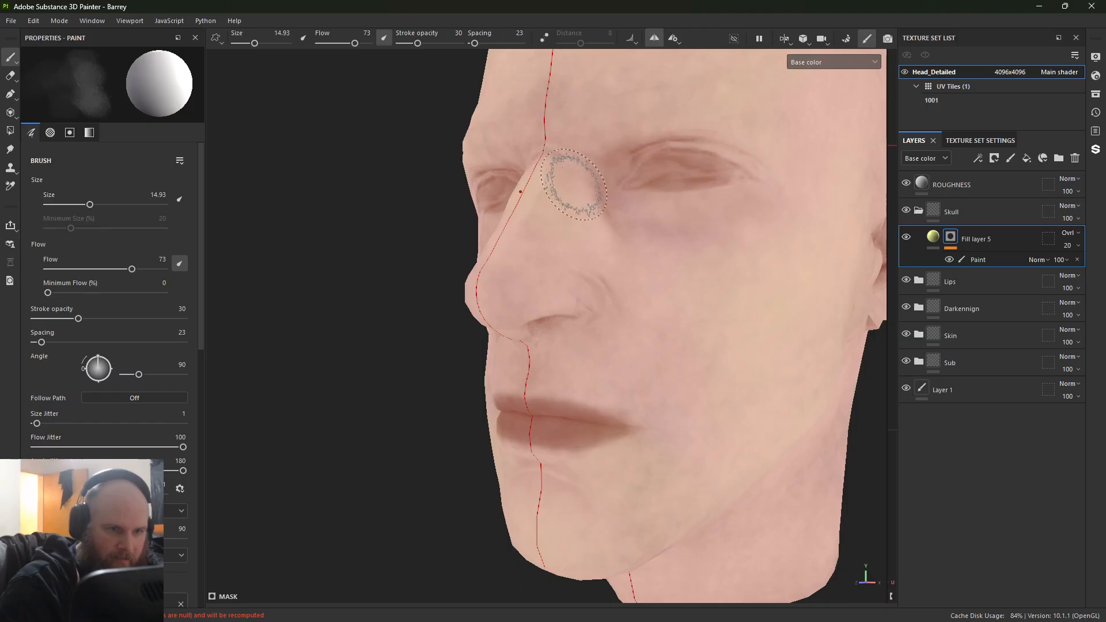
Step: Paint the area between the nose wing and the upper lip into the mask with a white brush of size 7.78
key(bracketleft)
key(bracketleft)
key(bracketleft)
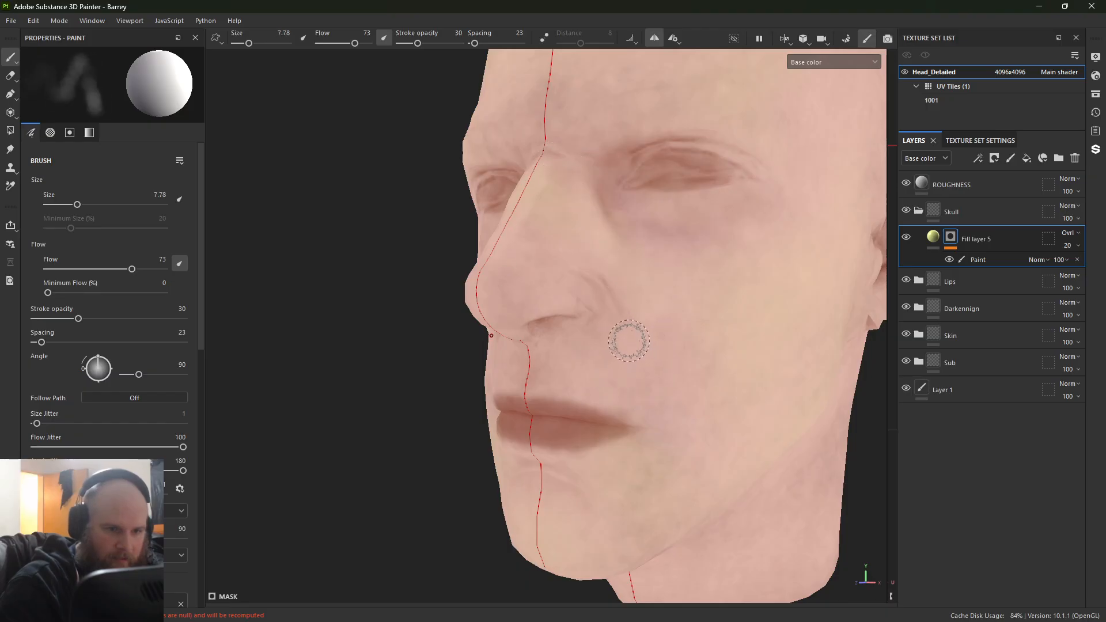
alt+drag(626, 338, 604, 348)
alt+right_drag(604, 348, 657, 436)
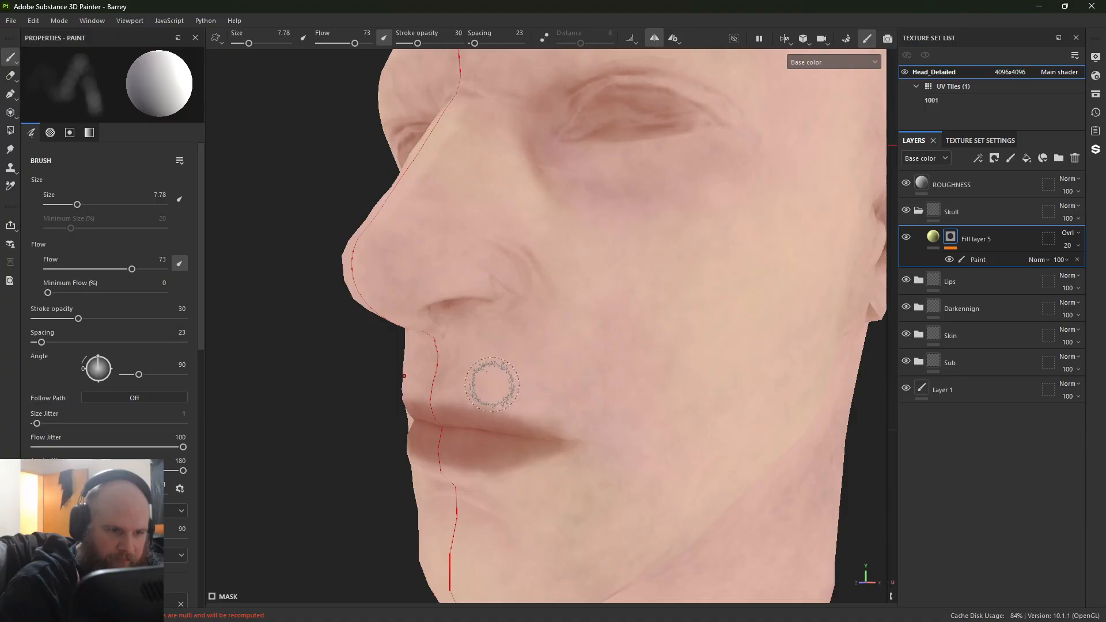
alt+drag(491, 385, 550, 351)
Step: Paint along the upper lip's edge into the mask with a white brush of size 2.64 and switch to black
mouse_move(550, 352)
alt+right_down()
mouse_move(983, 618)
mouse_move(1026, 620)
alt+right_up()
alt+middle_drag(645, 484, 649, 391)
key(bracketleft)
key(bracketleft)
key(bracketleft)
key(bracketleft)
key(bracketleft)
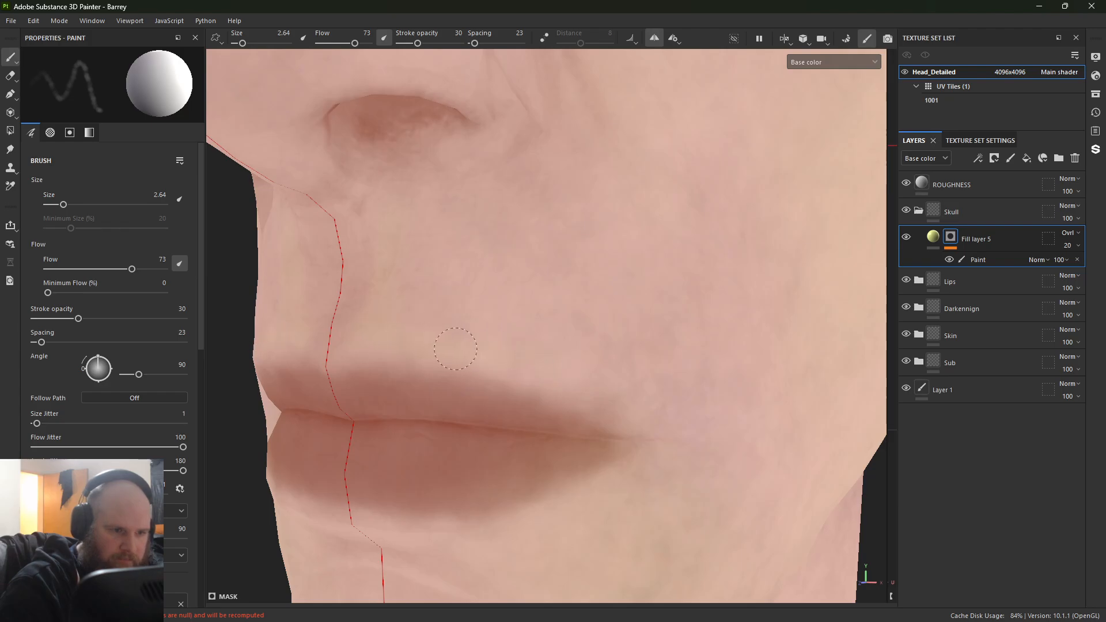
key(x)
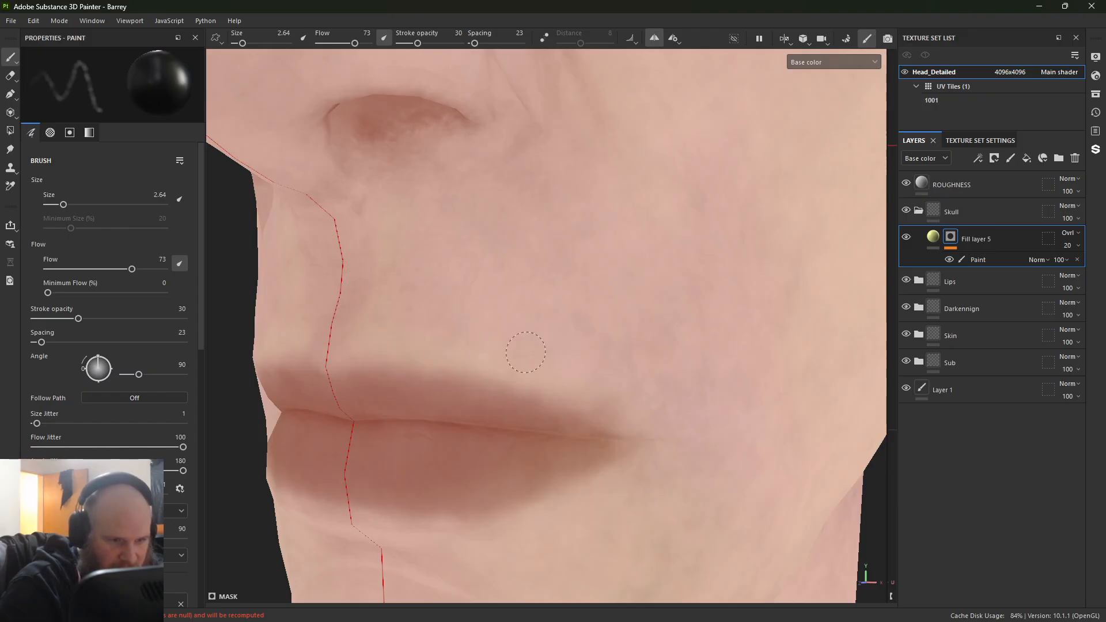
Step: Paint the cheek and jaw area beside the mouth into the mask with a white brush of size 18.73
alt+right_drag(621, 379, 390, 266)
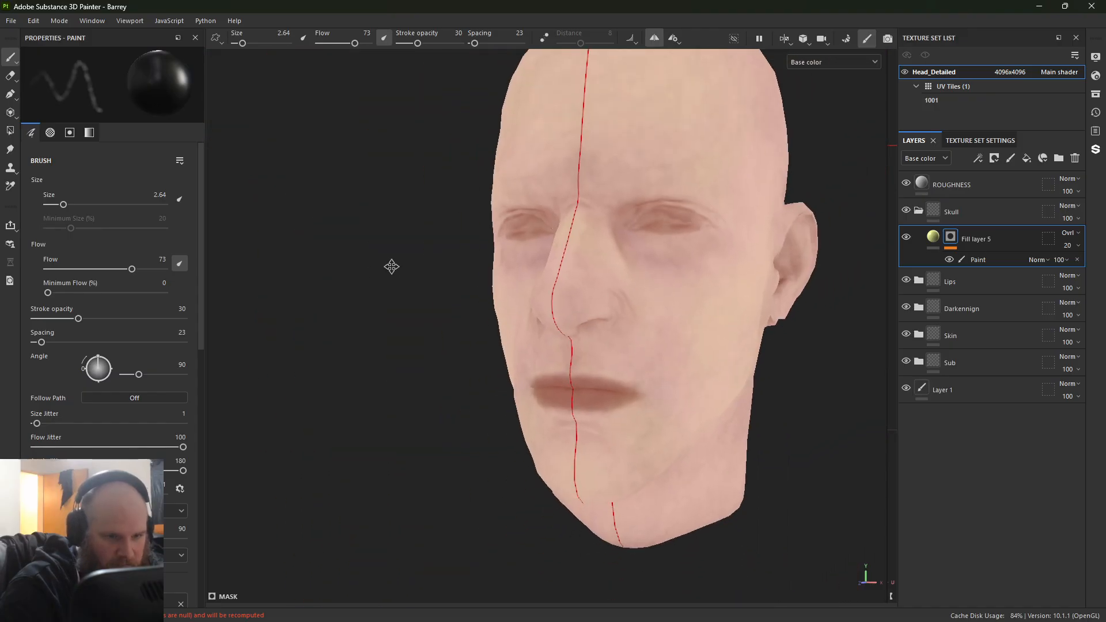
alt+drag(651, 288, 546, 252)
alt+middle_drag(545, 252, 433, 386)
alt+drag(395, 391, 518, 397)
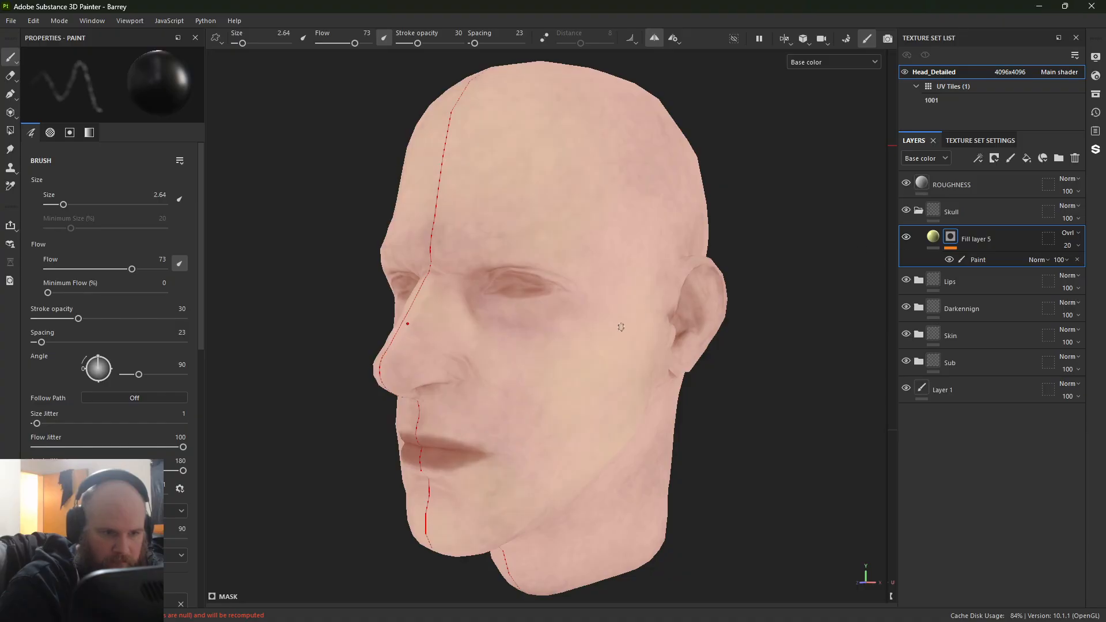
key(])
key(])
key(])
key(])
alt+middle_drag(593, 351, 504, 277)
key(x)
key(])
key(])
key(])
key(])
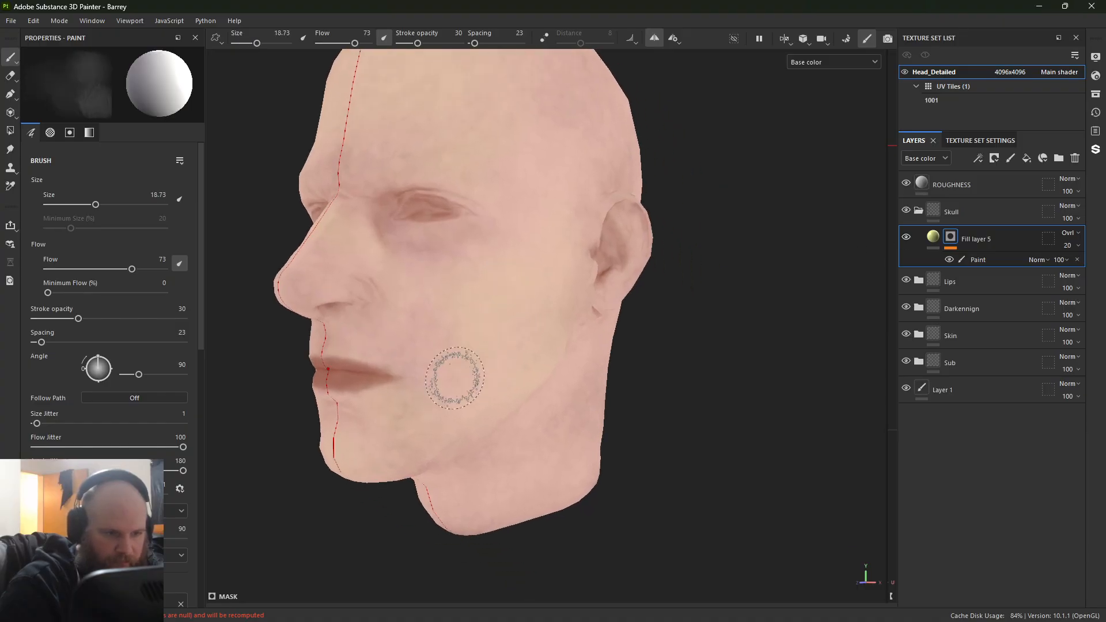
Step: Soften the yellow on the cheek and jaw in the mask with a black brush of size 33.02
key(x)
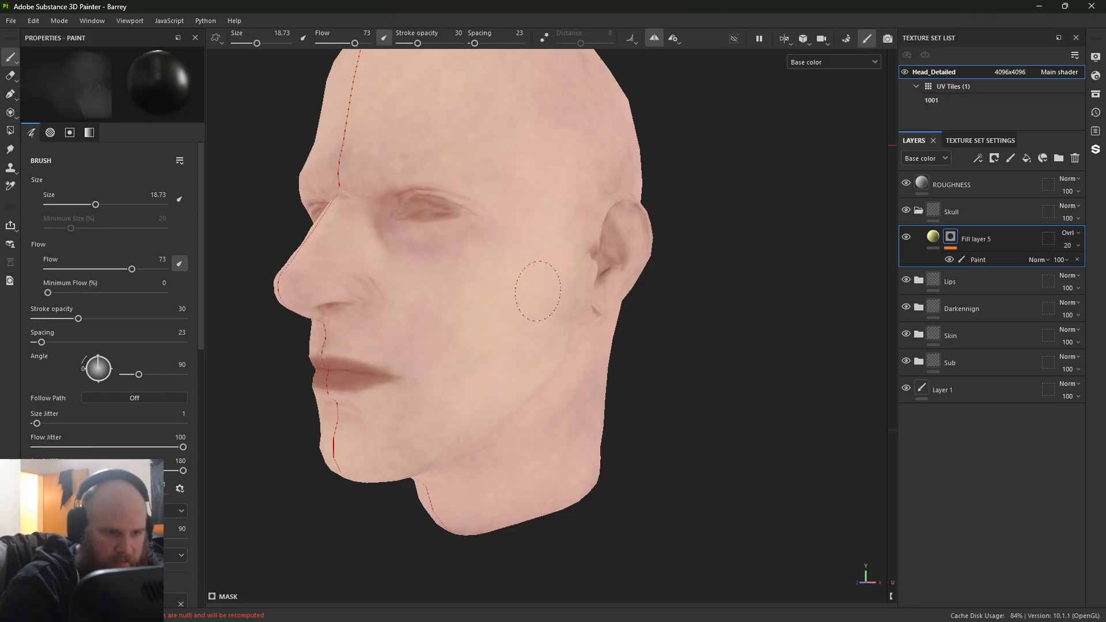
key(])
key(])
key(])
key(])
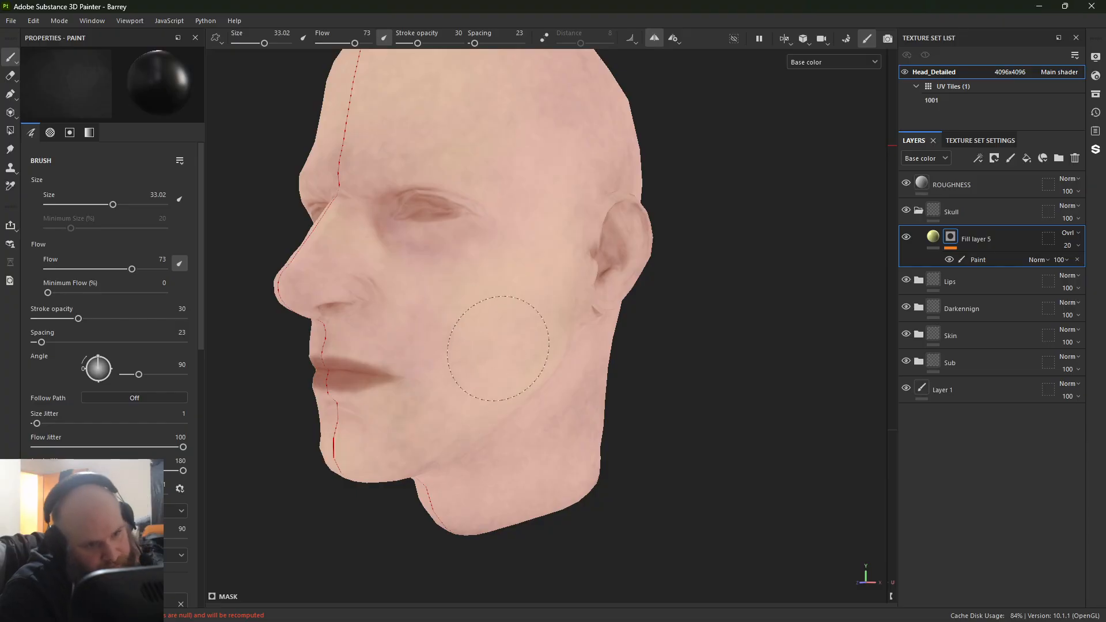
mouse_move(521, 353)
alt+mouse_down()
mouse_move(372, 357)
mouse_move(459, 299)
mouse_move(476, 354)
mouse_move(553, 334)
alt+mouse_up()
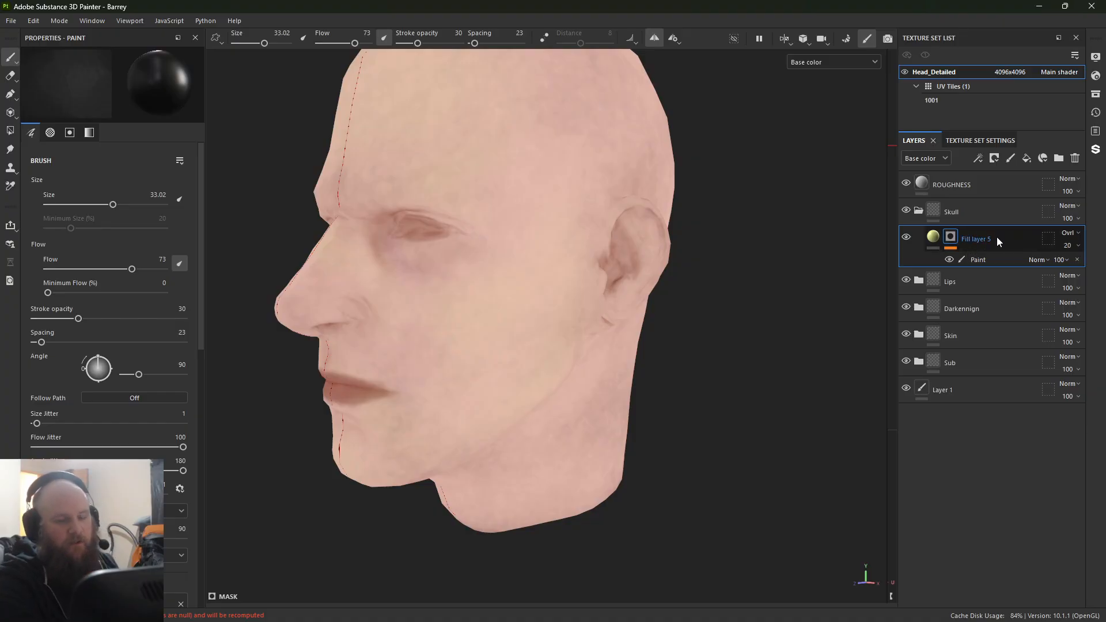
Step: Rename the Skull folder to Zone and add a new fill layer above Fill layer 5 inside it
double_click(954, 212)
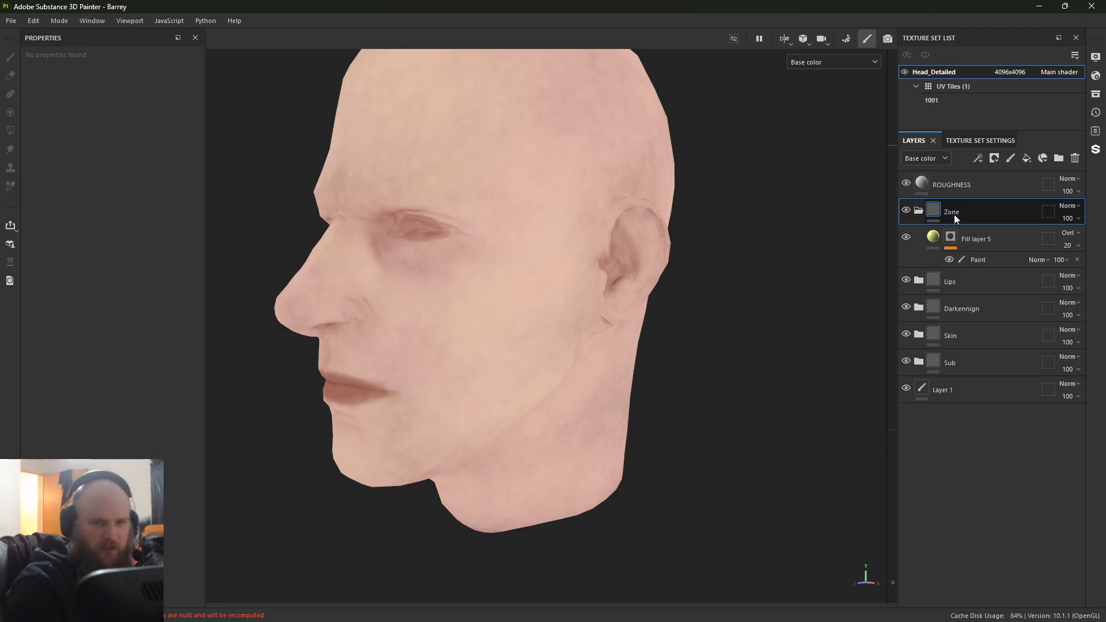
click(984, 253)
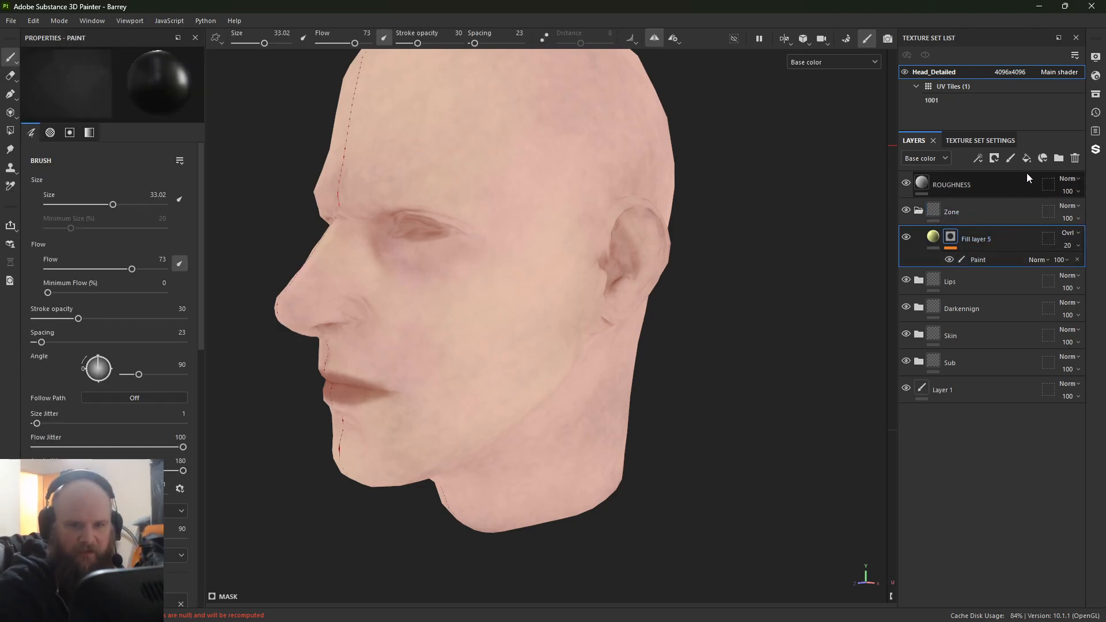
click(1027, 158)
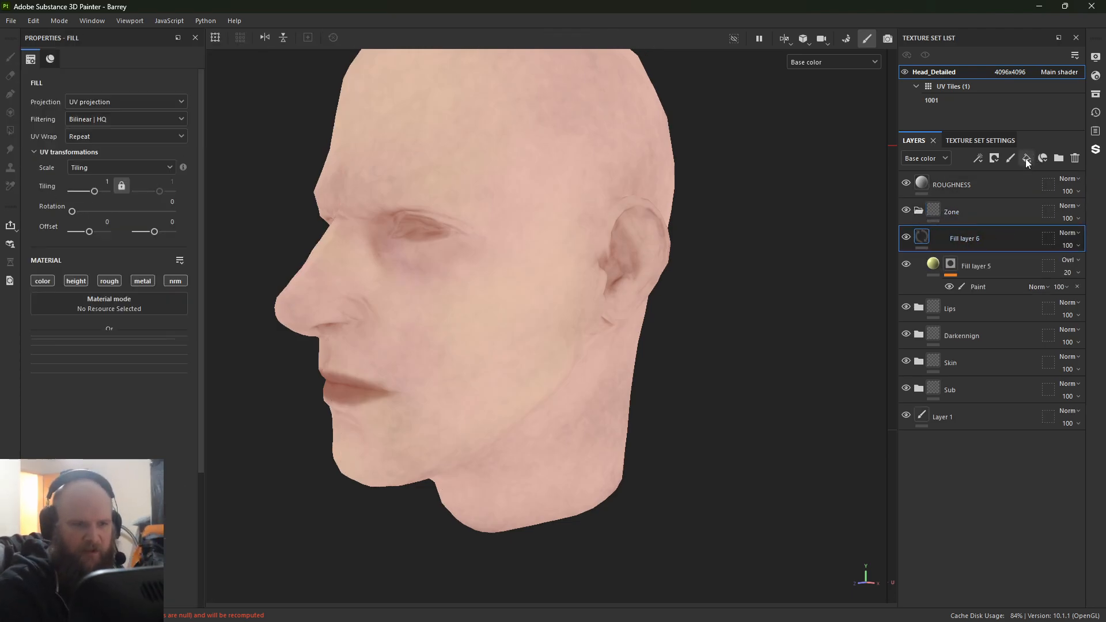
Step: Limit the new fill layer to the color channel and set its base color to red B03333
ctrl+click(42, 281)
click(79, 370)
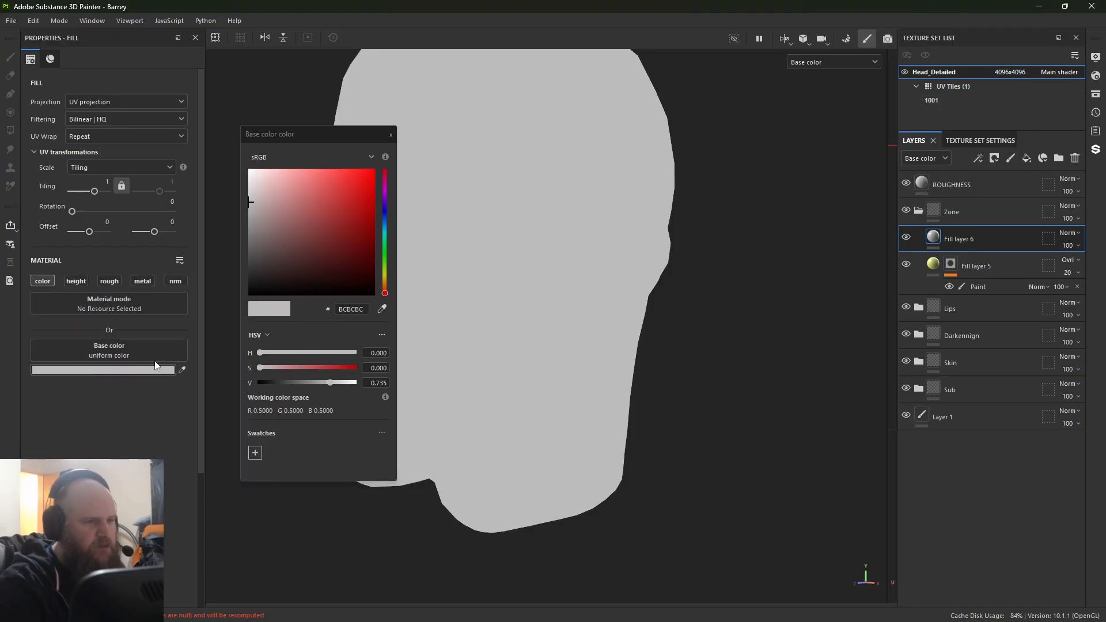
drag(314, 254, 337, 208)
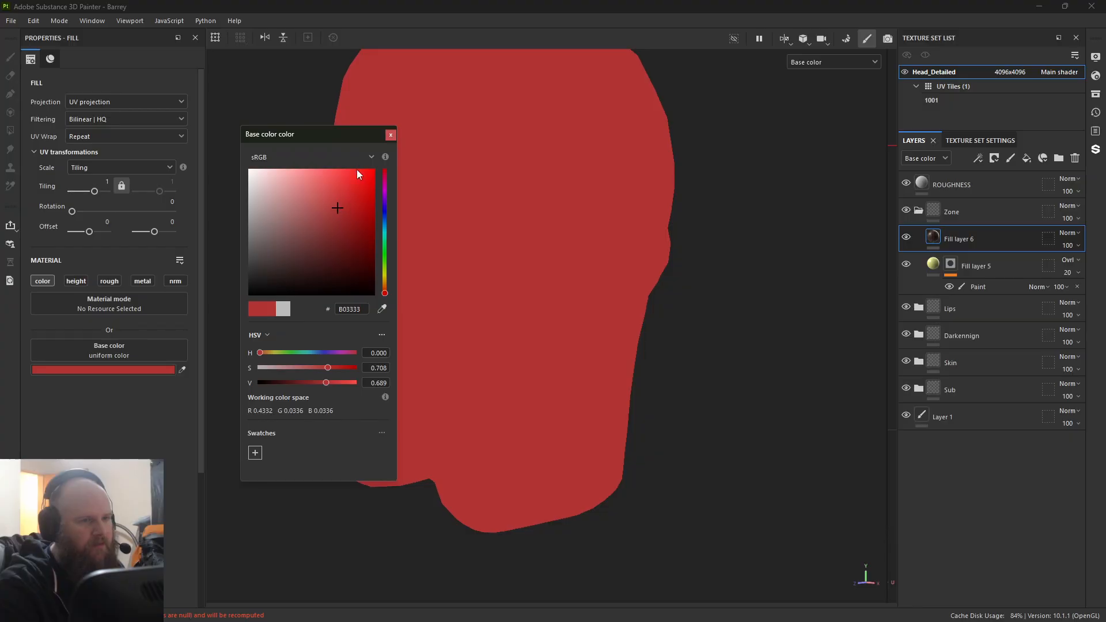
click(391, 136)
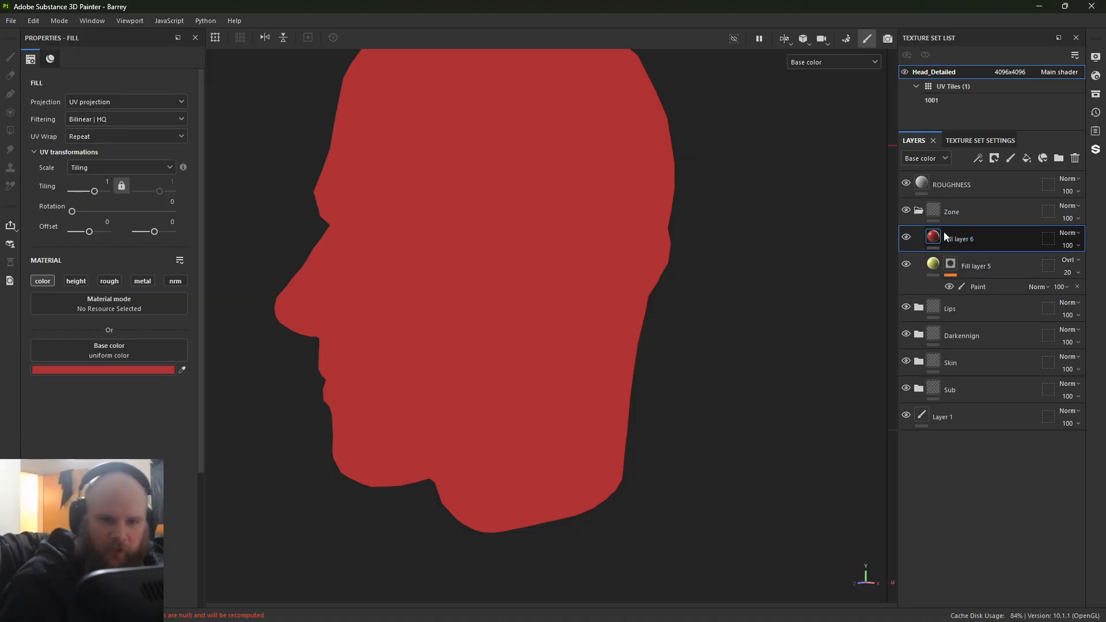
Step: Add a black mask with a paint effect to the red fill layer
right_click(936, 235)
click(956, 260)
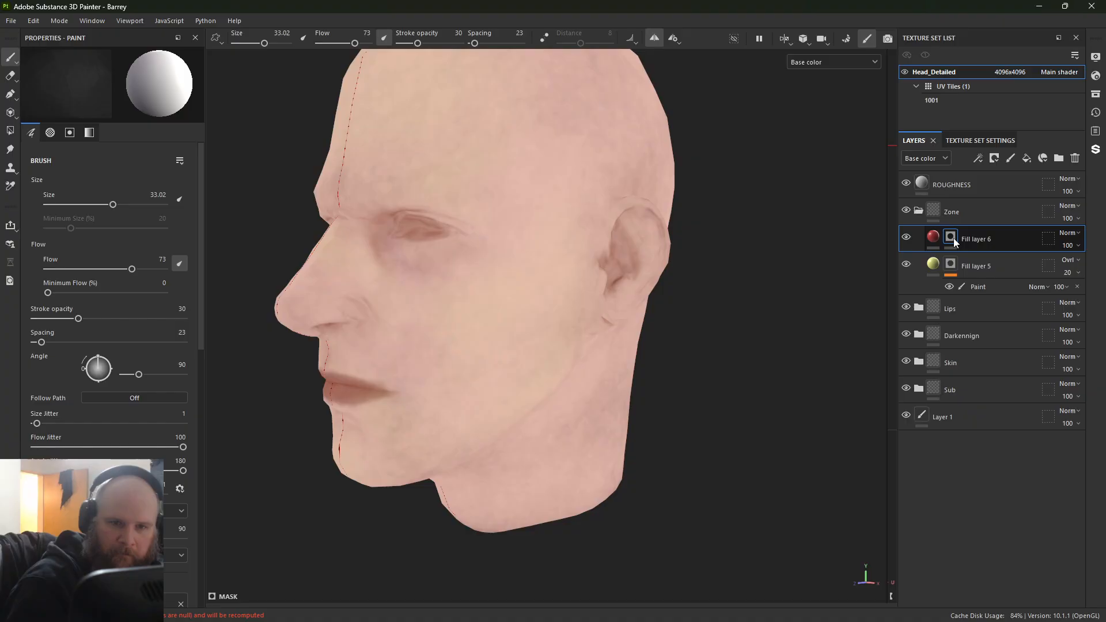
right_click(952, 237)
click(985, 385)
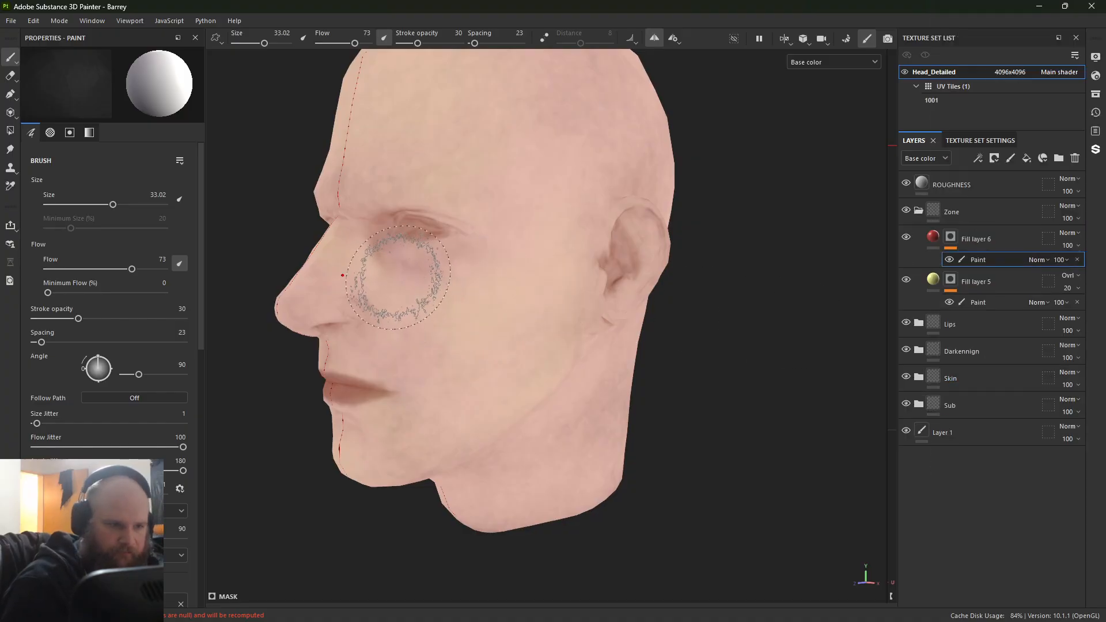
Step: Set the red fill layer's blending mode to Overlay and its opacity to 52
click(1010, 237)
click(1068, 233)
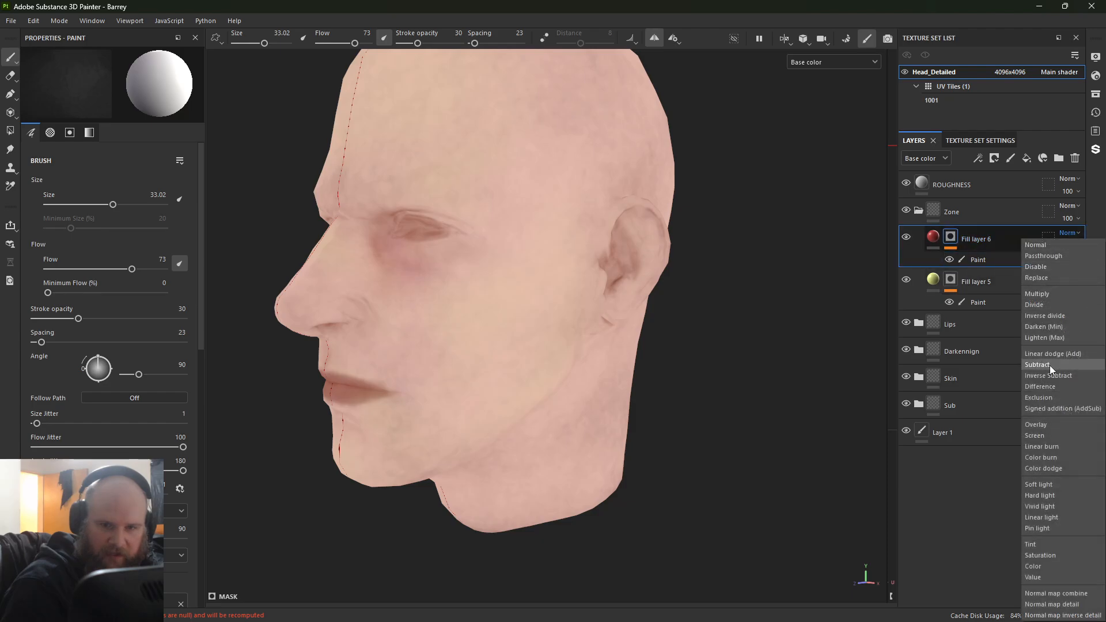
click(1051, 424)
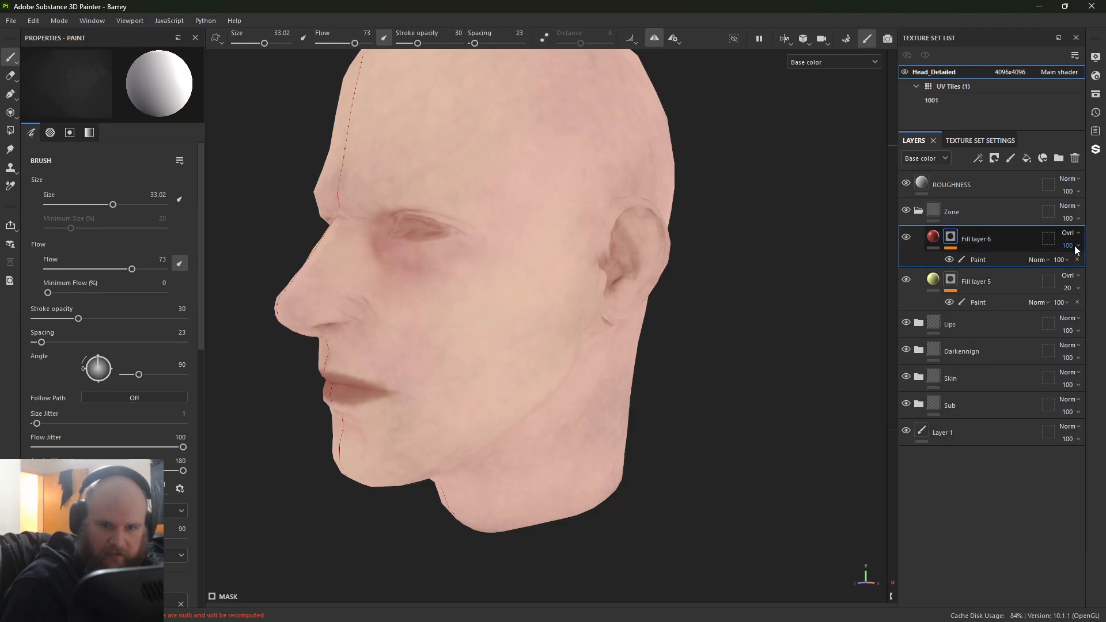
click(1077, 266)
Step: Paint the nose and the cheek beside it into the red layer's mask with a white brush of size 33.02
alt+drag(486, 299, 417, 284)
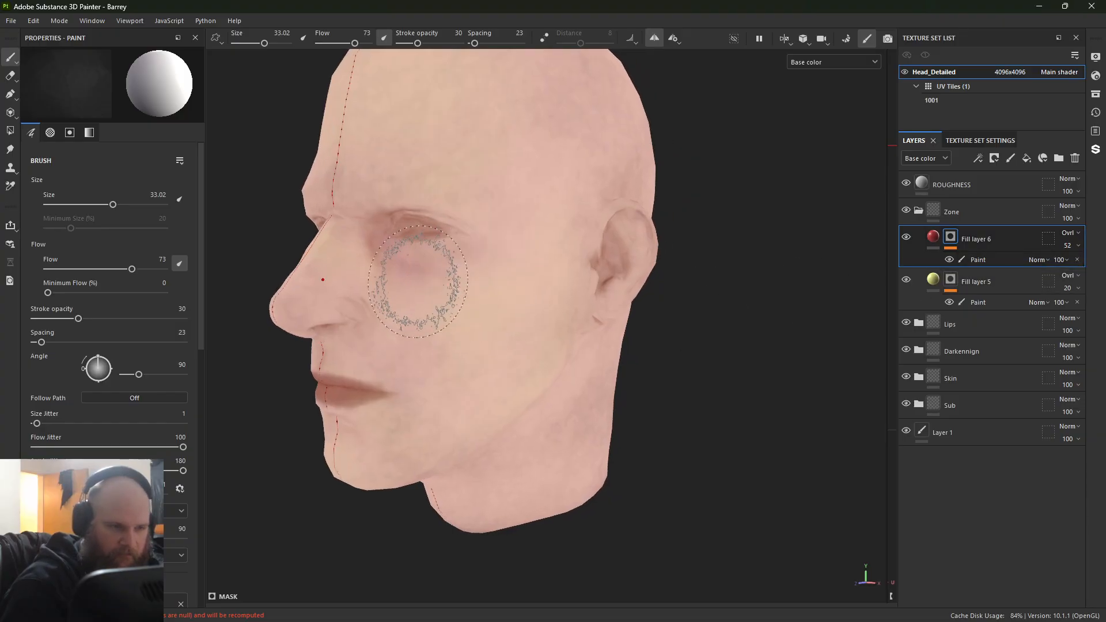
alt+middle_drag(417, 284, 480, 276)
alt+right_drag(481, 276, 444, 267)
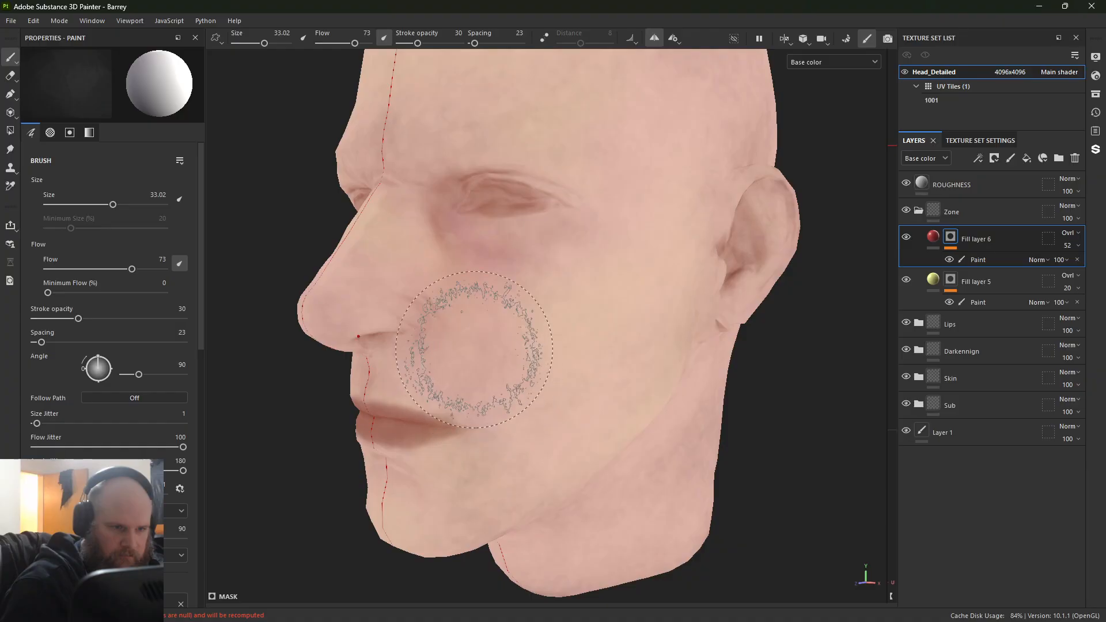
ctrl+right_drag(485, 355, 451, 356)
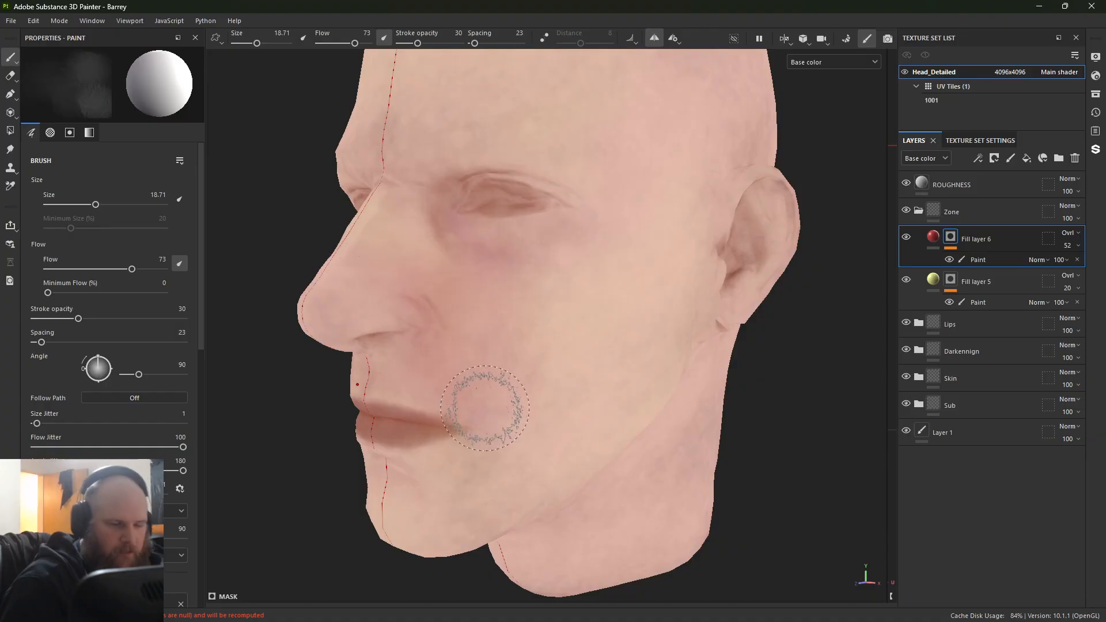
Step: Paint the eye socket and the area below the lower lip into the red mask with brush size 18.71
mouse_move(484, 400)
alt+mouse_down()
mouse_move(455, 404)
mouse_move(563, 432)
mouse_move(553, 415)
alt+mouse_up()
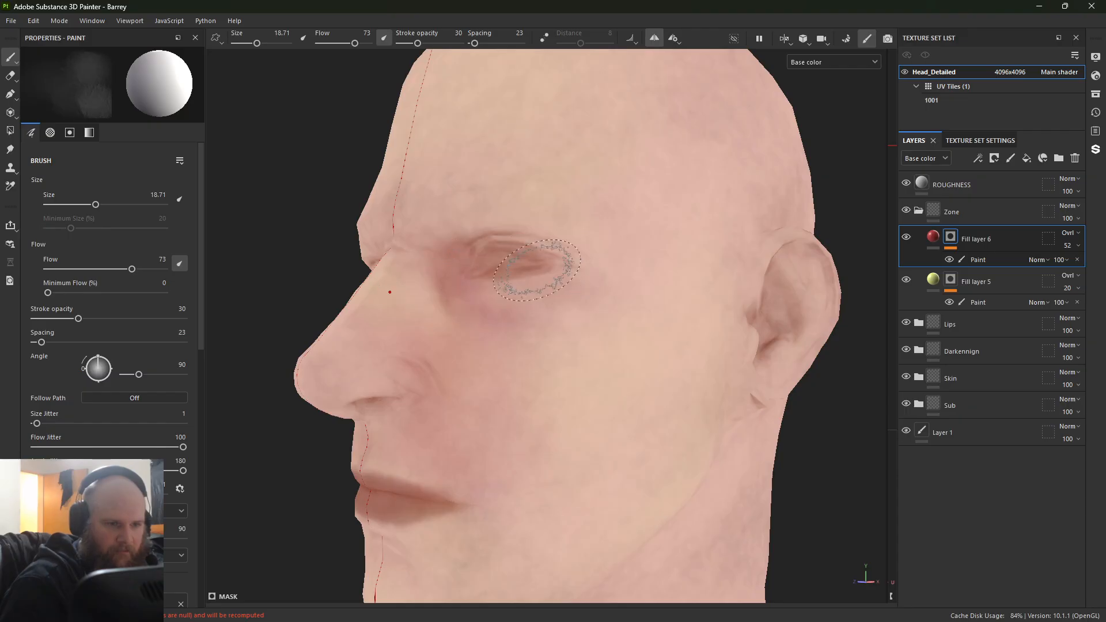
alt+middle_drag(567, 331, 481, 171)
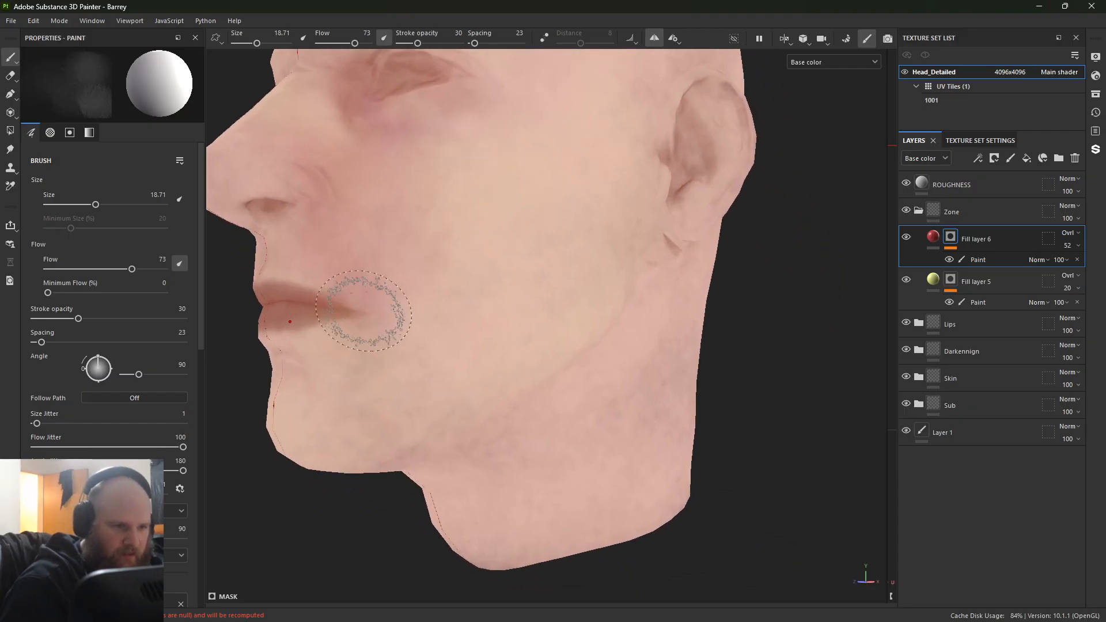
mouse_move(292, 370)
alt+mouse_down()
mouse_move(387, 382)
mouse_move(555, 365)
alt+mouse_up()
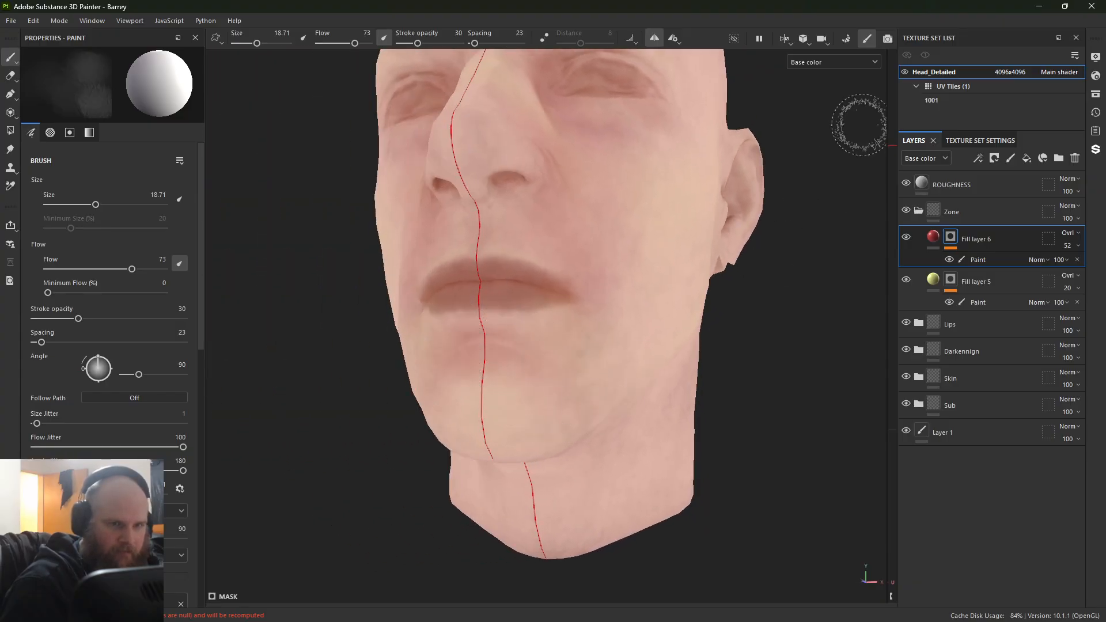
Step: Paint the jaw corner and the neck below the ear into the red mask, enlarging the brush to 28.78
mouse_move(823, 331)
alt+mouse_down()
mouse_move(649, 334)
mouse_move(514, 252)
mouse_move(593, 292)
mouse_move(499, 334)
alt+mouse_up()
scroll(499, 333, down, 4)
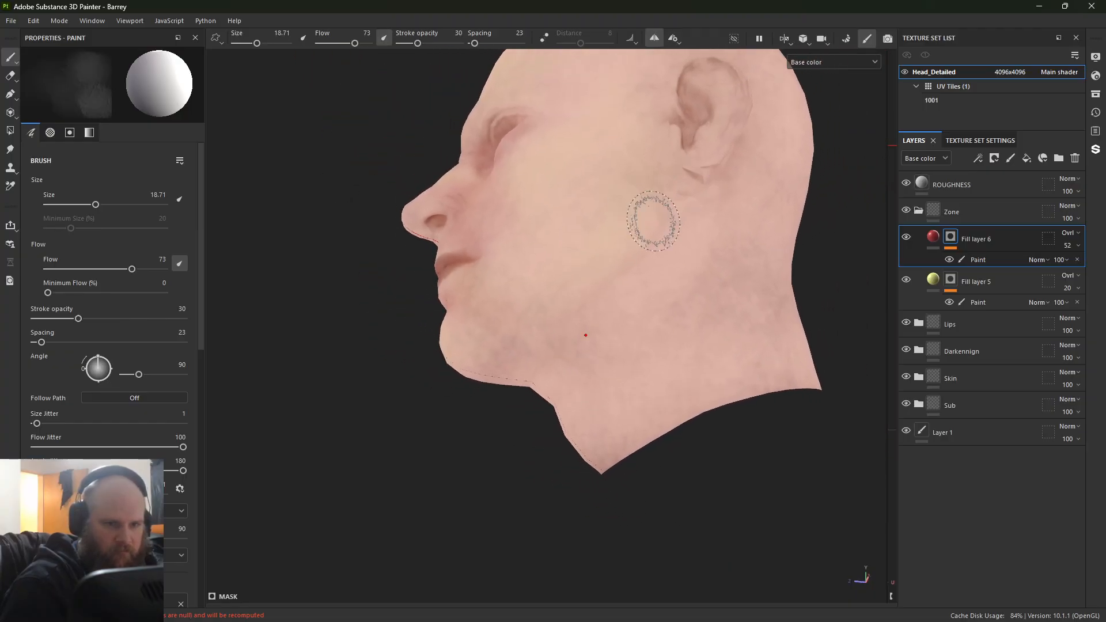
ctrl+right_drag(669, 230, 694, 230)
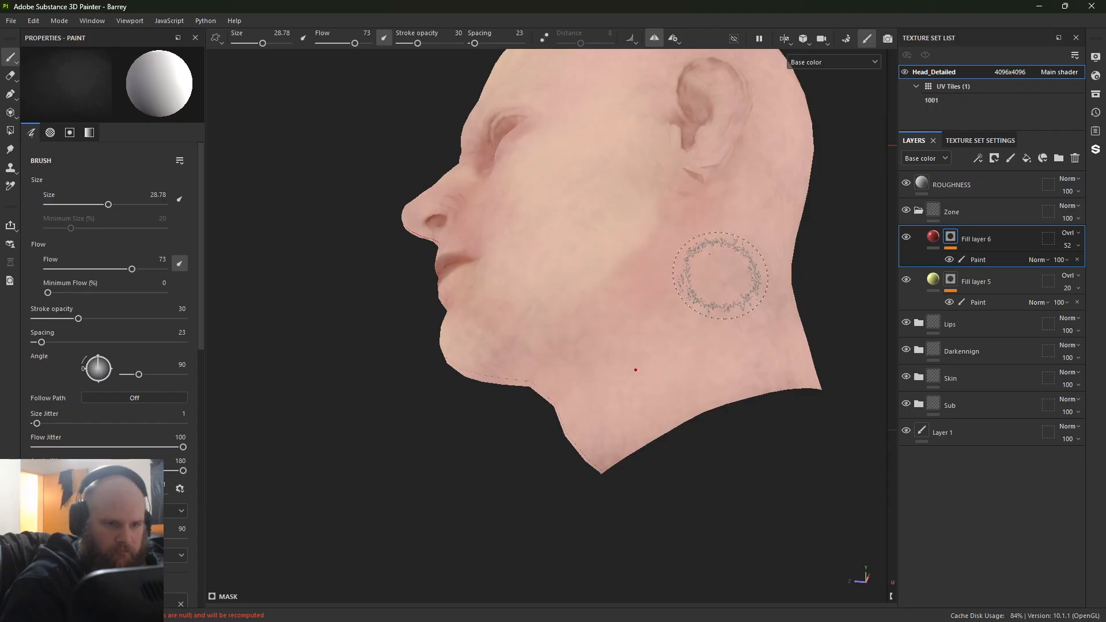
Step: Paint the cheek and temple in front of the ear into the red mask with brush size 28.78
alt+middle_drag(593, 308, 545, 475)
alt+drag(546, 474, 447, 446)
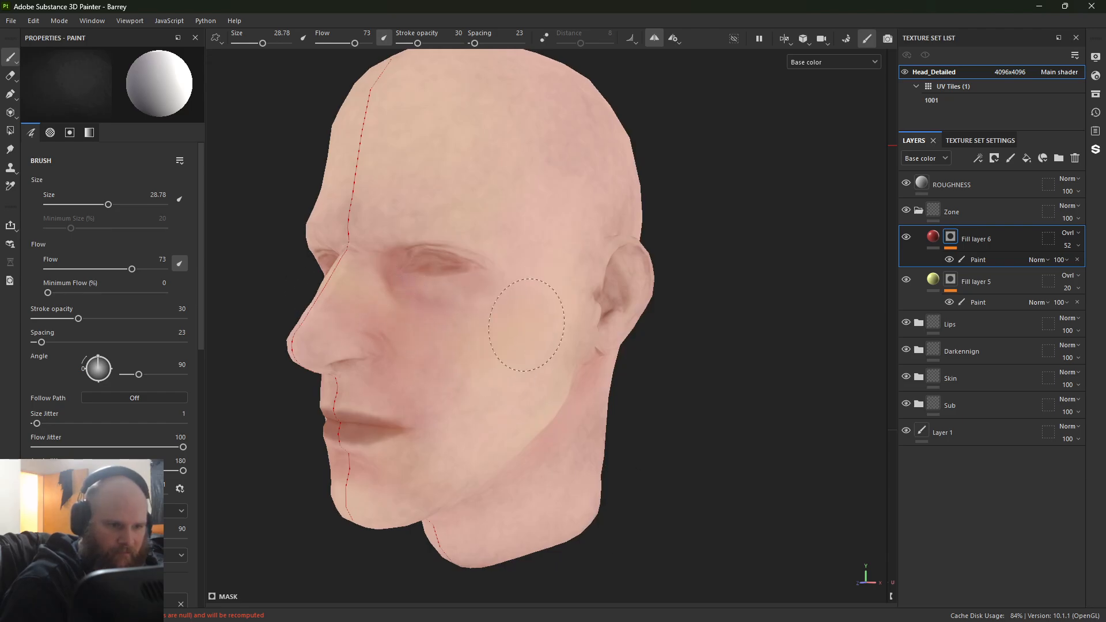
alt+drag(575, 334, 564, 297)
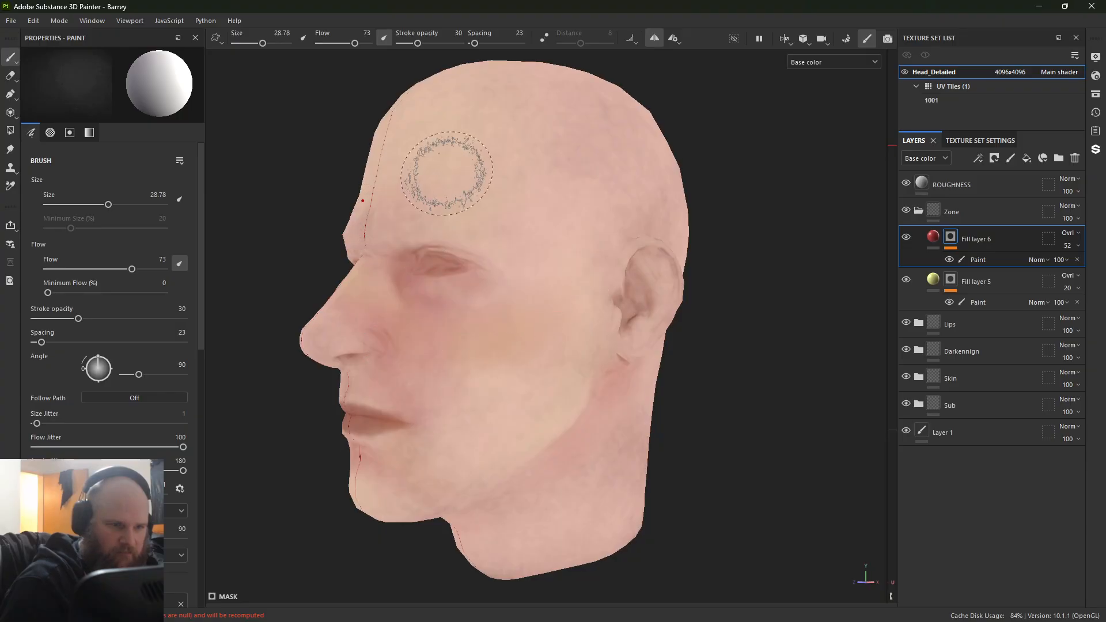
Step: Paint the brow area between the eyes into the red layer's mask, reducing the brush size to 12.03
alt+drag(347, 233, 519, 259)
mouse_move(519, 259)
alt+right_down()
mouse_move(662, 332)
mouse_move(847, 375)
alt+right_up()
mouse_move(577, 288)
alt+right_down()
mouse_move(407, 78)
mouse_move(323, 103)
alt+right_up()
alt+right_drag(2, 3, 0, 1)
alt+drag(638, 303, 397, 297)
alt+right_drag(599, 358, 701, 420)
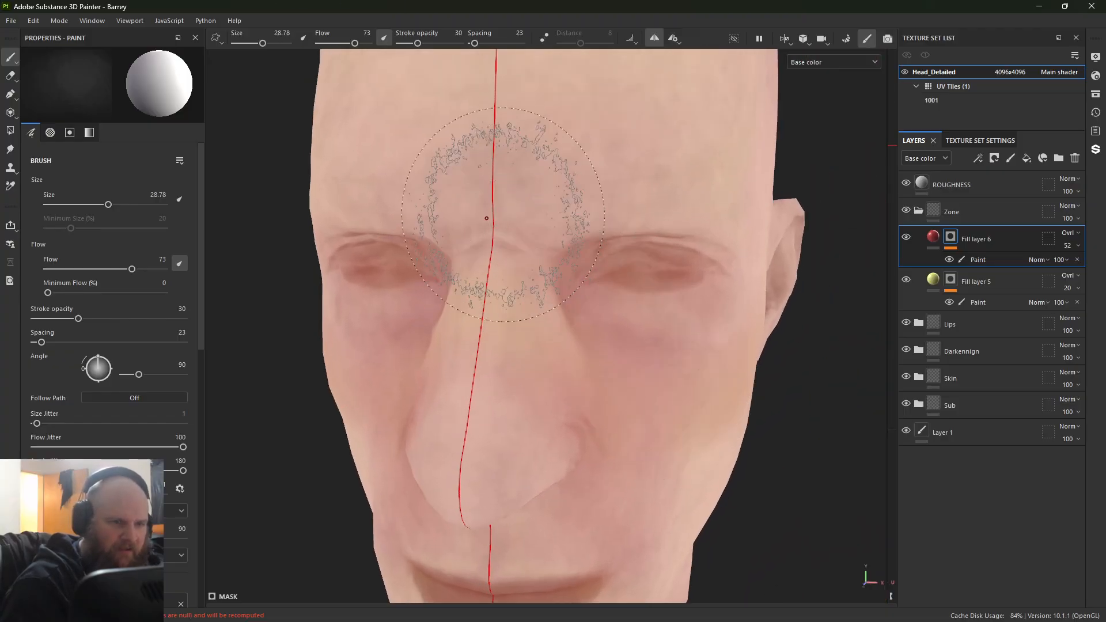
ctrl+right_drag(499, 218, 455, 218)
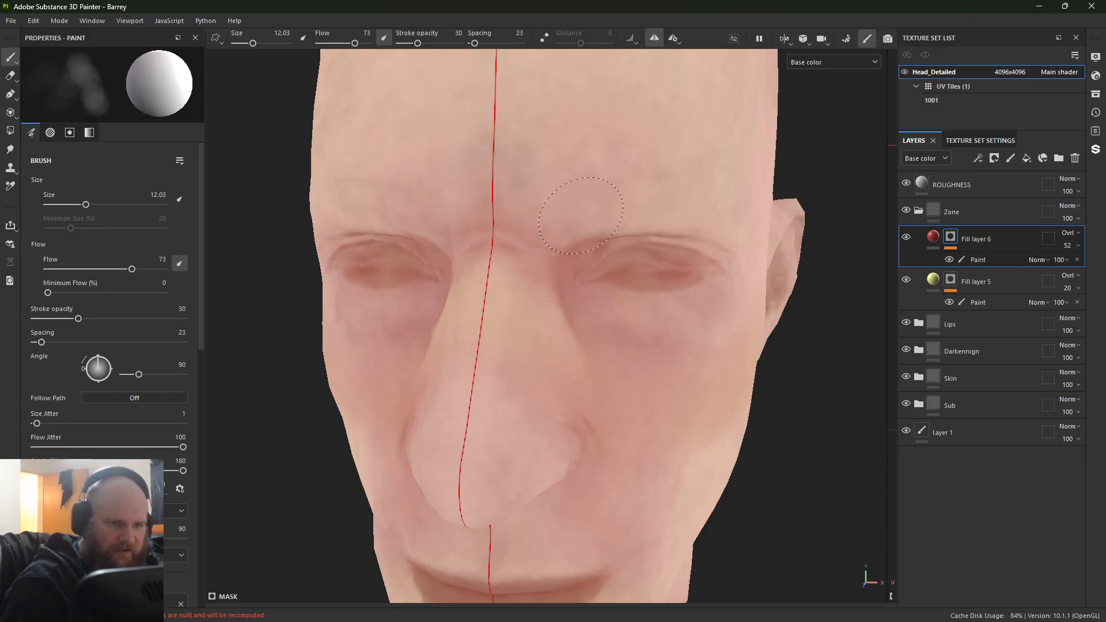
mouse_move(600, 218)
alt+mouse_down()
mouse_move(568, 247)
mouse_move(340, 218)
mouse_move(468, 222)
mouse_move(539, 244)
alt+mouse_up()
Step: Paint the side of the nose and the cheek into the red mask, using brush sizes 25.12 and 30.82
mouse_move(538, 245)
alt+right_down()
mouse_move(800, 252)
mouse_move(404, 257)
mouse_move(423, 264)
alt+right_up()
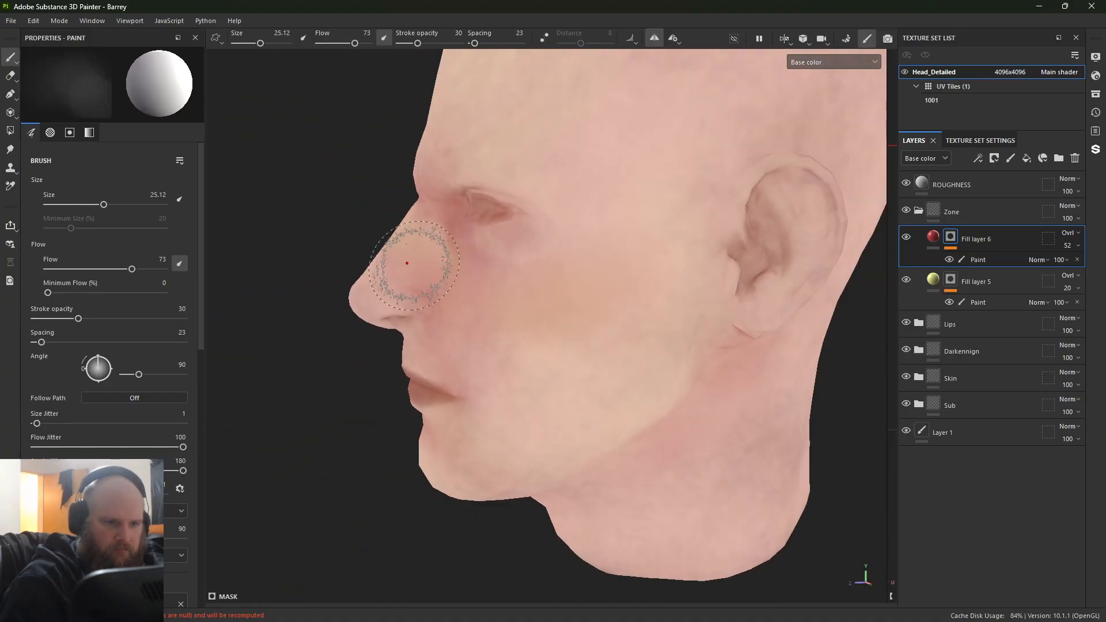
alt+drag(424, 263, 536, 295)
alt+middle_drag(536, 294, 511, 241)
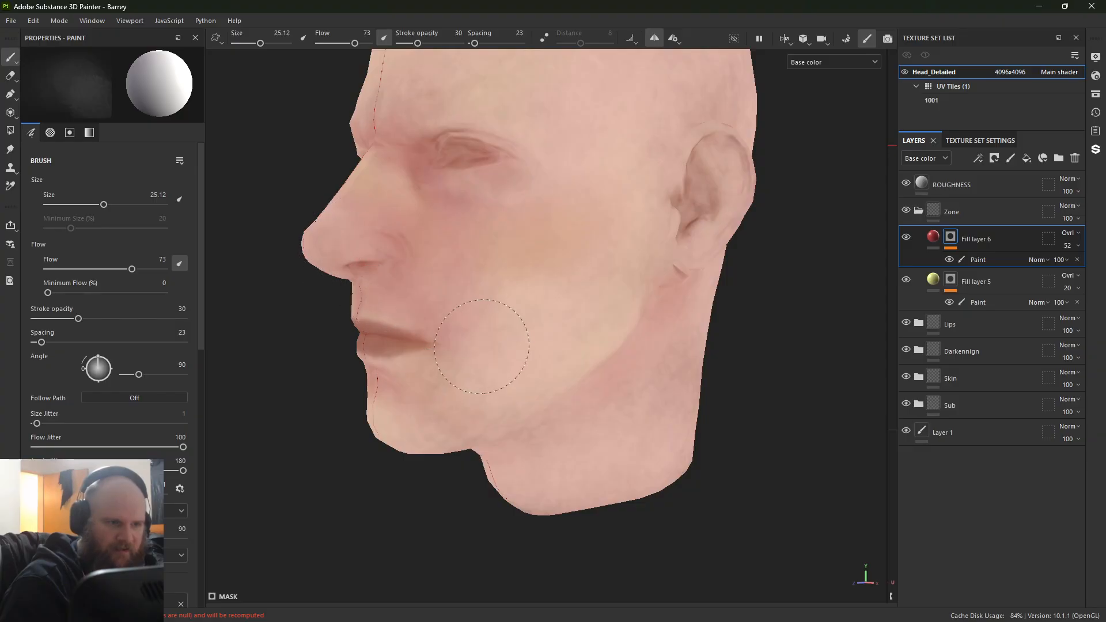
ctrl+right_drag(543, 239, 553, 241)
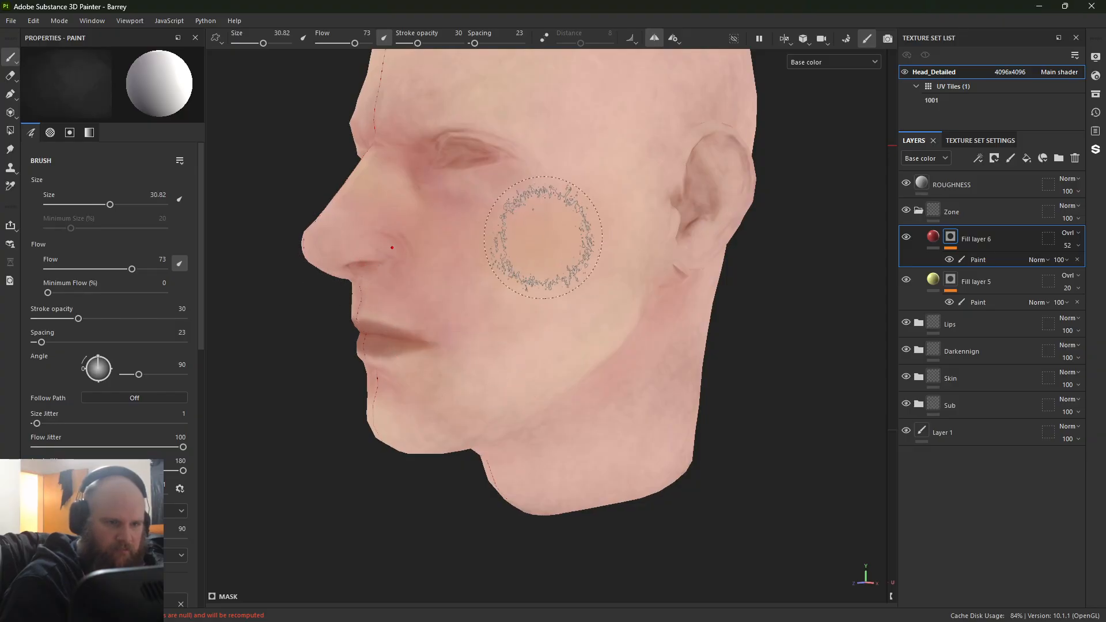
Step: Paint broadly over the neck behind and below the ear in the red mask with brush size 55.22
mouse_move(599, 297)
alt+mouse_down()
mouse_move(509, 188)
mouse_move(517, 199)
alt+mouse_up()
mouse_move(489, 356)
ctrl+right_down()
mouse_move(395, 382)
mouse_move(407, 358)
mouse_move(450, 367)
ctrl+right_up()
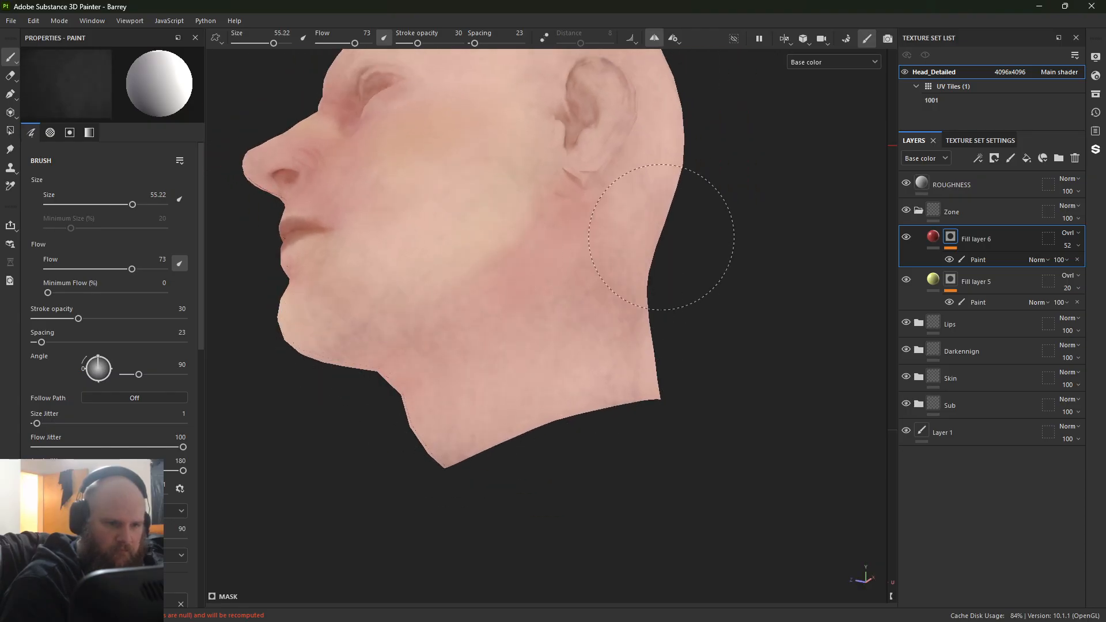
mouse_move(662, 236)
alt+mouse_down()
mouse_move(538, 292)
mouse_move(446, 298)
alt+mouse_up()
Step: Paint the inner ear and its upper rim into the red mask with brush size 17.4
mouse_move(446, 301)
ctrl+right_down()
mouse_move(480, 281)
mouse_move(408, 314)
mouse_move(587, 314)
mouse_move(482, 215)
mouse_move(501, 223)
ctrl+right_up()
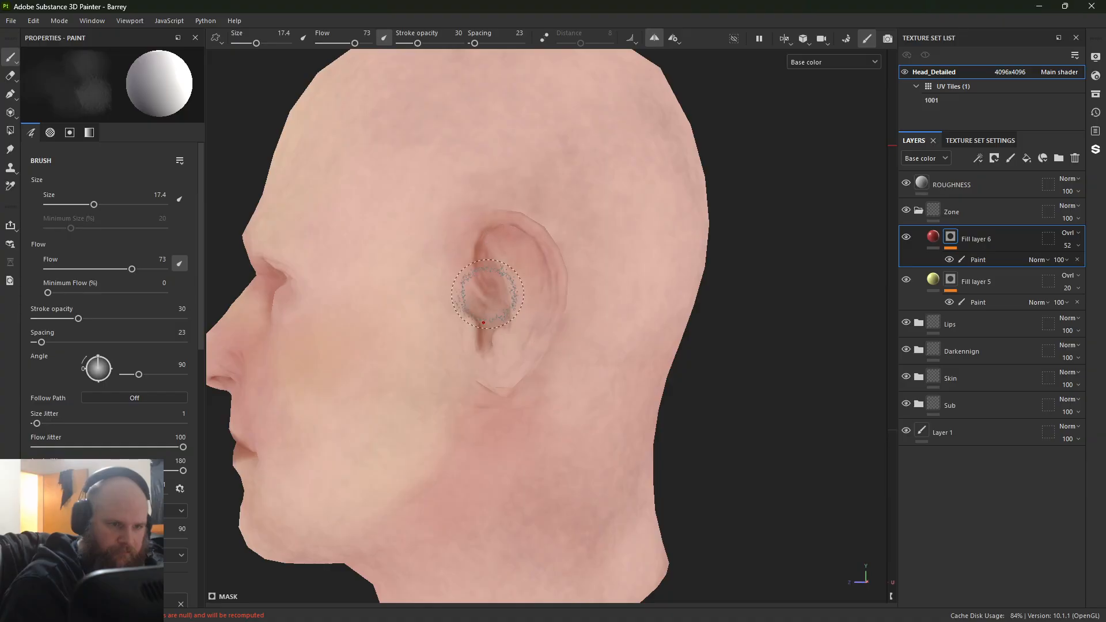
alt+drag(555, 262, 673, 305)
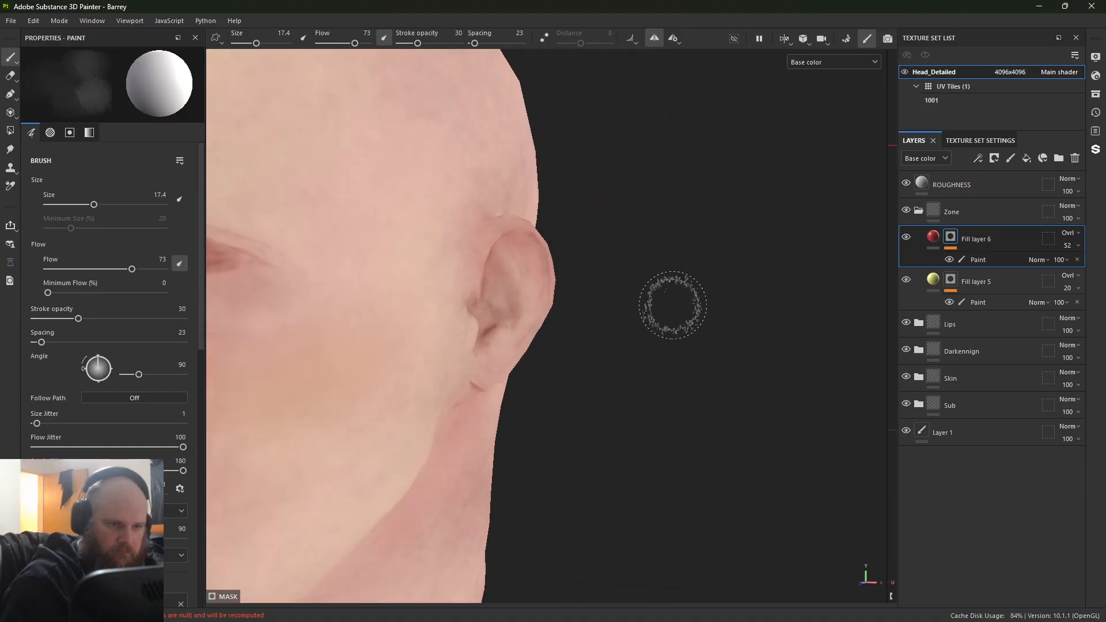
alt+right_drag(468, 245, 966, 538)
alt+drag(548, 330, 469, 340)
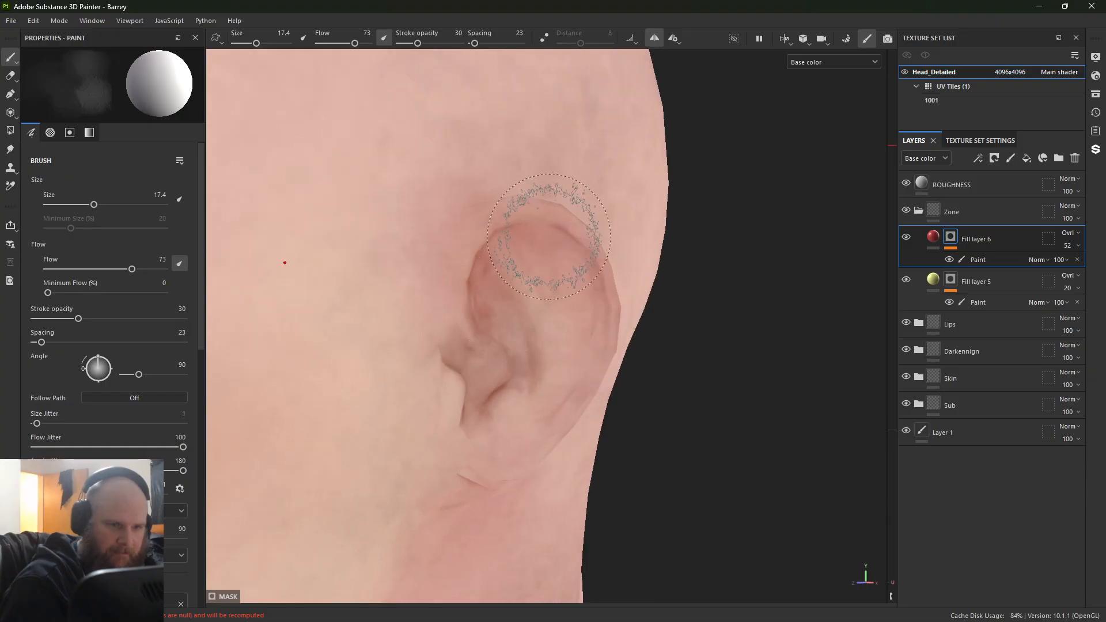
alt+right_drag(568, 412, 415, 231)
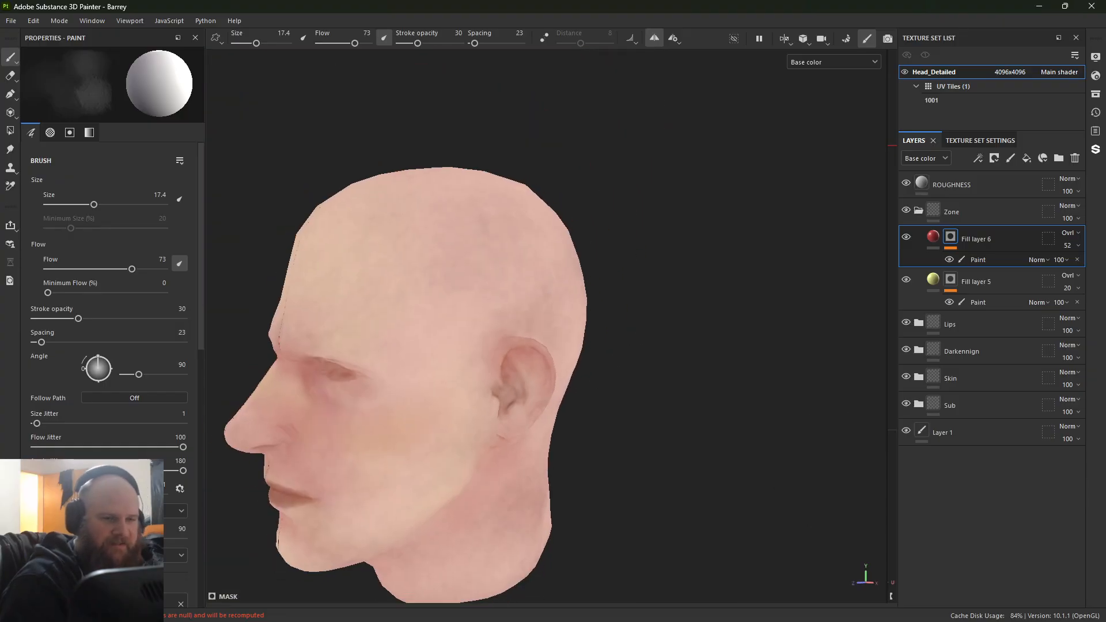
Step: Paint the crease around the nostril wing into the red mask with a fine brush of size 4.37
alt+drag(415, 199, 443, 167)
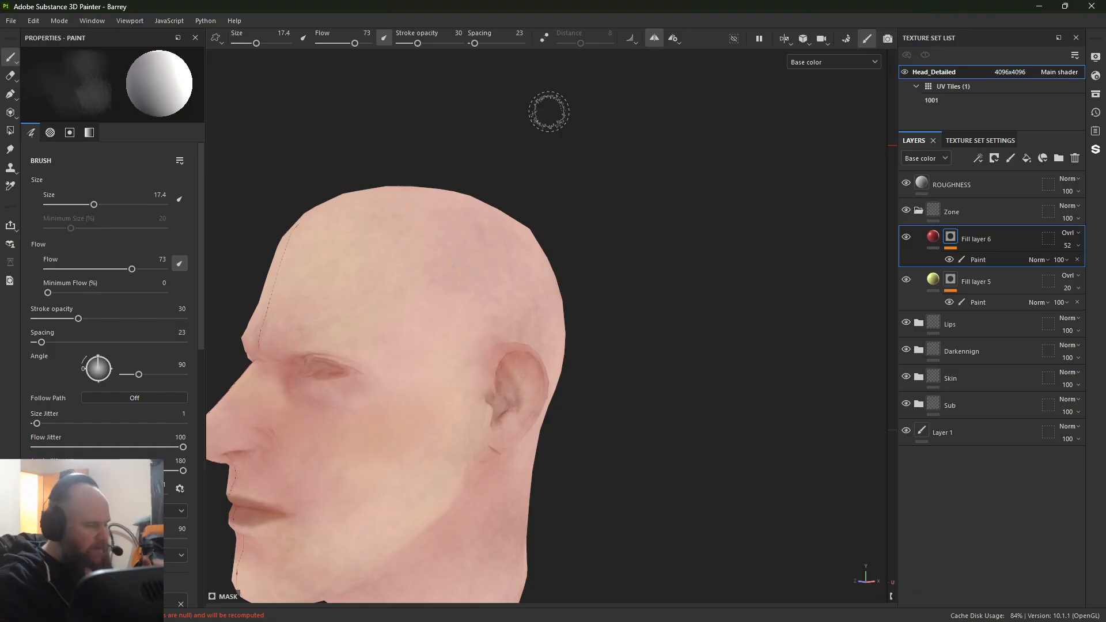
alt+drag(471, 370, 564, 375)
alt+middle_drag(564, 374, 765, 173)
alt+right_drag(765, 173, 827, 447)
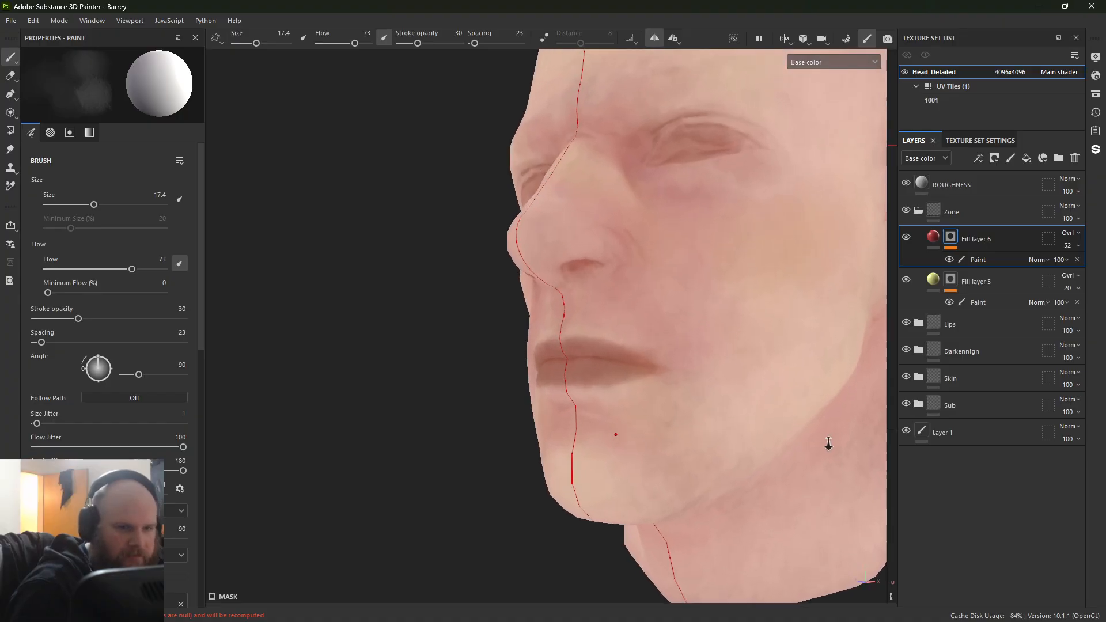
alt+drag(827, 447, 459, 319)
alt+right_drag(460, 318, 614, 346)
alt+drag(614, 346, 542, 337)
ctrl+right_drag(430, 232, 403, 235)
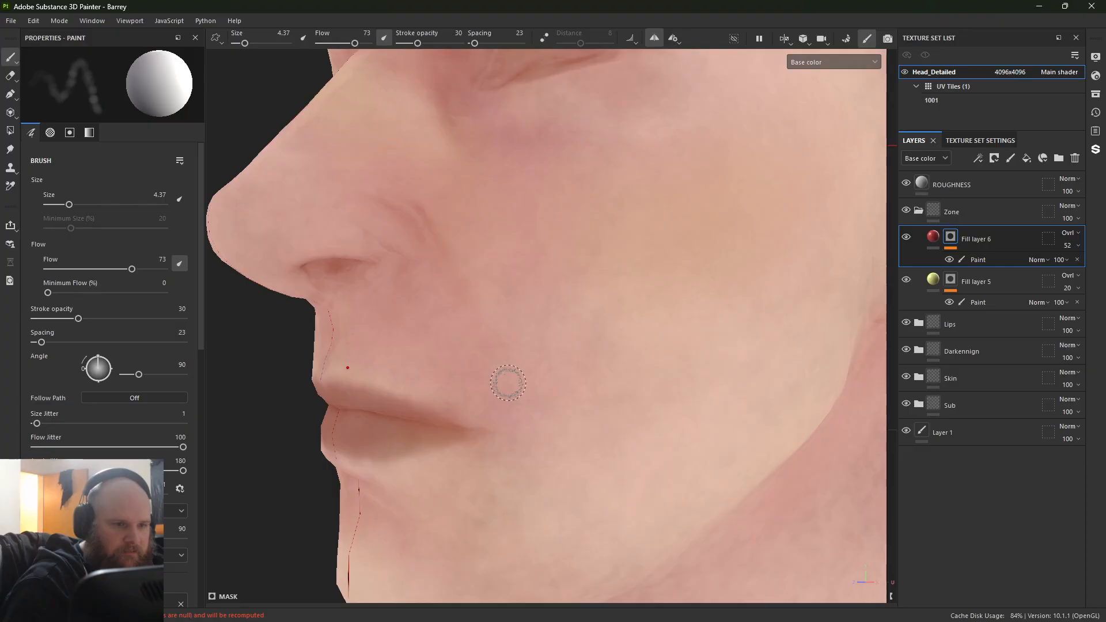
drag(426, 225, 408, 206)
ctrl+right_drag(390, 222, 386, 223)
Step: Soften the red around the nostril by painting black into the mask with brush sizes 10.16 and 13.3
key(x)
mouse_move(377, 223)
alt+mouse_down()
mouse_move(364, 257)
mouse_move(395, 221)
alt+mouse_up()
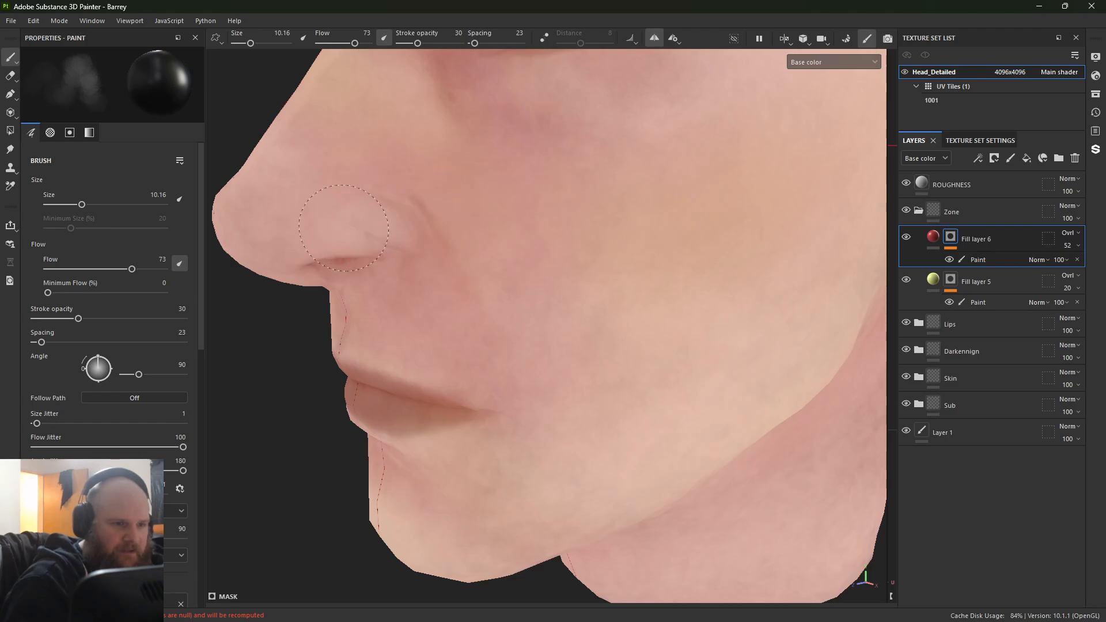
ctrl+right_drag(383, 284, 397, 284)
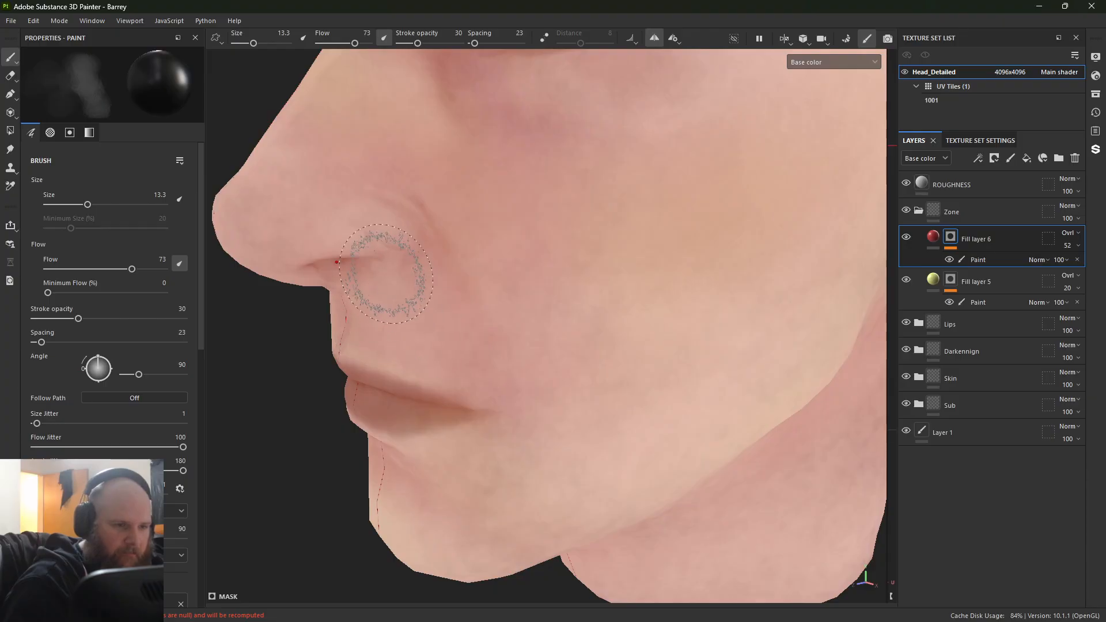
mouse_move(432, 346)
alt+right_down()
mouse_move(965, 559)
mouse_move(582, 427)
mouse_move(475, 360)
alt+right_up()
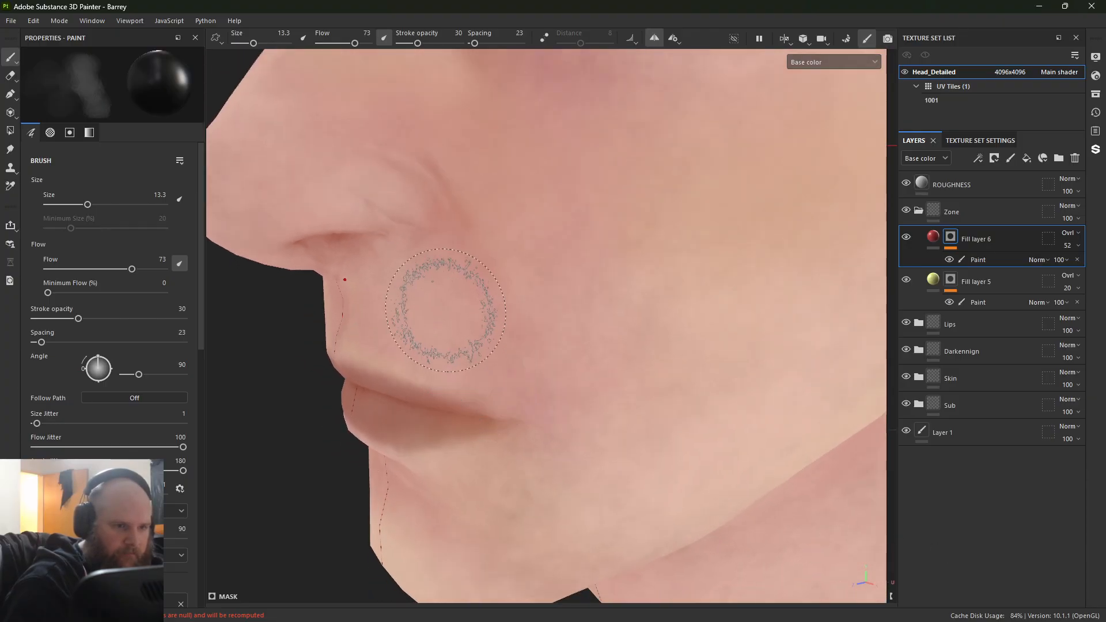
Step: Refine the red mask beside the nostril and below the lower lip, alternating white and black at brush size 13.3
key(x)
drag(378, 242, 432, 254)
key(x)
alt+middle_drag(495, 376, 517, 282)
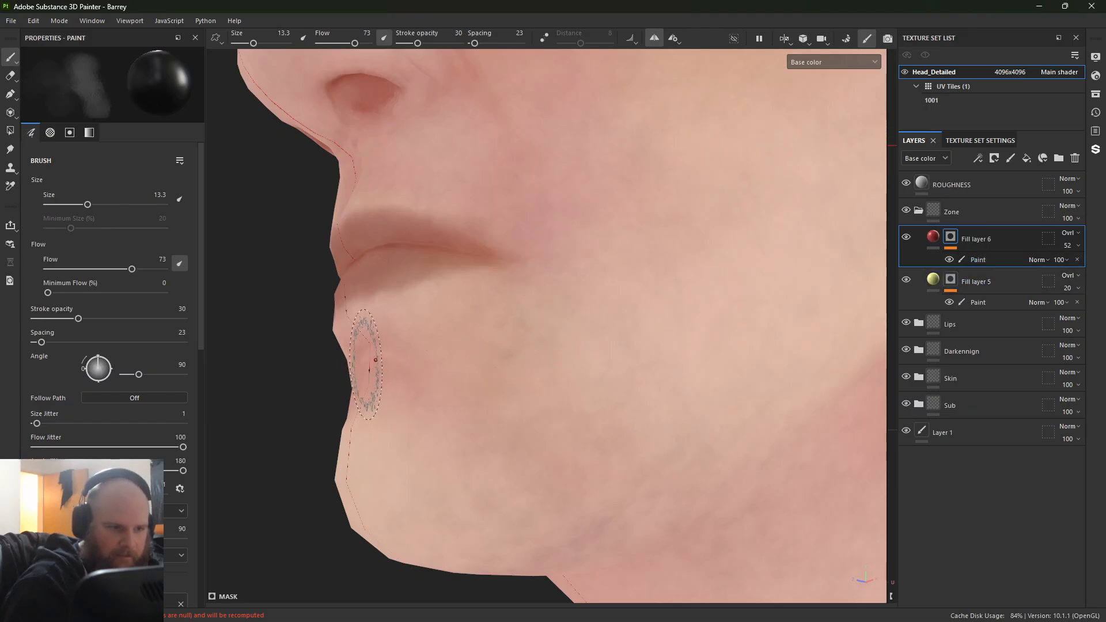
key(x)
key(x)
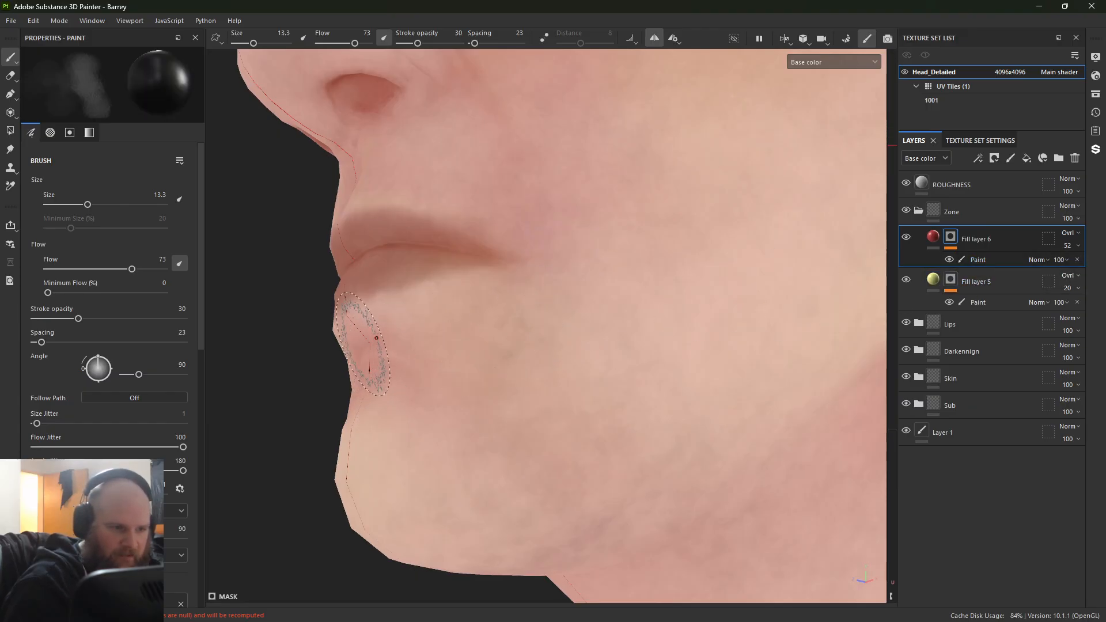